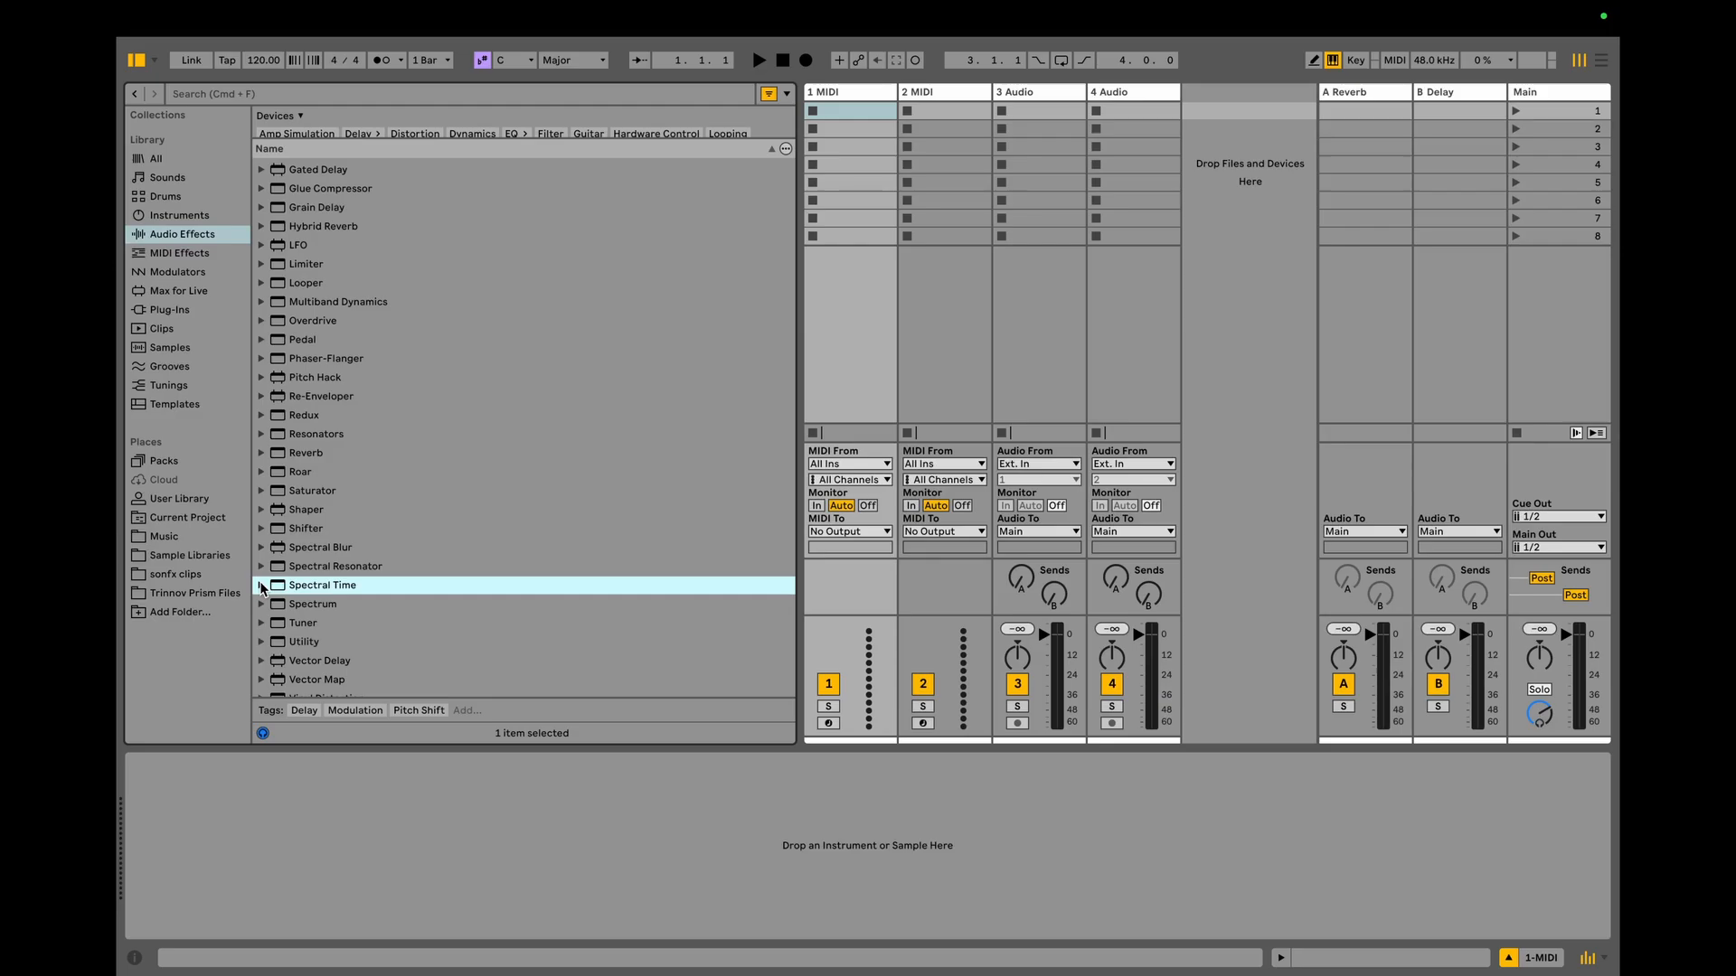
Load the Meld instrument and the Expressive Chords device onto the first MIDI track.
{"action": "key", "text": "Return"}
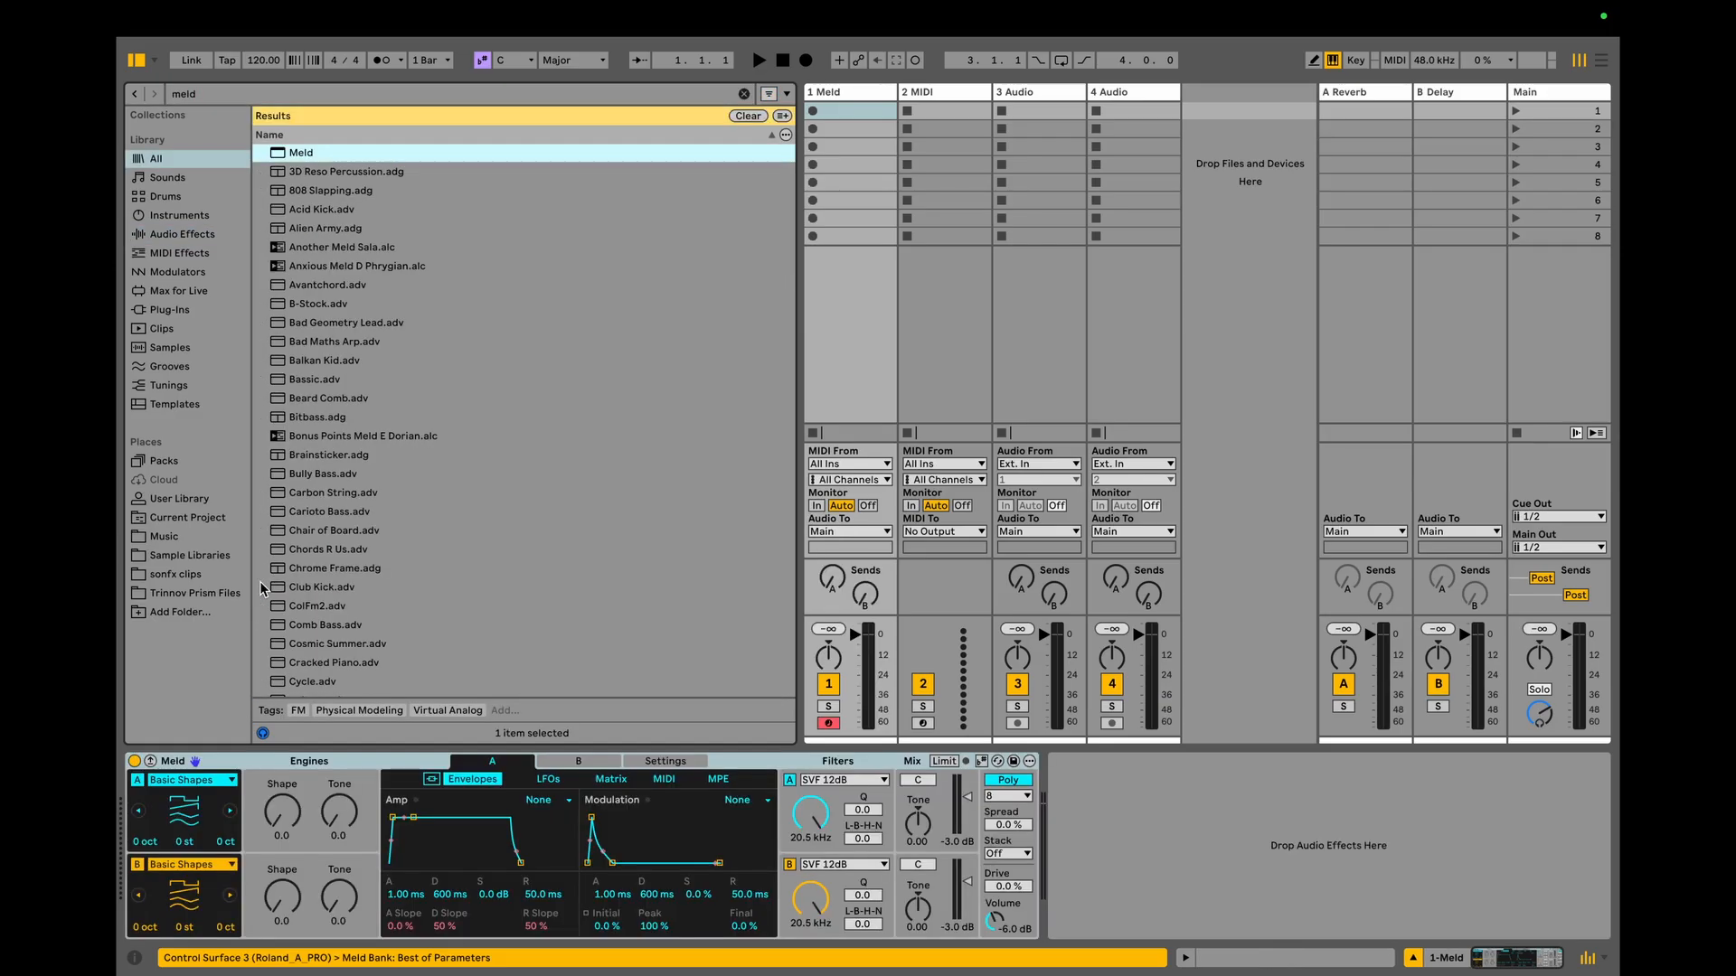
{"action": "key", "text": "super+f"}
{"action": "type", "text": "express"}
{"action": "key", "text": "Down"}
{"action": "key", "text": "Down"}
{"action": "key", "text": "Return"}
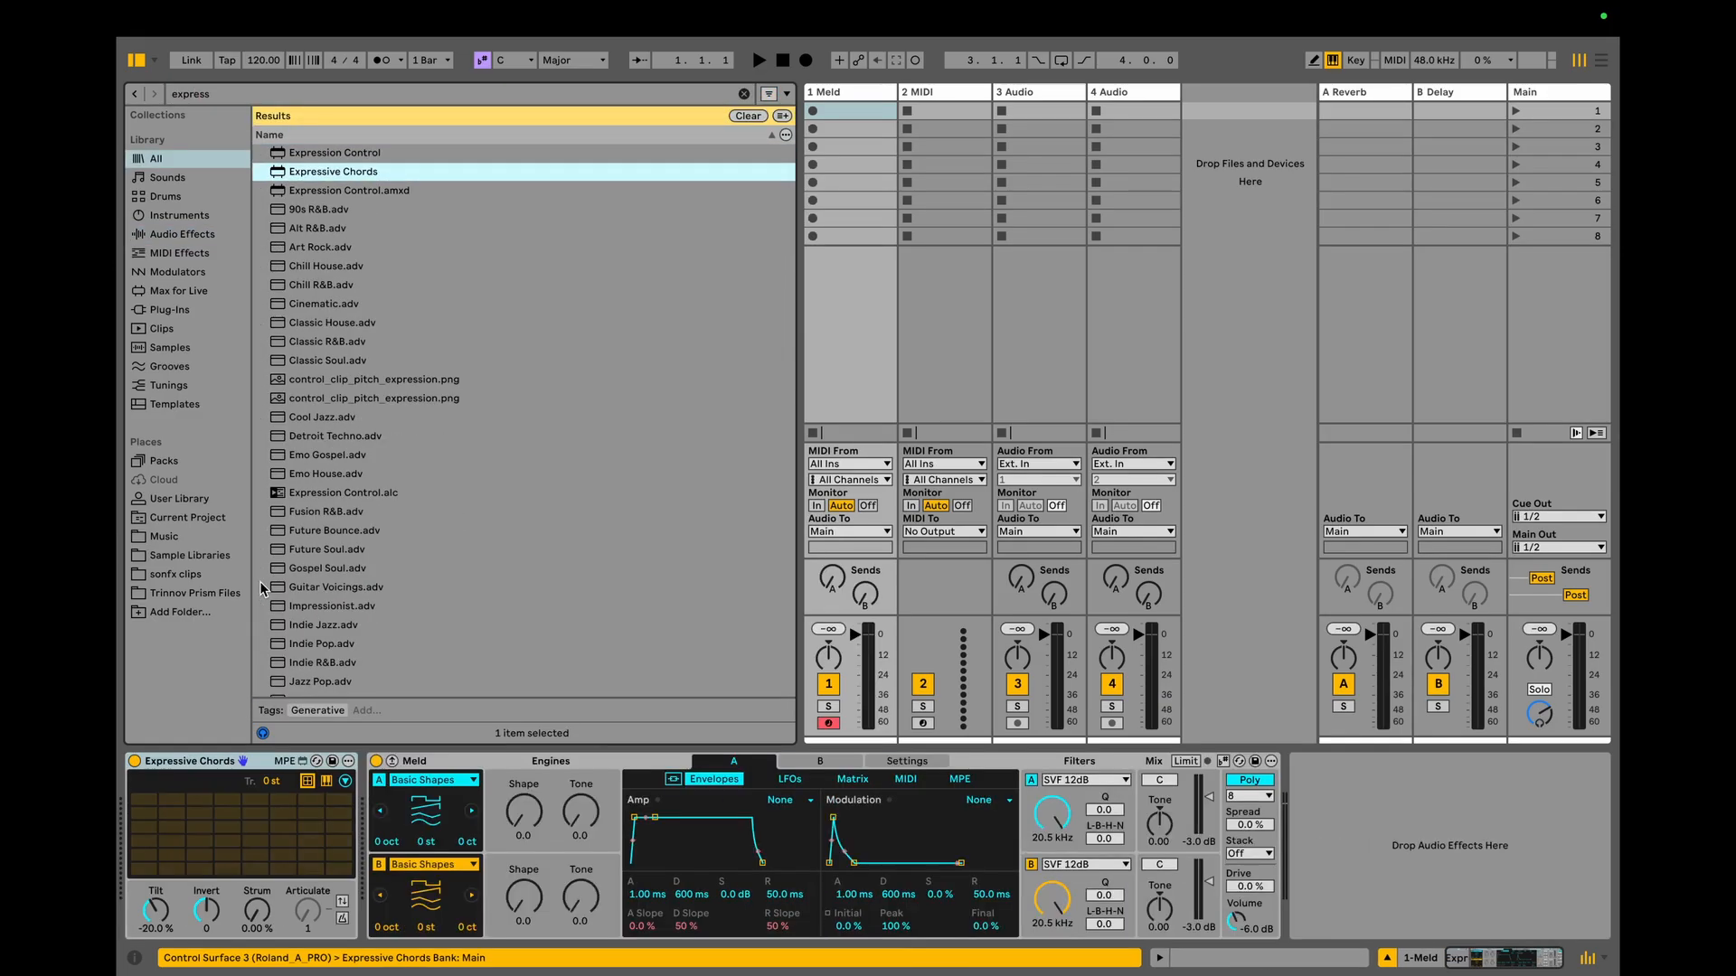
Set Meld's engine A to Swarm Sine and make Meld follow the current scale.
{"action": "left_click", "coordinate": [464, 778]}
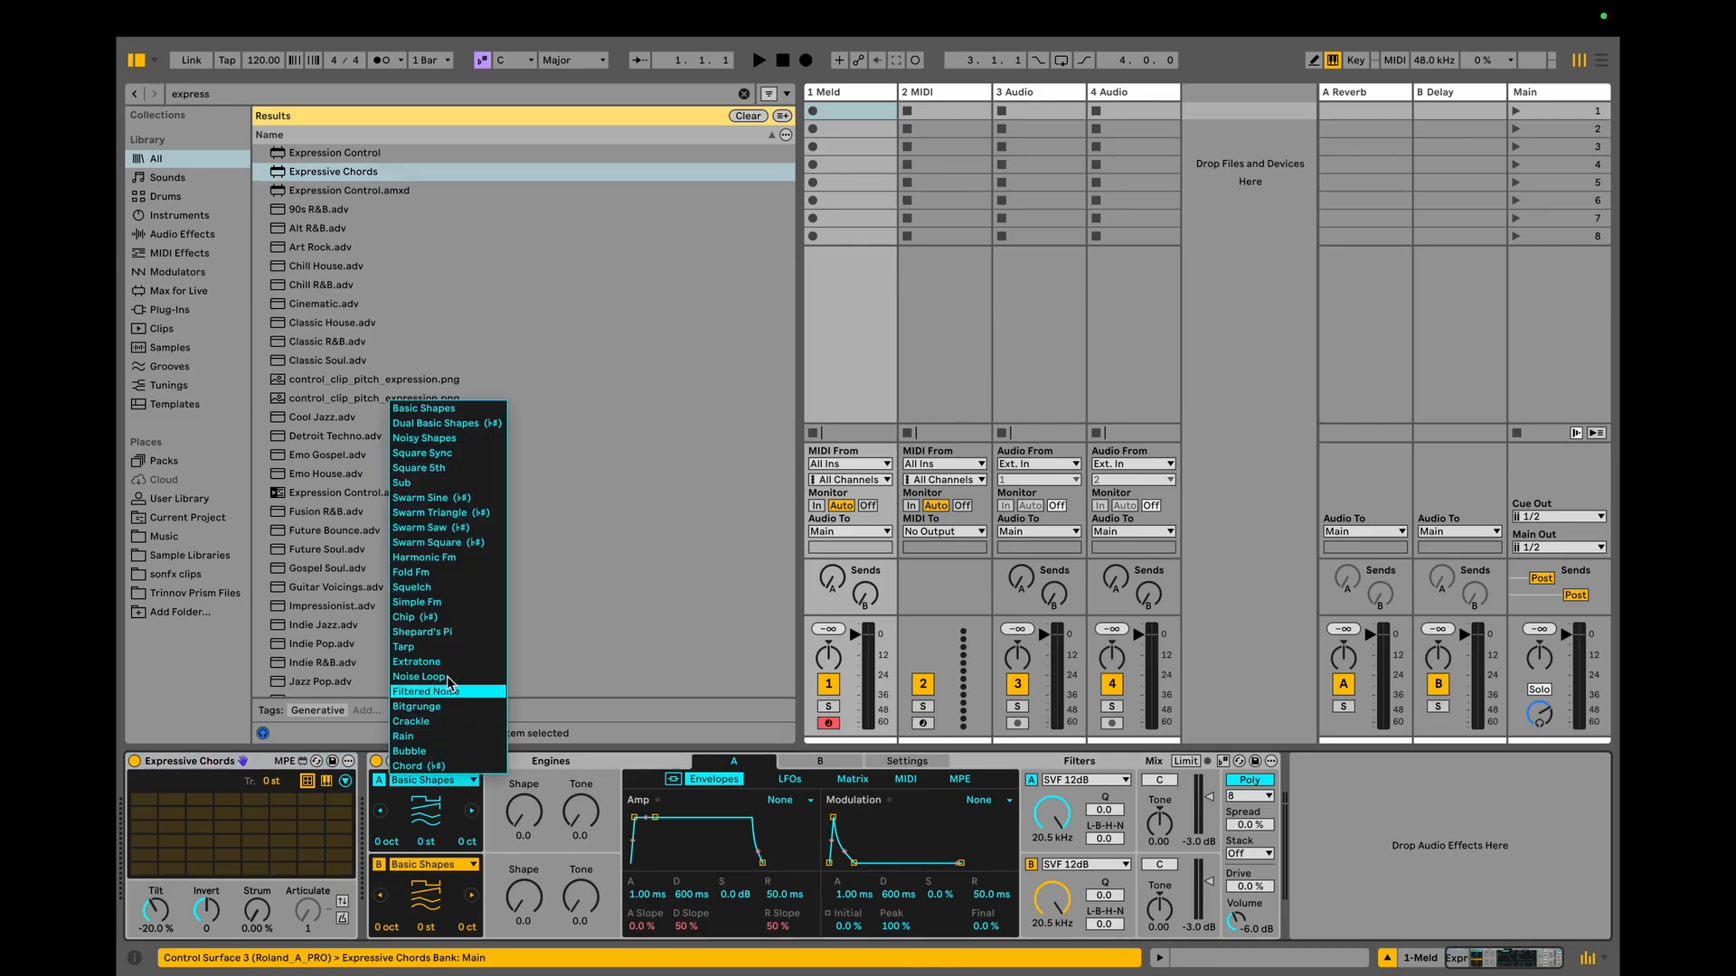
{"action": "left_click", "coordinate": [458, 501]}
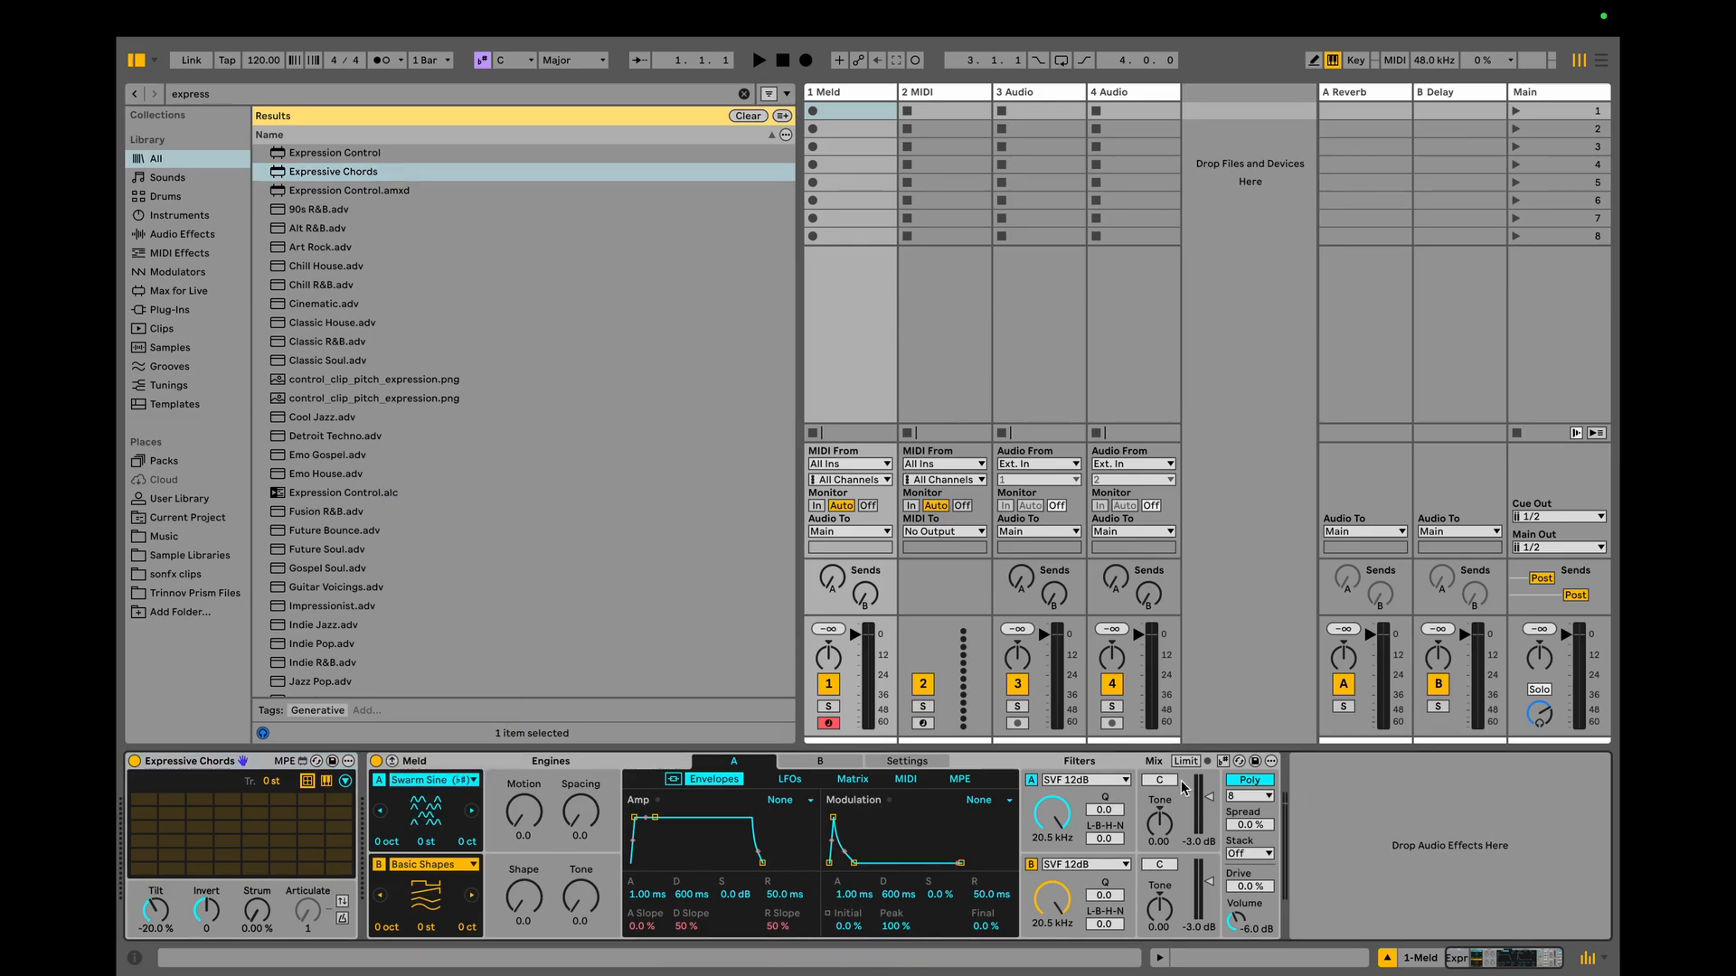
{"action": "left_click", "coordinate": [1222, 761]}
Set the project's scale to C#/Db Minor.
{"action": "left_click", "coordinate": [508, 57]}
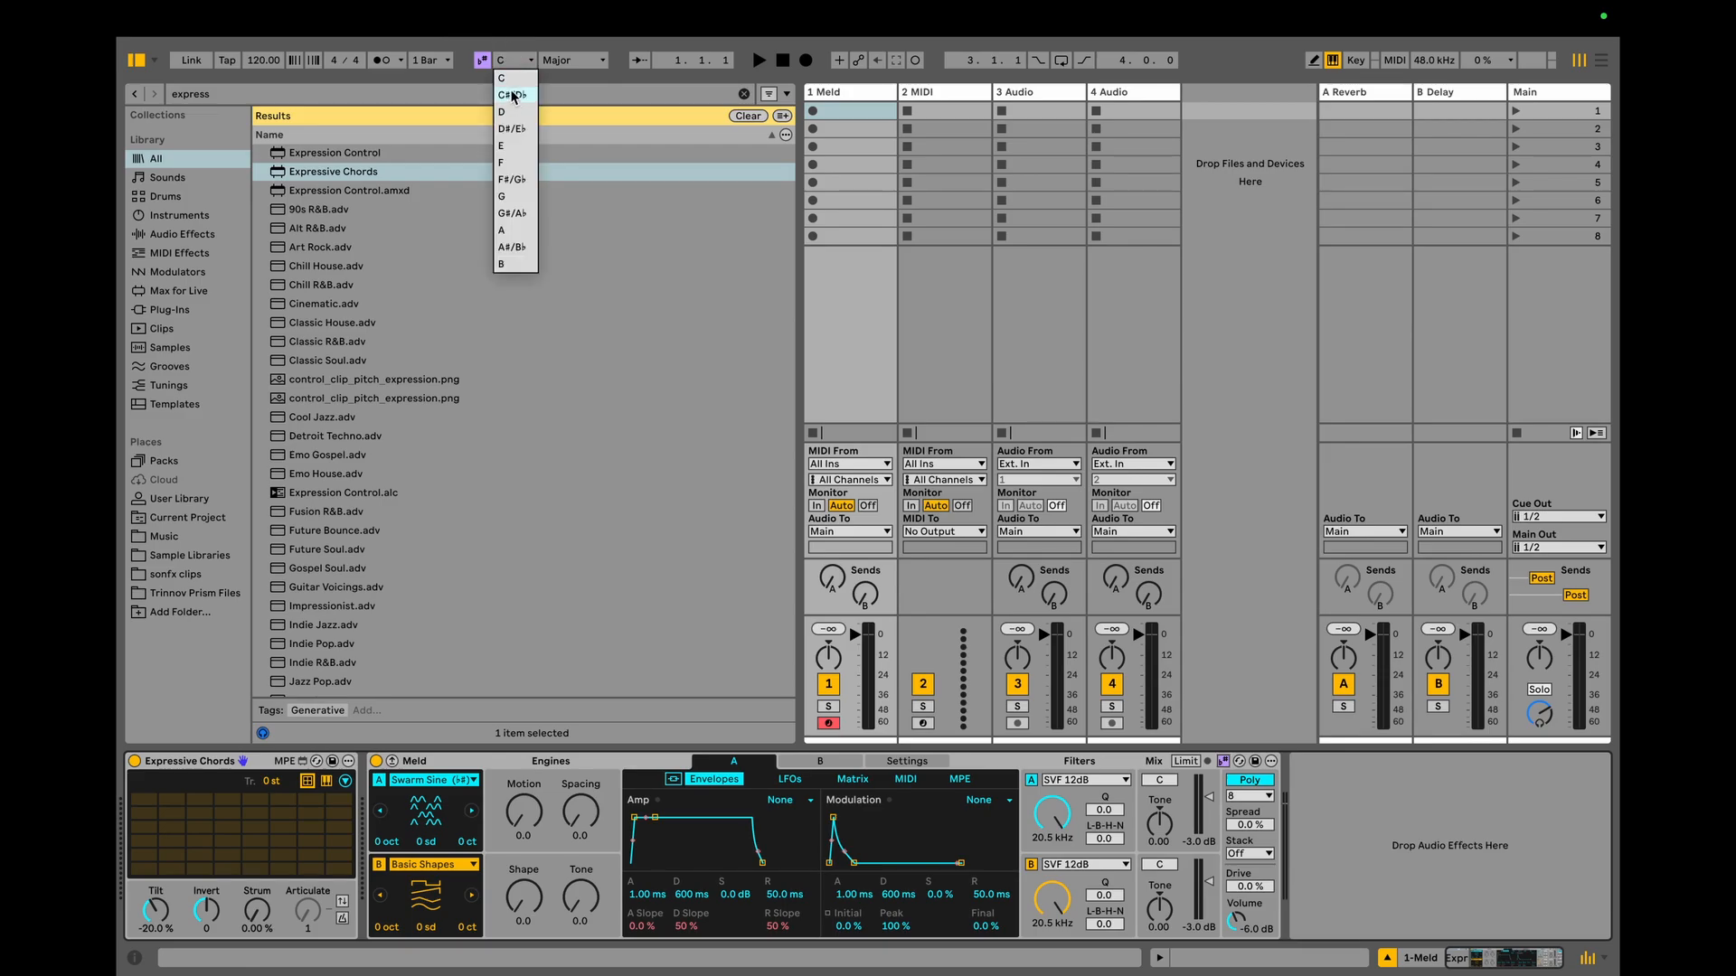
{"action": "left_click", "coordinate": [513, 94]}
{"action": "left_click", "coordinate": [580, 61]}
{"action": "left_click", "coordinate": [579, 96]}
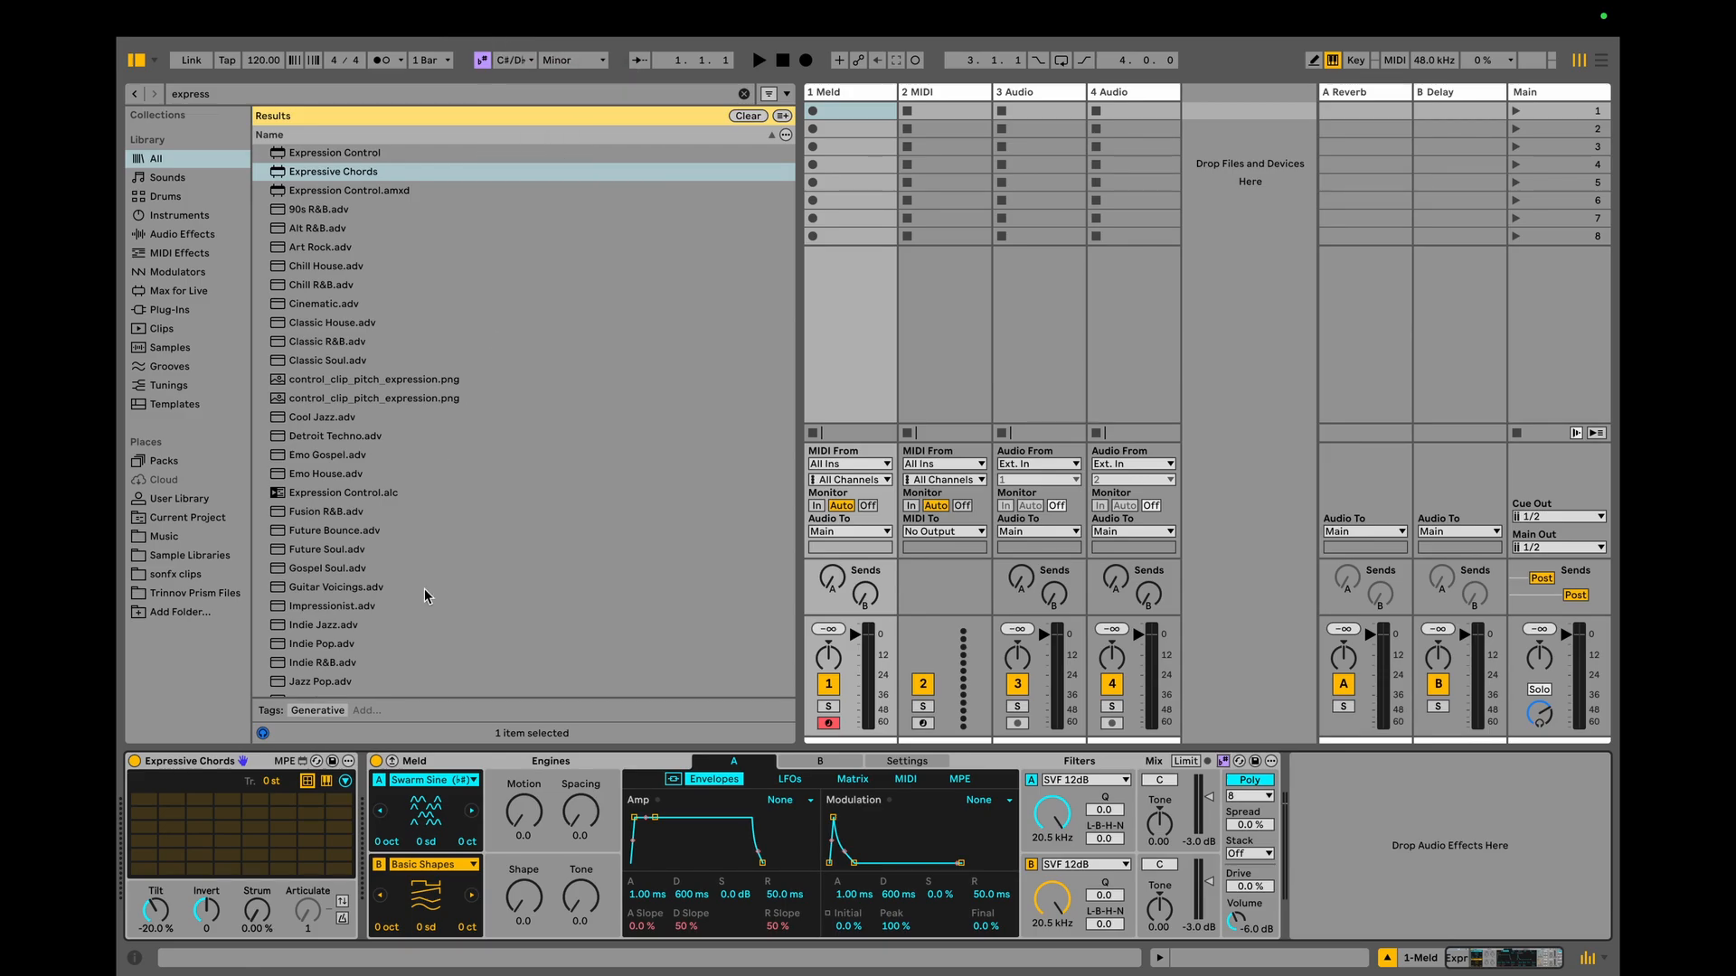
Lower the sustain of Meld's engine A amp envelope to -inf dB and set the Expressive Chords Strum to 100 %.
{"action": "left_click_drag", "start_coordinate": [728, 896], "coordinate": [728, 949]}
{"action": "key", "text": "f"}
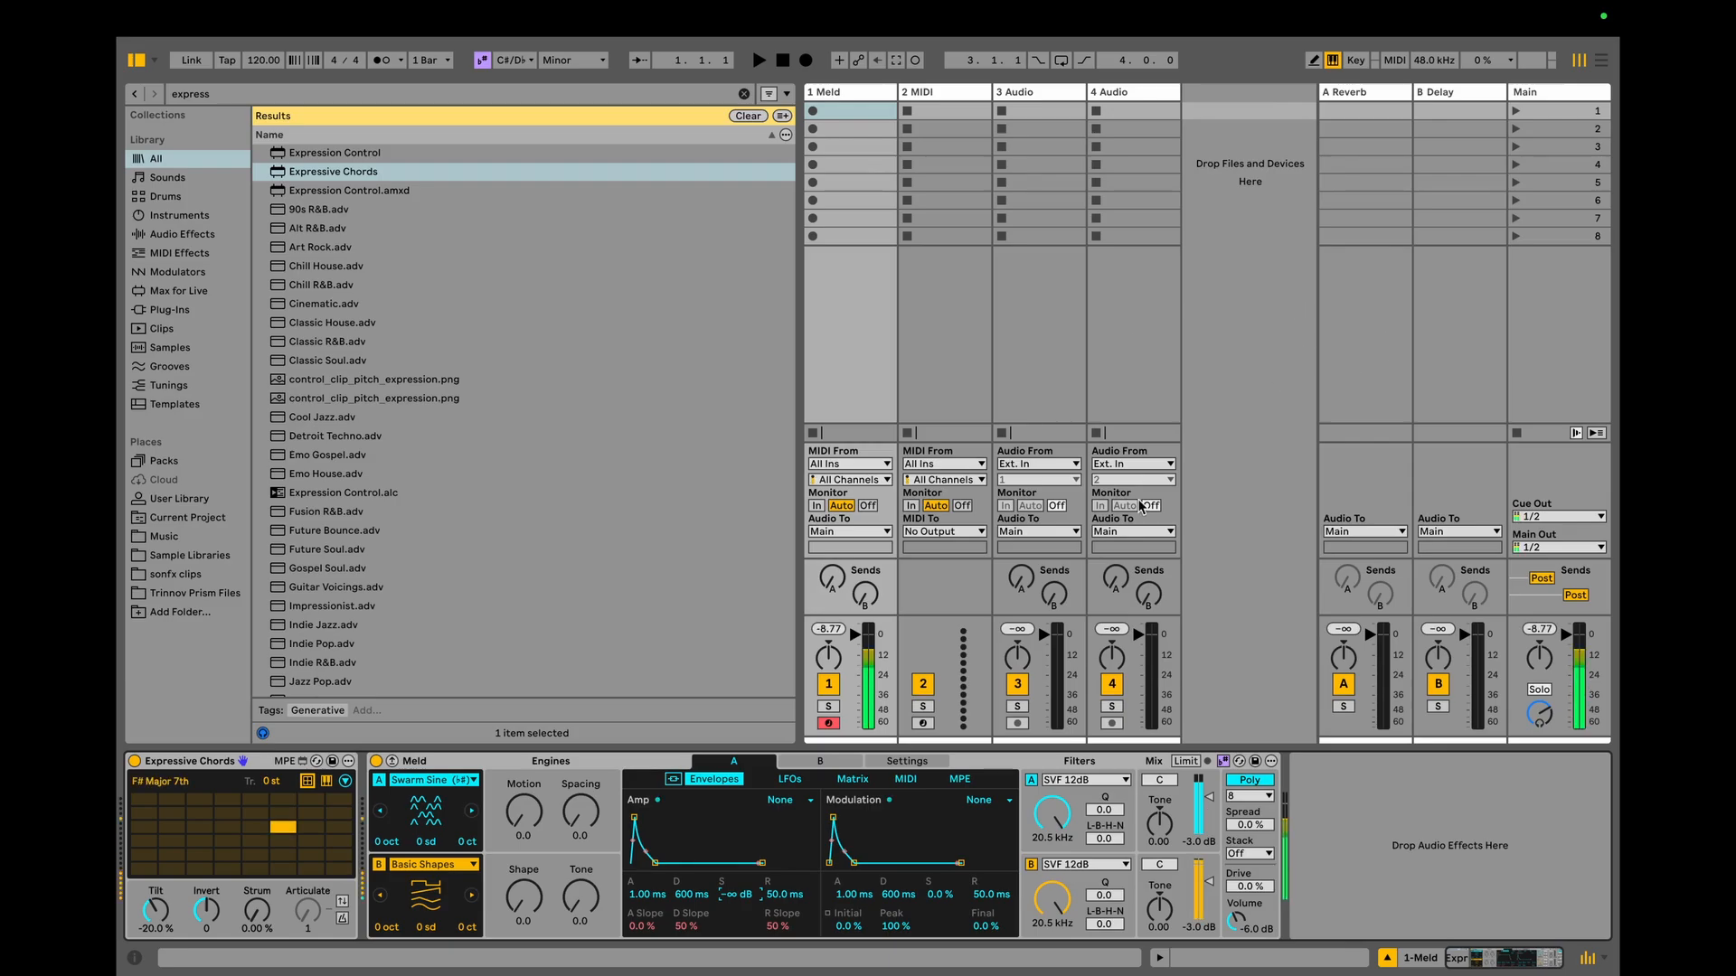
{"action": "left_click_drag", "start_coordinate": [258, 911], "coordinate": [257, 841]}
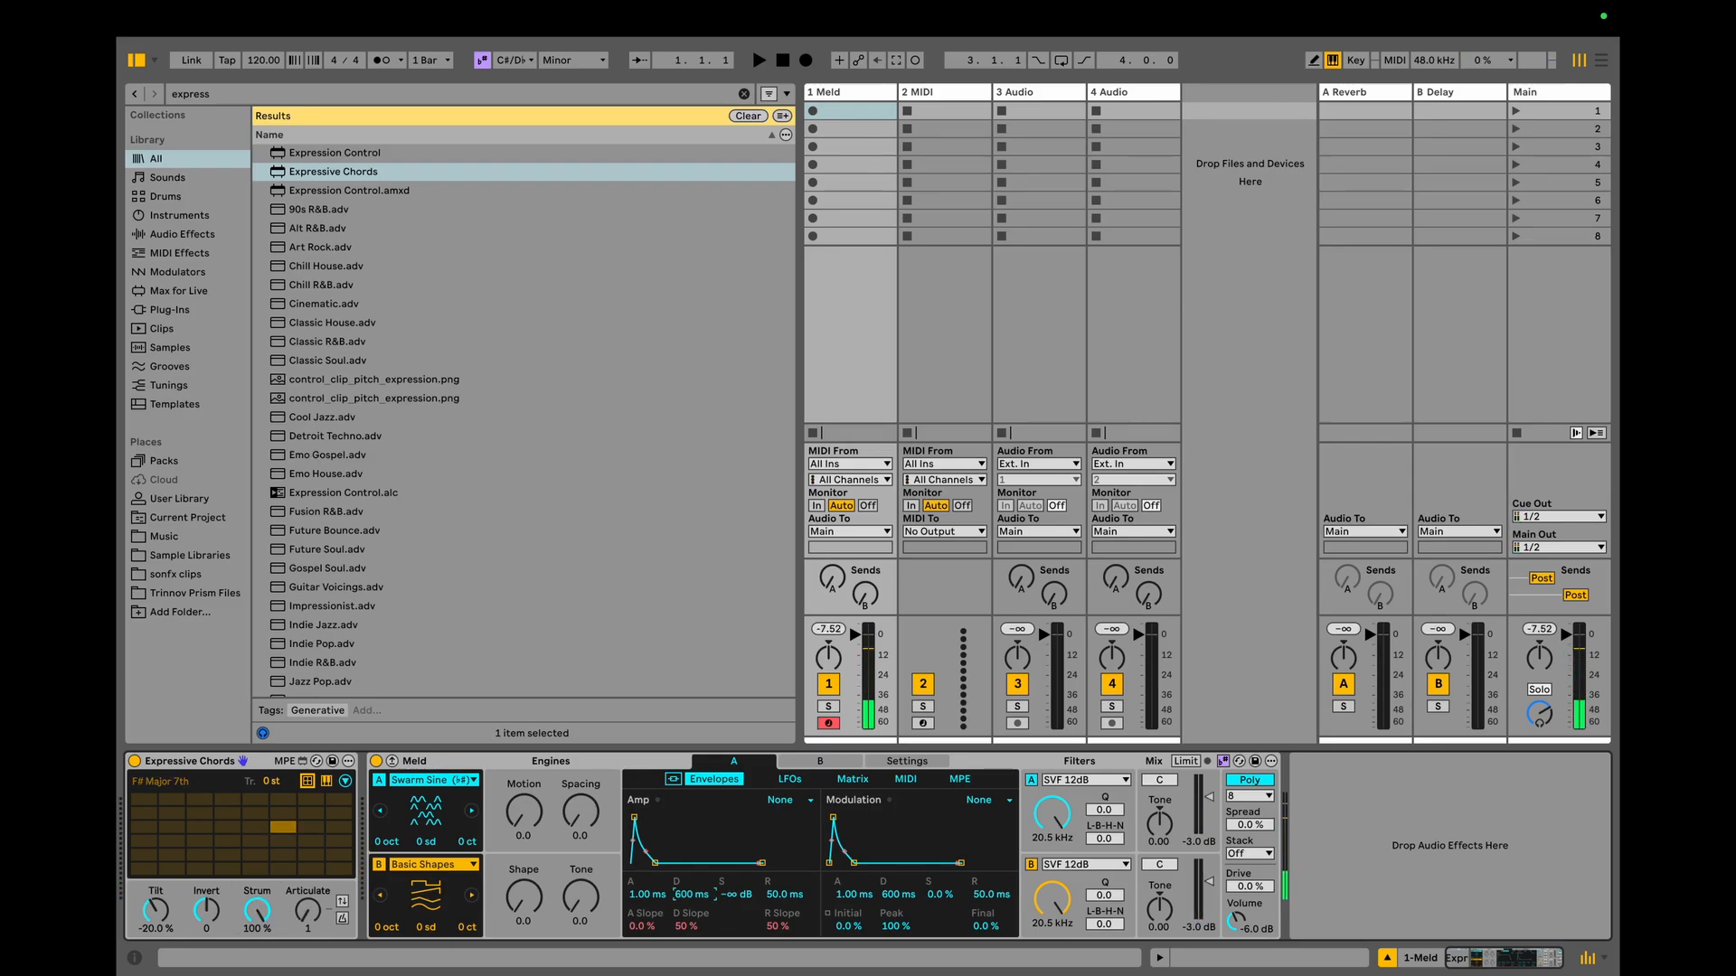
Set the engine A amp decay to 511 ms and the Expressive Chords Articulate to 4, auditioning chords.
{"action": "left_click_drag", "start_coordinate": [692, 894], "coordinate": [692, 913]}
{"action": "key", "text": "f"}
{"action": "key", "text": "f"}
{"action": "left_click_drag", "start_coordinate": [313, 909], "coordinate": [313, 901]}
{"action": "key", "text": "f"}
{"action": "key", "text": "f"}
{"action": "key", "text": "d"}
{"action": "key", "text": "s"}
{"action": "key", "text": "f"}
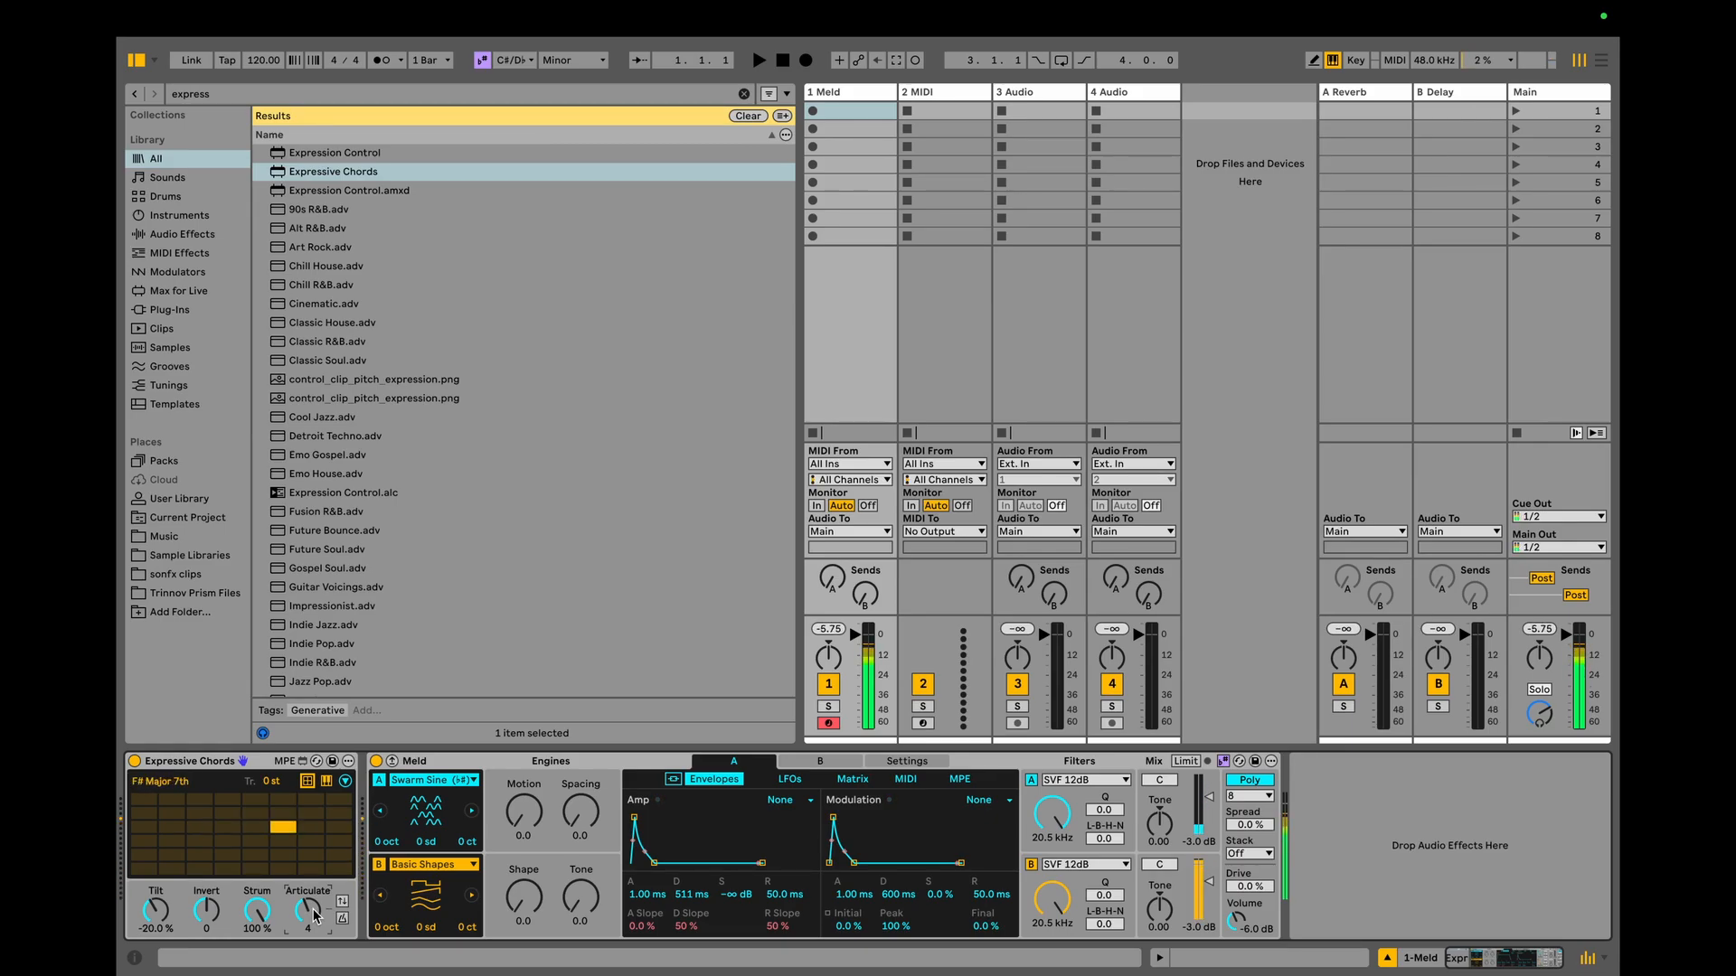
{"action": "key", "text": "d"}
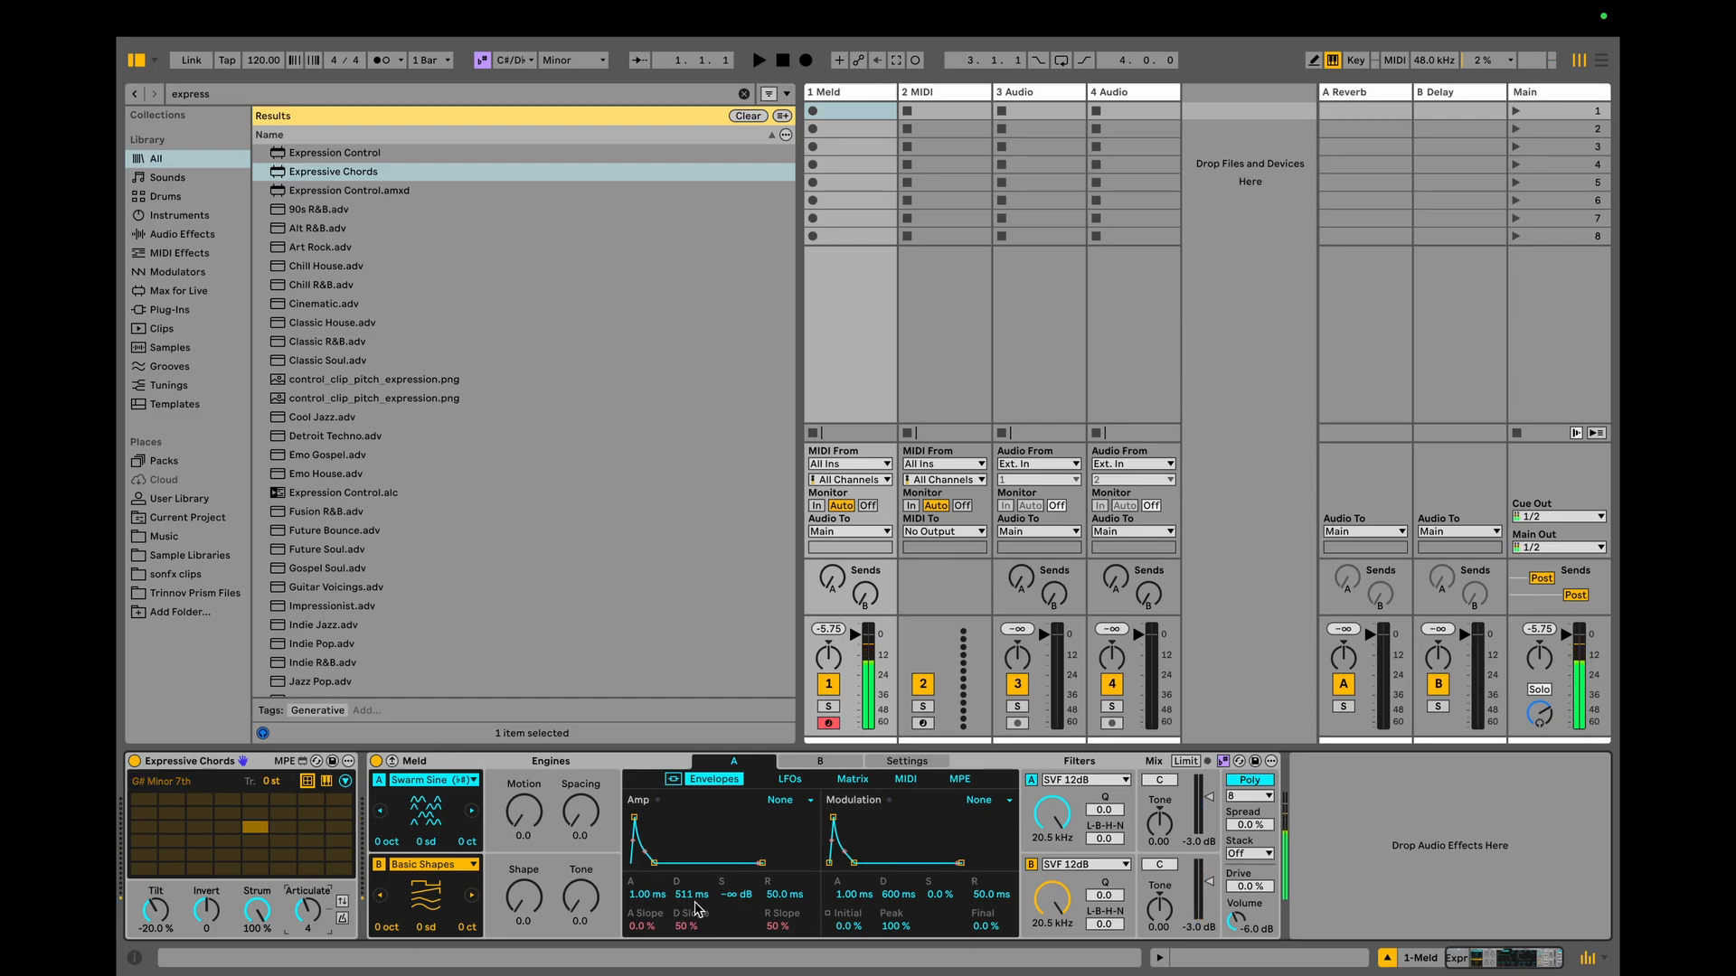
Set the engine A amp release to 1.50 ms and turn off Meld's engine B, auditioning a chord.
{"action": "left_click_drag", "start_coordinate": [784, 895], "coordinate": [791, 899]}
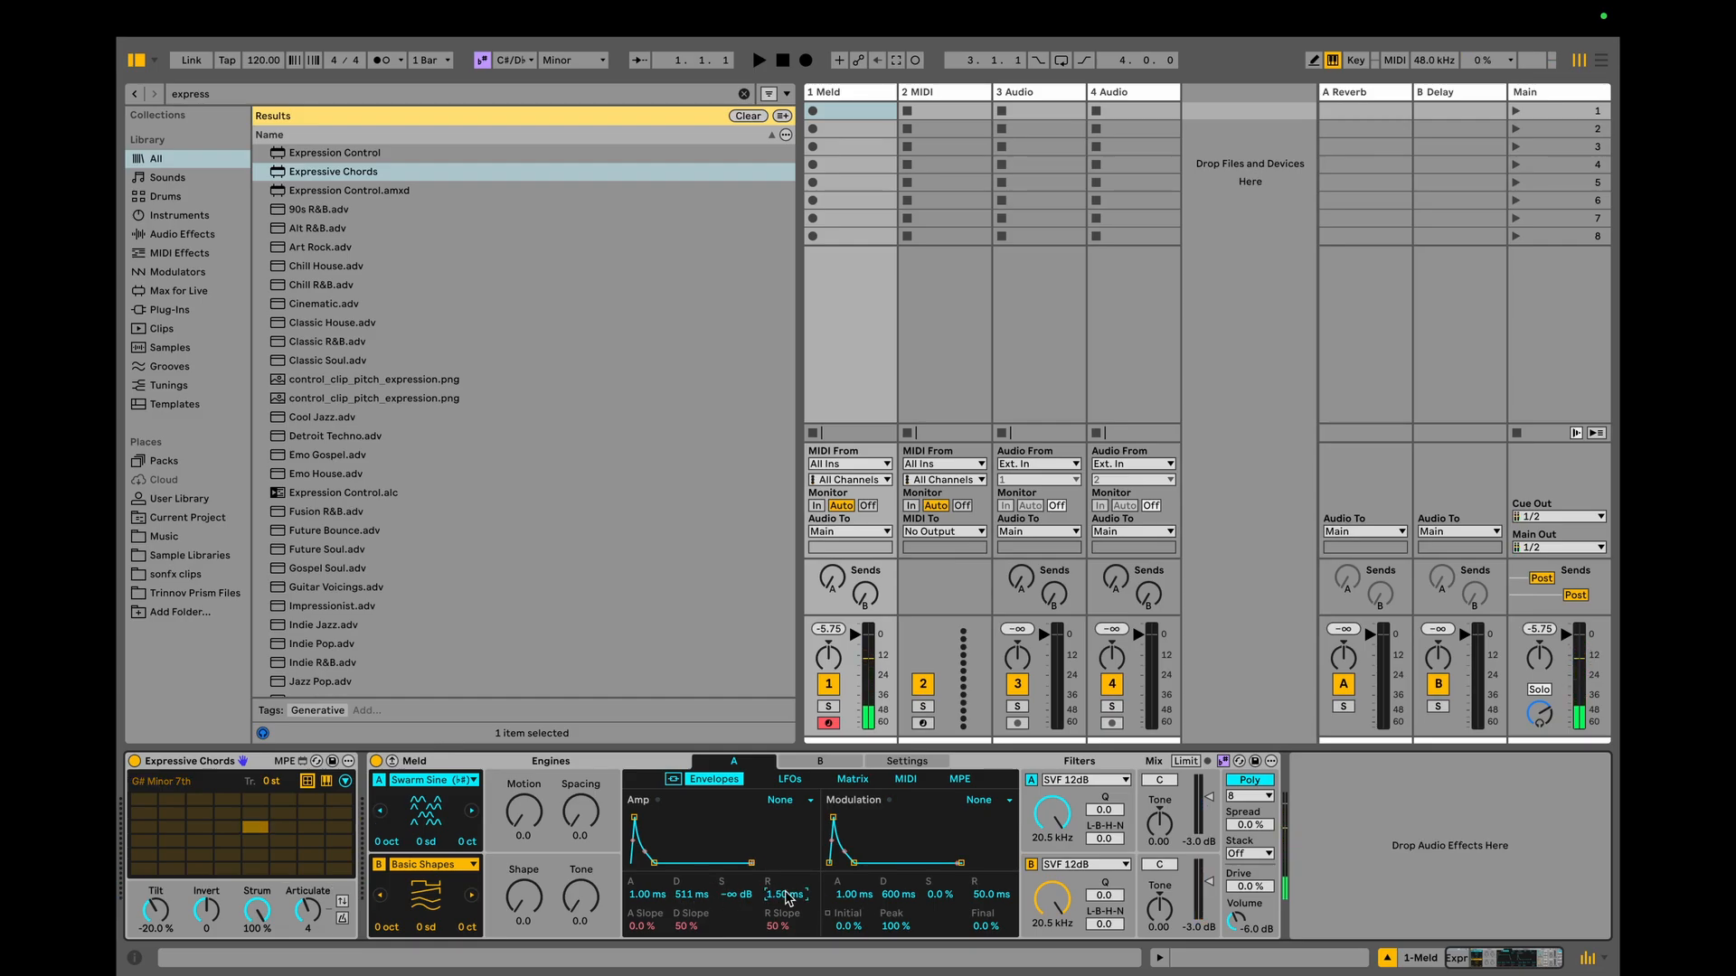
{"action": "left_click", "coordinate": [391, 870]}
{"action": "left_click", "coordinate": [379, 865]}
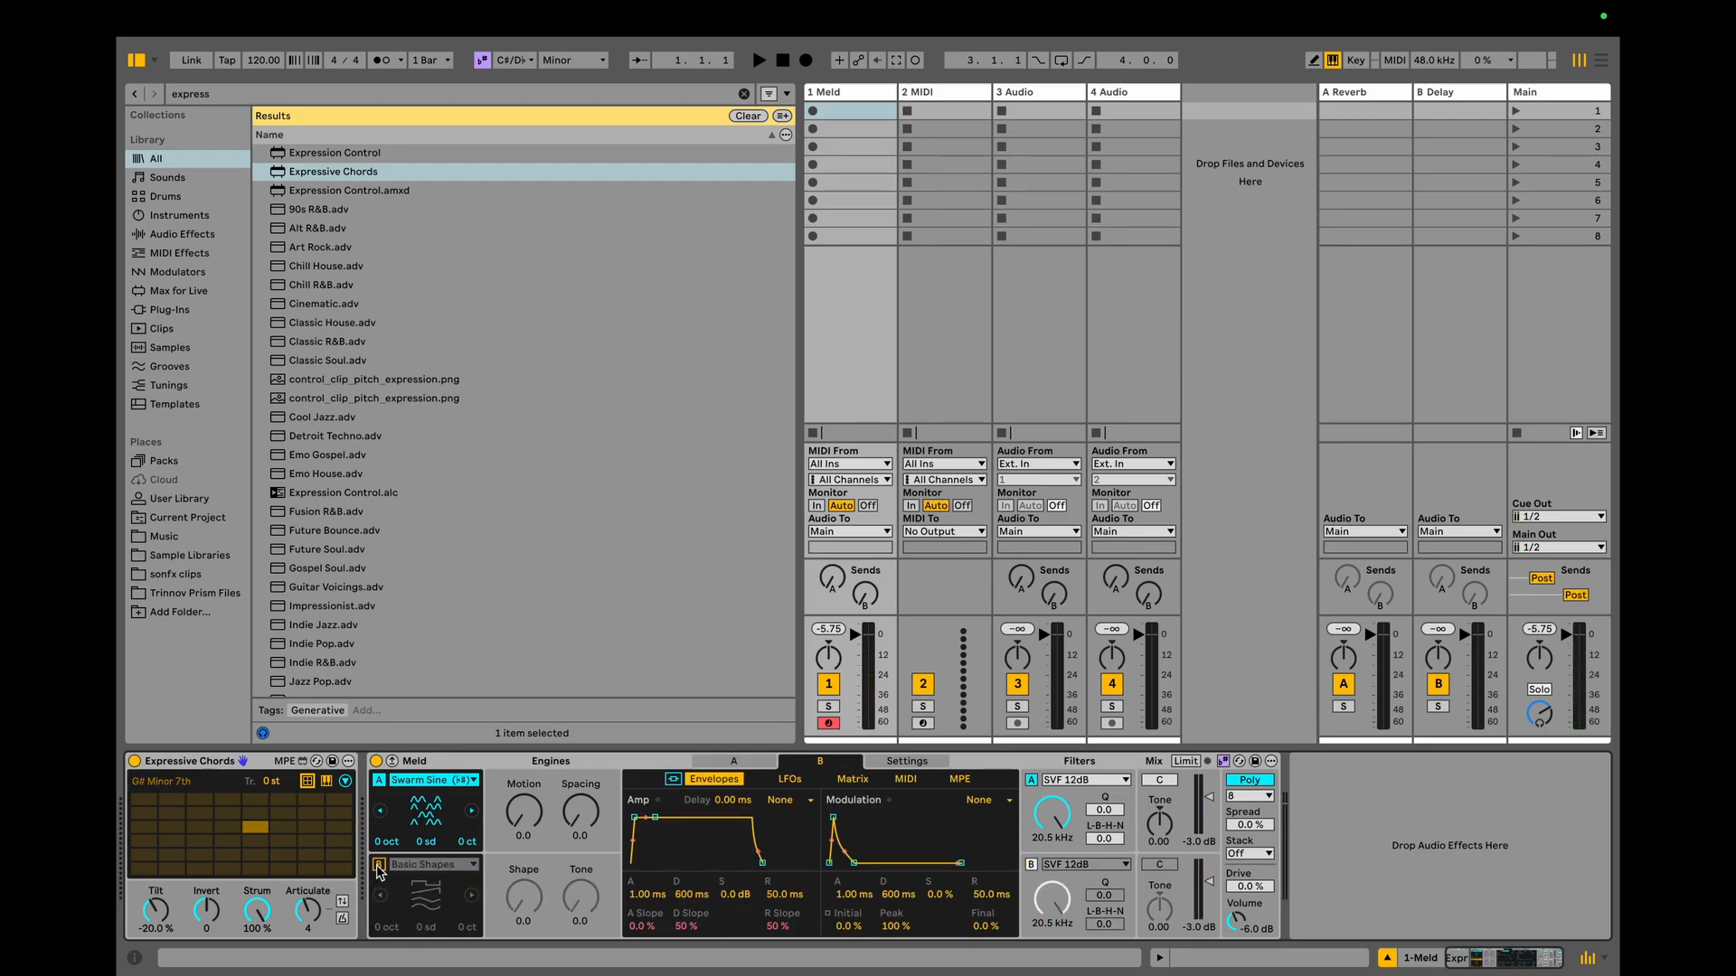
{"action": "left_click", "coordinate": [581, 773]}
{"action": "key", "text": "f"}
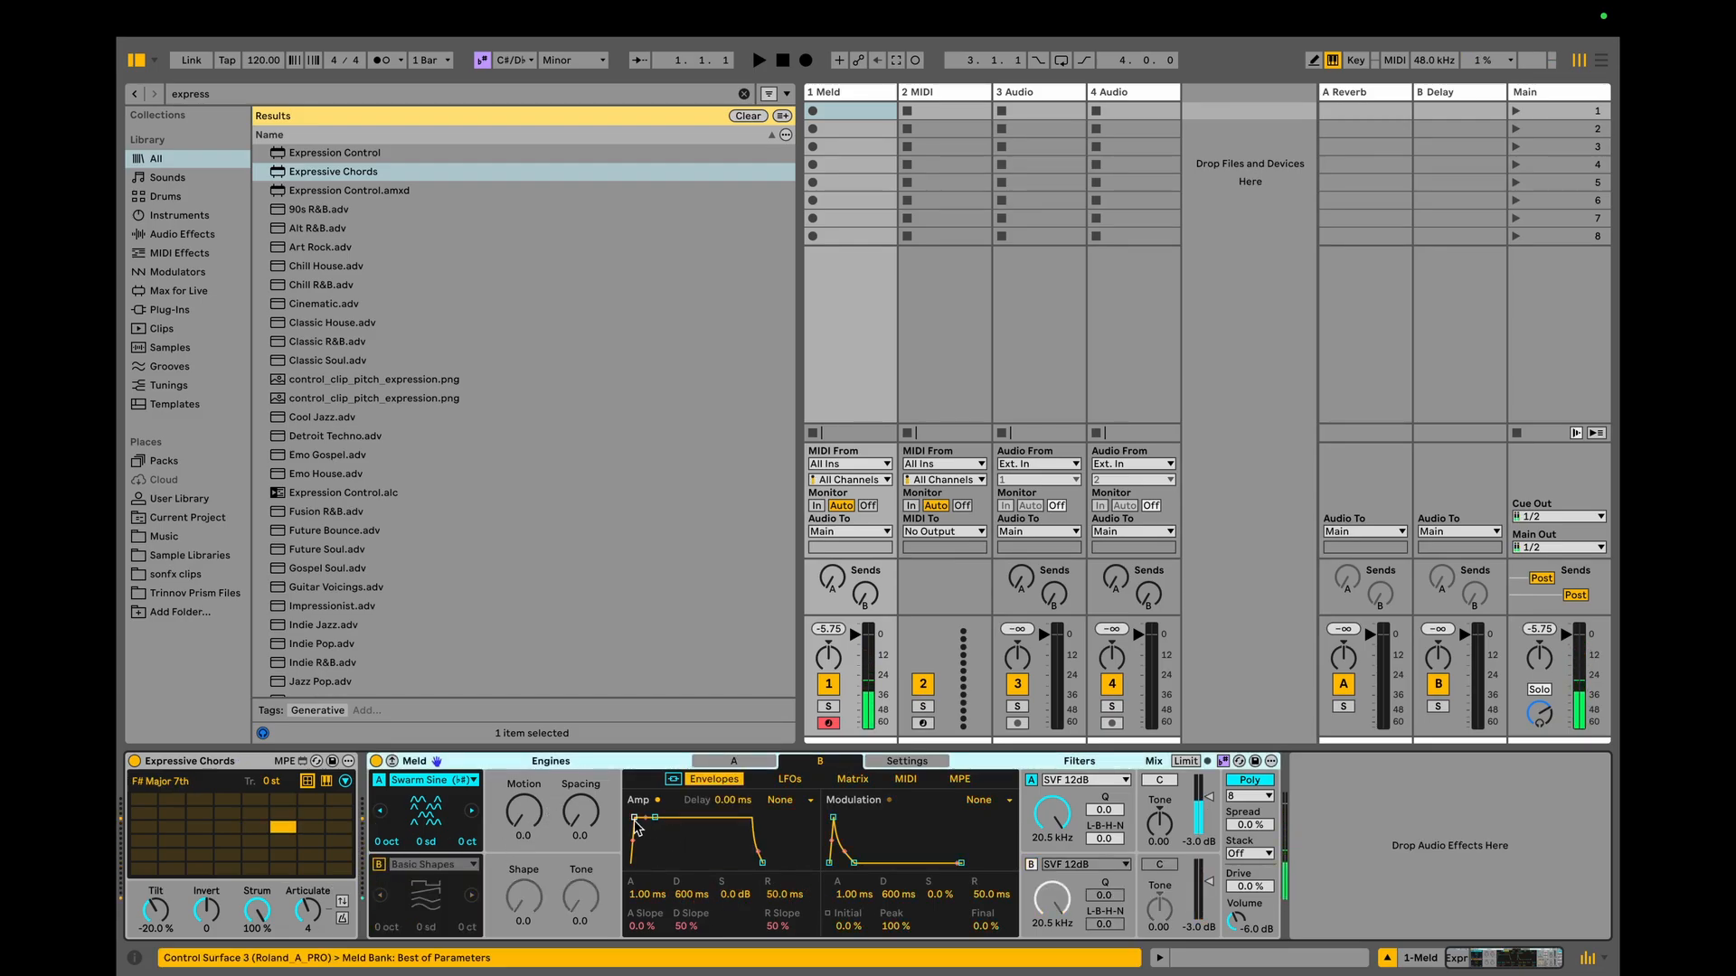
Set the engine A amp envelope's decay to 600 ms and release to 50 ms, auditioning several chords.
{"action": "left_click", "coordinate": [728, 764]}
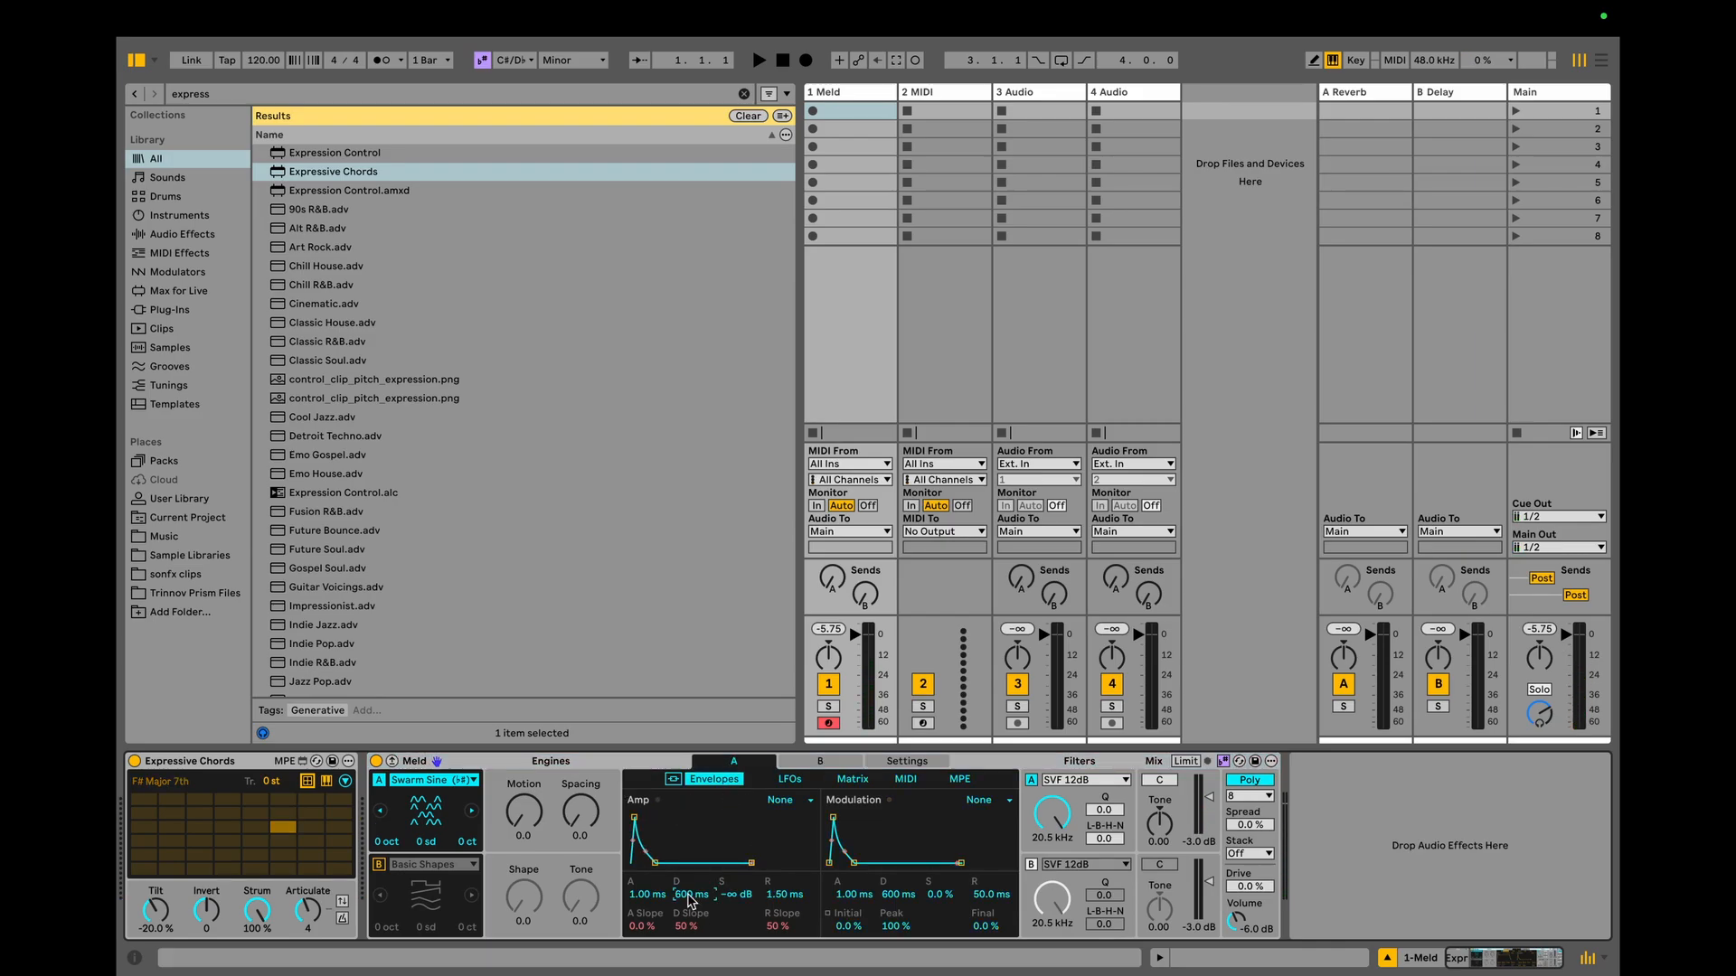
{"action": "left_click_drag", "start_coordinate": [775, 898], "coordinate": [776, 868]}
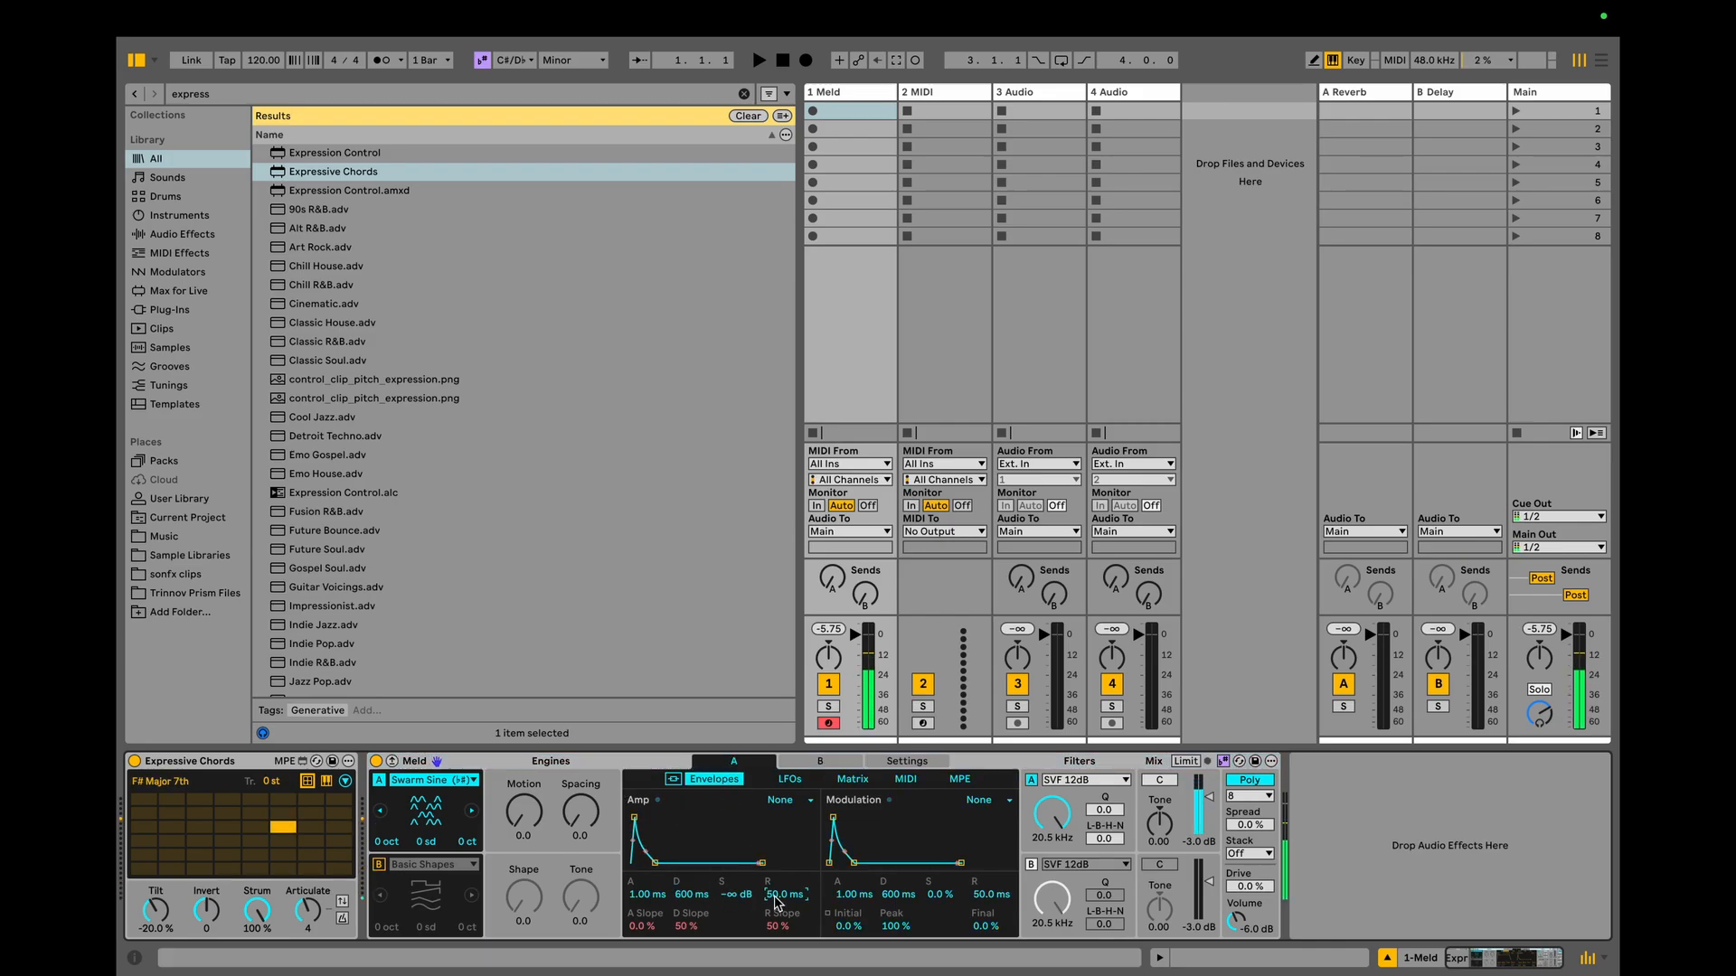
{"action": "key", "text": "d"}
{"action": "key", "text": "s"}
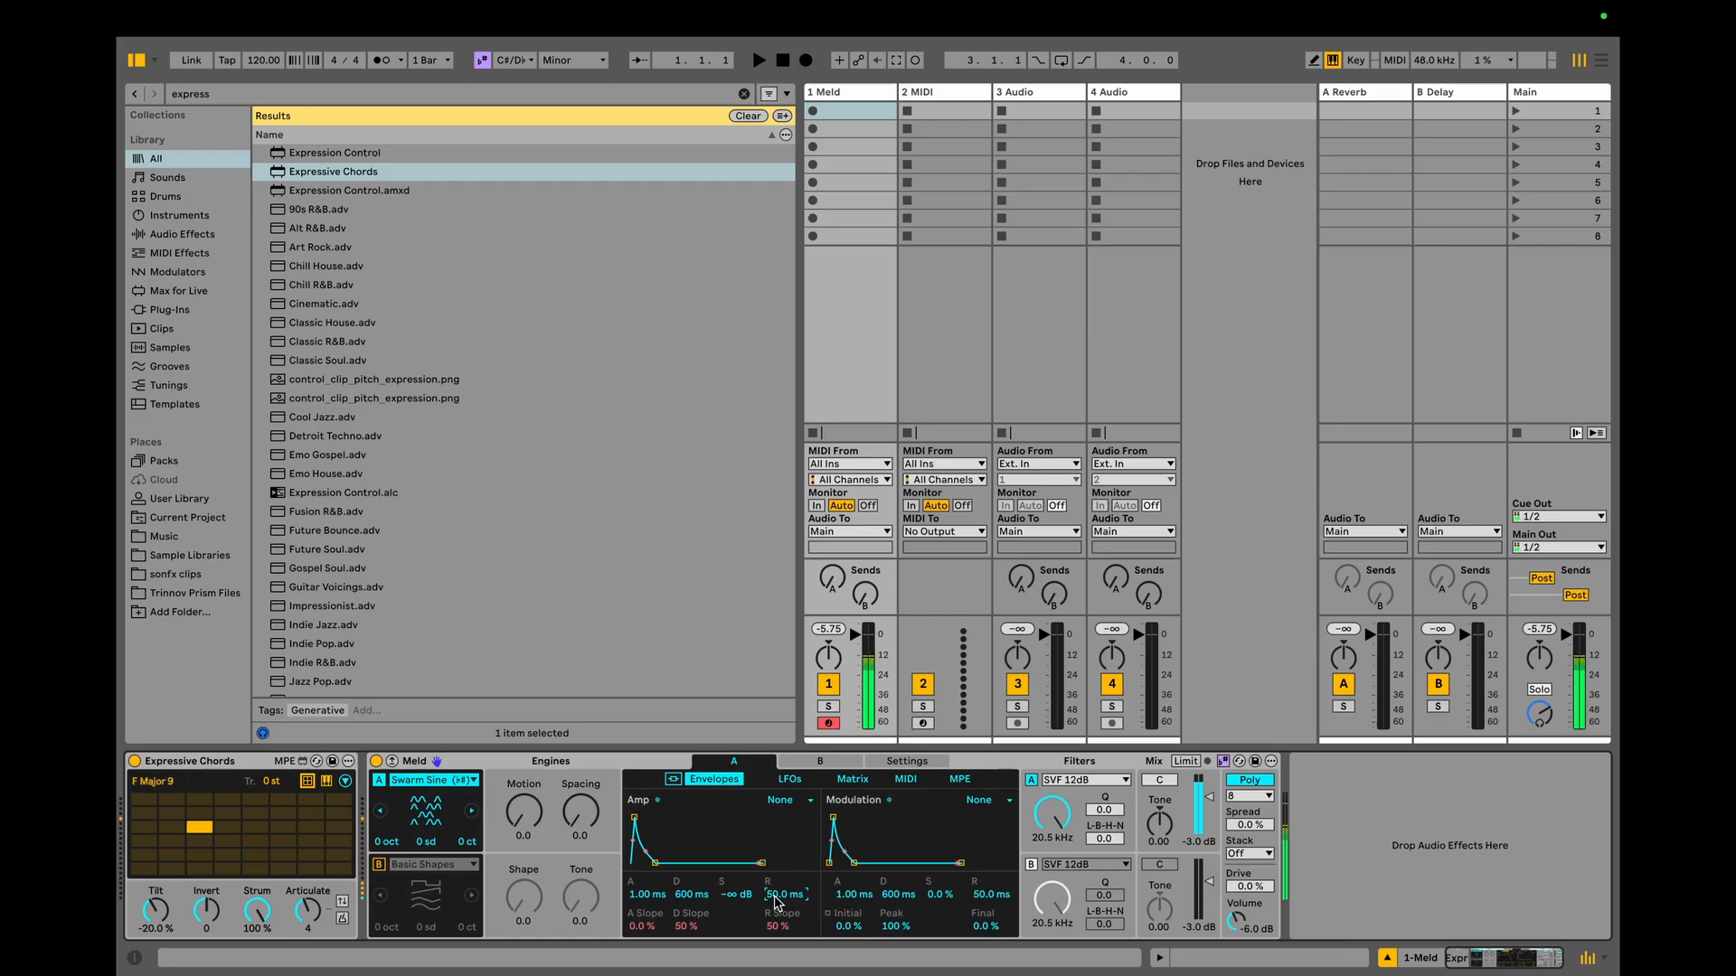
{"action": "key", "text": "f"}
{"action": "key", "text": "d"}
{"action": "key", "text": "s"}
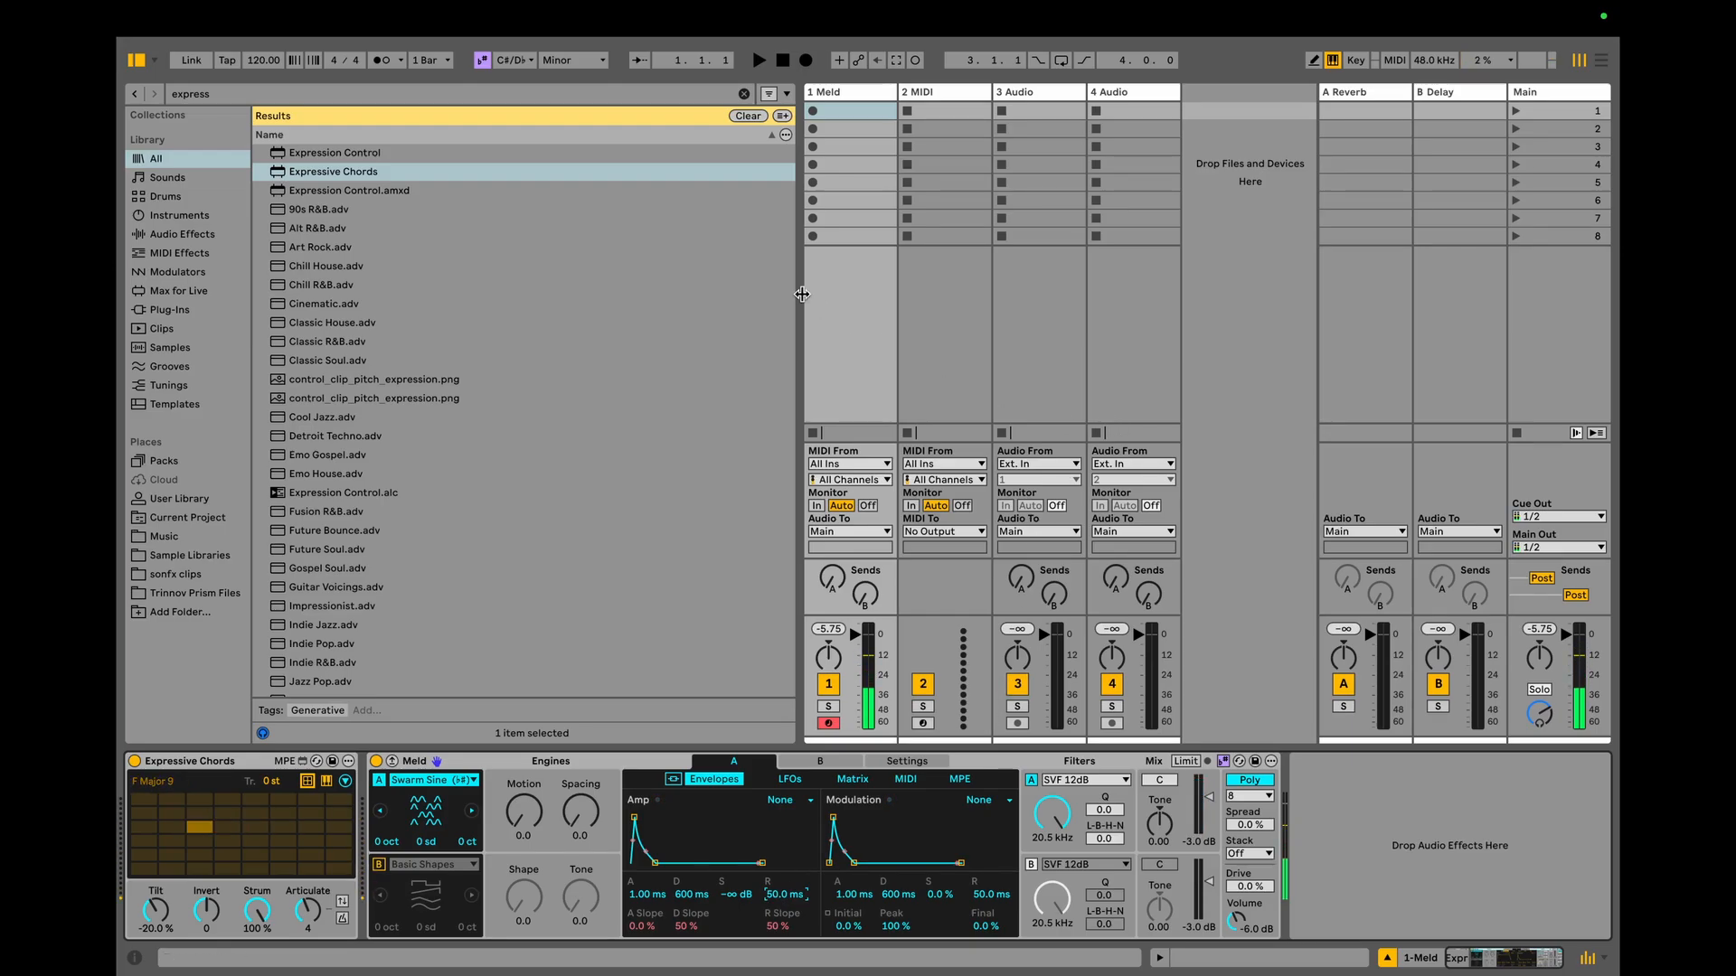
Record the trigger notes F3, E3, D3, F3, E3 and A3 into the Meld track's first clip slot with the metronome on.
{"action": "left_click", "coordinate": [816, 108]}
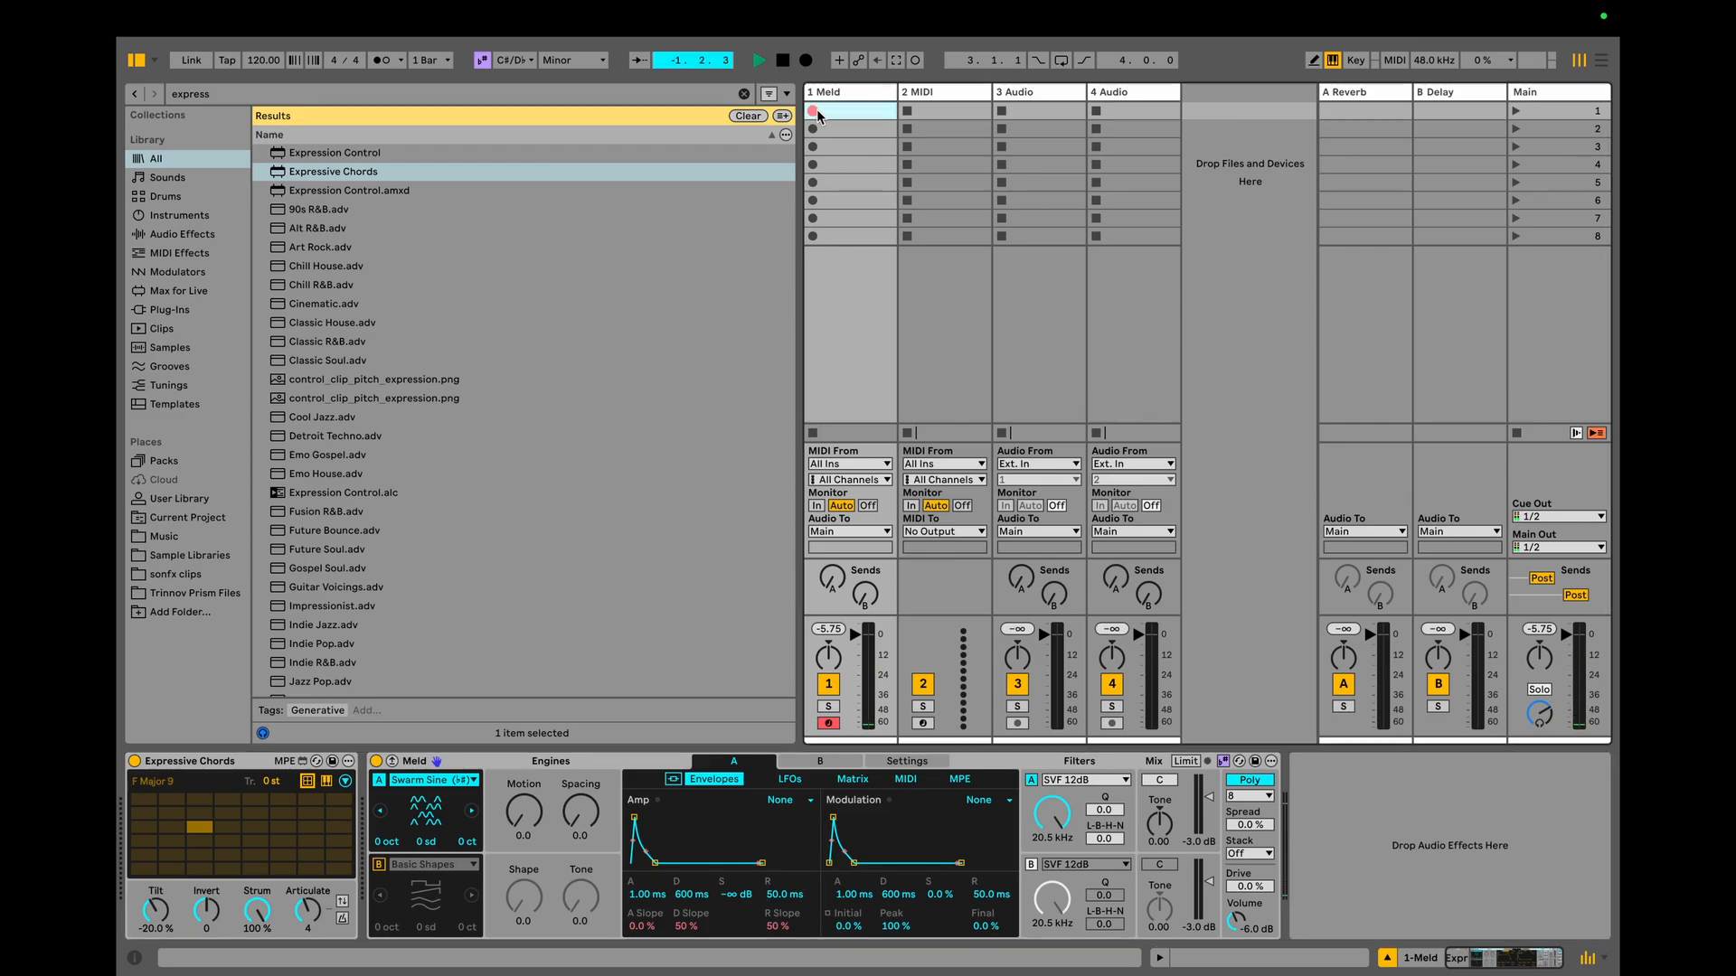
{"action": "key", "text": "f"}
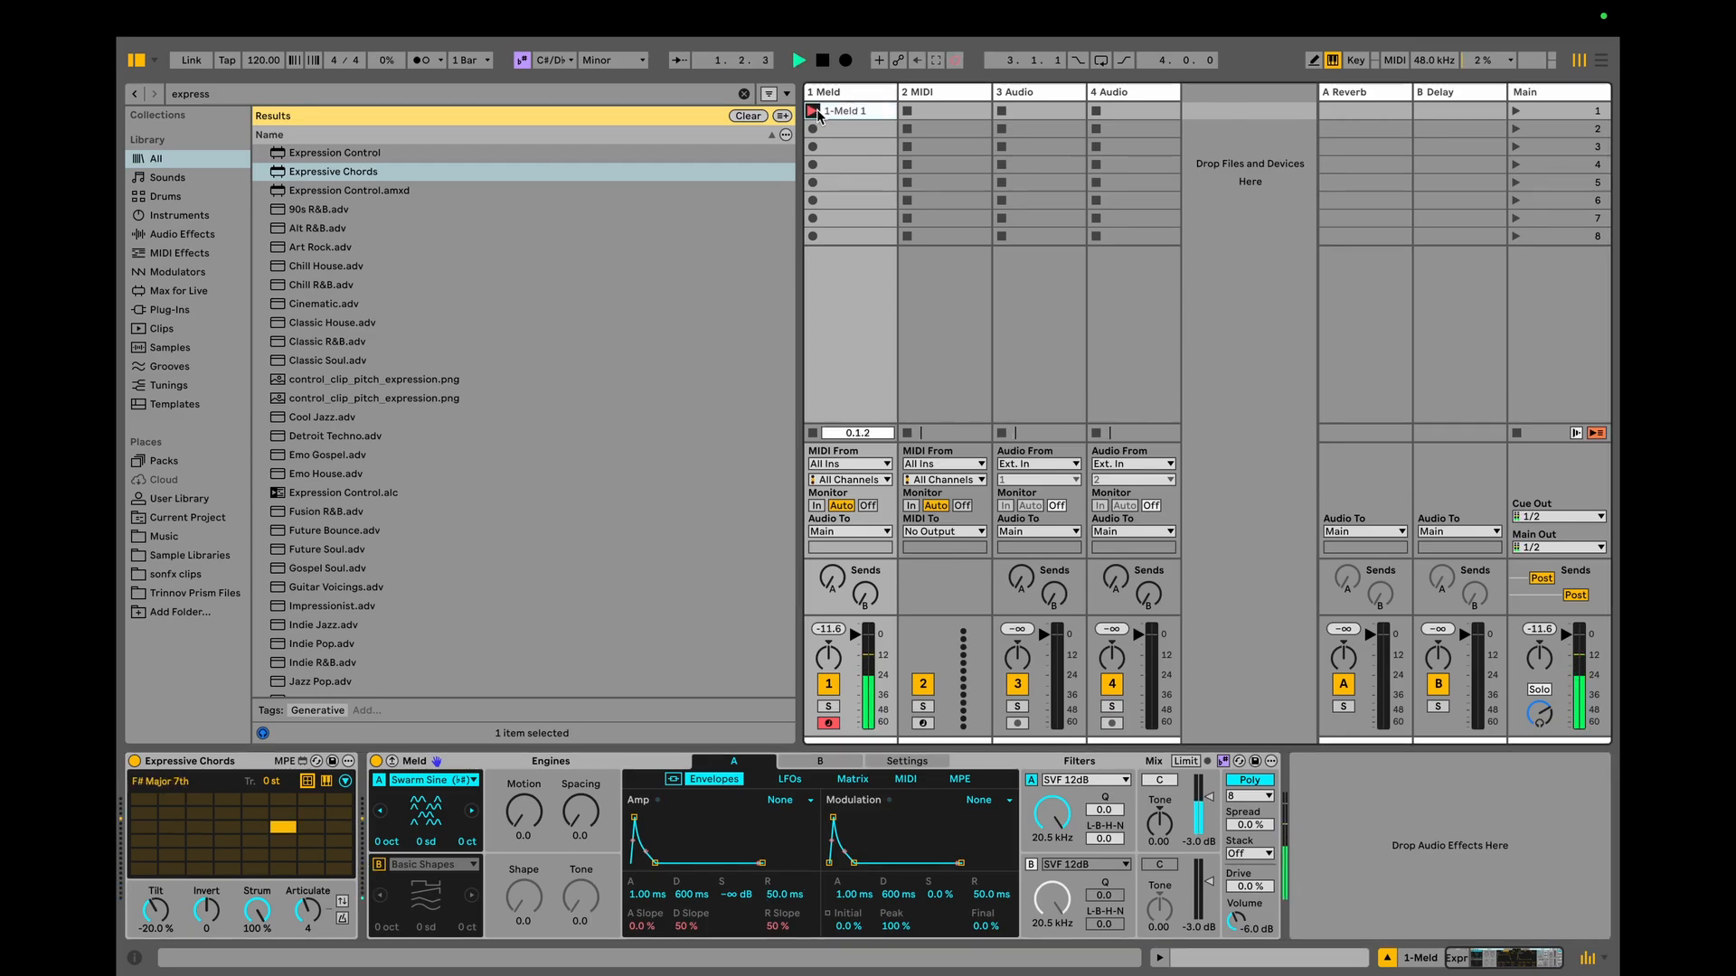
{"action": "left_click", "coordinate": [422, 60]}
{"action": "key", "text": "d"}
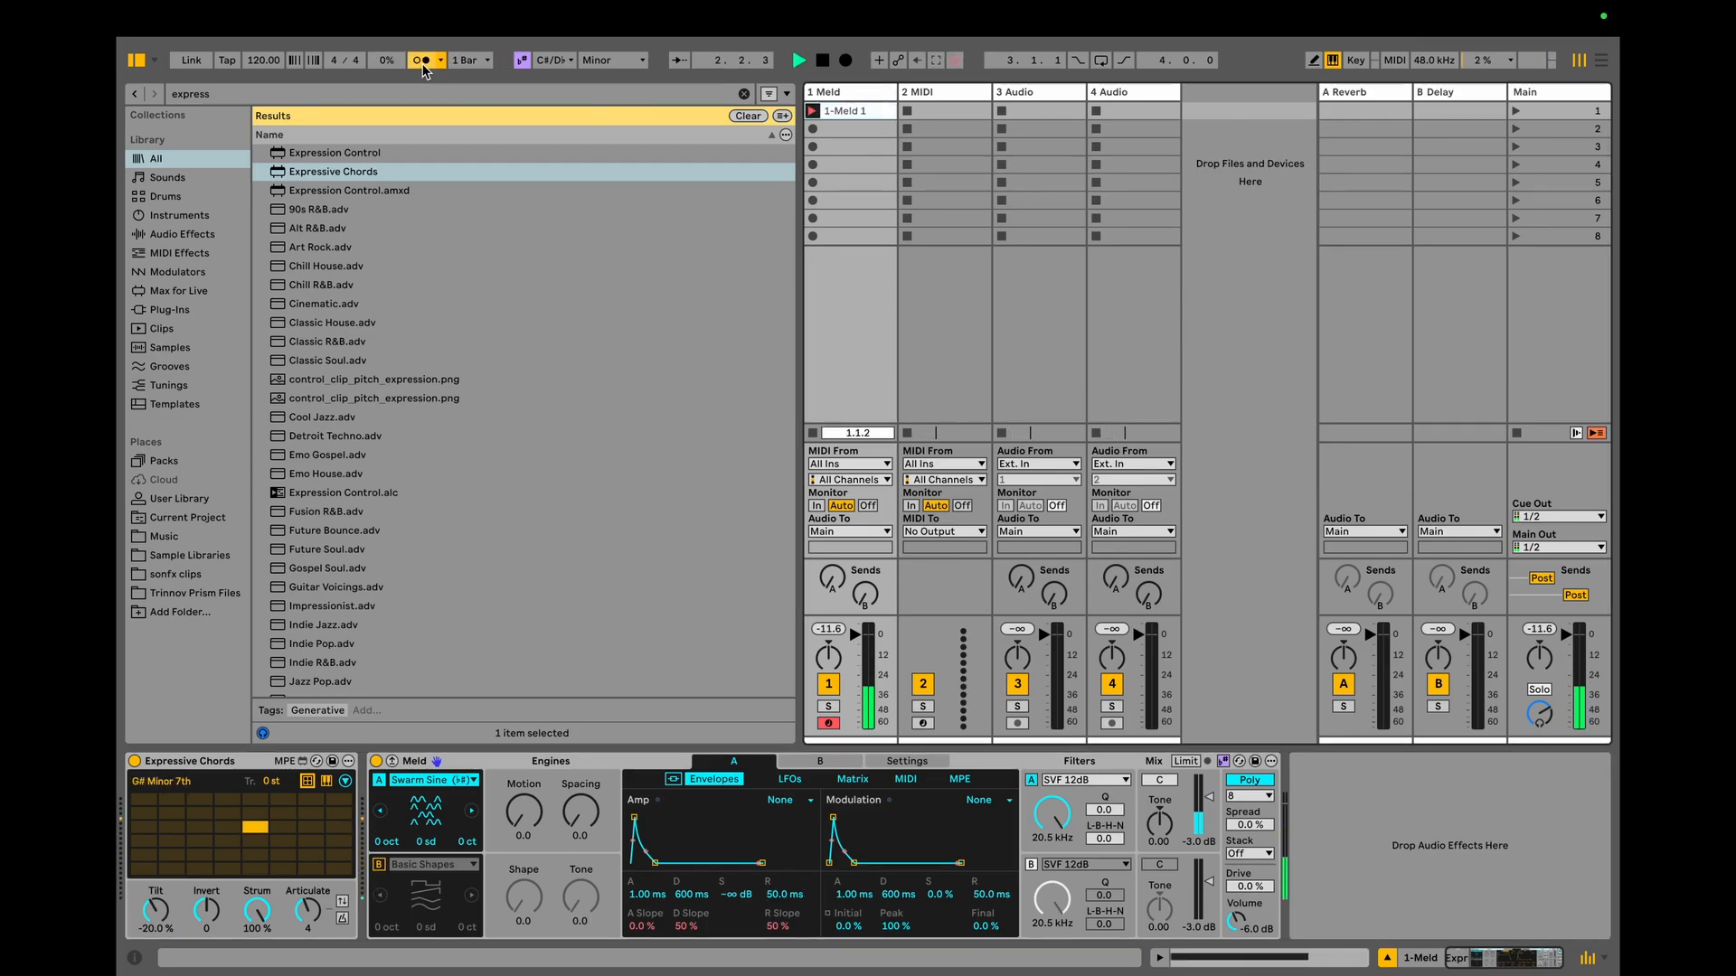
{"action": "key", "text": "s"}
{"action": "key", "text": "f"}
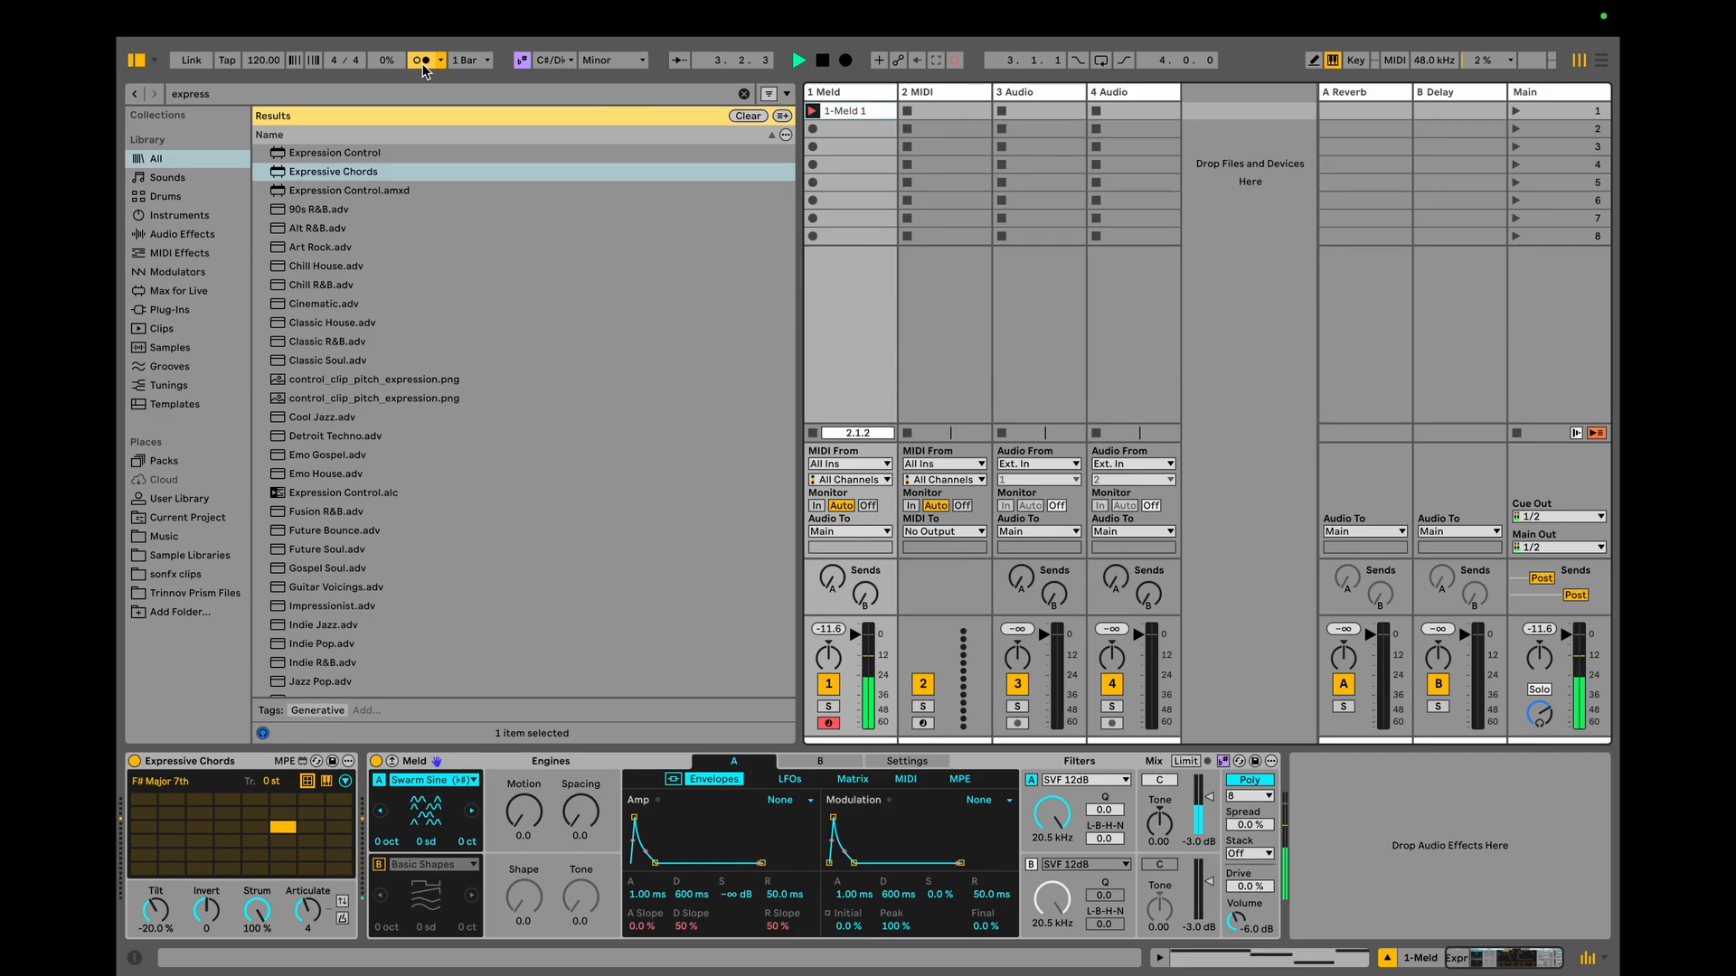
{"action": "key", "text": "d"}
{"action": "key", "text": "space"}
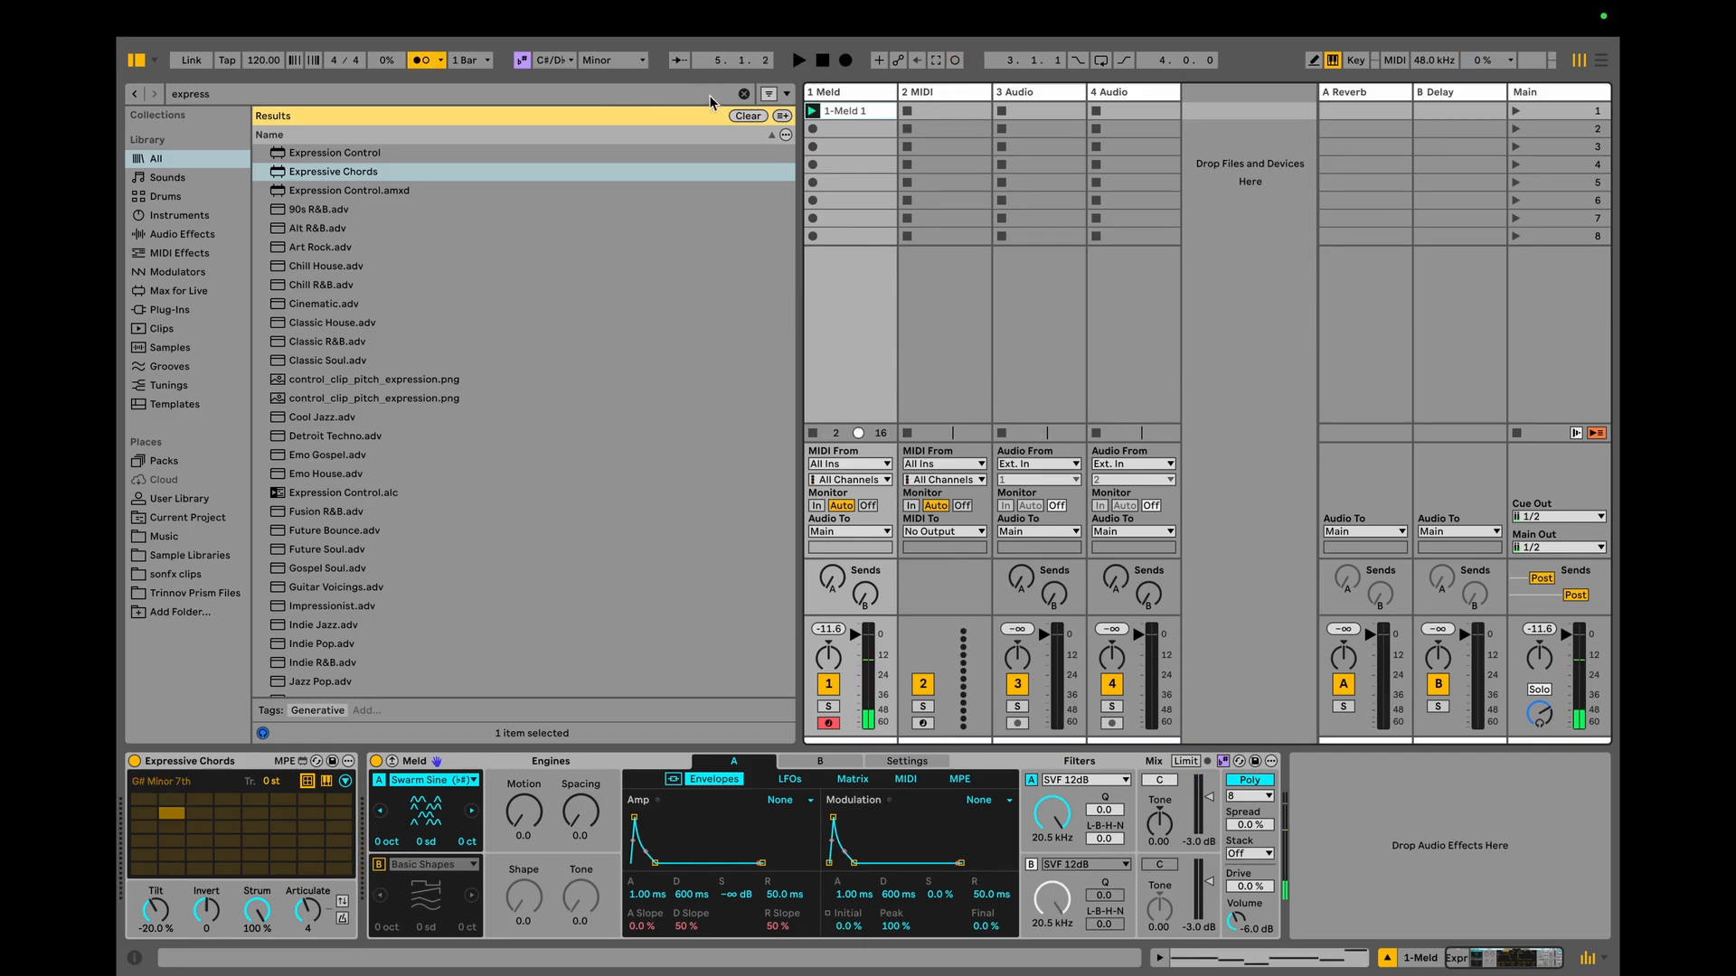
Open the recorded Meld clip and quantize all its notes to the grid.
{"action": "left_click", "coordinate": [858, 110]}
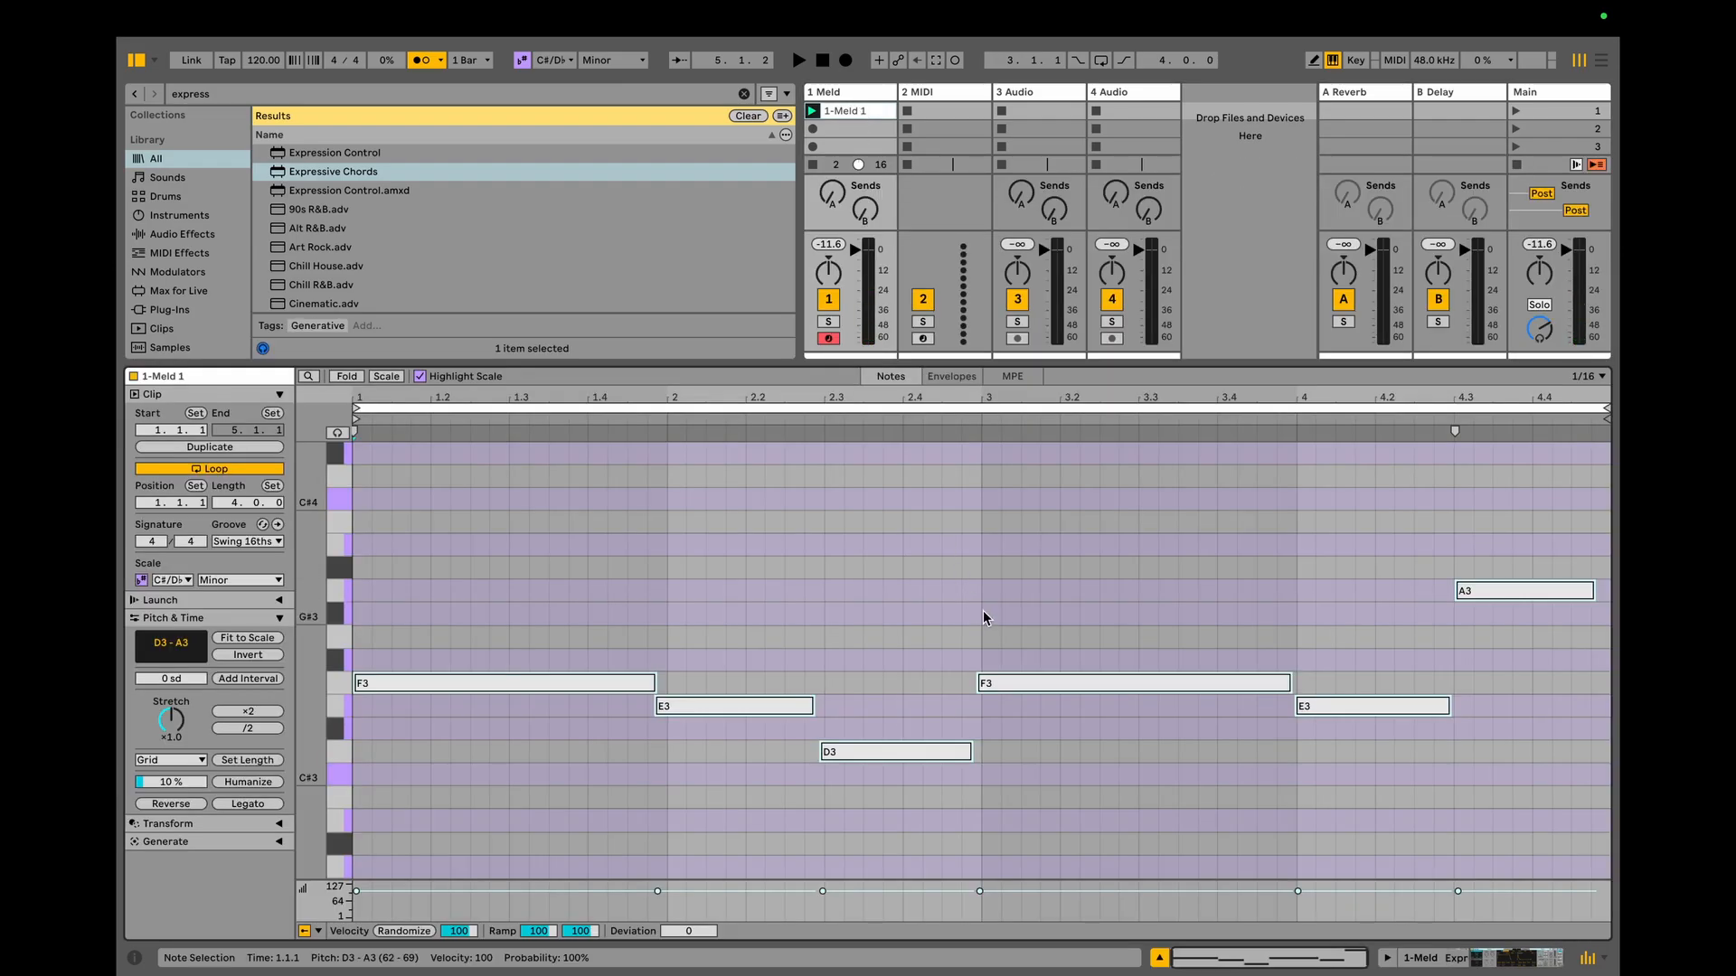
{"action": "key", "text": "ctrl+u"}
{"action": "left_click", "coordinate": [737, 706]}
{"action": "key", "text": "Right"}
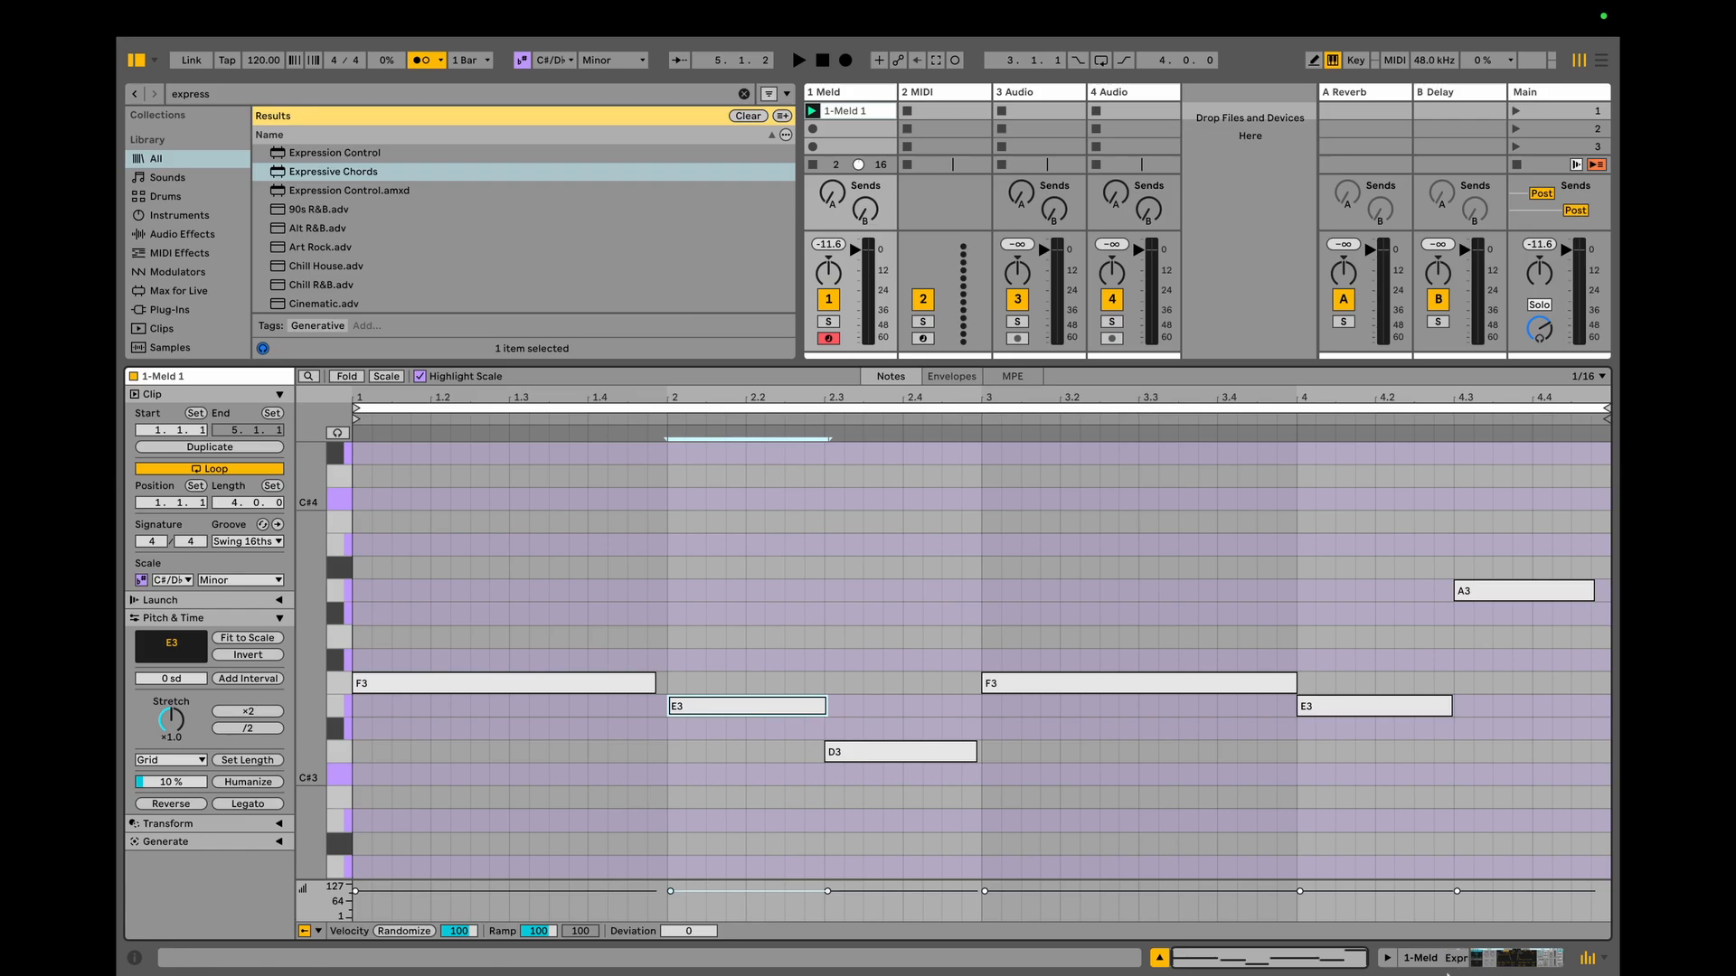
Give all notes in the Meld clip velocity 1 with a deviation of +126, and turn off the metronome.
{"action": "left_click", "coordinate": [1462, 960]}
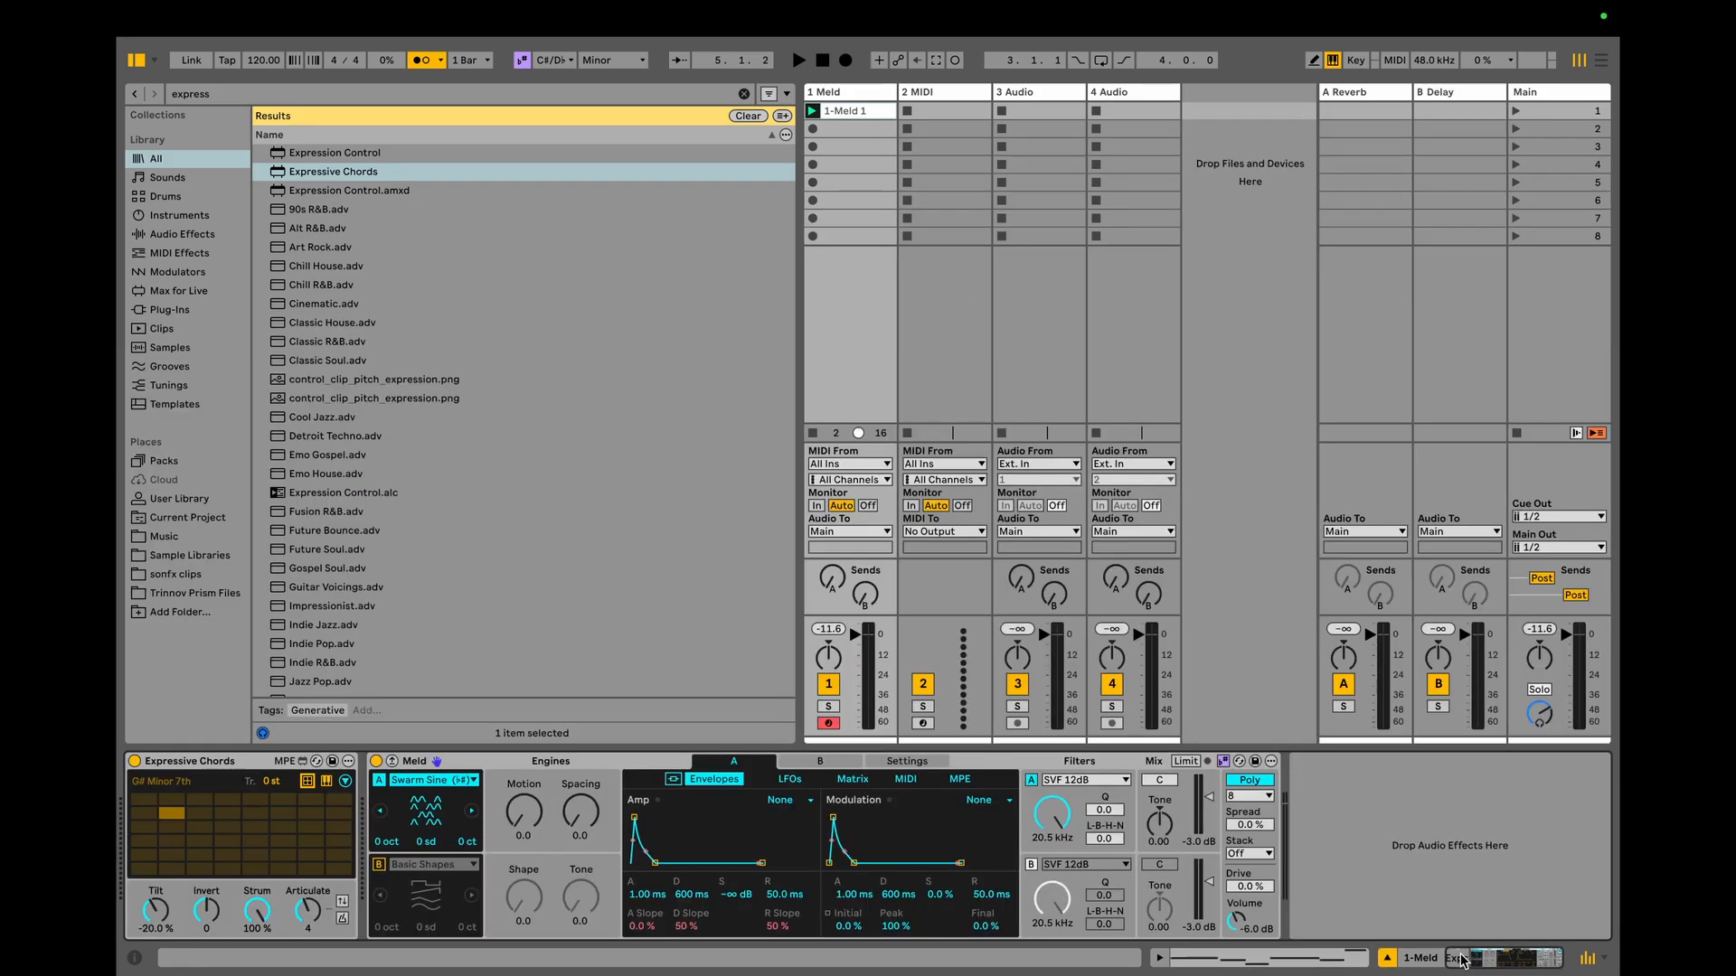
{"action": "left_click", "coordinate": [875, 112]}
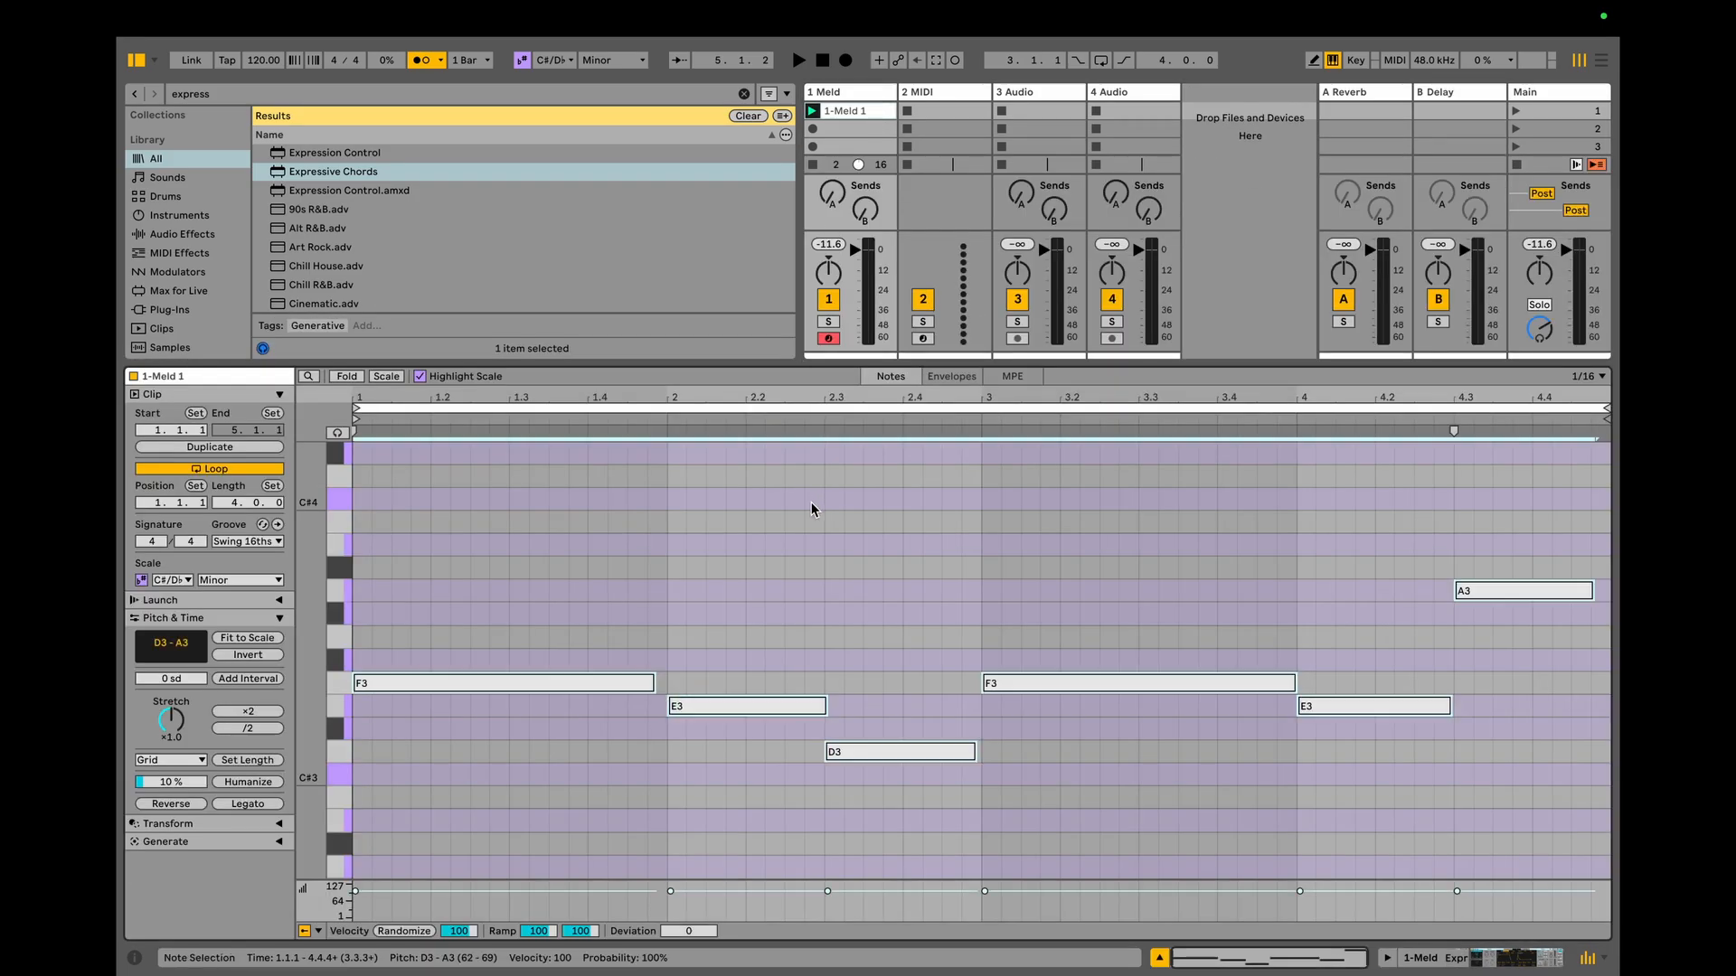
{"action": "mouse_move", "coordinate": [674, 893]}
{"action": "left_mouse_down"}
{"action": "mouse_move", "coordinate": [683, 929]}
{"action": "mouse_move", "coordinate": [683, 868]}
{"action": "left_mouse_up"}
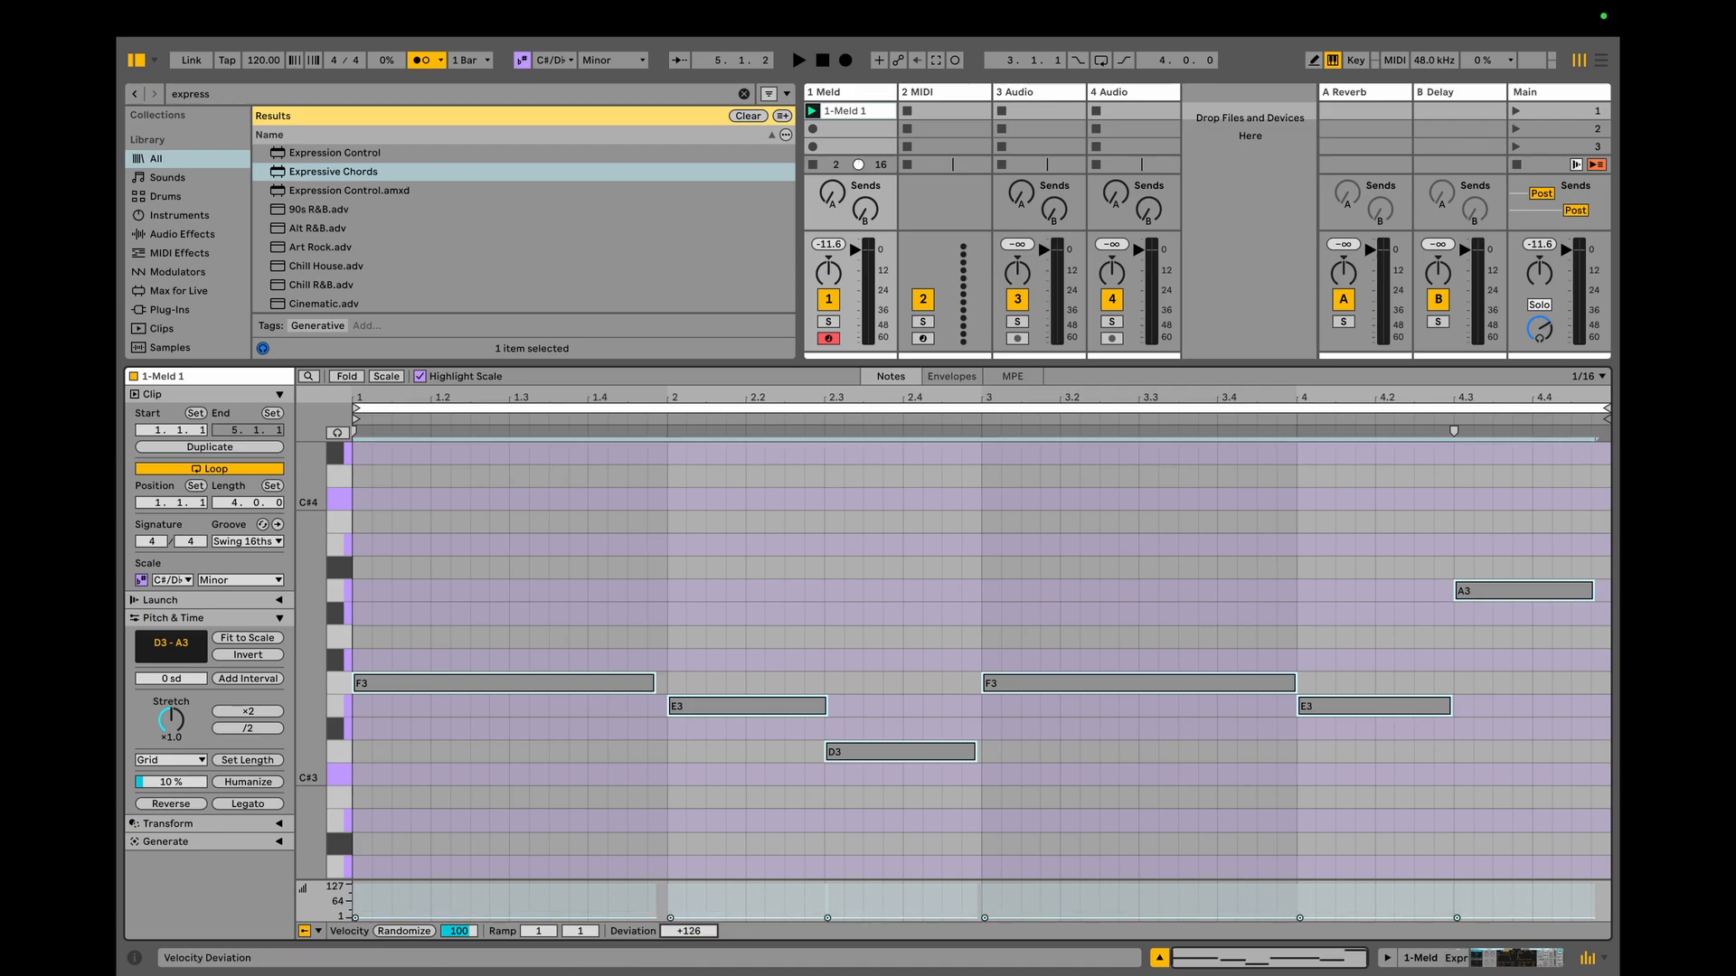
{"action": "left_click", "coordinate": [1438, 968]}
{"action": "left_click", "coordinate": [433, 61]}
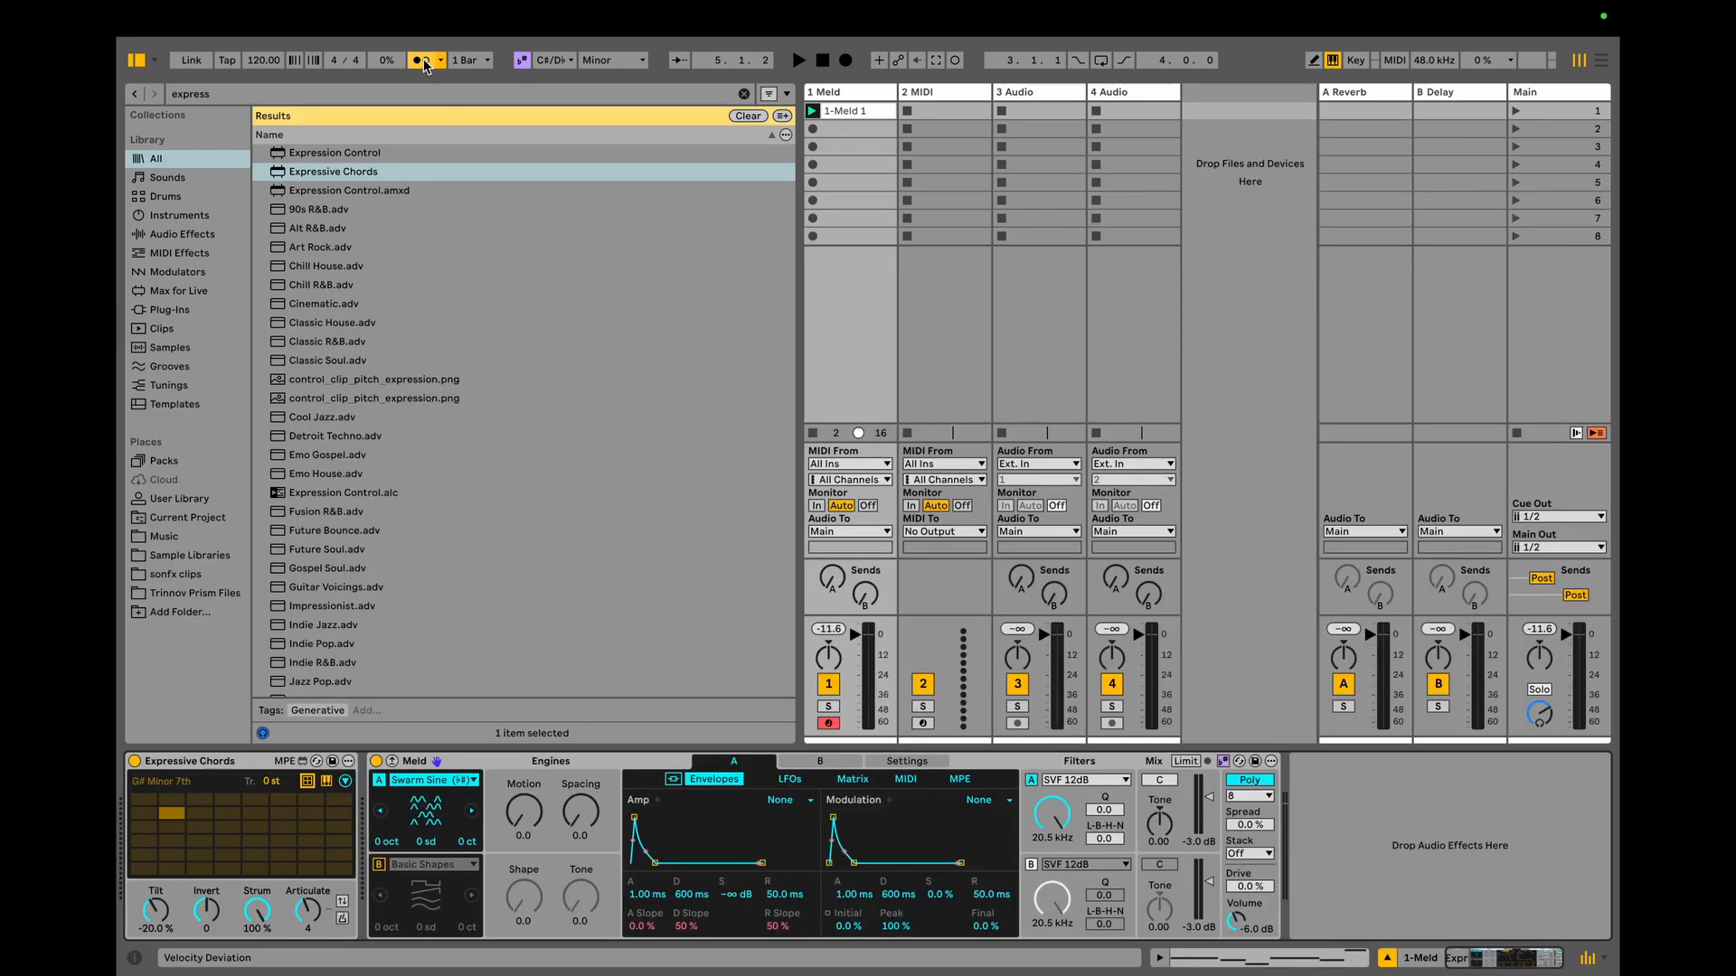
Expand the Expressive Chords modulation matrix, set Velocity to Inversion modulation to 37.8 %, and play the clip back.
{"action": "left_click", "coordinate": [346, 781]}
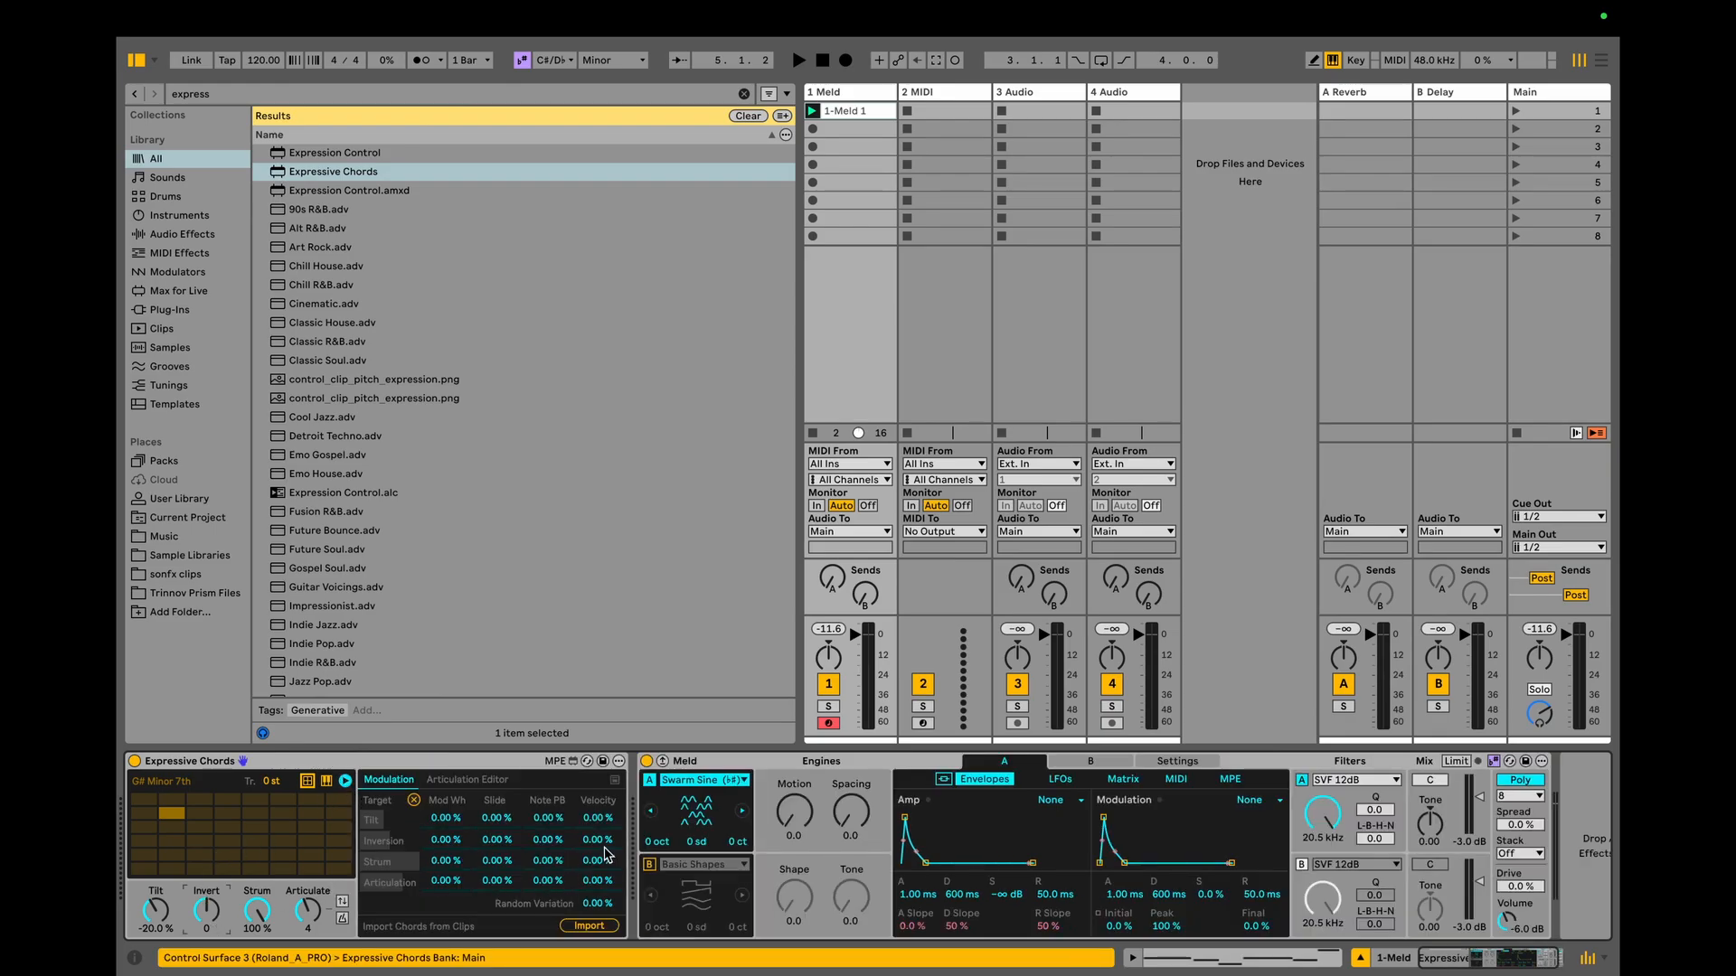
{"action": "left_click", "coordinate": [596, 841]}
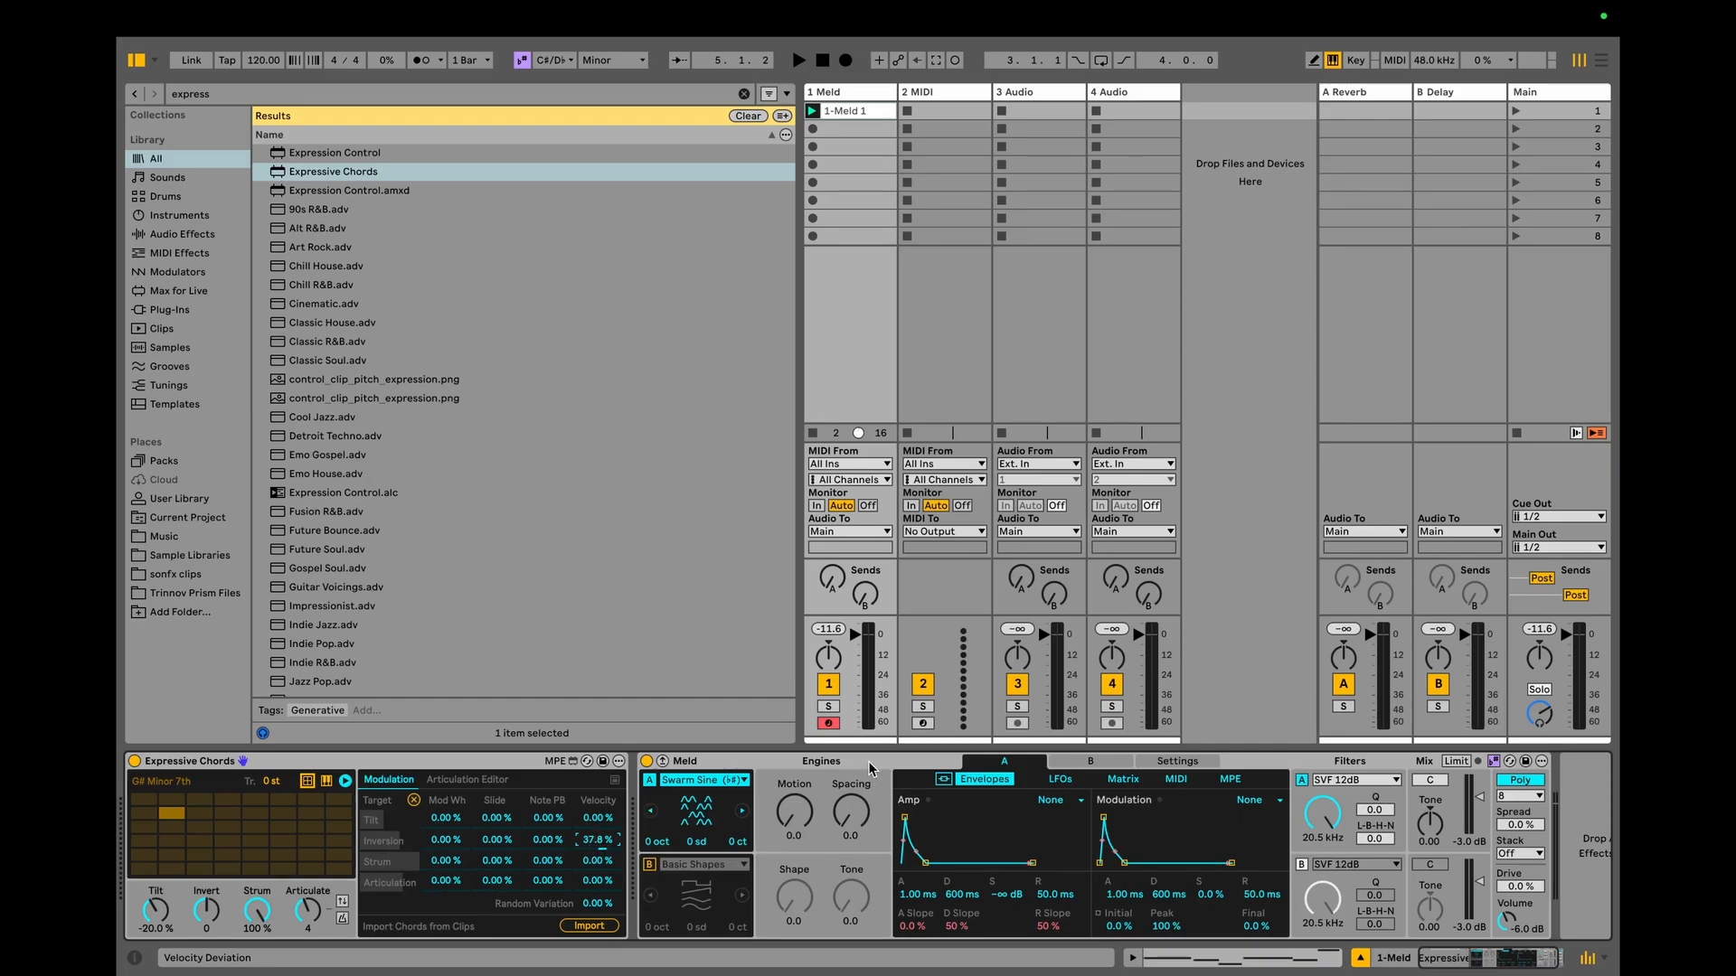
{"action": "key", "text": "space"}
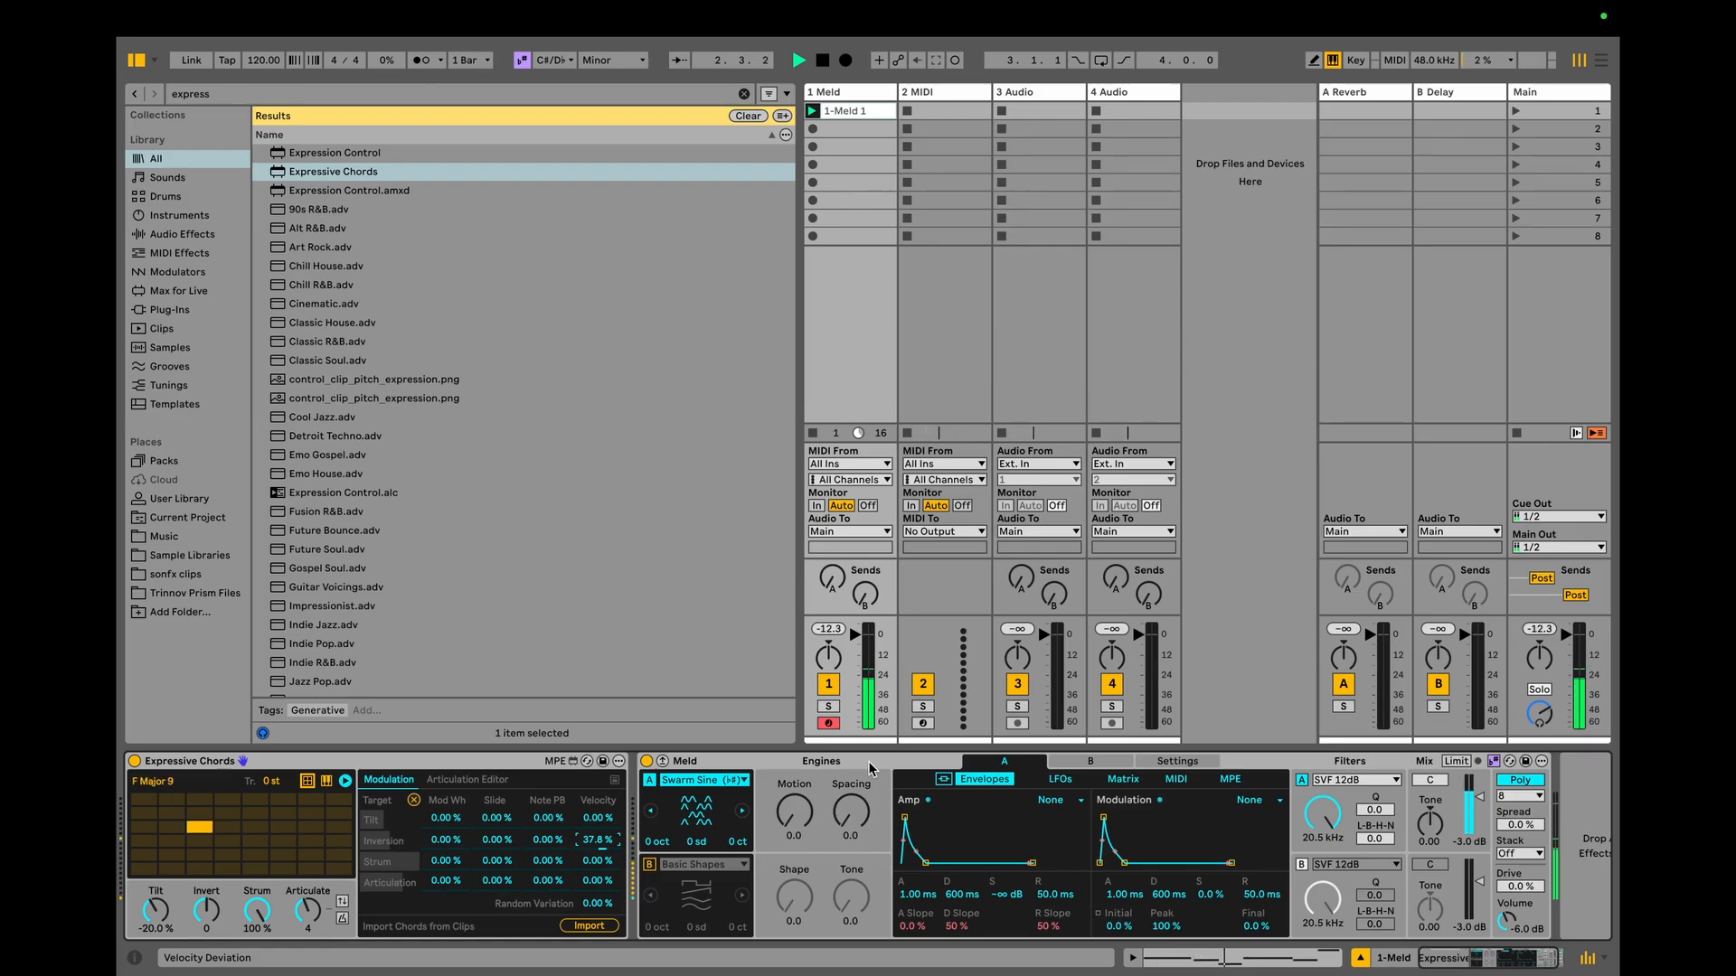
{"action": "key", "text": "space"}
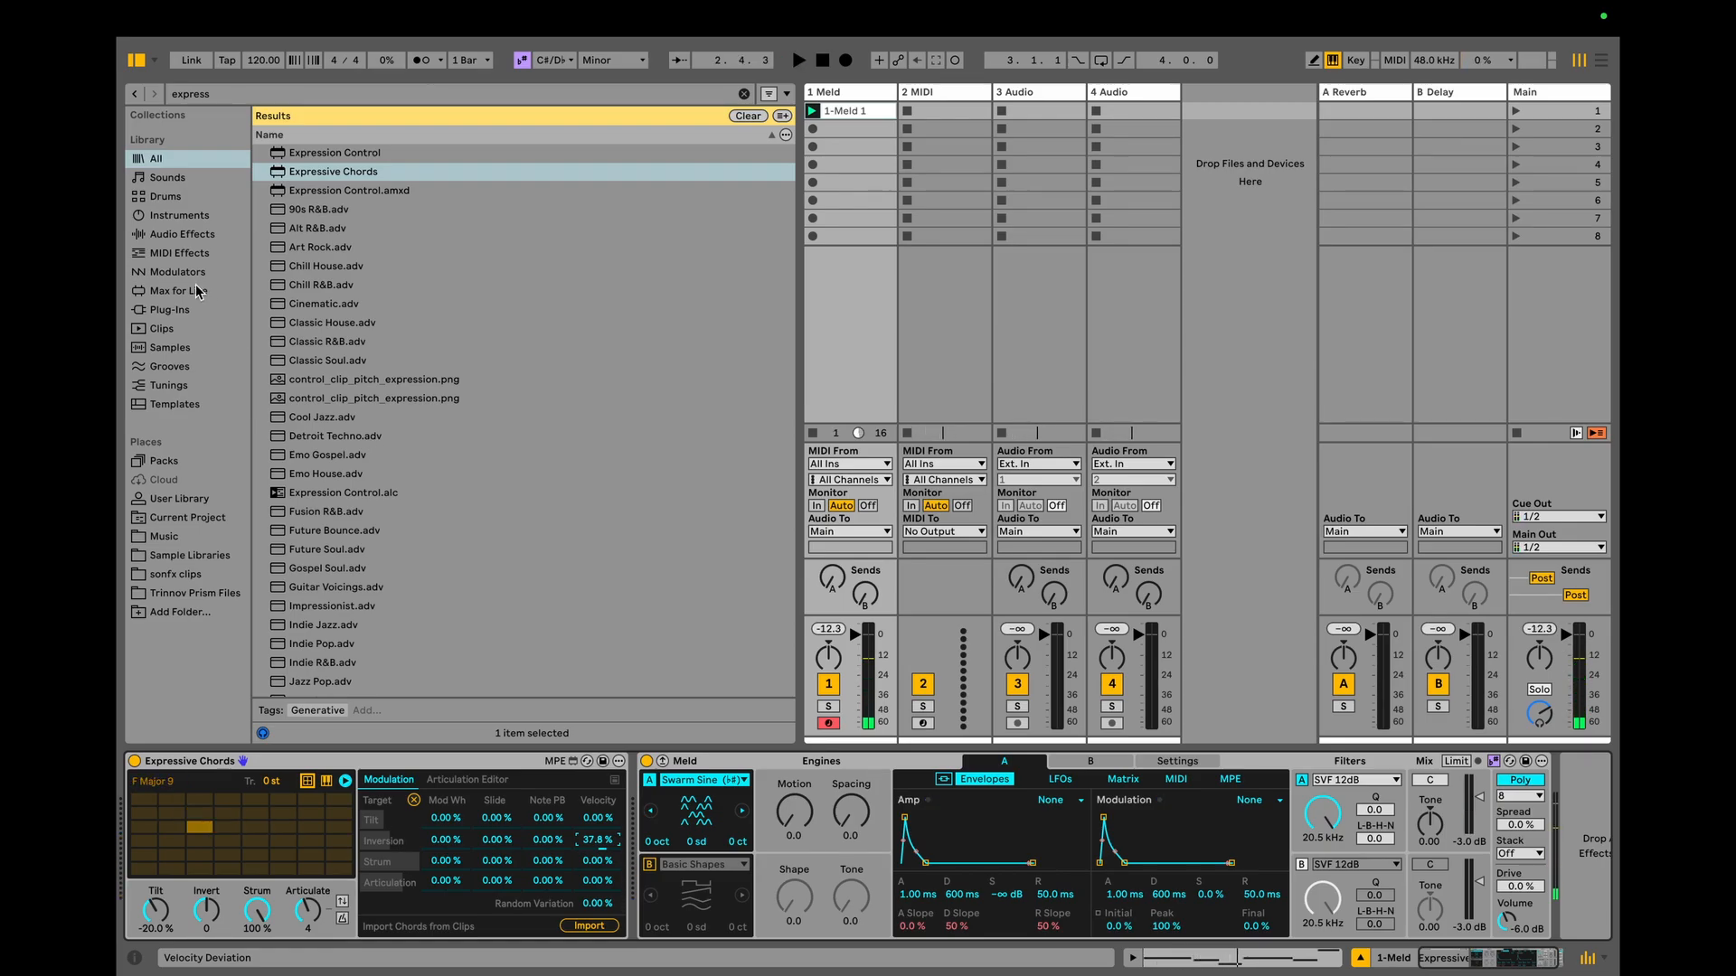
Clear the browser search and load Spectral Time's Delay Reso Glitch audio effect preset onto the Meld track.
{"action": "left_click", "coordinate": [178, 235]}
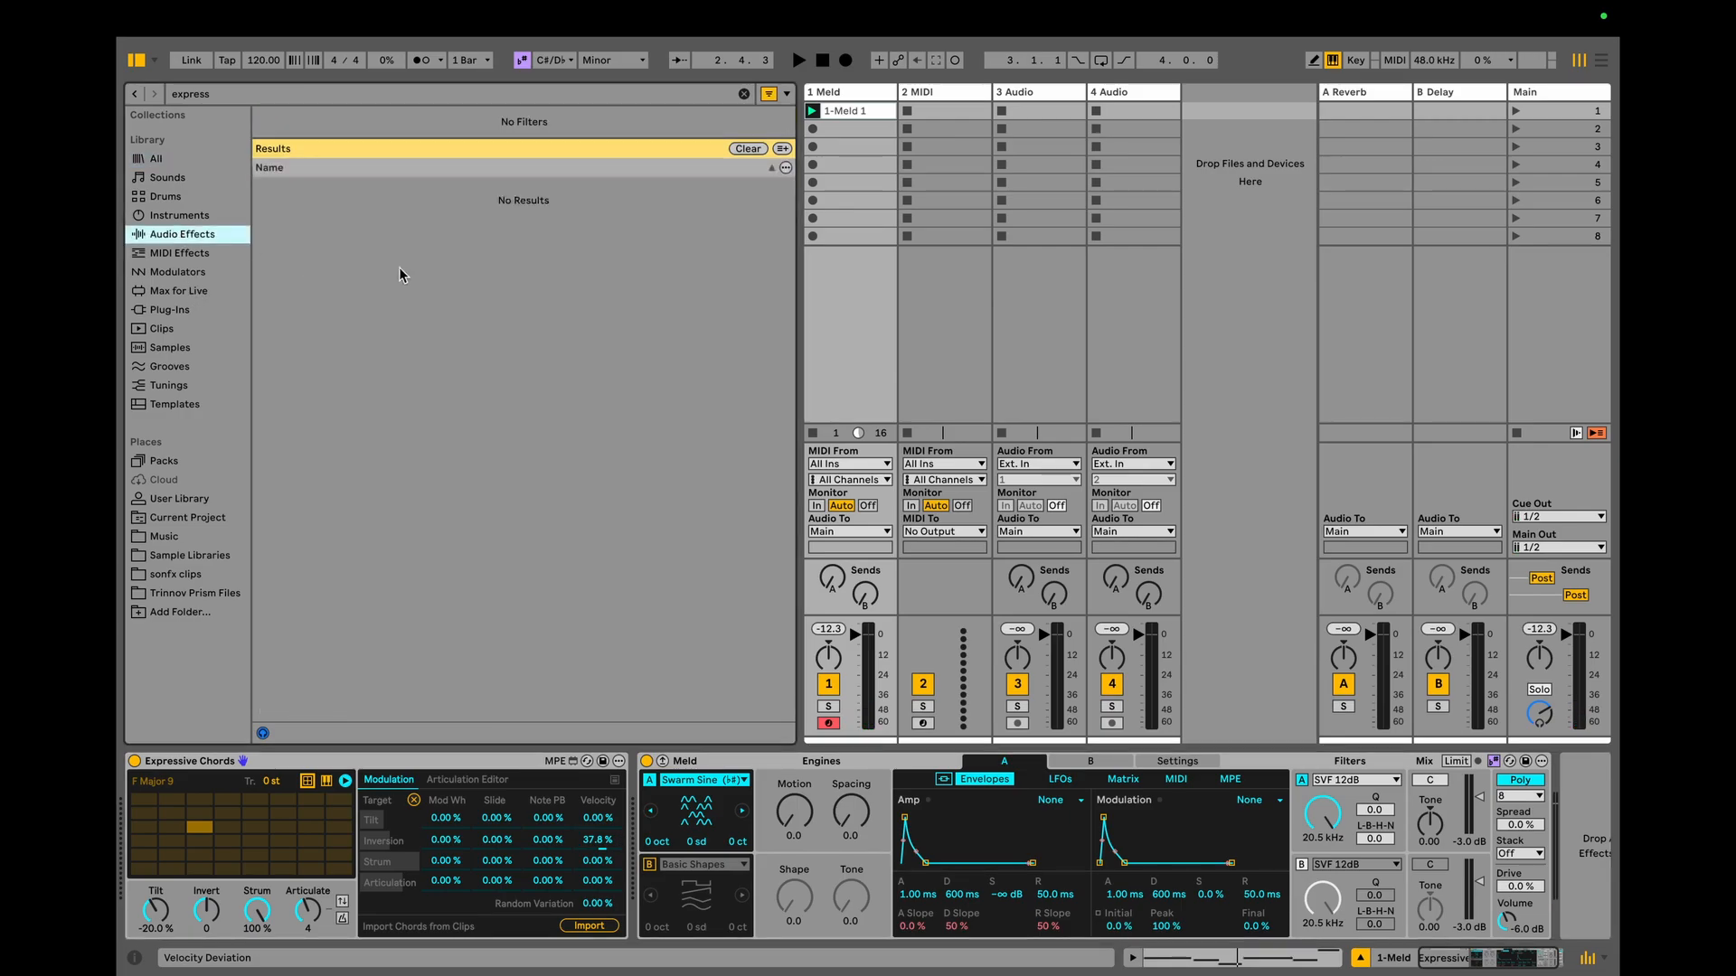
{"action": "left_click", "coordinate": [192, 215]}
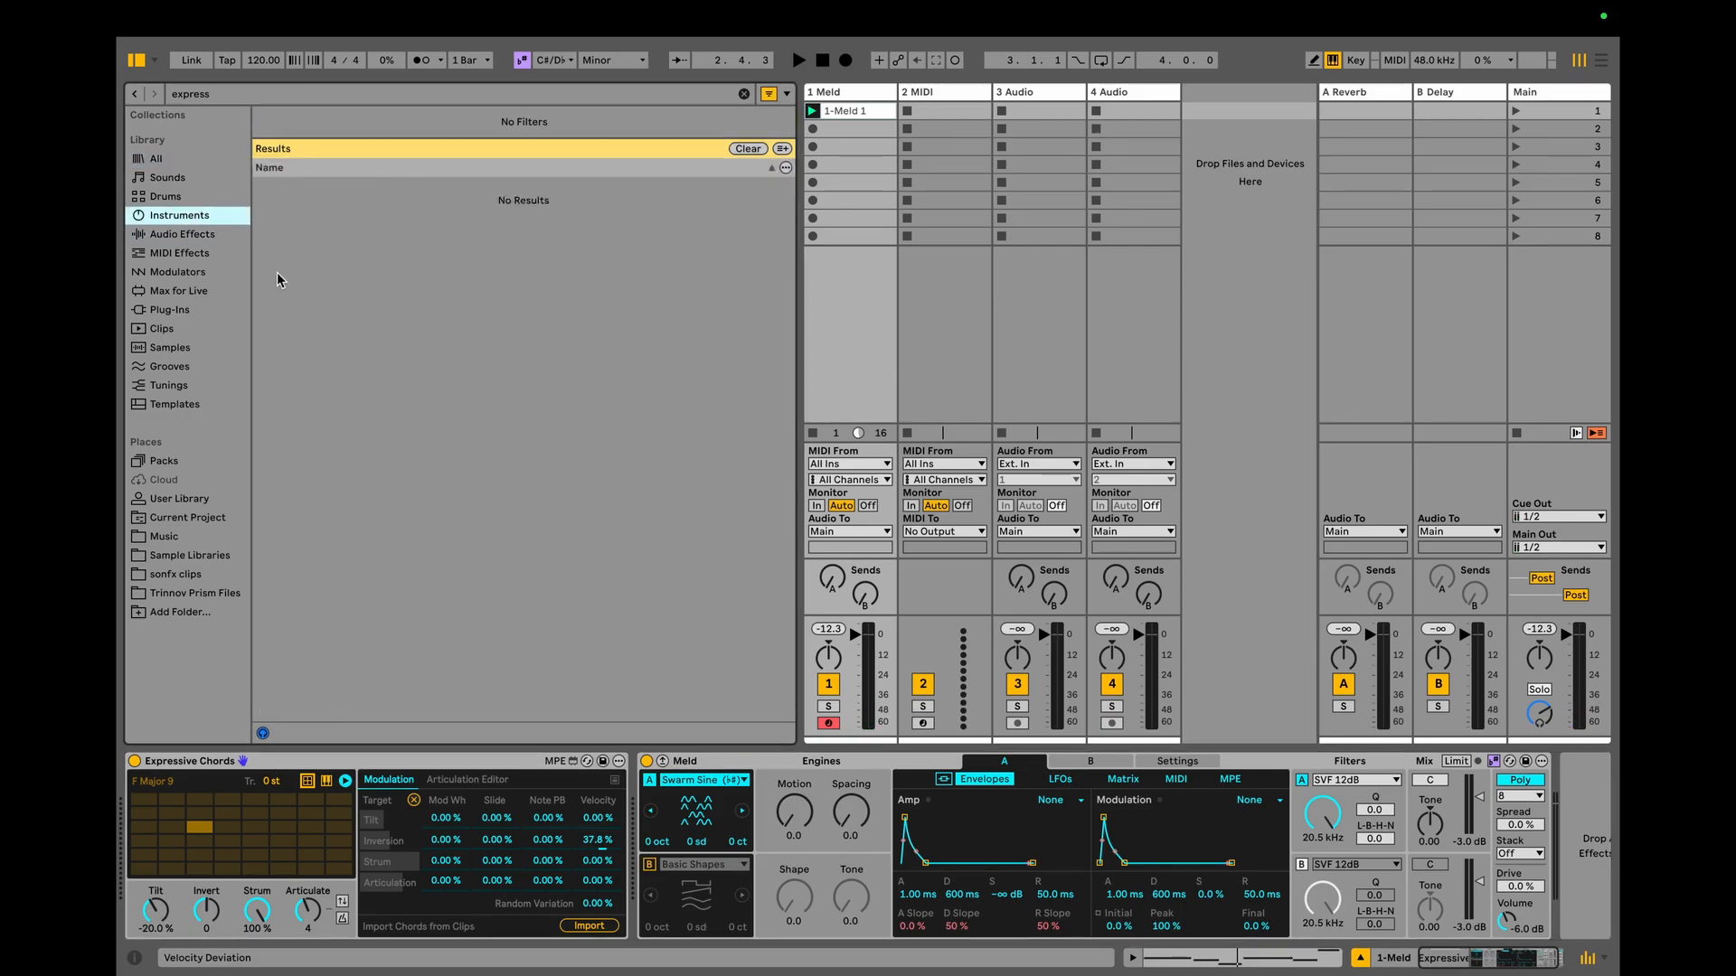
{"action": "left_click", "coordinate": [744, 94]}
{"action": "left_click", "coordinate": [172, 235]}
{"action": "scroll", "coordinate": [357, 538], "scroll_direction": "down", "scroll_amount": 10}
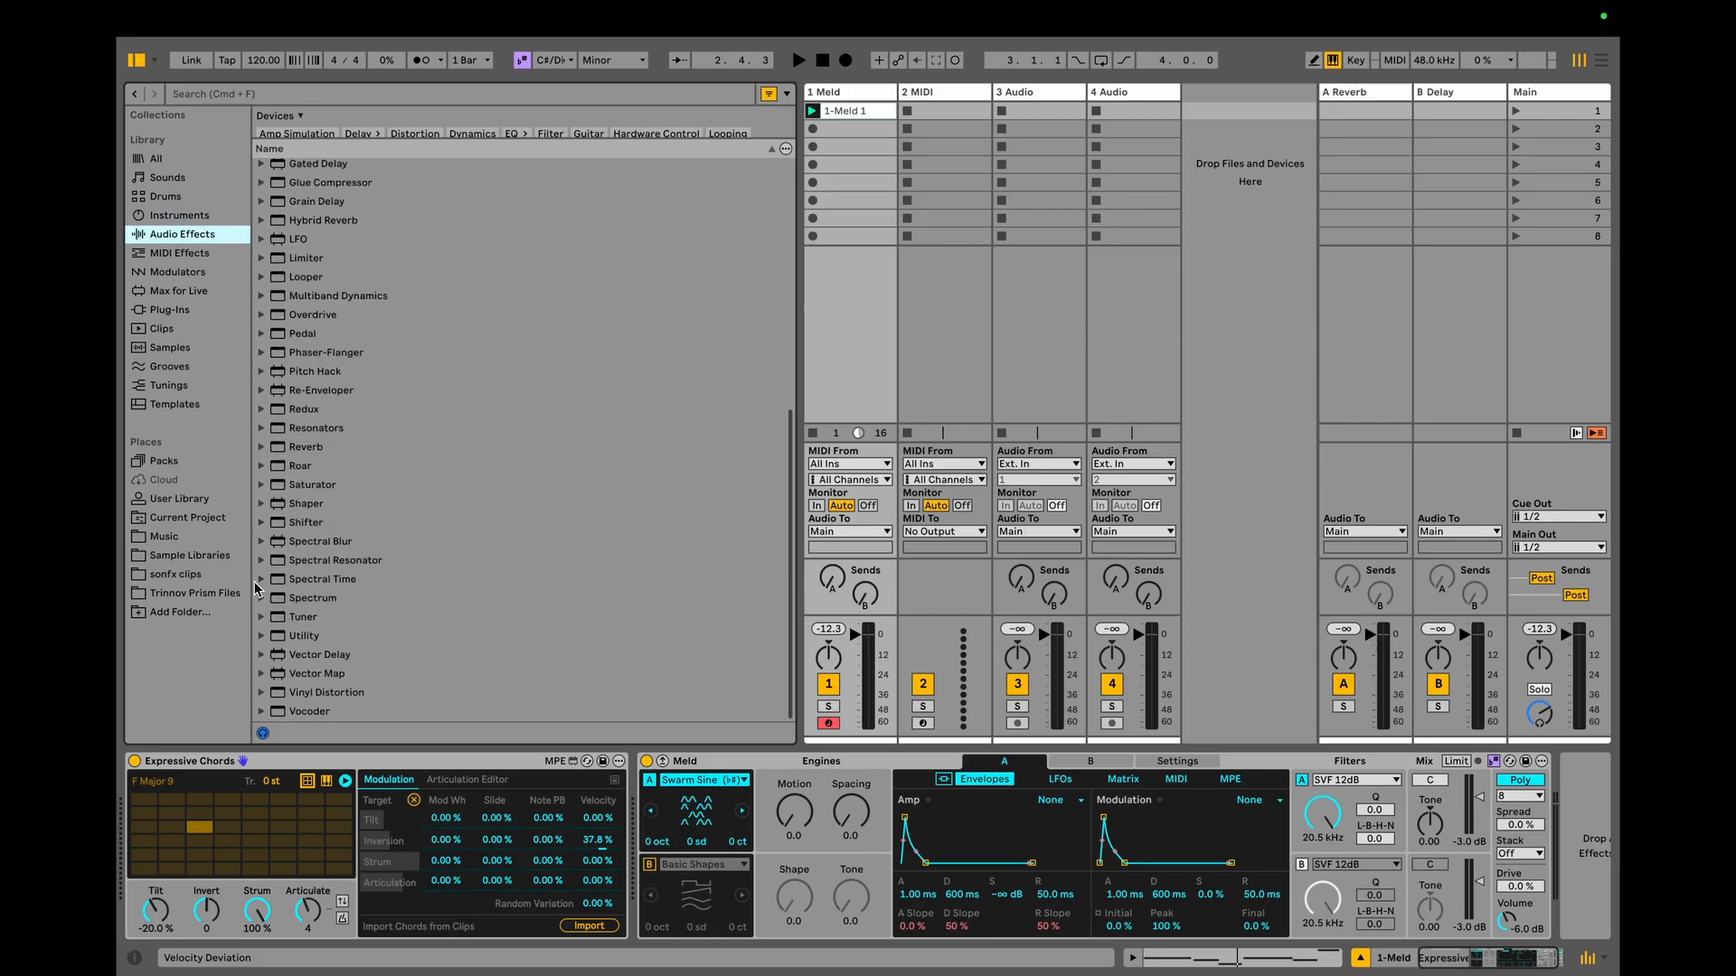
{"action": "left_click", "coordinate": [260, 581]}
{"action": "left_click", "coordinate": [401, 619]}
{"action": "double_click", "coordinate": [358, 618]}
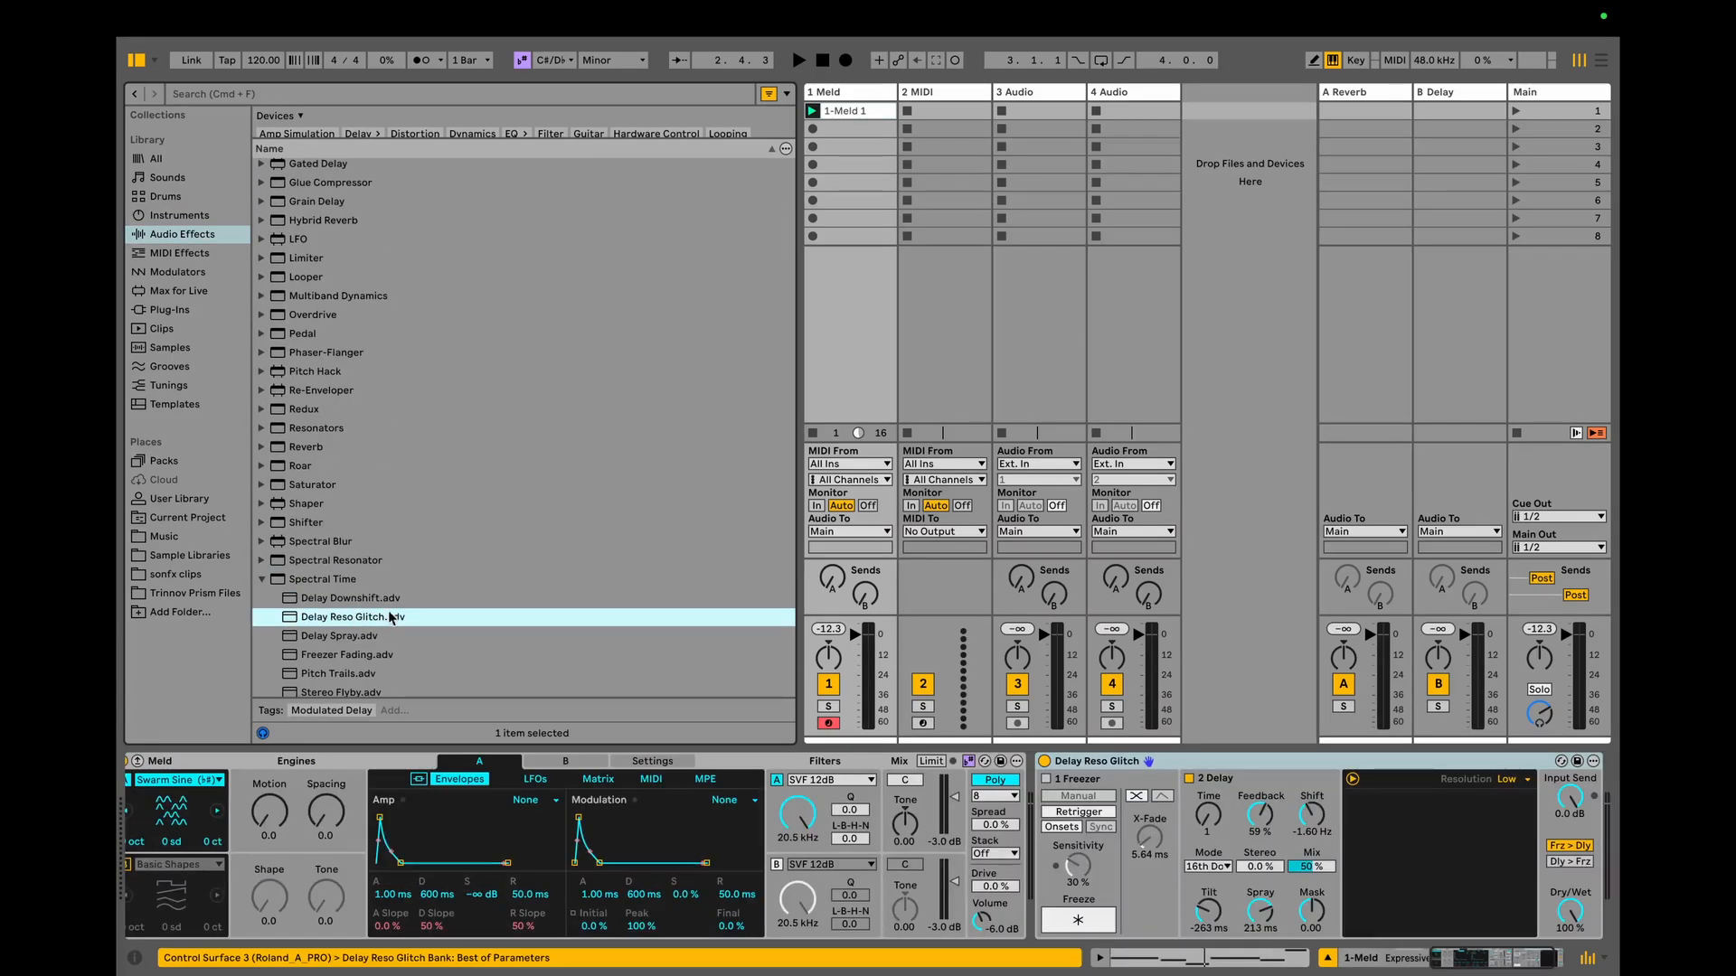
Set Delay Reso Glitch's Dry/Wet to 50 % and play the clip to audition it.
{"action": "left_click", "coordinate": [1574, 914]}
{"action": "type", "text": "50"}
{"action": "key", "text": "Return"}
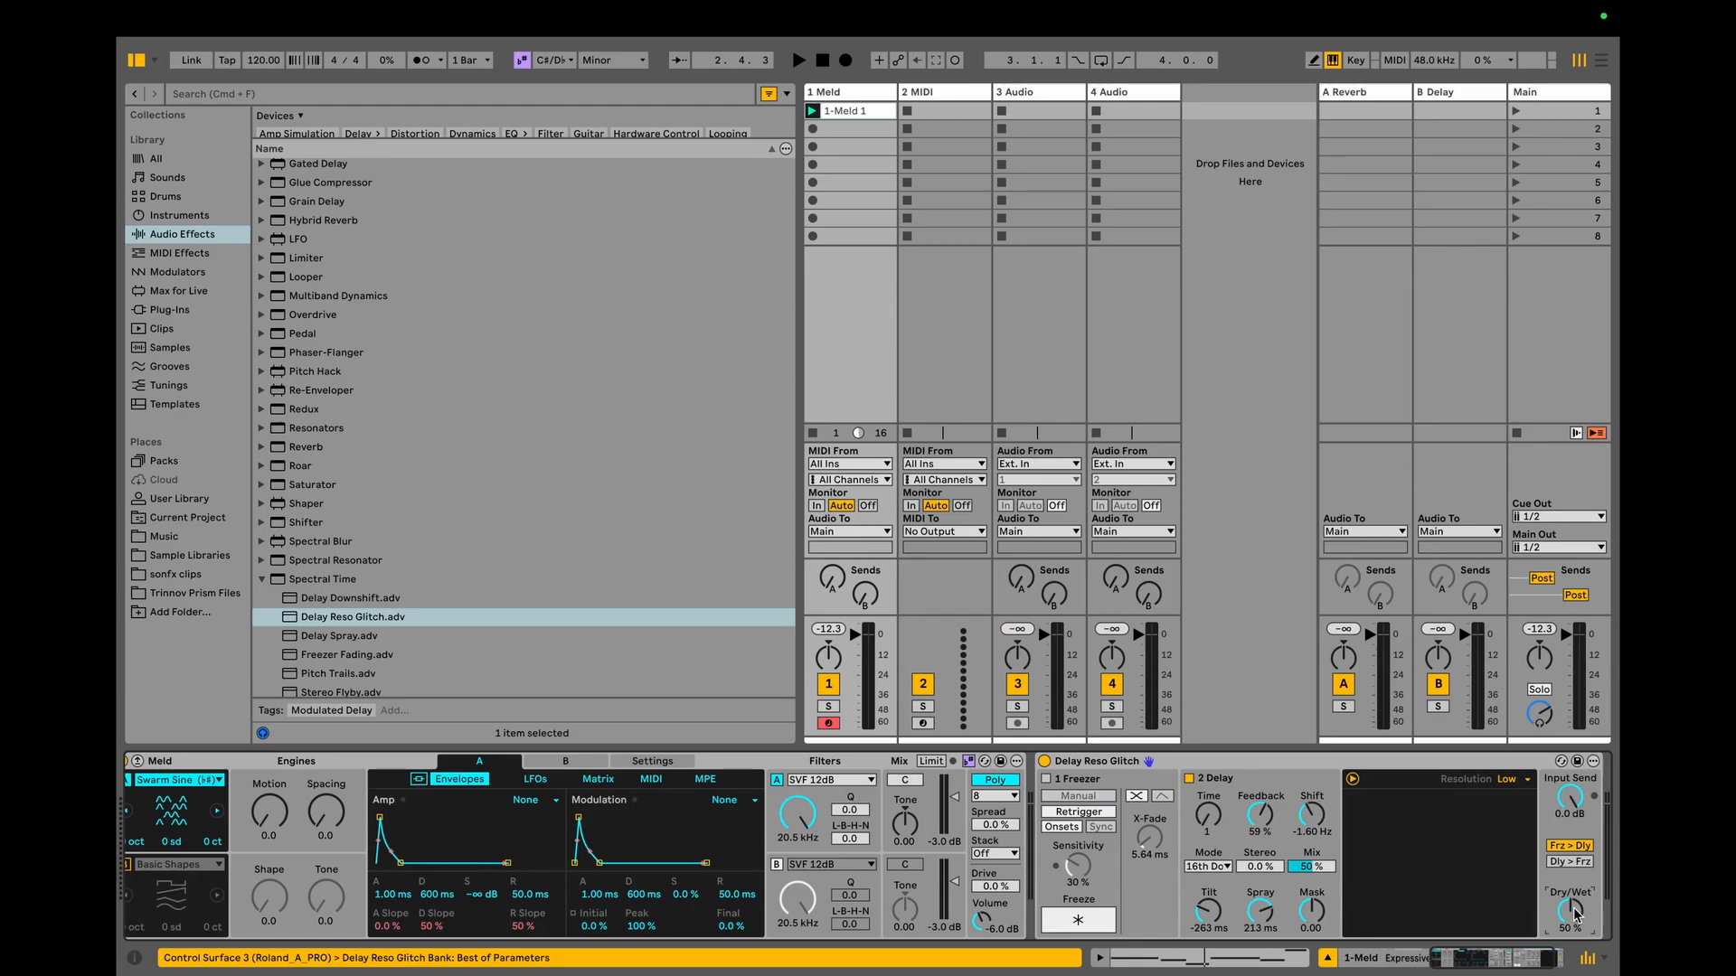
{"action": "key", "text": "space"}
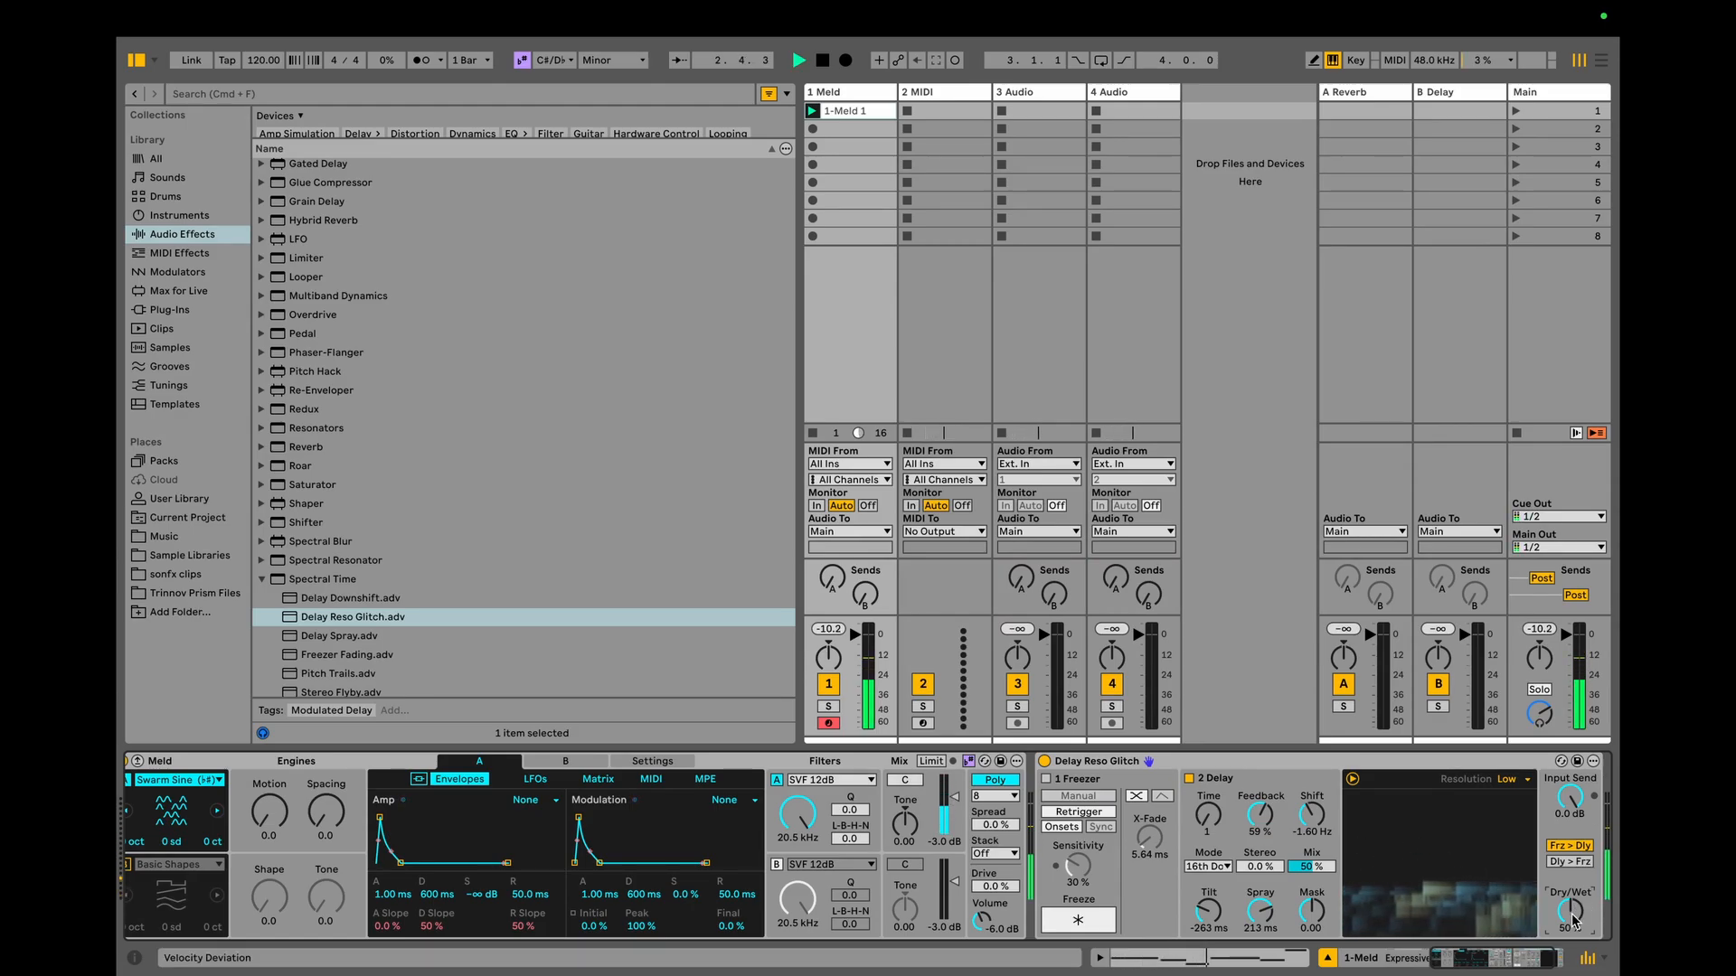
{"action": "key", "text": "space"}
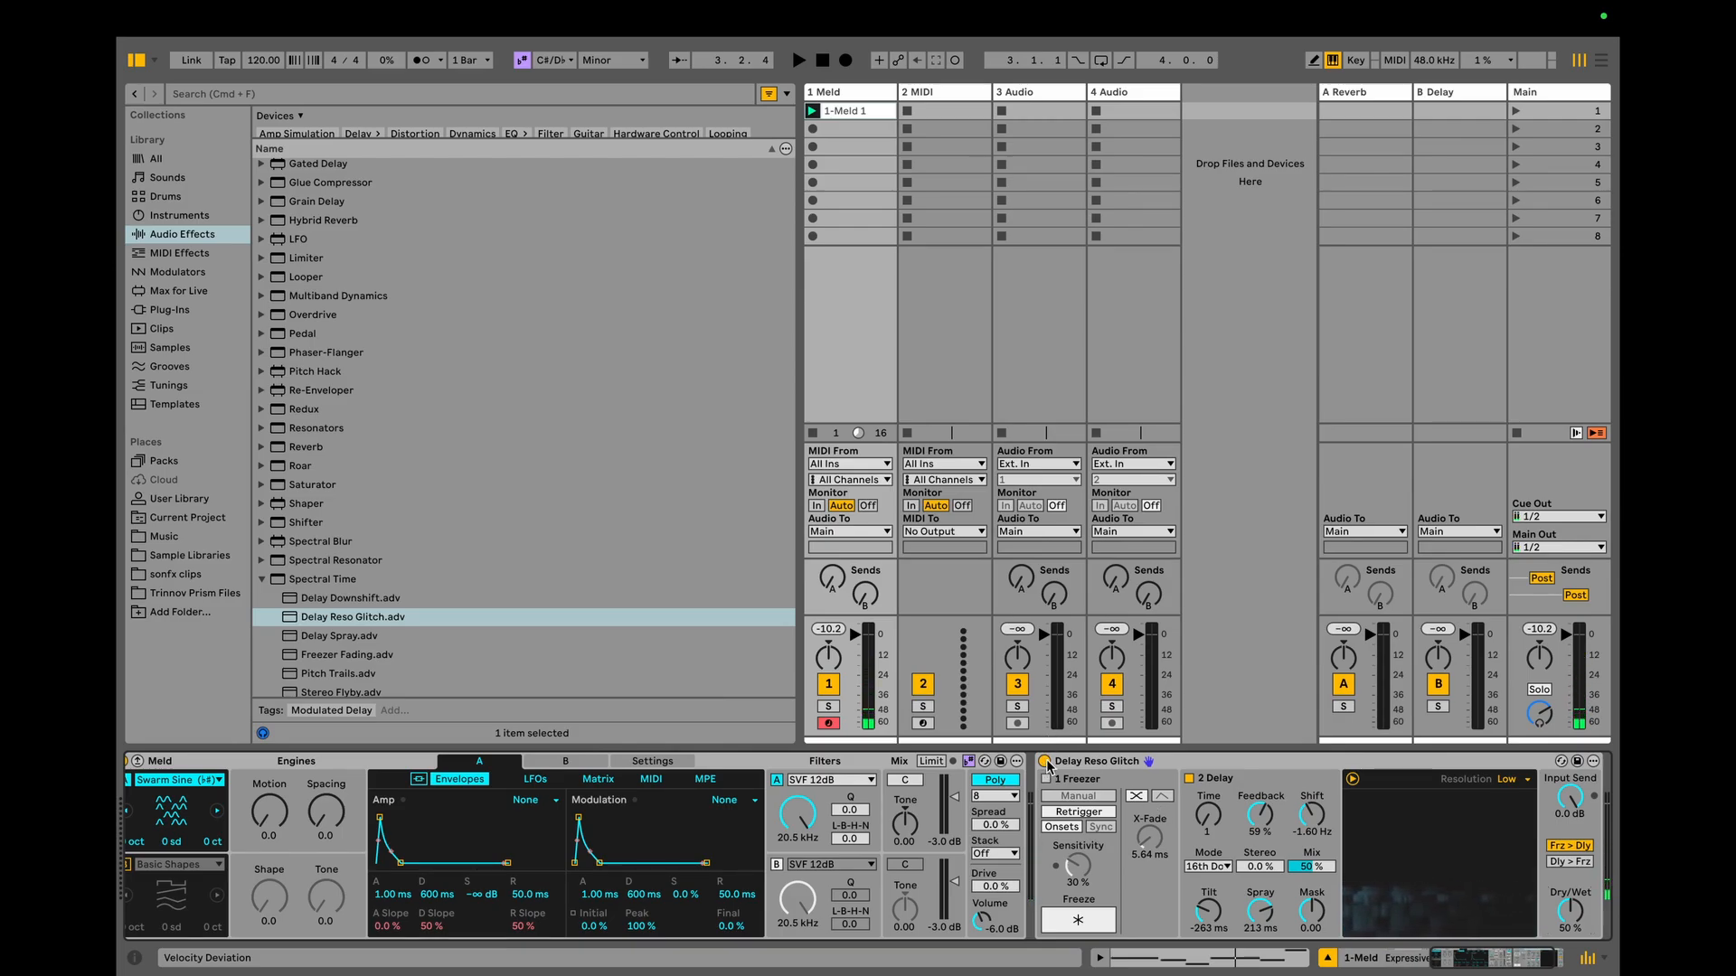
Bypass Delay Reso Glitch and expand Meld's modulation matrix.
{"action": "left_click", "coordinate": [1046, 762]}
{"action": "scroll", "coordinate": [1068, 791], "scroll_direction": "left", "scroll_amount": 5}
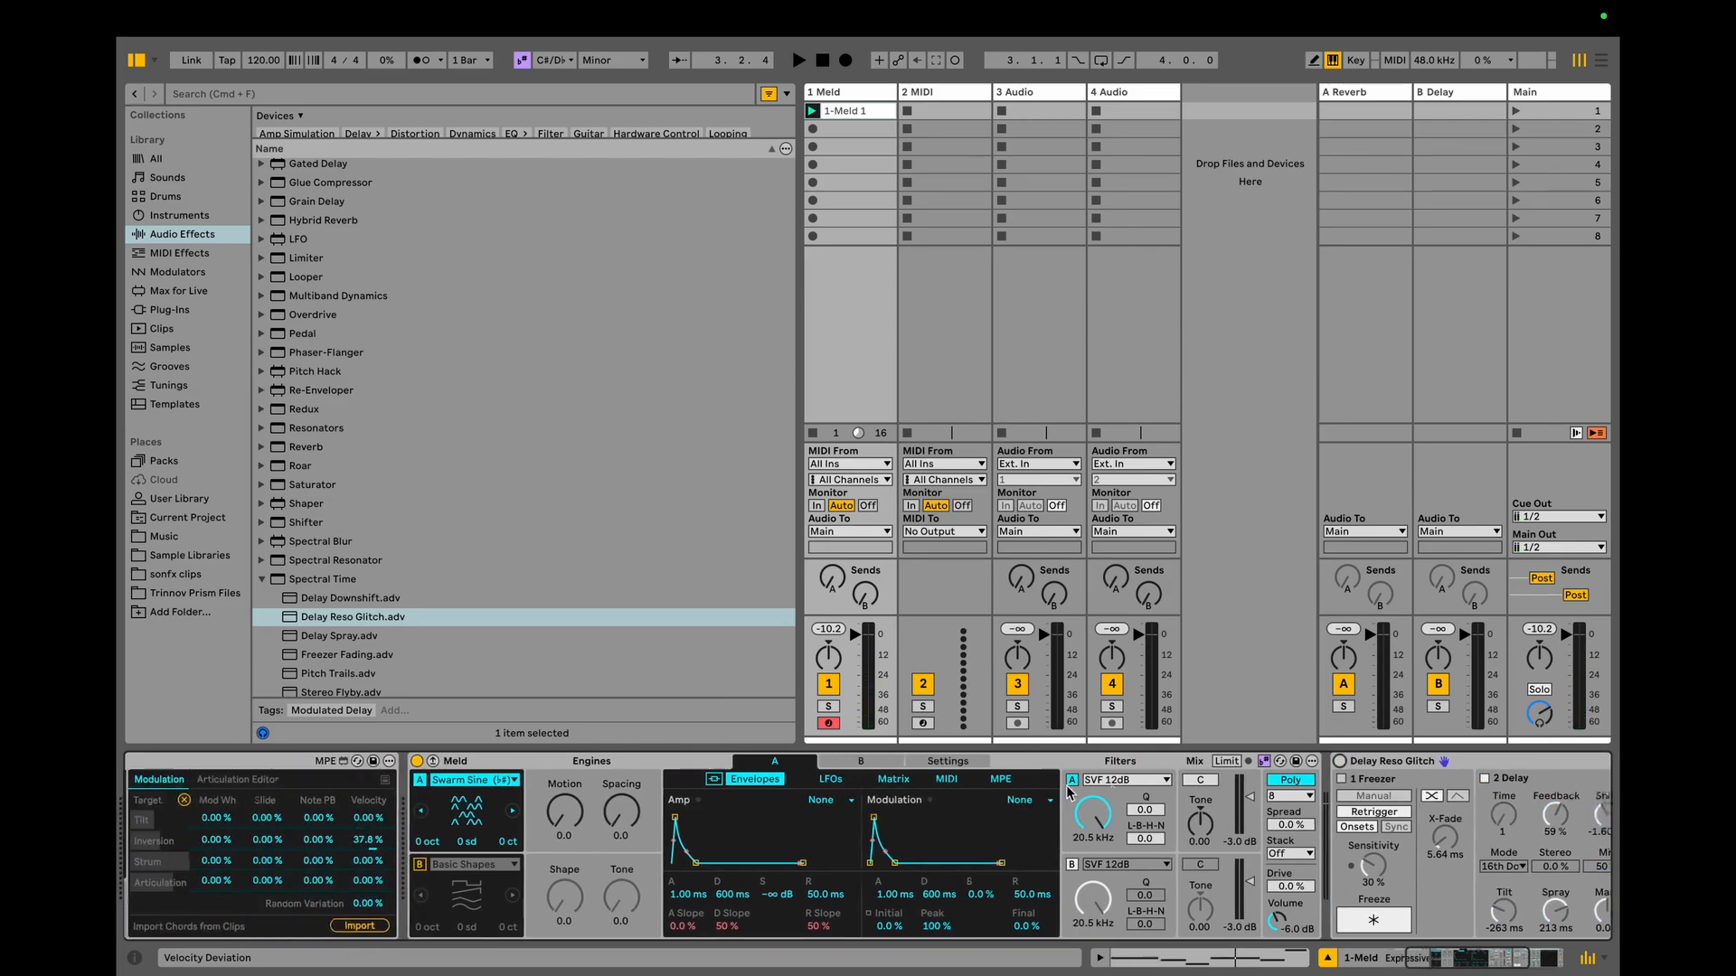
{"action": "left_click", "coordinate": [680, 762]}
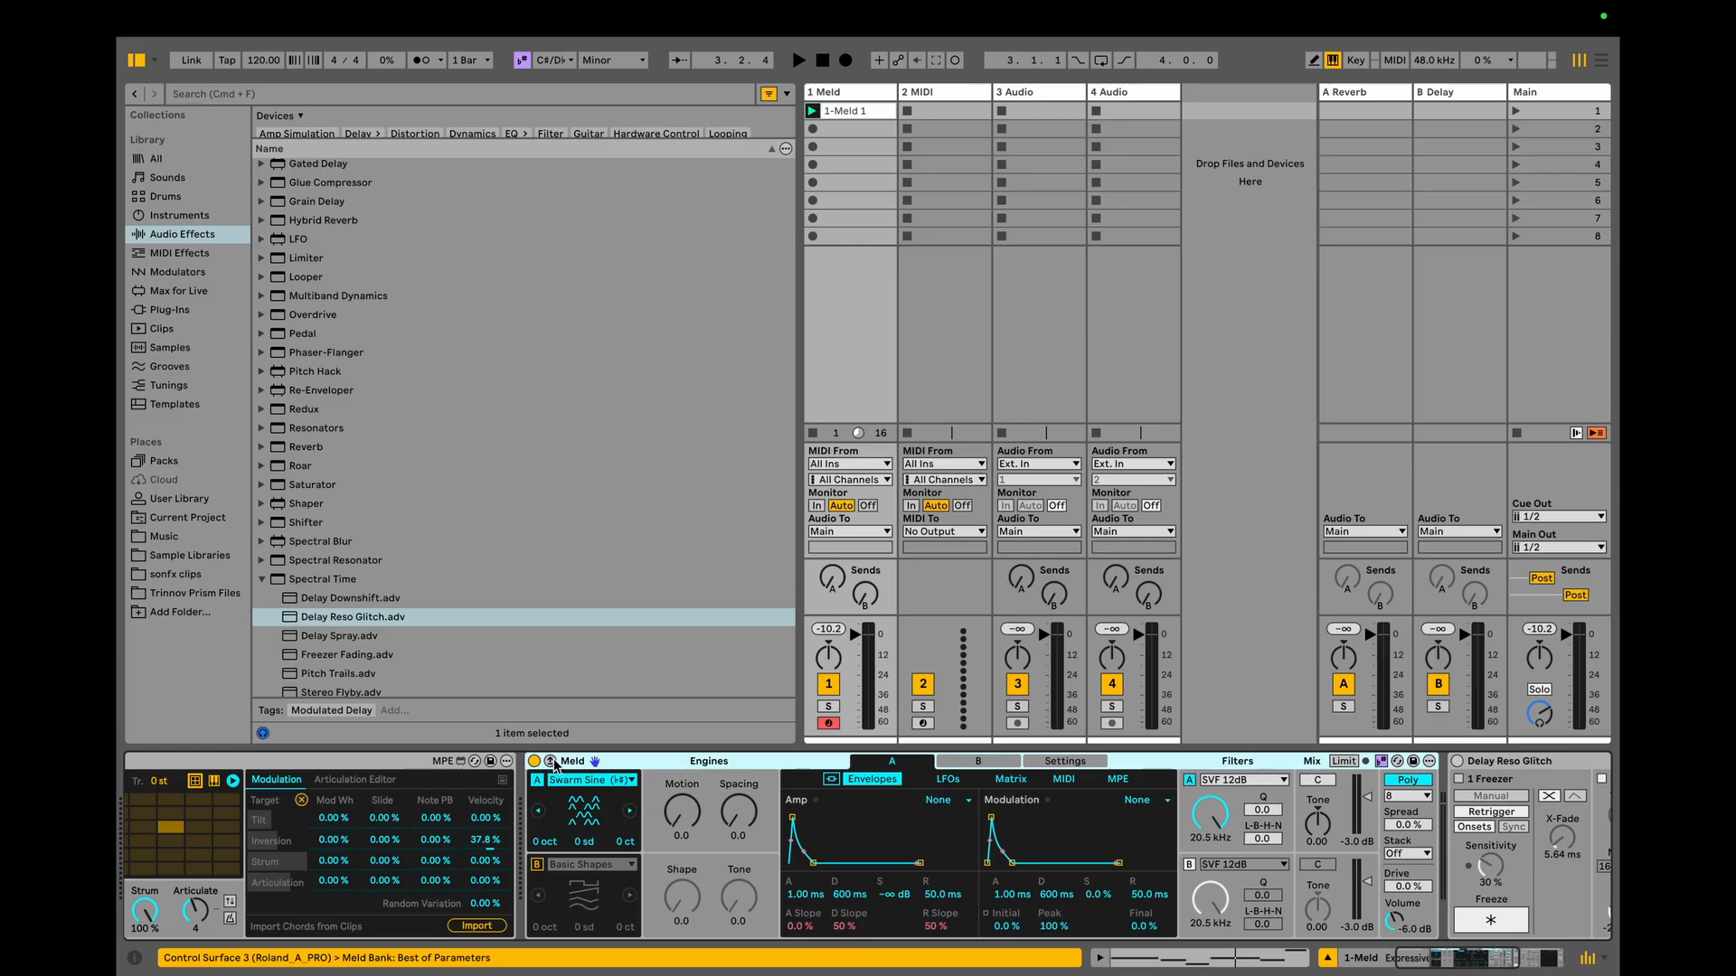
{"action": "left_click", "coordinate": [550, 763]}
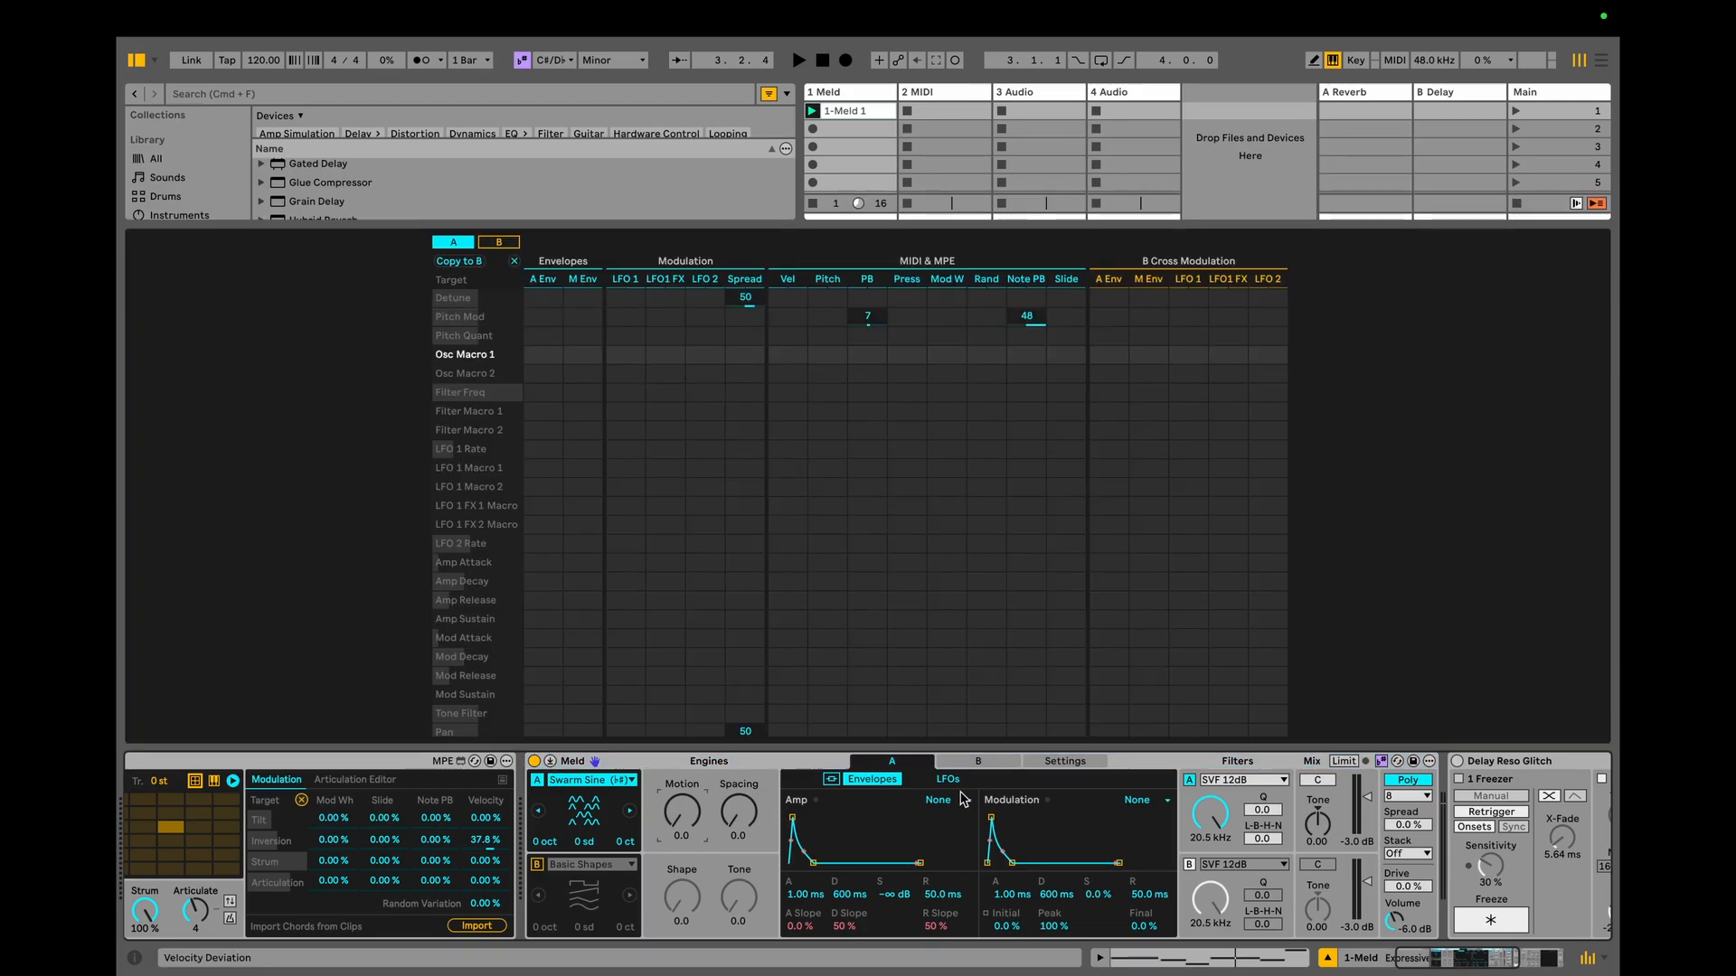
{"action": "scroll", "coordinate": [1402, 768], "scroll_direction": "right", "scroll_amount": 5}
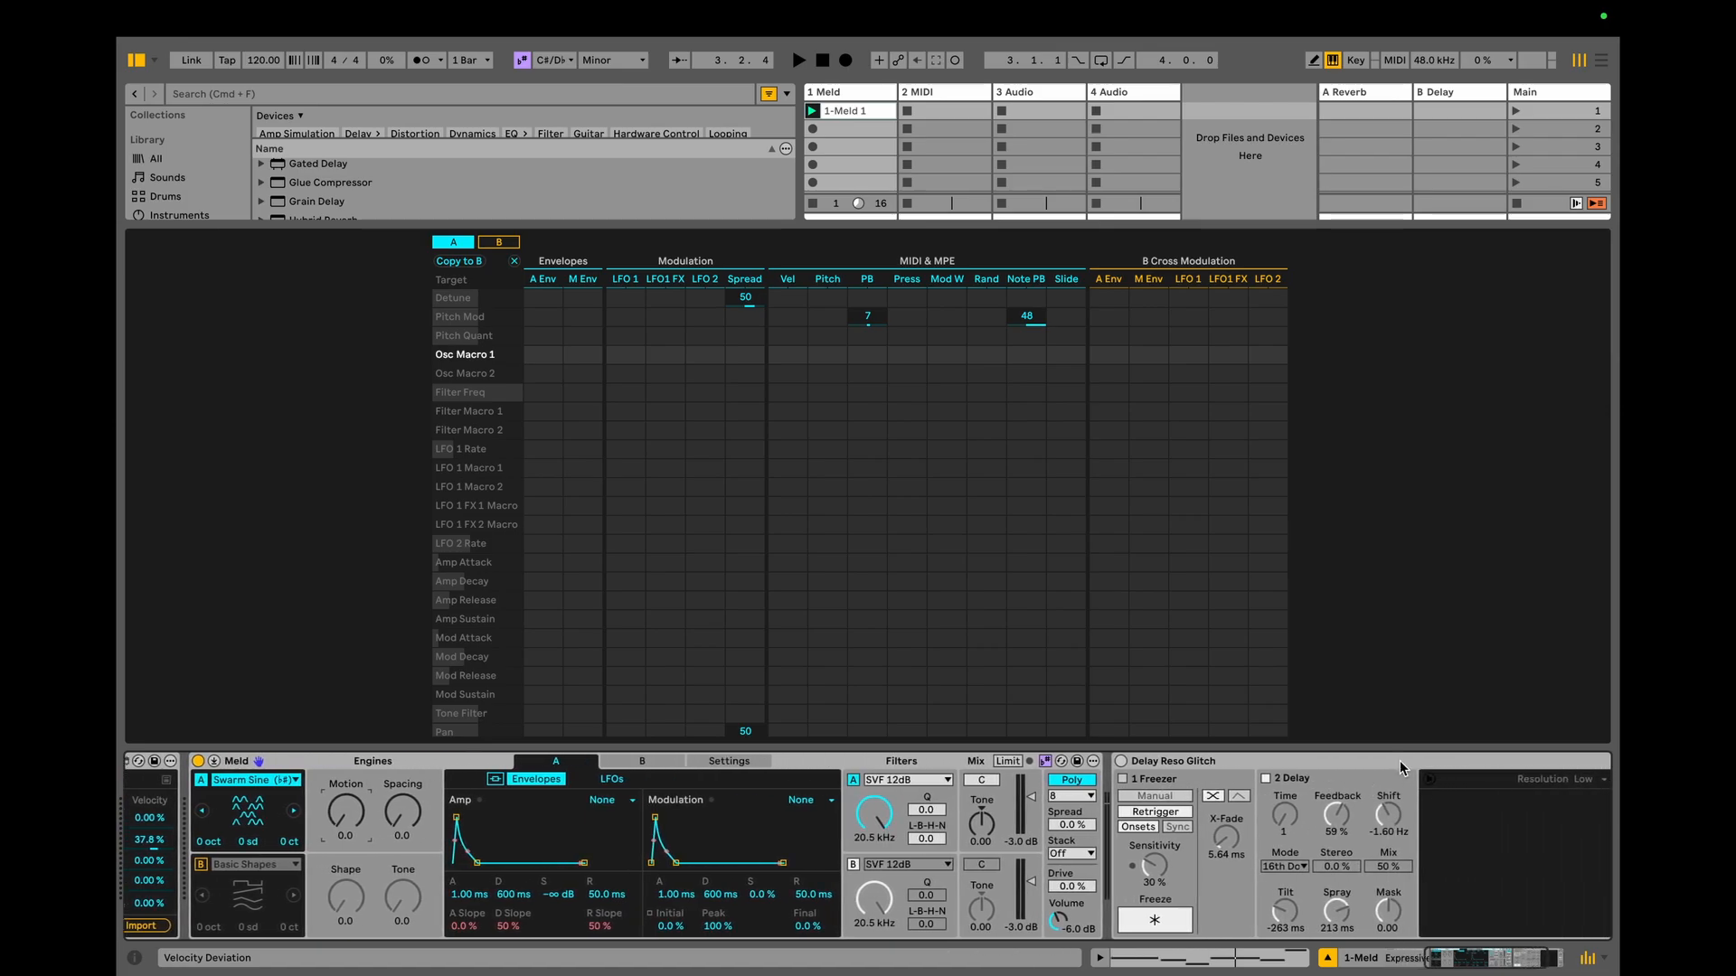
{"action": "scroll", "coordinate": [917, 841], "scroll_direction": "left", "scroll_amount": 7}
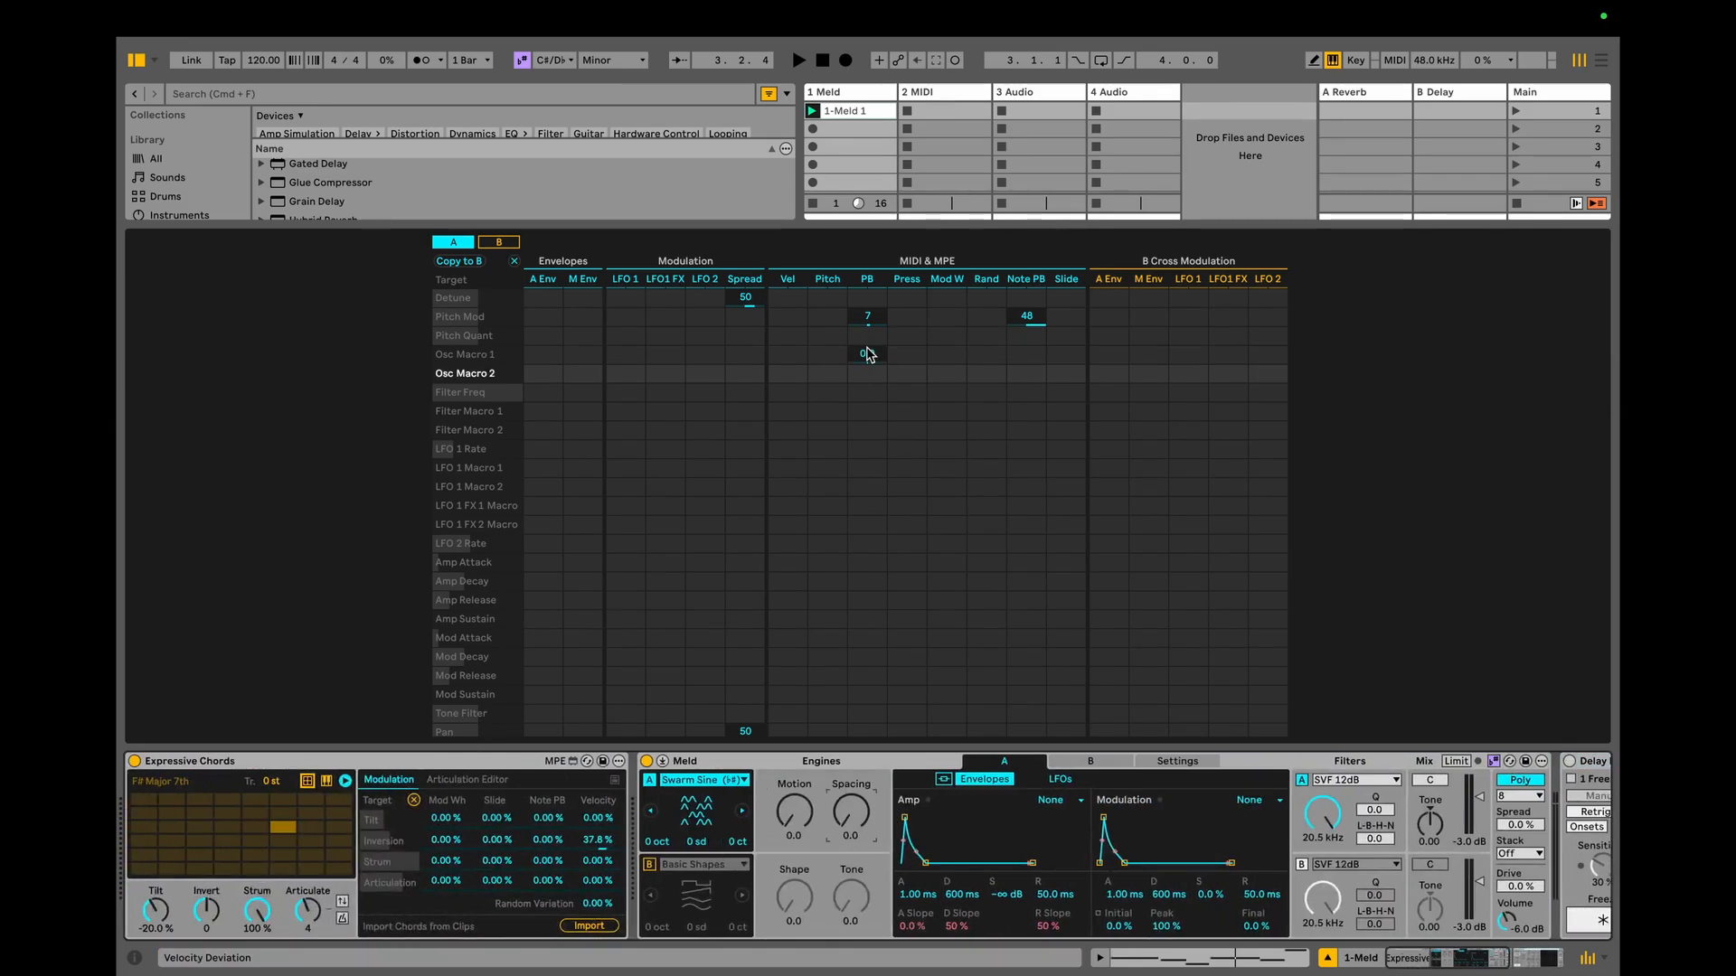
Set Meld engine A's Velocity modulation to 39 for Osc Macro 1 and 100 for Osc Macro 2, and audition the clip.
{"action": "left_click_drag", "start_coordinate": [793, 376], "coordinate": [793, 281]}
{"action": "left_click_drag", "start_coordinate": [787, 355], "coordinate": [787, 372]}
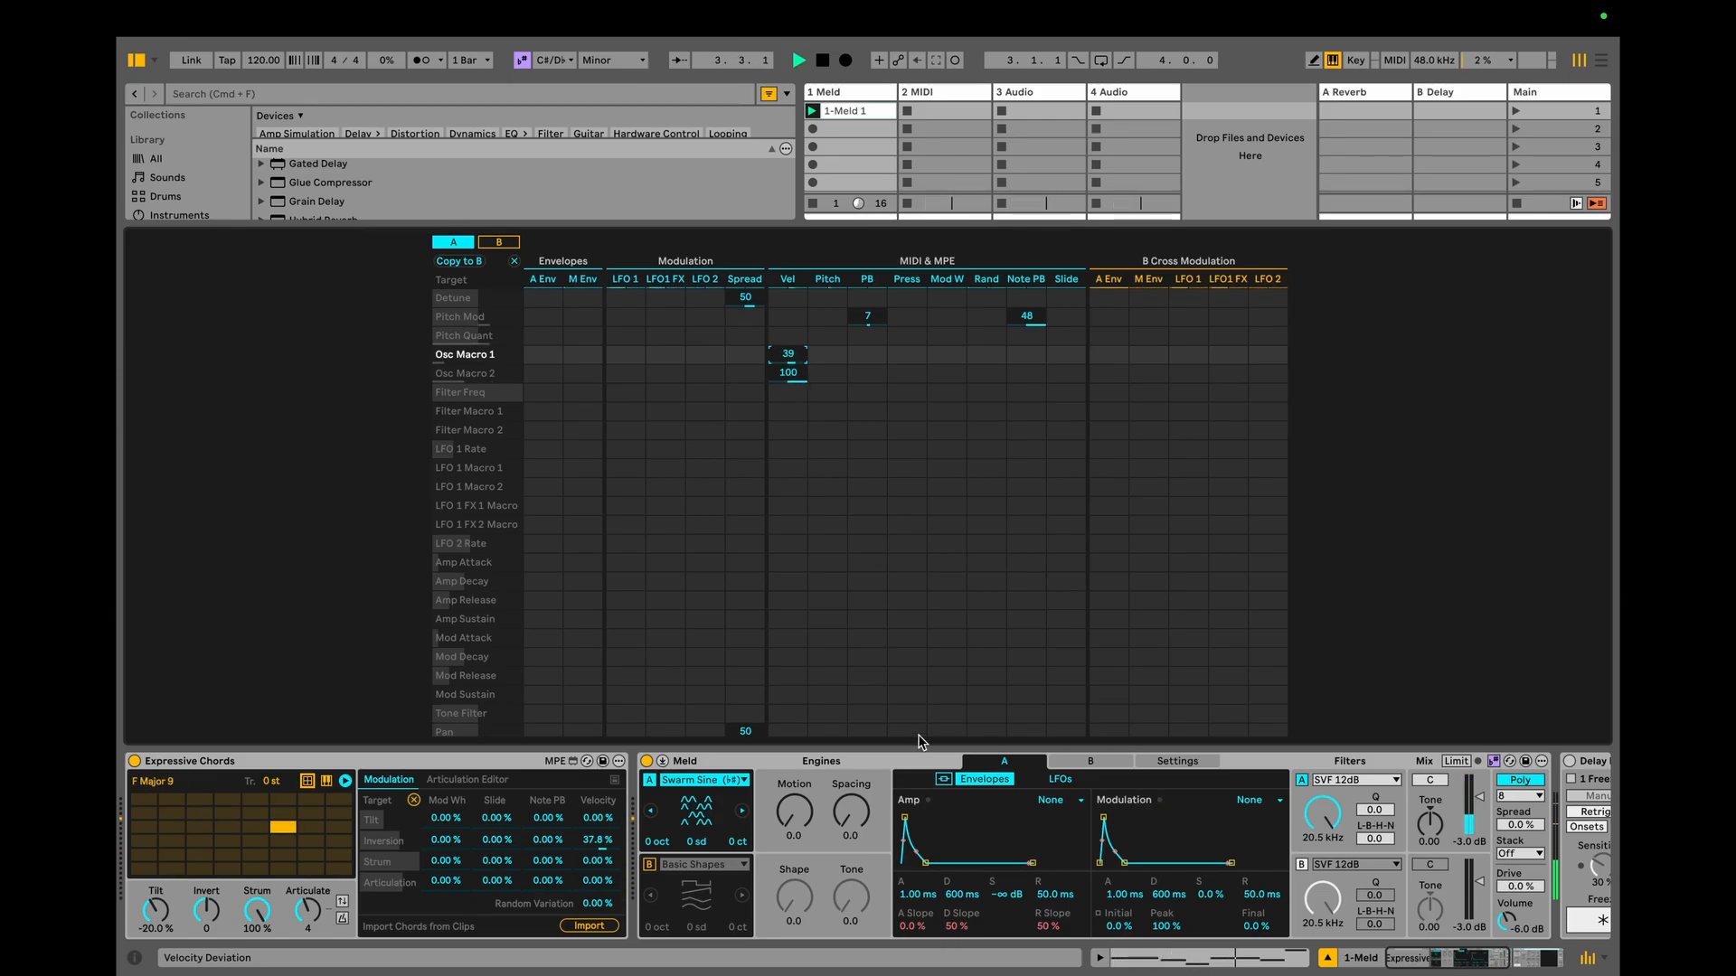
{"action": "left_click", "coordinate": [1393, 781]}
{"action": "left_click", "coordinate": [1356, 800]}
{"action": "key", "text": "space"}
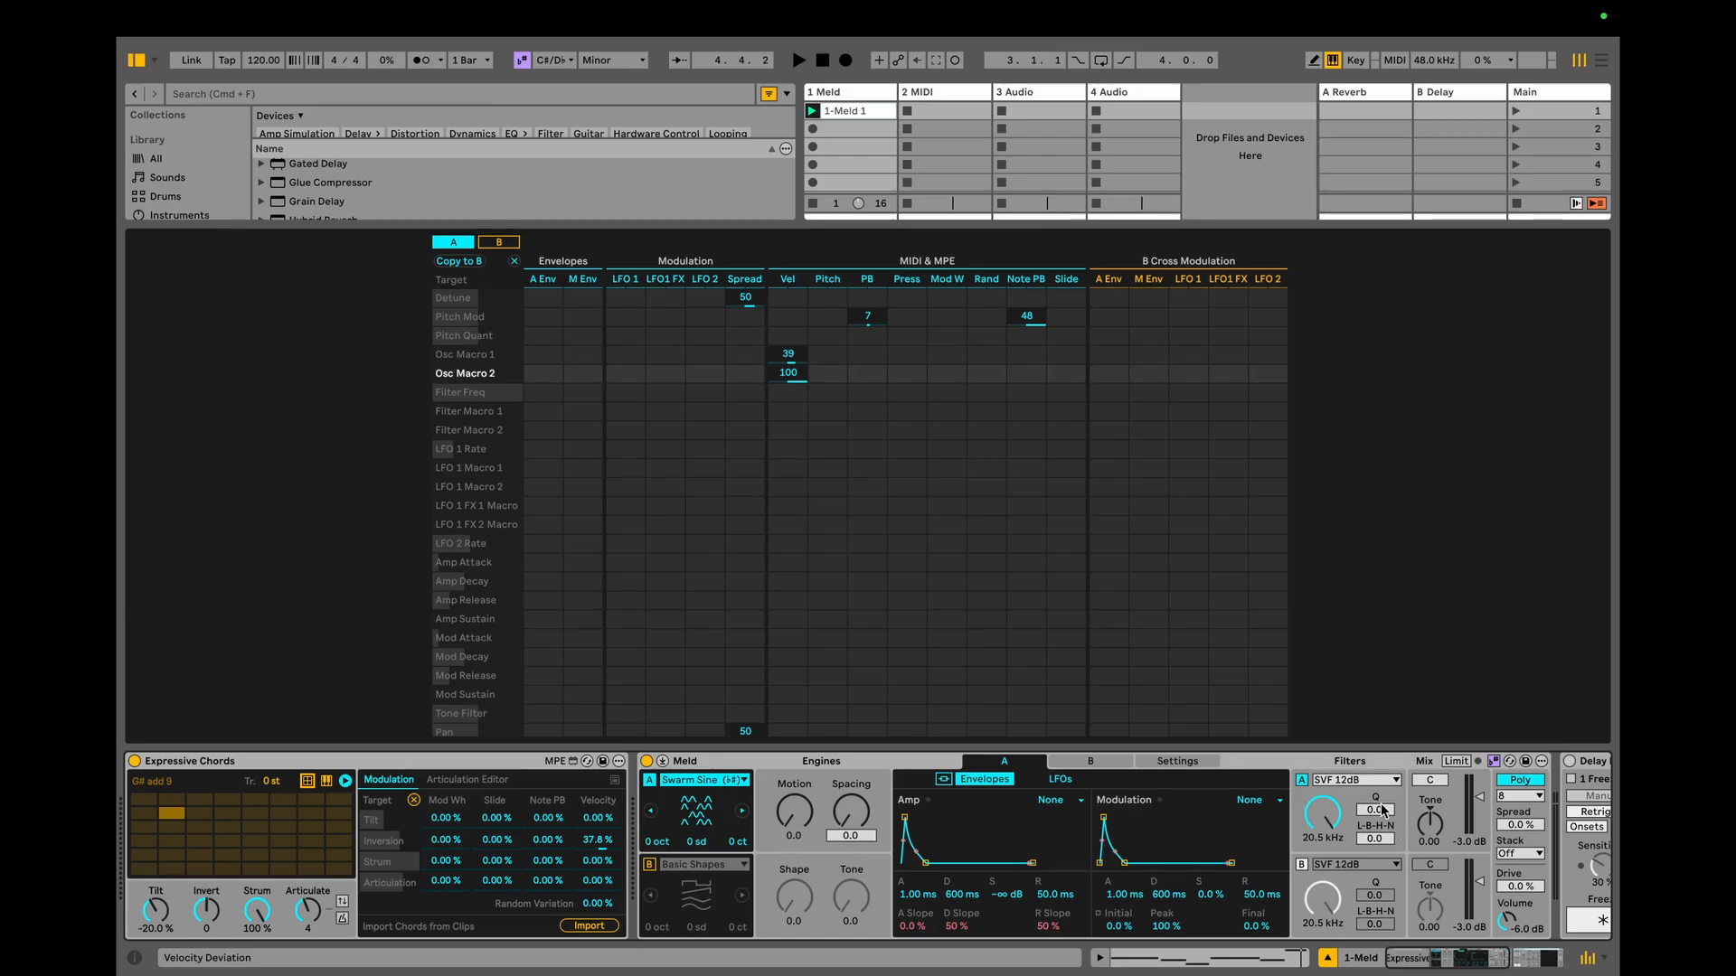
Change Meld's filter A to Filther with its frequency lowered to 941 Hz, and audition it.
{"action": "left_click", "coordinate": [1333, 781]}
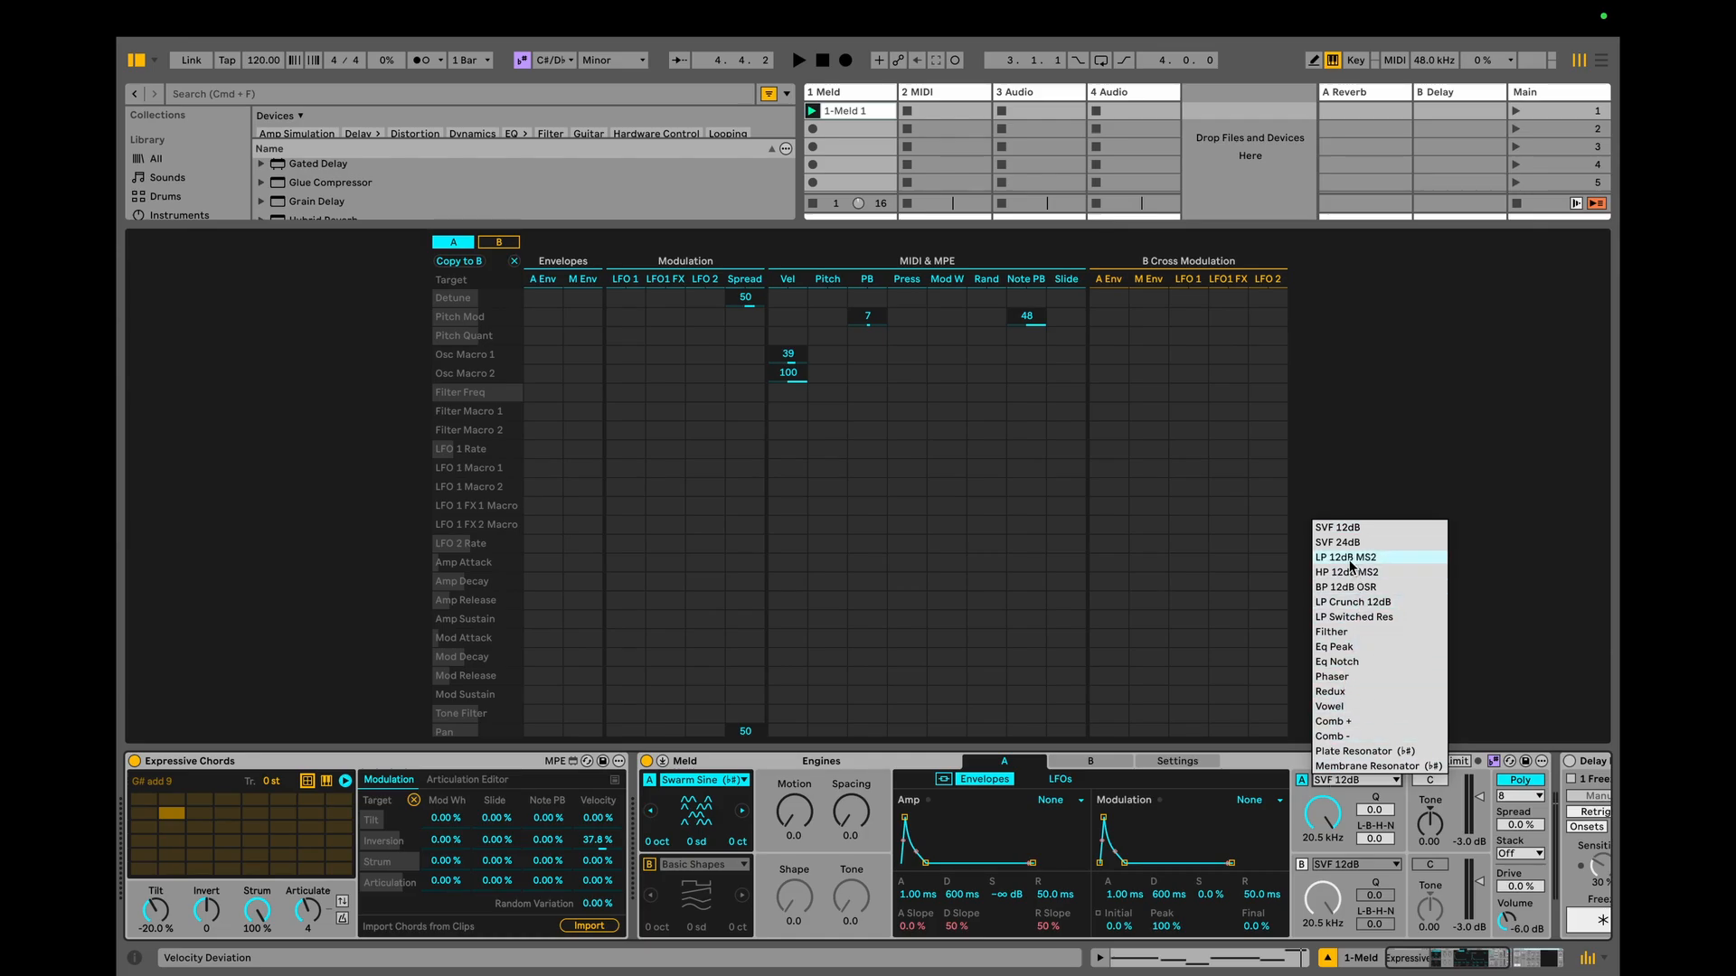
{"action": "left_click", "coordinate": [1343, 633]}
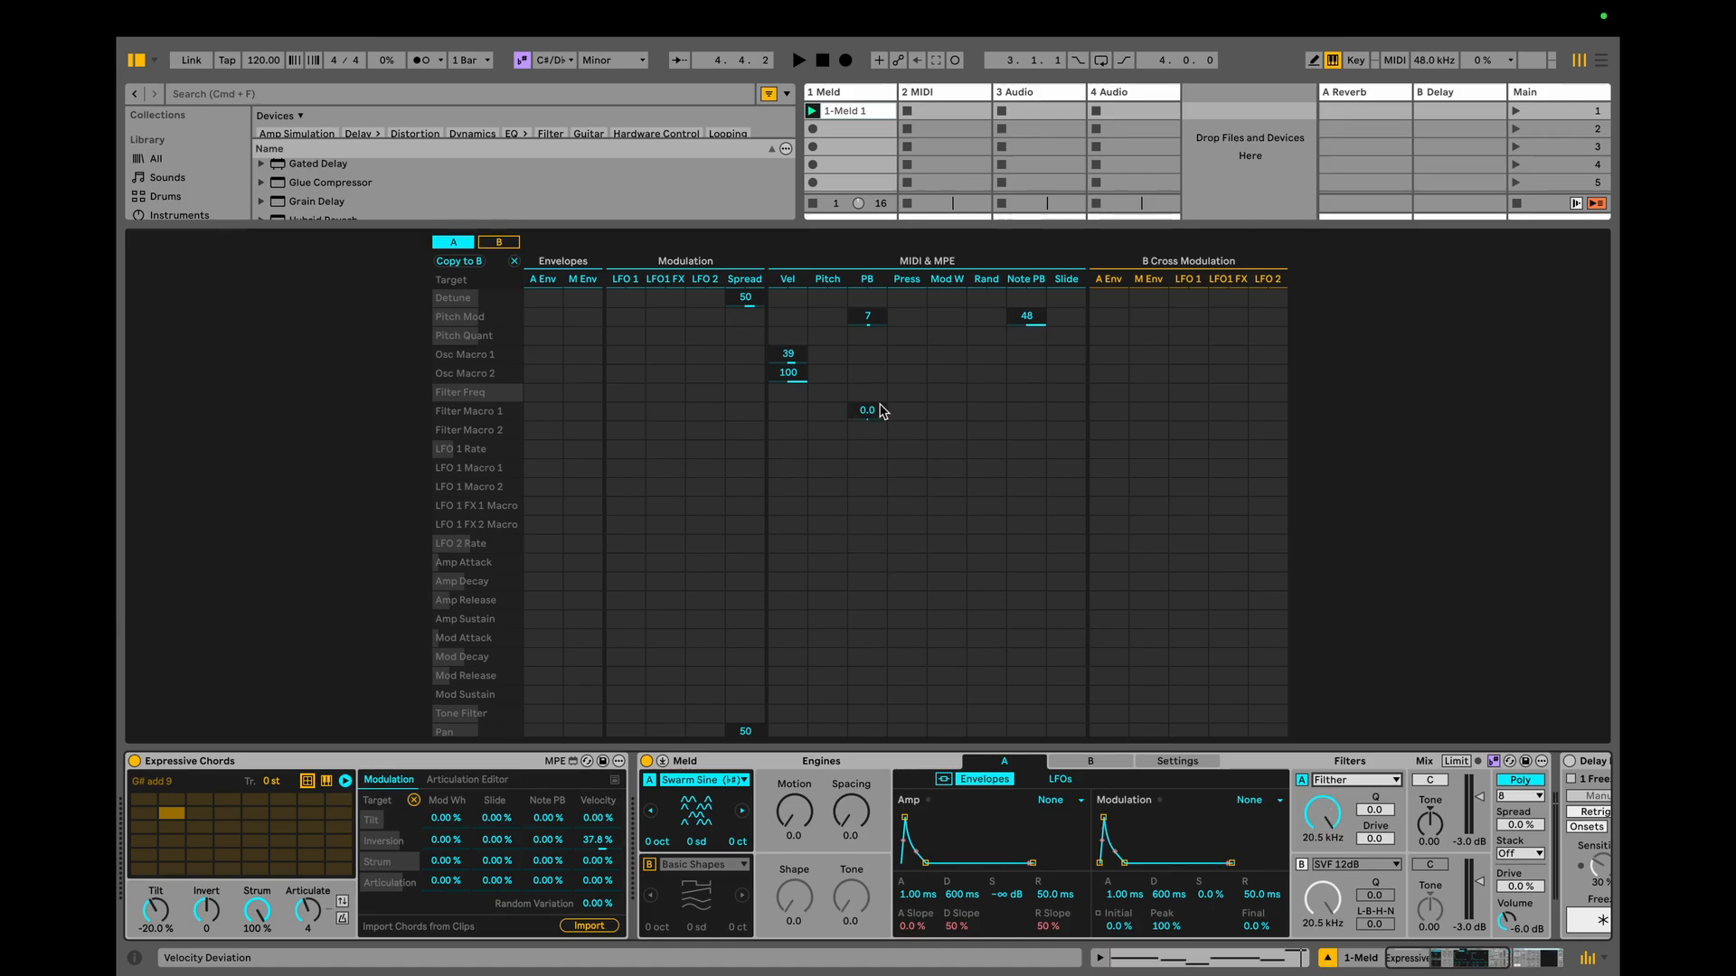
{"action": "left_click_drag", "start_coordinate": [1325, 823], "coordinate": [1326, 913]}
{"action": "key", "text": "space"}
{"action": "key", "text": "space"}
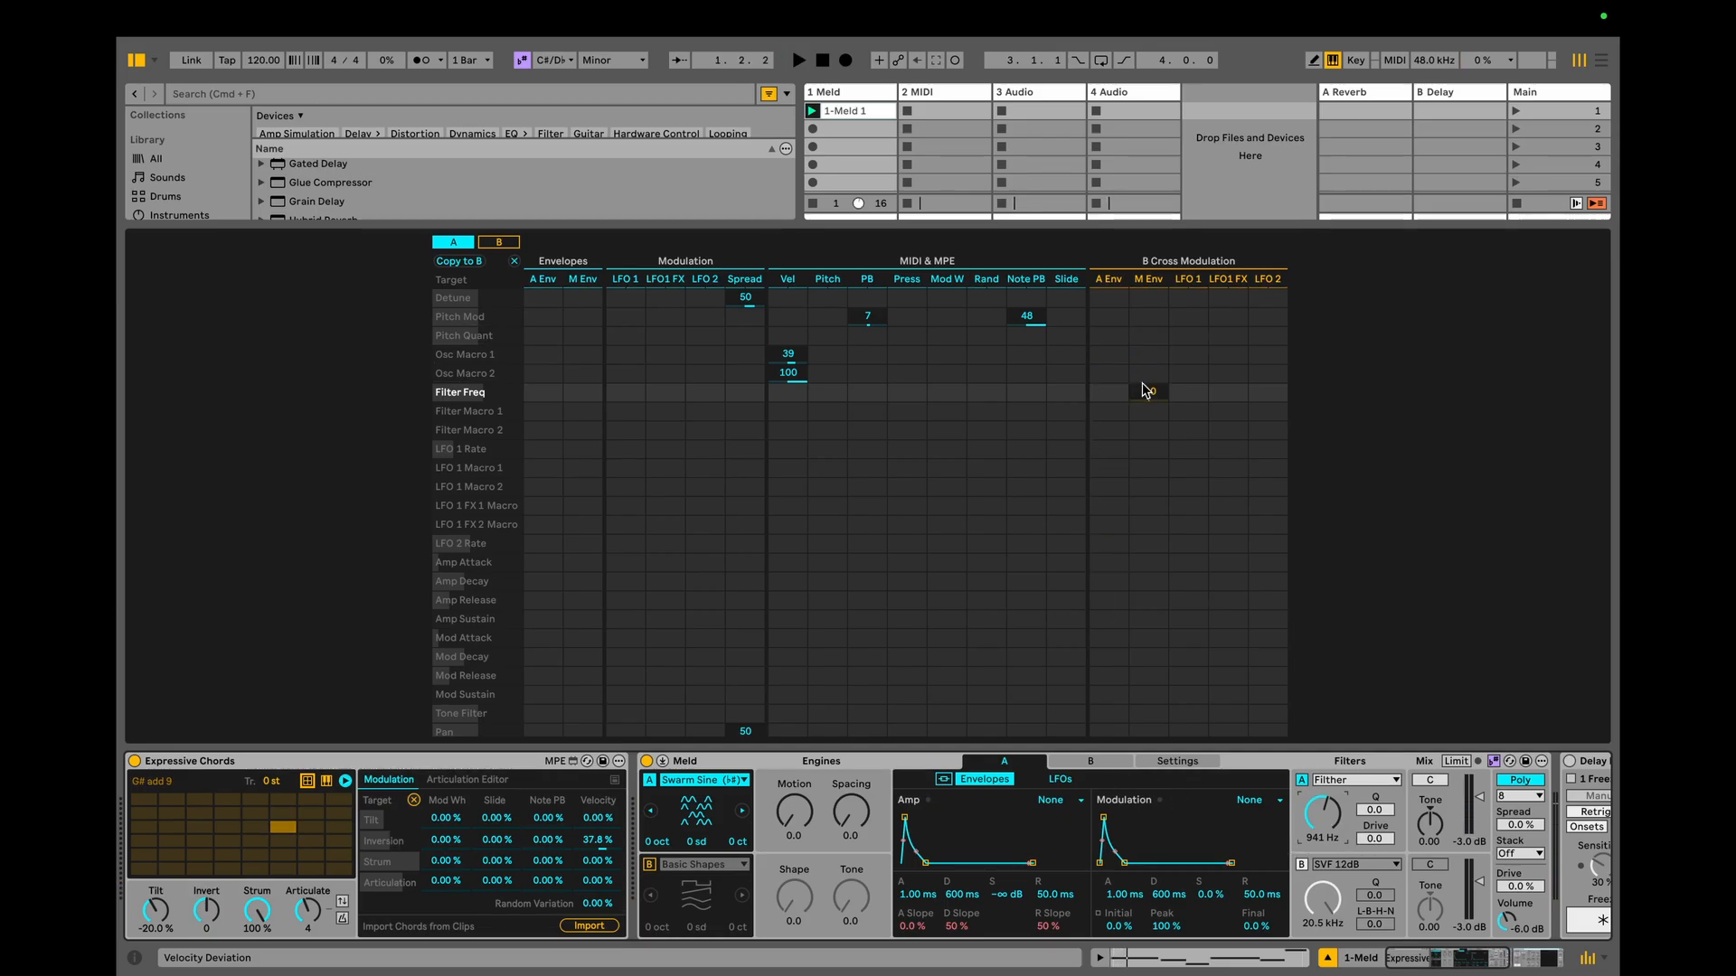
Modulate filter A's frequency with engine B's M Env at 67, and set the filter to 573 Hz with a drive of 11.7.
{"action": "left_click_drag", "start_coordinate": [1148, 393], "coordinate": [1148, 332]}
{"action": "key", "text": "space"}
{"action": "left_click_drag", "start_coordinate": [1374, 839], "coordinate": [1376, 825]}
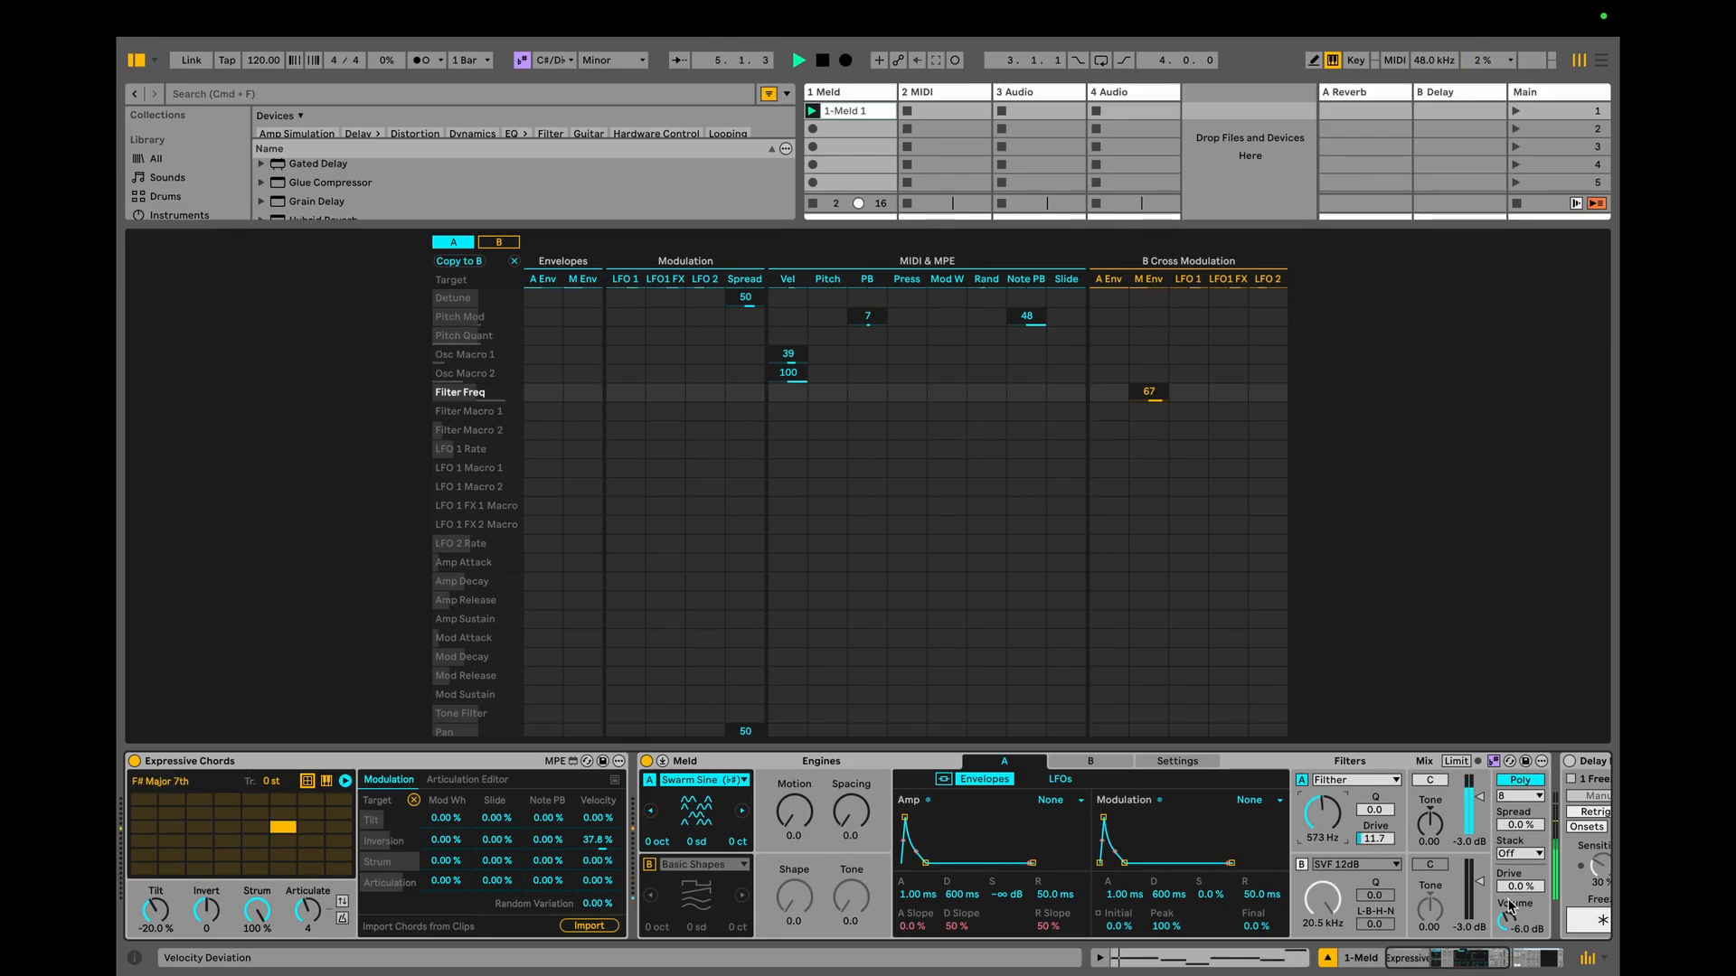
Set Meld's global Drive to 12 %, Spread to 17 %, Volume to -8.0 dB and engine A's Tone to -0.40.
{"action": "left_click_drag", "start_coordinate": [1519, 889], "coordinate": [1519, 879]}
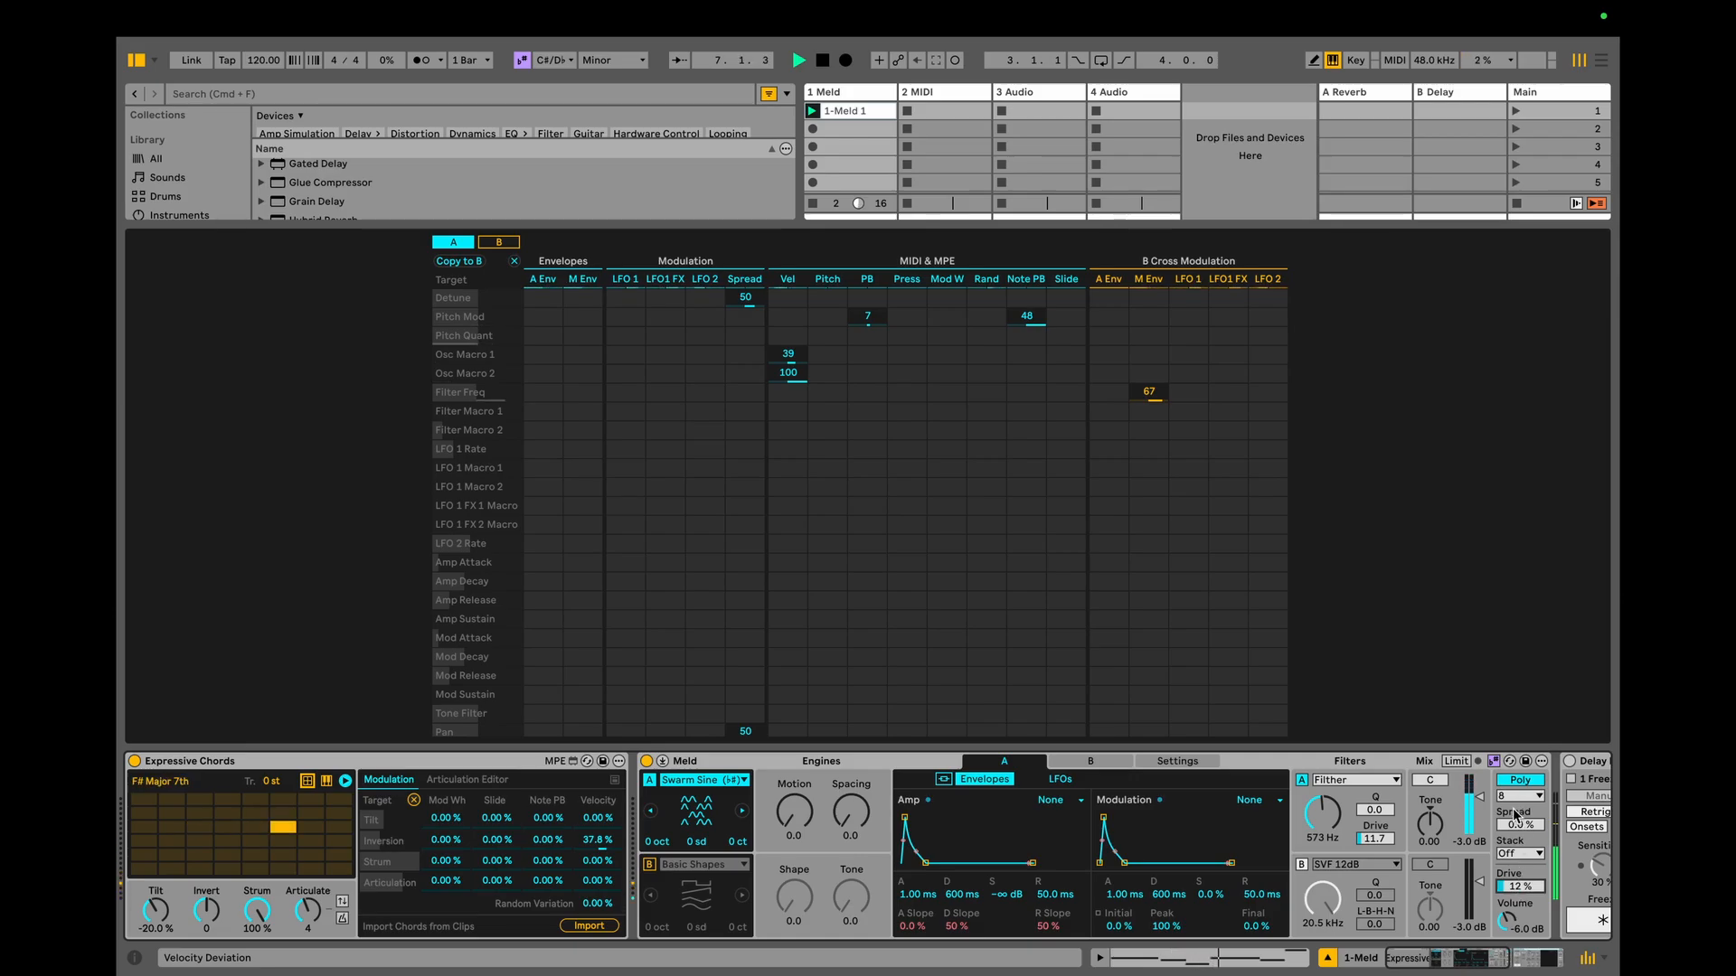
{"action": "left_click_drag", "start_coordinate": [1515, 832], "coordinate": [1515, 822]}
{"action": "key", "text": "space"}
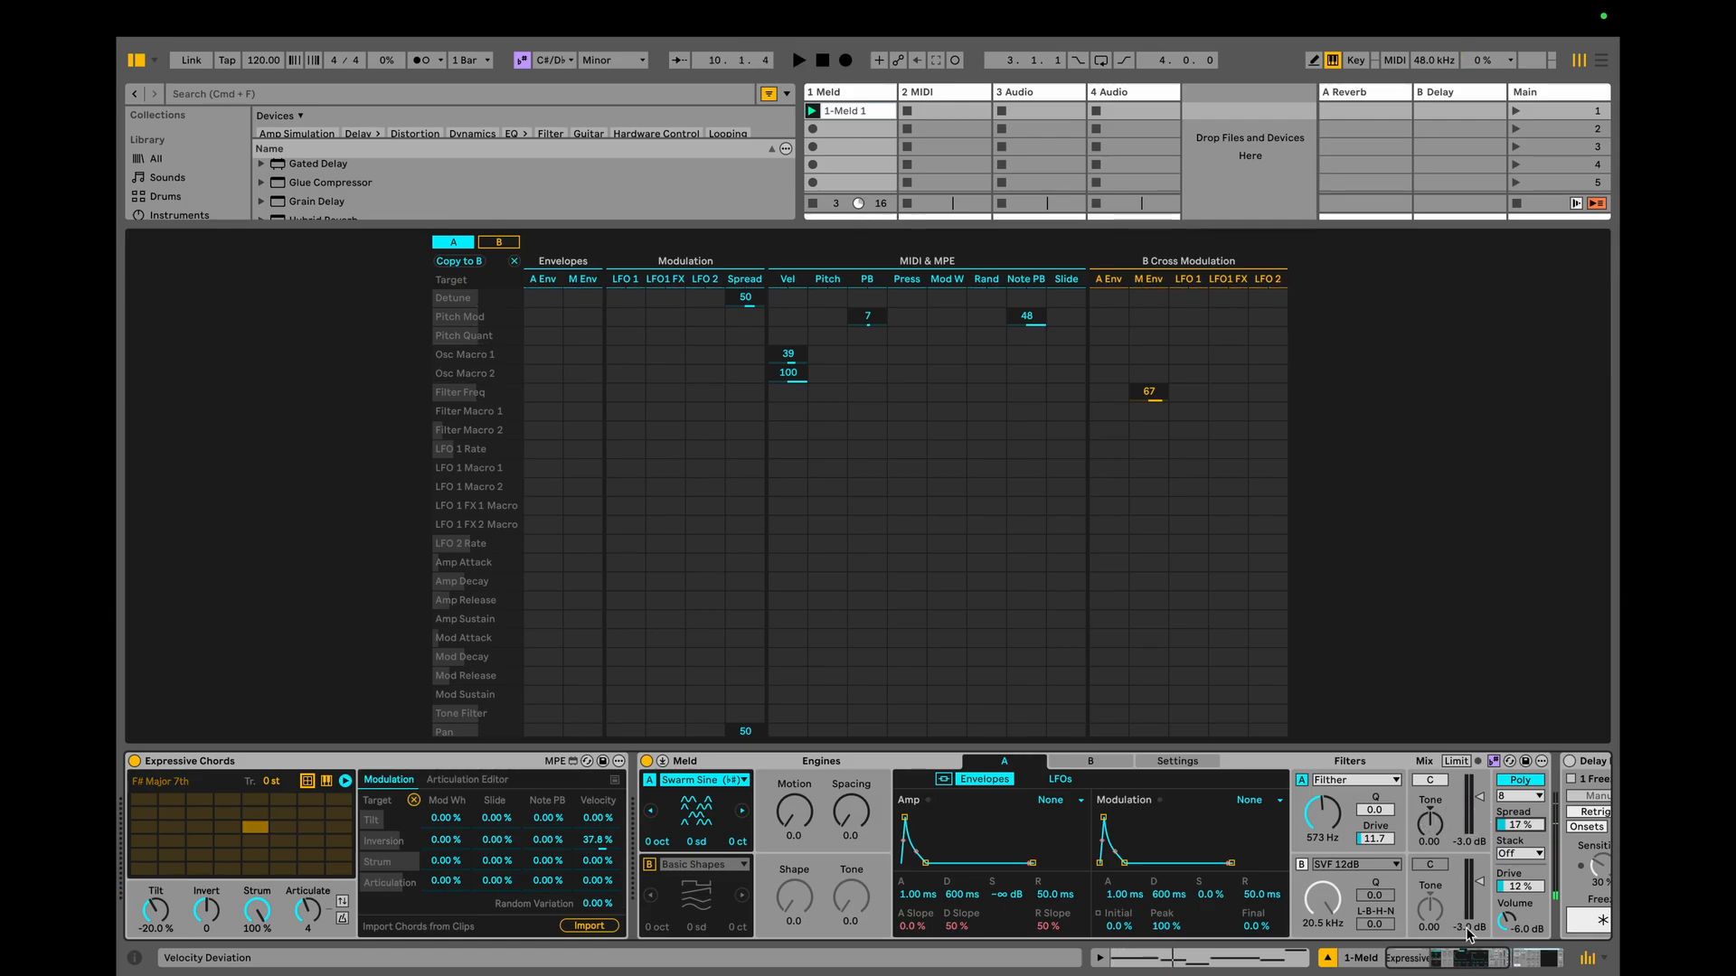
{"action": "scroll", "coordinate": [1468, 934], "scroll_direction": "right", "scroll_amount": 3}
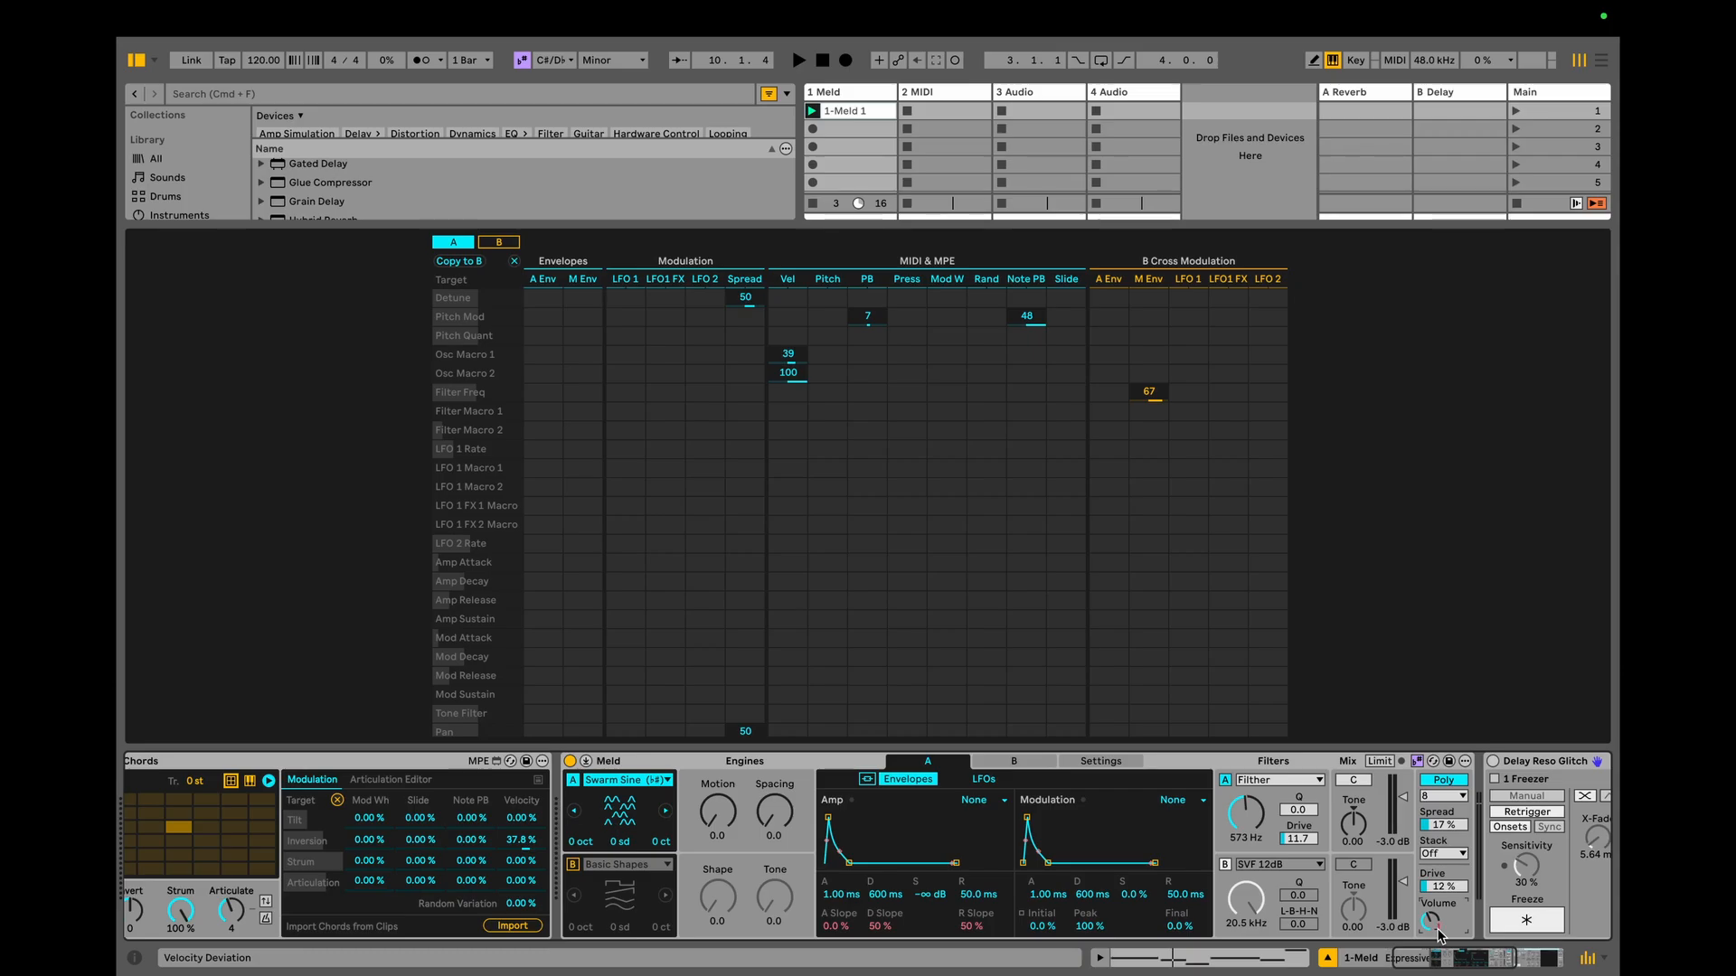
{"action": "left_click_drag", "start_coordinate": [1354, 823], "coordinate": [1362, 834]}
{"action": "key", "text": "space"}
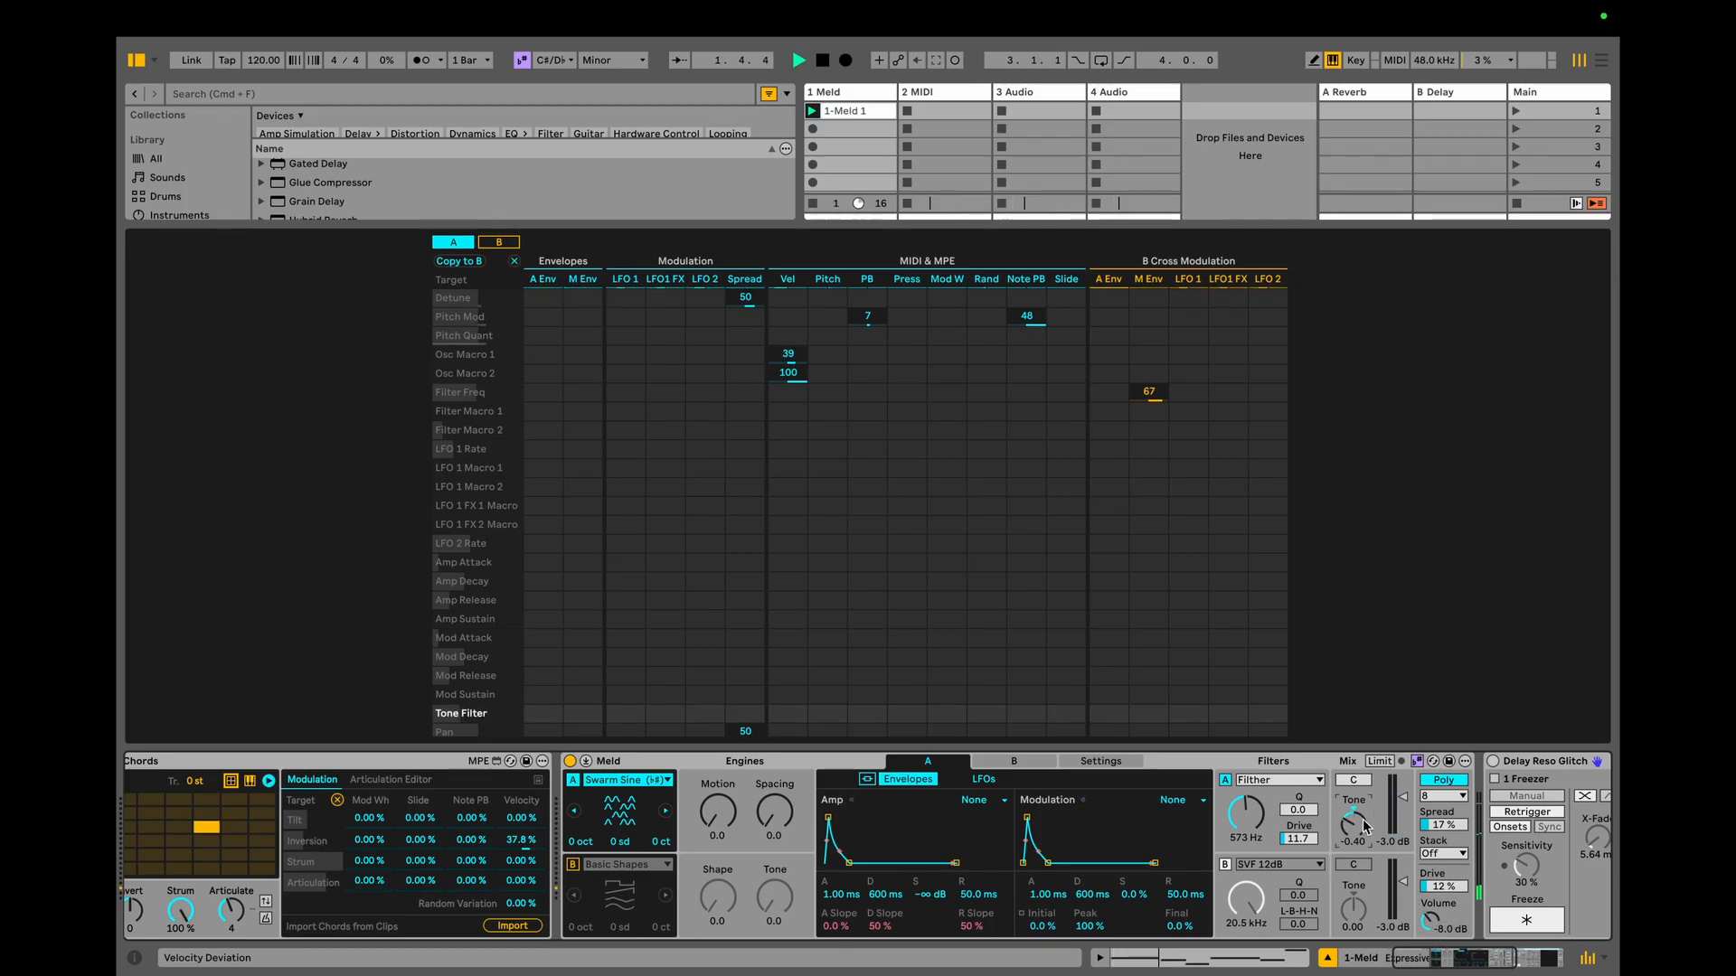
Re-enable Delay Reso Glitch and lower Meld's filter A frequency to 514 Hz during playback.
{"action": "left_click", "coordinate": [1493, 761]}
{"action": "scroll", "coordinate": [1238, 823], "scroll_direction": "left", "scroll_amount": 2}
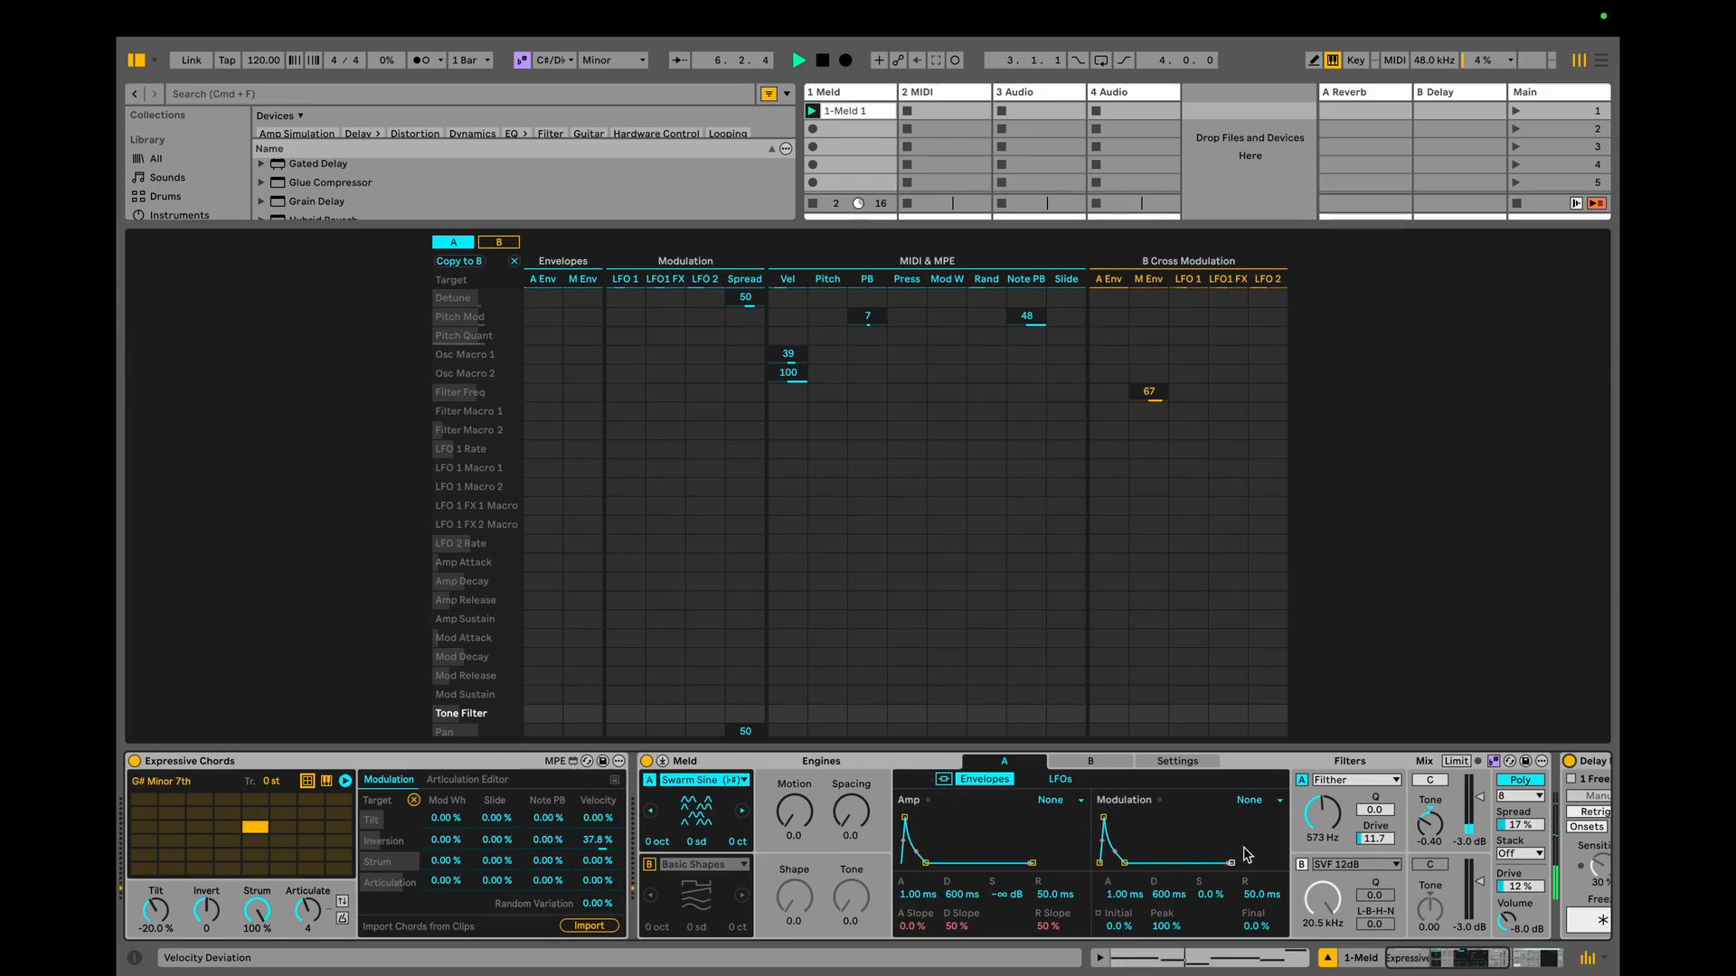
{"action": "left_click_drag", "start_coordinate": [1319, 821], "coordinate": [1319, 833]}
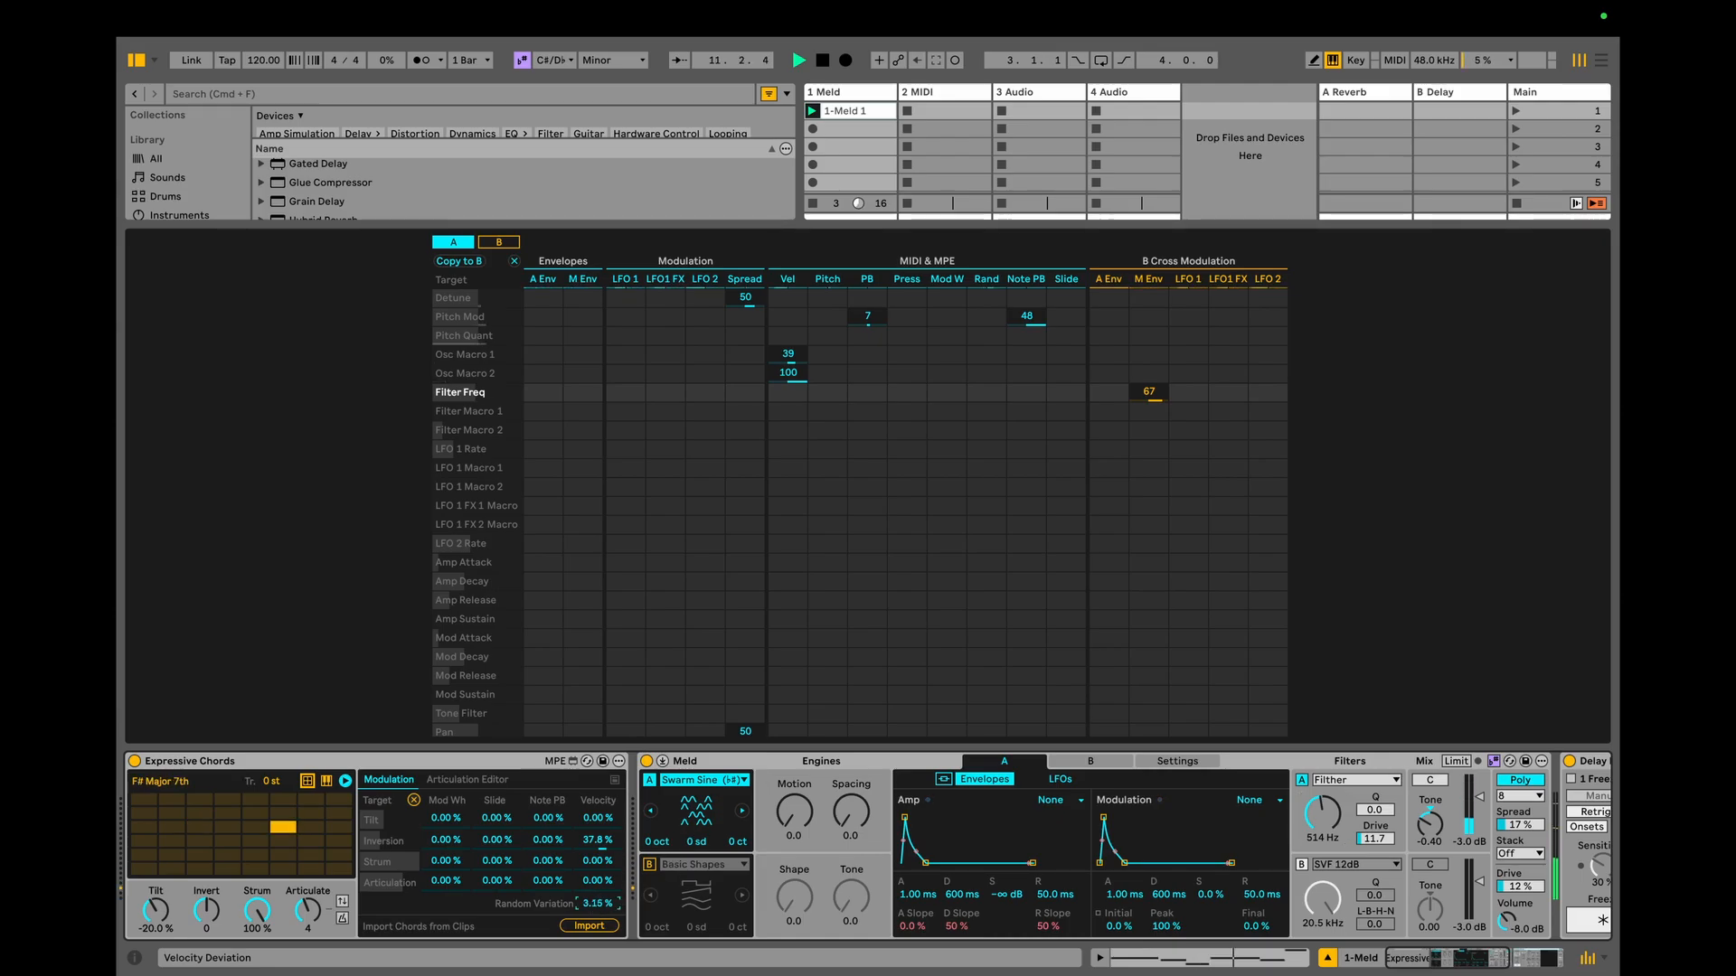
Try Random Variation at 3.15 % in Expressive Chords, reset it to 0 % and stop playback.
{"action": "left_click_drag", "start_coordinate": [598, 904], "coordinate": [598, 893]}
{"action": "key", "text": "Return"}
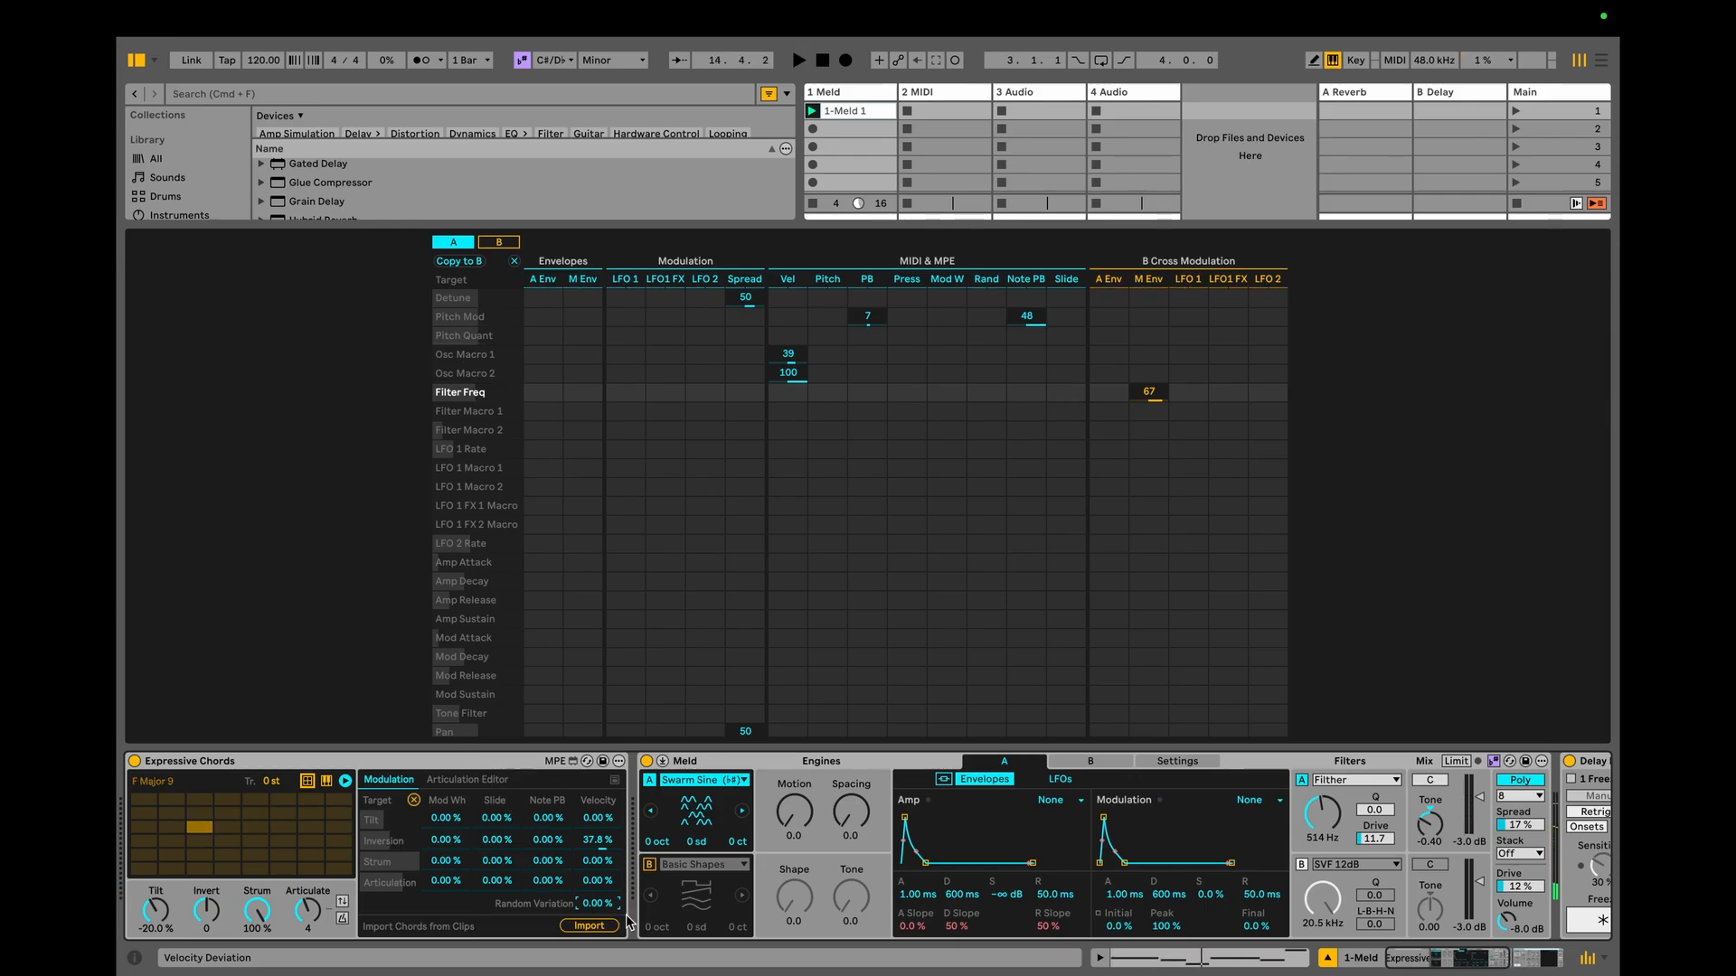
Select Expressive Chords, Meld and Delay Reso Glitch and group them into an Instrument Rack.
{"action": "left_click", "coordinate": [480, 767]}
{"action": "left_click", "coordinate": [787, 761]}
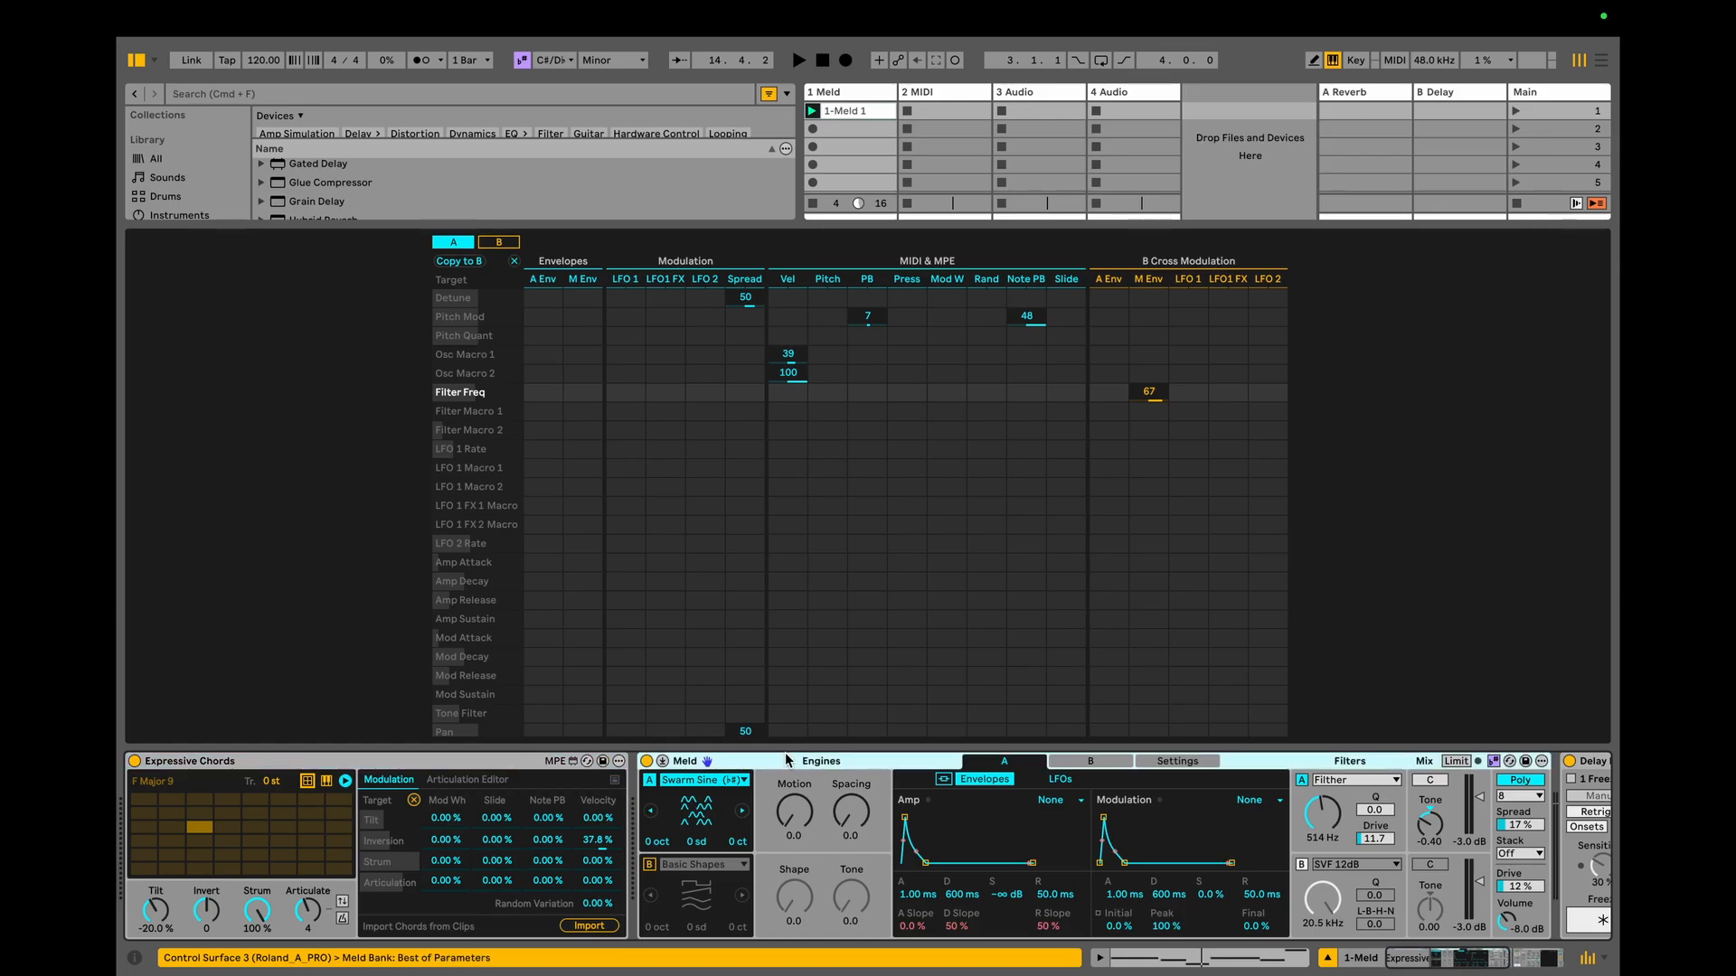
{"action": "left_click", "coordinate": [522, 767]}
{"action": "scroll", "coordinate": [1062, 764], "scroll_direction": "right", "scroll_amount": 5}
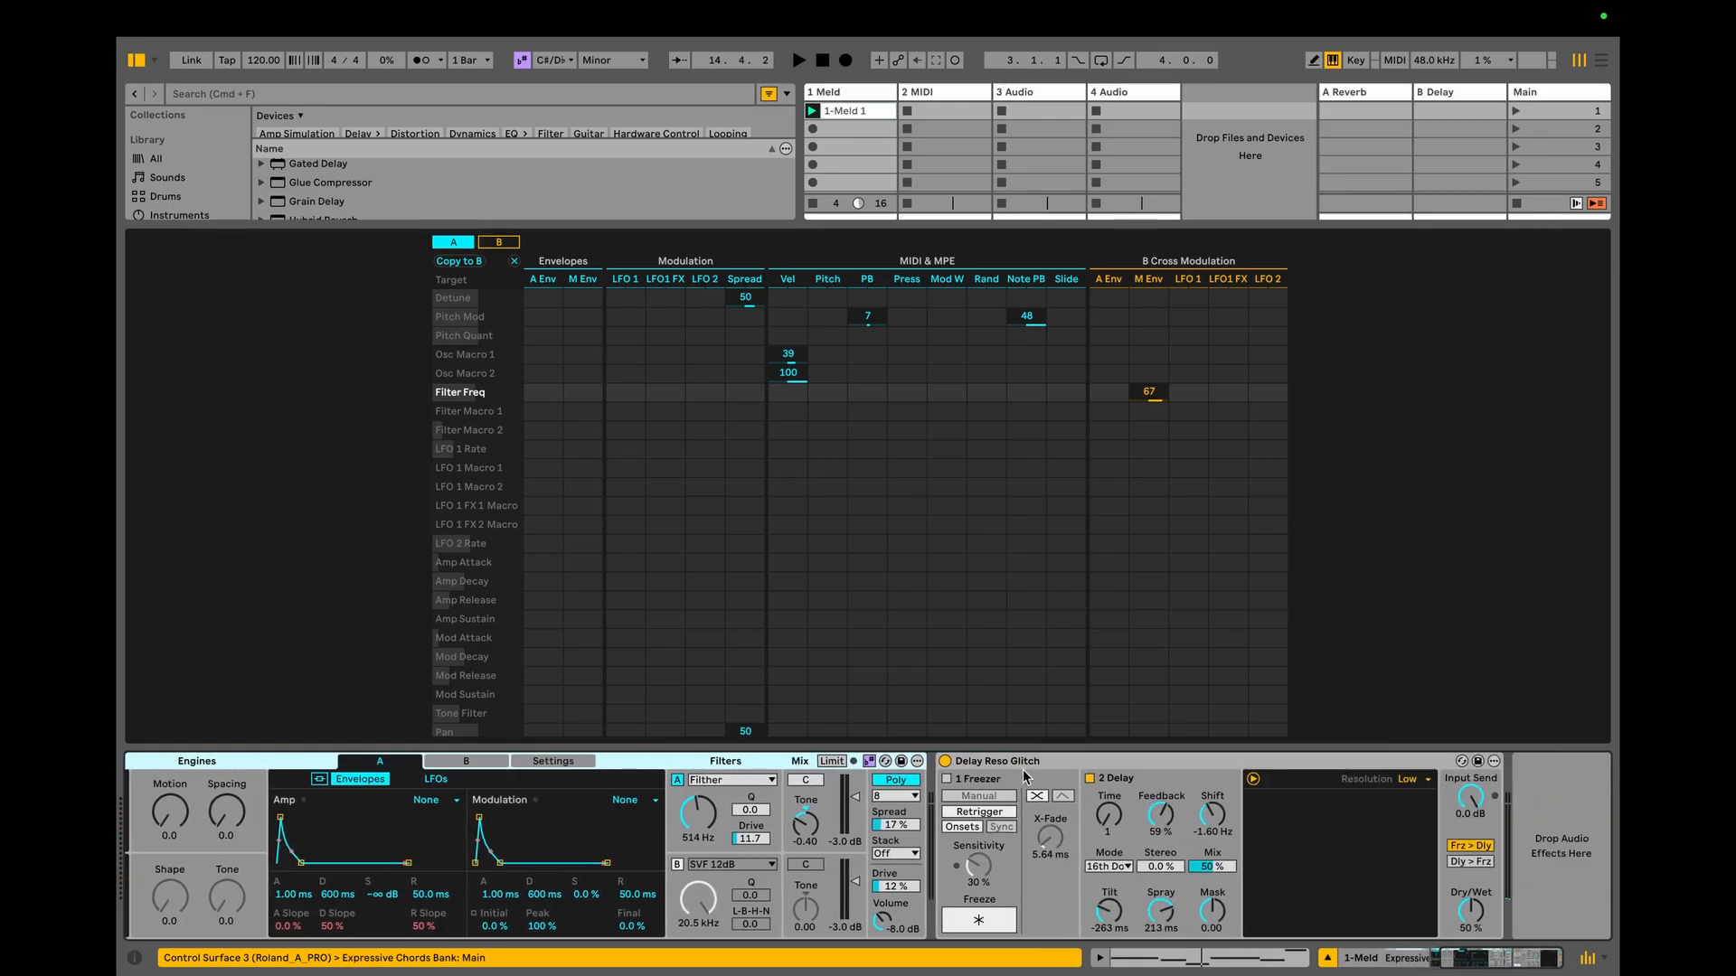
{"action": "key", "text": "super+g"}
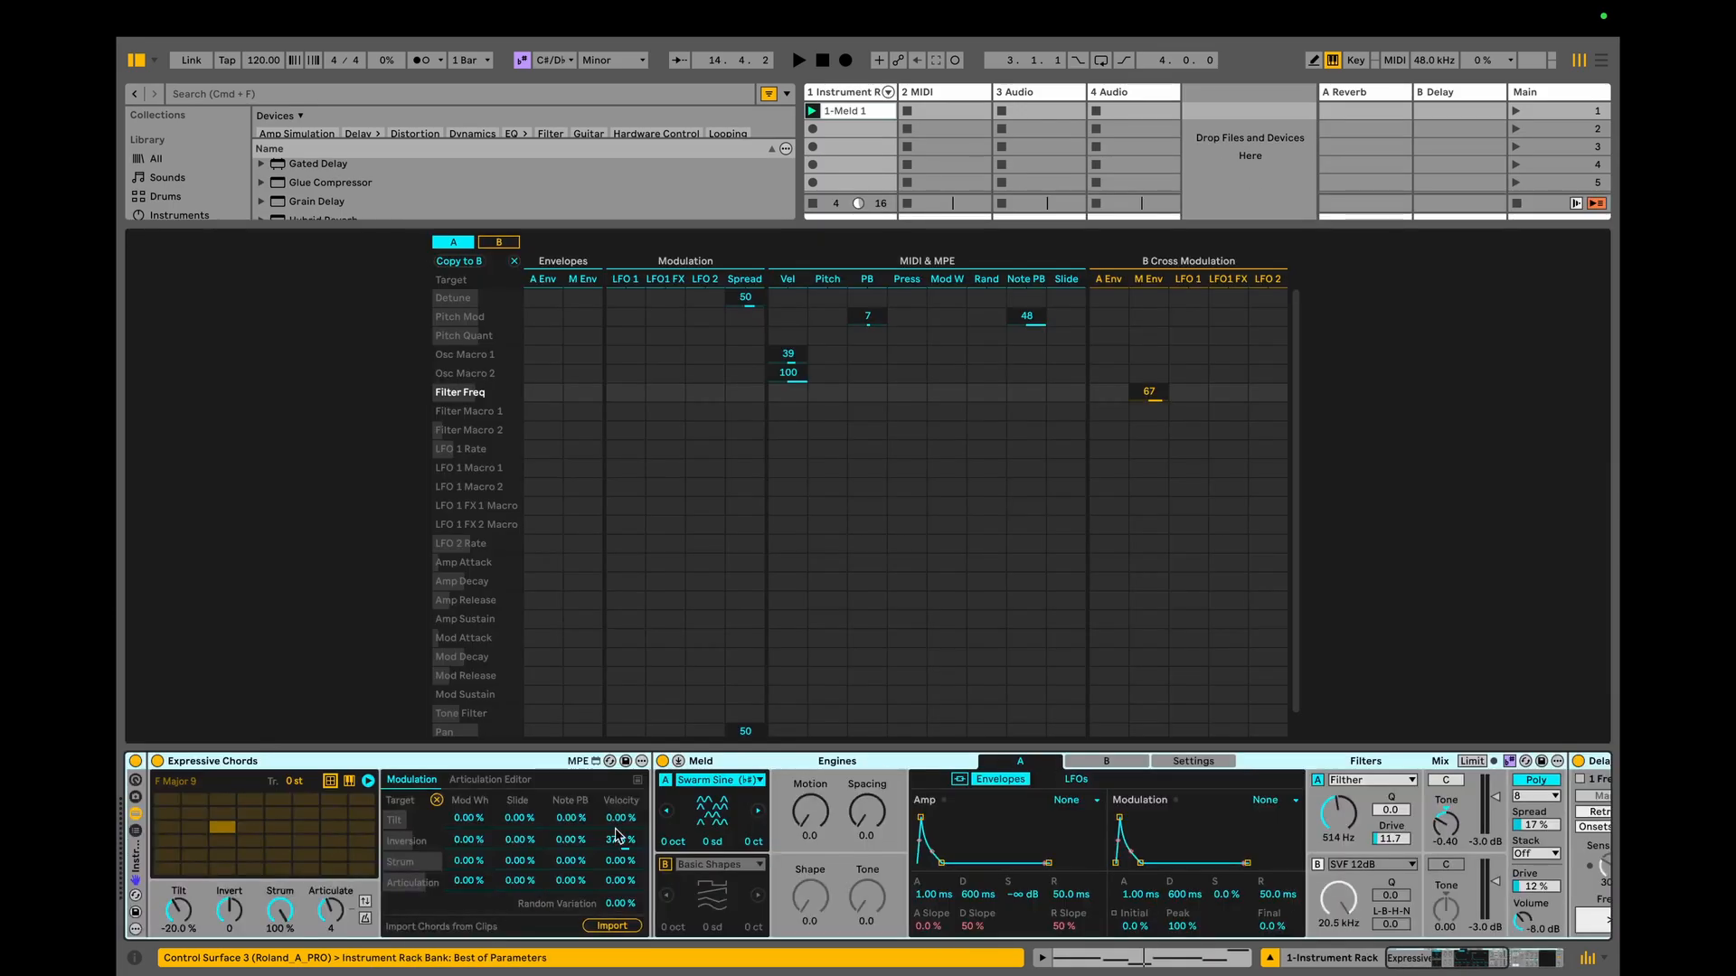
Map Expressive Chords' Random Variation to Macro 1, keep only that macro in the rack, and set it to 2.36 %.
{"action": "right_click", "coordinate": [624, 905]}
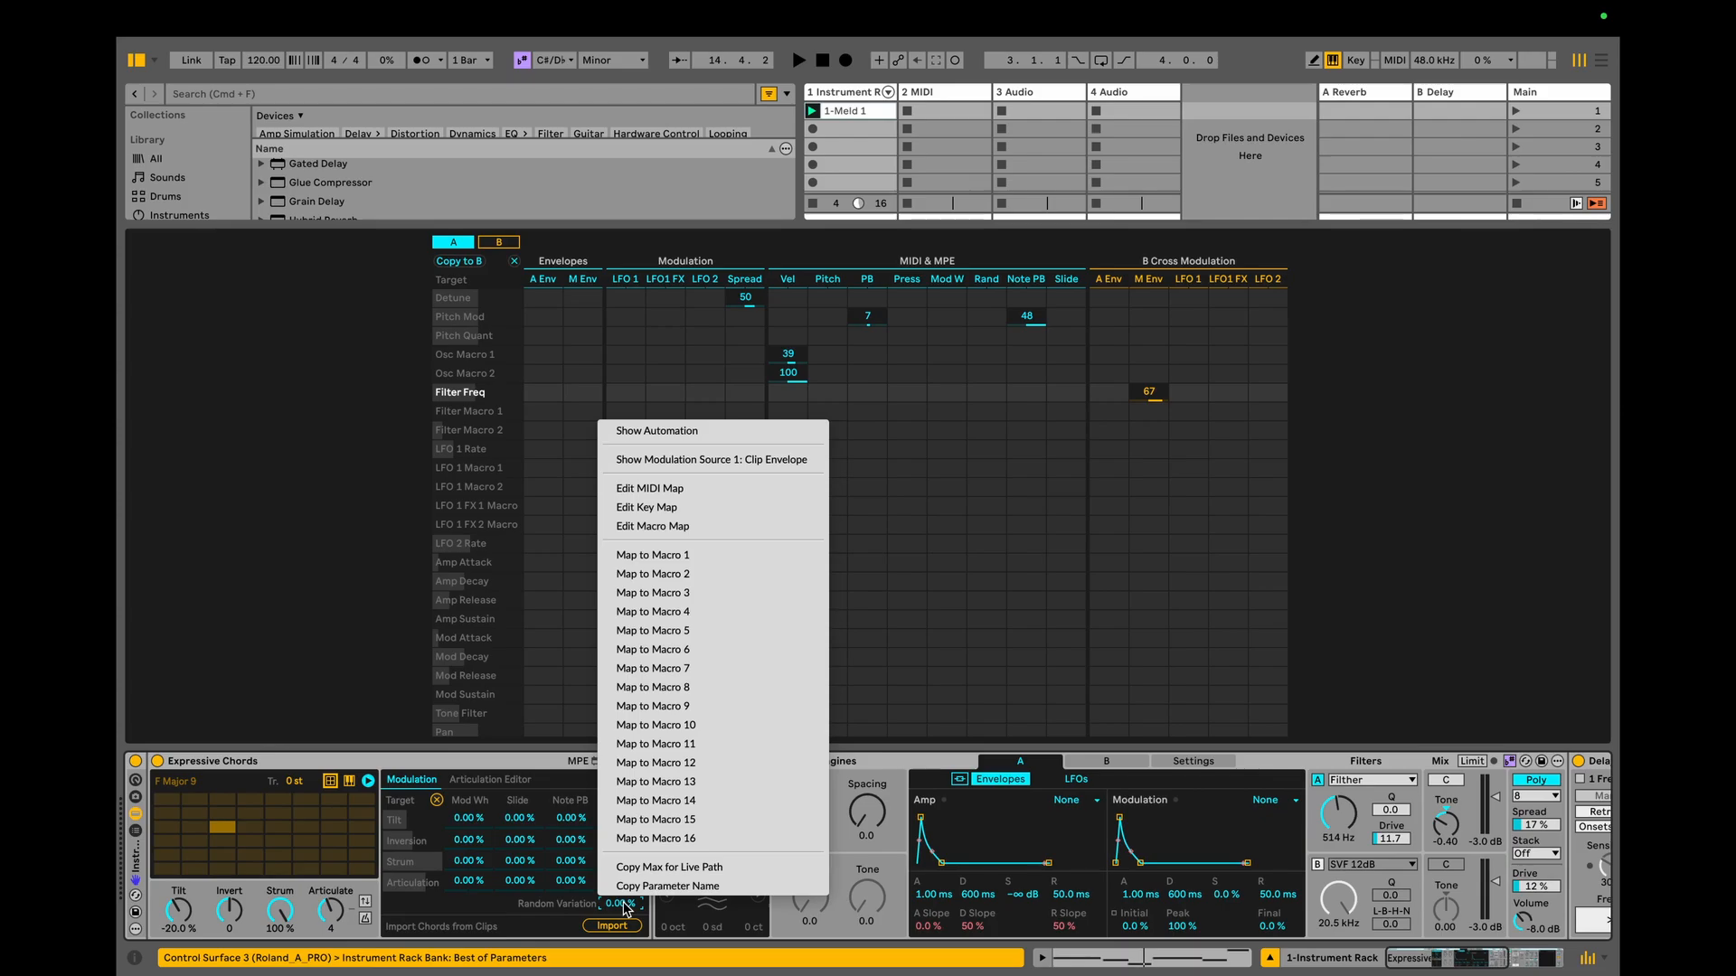
{"action": "left_click", "coordinate": [673, 556]}
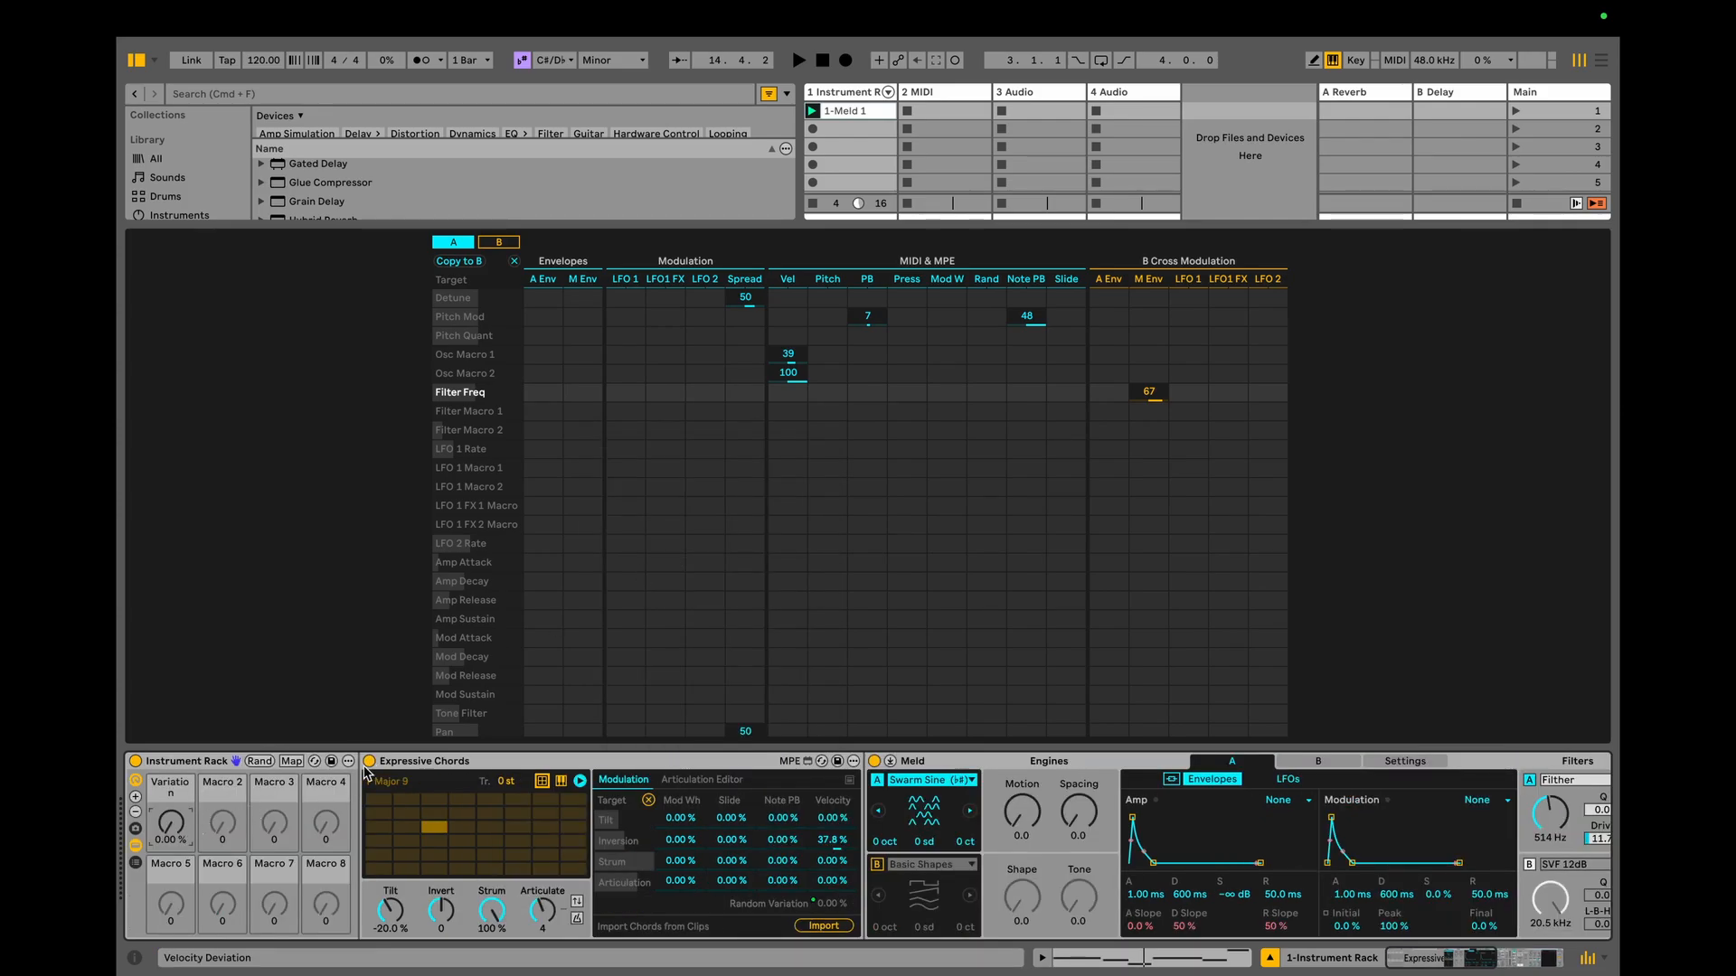
{"action": "left_click", "coordinate": [135, 812]}
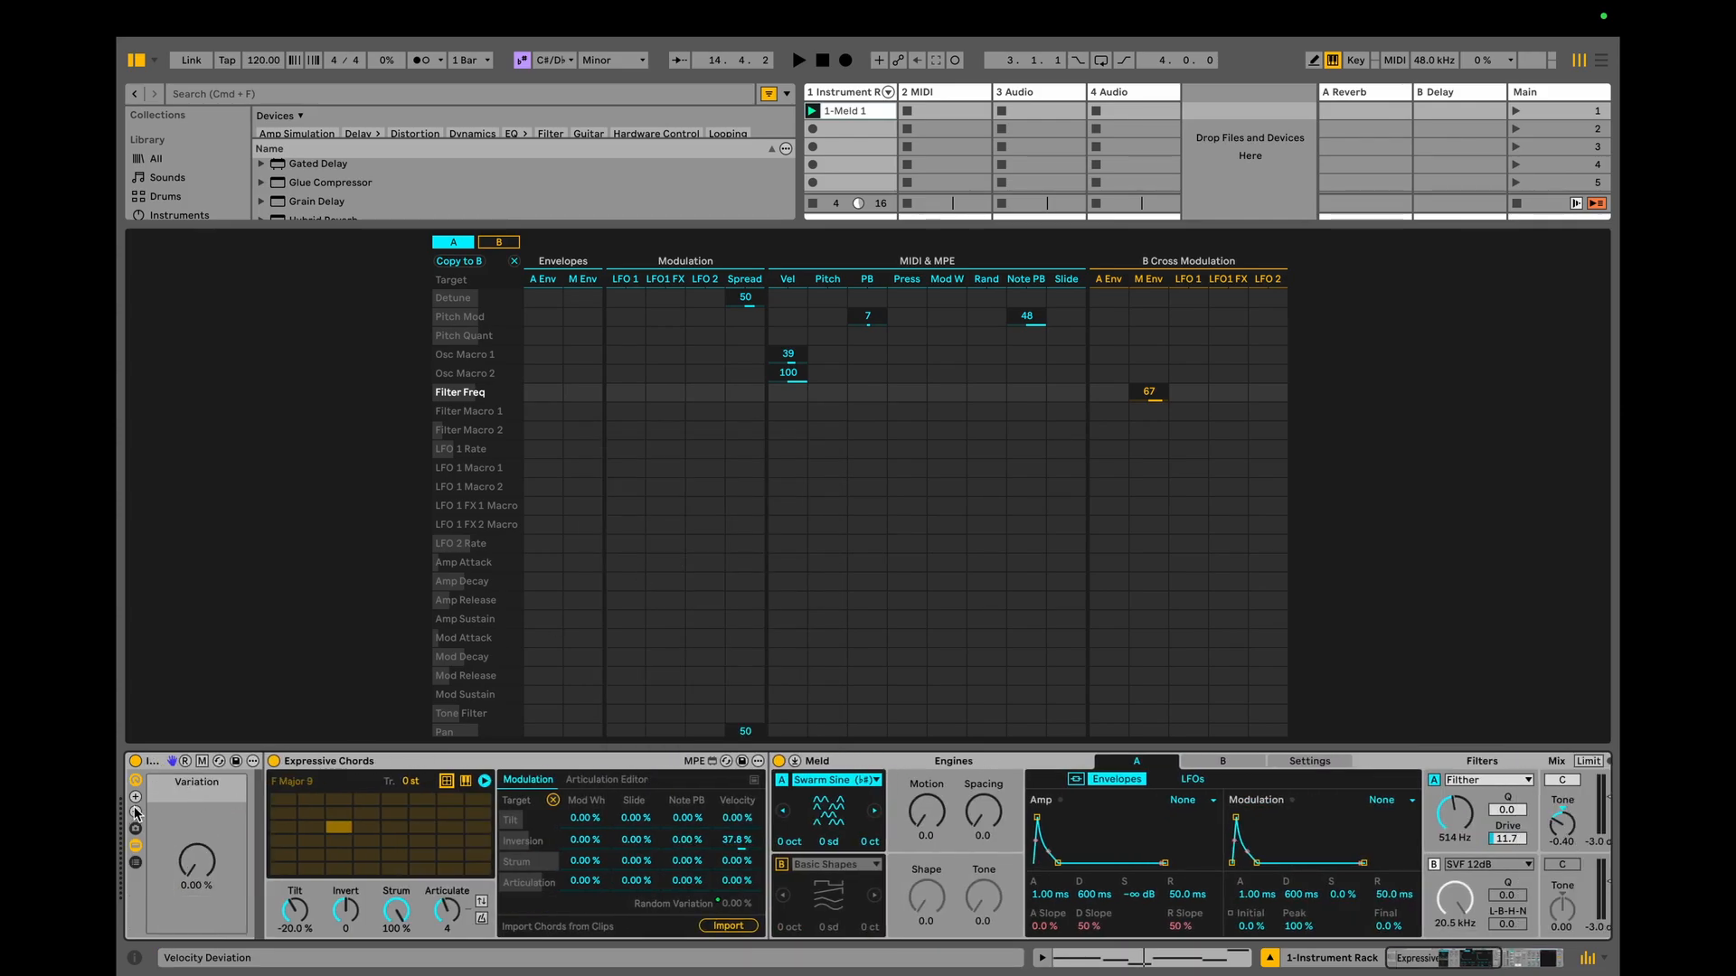
{"action": "left_click_drag", "start_coordinate": [196, 858], "coordinate": [196, 837]}
Collapse Meld's modulation matrix and fold the Meld and Delay Reso Glitch devices.
{"action": "left_click", "coordinate": [795, 762]}
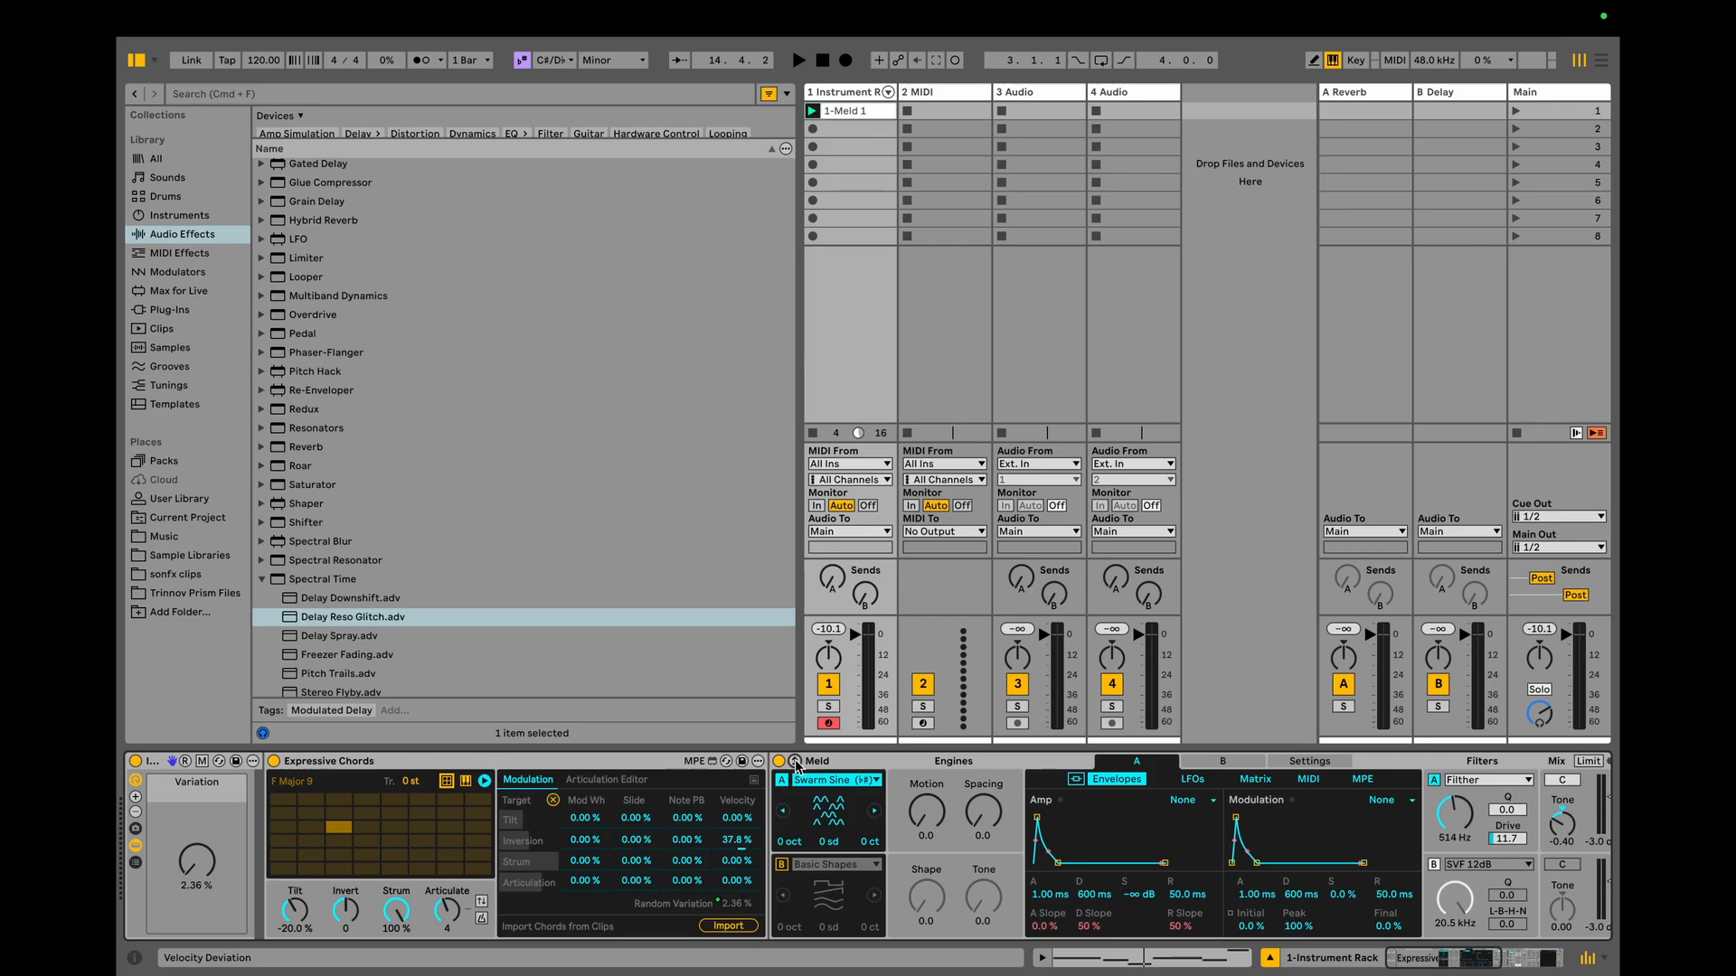
{"action": "double_click", "coordinate": [944, 764]}
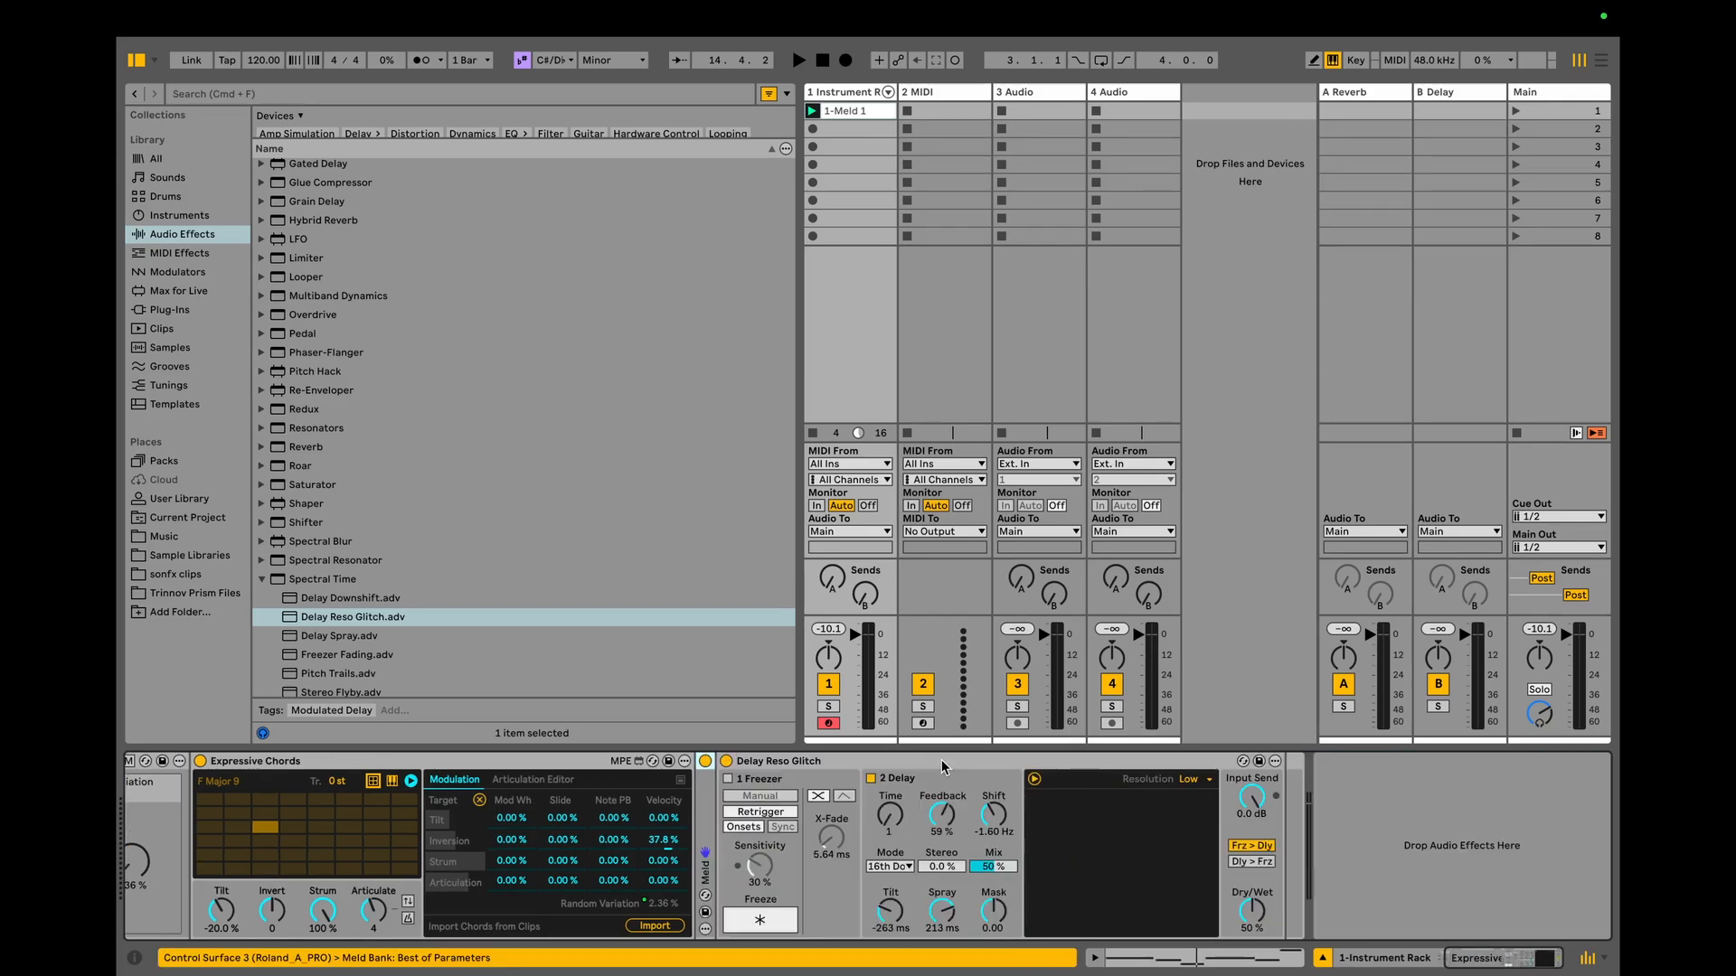
{"action": "double_click", "coordinate": [942, 767]}
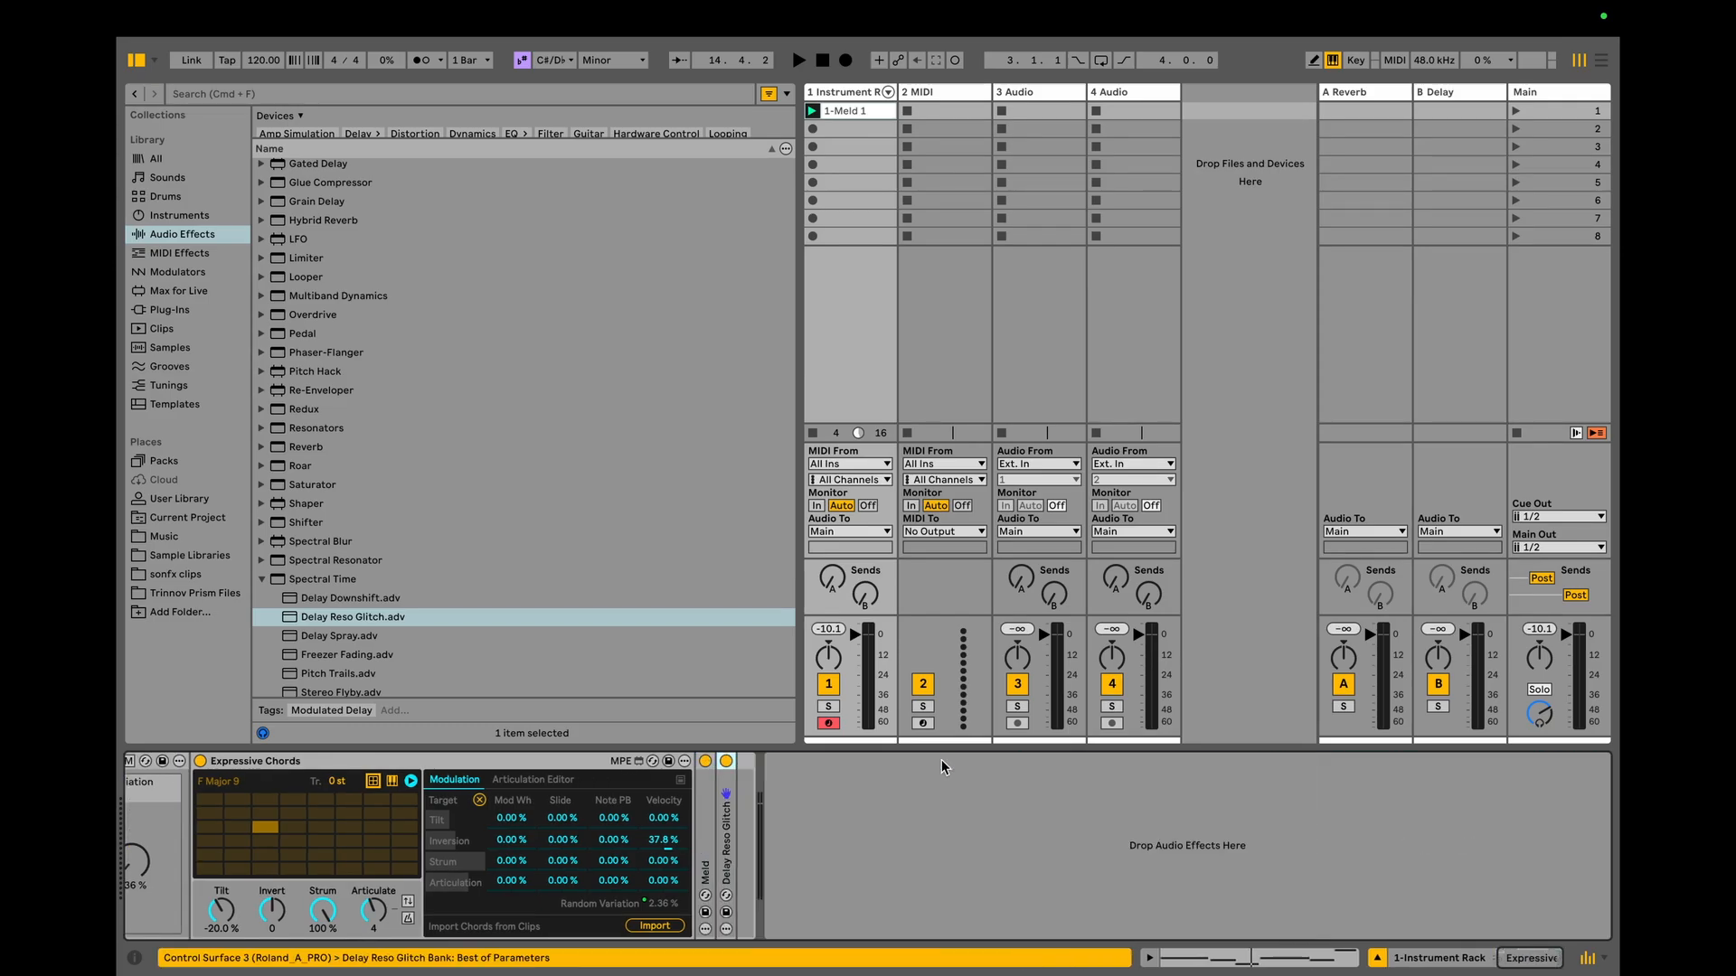
Route the 2 MIDI track's input from 1-Instrument Rack, tapping the signal at Instrument Rack | Meld | Post FX.
{"action": "left_click", "coordinate": [981, 465]}
{"action": "left_click", "coordinate": [956, 536]}
{"action": "left_click", "coordinate": [928, 481]}
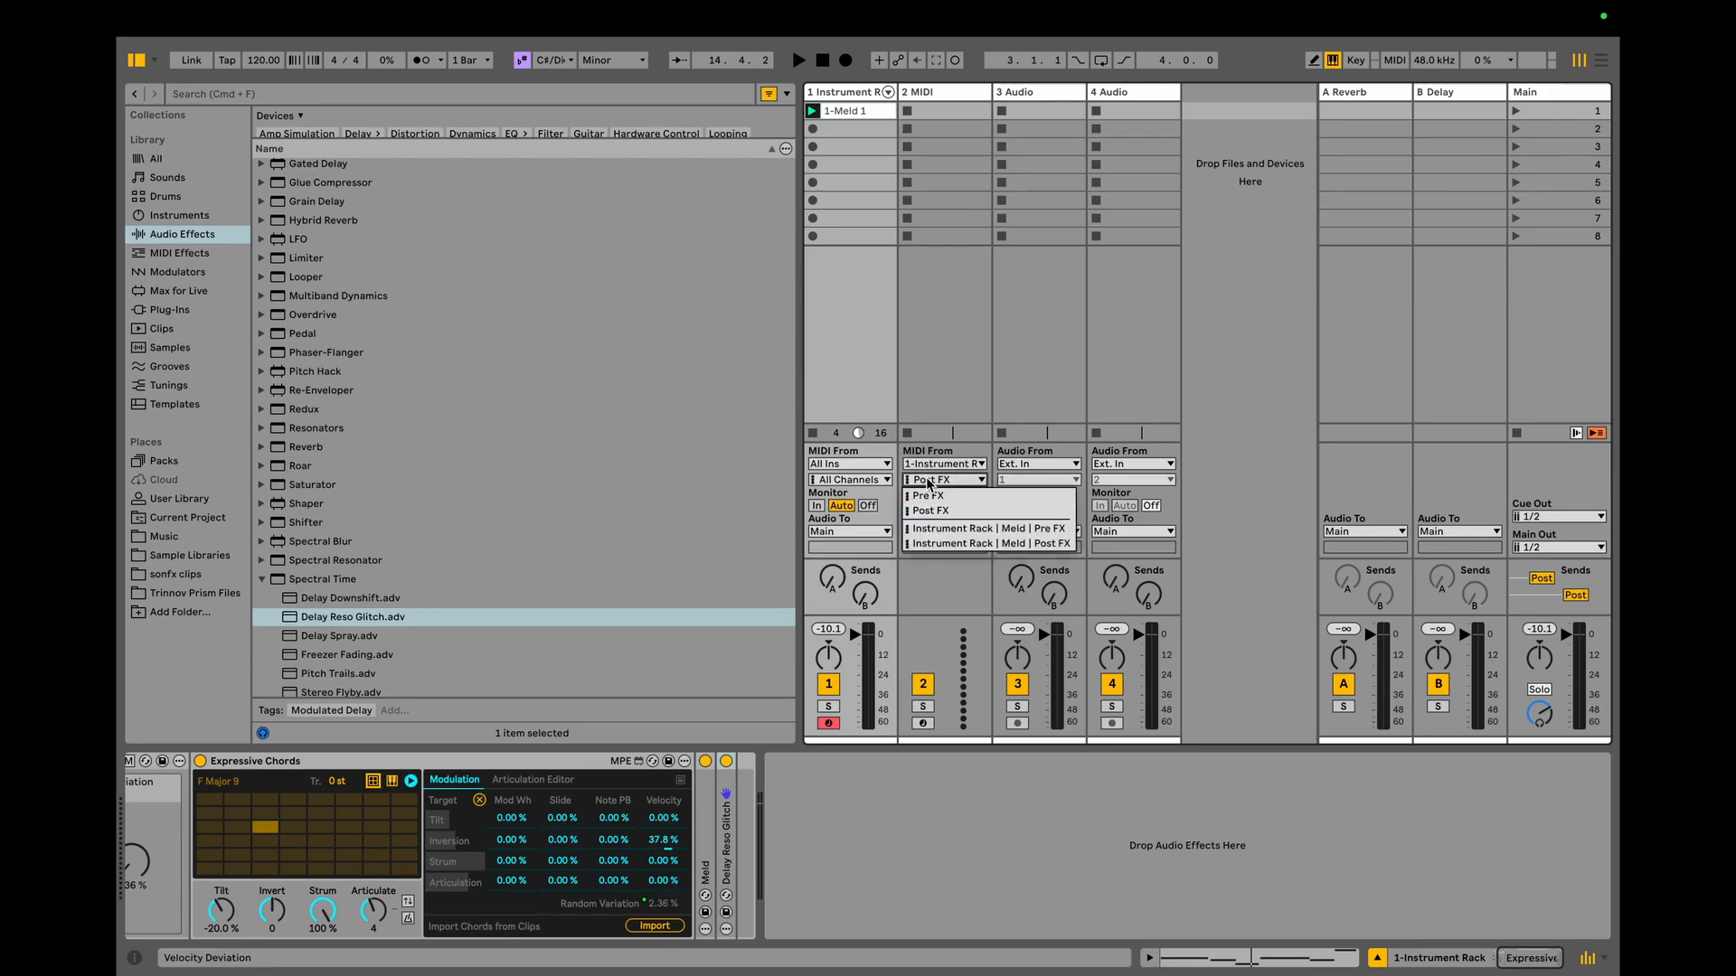
{"action": "left_click", "coordinate": [935, 544]}
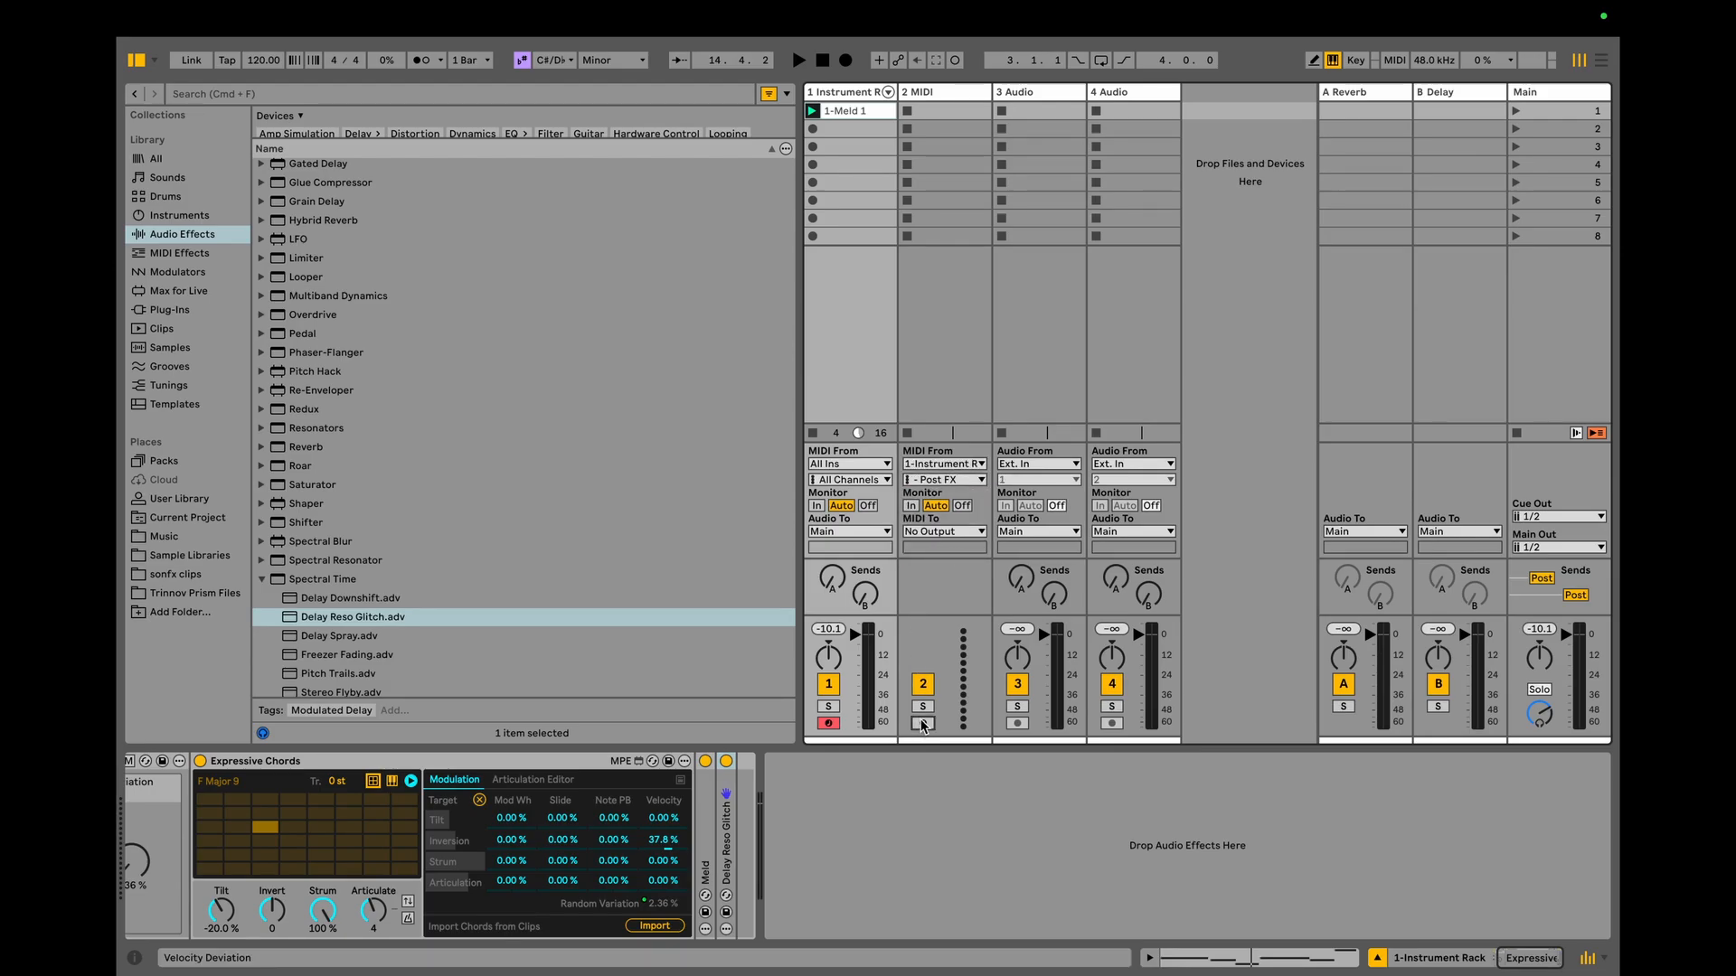
Record the generated chords into the first clip slot of the 2 MIDI track, and set that track's MIDI input to No Input.
{"action": "left_click", "coordinate": [923, 723]}
{"action": "left_click", "coordinate": [907, 111]}
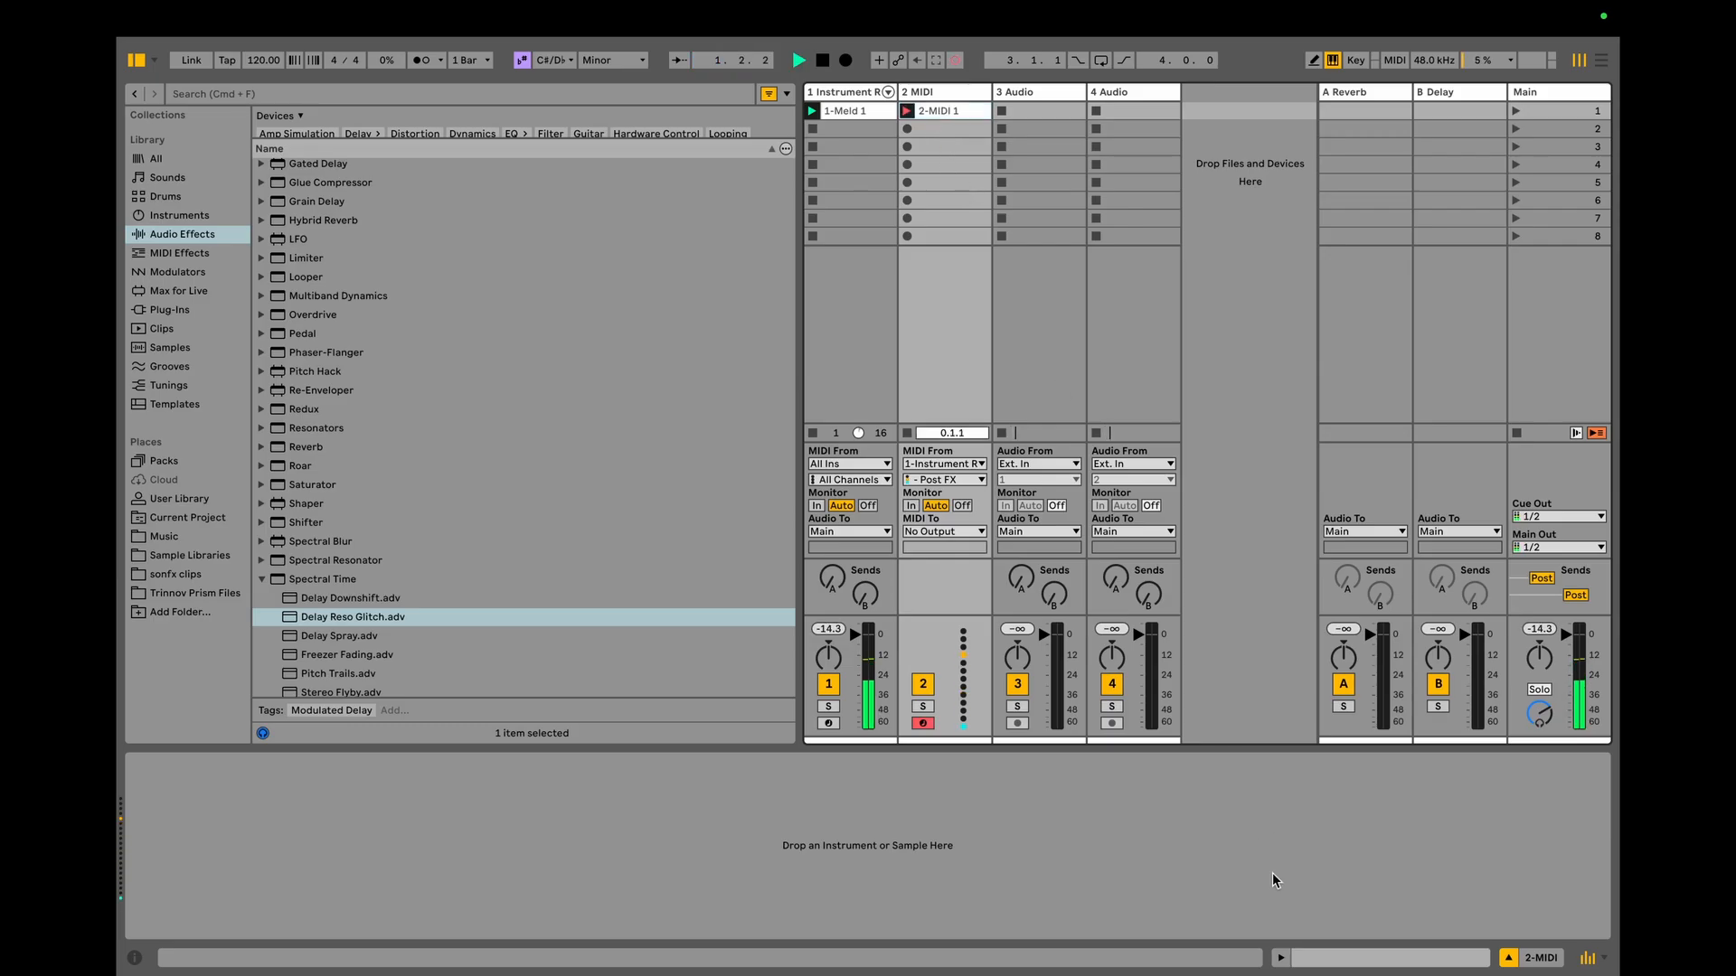
{"action": "left_click", "coordinate": [1316, 960]}
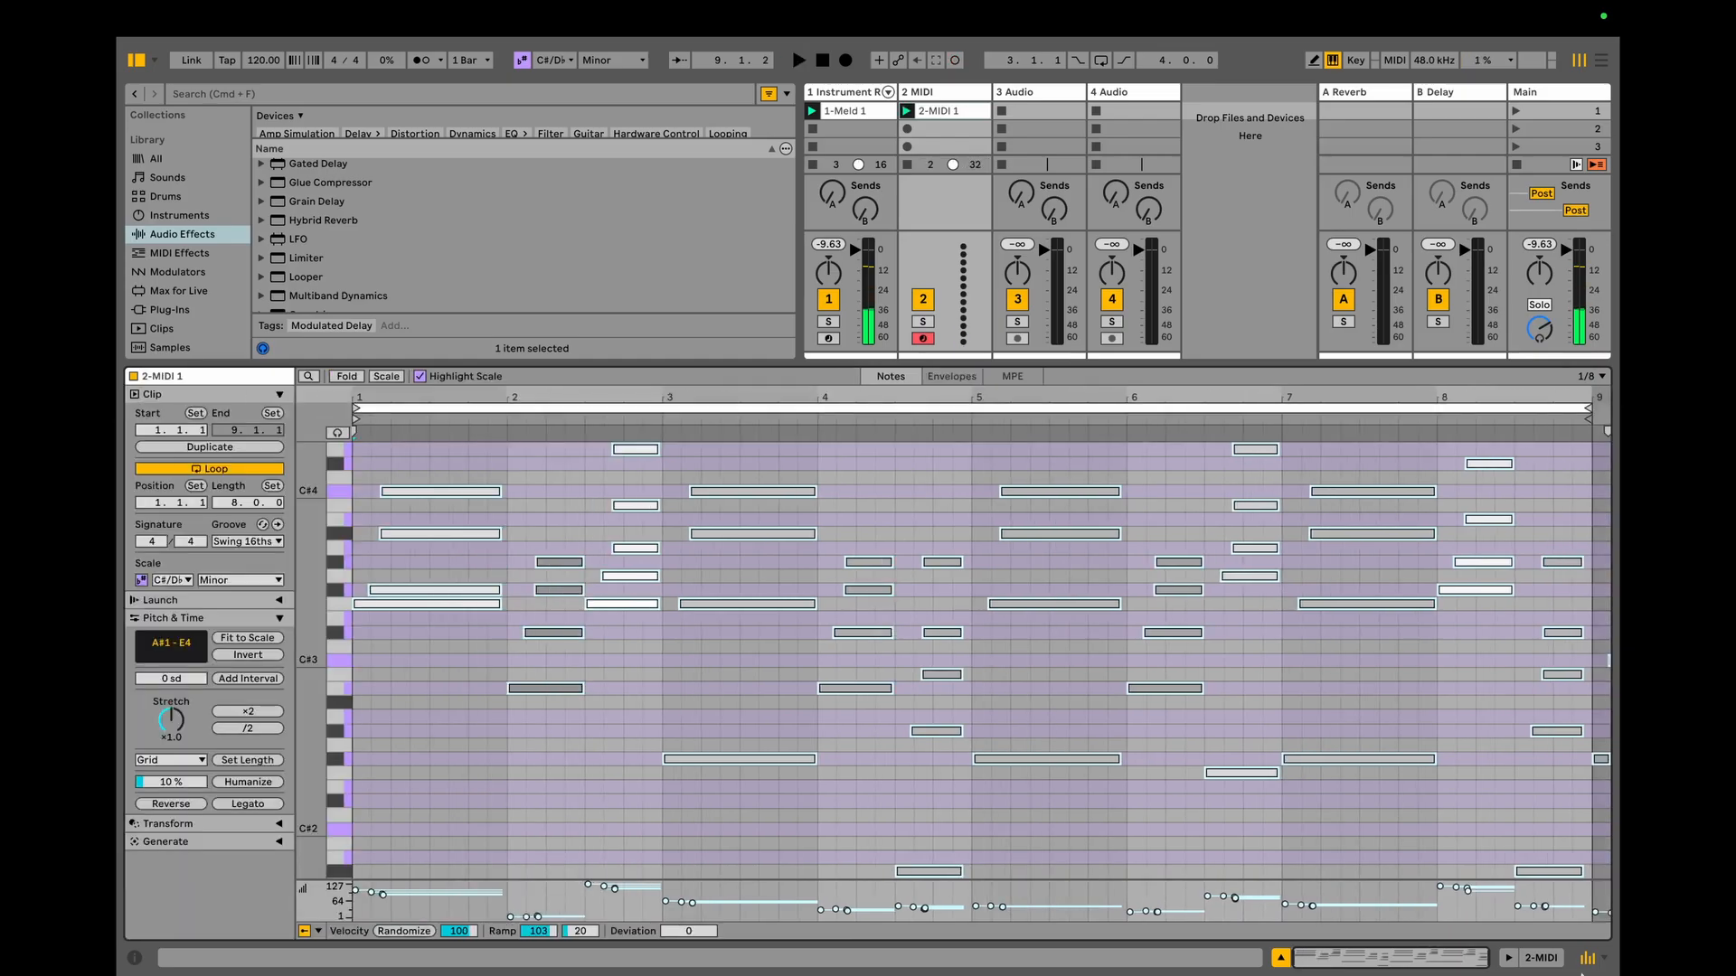
{"action": "left_click", "coordinate": [1539, 954]}
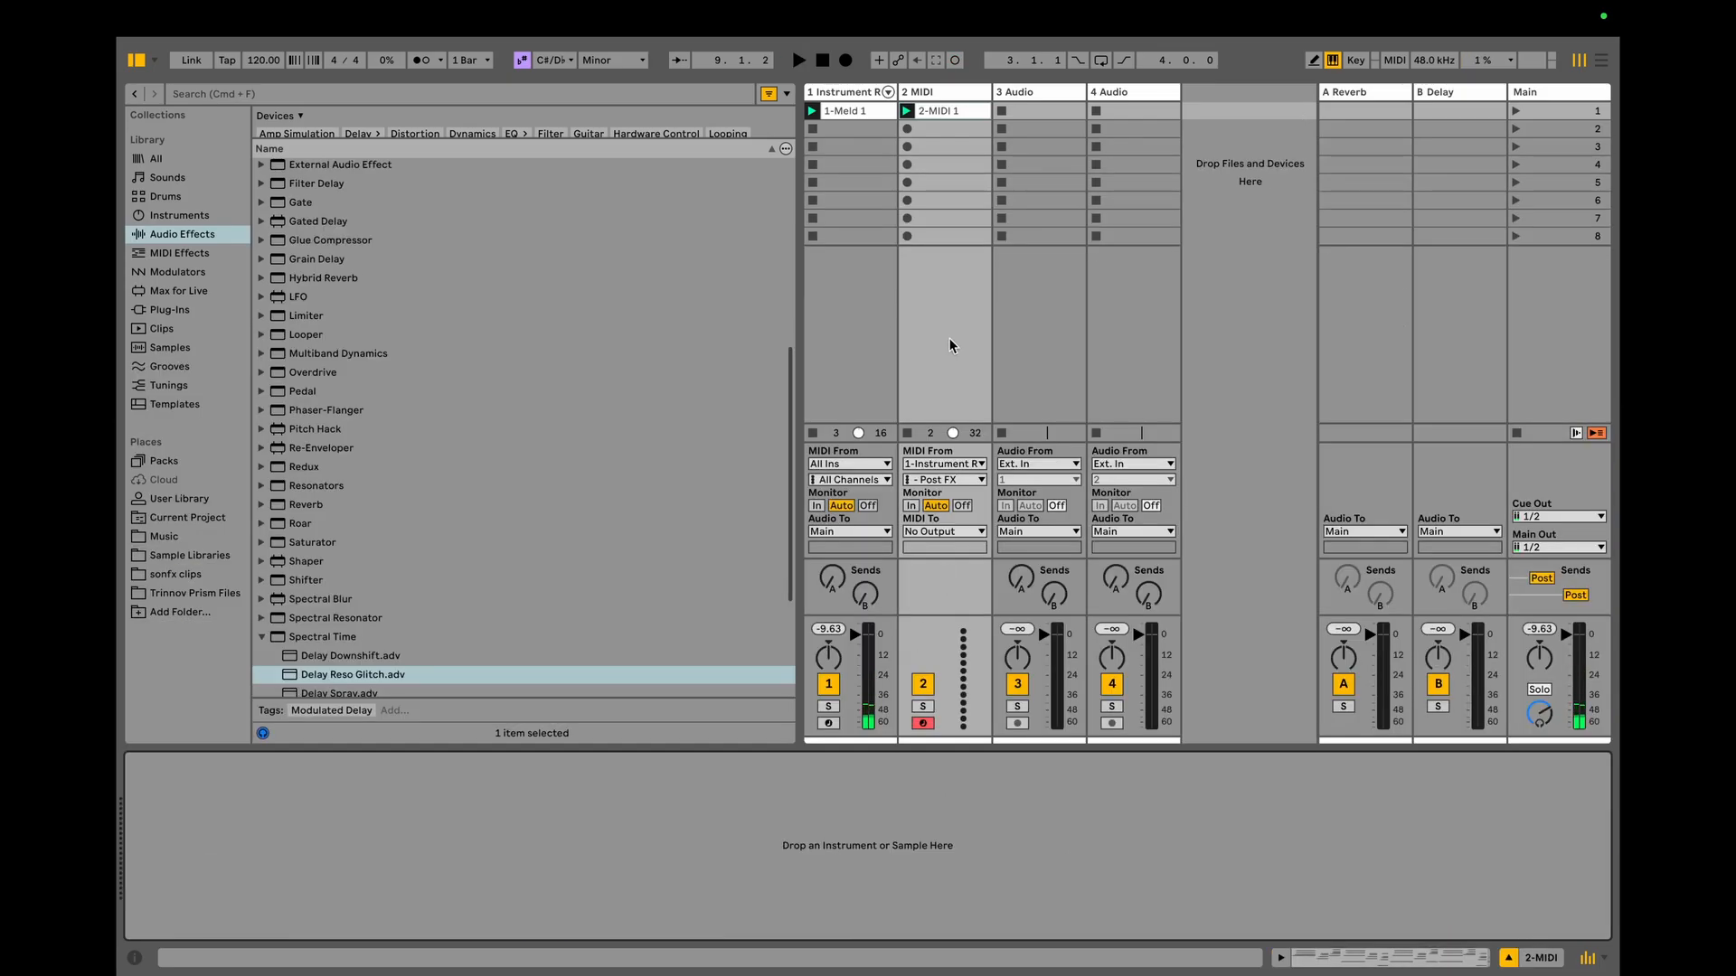
{"action": "left_click", "coordinate": [939, 466]}
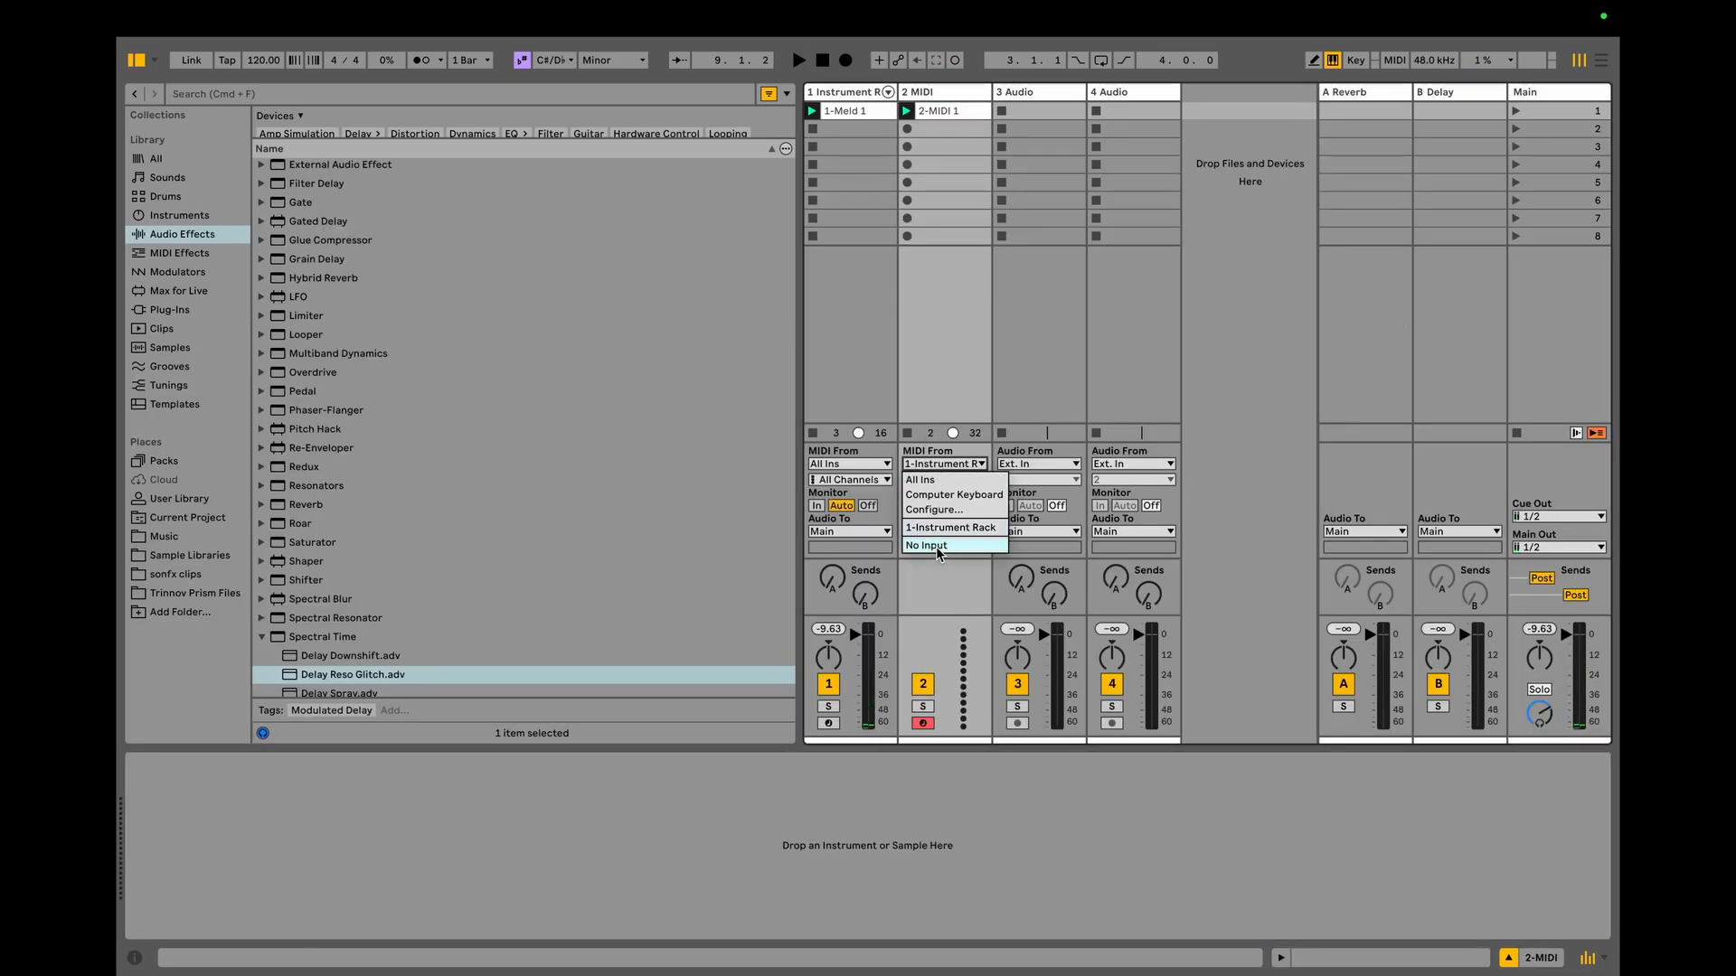
{"action": "left_click", "coordinate": [940, 548]}
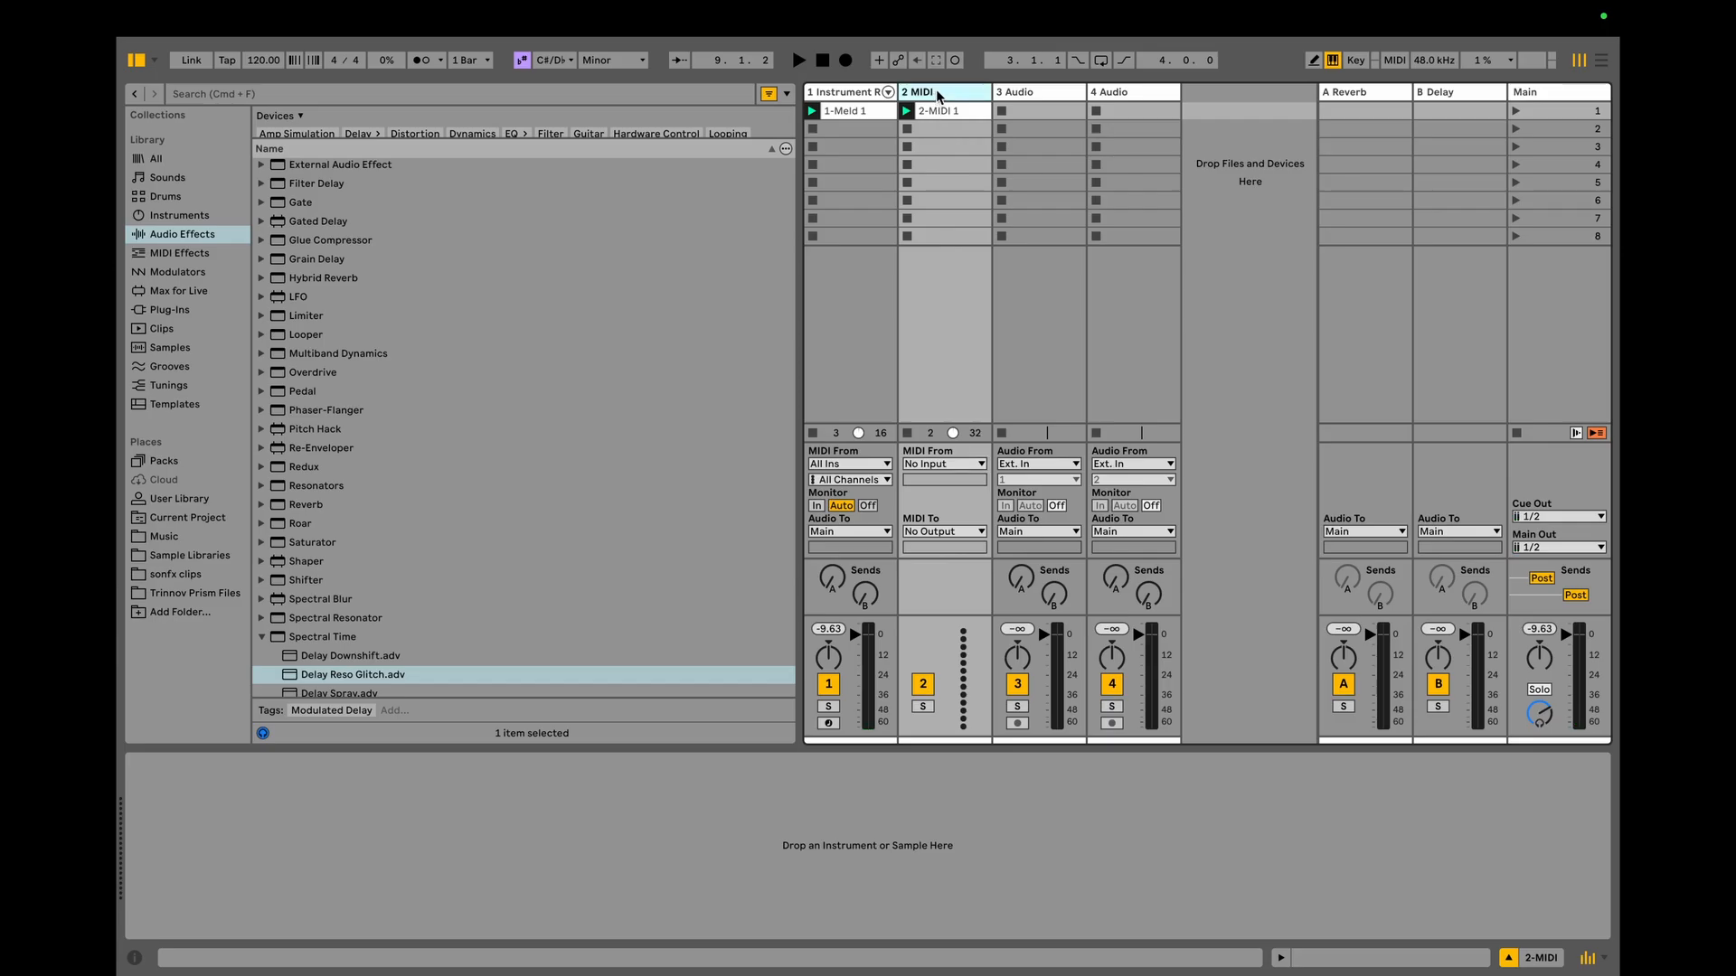
Search the library for Meld and load the instrument onto the 2 MIDI track.
{"action": "key", "text": "super+f"}
{"action": "type", "text": "mneld"}
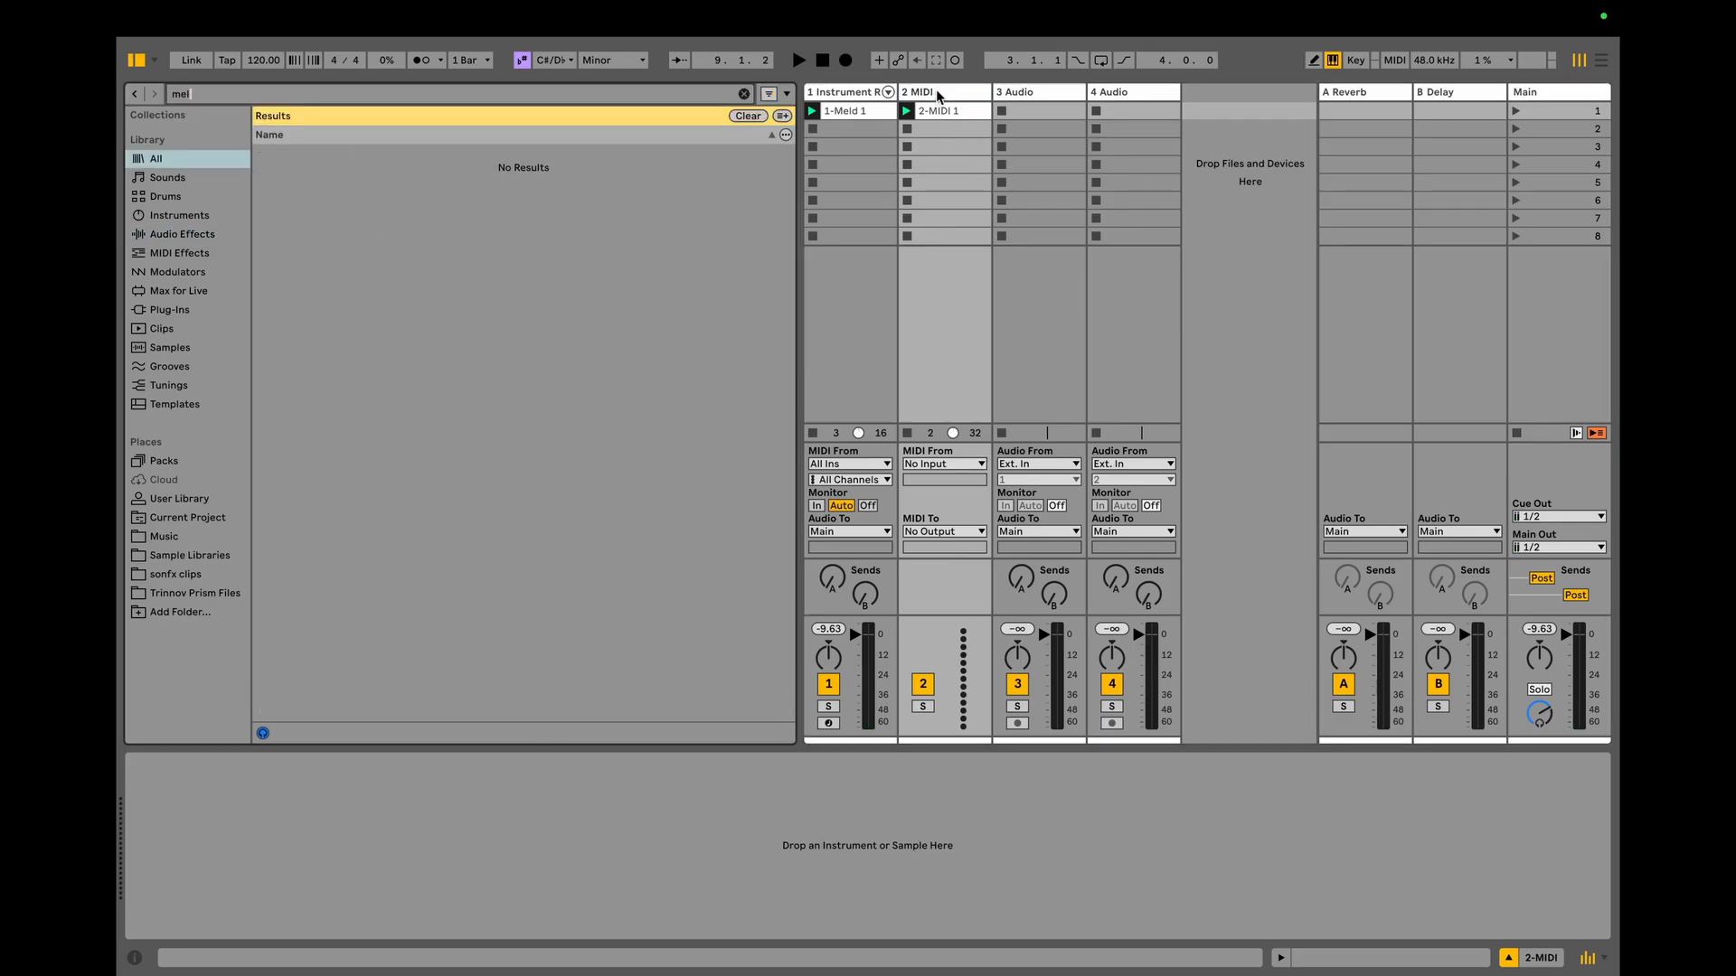
{"action": "type", "text": "d"}
{"action": "key", "text": "Down"}
{"action": "key", "text": "Return"}
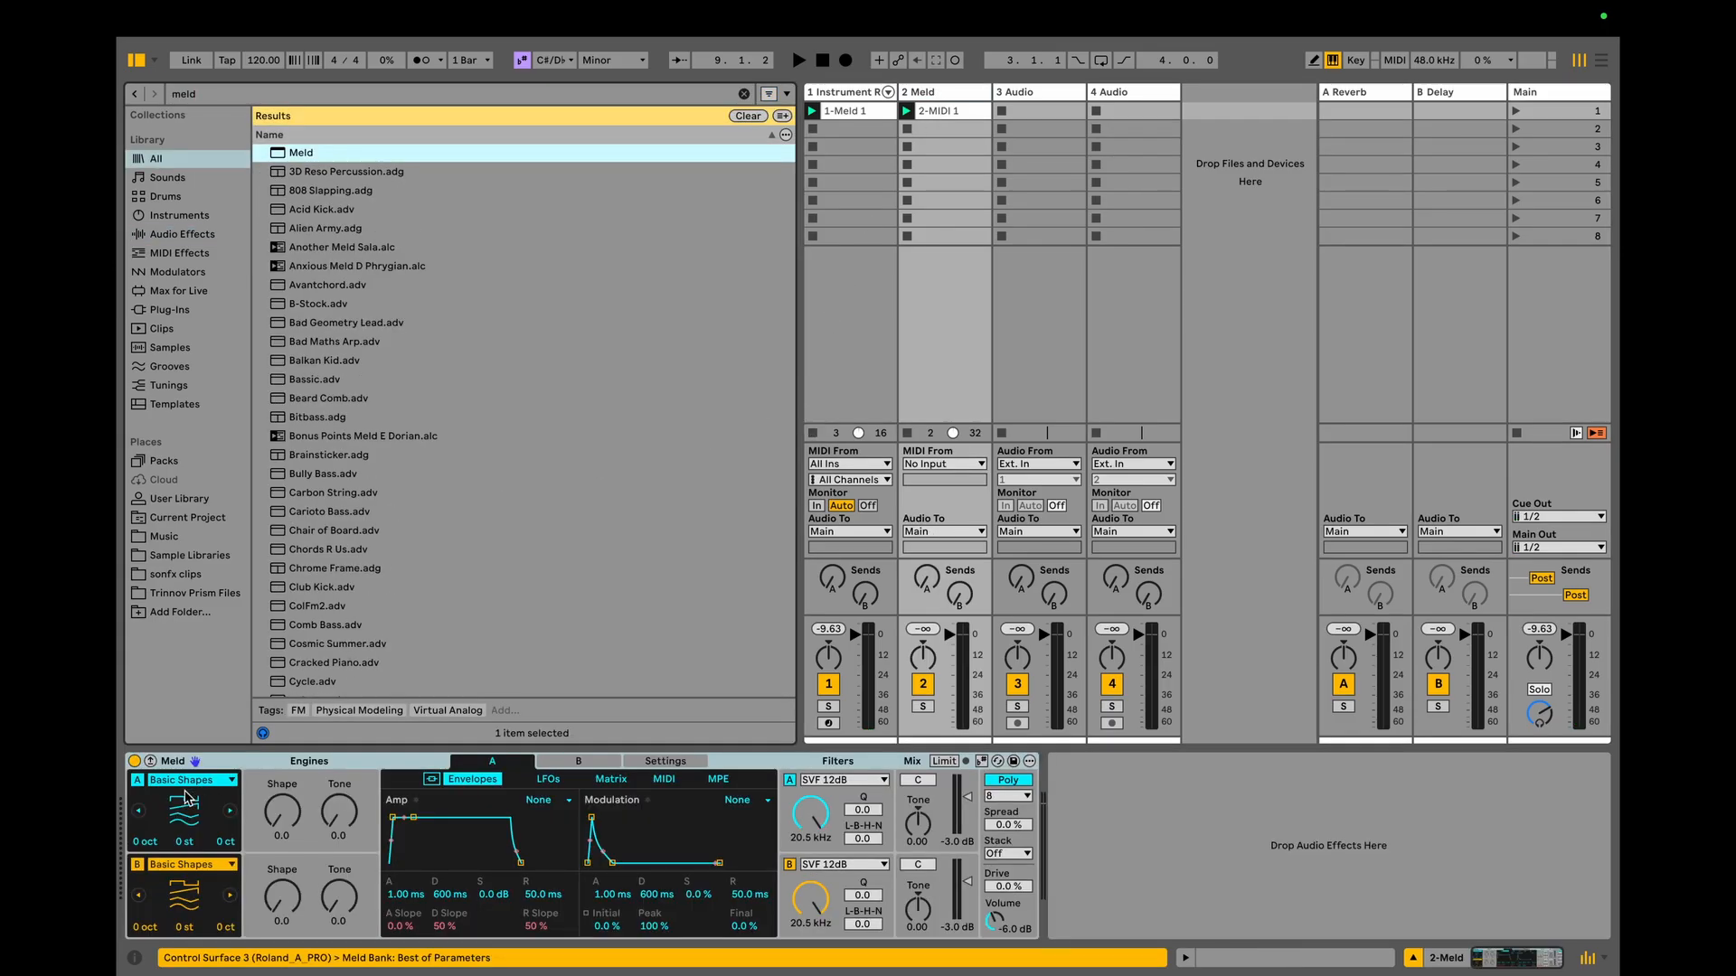
Turn off Meld's engine B, set engine A to Sub with Mono Legato voicing, and solo the track.
{"action": "left_click", "coordinate": [137, 866]}
{"action": "left_click", "coordinate": [230, 783]}
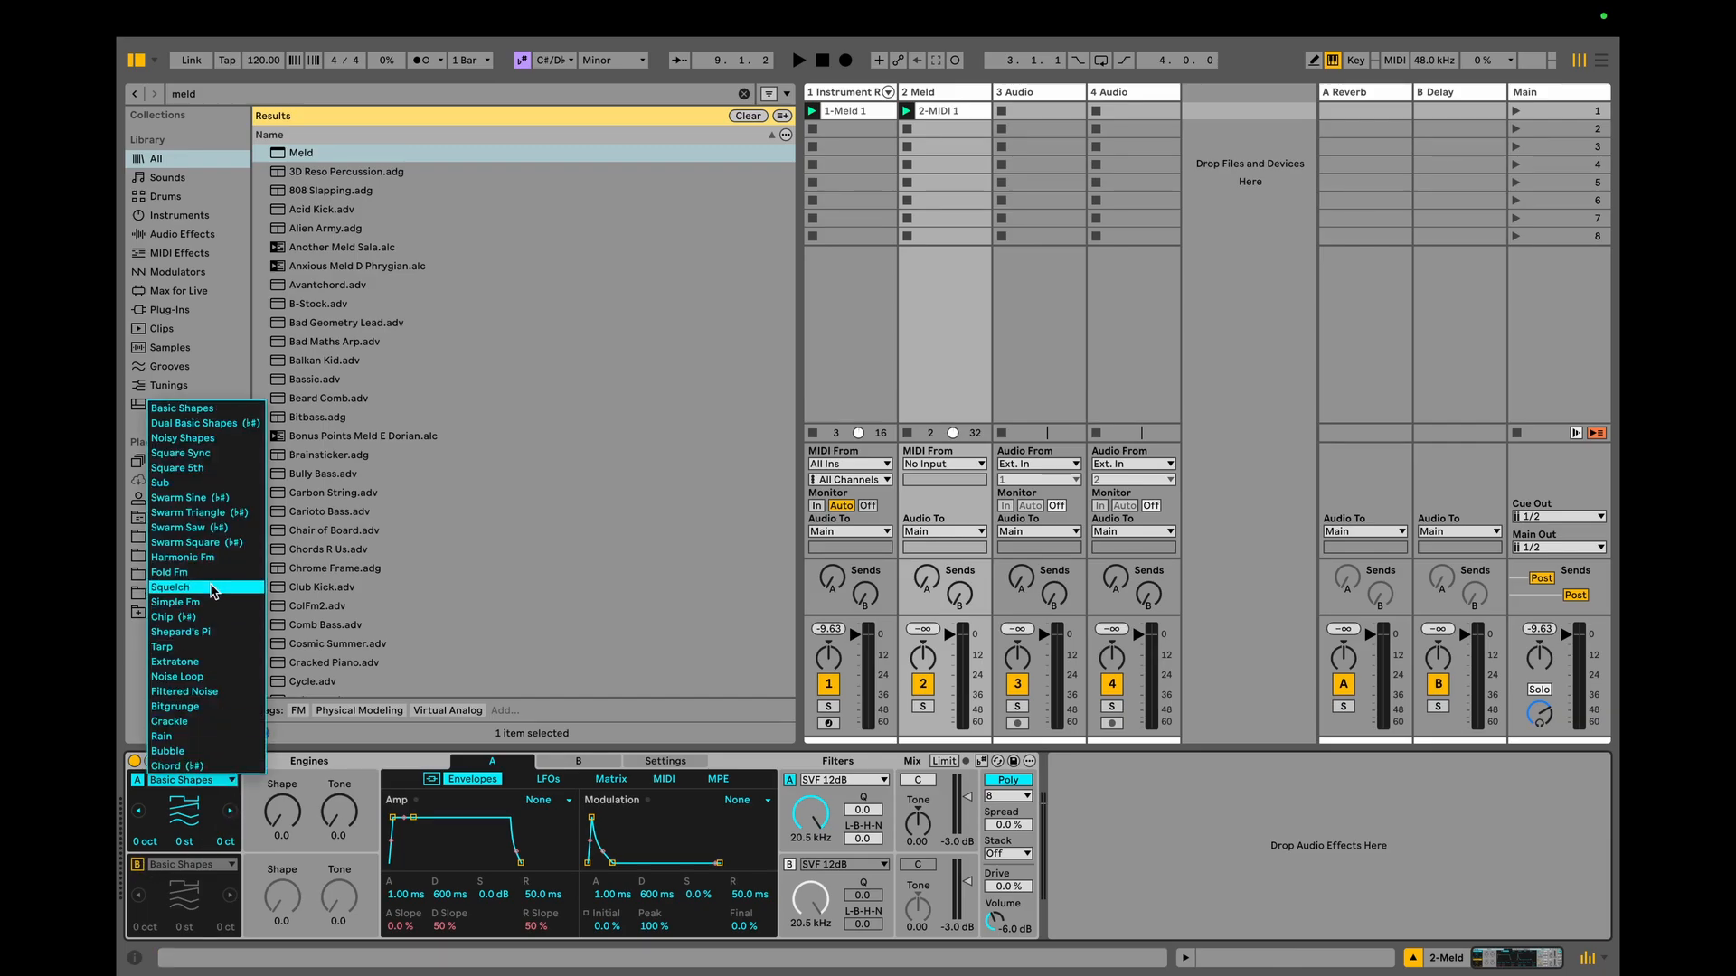
{"action": "left_click", "coordinate": [178, 484]}
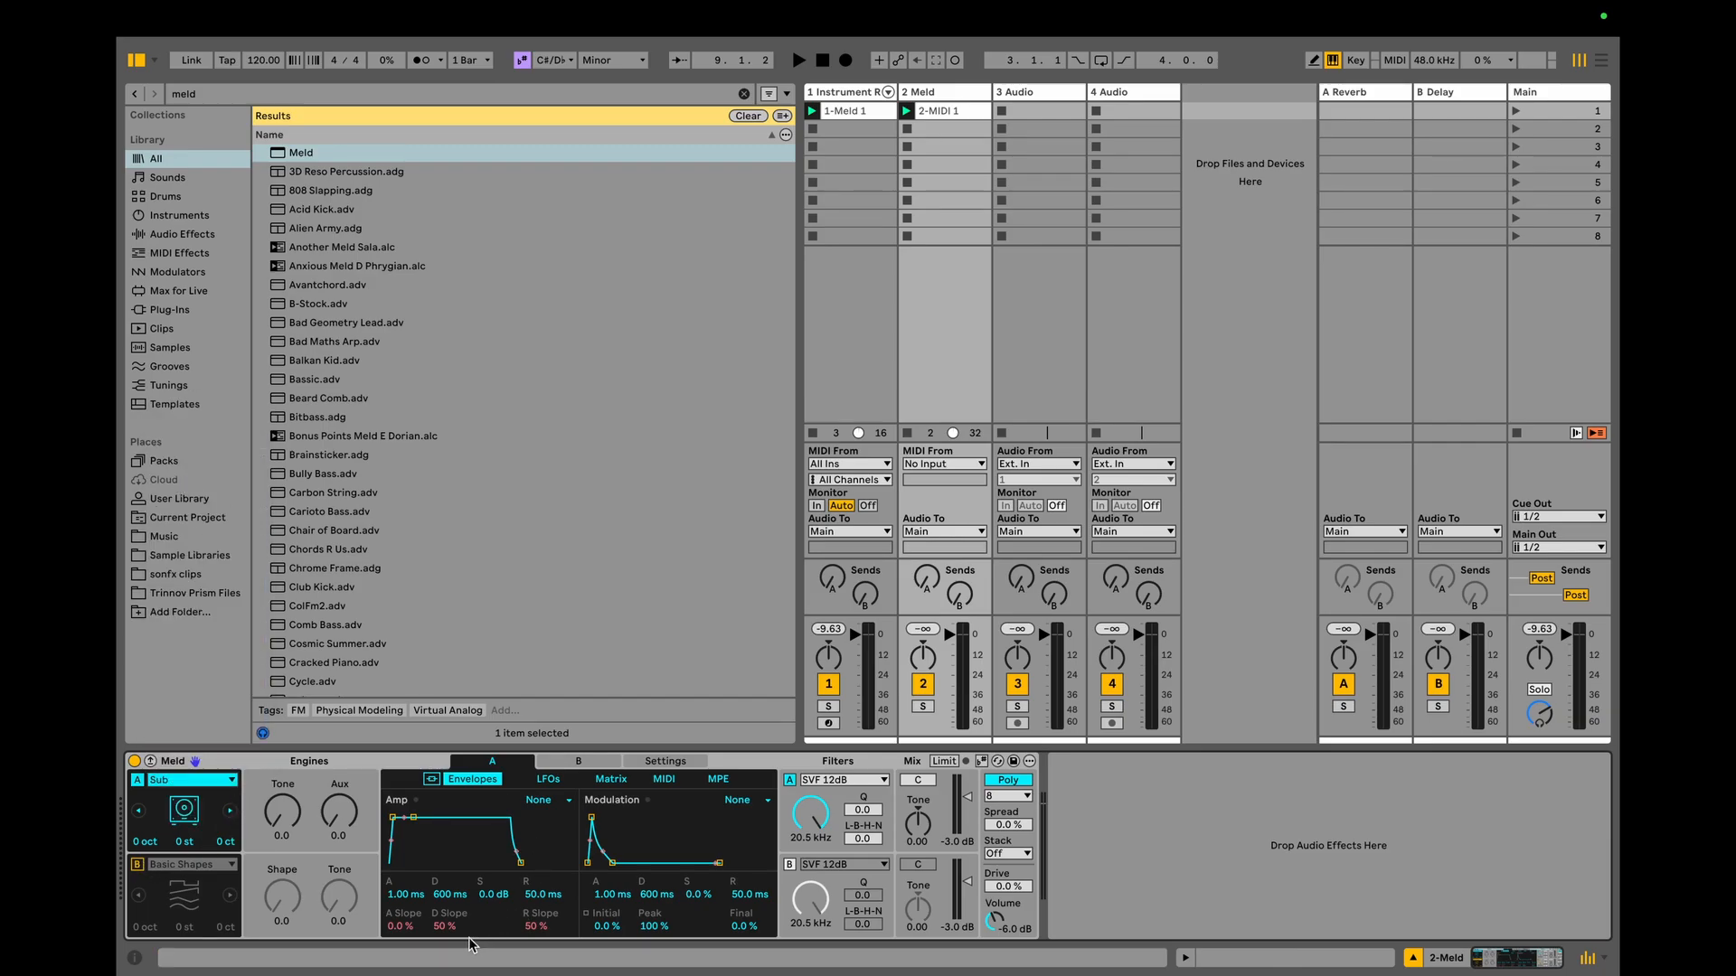
{"action": "left_click", "coordinate": [1009, 793]}
{"action": "left_click", "coordinate": [1008, 782]}
{"action": "left_click", "coordinate": [923, 706]}
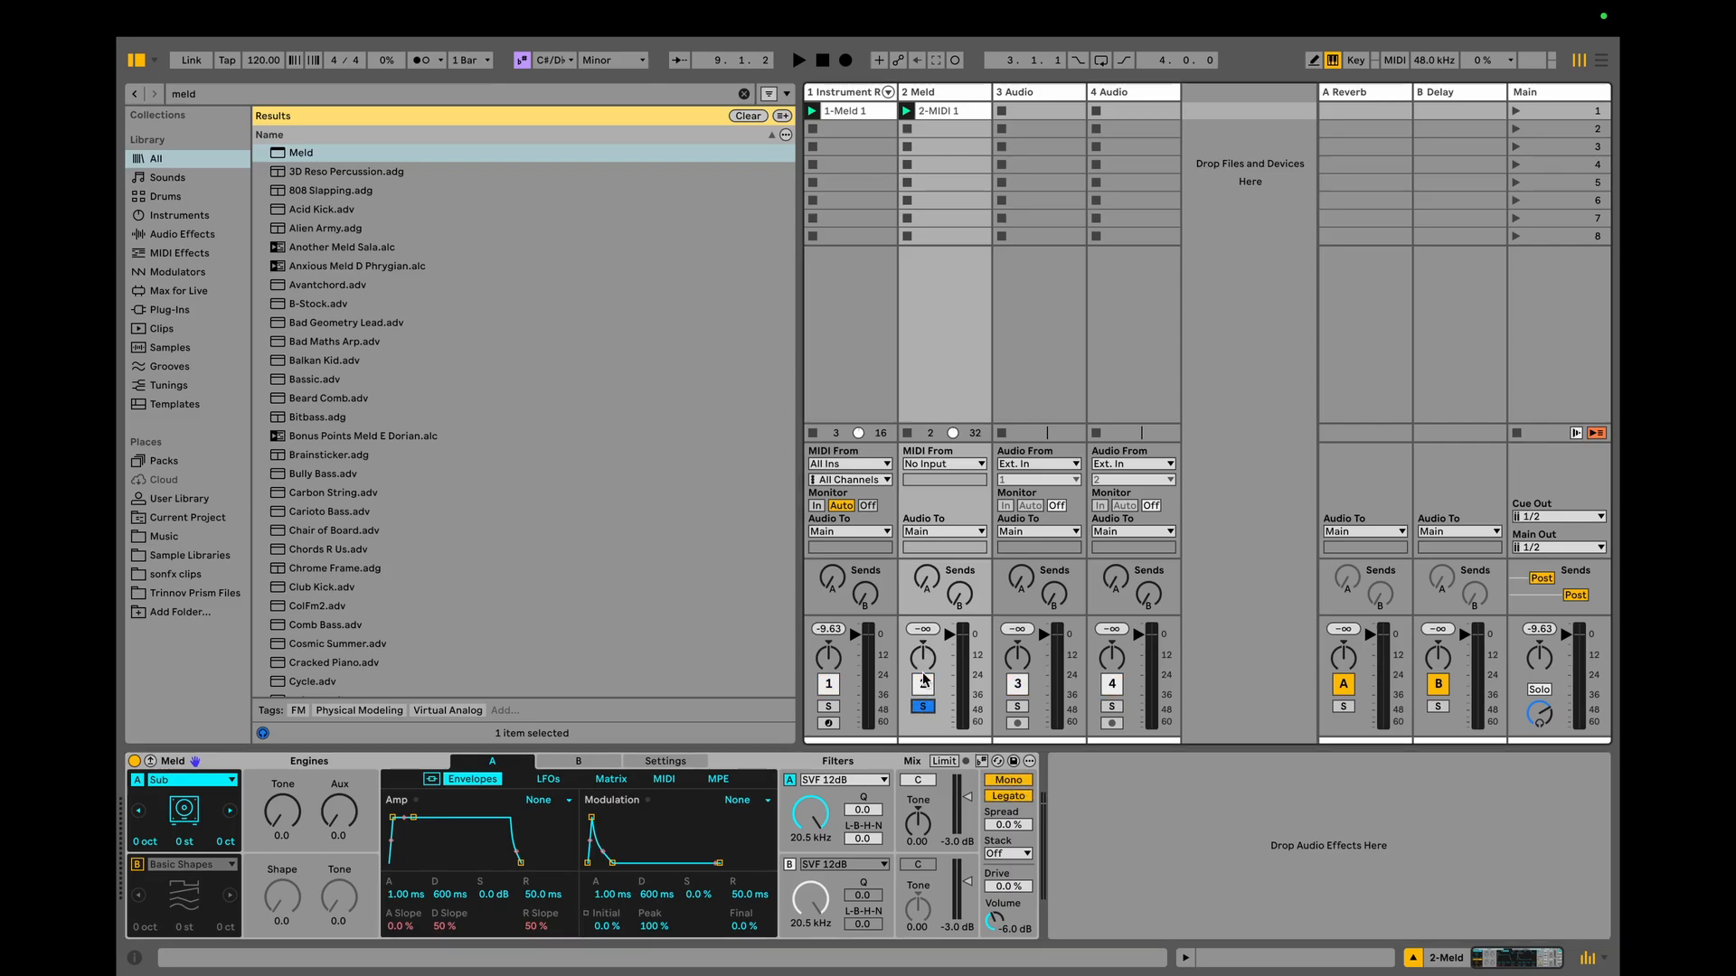
Launch the recorded clip and raise the Sub engine's Aux to 100.
{"action": "left_click", "coordinate": [905, 111]}
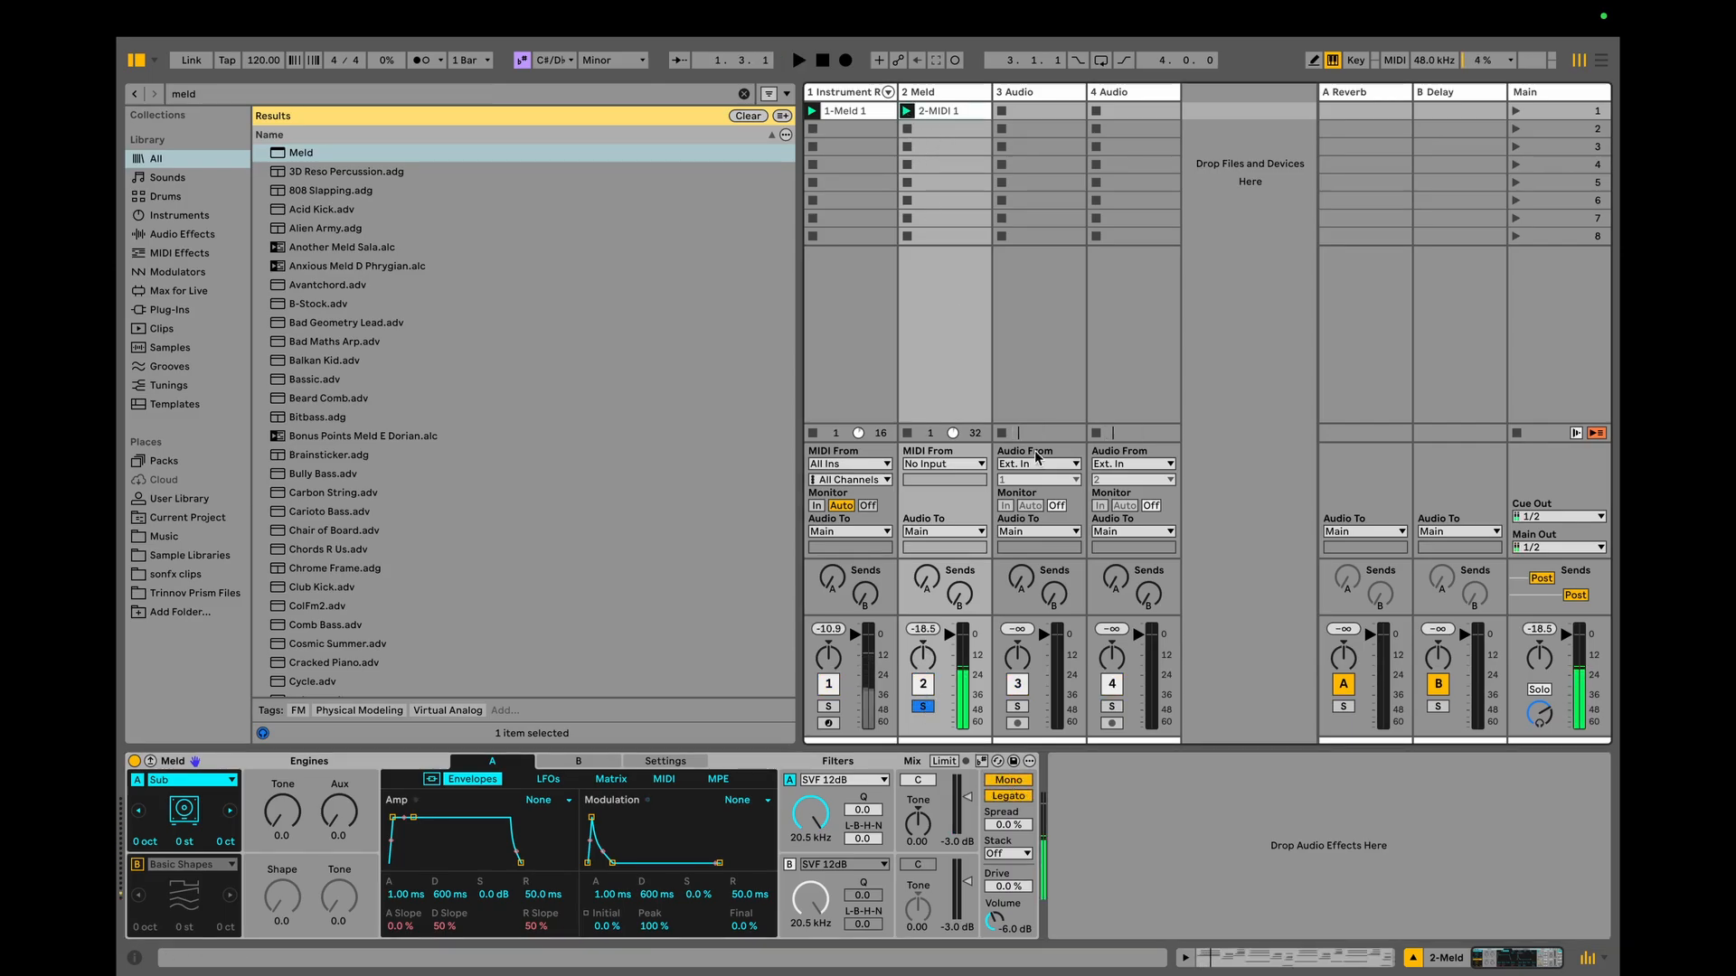
{"action": "left_click_drag", "start_coordinate": [339, 811], "coordinate": [339, 768]}
{"action": "key", "text": "space"}
Search the library for EQ Eight and add it after Meld.
{"action": "key", "text": "super+f"}
{"action": "type", "text": "eq"}
{"action": "key", "text": "Down"}
{"action": "key", "text": "Down"}
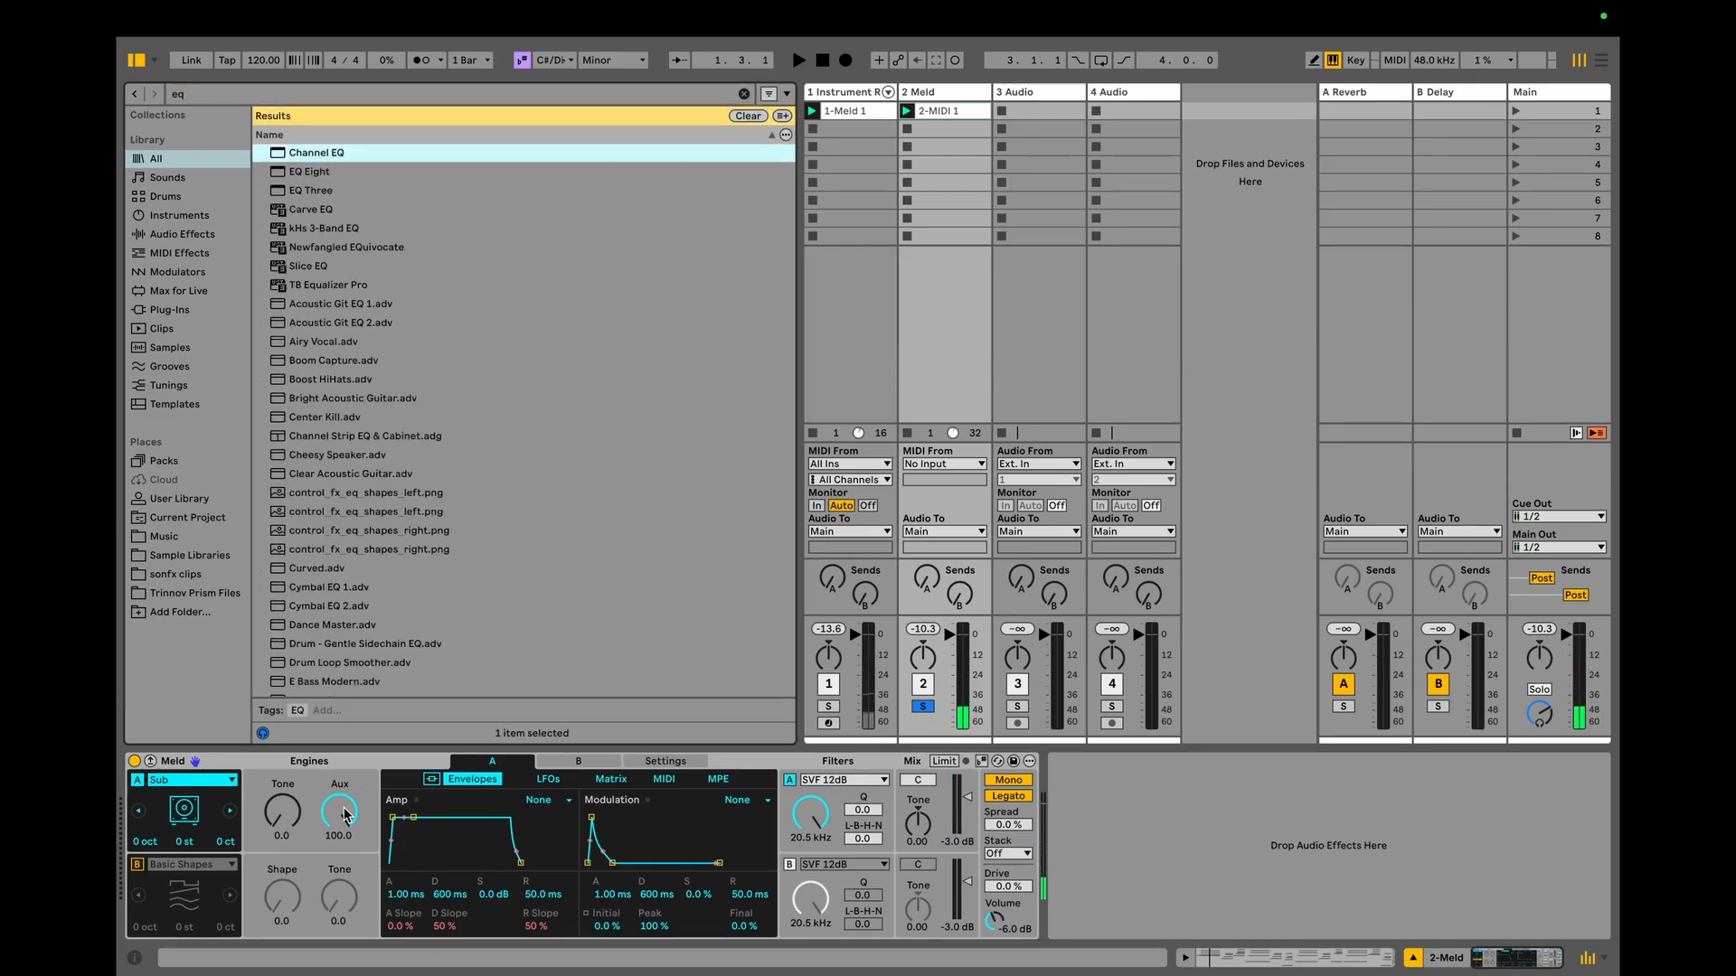
{"action": "key", "text": "Return"}
Set the Sub engine's Tone to 38.9 and its Amp envelope sustain to minus infinity while auditioning the clip.
{"action": "key", "text": "space"}
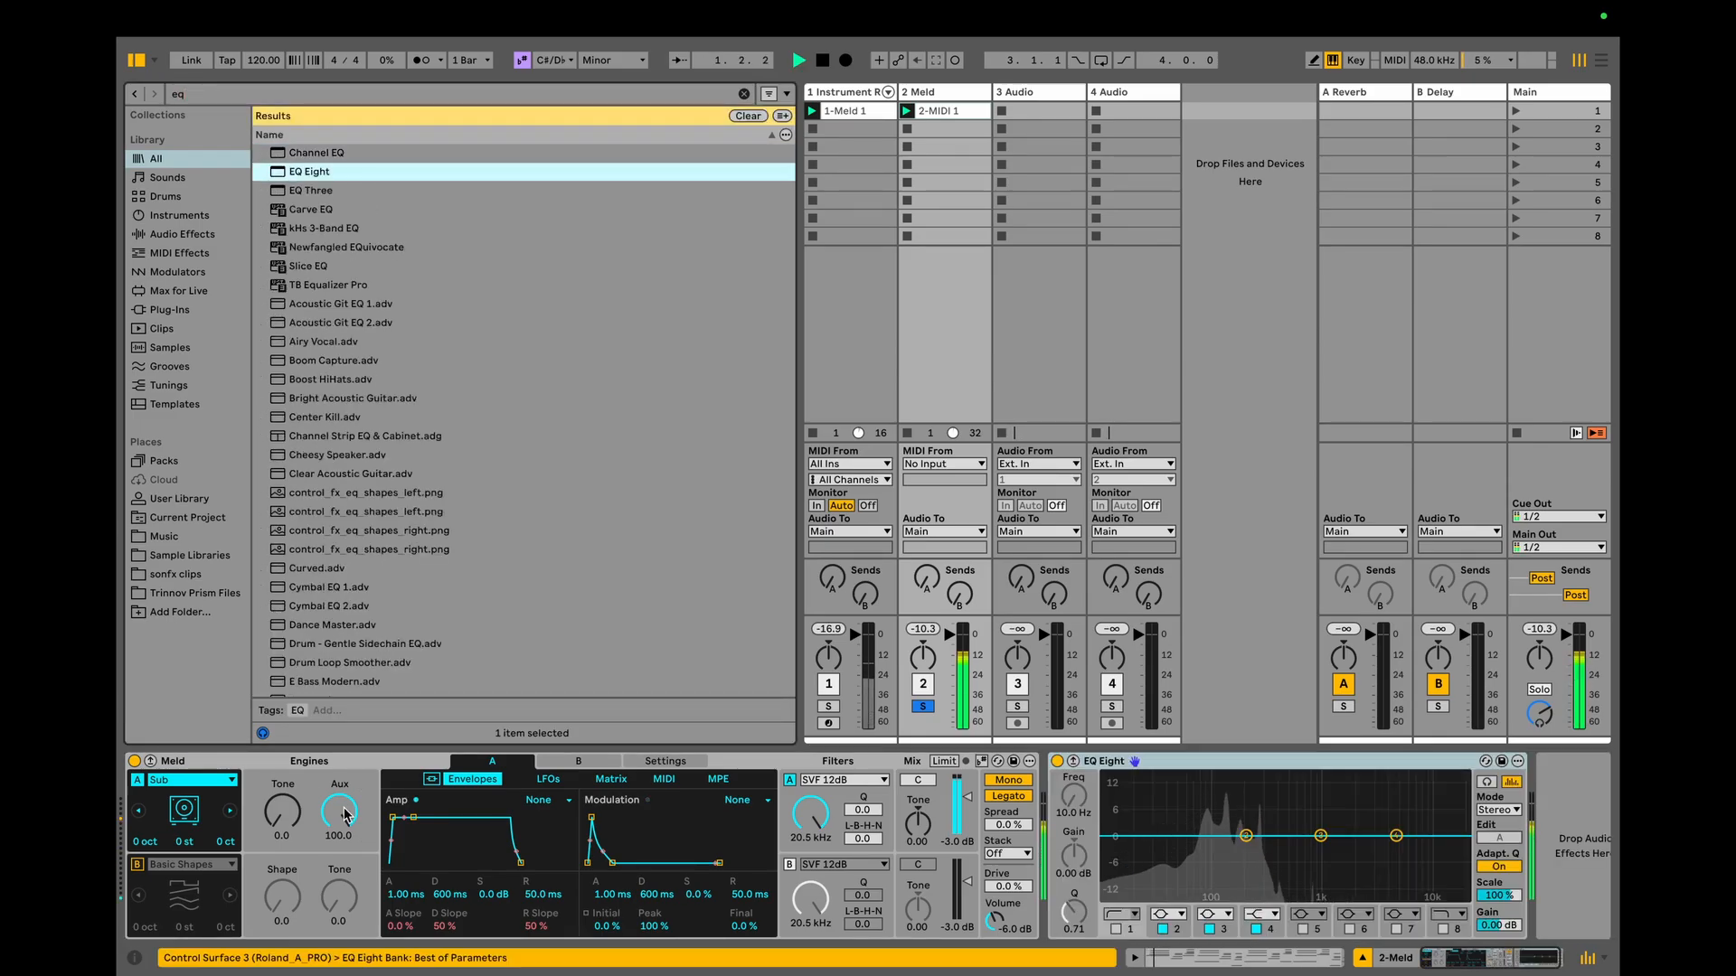
{"action": "key", "text": "space"}
{"action": "left_click_drag", "start_coordinate": [281, 816], "coordinate": [283, 779]}
{"action": "key", "text": "space"}
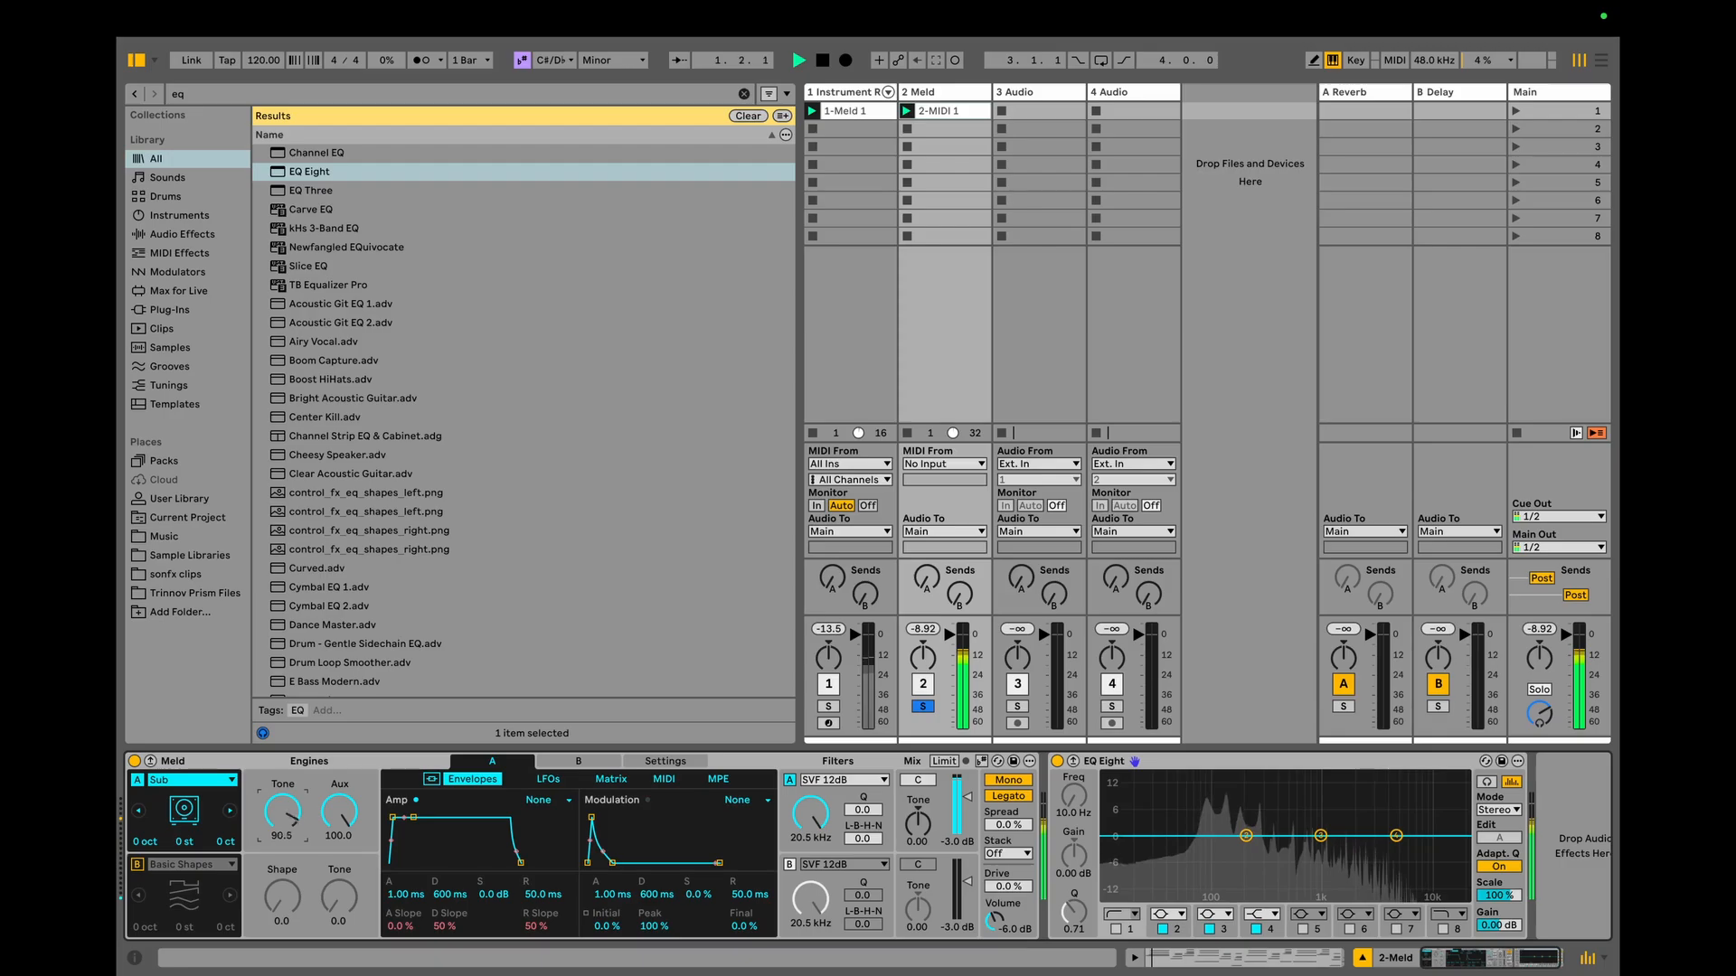
{"action": "left_click_drag", "start_coordinate": [492, 894], "coordinate": [488, 897]}
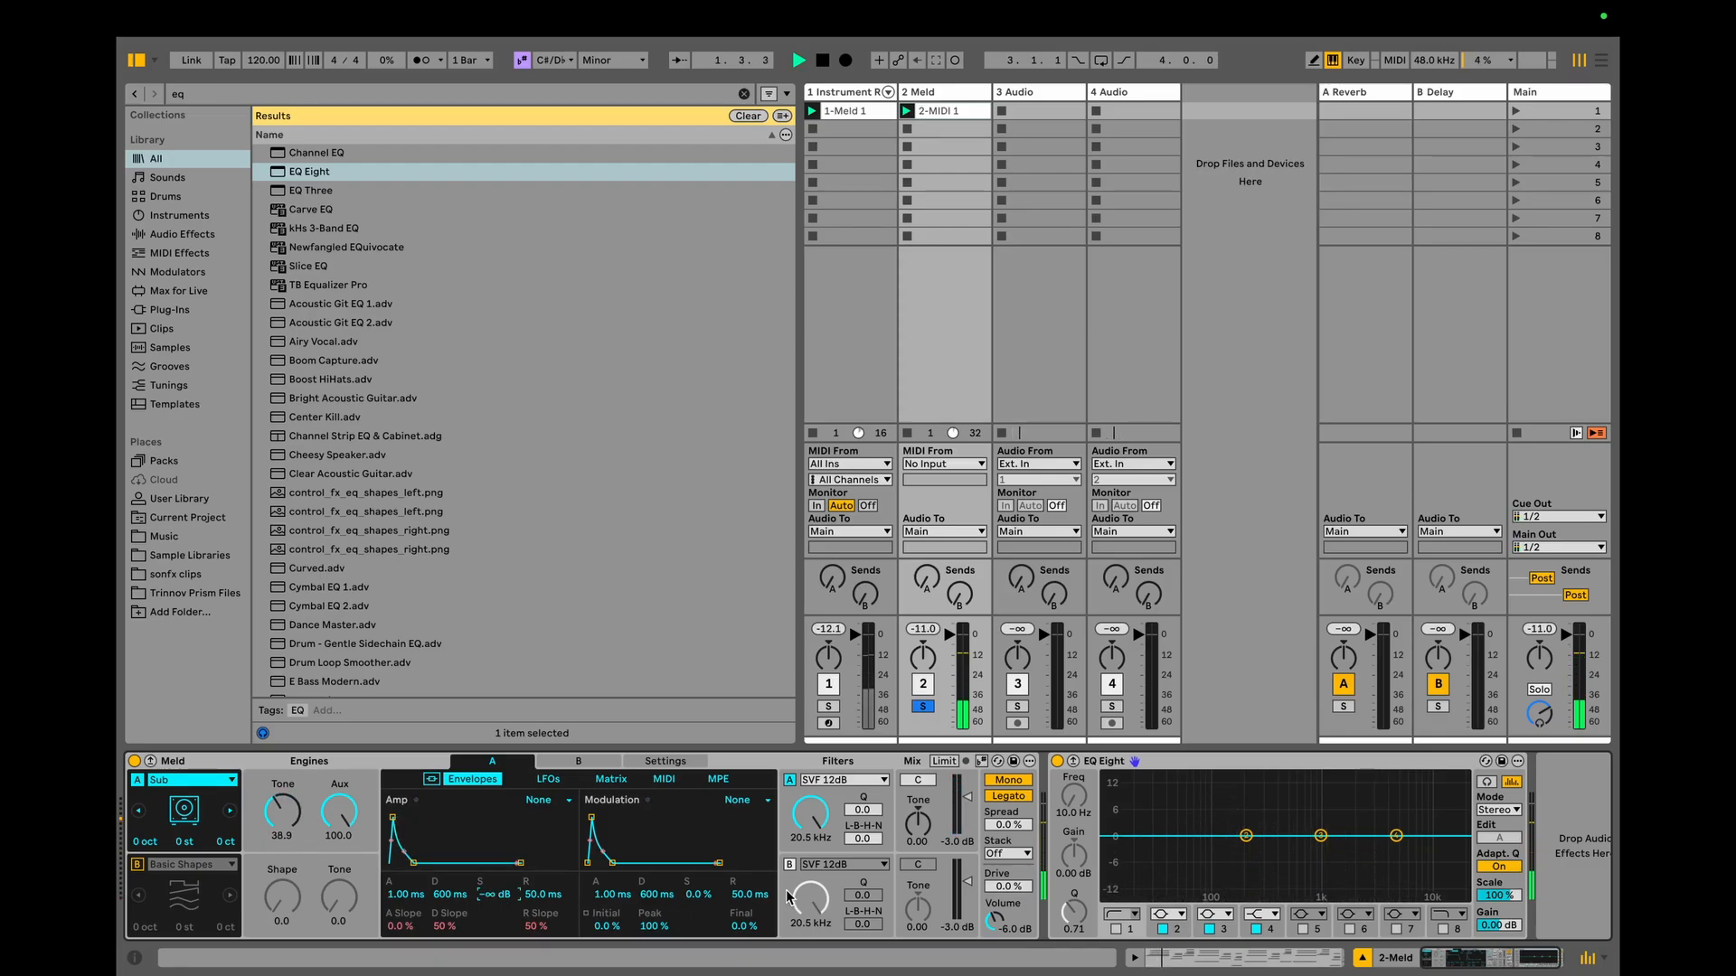
Set Meld's engine A glide time to 4.88 ms and its Drive to 14 %, auditioning the bass with and without solo.
{"action": "left_click", "coordinate": [666, 761]}
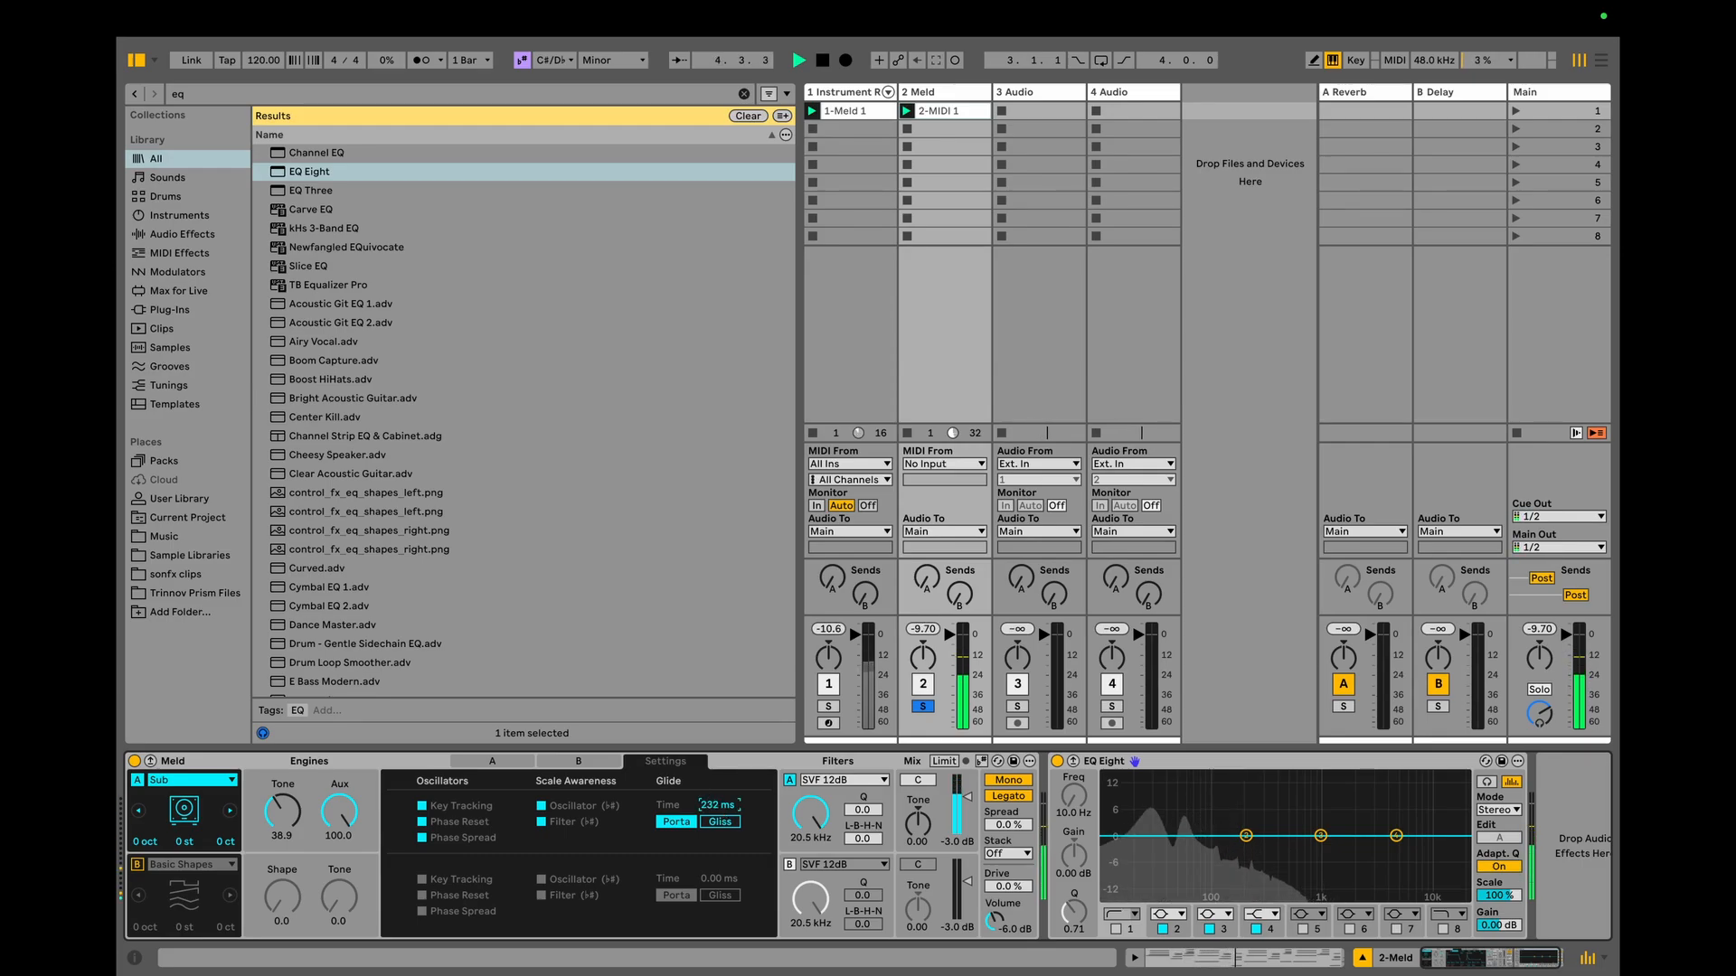
{"action": "left_click", "coordinate": [923, 707]}
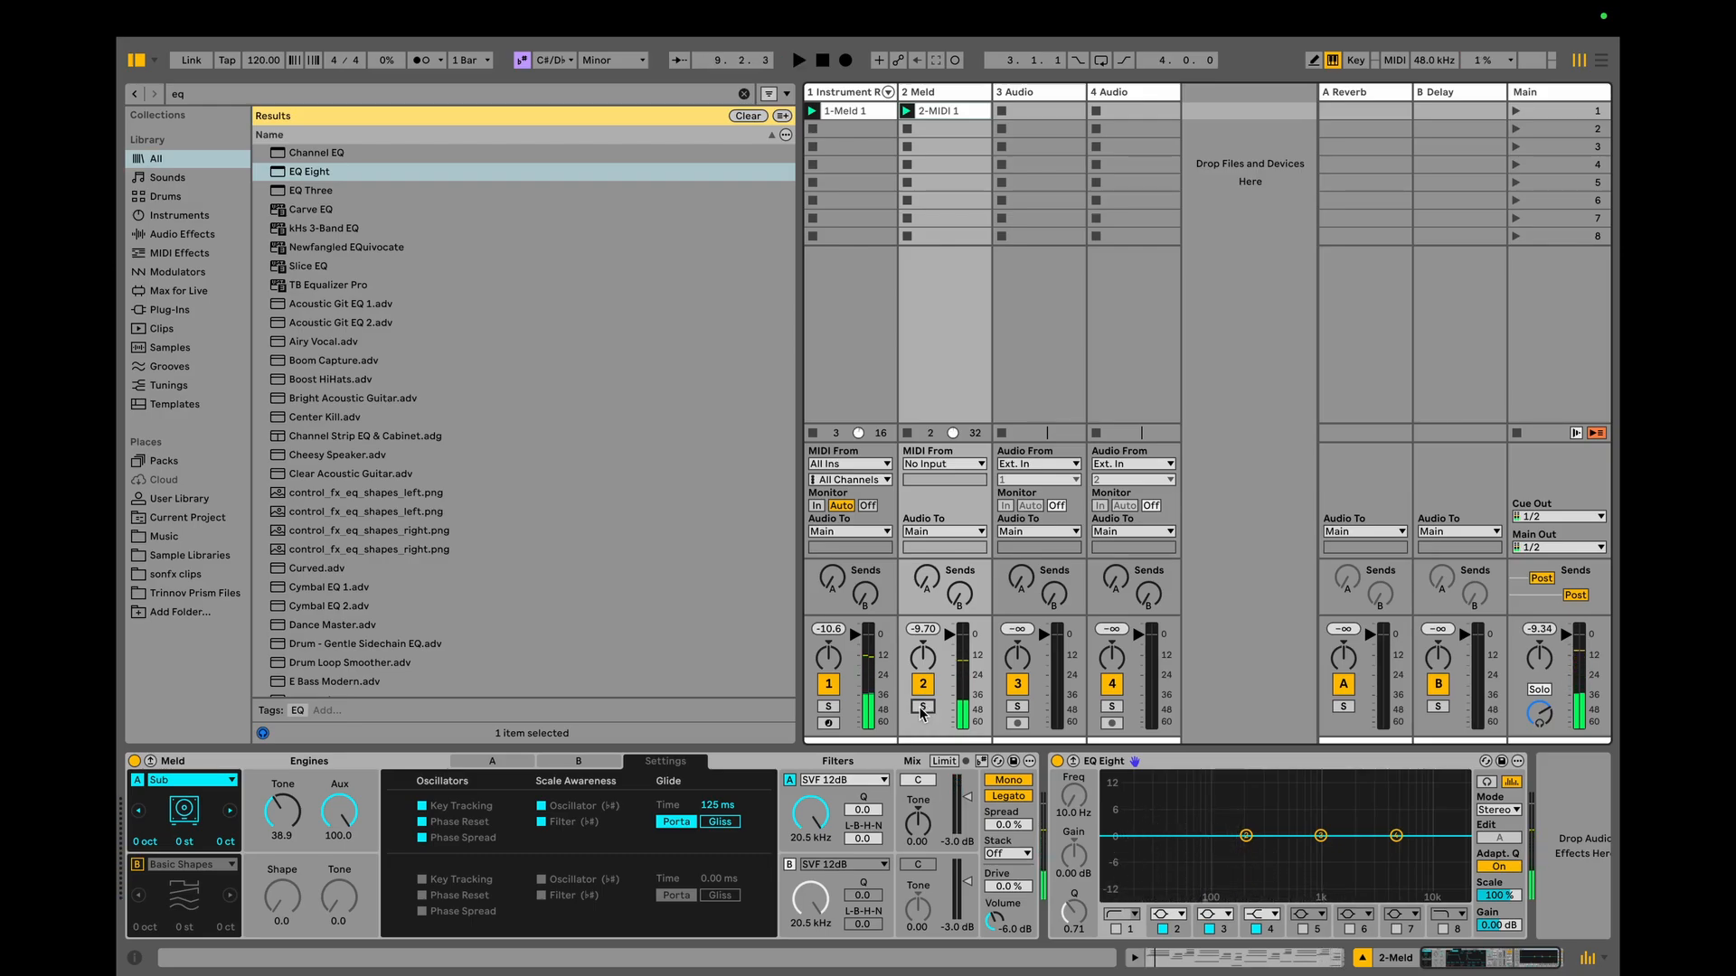
{"action": "left_click_drag", "start_coordinate": [714, 808], "coordinate": [715, 882]}
{"action": "key", "text": "space"}
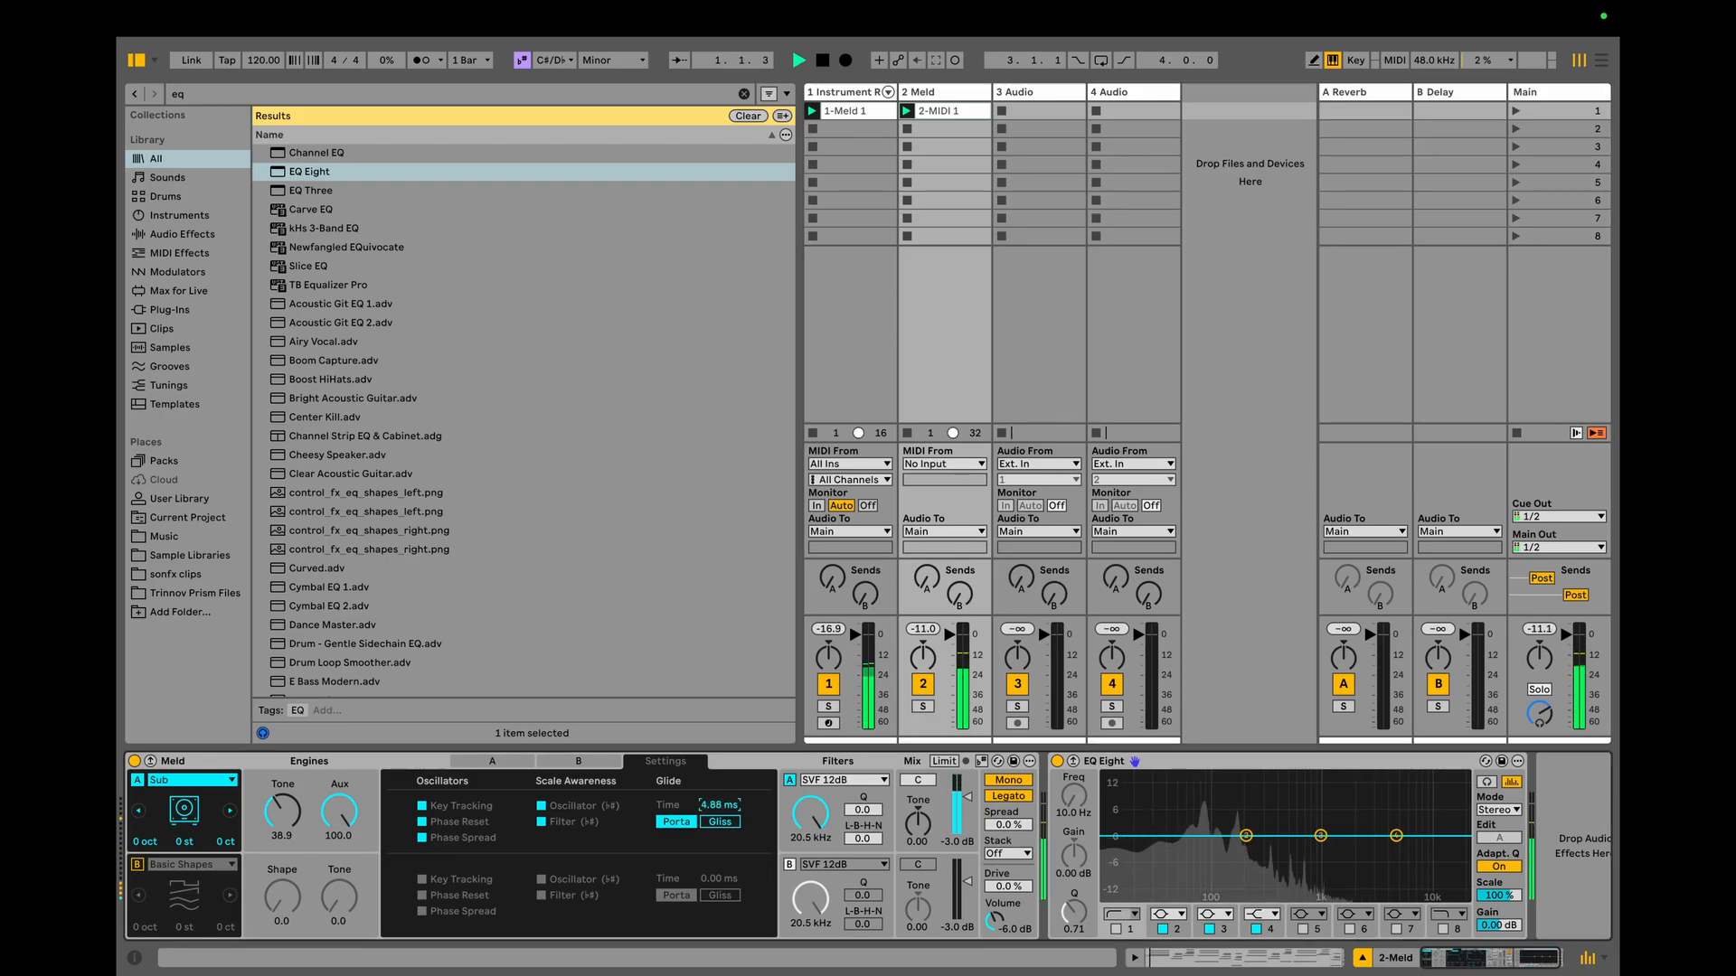
{"action": "left_click", "coordinate": [923, 709]}
{"action": "left_click_drag", "start_coordinate": [1022, 893], "coordinate": [1014, 888]}
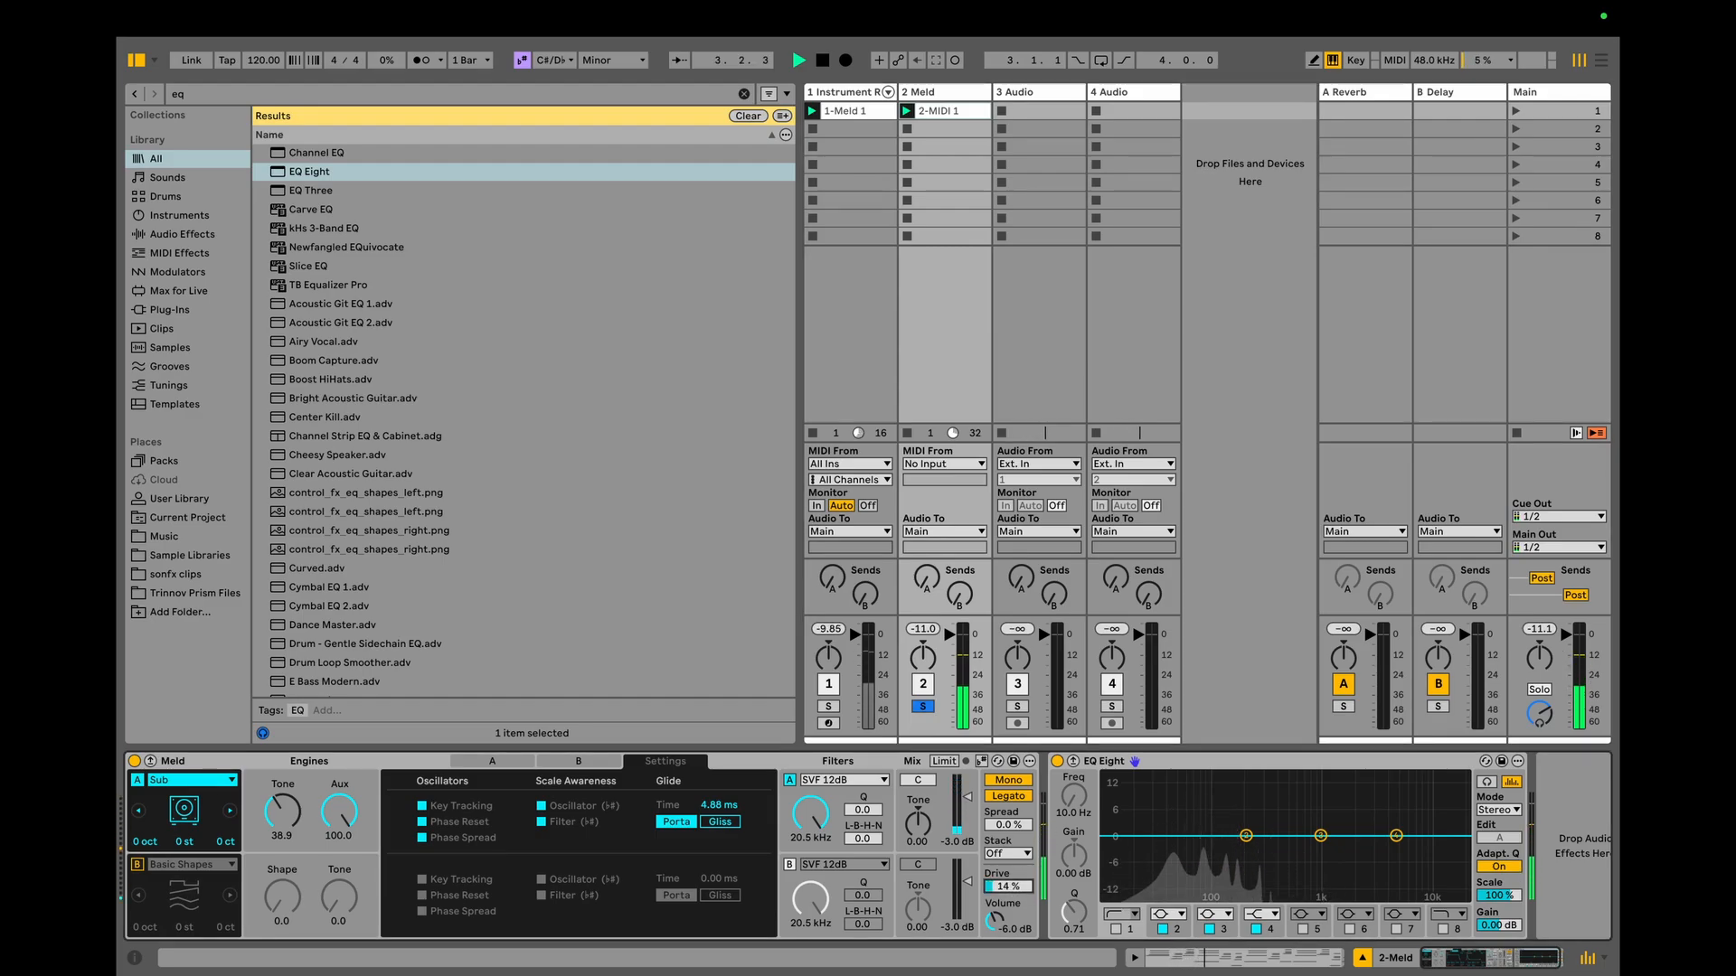
{"action": "key", "text": "space"}
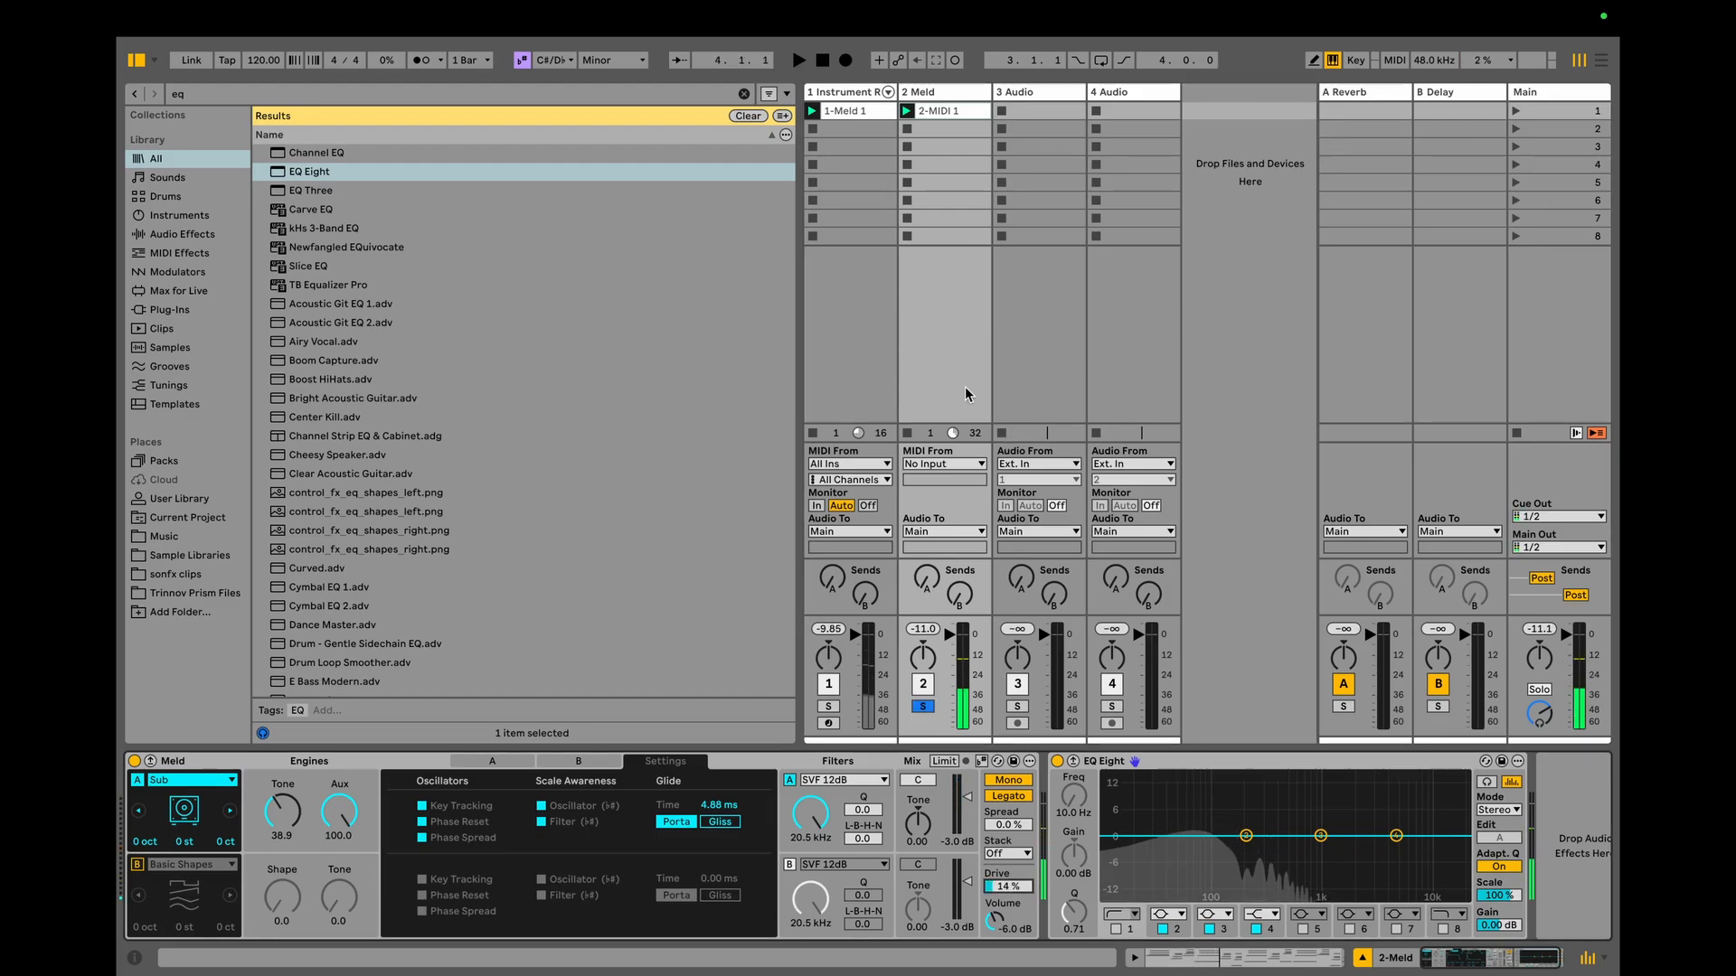
Open the 2-MIDI 1 clip and deactivate the upper chord notes in bars 1 to 4.
{"action": "double_click", "coordinate": [941, 113]}
{"action": "scroll", "coordinate": [610, 723], "scroll_direction": "up", "scroll_amount": 1}
{"action": "scroll", "coordinate": [609, 718], "scroll_direction": "up", "scroll_amount": 2}
{"action": "left_click_drag", "start_coordinate": [427, 538], "coordinate": [459, 648]}
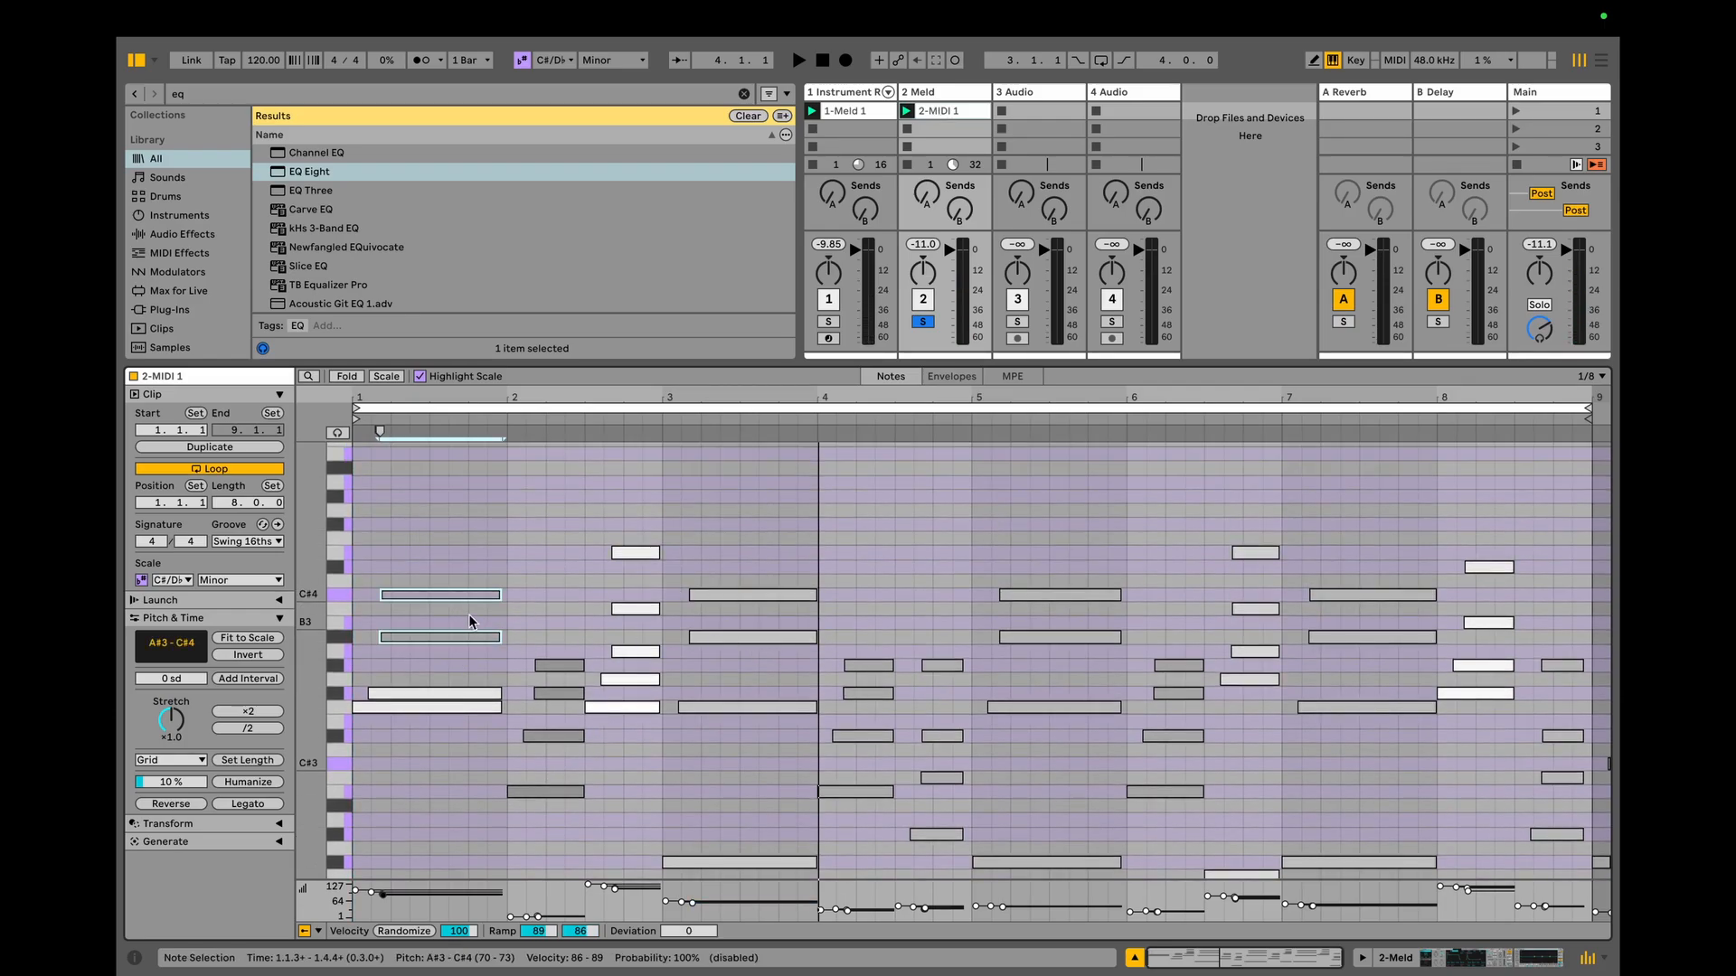
{"action": "left_click", "coordinate": [539, 595]}
{"action": "left_click_drag", "start_coordinate": [621, 478], "coordinate": [639, 618]}
{"action": "left_click_drag", "start_coordinate": [716, 563], "coordinate": [735, 669]}
{"action": "left_click_drag", "start_coordinate": [849, 626], "coordinate": [951, 726]}
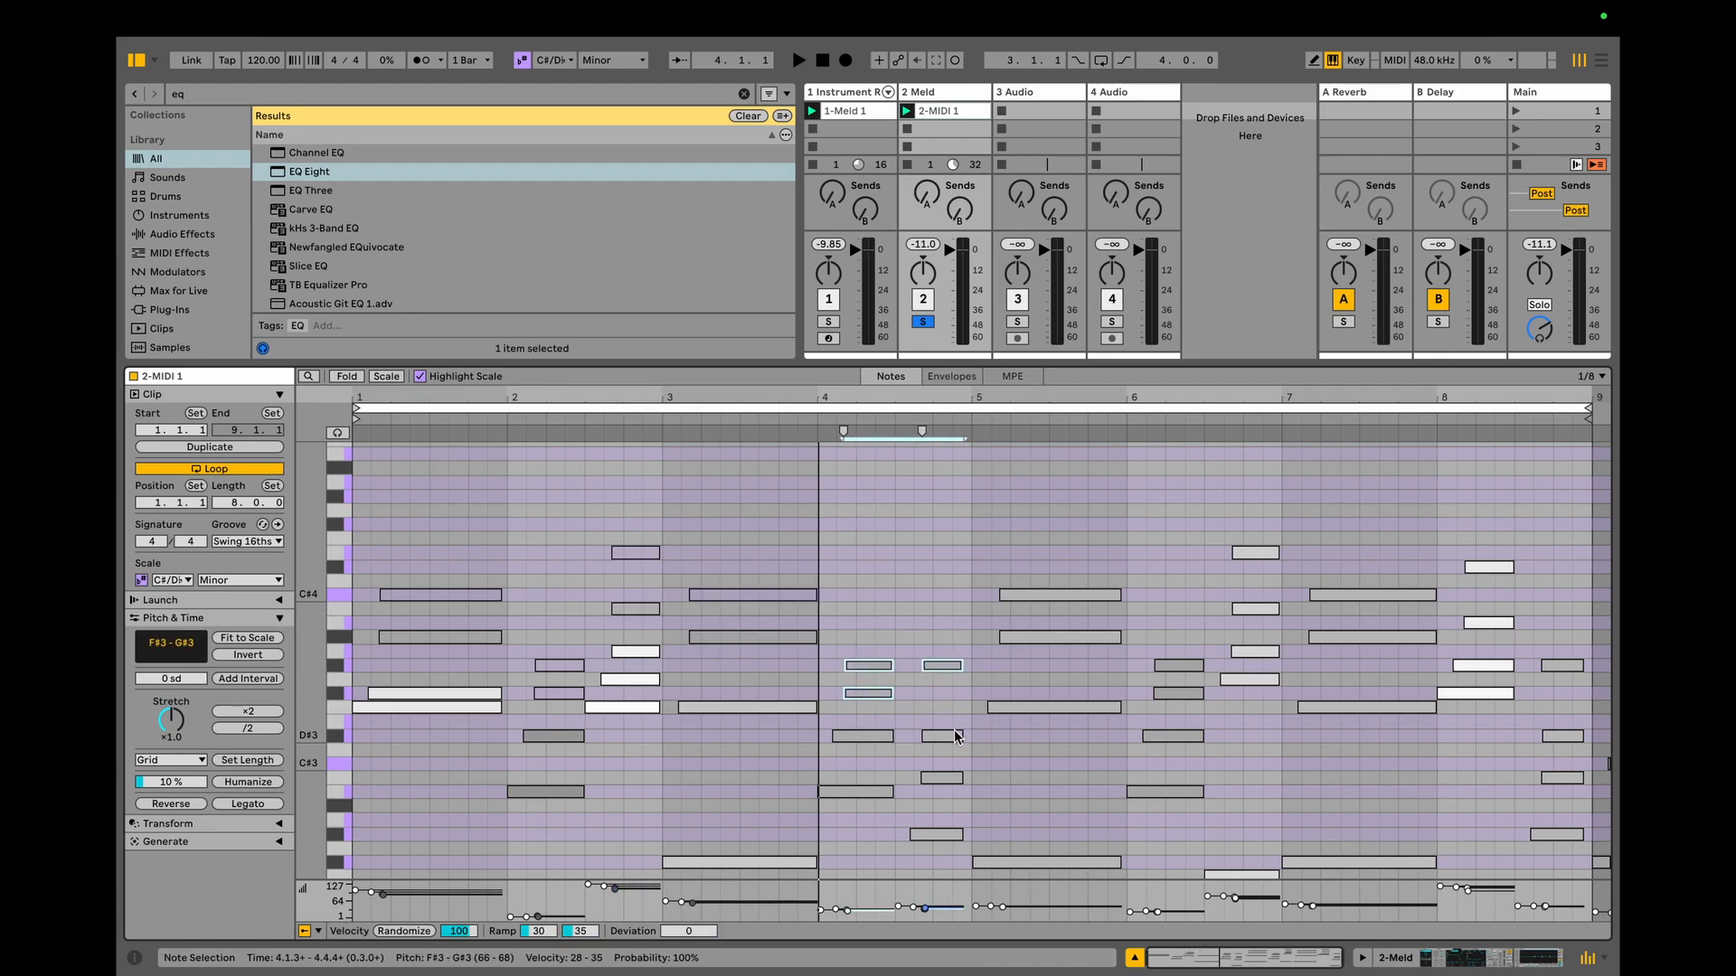
Deactivate the upper chord notes in bars 5 to 8 of the 2-MIDI 1 clip and play it back.
{"action": "left_click_drag", "start_coordinate": [1047, 524], "coordinate": [1197, 684]}
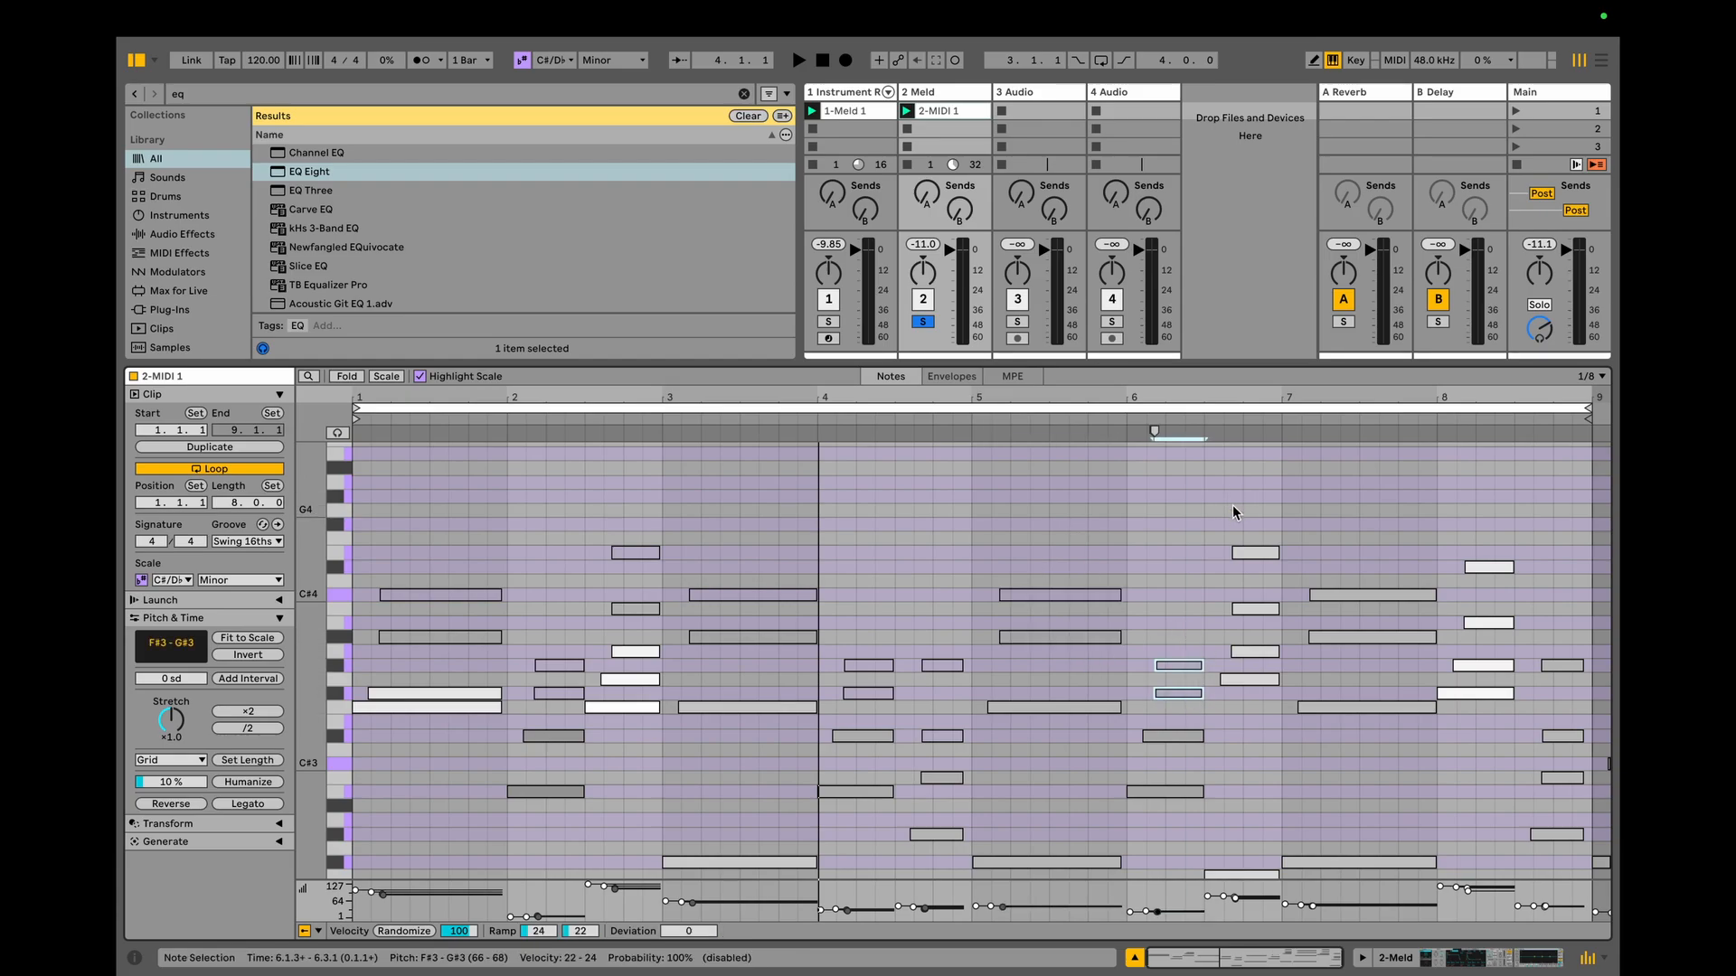
{"action": "left_click_drag", "start_coordinate": [1235, 511], "coordinate": [1426, 696]}
{"action": "left_click_drag", "start_coordinate": [1472, 538], "coordinate": [1492, 615]}
{"action": "left_click", "coordinate": [1599, 764]}
{"action": "left_click_drag", "start_coordinate": [1599, 760], "coordinate": [1566, 635]}
{"action": "key", "text": "space"}
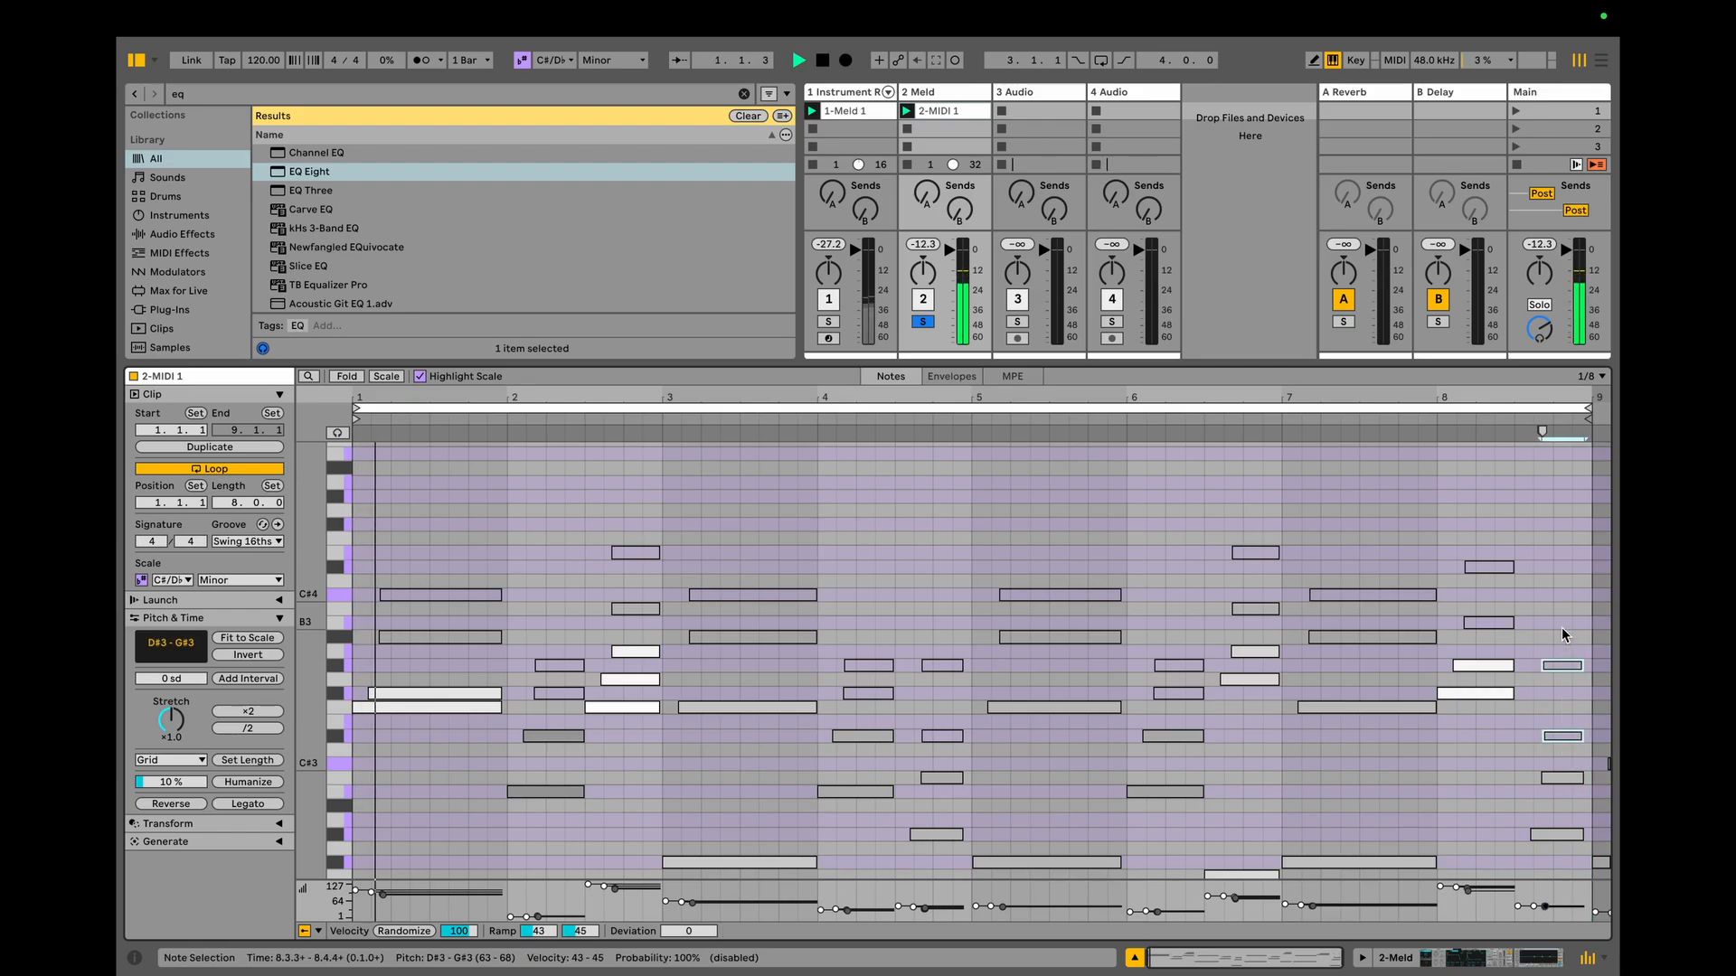
Set Meld's engine A glide time to 588 ms and compare the bass in the mix and soloed.
{"action": "left_click", "coordinate": [1447, 966]}
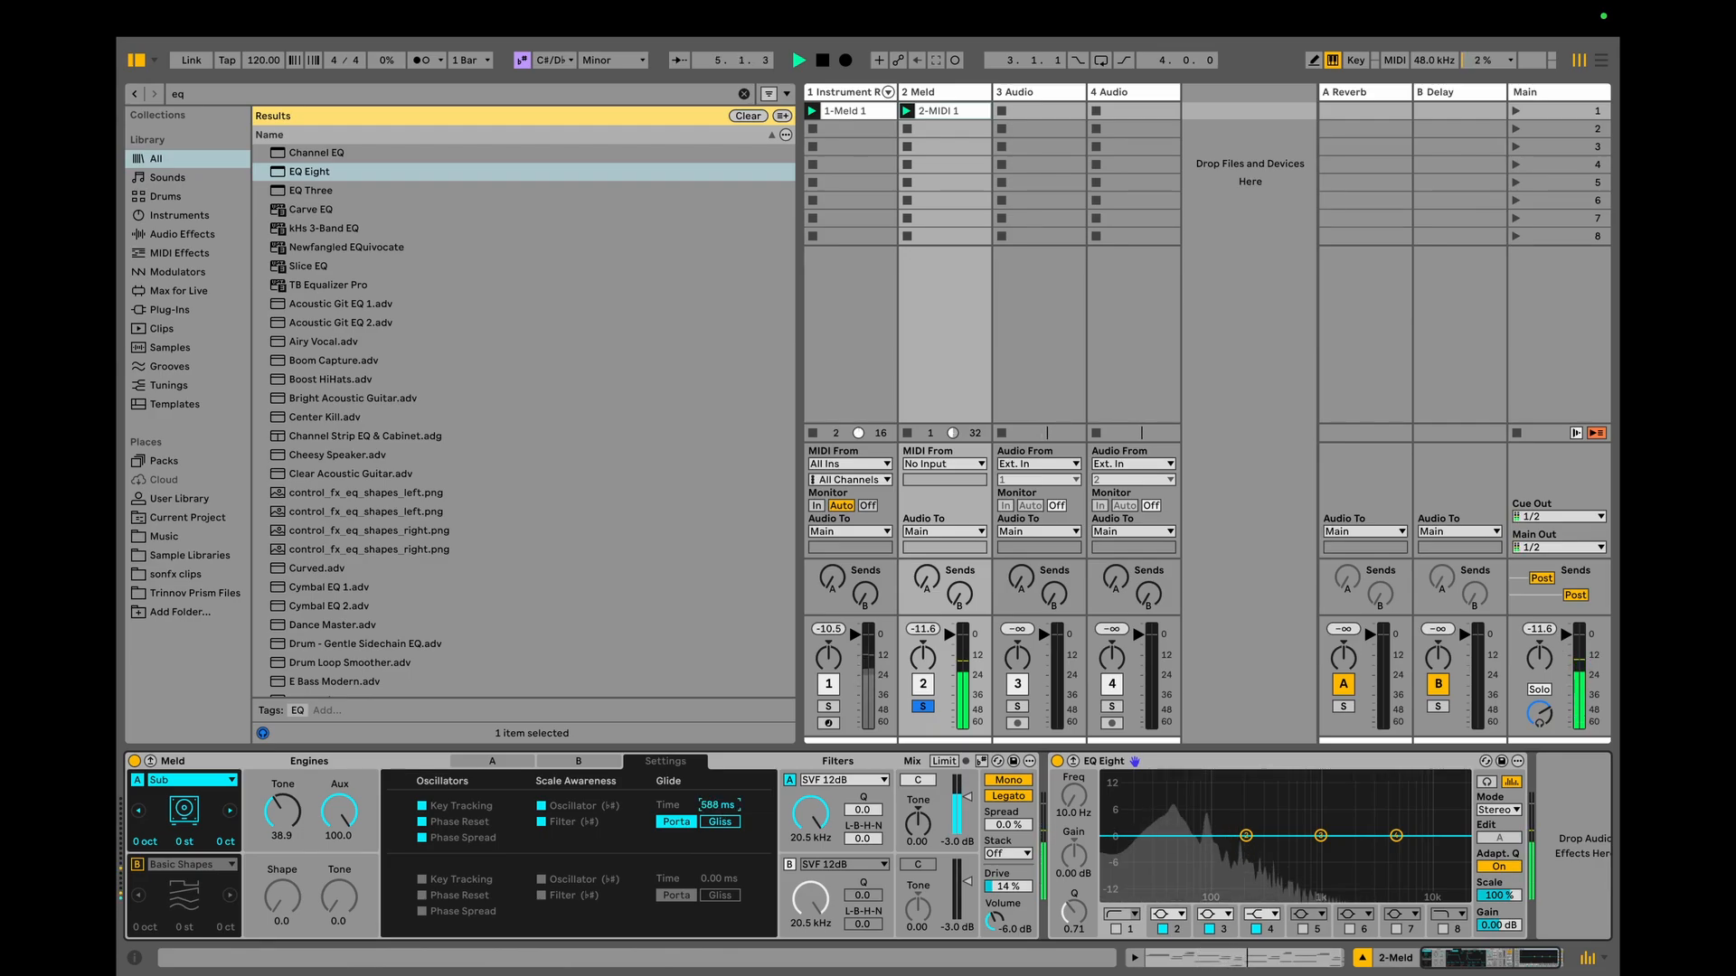
{"action": "left_click", "coordinate": [922, 706]}
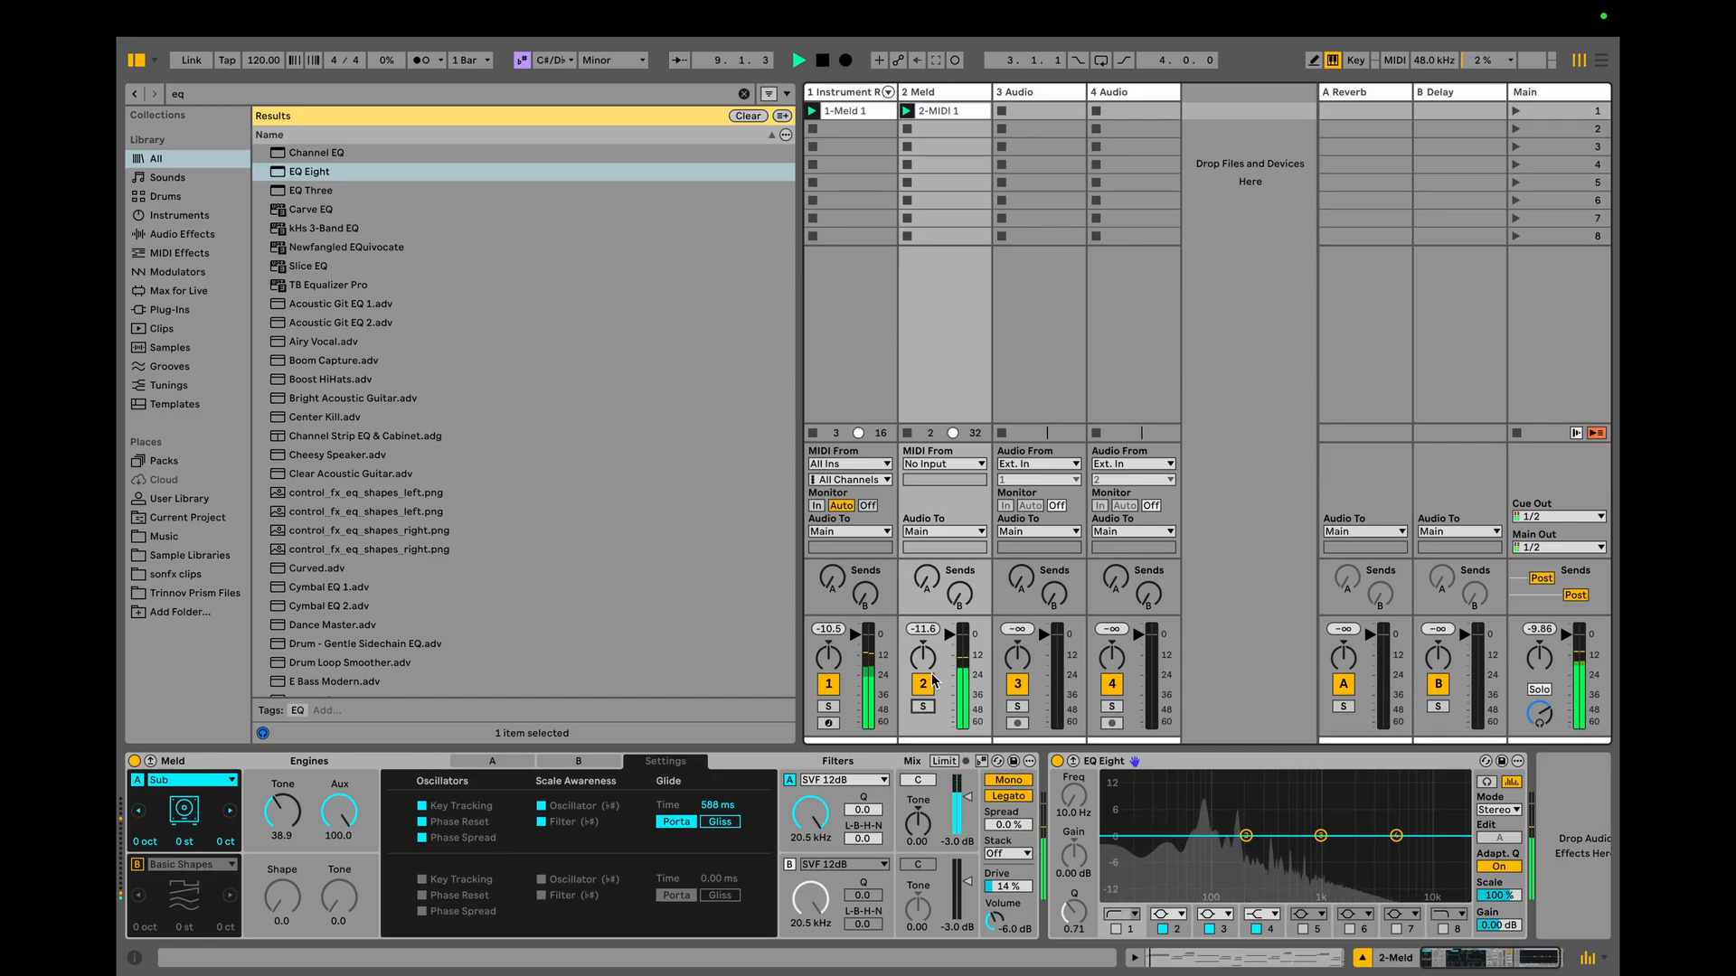
{"action": "left_click", "coordinate": [924, 710]}
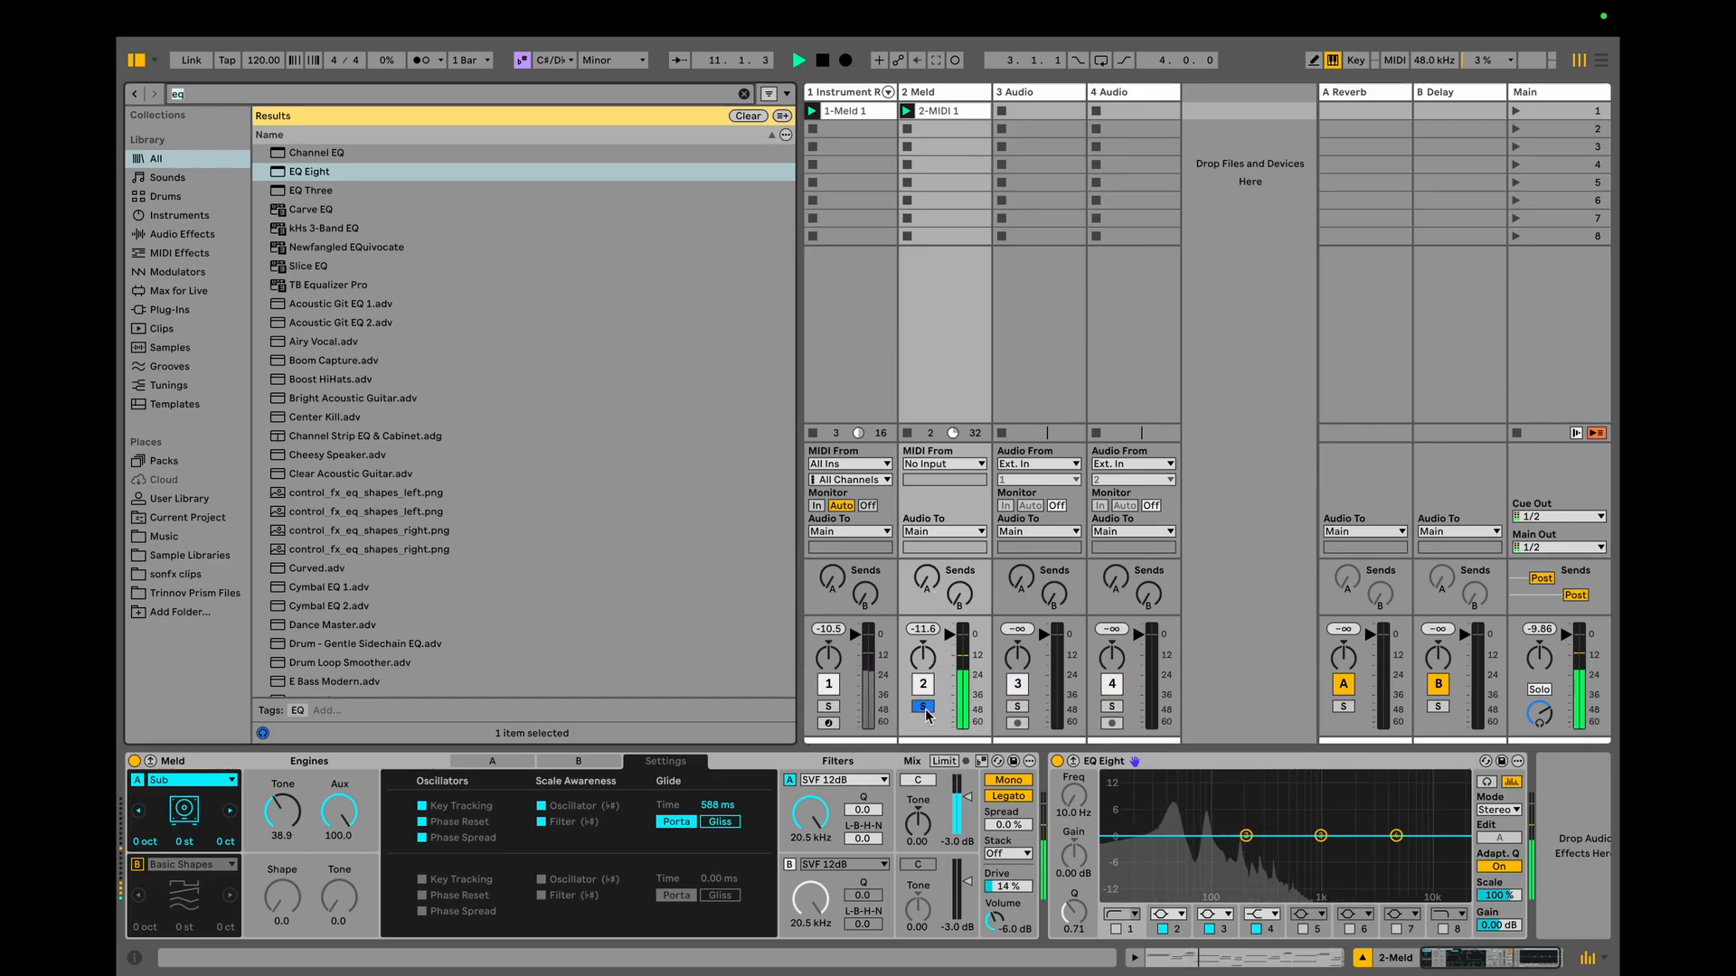
Add Roar after EQ Eight on the bass track and set its routing to Delay.
{"action": "key", "text": "ctrl+f"}
{"action": "type", "text": "roar"}
{"action": "key", "text": "Return"}
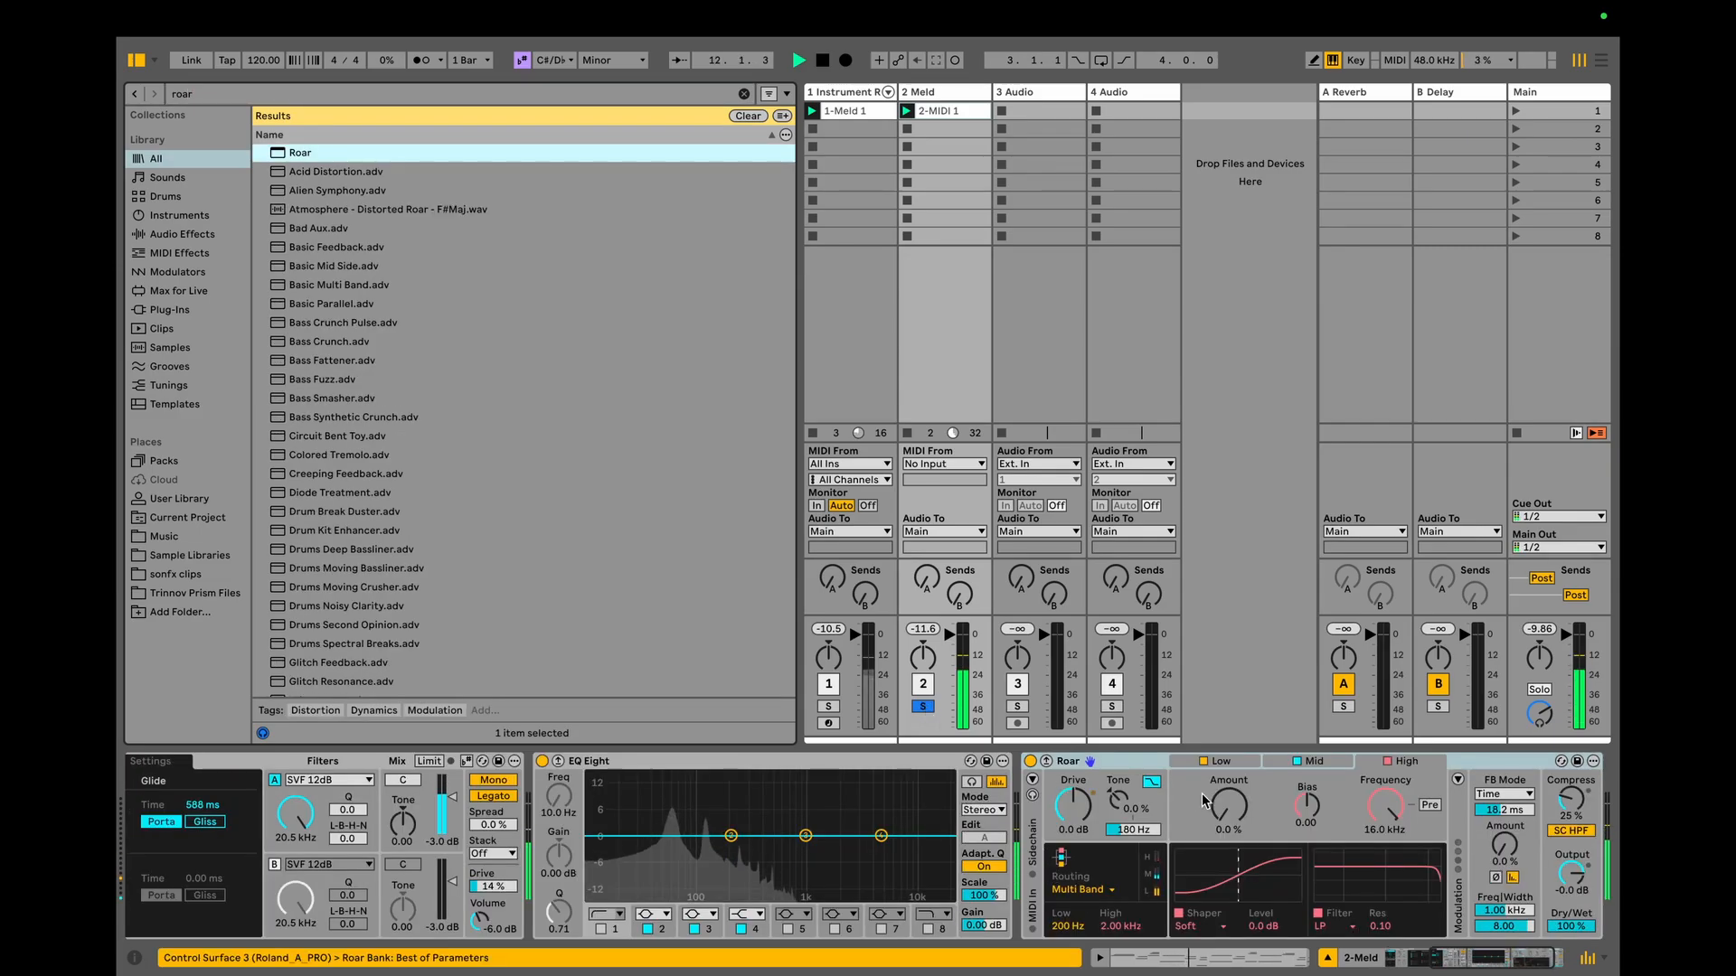
{"action": "left_click", "coordinate": [1074, 890]}
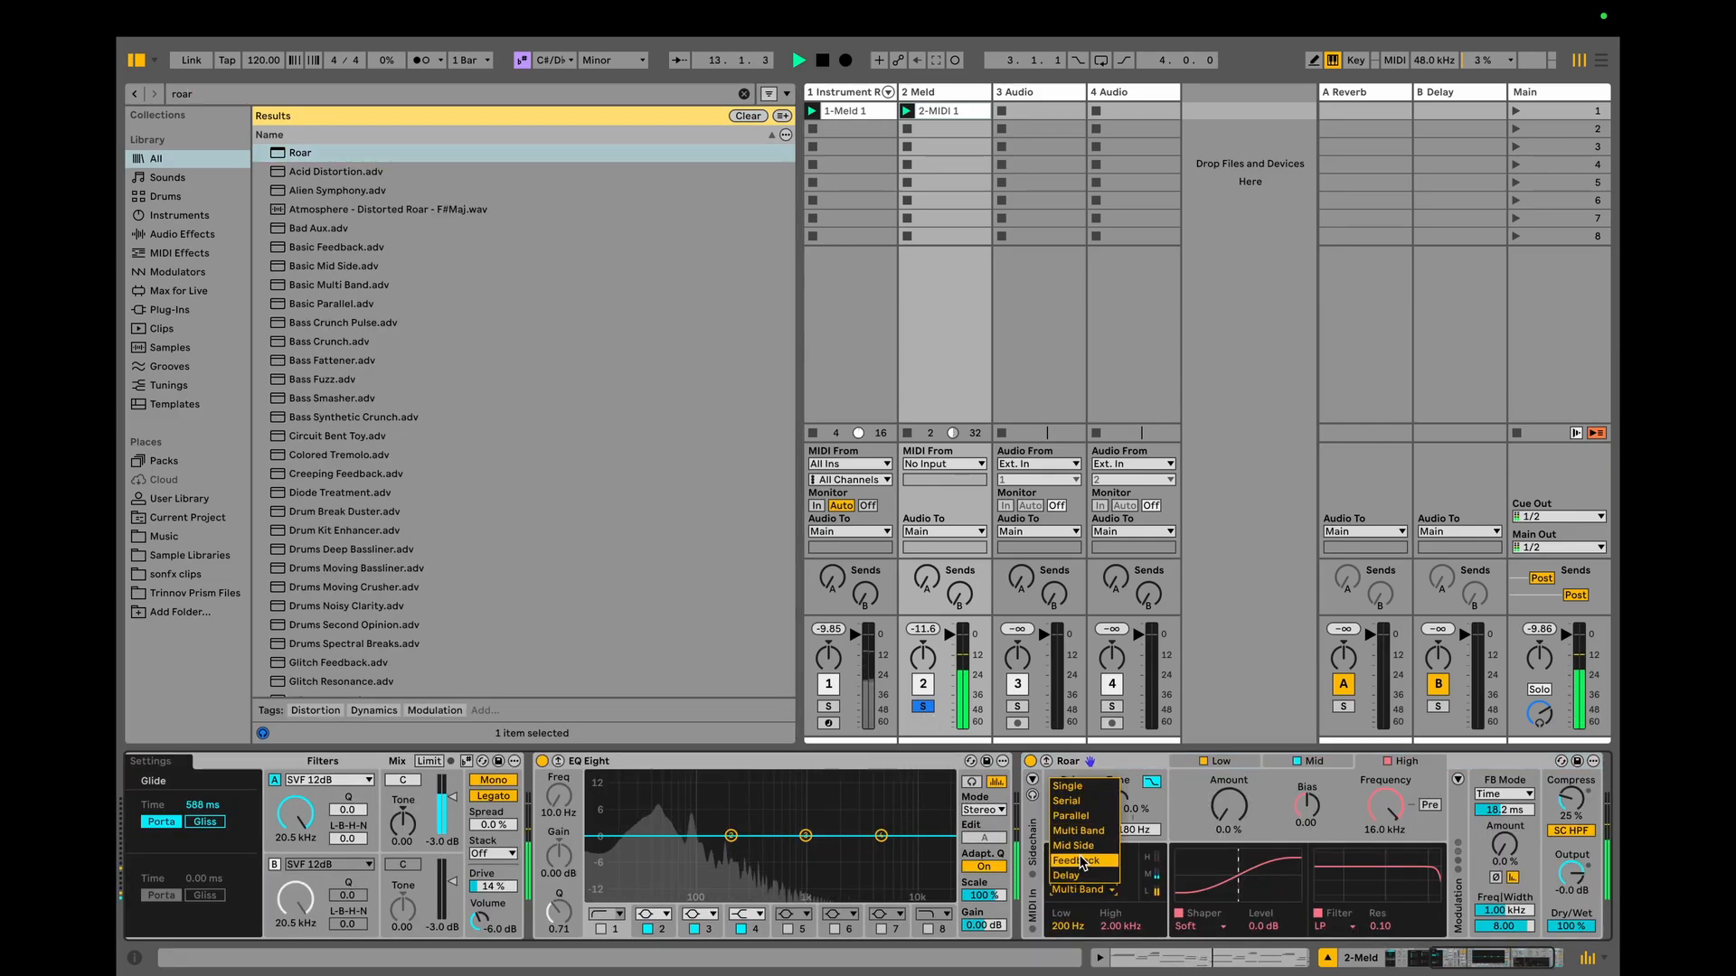
{"action": "left_click", "coordinate": [1073, 877]}
{"action": "scroll", "coordinate": [1300, 881], "scroll_direction": "right", "scroll_amount": 3}
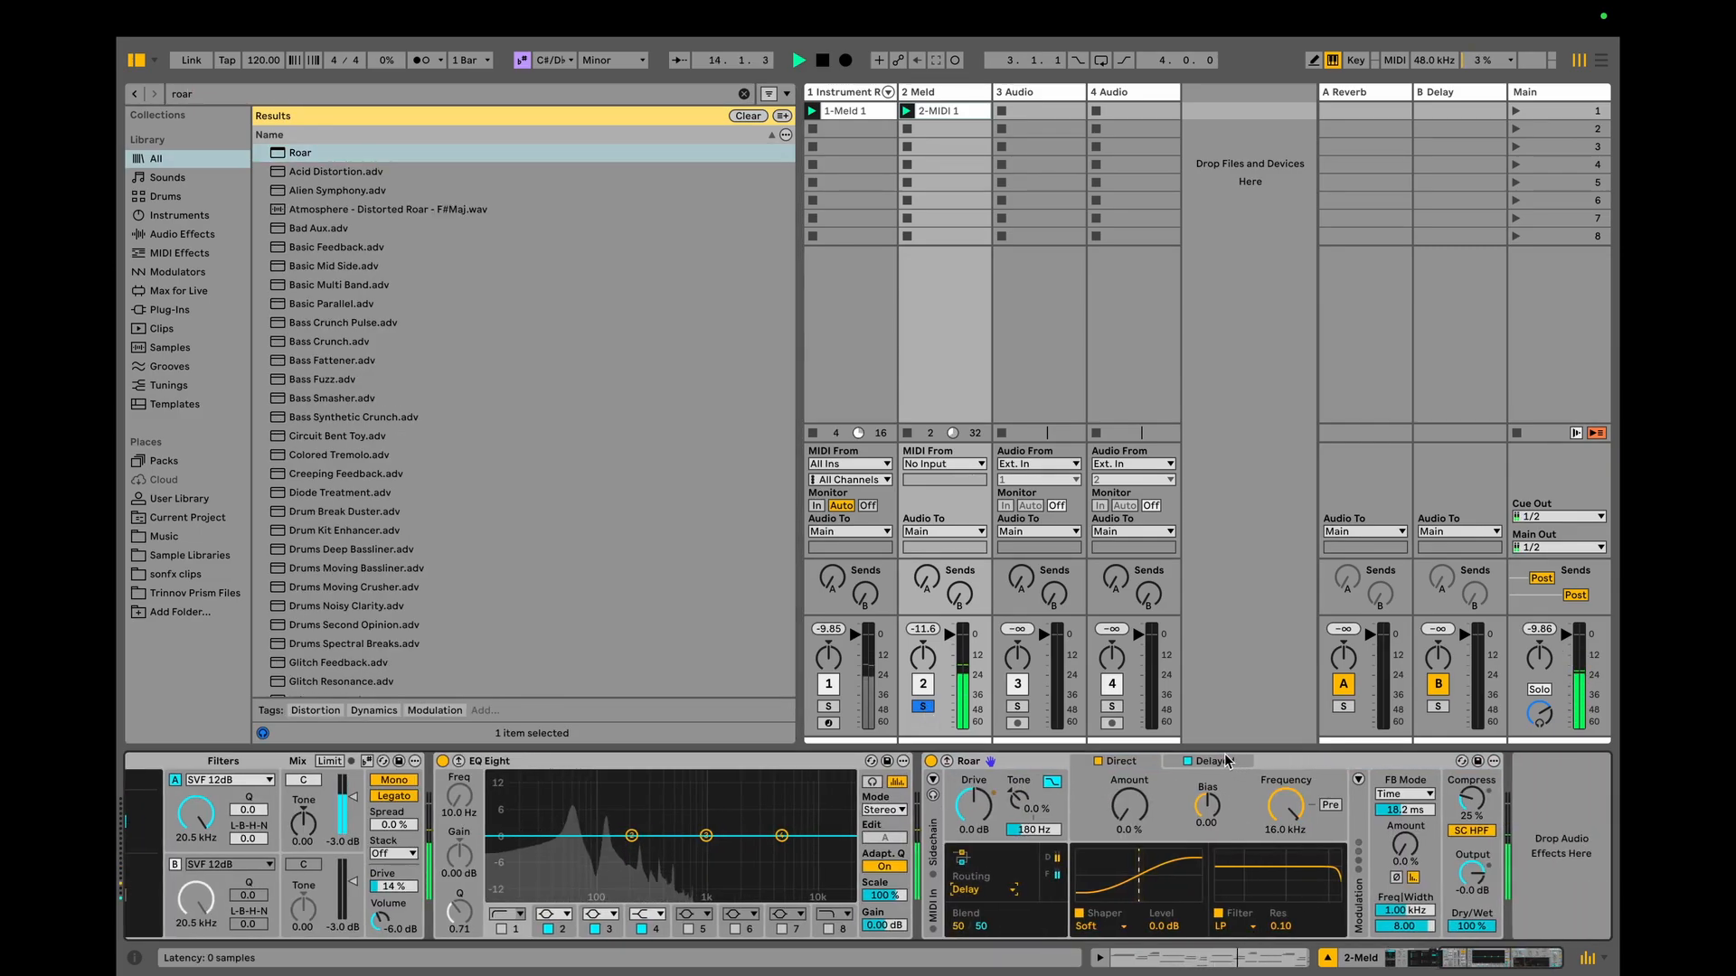
Set Roar's feedback to Dotted 1/8 with a 54 % amount, and lower the Direct stage's filter frequency to 567 Hz.
{"action": "left_click", "coordinate": [1423, 801]}
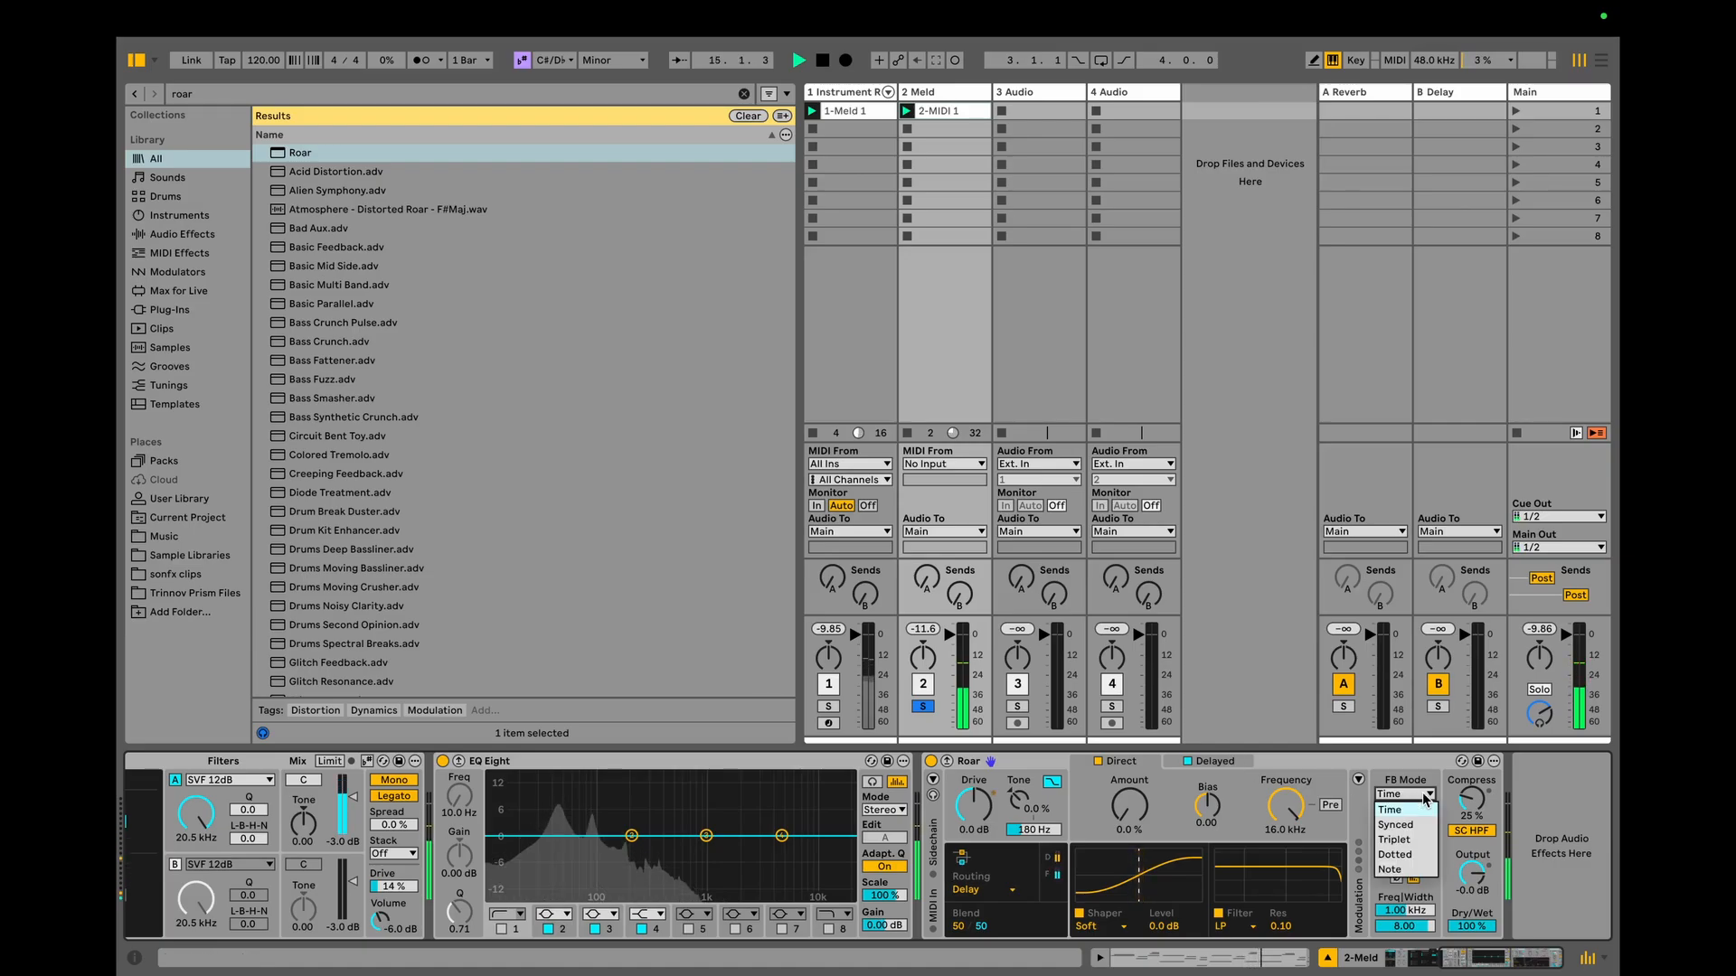
{"action": "left_click", "coordinate": [1404, 854]}
{"action": "left_click_drag", "start_coordinate": [1417, 813], "coordinate": [1417, 807]}
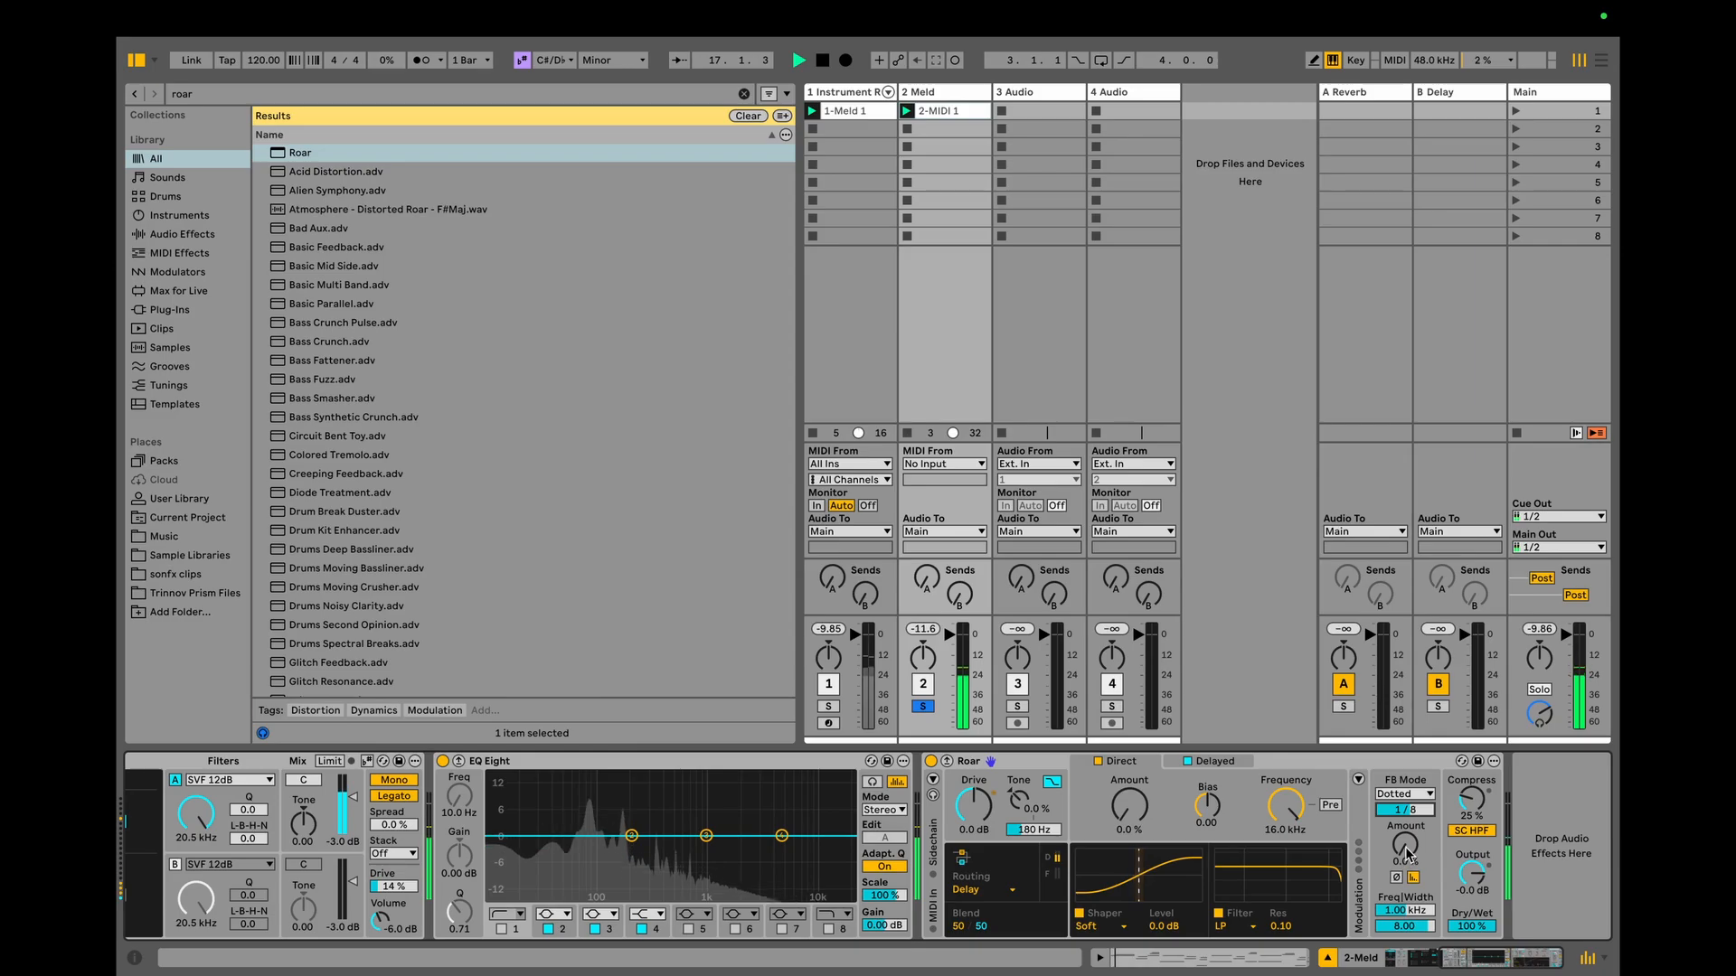
{"action": "left_click_drag", "start_coordinate": [1405, 865], "coordinate": [1405, 859]}
{"action": "left_click_drag", "start_coordinate": [1285, 808], "coordinate": [1286, 861]}
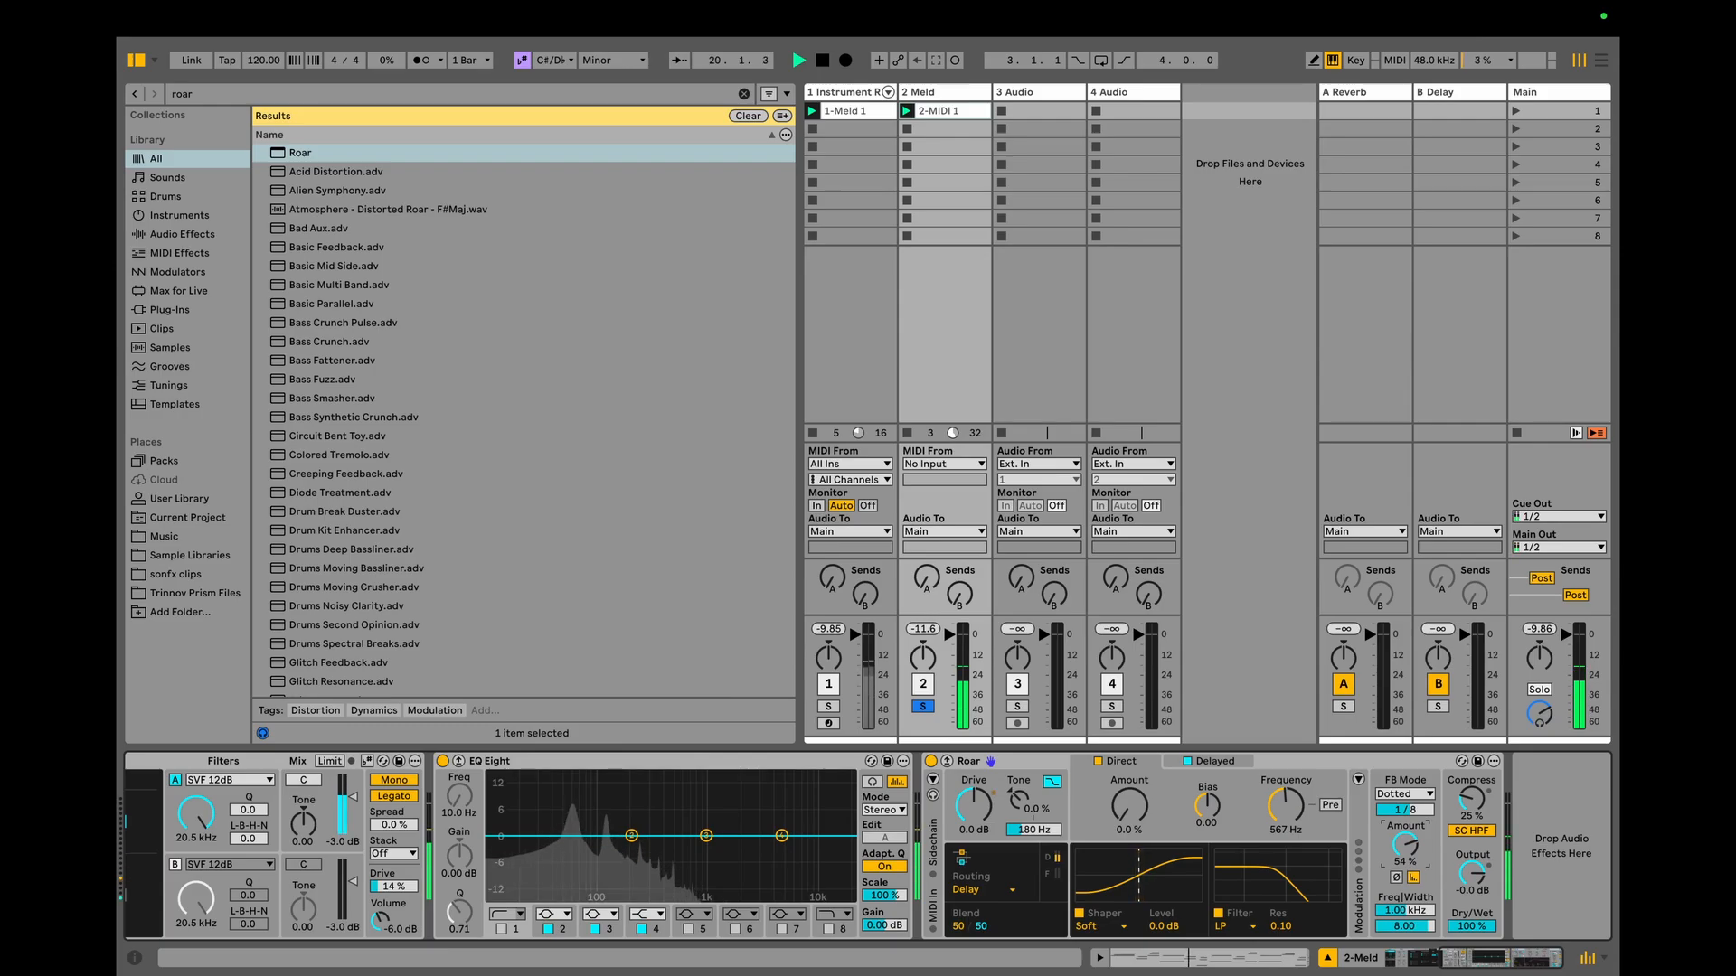
Set Roar's feedback to 66 %, the Delayed stage's amount to 14 % and filter frequency to 366 Hz, Dry/Wet to 50 %, and unsolo the bass.
{"action": "left_click_drag", "start_coordinate": [1405, 845], "coordinate": [1405, 834]}
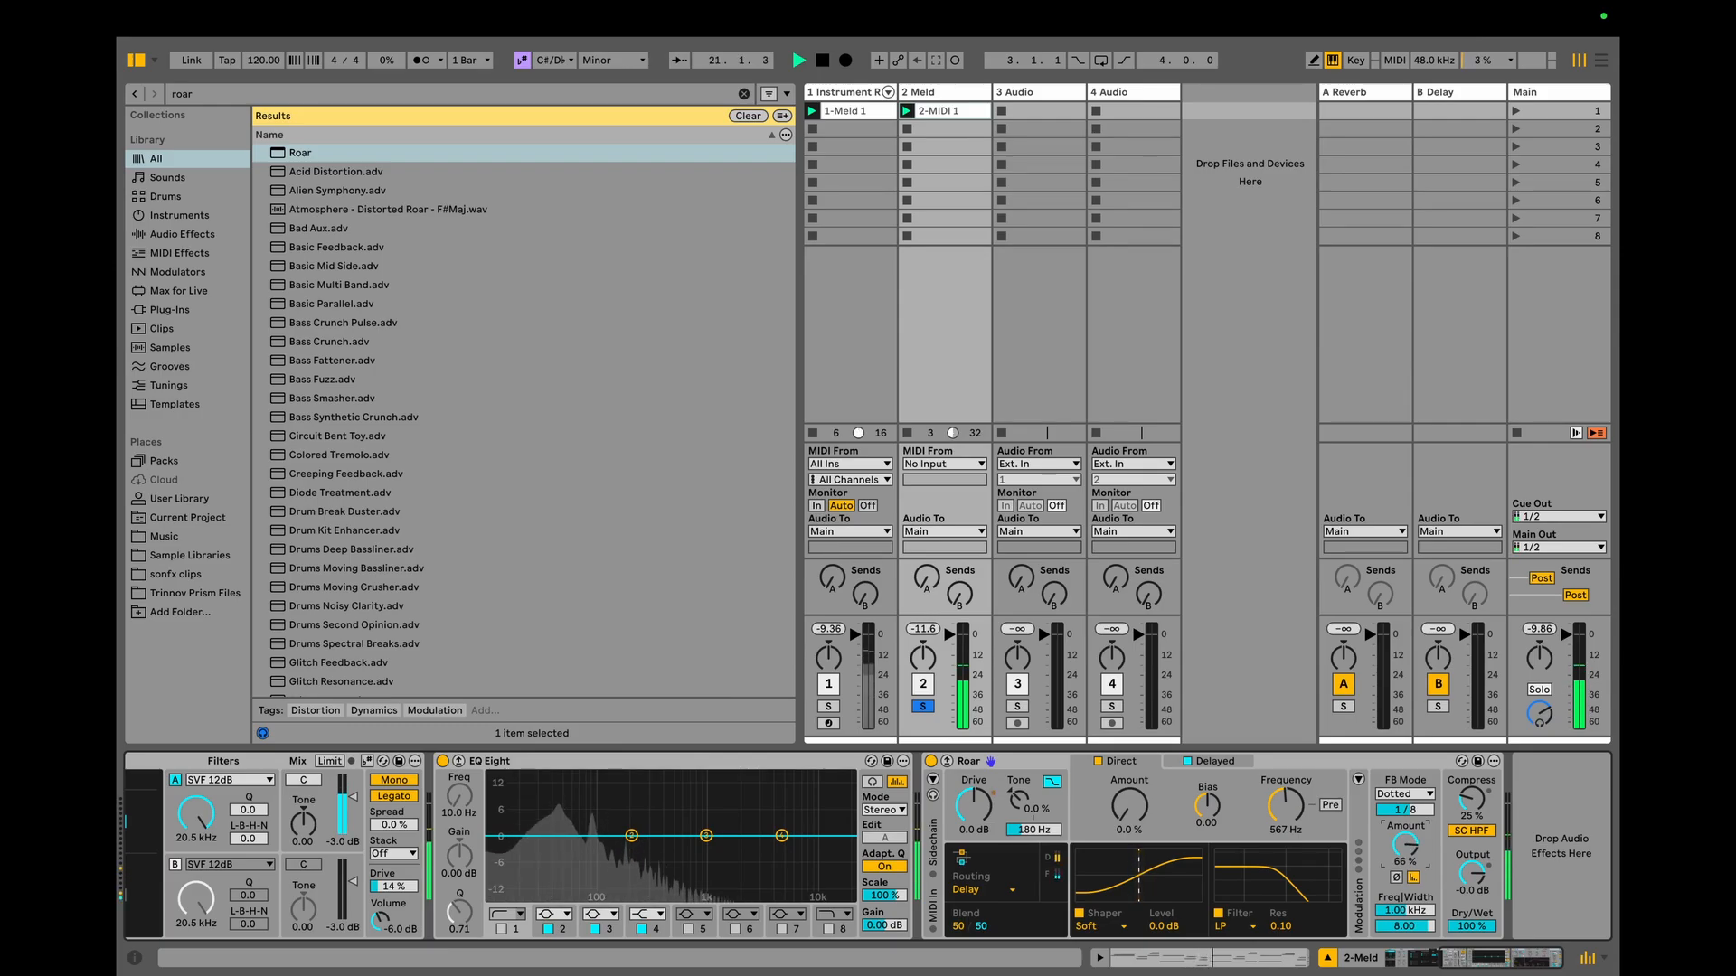
{"action": "left_click_drag", "start_coordinate": [1268, 785], "coordinate": [1273, 842]}
{"action": "left_click", "coordinate": [1122, 761]}
{"action": "left_click", "coordinate": [1214, 763]}
{"action": "left_click_drag", "start_coordinate": [1129, 811], "coordinate": [1129, 785]}
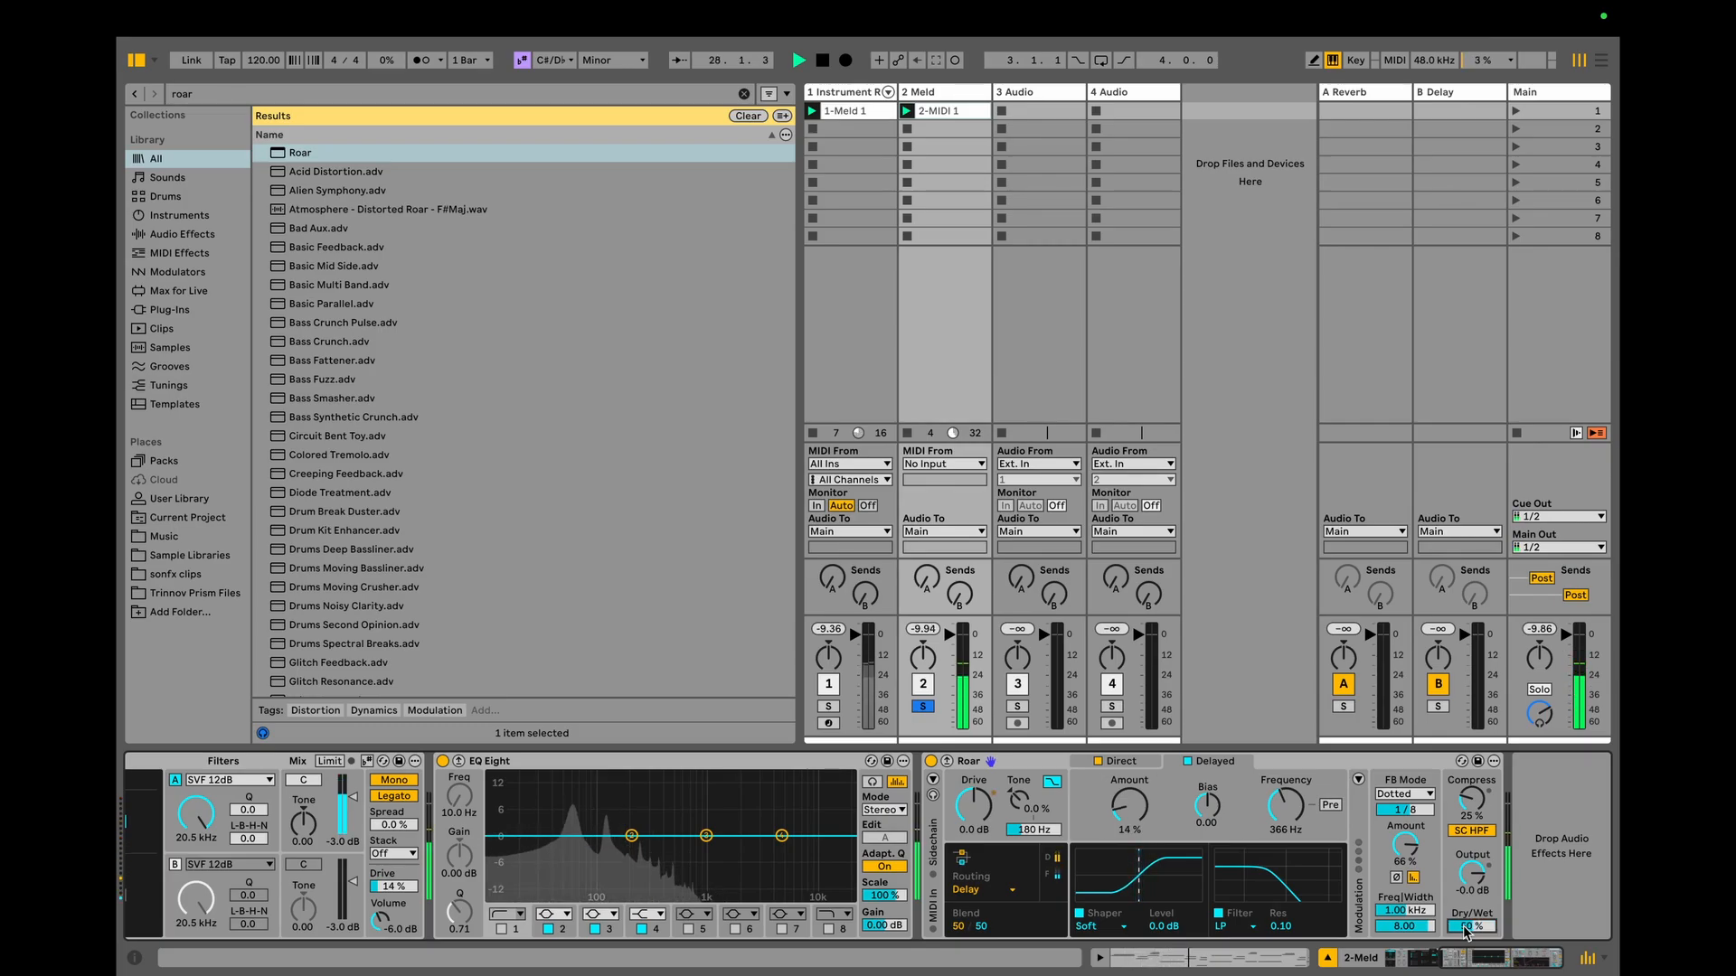
{"action": "left_click", "coordinate": [923, 706]}
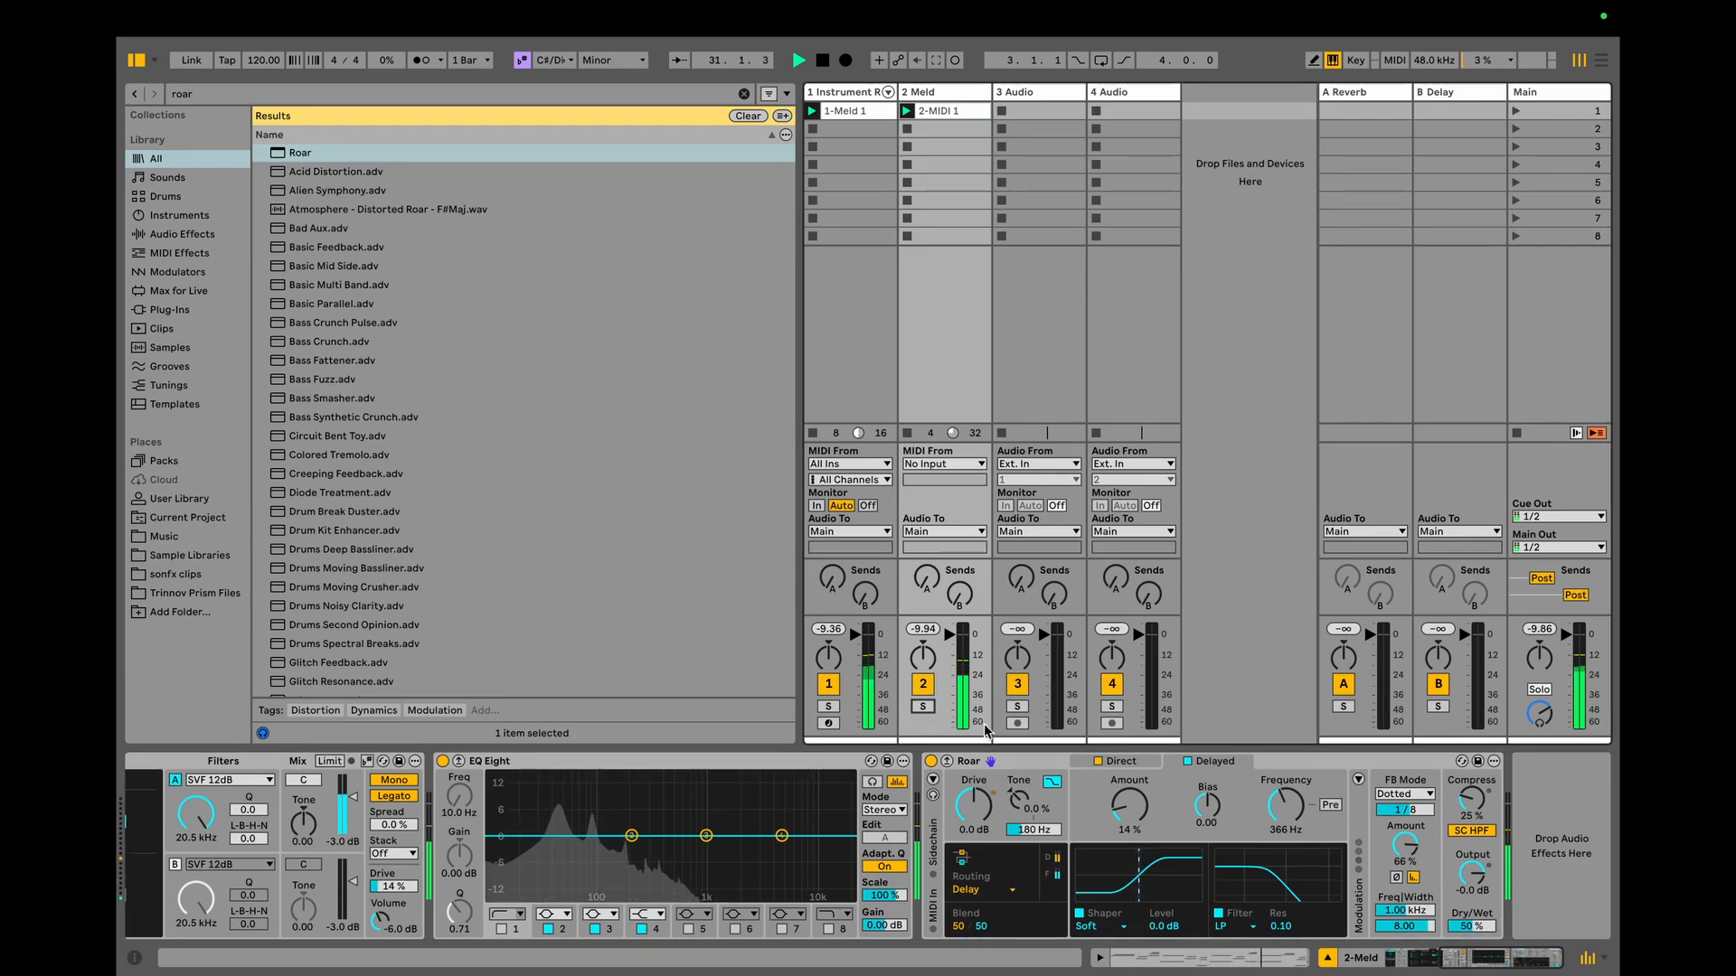
Move Roar ahead of EQ Eight in the bass track's device chain.
{"action": "left_click_drag", "start_coordinate": [967, 760], "coordinate": [510, 802]}
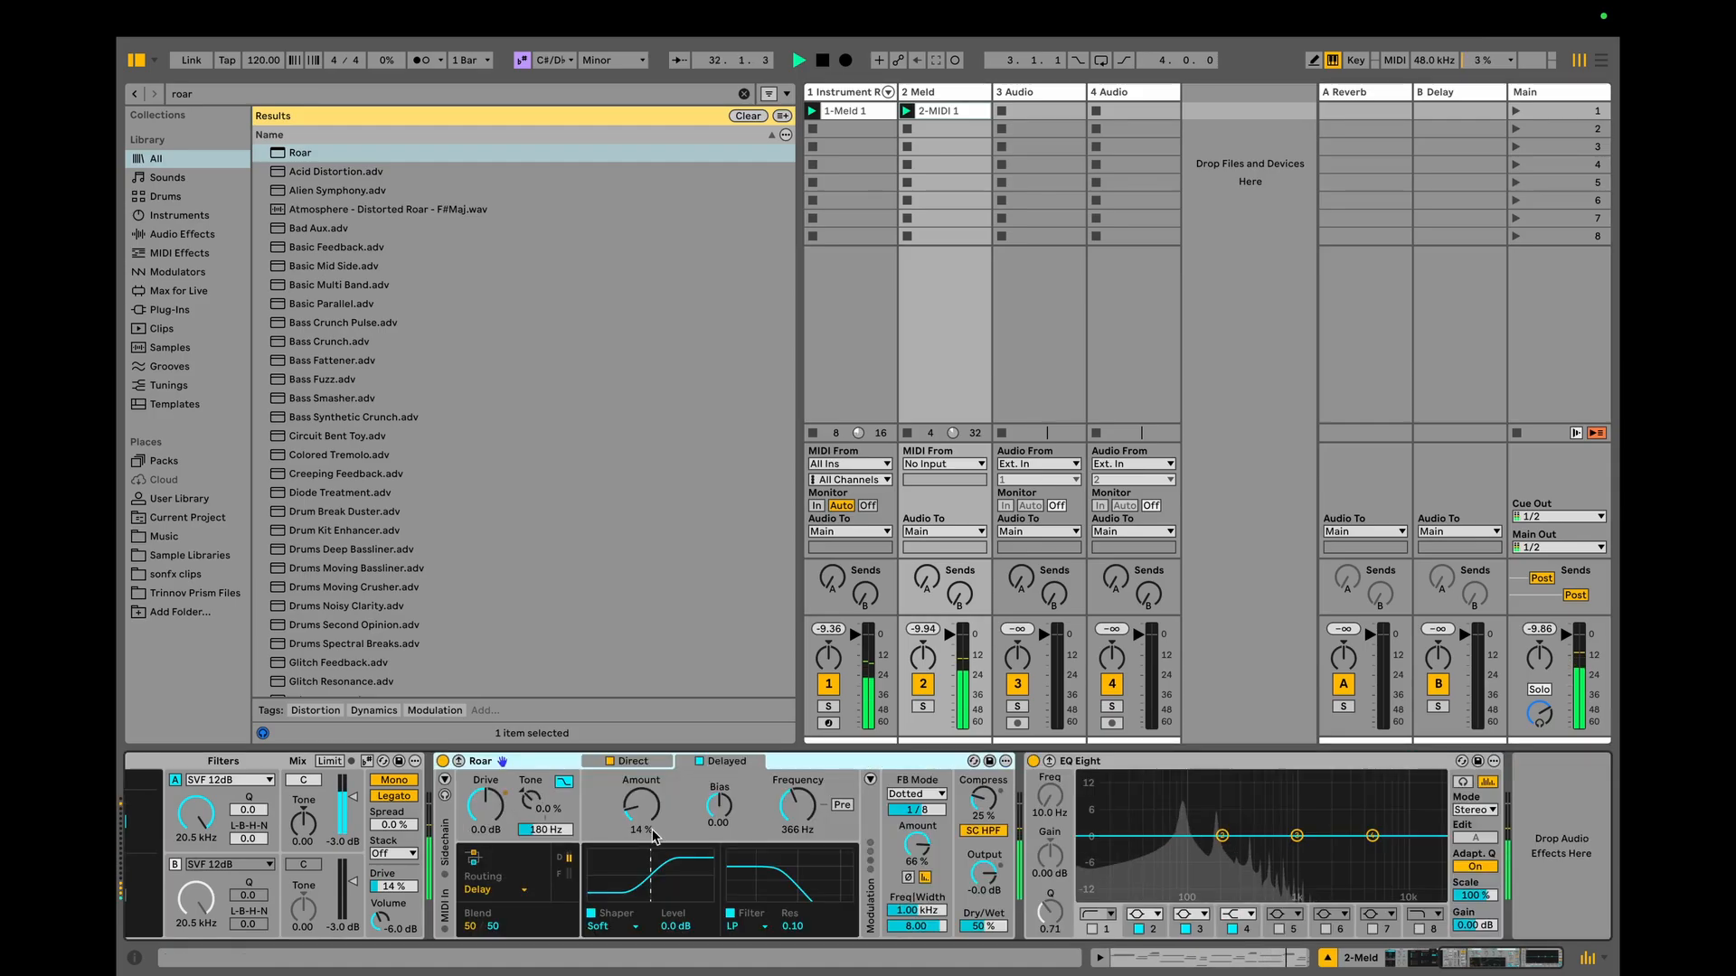
{"action": "scroll", "coordinate": [652, 834], "scroll_direction": "left", "scroll_amount": 5}
{"action": "scroll", "coordinate": [653, 834], "scroll_direction": "left", "scroll_amount": 1}
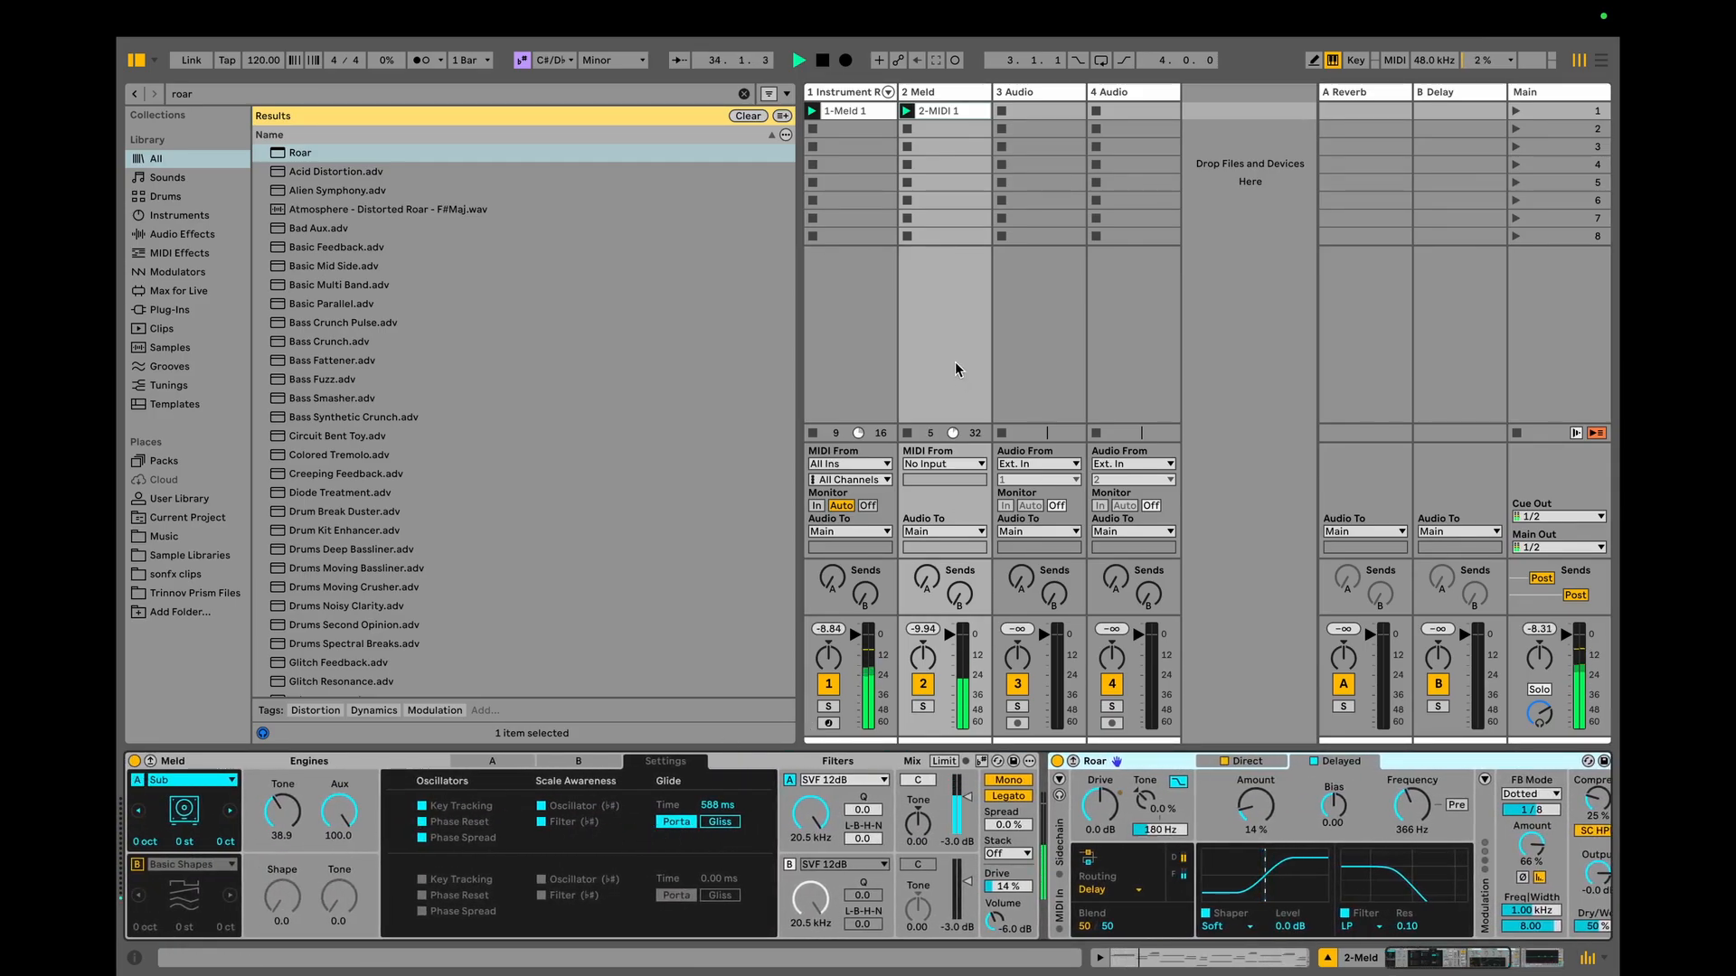
Replay the 2-MIDI 1 bass clip from the start and set Meld's engine A glide time to 20.8 ms.
{"action": "double_click", "coordinate": [956, 106]}
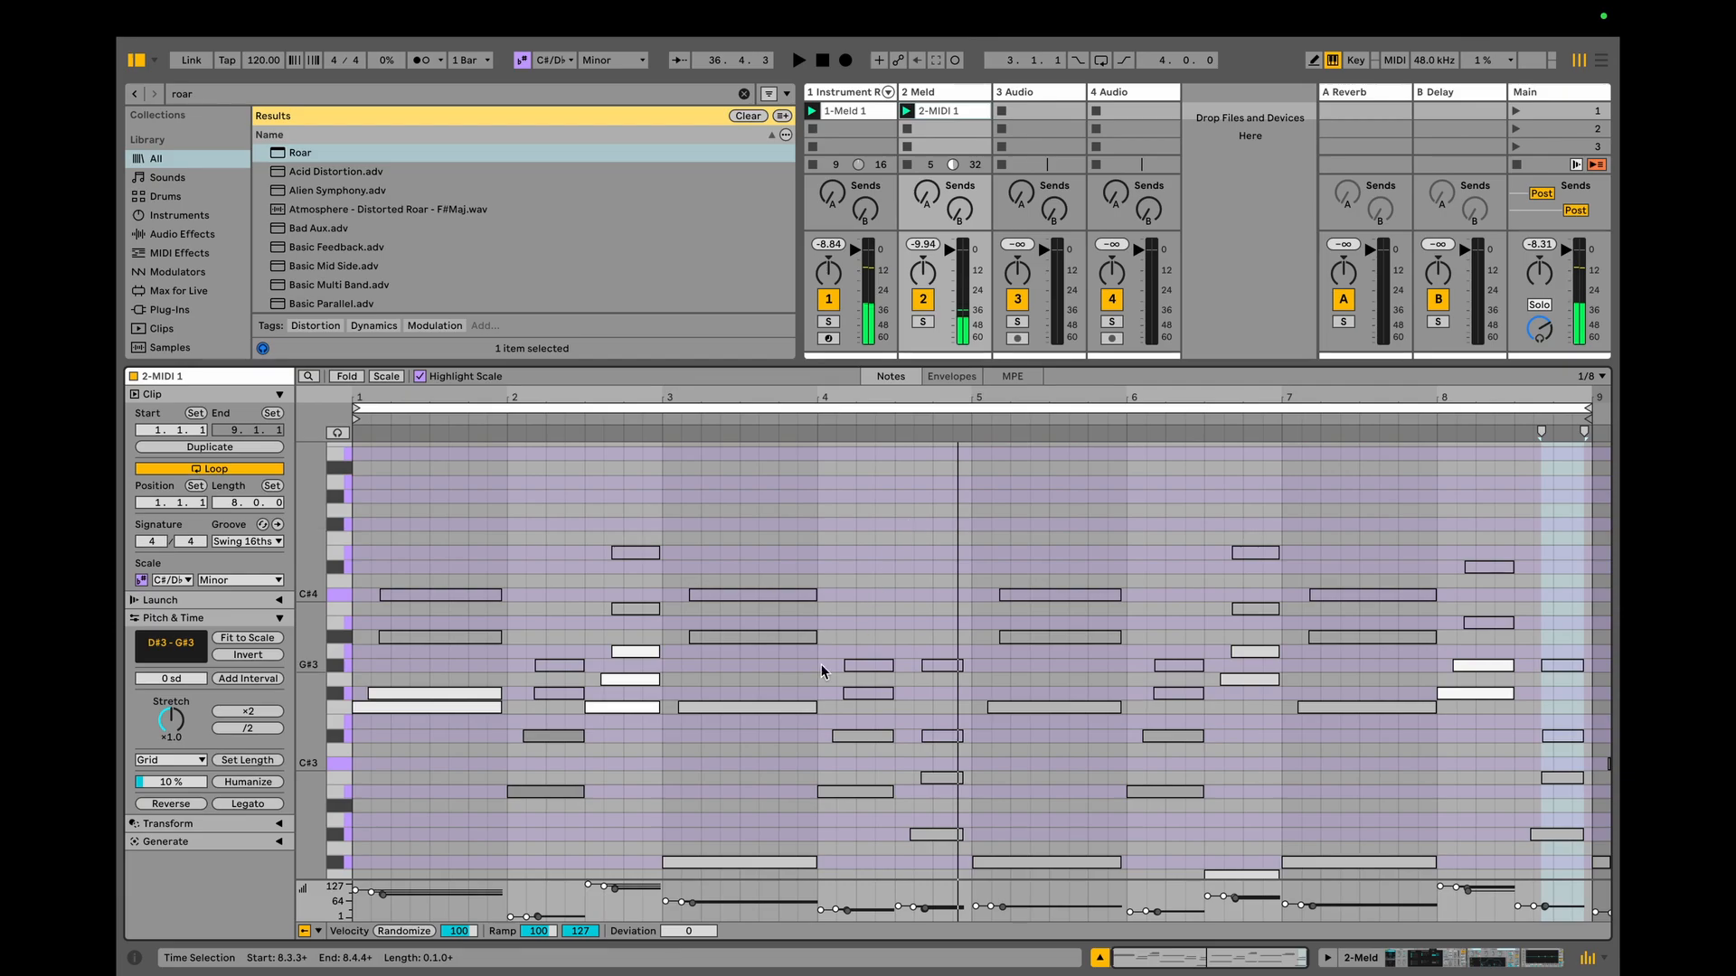
{"action": "scroll", "coordinate": [824, 668], "scroll_direction": "down", "scroll_amount": 2}
{"action": "key", "text": "space"}
{"action": "key", "text": "space"}
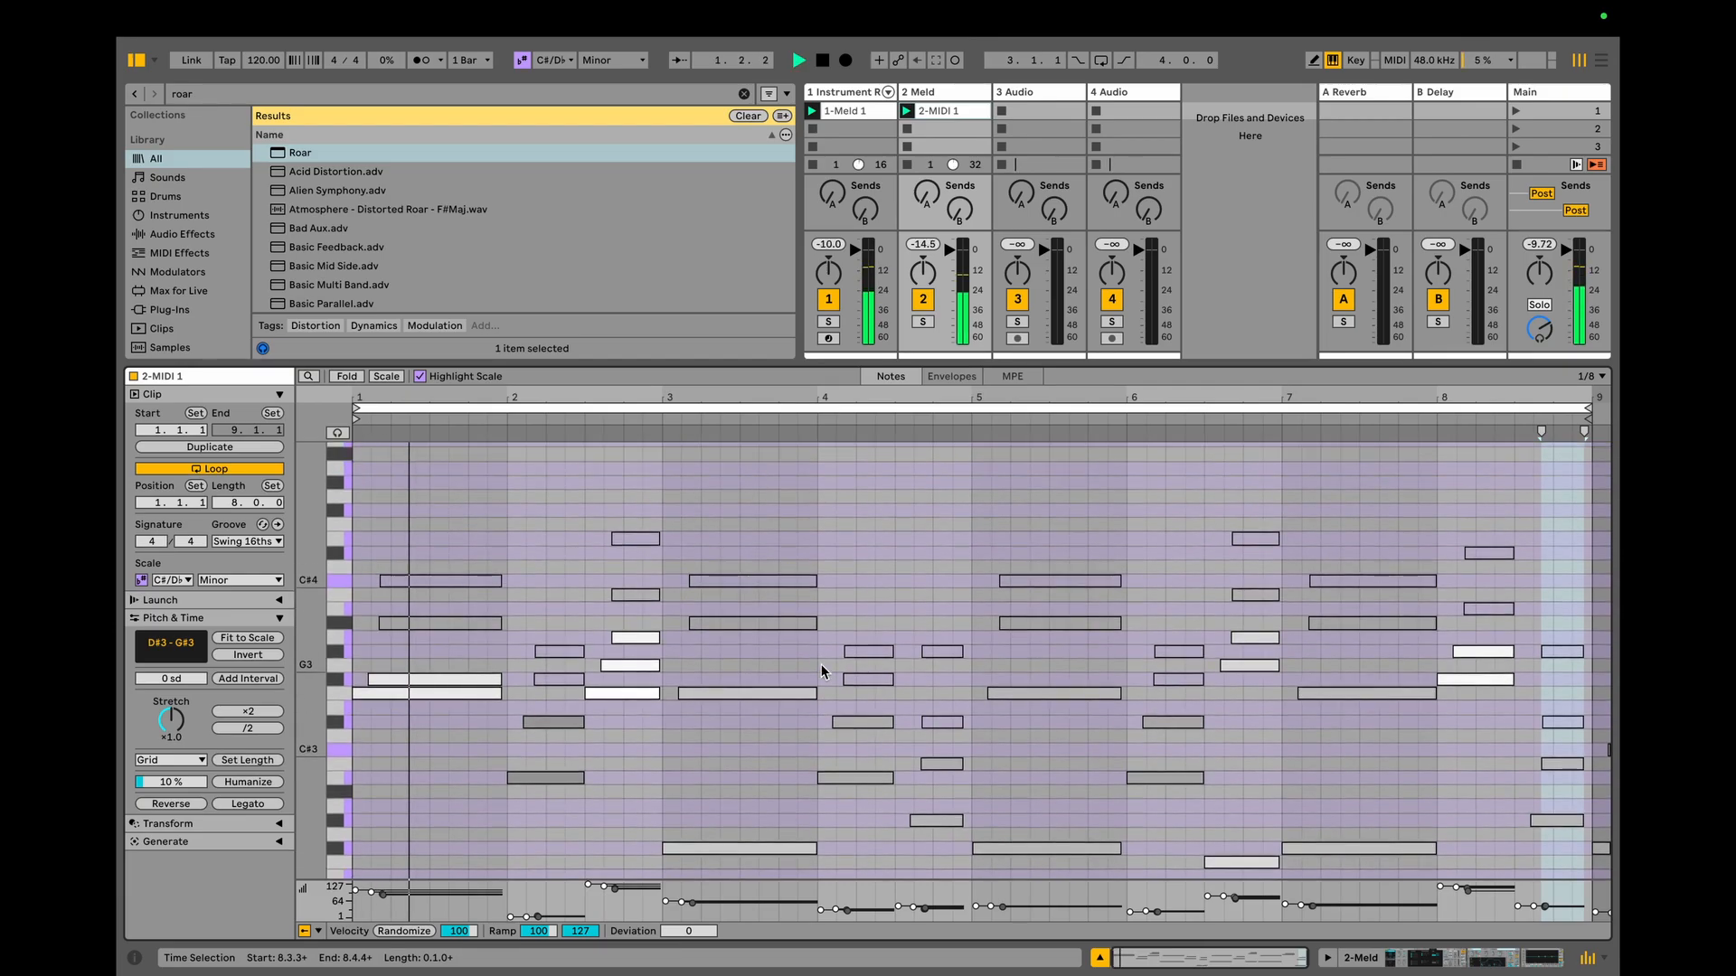
{"action": "left_click", "coordinate": [1493, 961]}
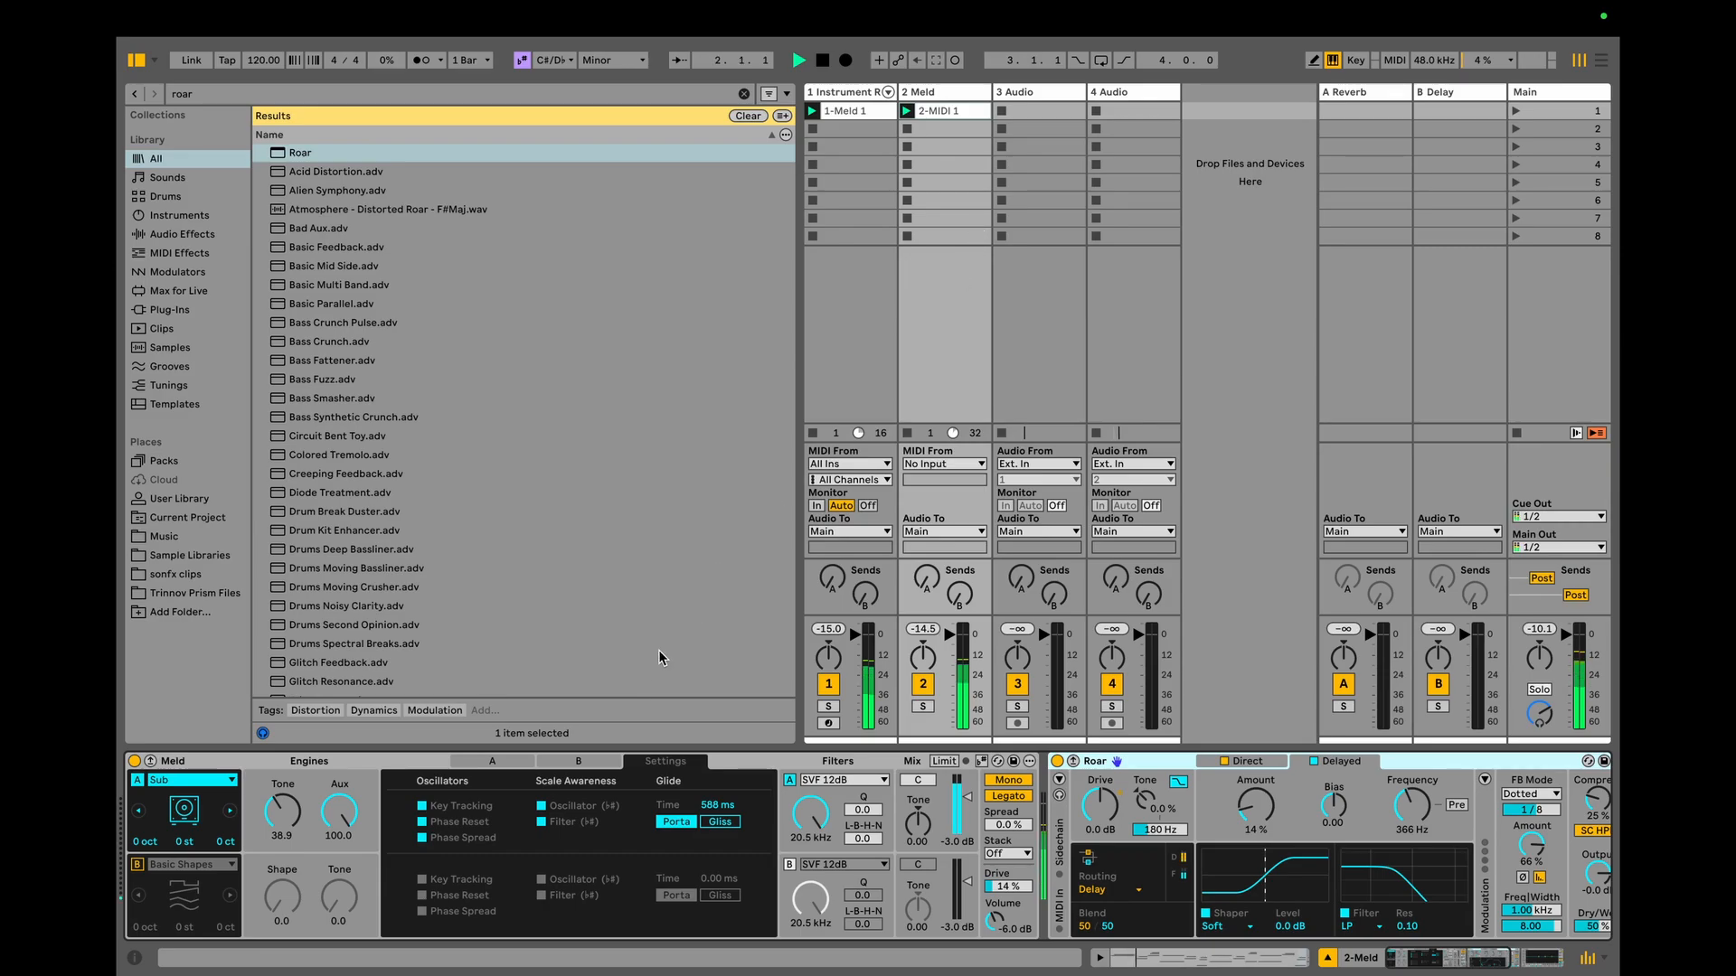
{"action": "left_click_drag", "start_coordinate": [718, 804], "coordinate": [719, 904]}
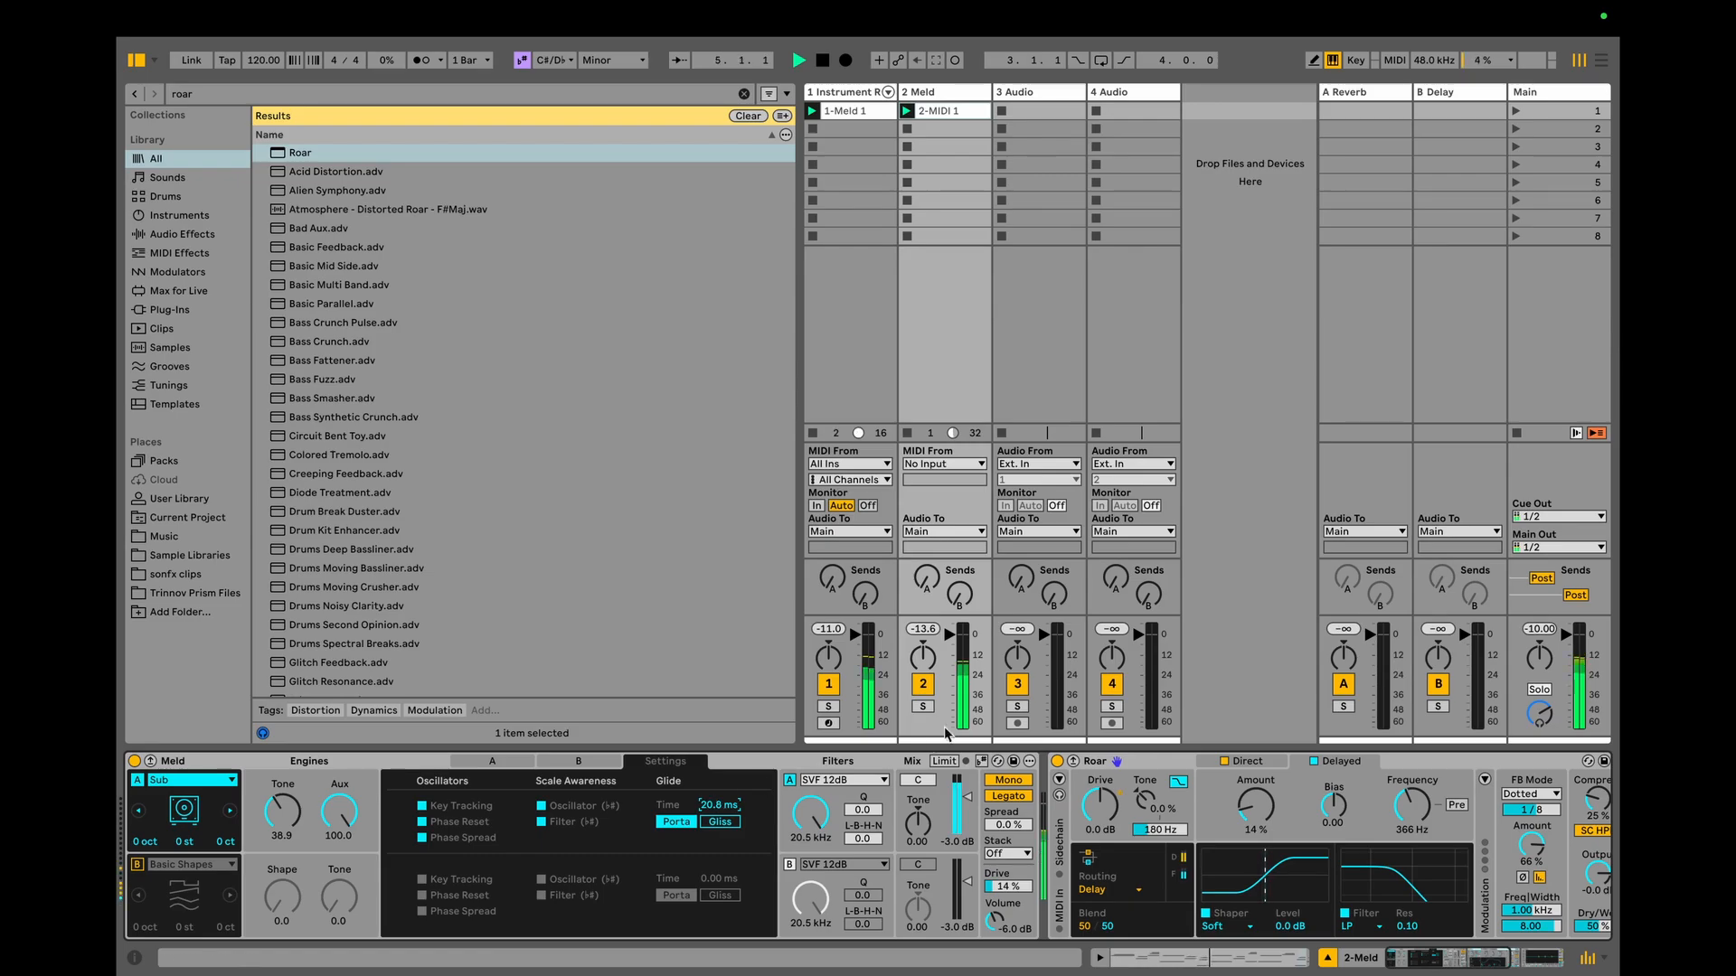
Stop playback and delete the two empty audio tracks.
{"action": "left_click", "coordinate": [1030, 378]}
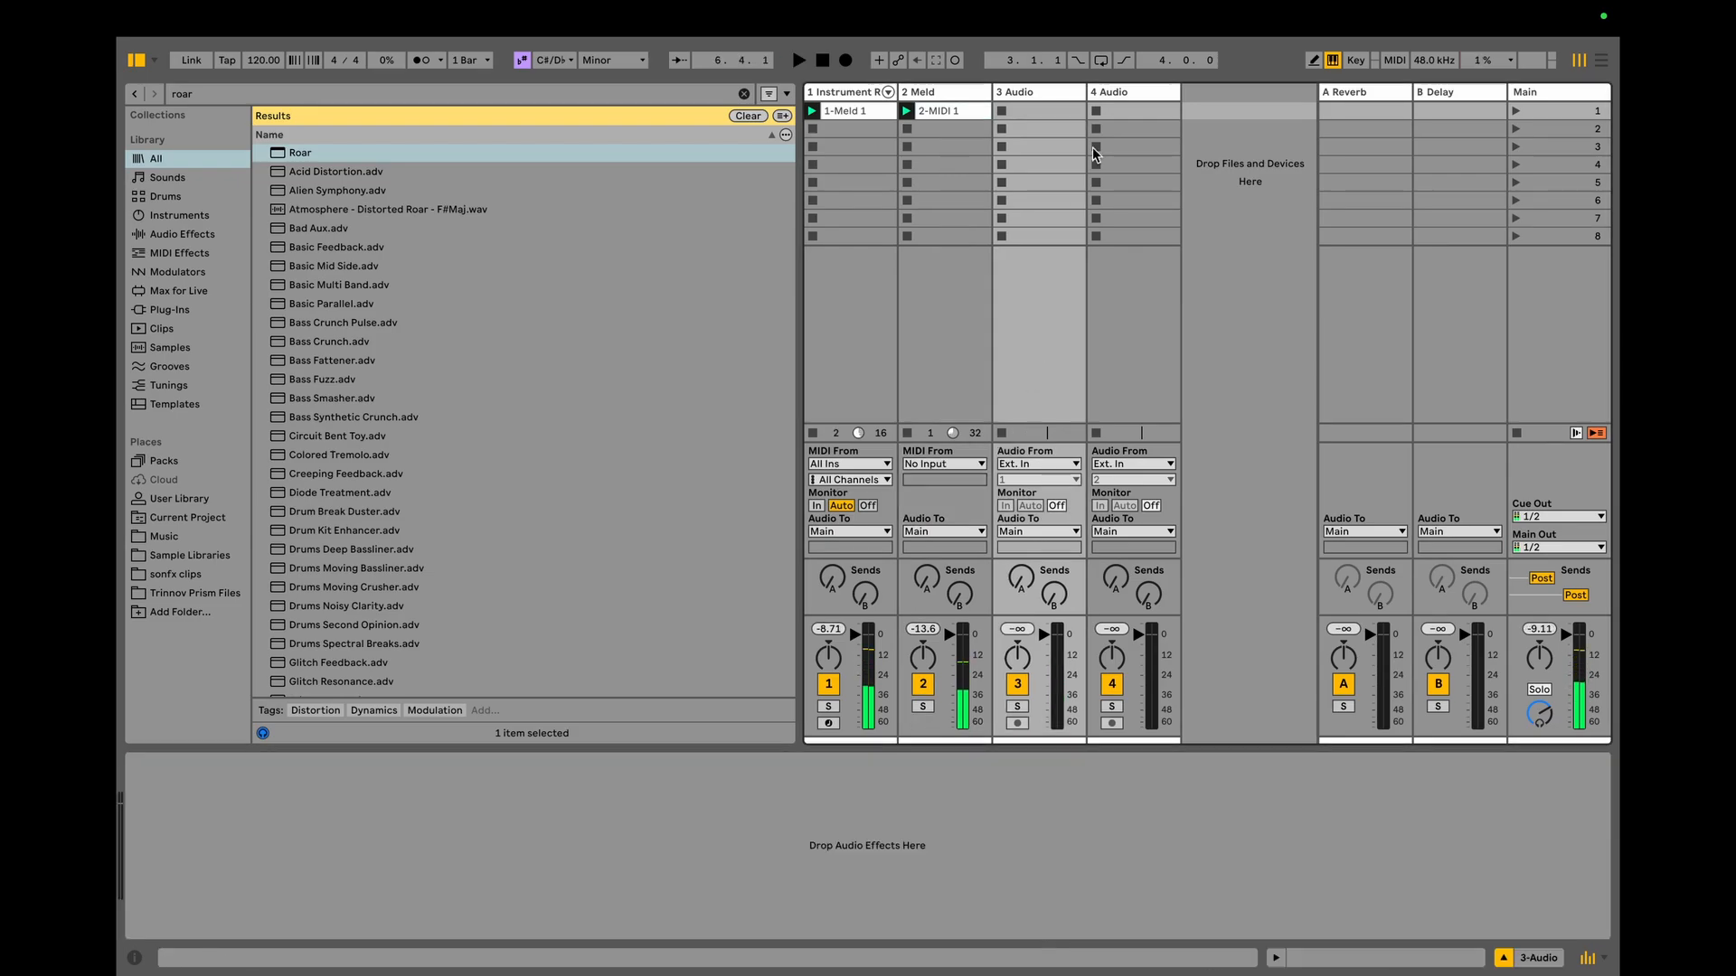
{"action": "left_click", "coordinate": [1022, 89]}
{"action": "key", "text": "Delete"}
{"action": "key", "text": "Delete"}
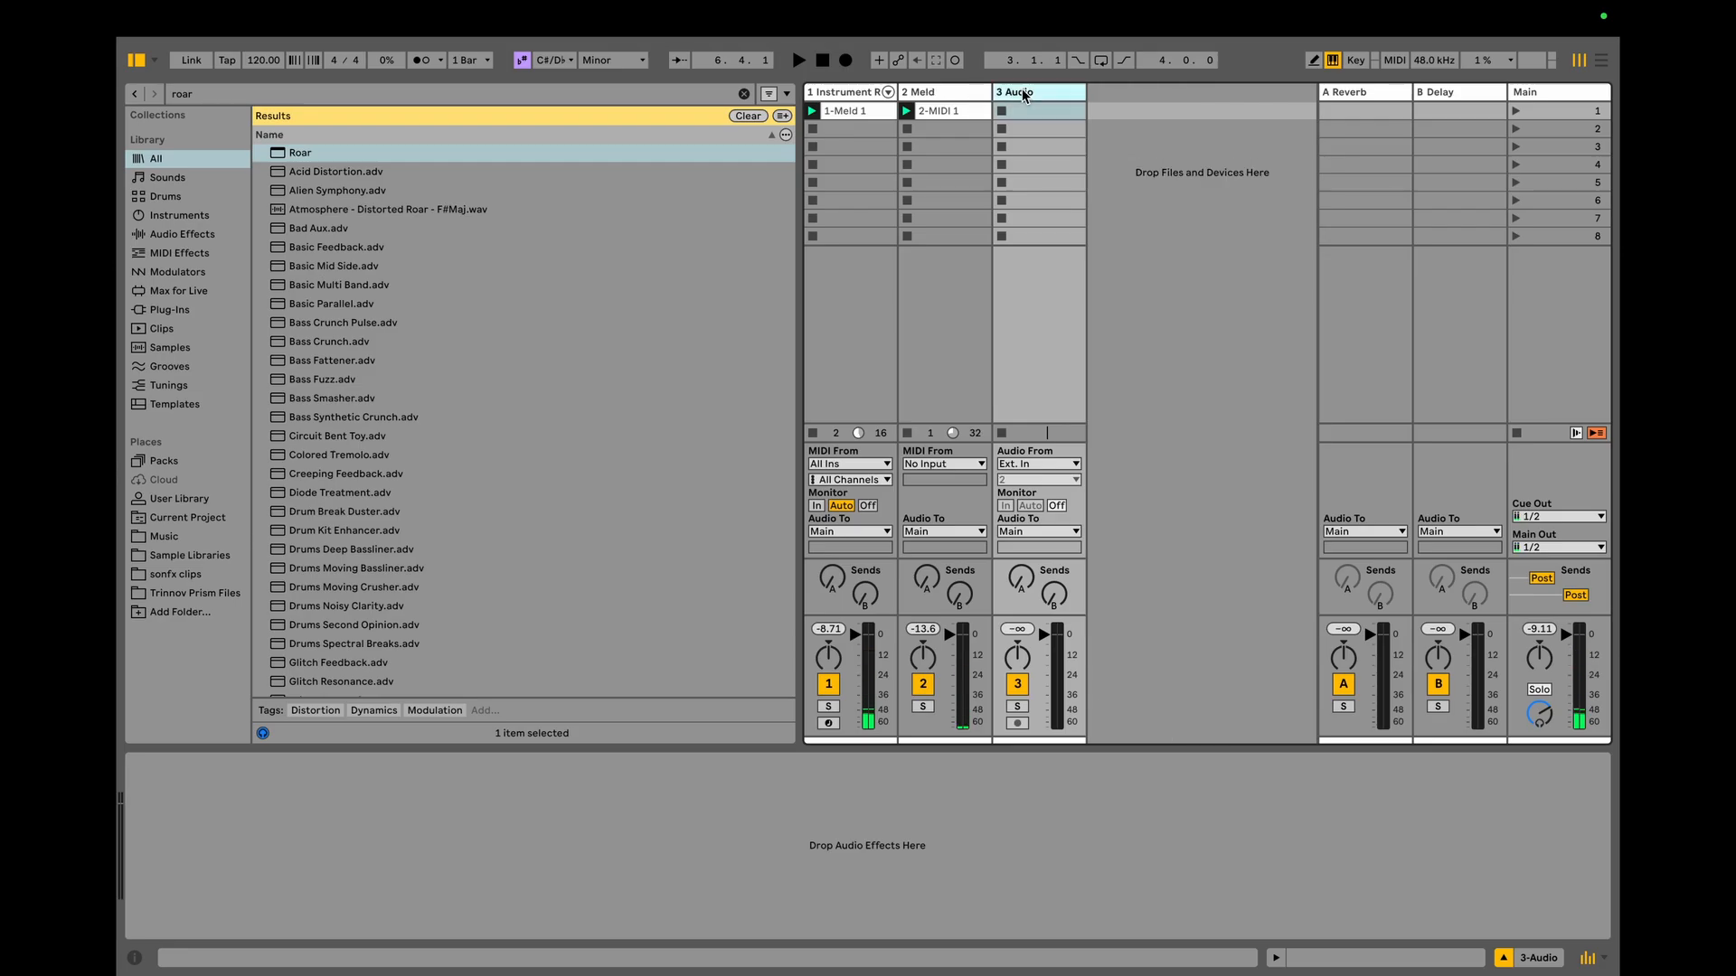
Rename the Instrument Rack track as Chords and the Meld bass track as Sub.
{"action": "left_click", "coordinate": [841, 93]}
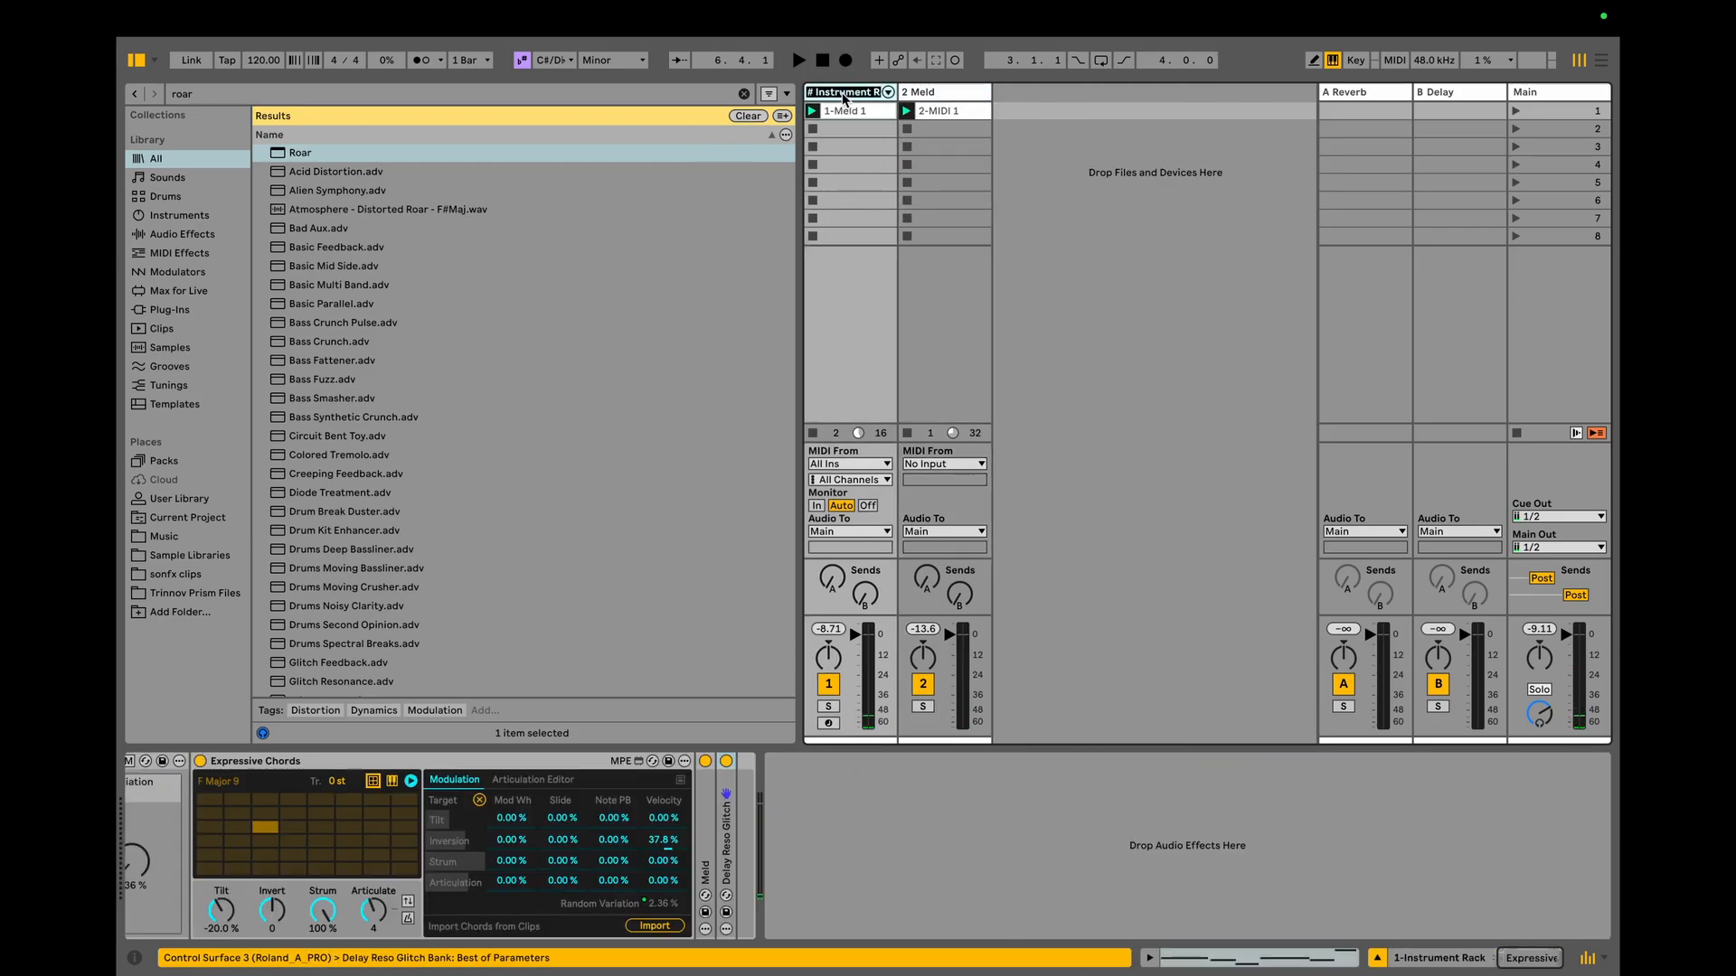
{"action": "key", "text": "Right"}
{"action": "type", "text": "Su"}
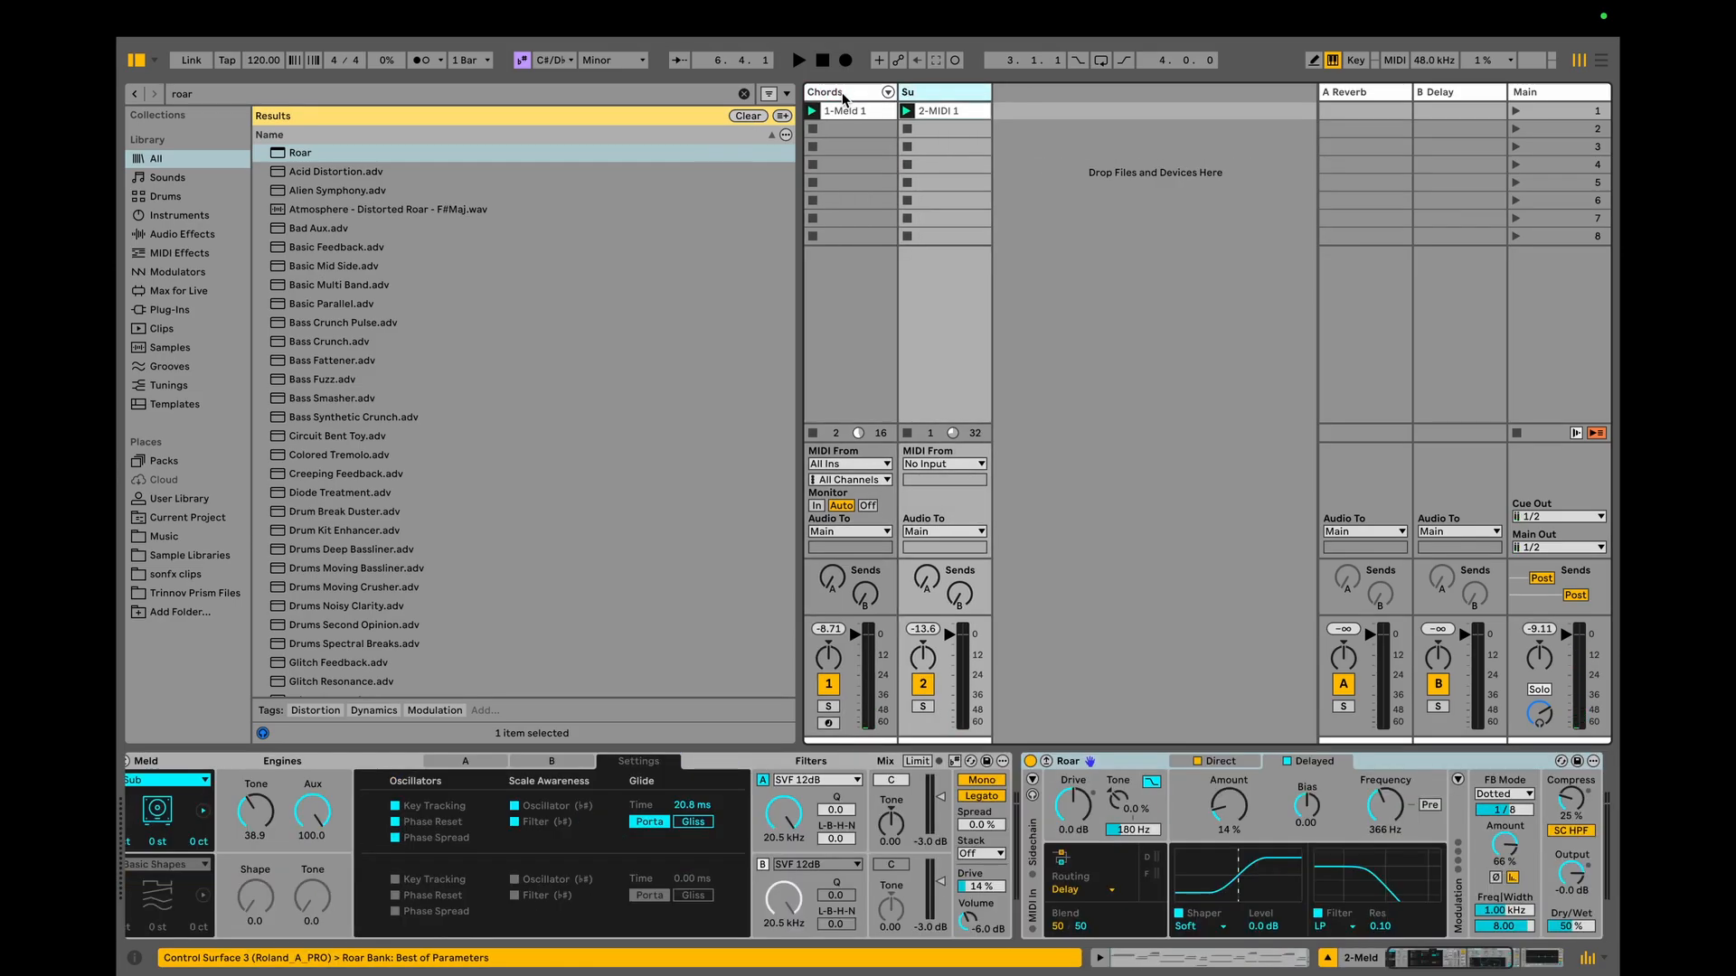
{"action": "type", "text": "b"}
{"action": "key", "text": "Return"}
Find ValhallaSupermassive by searching for "superma" and add it to the Chords track.
{"action": "left_click", "coordinate": [843, 93]}
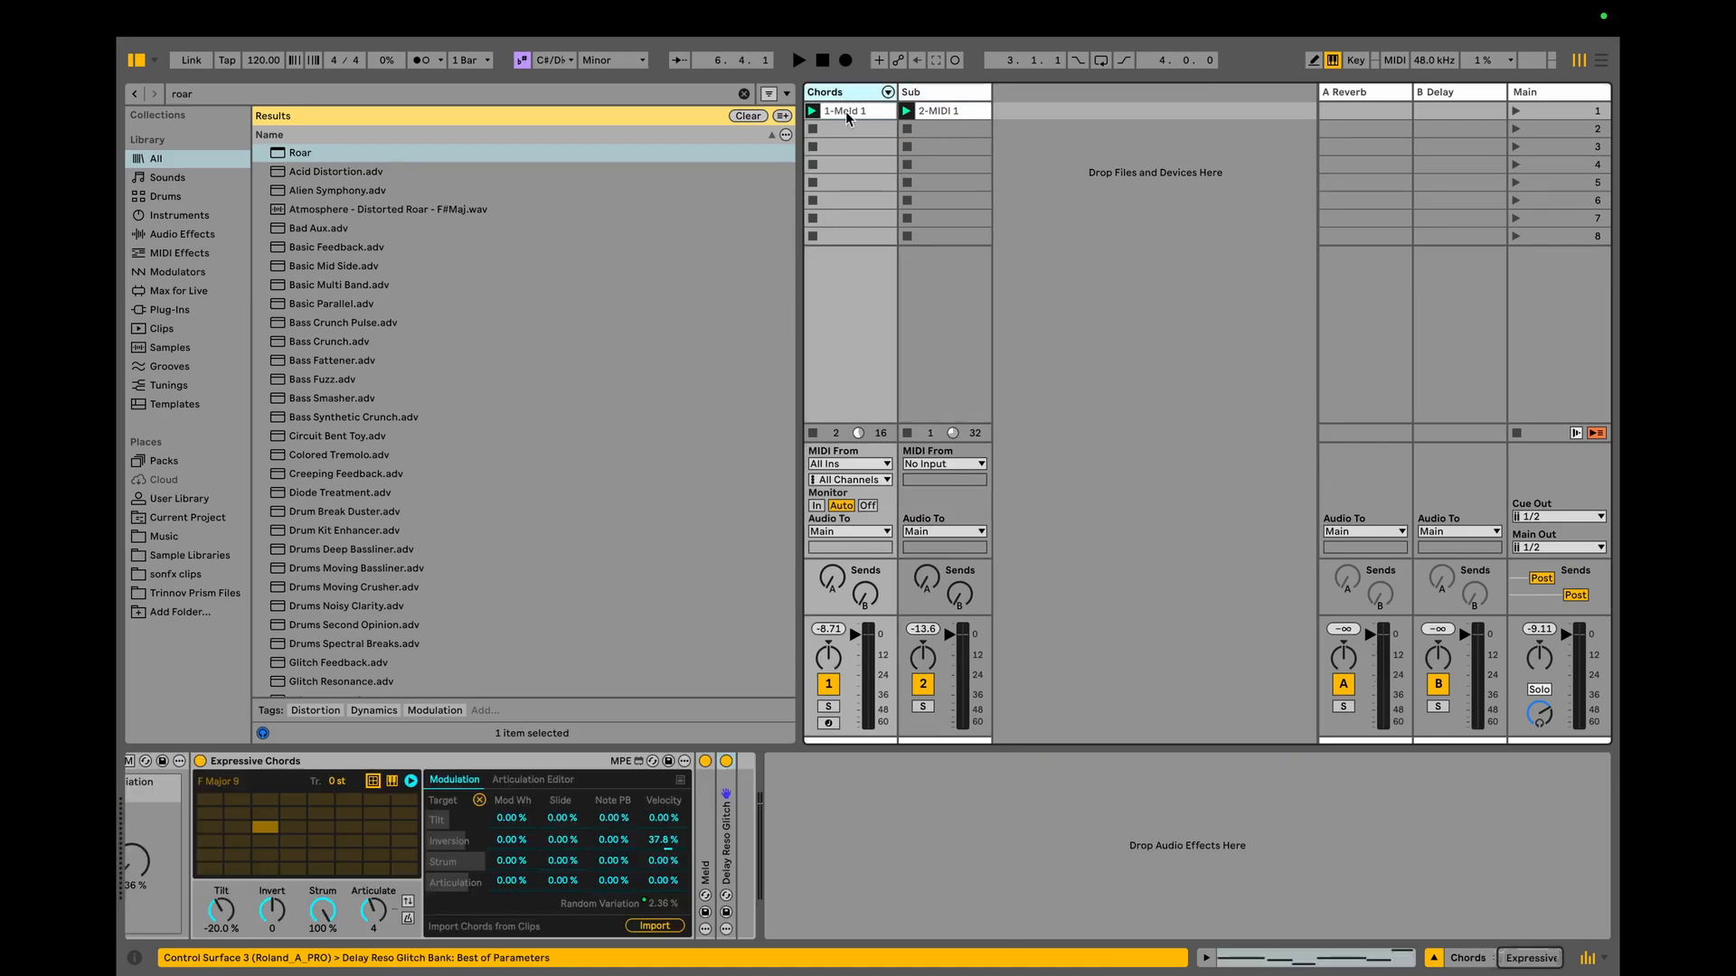
{"action": "key", "text": "super+f"}
{"action": "type", "text": "superma"}
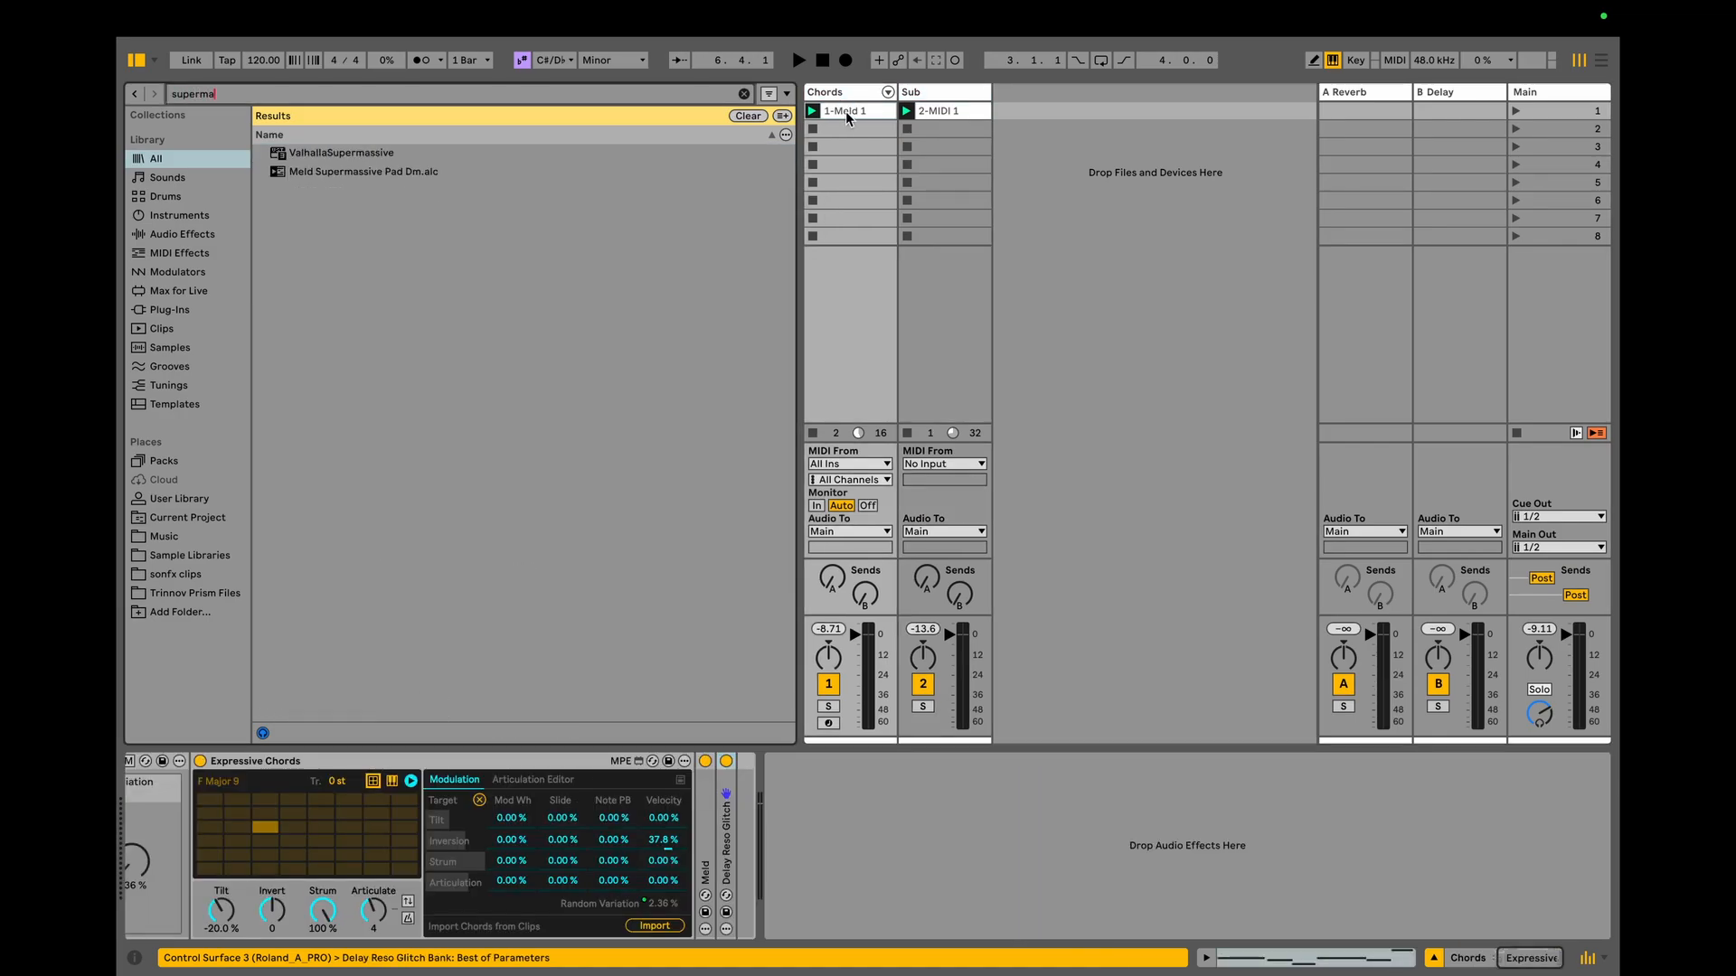
{"action": "key", "text": "Down"}
{"action": "key", "text": "Return"}
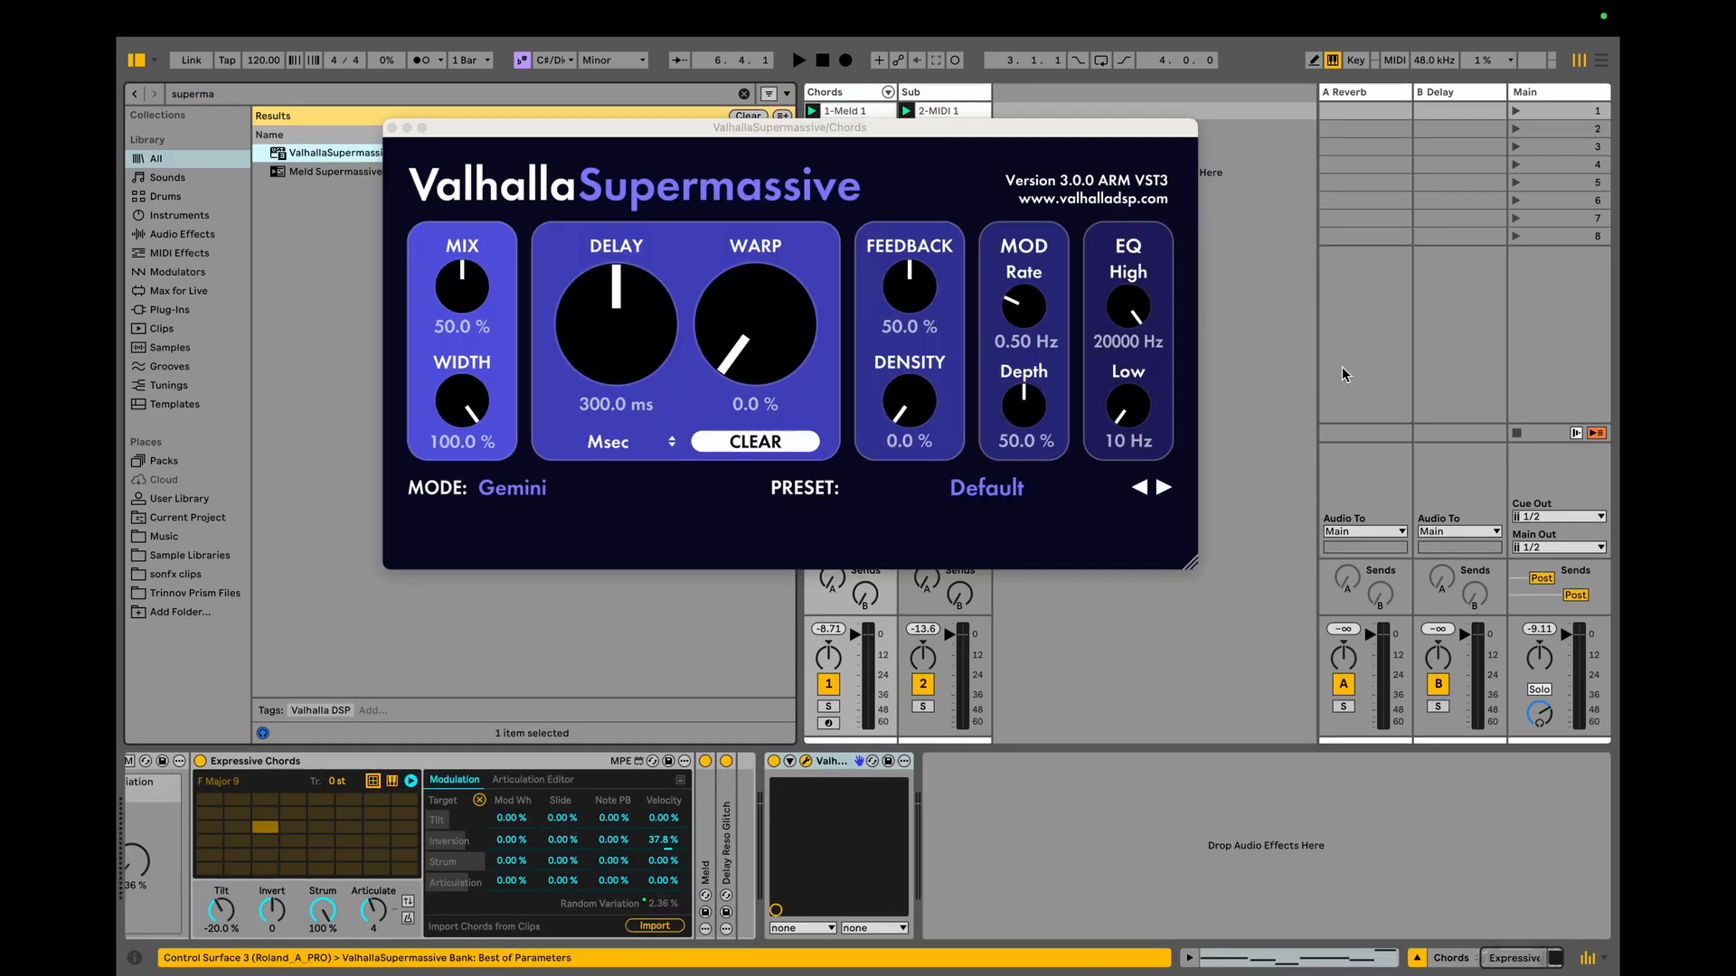
Load the TriangulumHall reverb preset in ValhallaSupermassive and close the plug-in window.
{"action": "left_click", "coordinate": [987, 488]}
{"action": "mouse_move", "coordinate": [959, 748]}
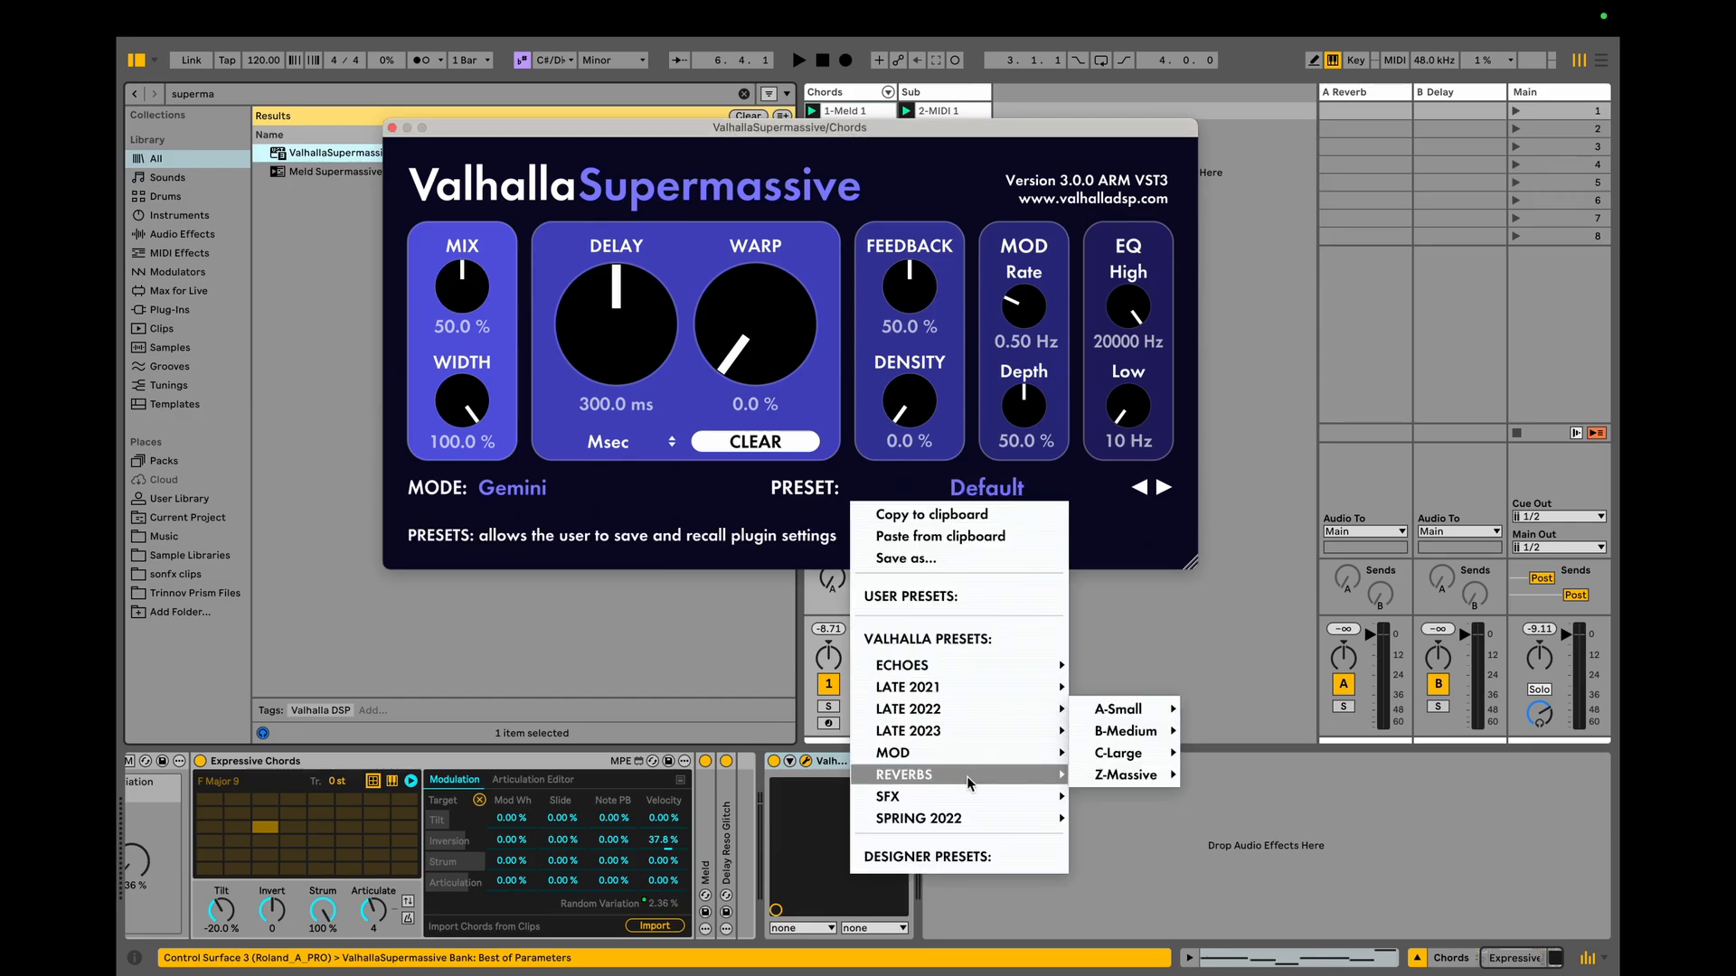
{"action": "mouse_move", "coordinate": [1099, 759]}
{"action": "left_click", "coordinate": [1257, 753]}
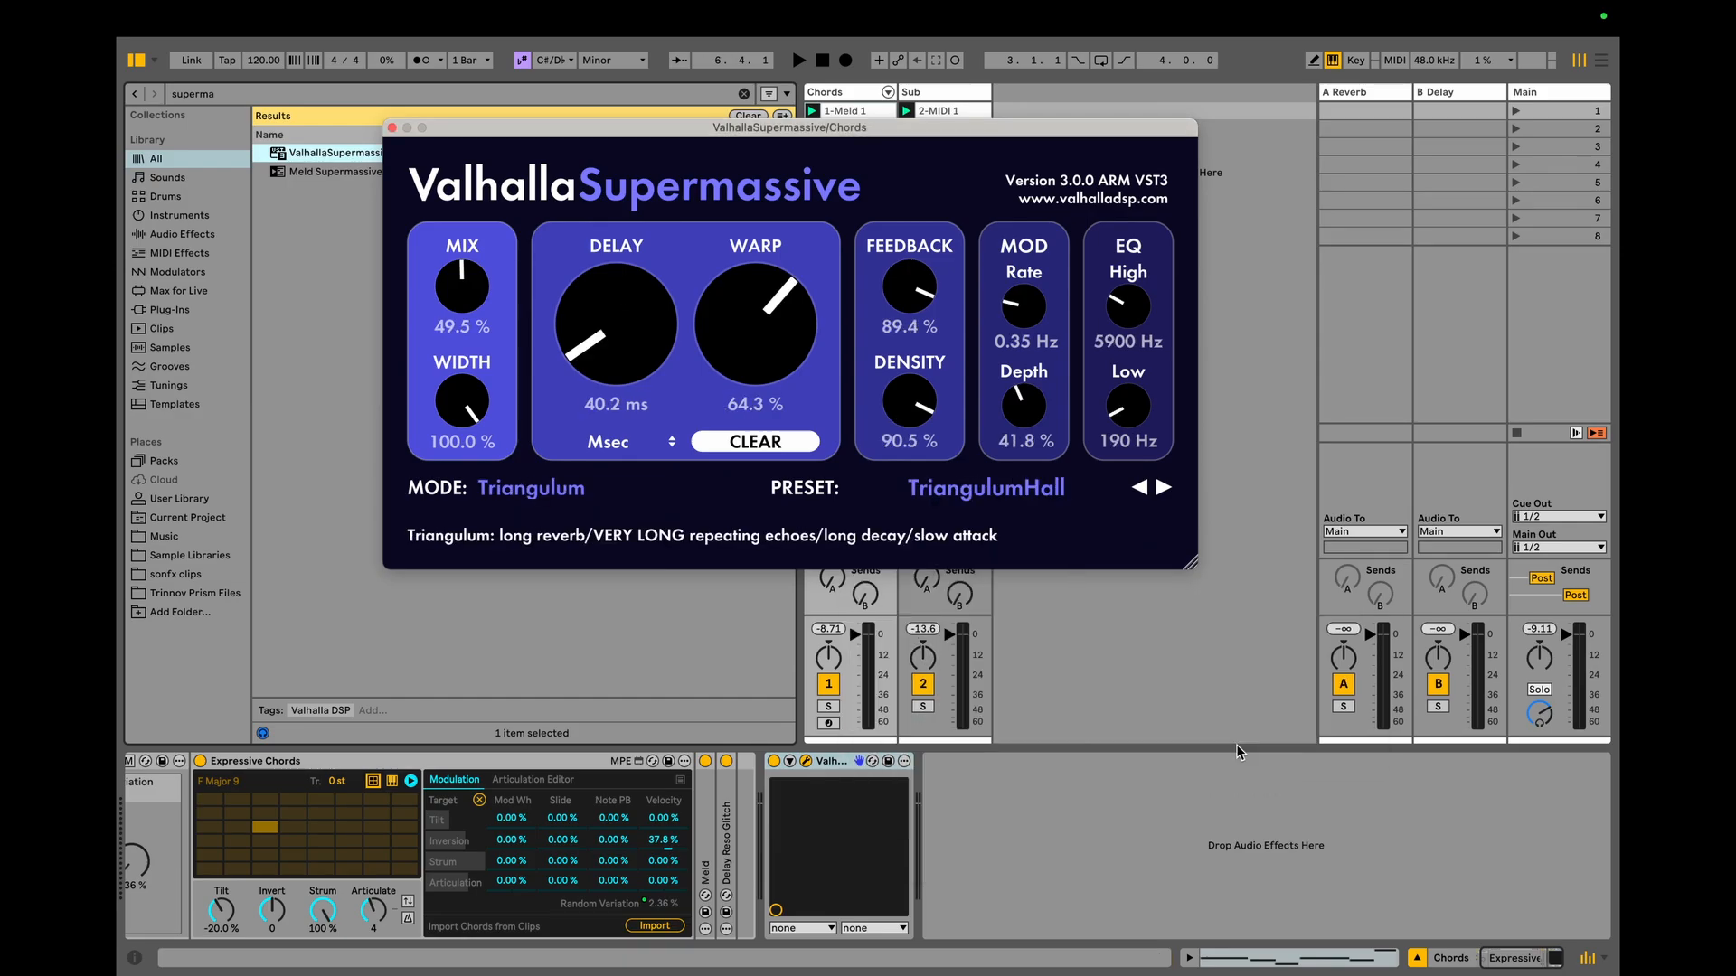
{"action": "left_click", "coordinate": [391, 127]}
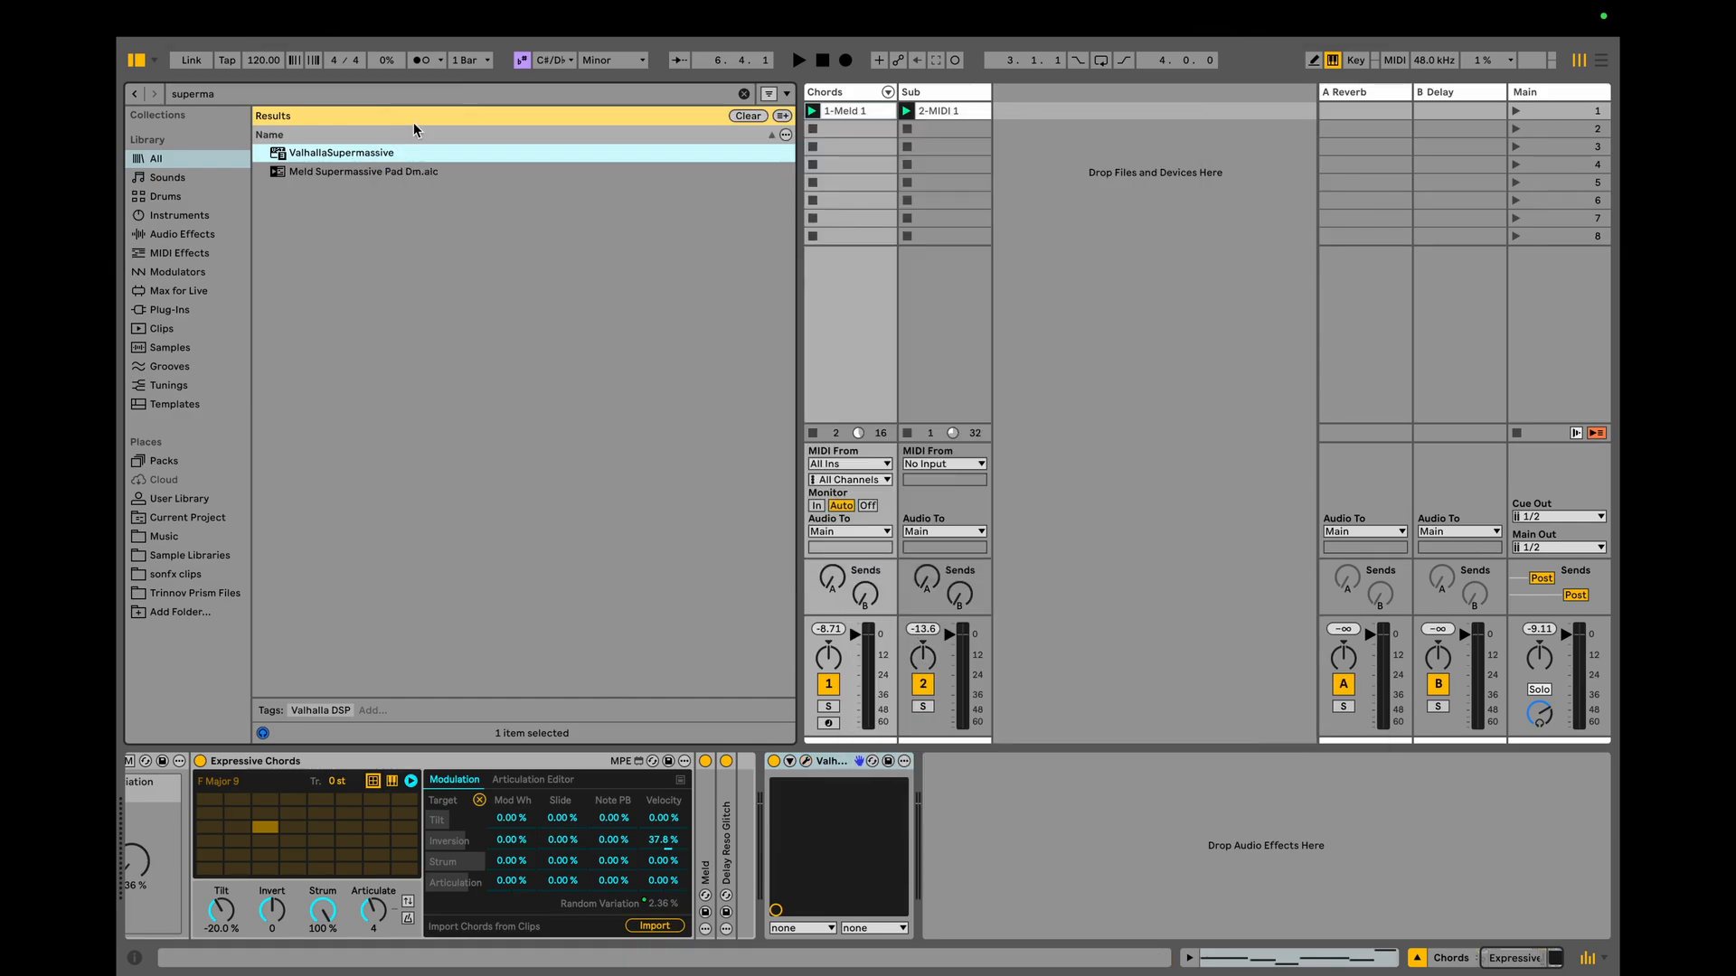
Solo and audition the Chords track, then bounce its 1-Meld 1 clip to a new track.
{"action": "left_click", "coordinate": [827, 707]}
{"action": "key", "text": "space"}
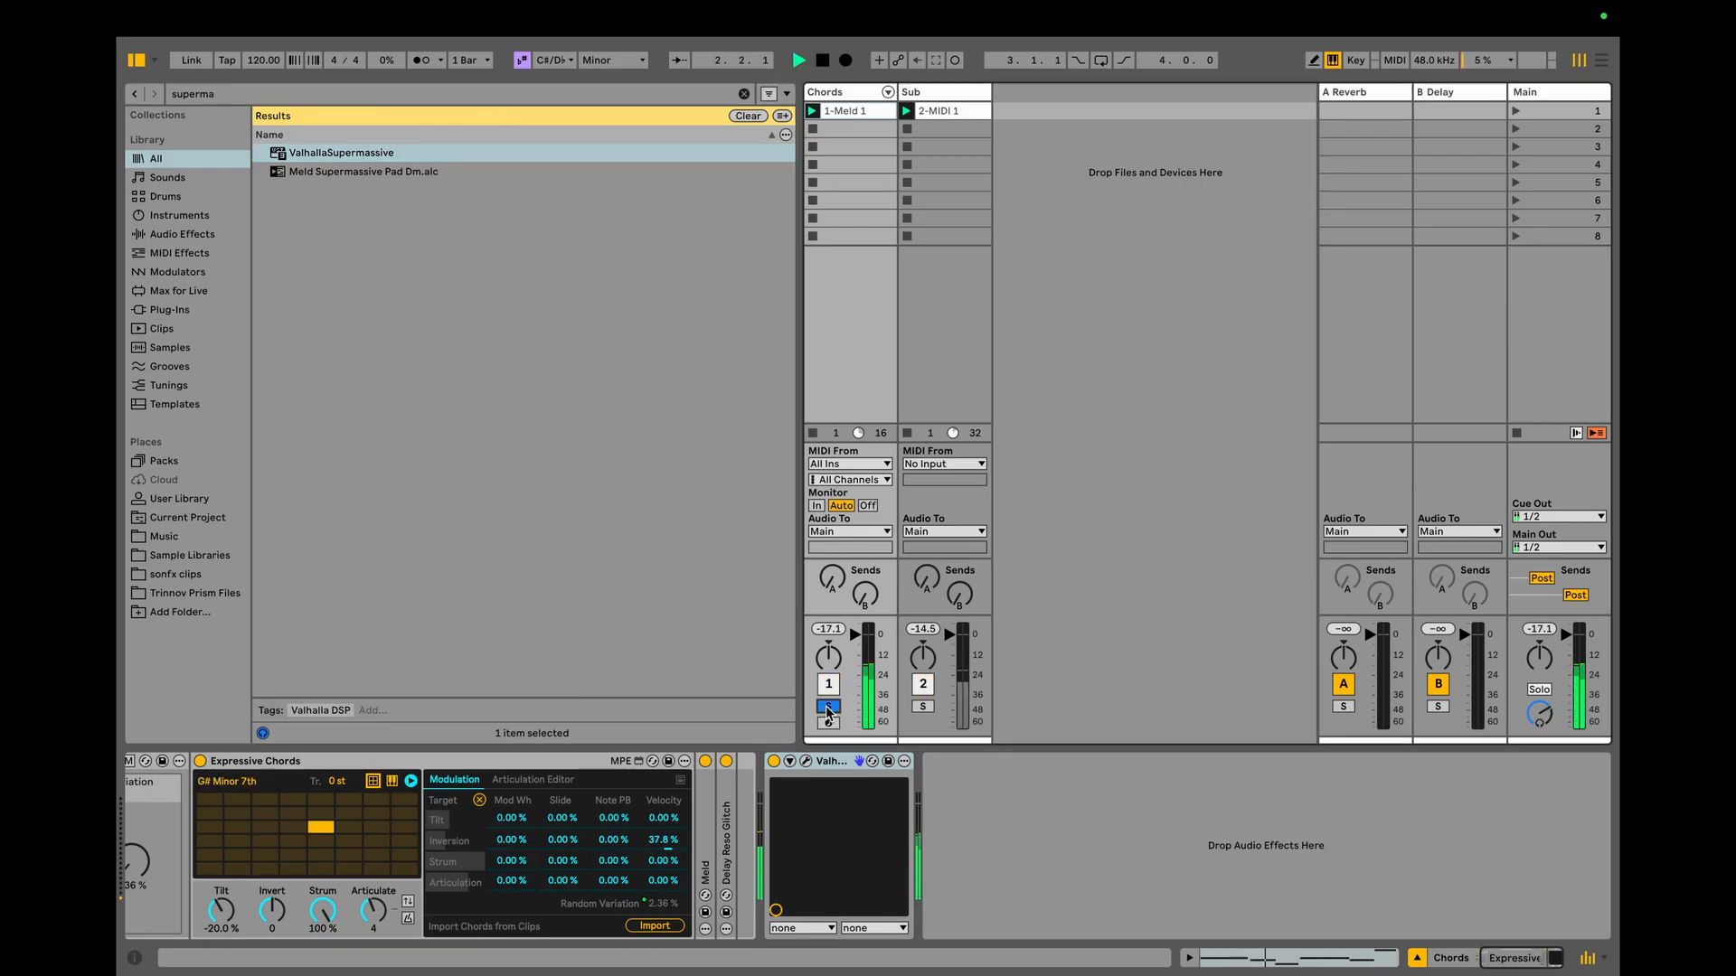
{"action": "key", "text": "space"}
{"action": "right_click", "coordinate": [852, 115]}
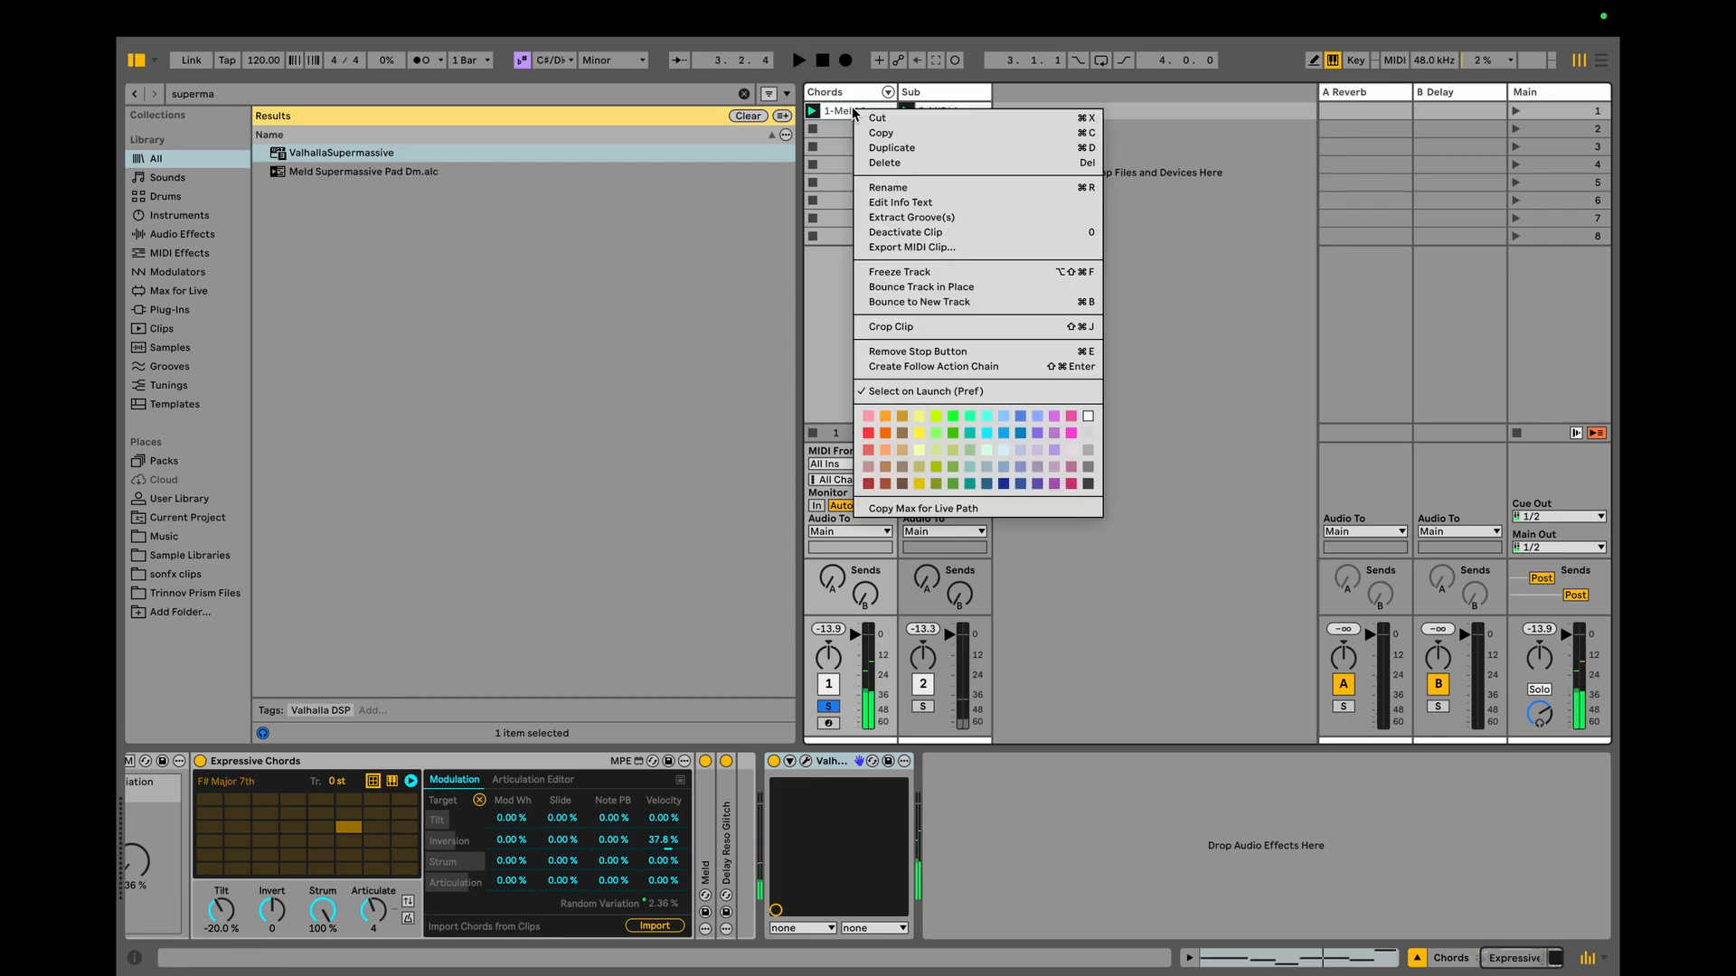
{"action": "left_click", "coordinate": [913, 302]}
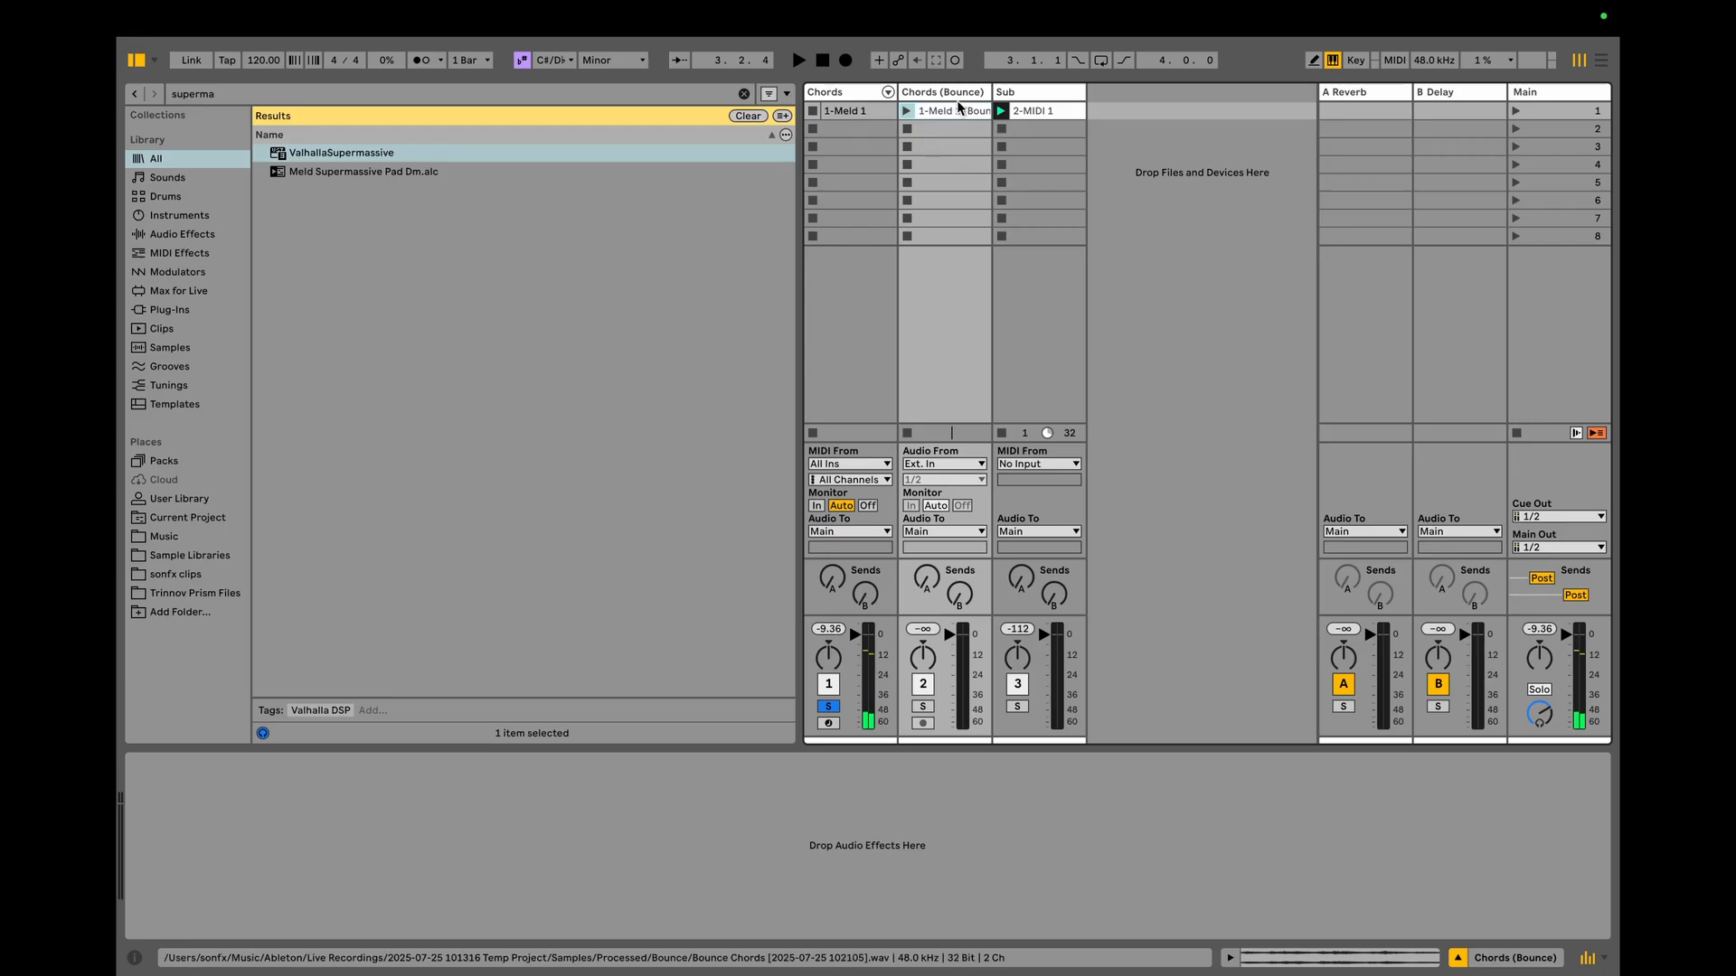
Remove ValhallaSupermassive from the Chords track and reactivate its 1-Meld 1 clip.
{"action": "left_click", "coordinate": [848, 92]}
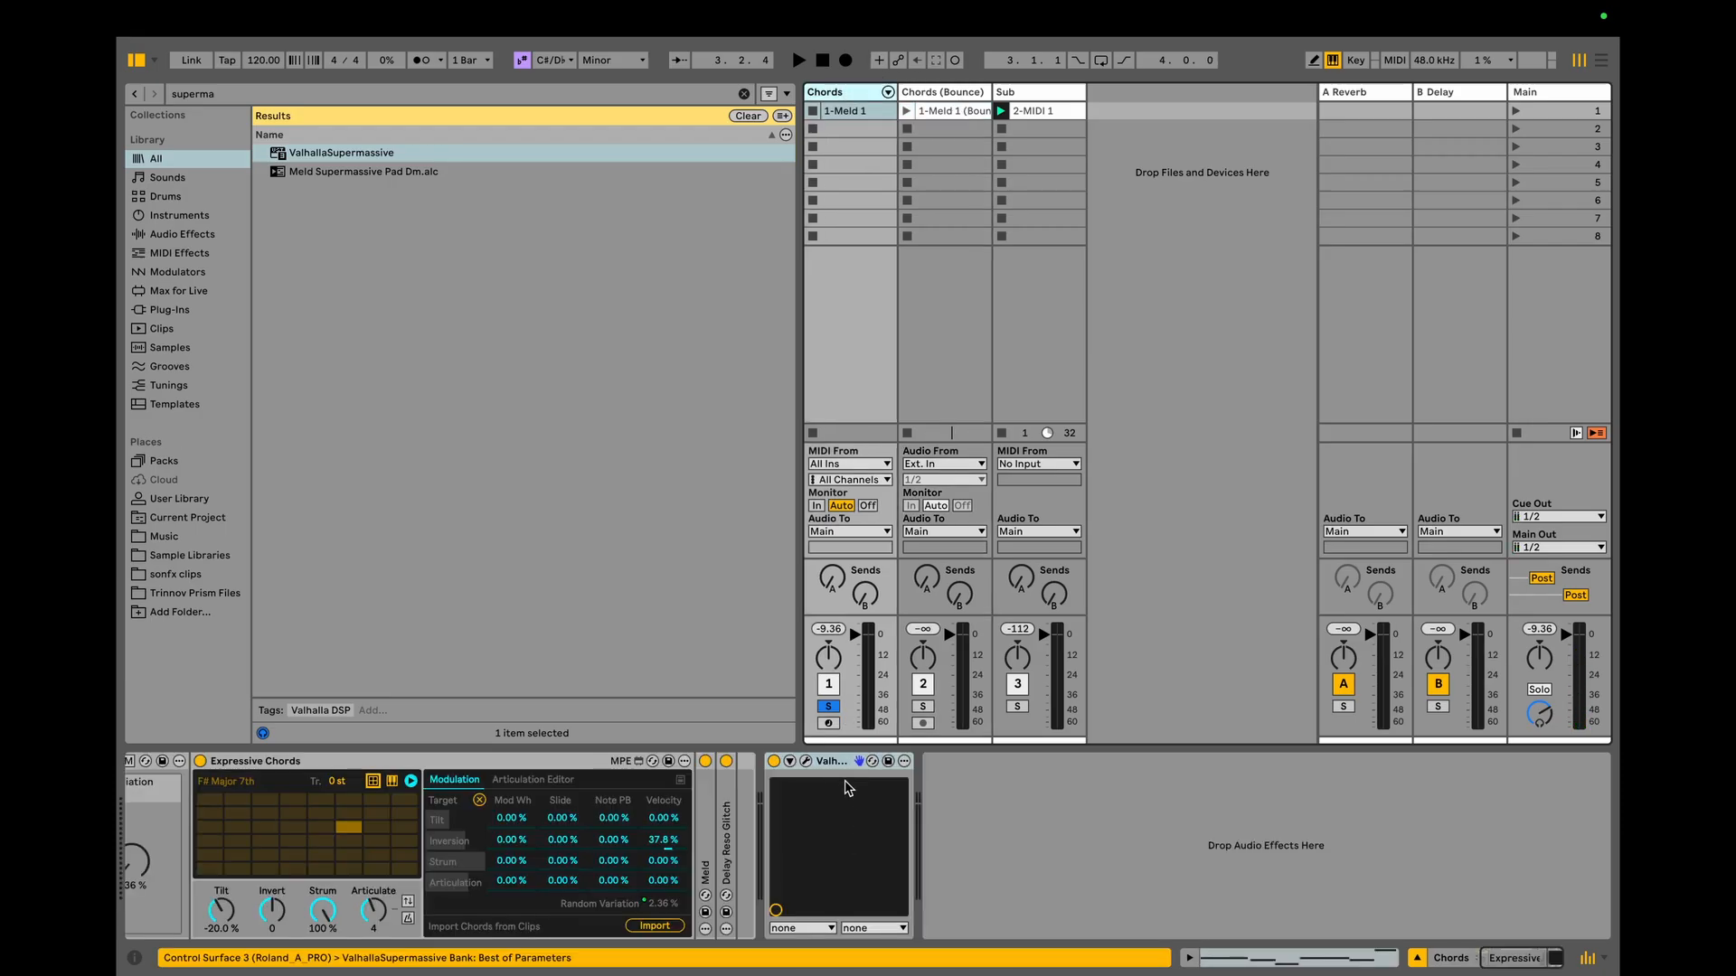
{"action": "key", "text": "Delete"}
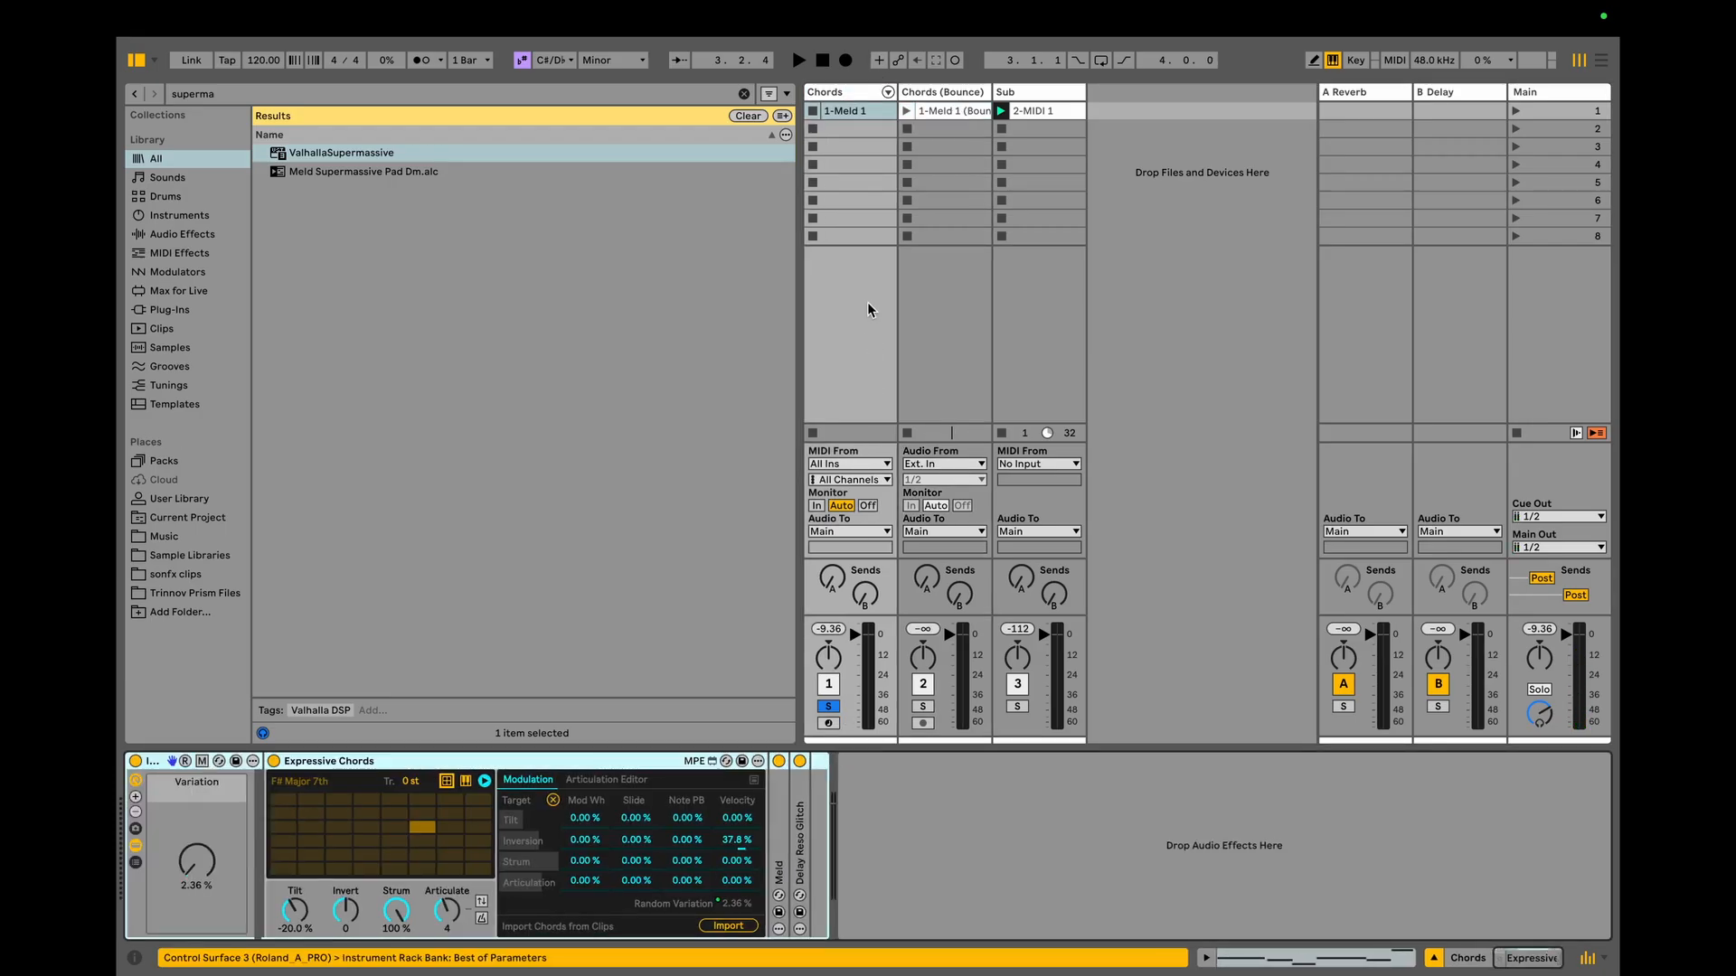
{"action": "left_click", "coordinate": [861, 115]}
{"action": "key", "text": "0"}
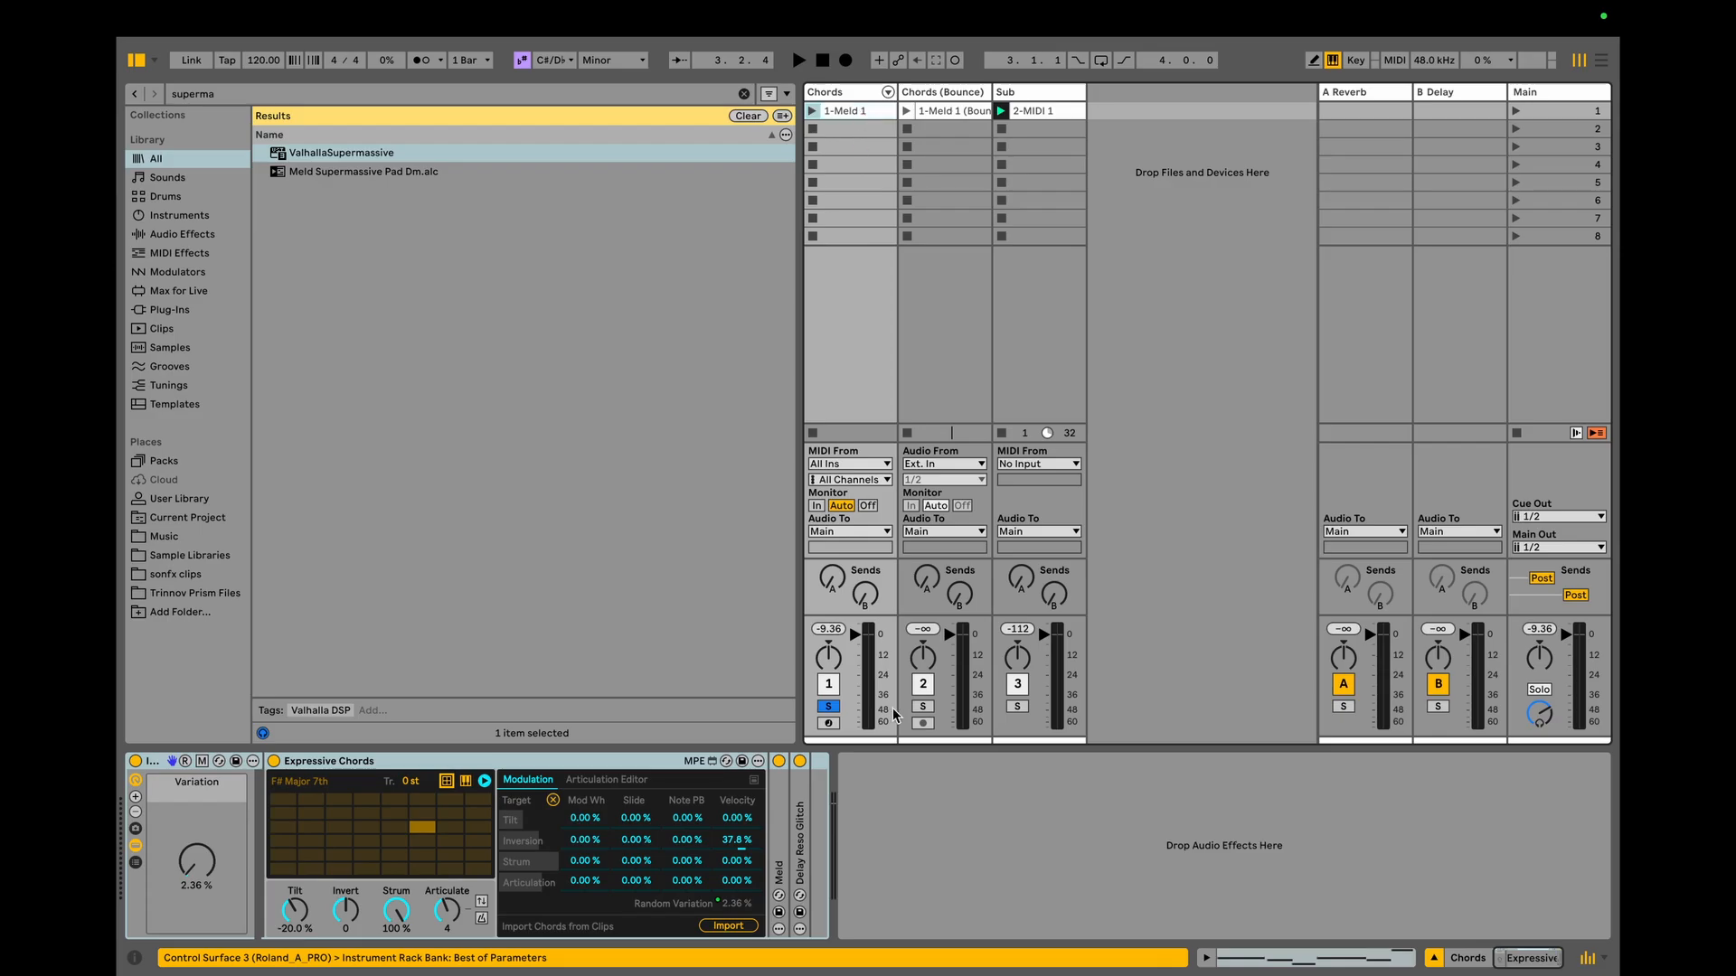
Solo the Chords (Bounce) track, launch its bounced clip and open the clip's sample view.
{"action": "left_click", "coordinate": [924, 706]}
{"action": "left_click", "coordinate": [906, 110]}
{"action": "left_click", "coordinate": [956, 111]}
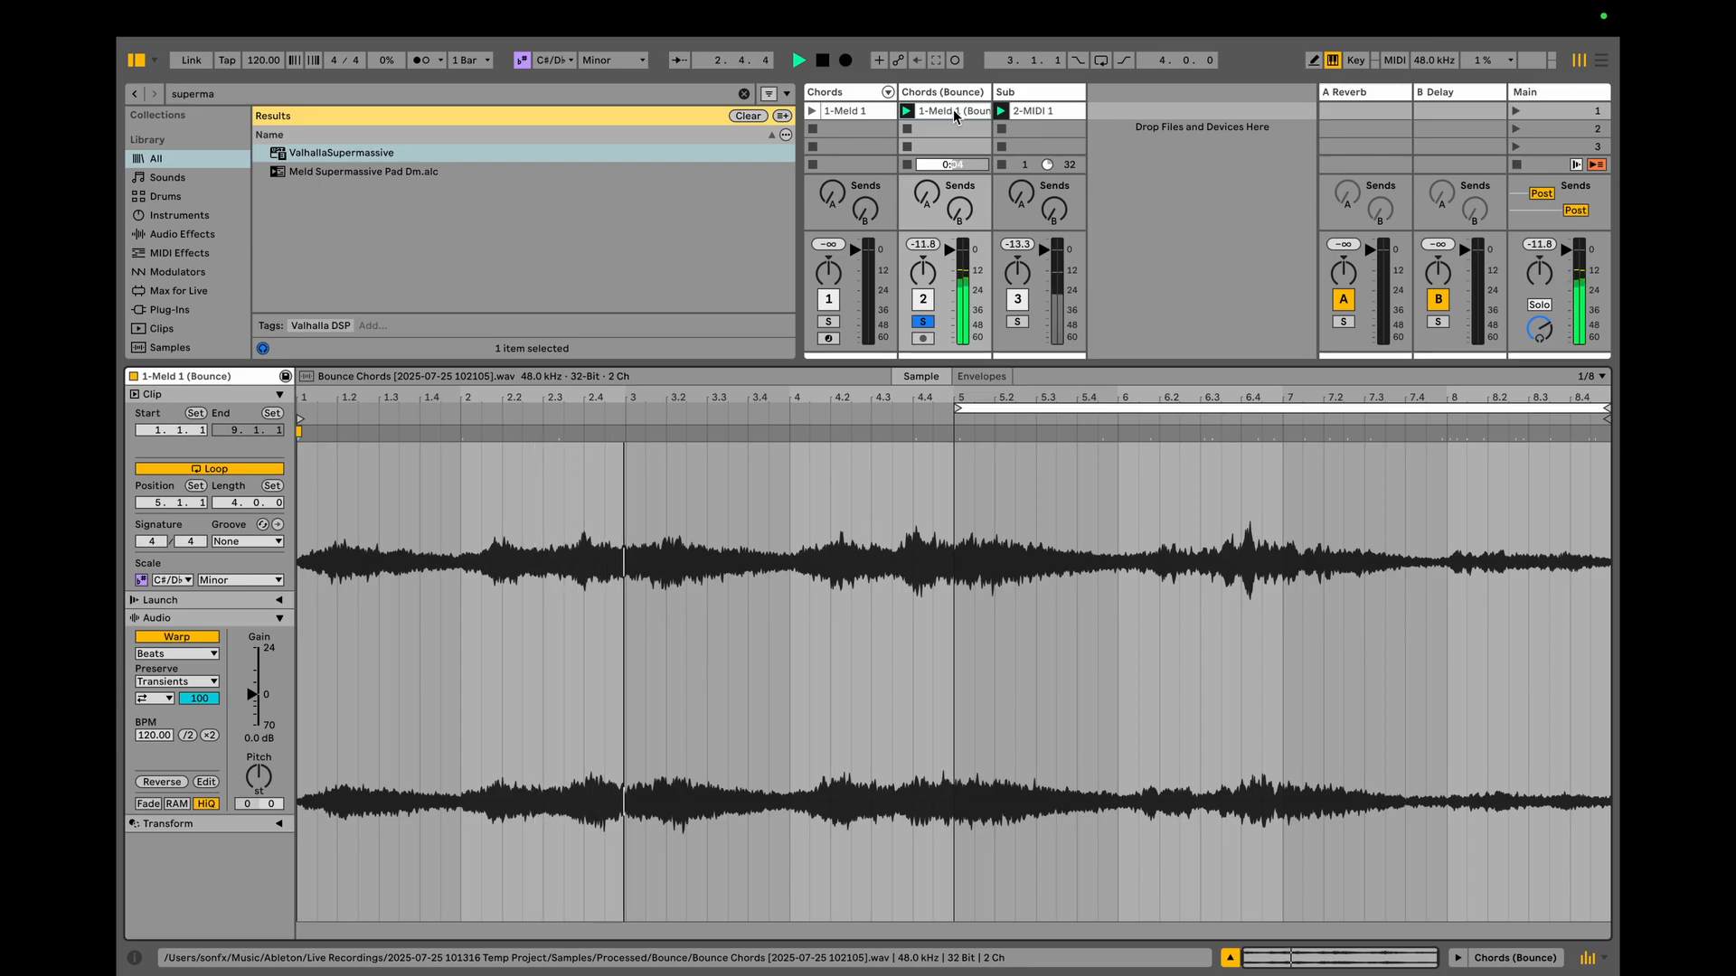
Reverse the bounced chord clip's sample, play it back briefly, and close the clip view.
{"action": "key", "text": "space"}
{"action": "left_click", "coordinate": [162, 782]}
{"action": "key", "text": "space"}
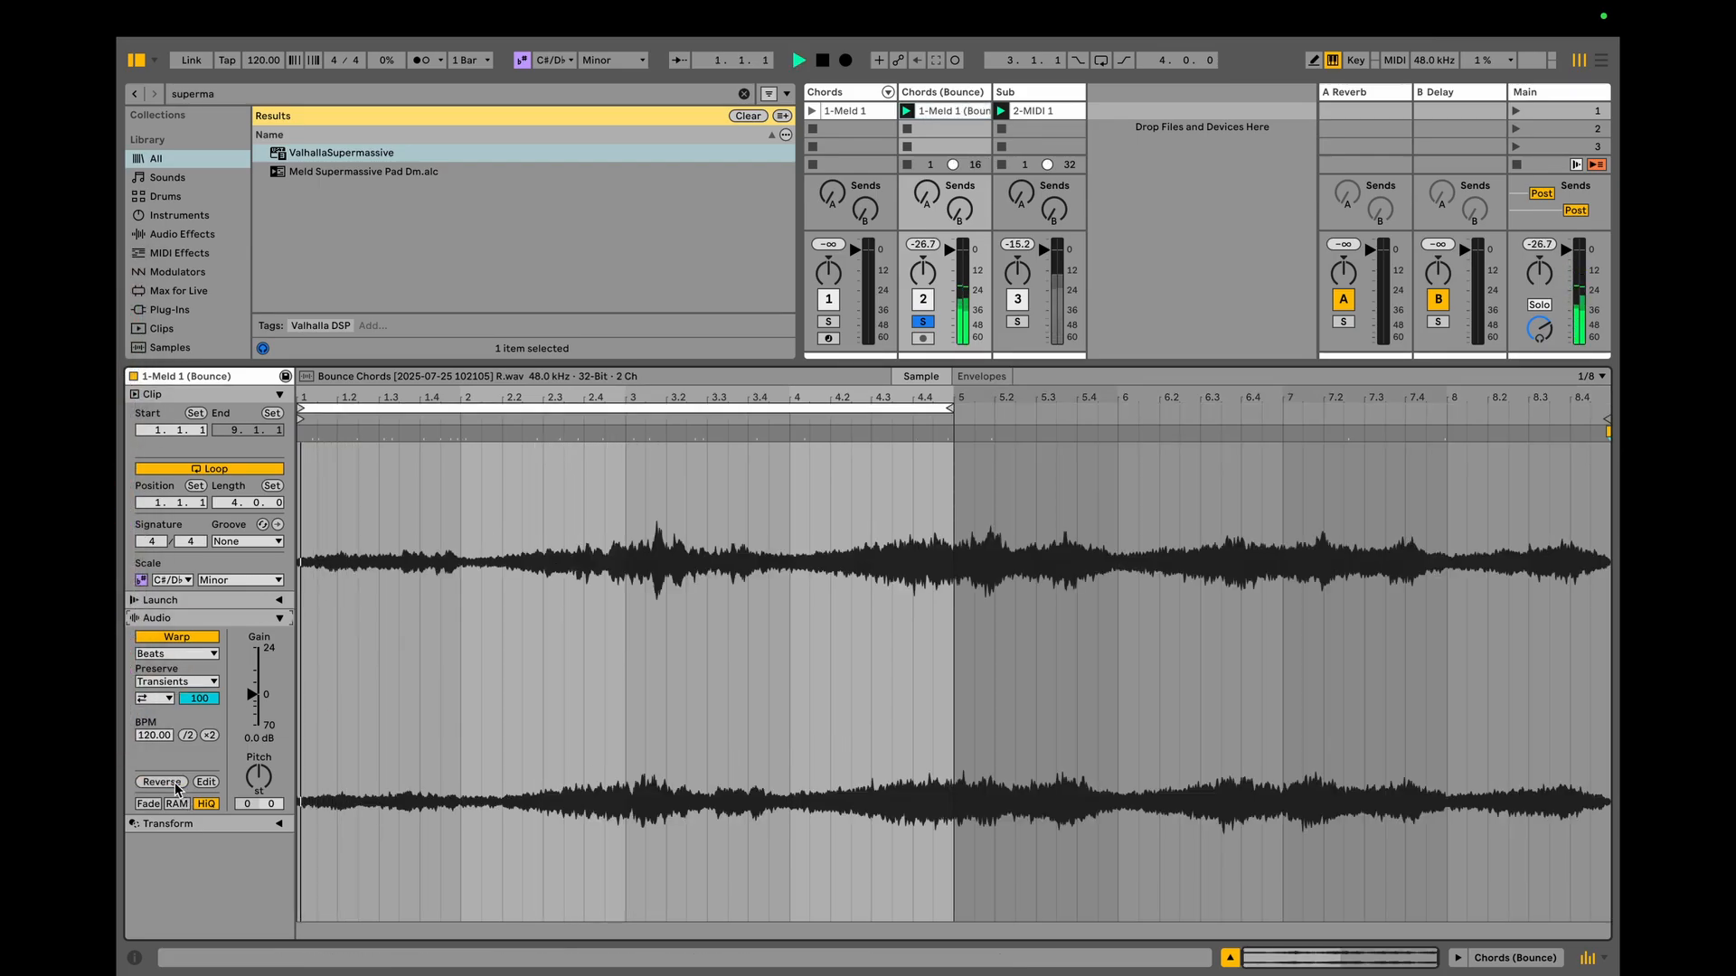
{"action": "key", "text": "space"}
{"action": "left_click", "coordinate": [1231, 959]}
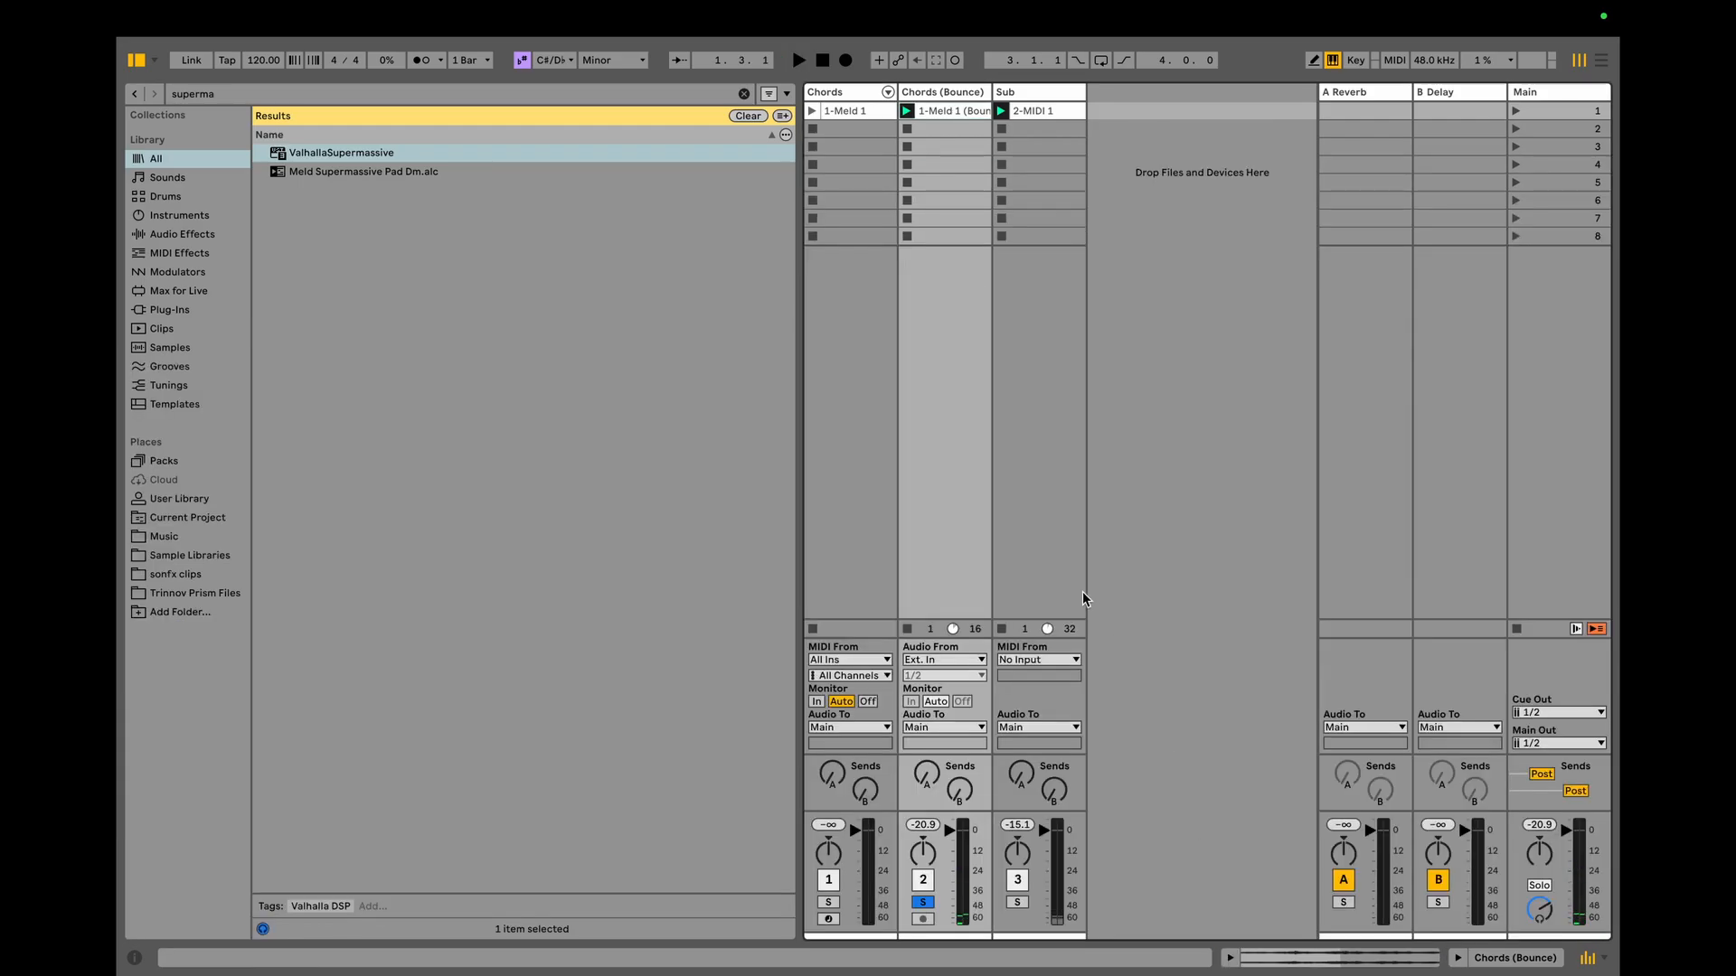
Rename the Chords (Bounce) track as Atmos.
{"action": "left_click", "coordinate": [931, 92]}
{"action": "key", "text": "ctrl+r"}
{"action": "type", "text": "Atmos"}
{"action": "key", "text": "Return"}
Insert a MIDI track after Sub, search for "drum rack" and load Chicago Kit onto it.
{"action": "left_click", "coordinate": [1036, 92]}
{"action": "key", "text": "ctrl+shift+t"}
{"action": "key", "text": "ctrl+f"}
{"action": "type", "text": "drum rack"}
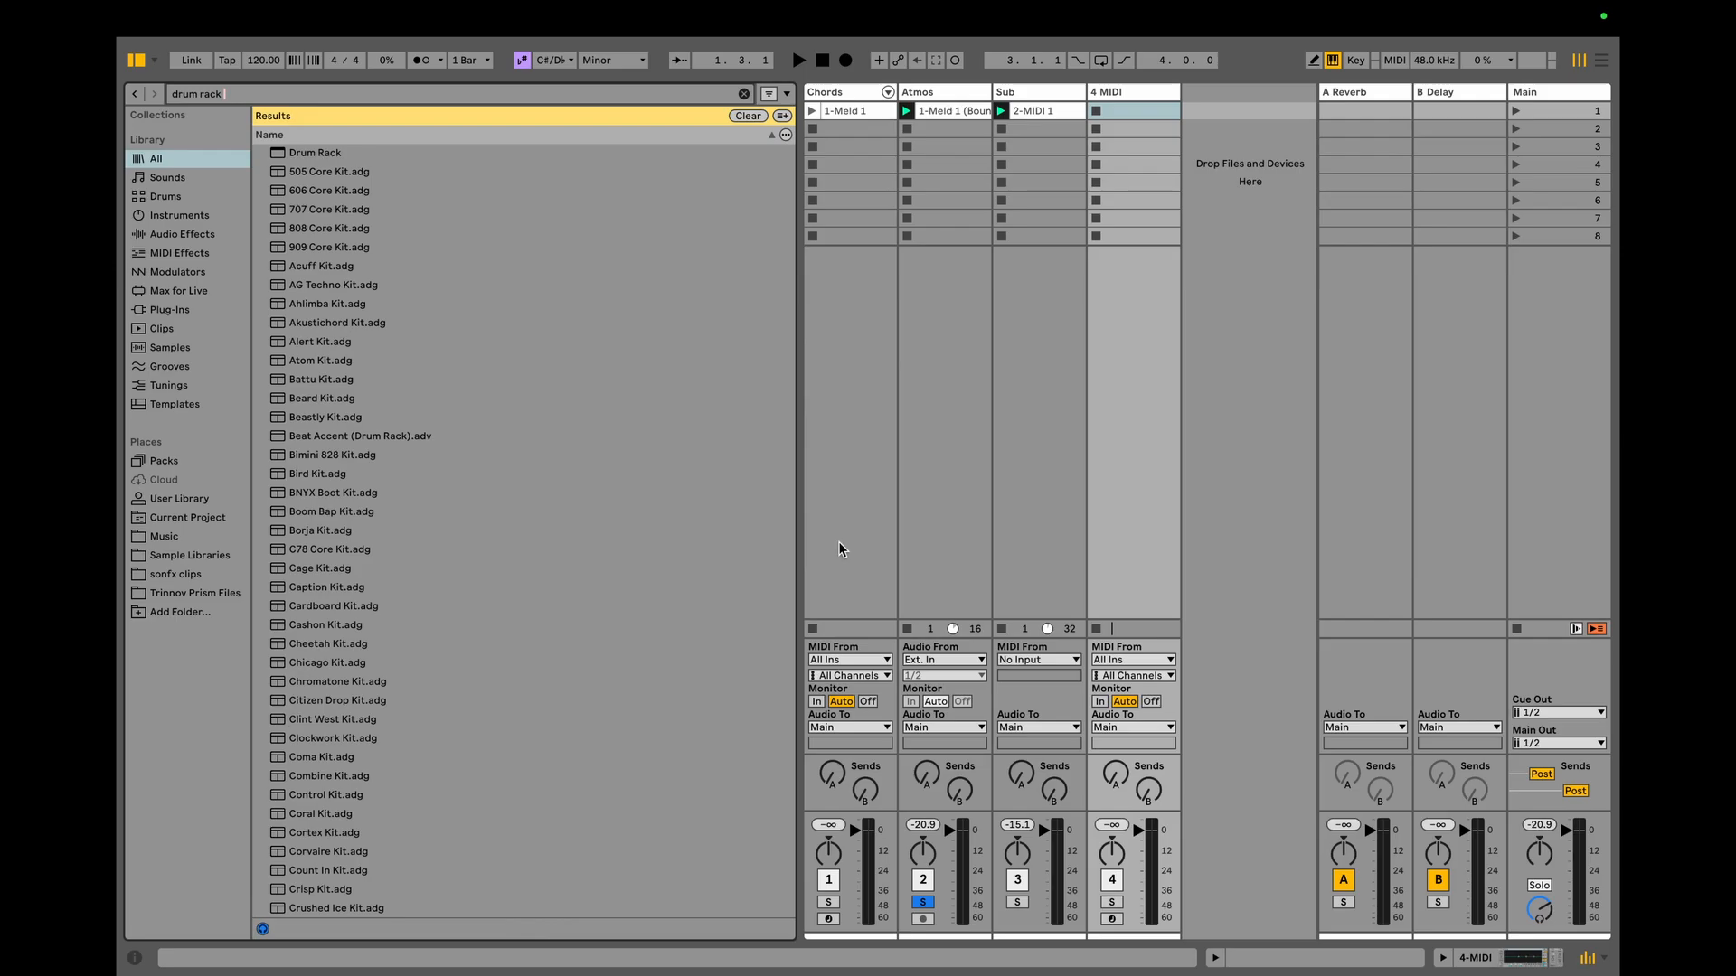
{"action": "double_click", "coordinate": [327, 661]}
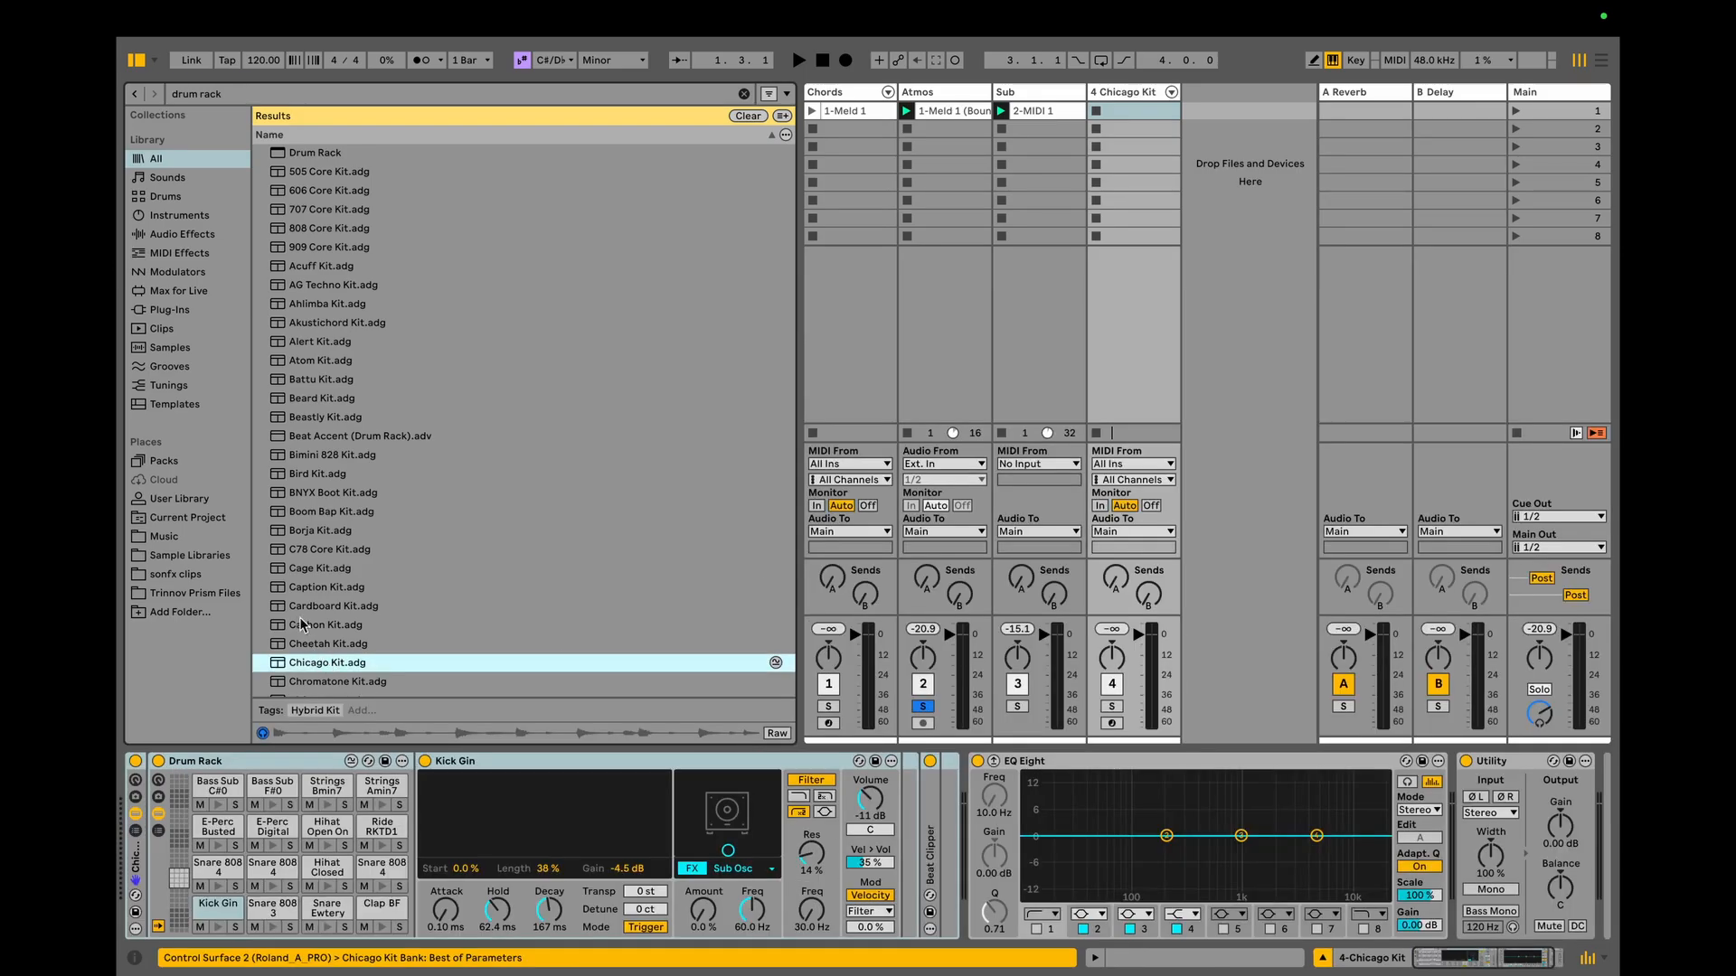
{"action": "left_click", "coordinate": [317, 644]}
{"action": "left_click", "coordinate": [313, 662]}
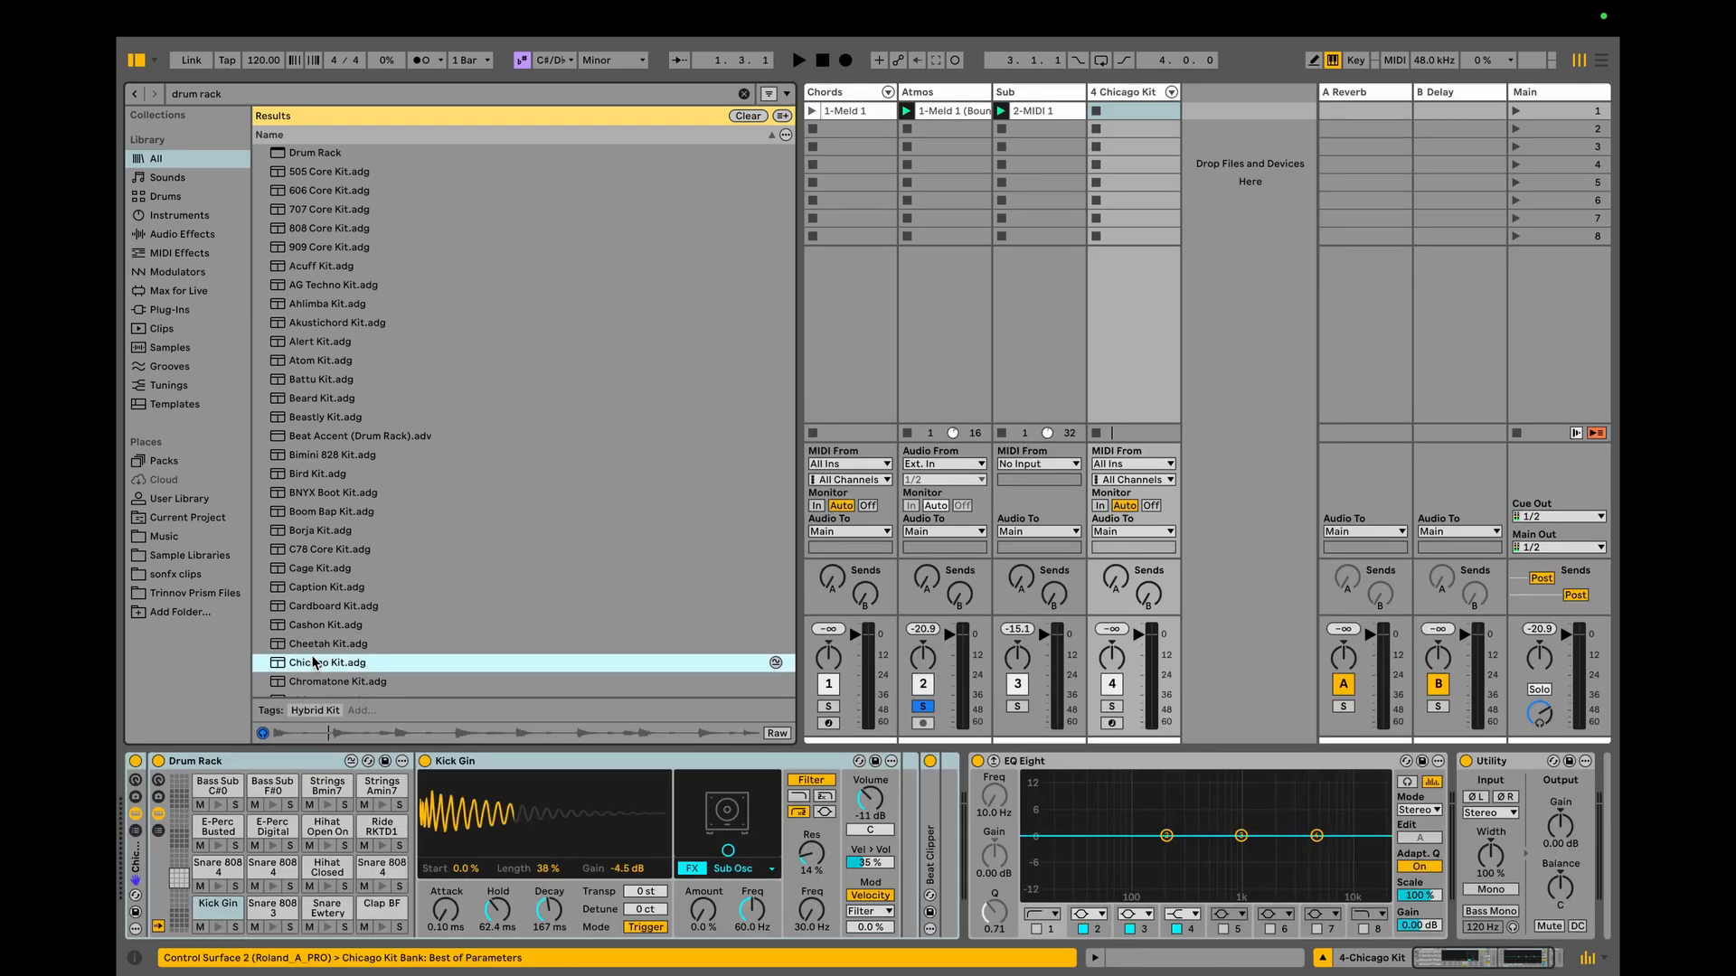
Add Rhythmic Steps ahead of the Chicago Kit and place a hit on the kick lane's first step.
{"action": "key", "text": "super+f"}
{"action": "type", "text": "rhythm"}
{"action": "key", "text": "Down"}
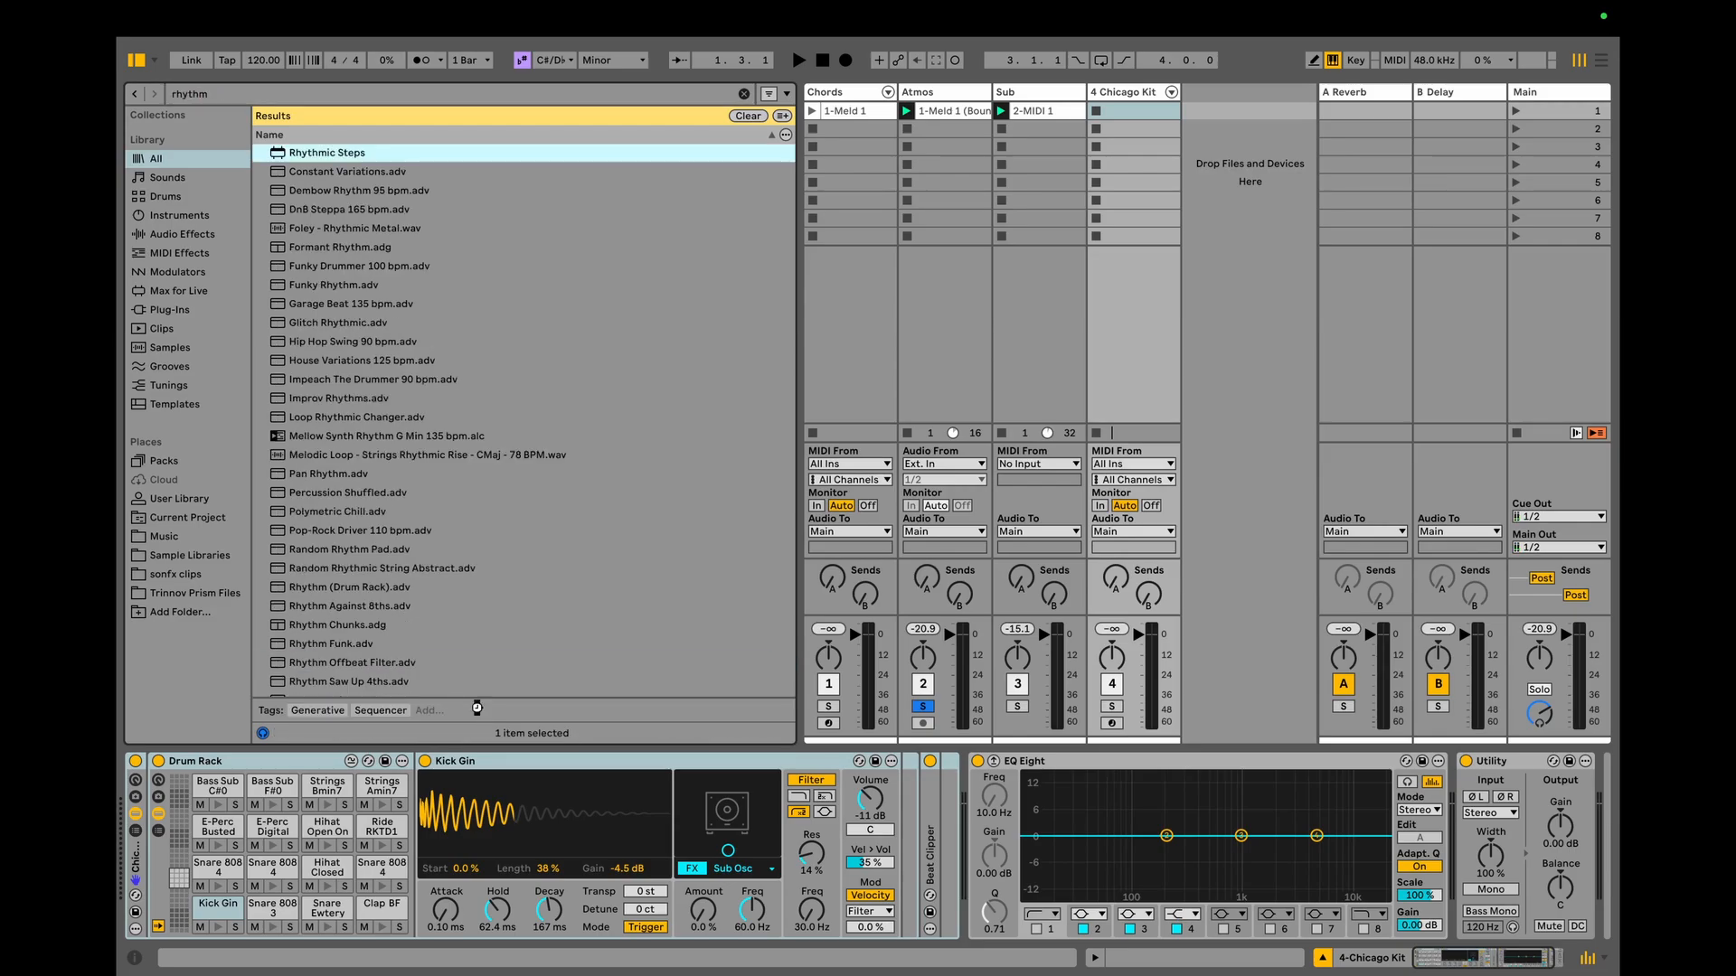
{"action": "left_click", "coordinate": [178, 907]}
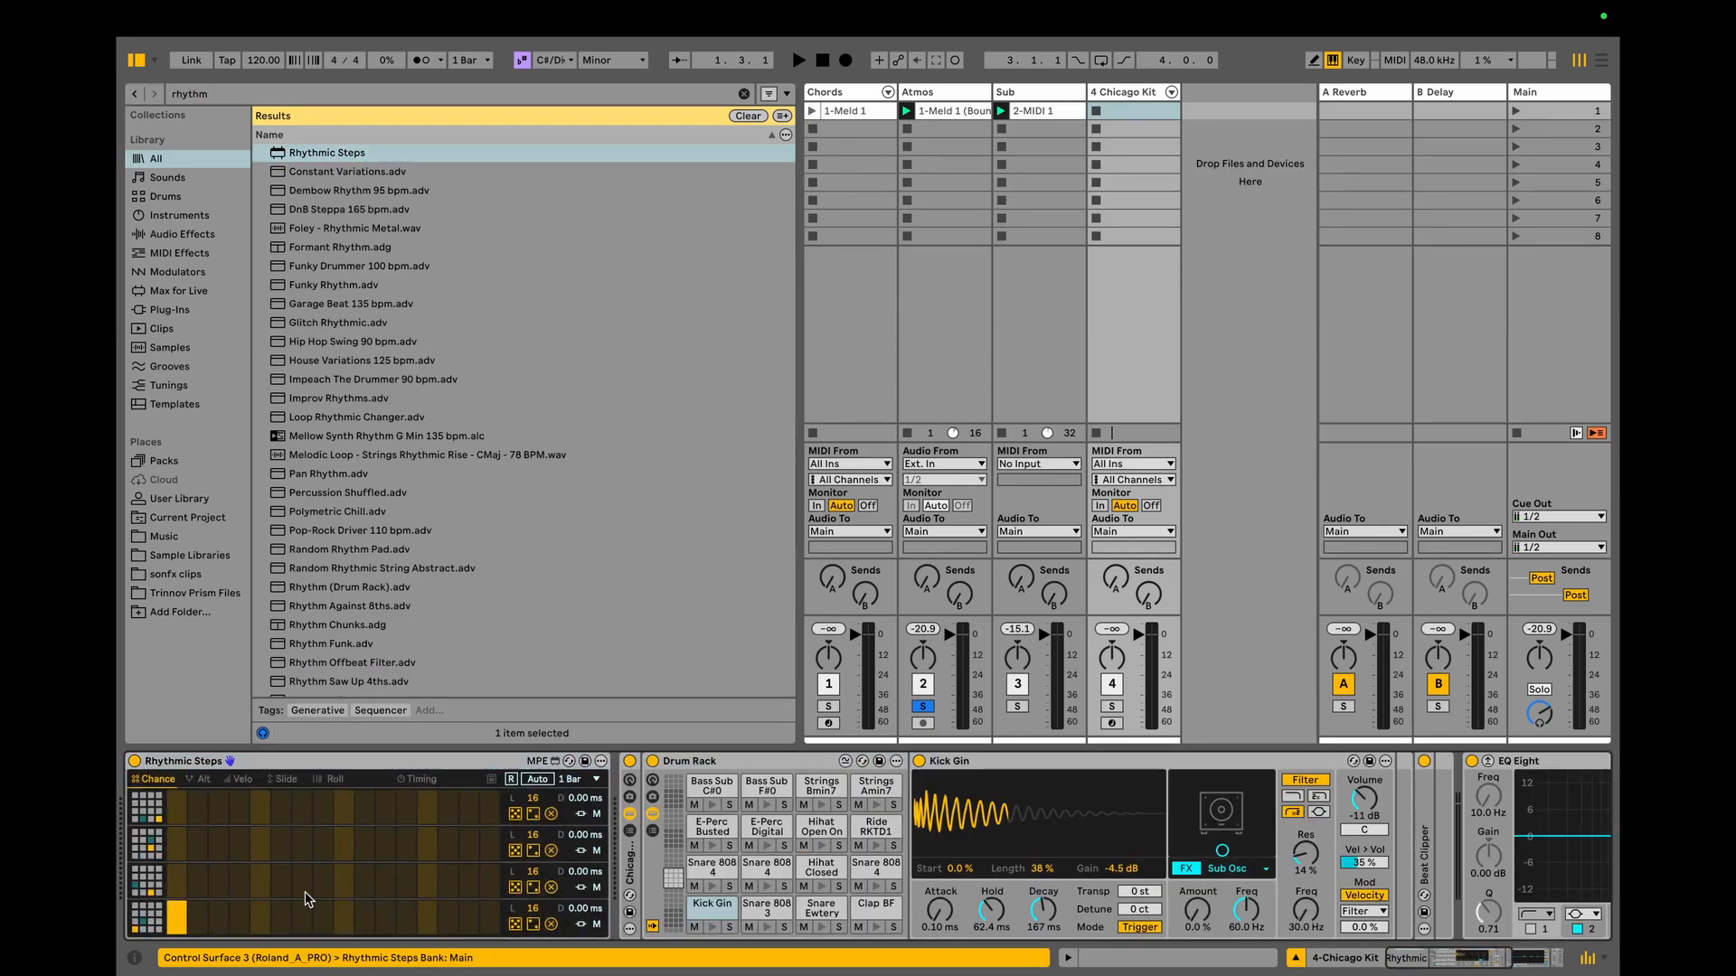
Play the drum pattern and clear the active solo so all tracks sound together.
{"action": "key", "text": "space"}
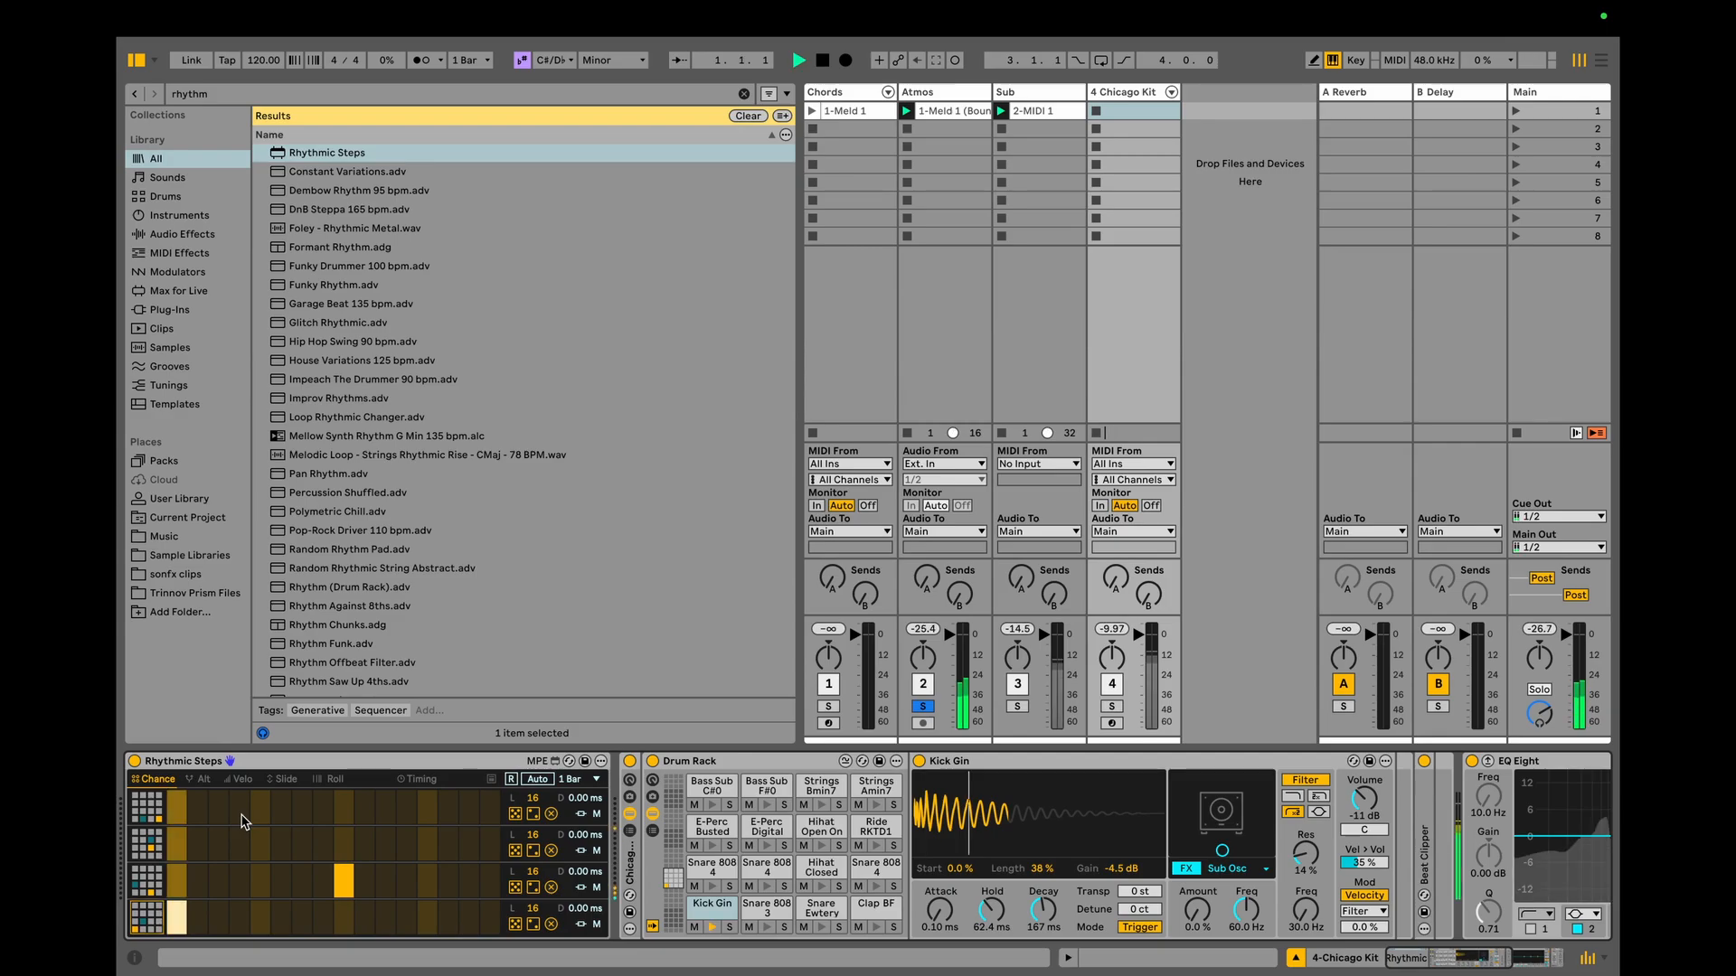
{"action": "left_click", "coordinate": [1113, 707]}
{"action": "left_click", "coordinate": [1113, 707]}
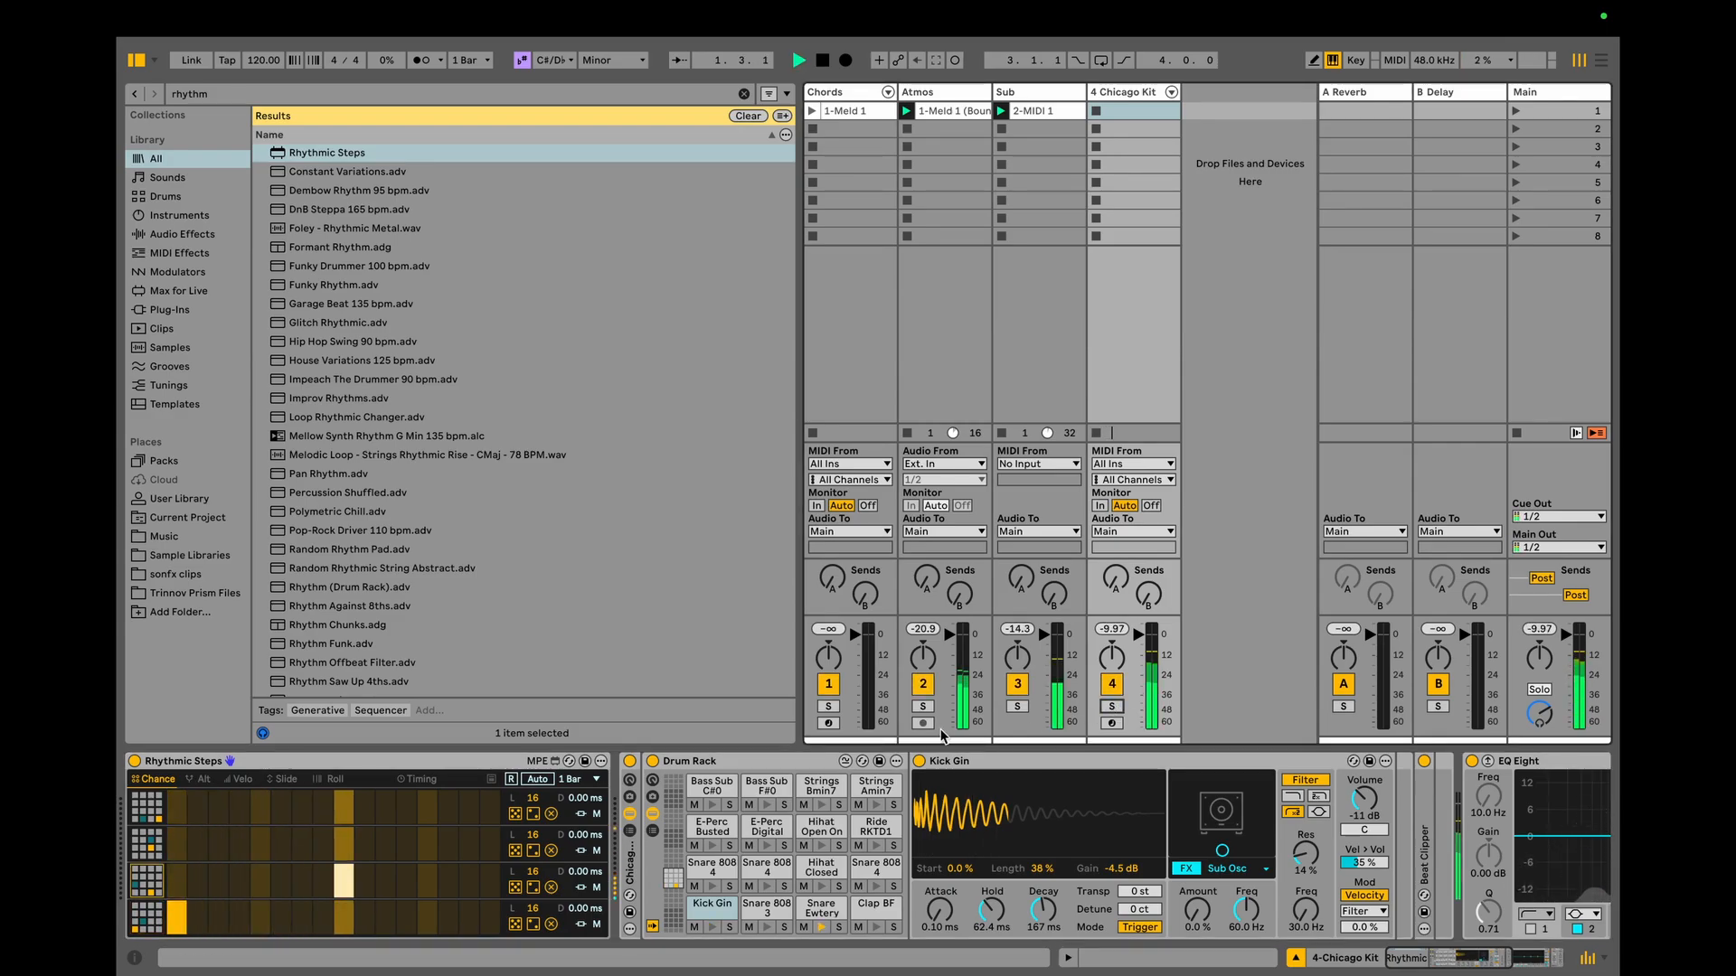
Mute the Atmos track and move it after Chicago Kit, with the Chords clip launched alongside the other tracks.
{"action": "key", "text": "space"}
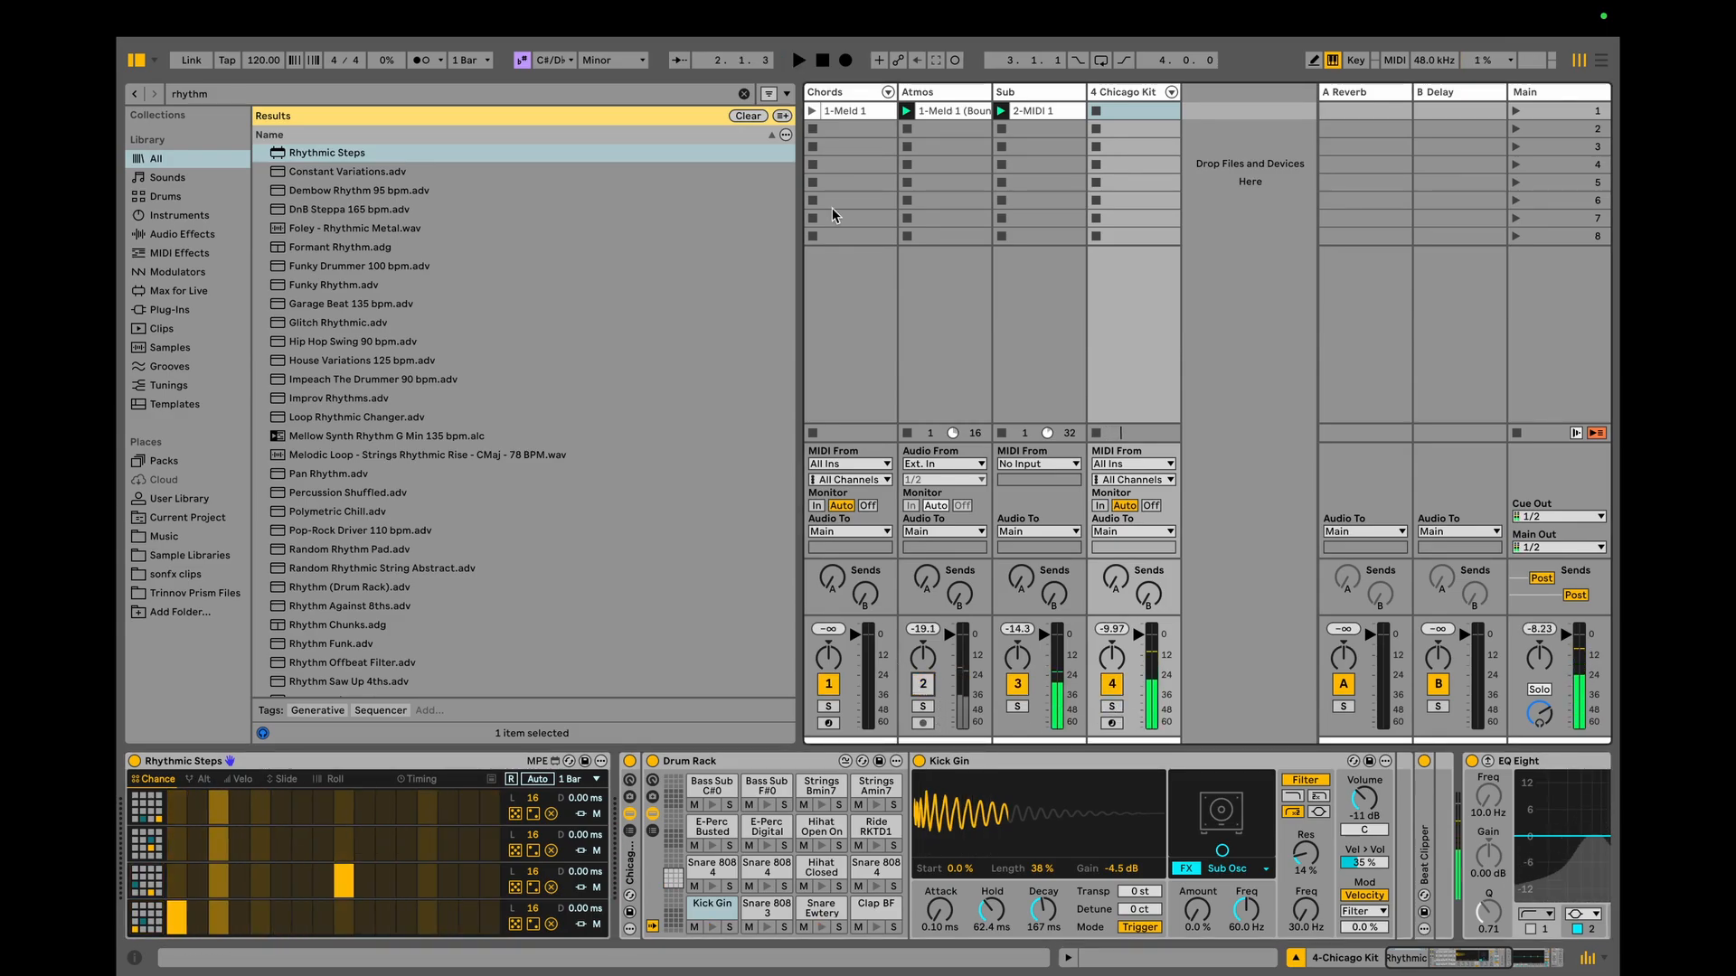
{"action": "left_click", "coordinate": [836, 94]}
{"action": "left_click", "coordinate": [937, 94]}
{"action": "left_click_drag", "start_coordinate": [938, 94], "coordinate": [1185, 94]}
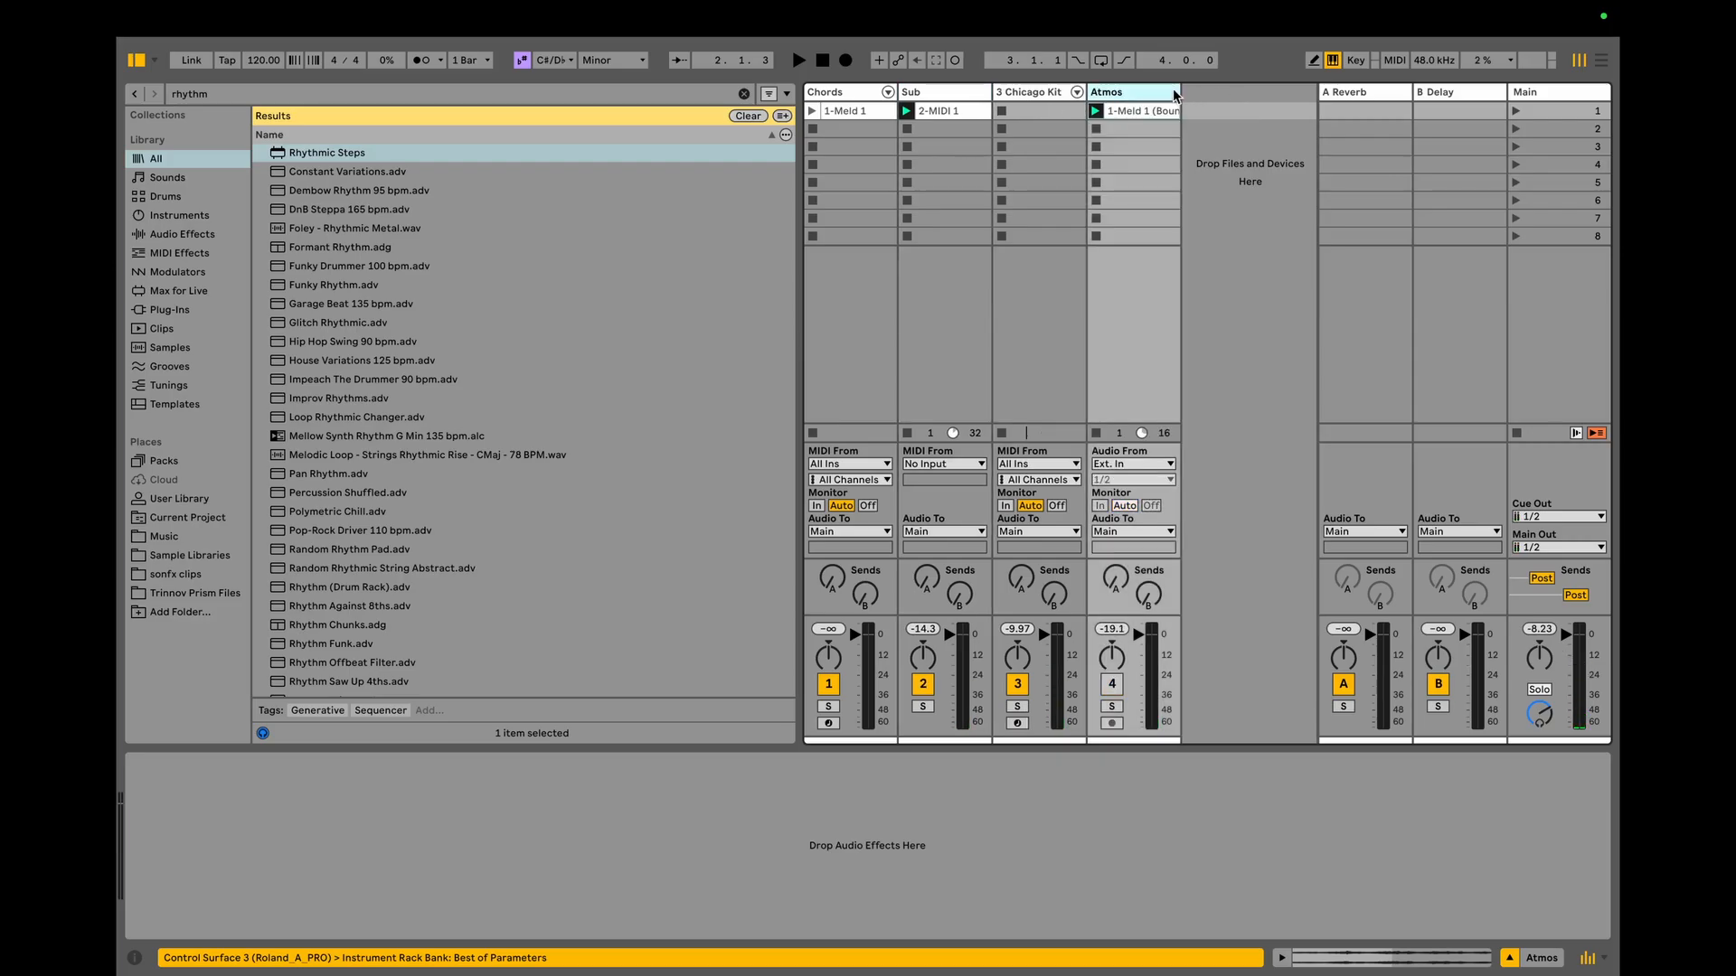
{"action": "left_click", "coordinate": [813, 112]}
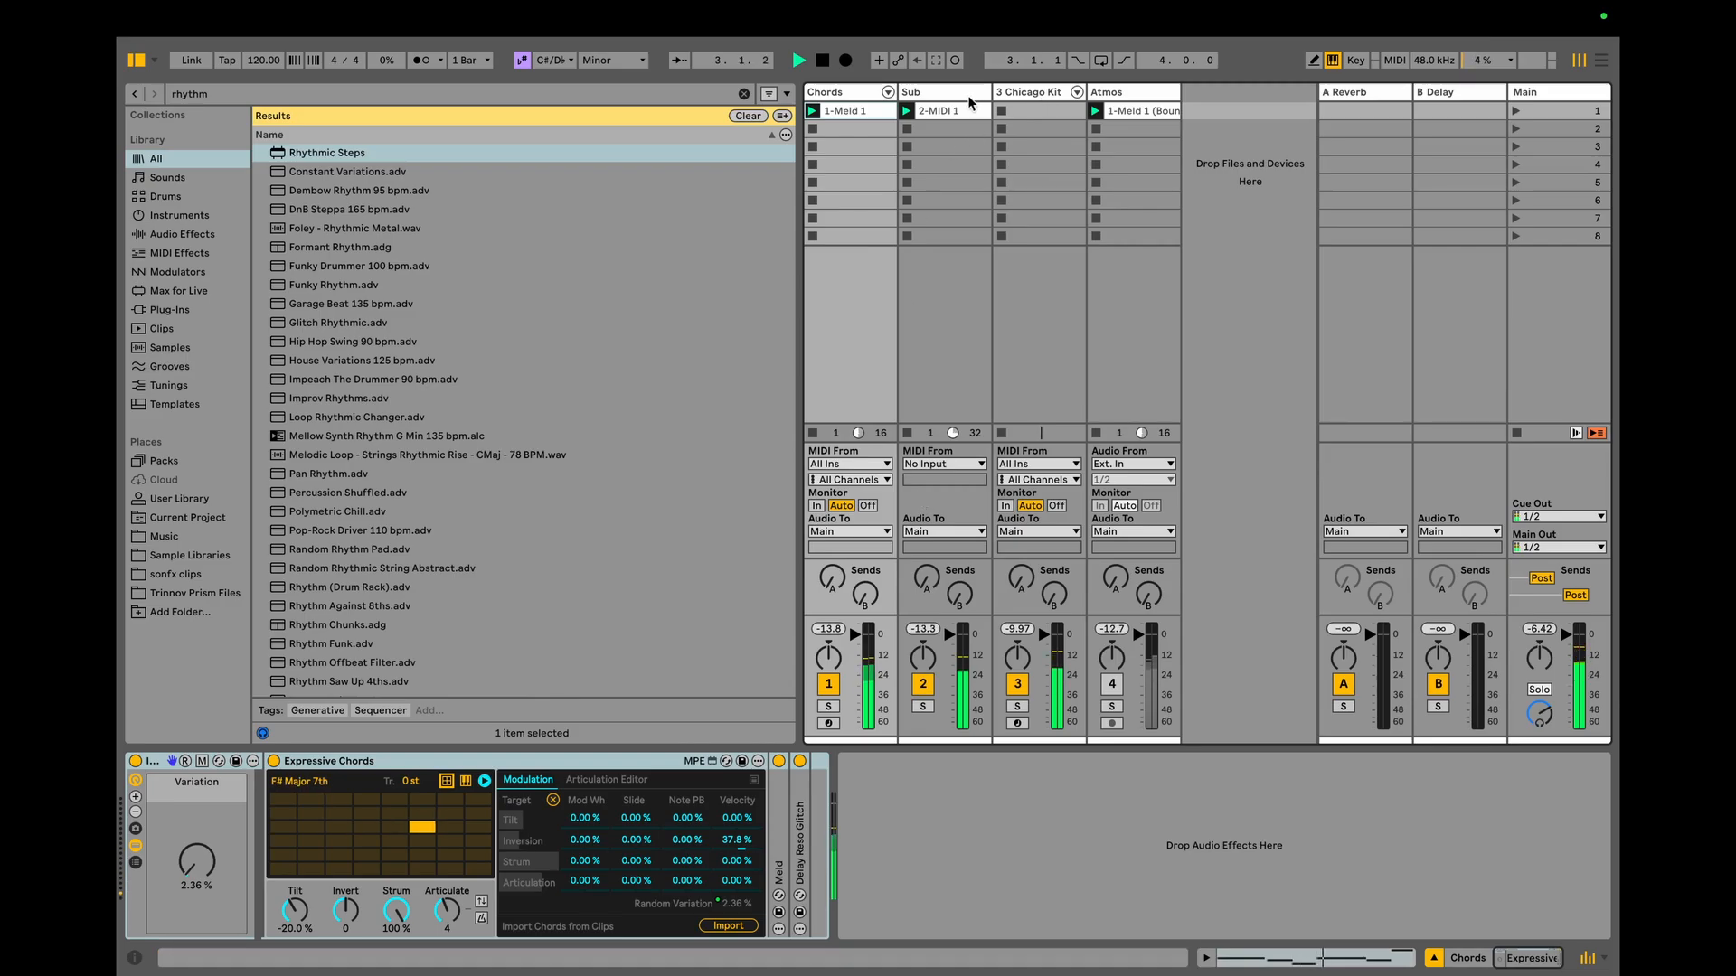
Add an alternate value on the ninth step of the third Rhythmic Steps lane and try the Snare 808 3 pad for it.
{"action": "left_click", "coordinate": [996, 118]}
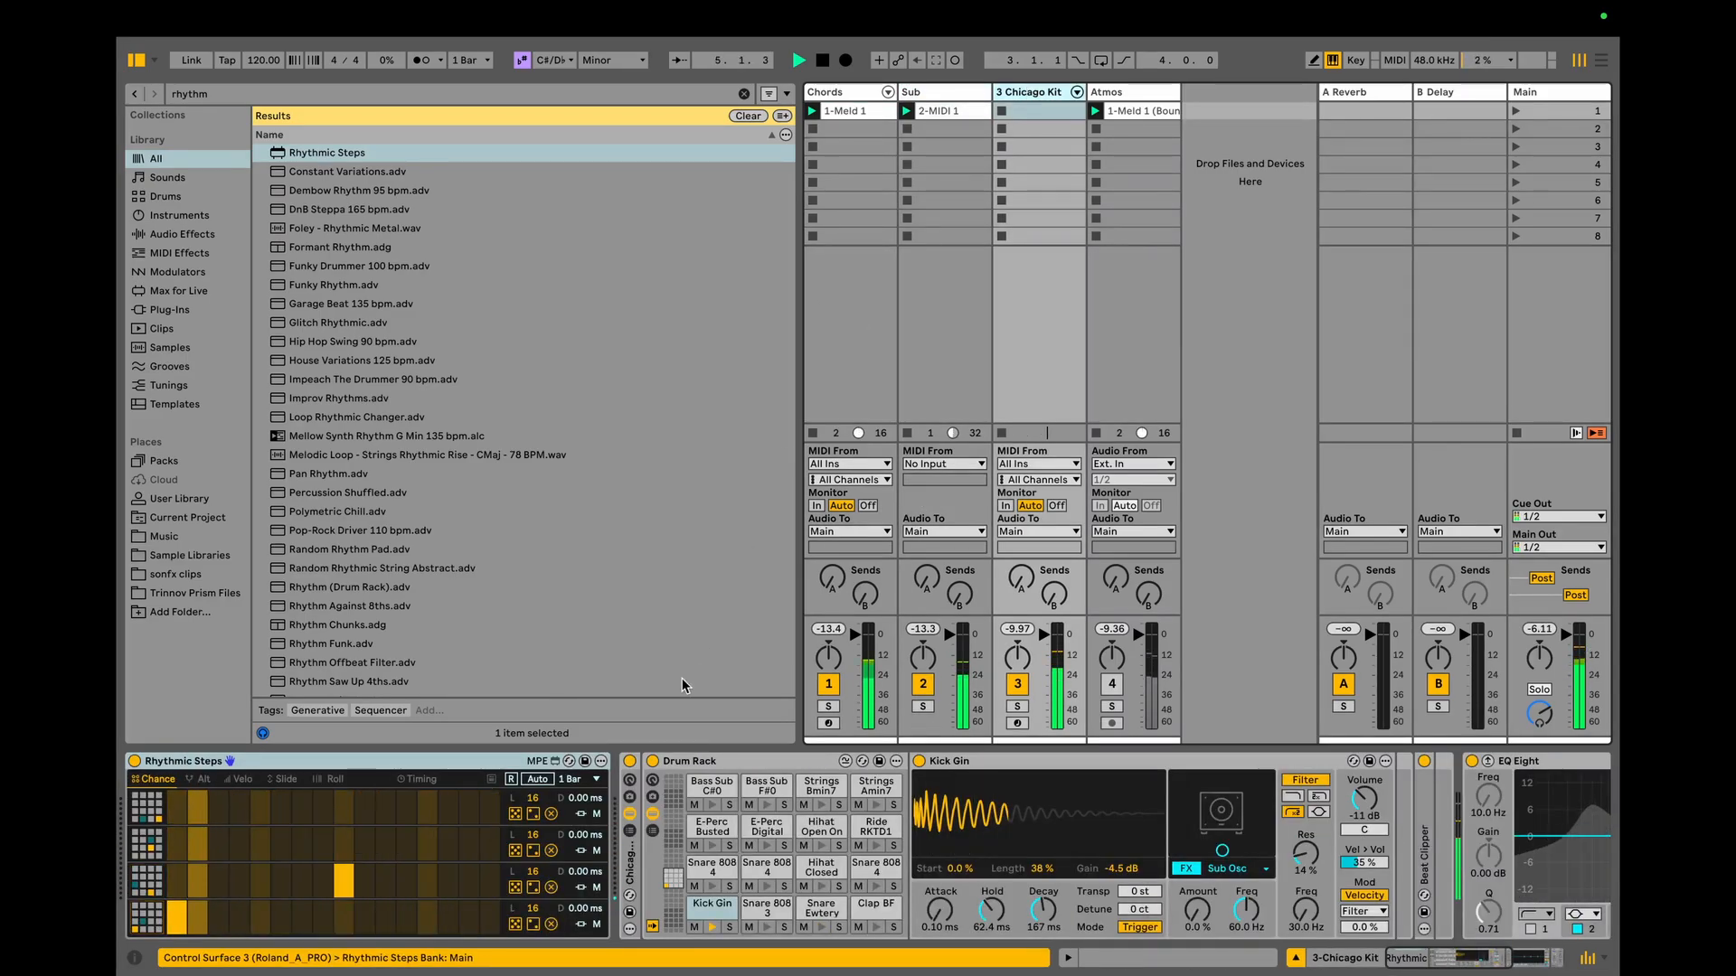
{"action": "left_click", "coordinate": [197, 779]}
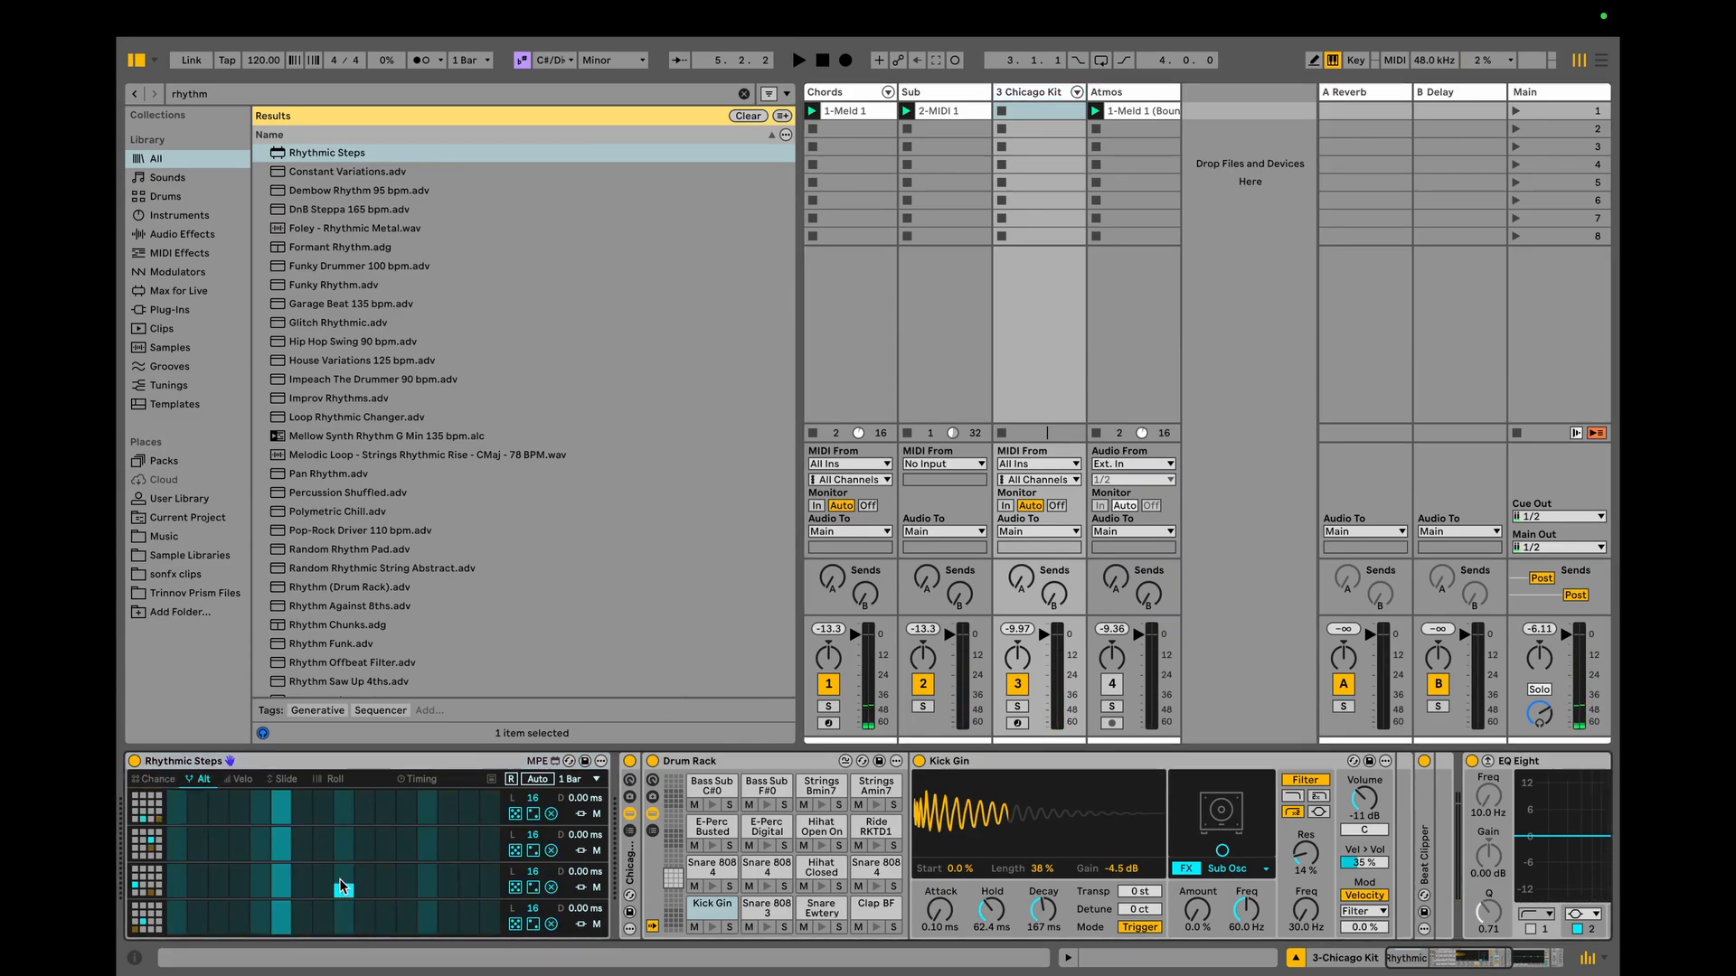
{"action": "left_click", "coordinate": [711, 900]}
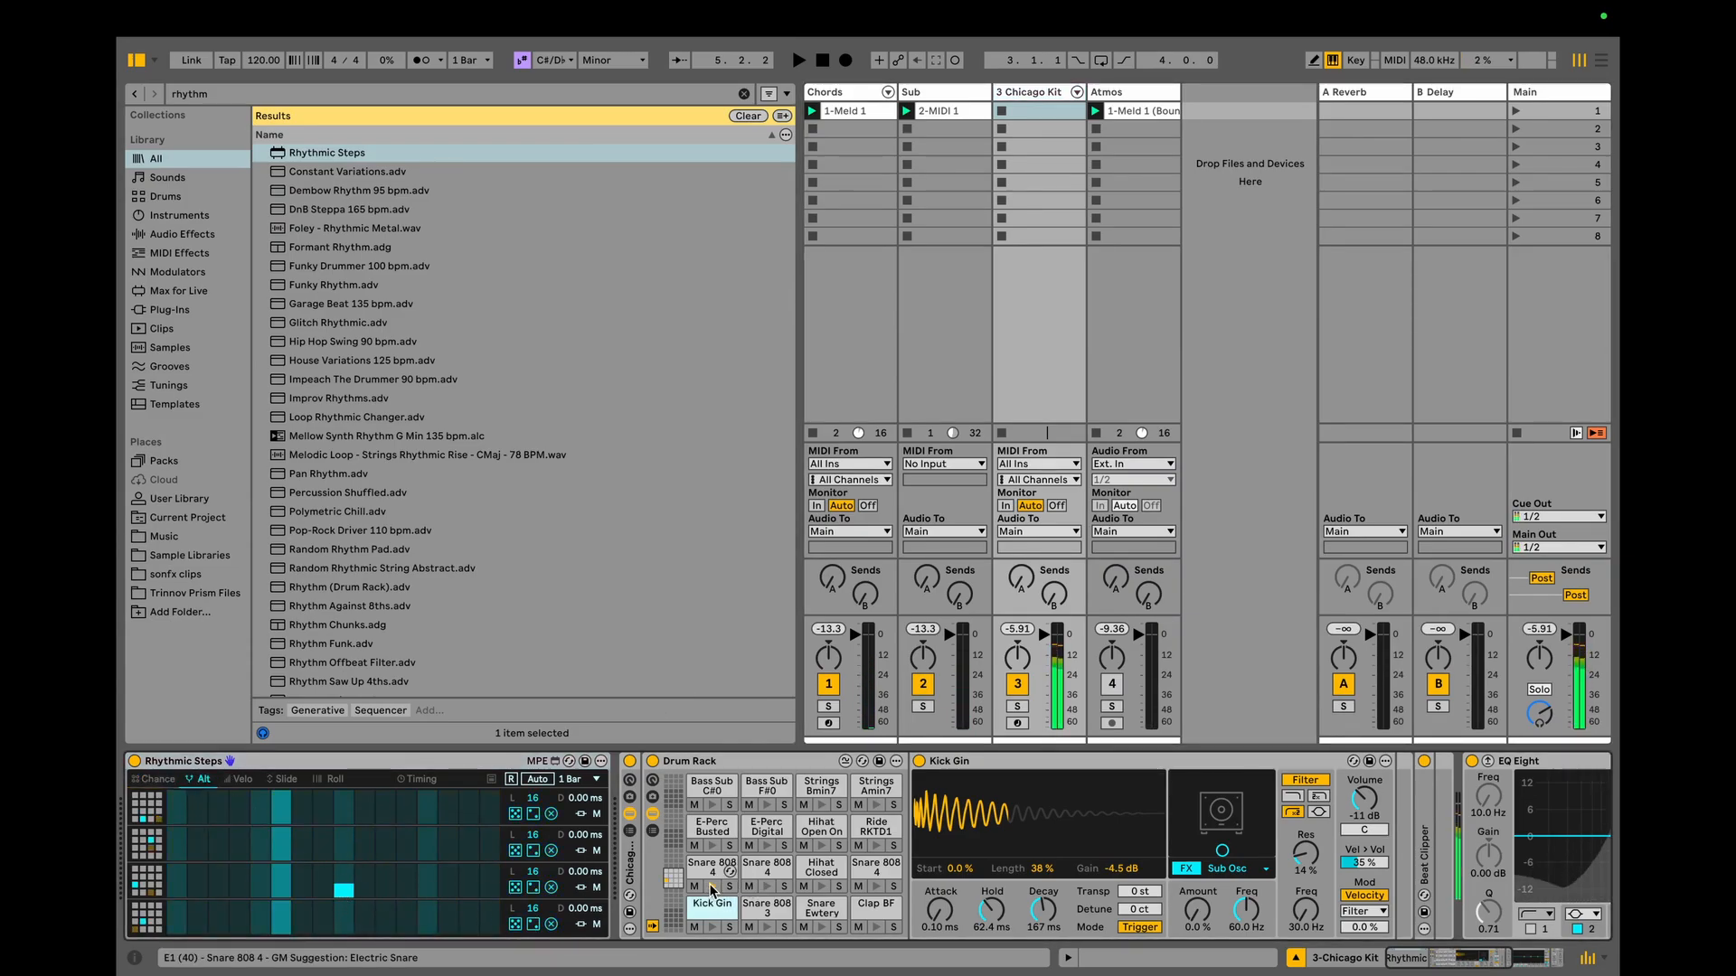
{"action": "left_click", "coordinate": [765, 914]}
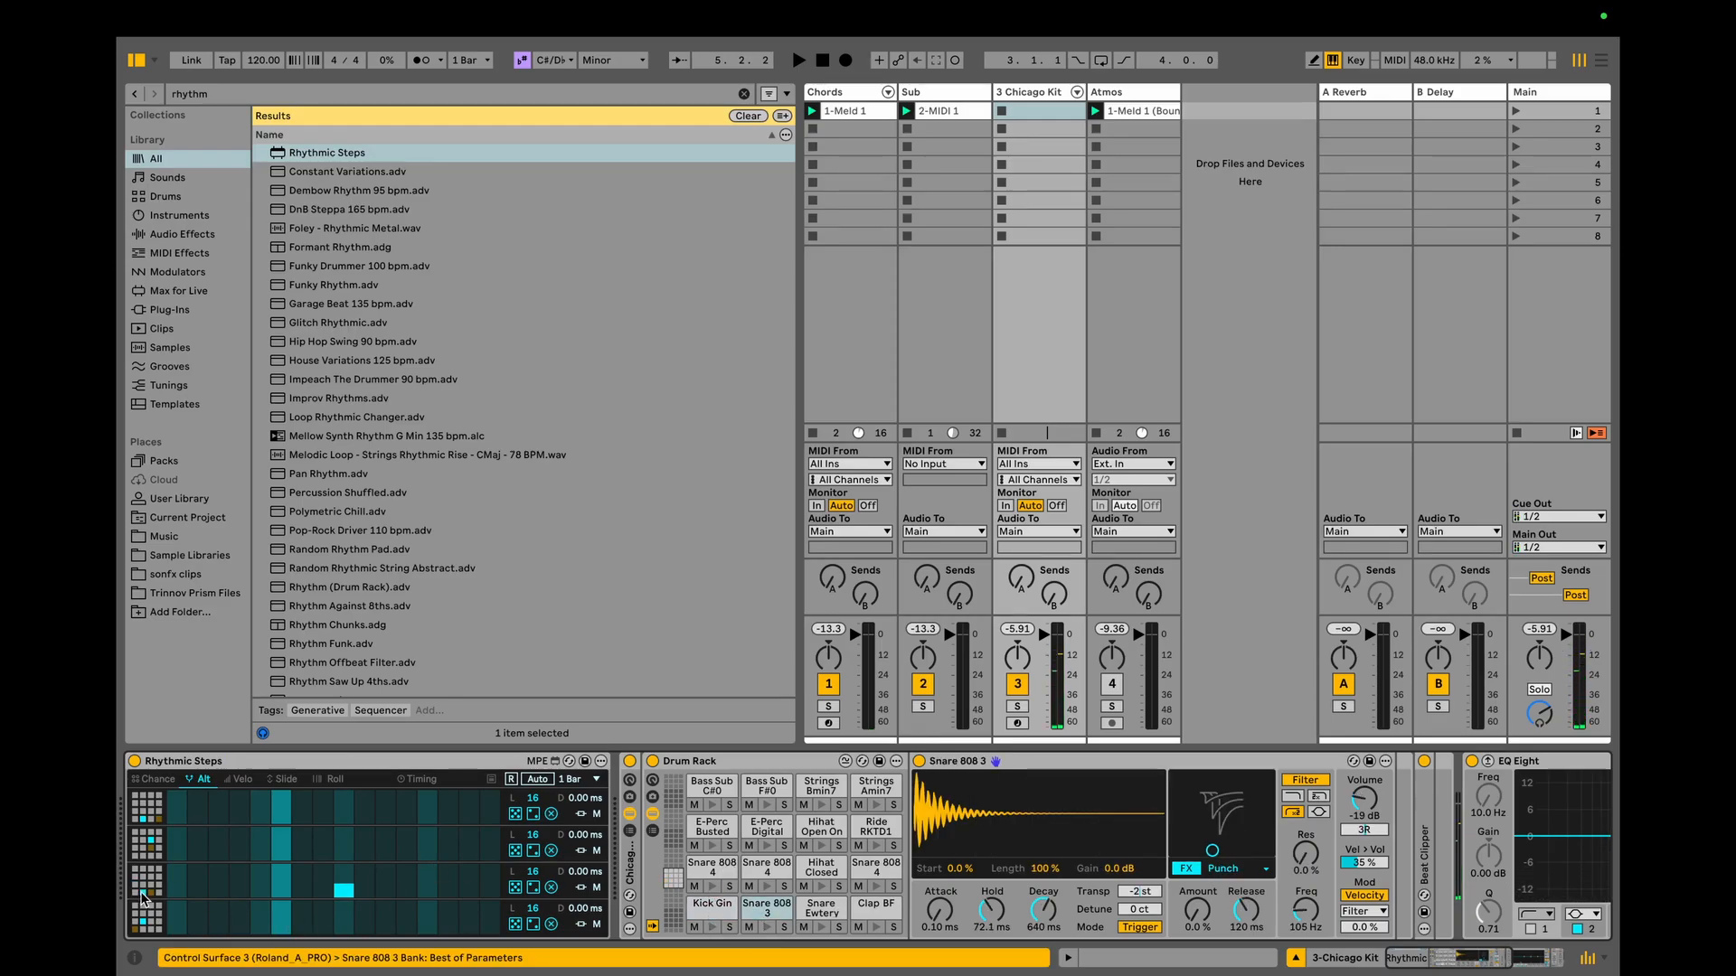
{"action": "key", "text": "space"}
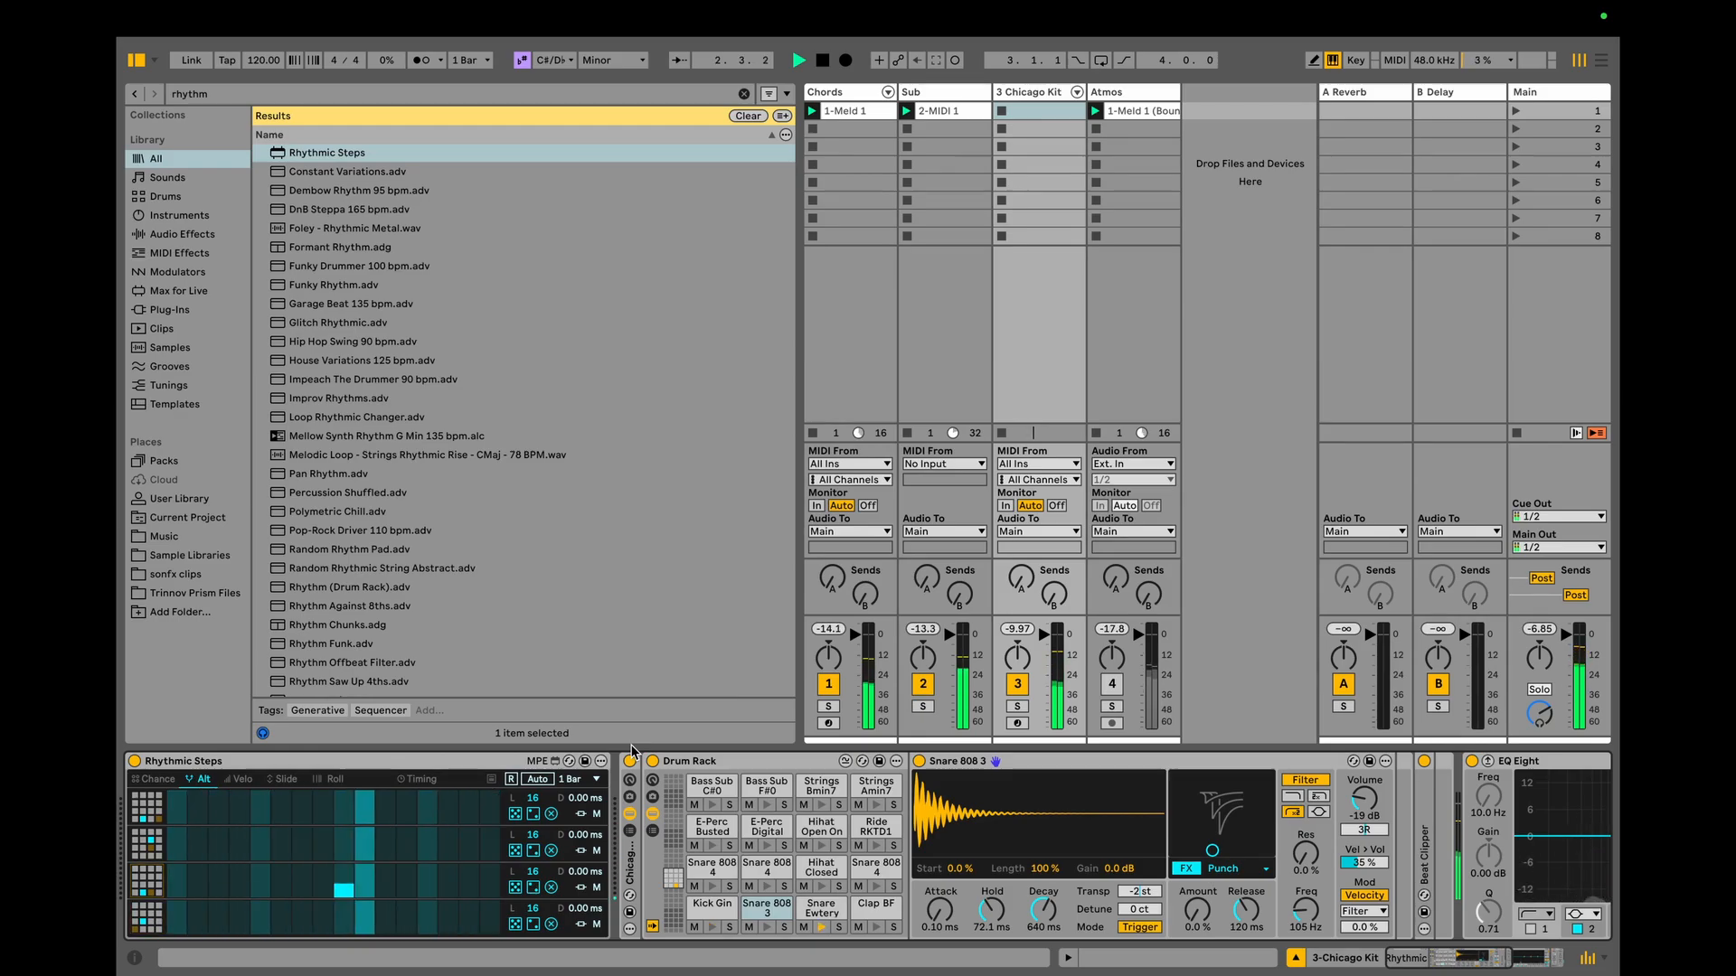
Open the Sub track's MIDI clip and deactivate the F#3 note in bar 1 and the G3 and A3 notes in bar 2.
{"action": "left_click", "coordinate": [962, 90]}
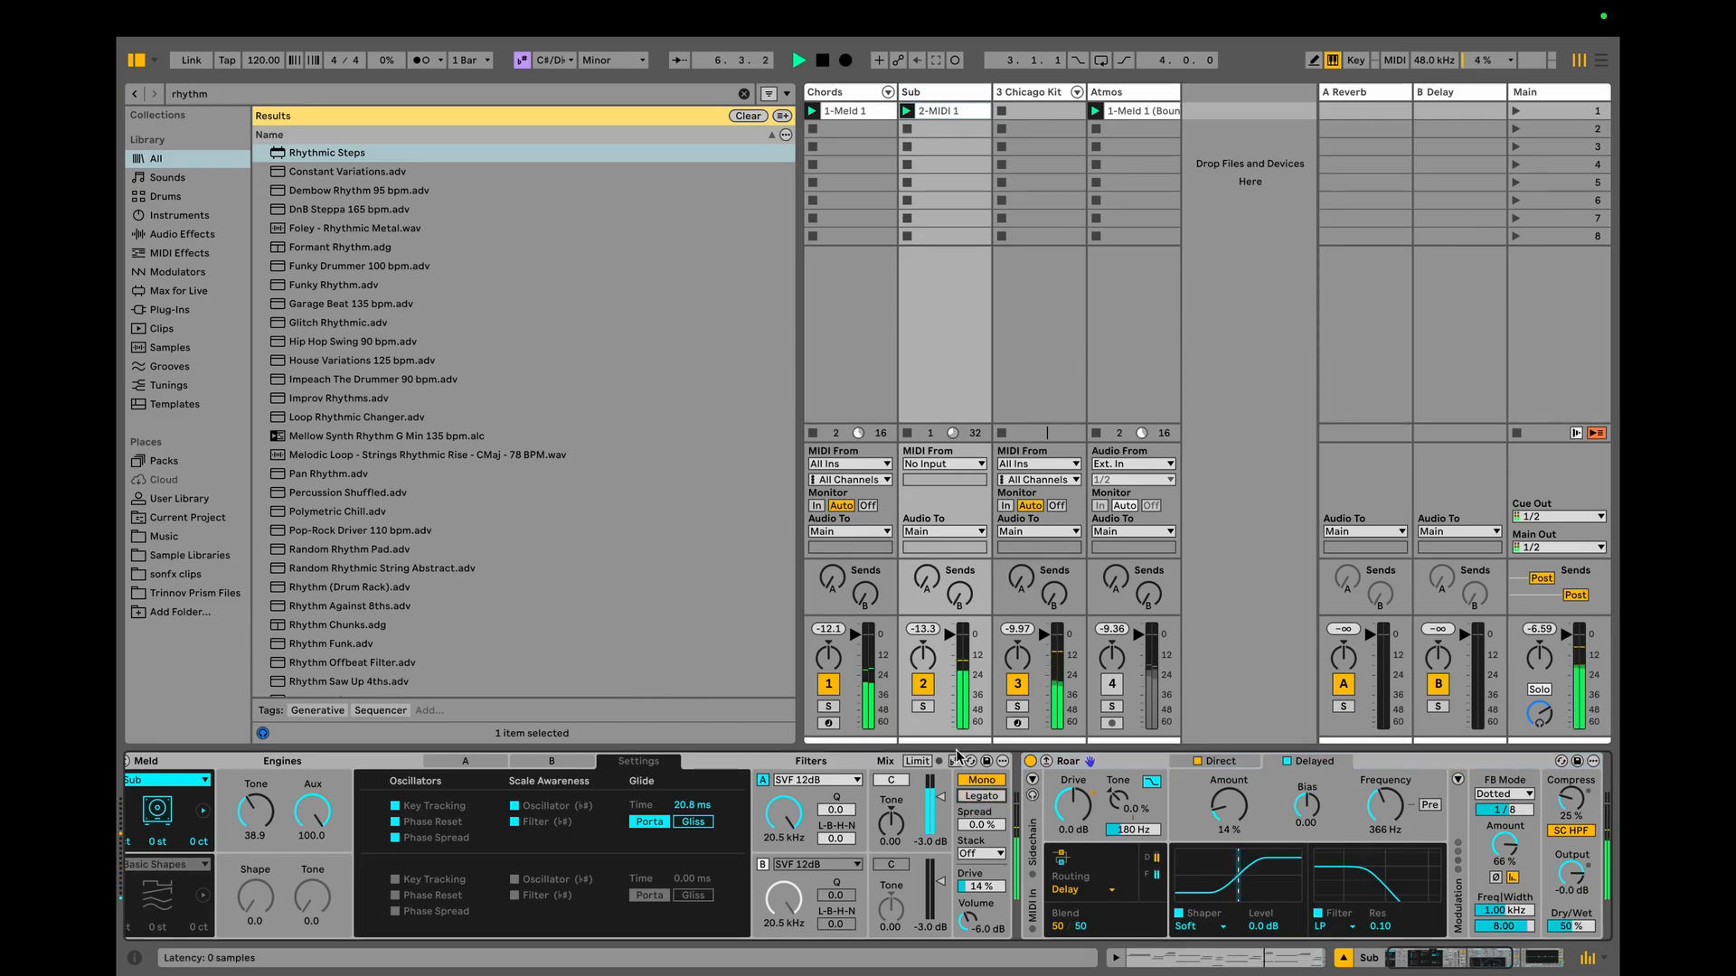
{"action": "key", "text": "space"}
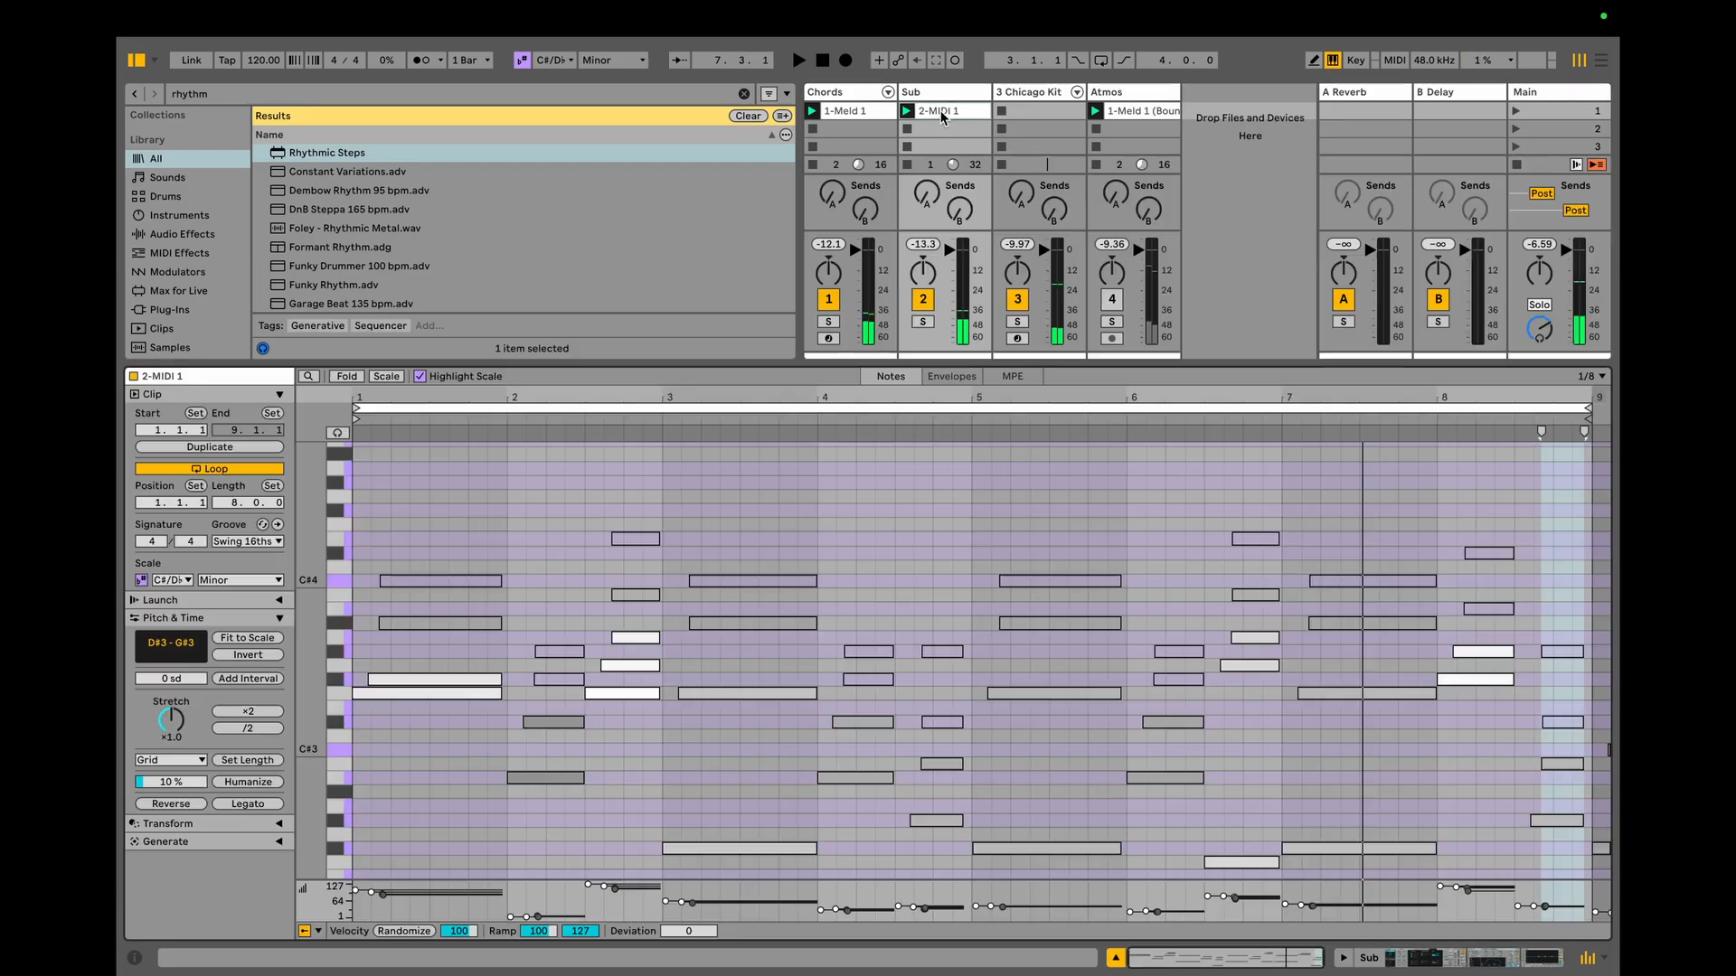
{"action": "double_click", "coordinate": [939, 115]}
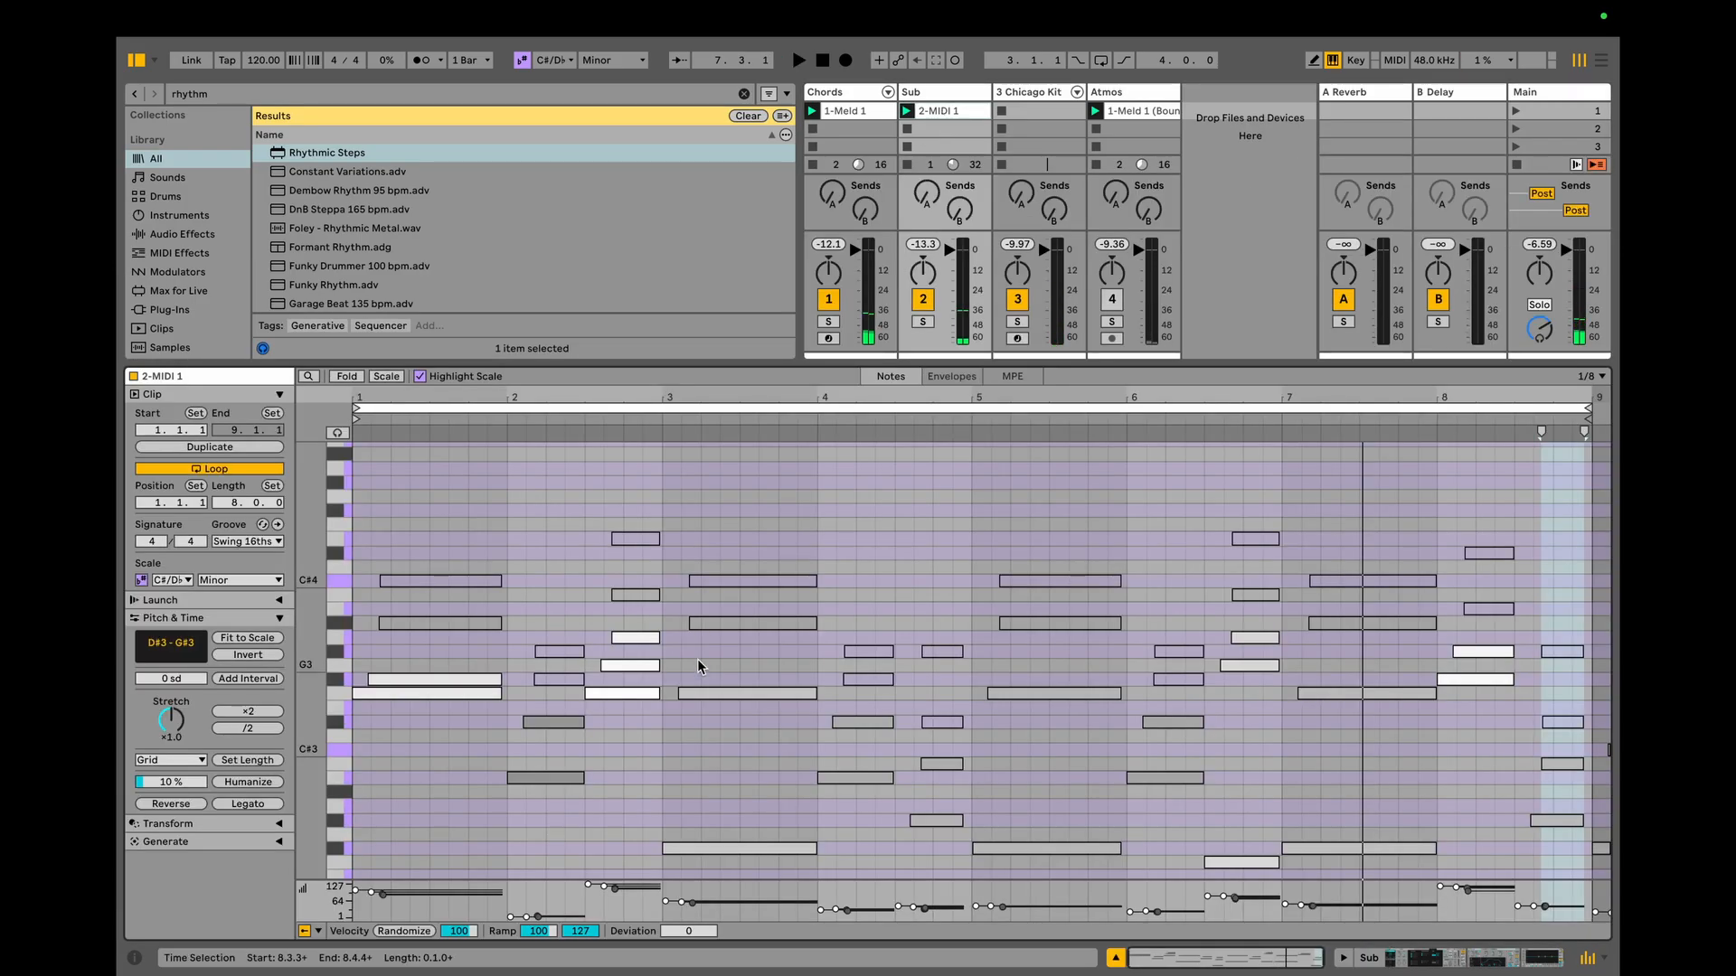
{"action": "scroll", "coordinate": [697, 666], "scroll_direction": "down", "scroll_amount": 3}
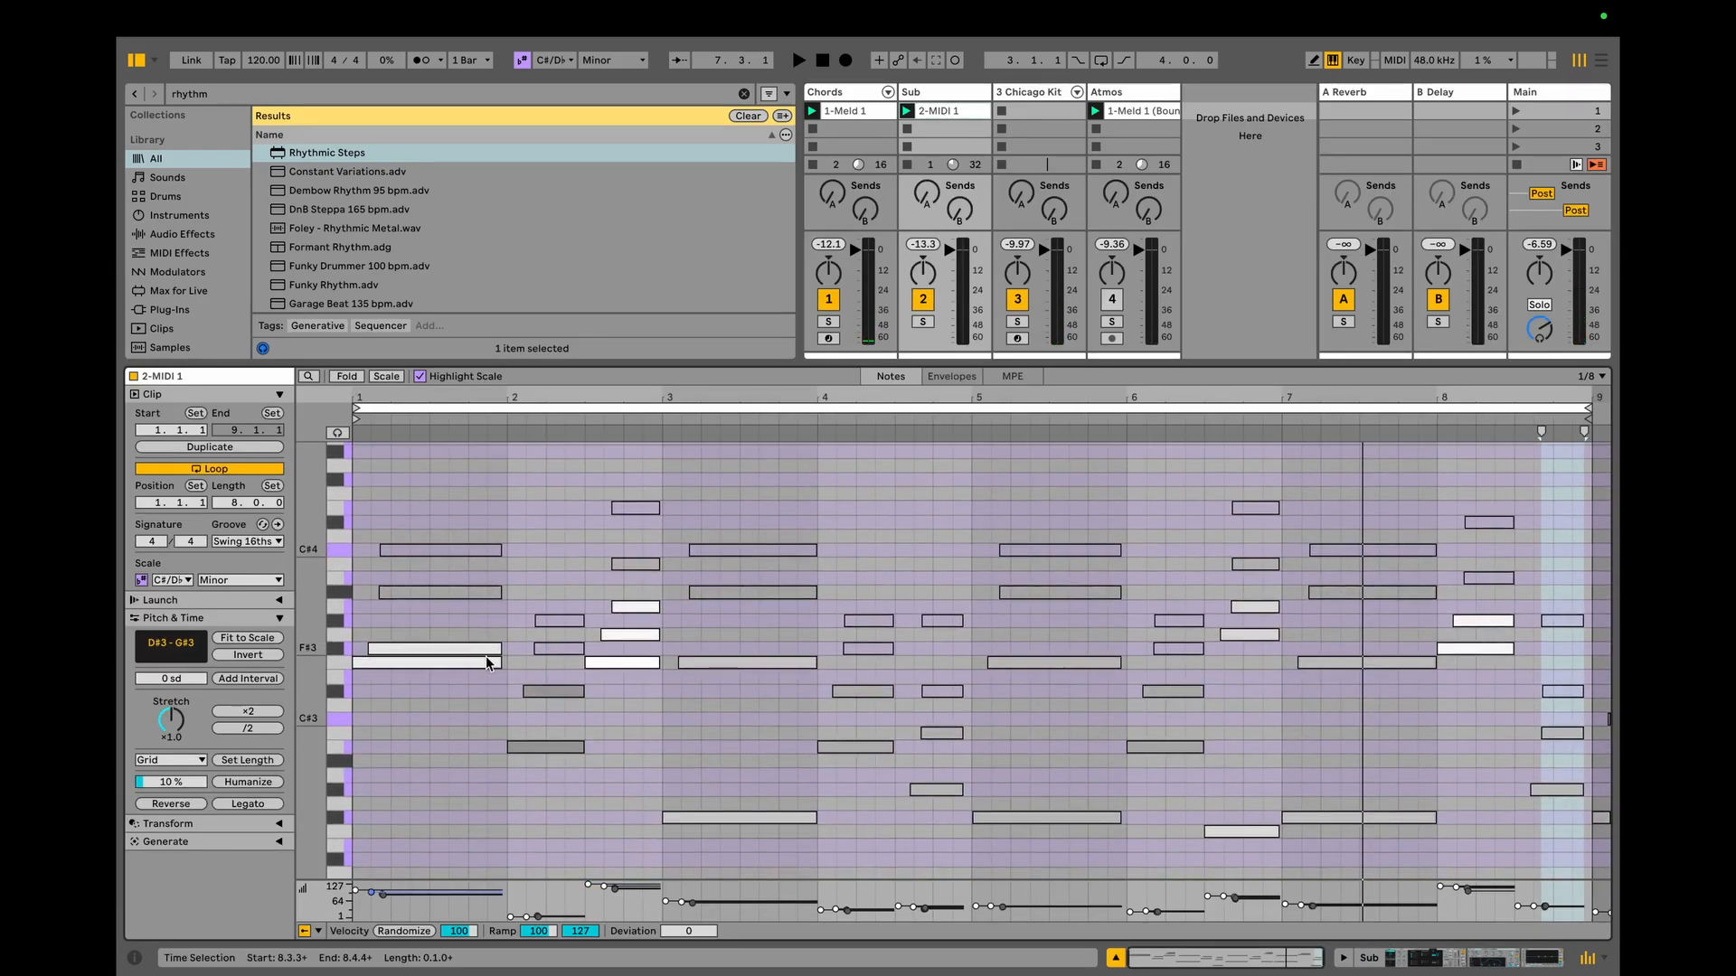
{"action": "left_click", "coordinate": [480, 647]}
{"action": "left_click", "coordinate": [643, 634]}
{"action": "left_click", "coordinate": [637, 607], "text": "shift"}
{"action": "key", "text": "space"}
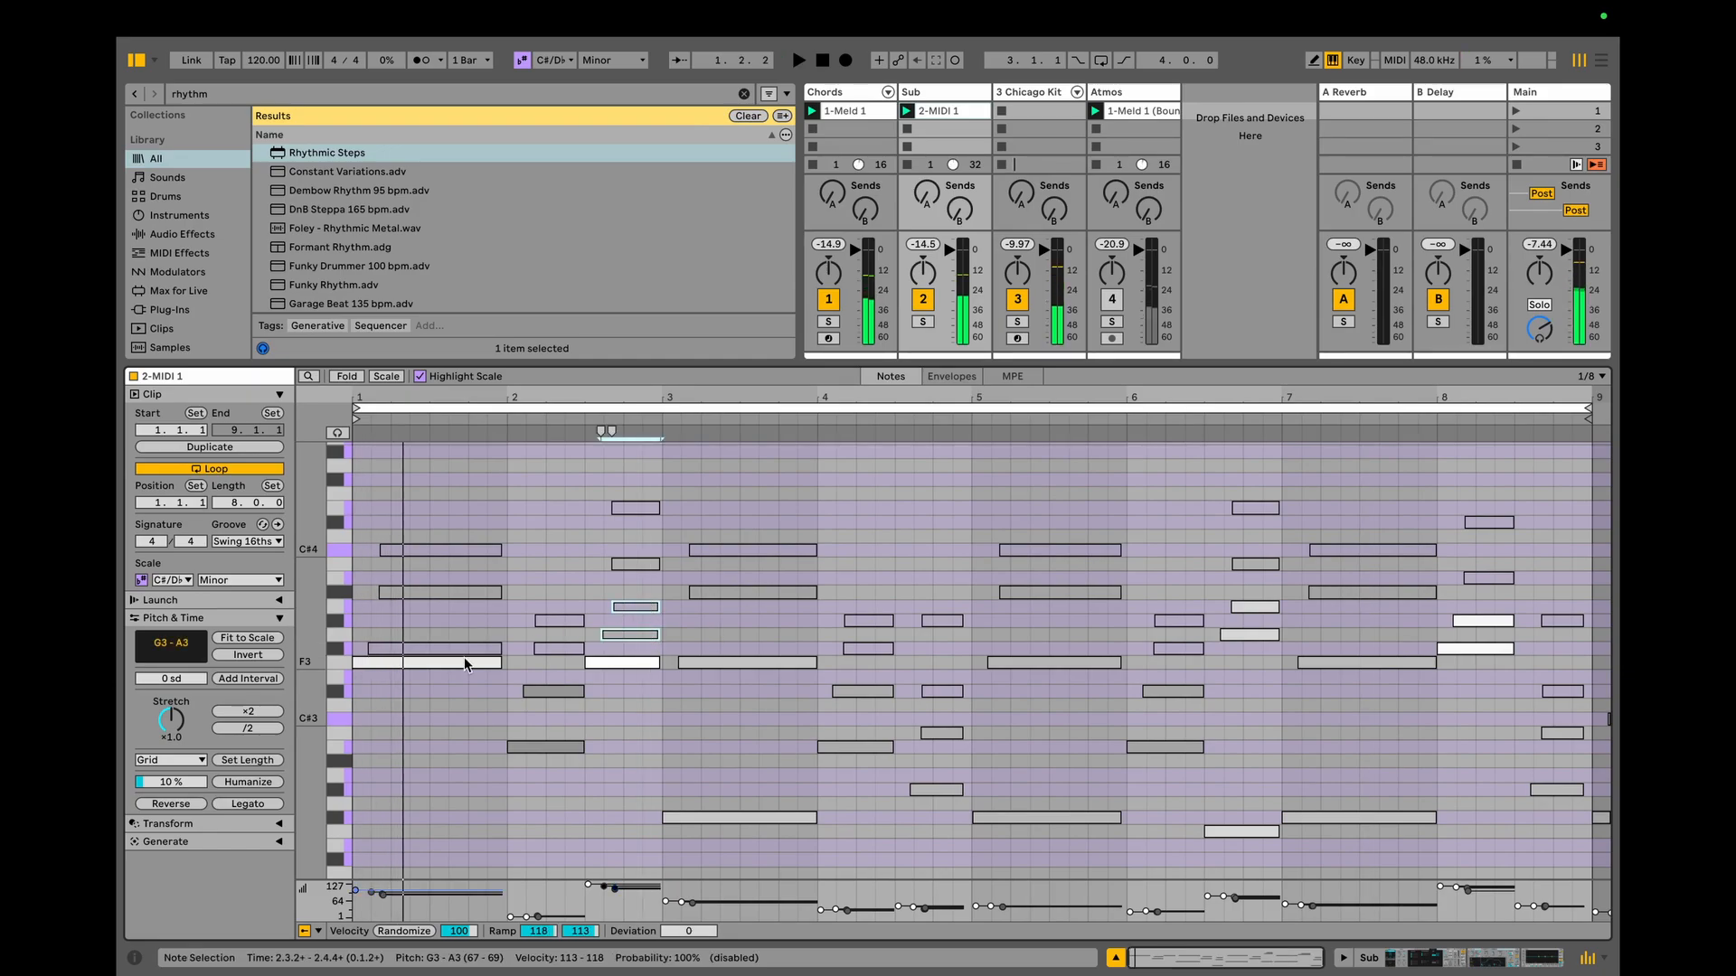
Deactivate the F3 notes in bars 1 and 2, activating F#3 in bar 1 and A3 in bar 2 instead.
{"action": "left_click", "coordinate": [442, 649]}
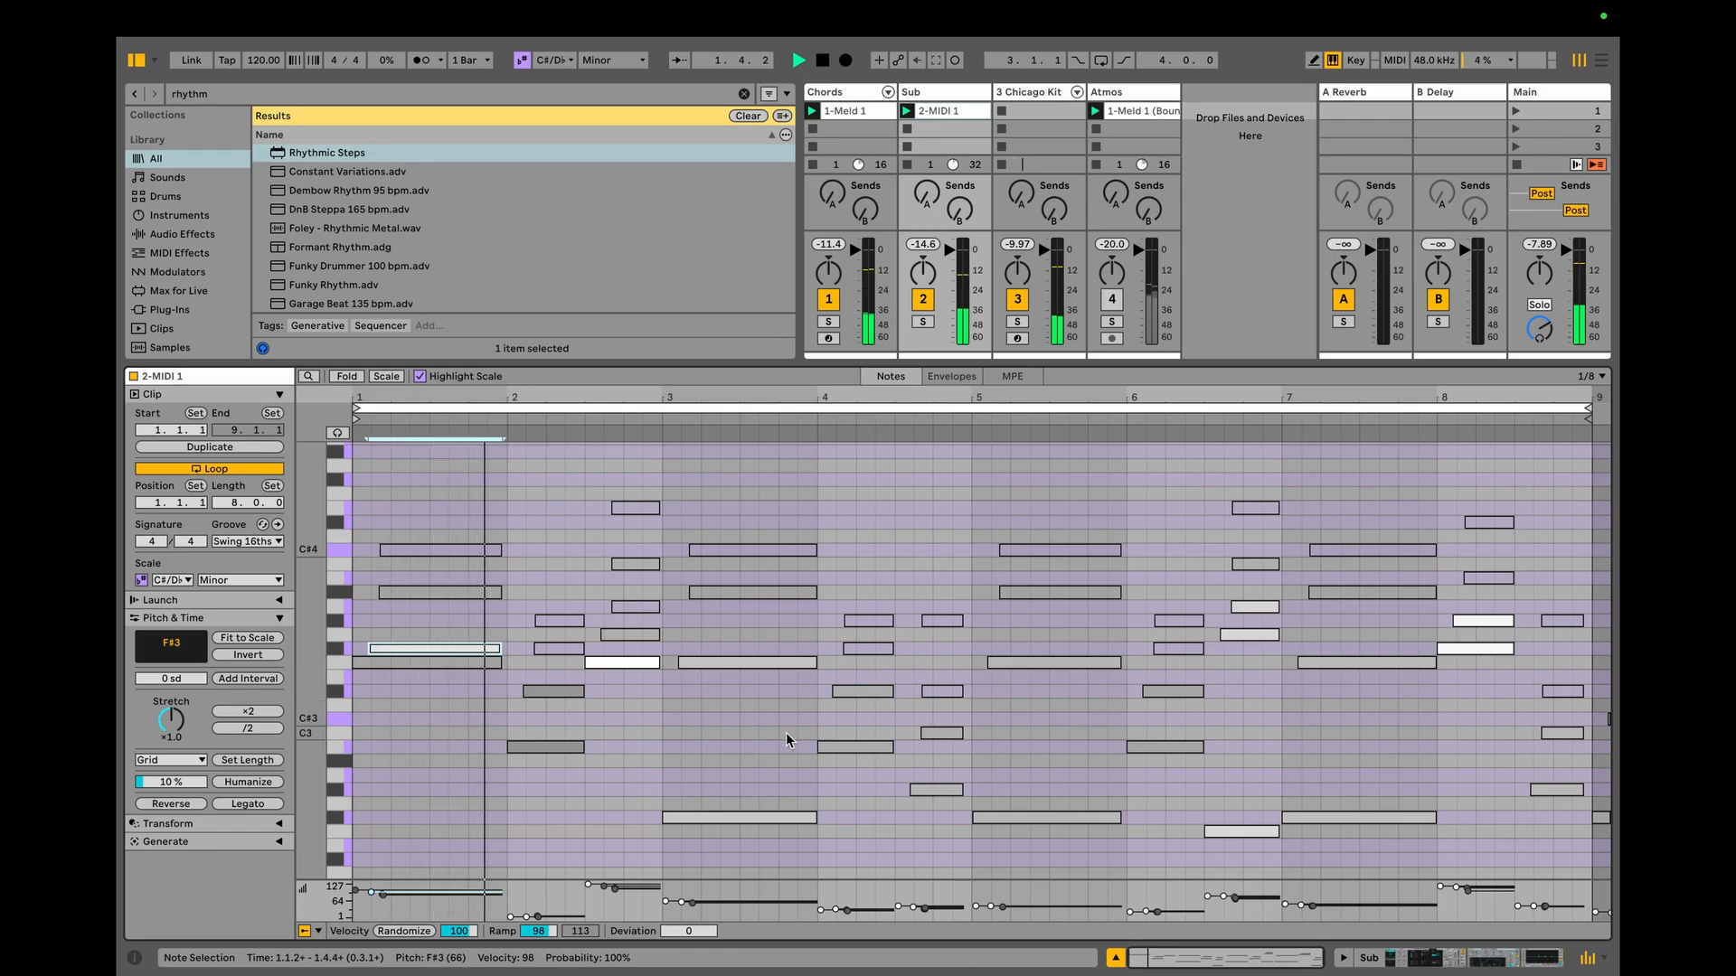
{"action": "left_click", "coordinate": [636, 660]}
{"action": "left_click", "coordinate": [639, 637]}
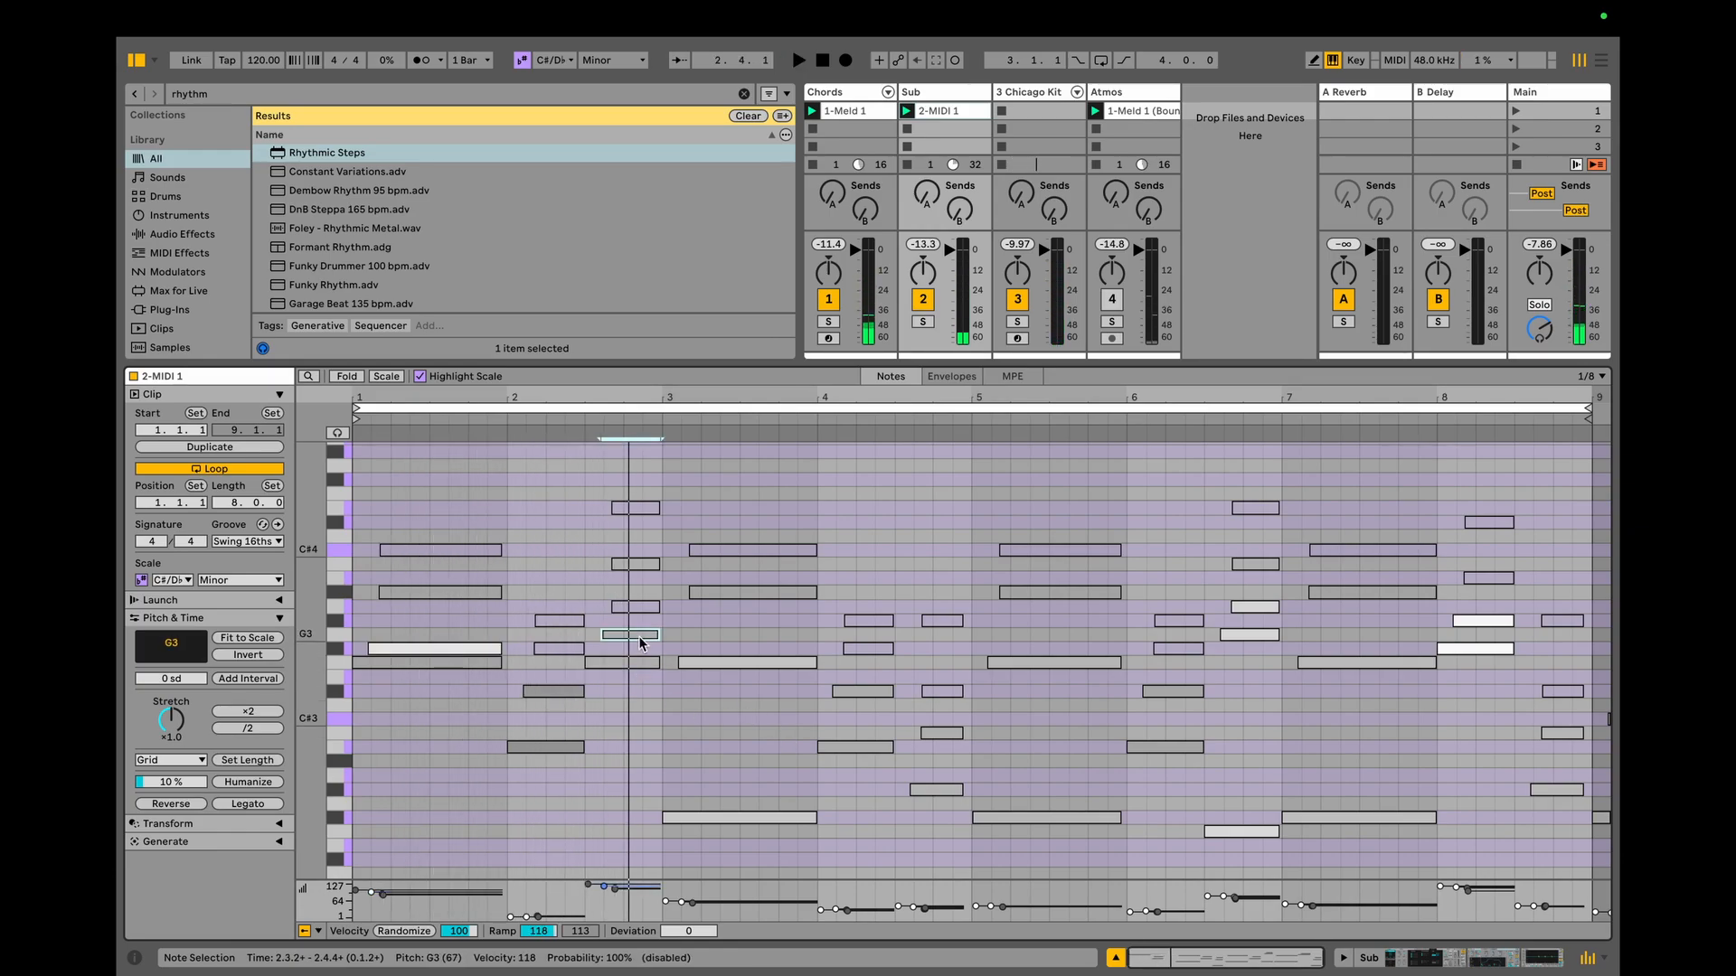
{"action": "left_click", "coordinate": [639, 607]}
{"action": "key", "text": "space"}
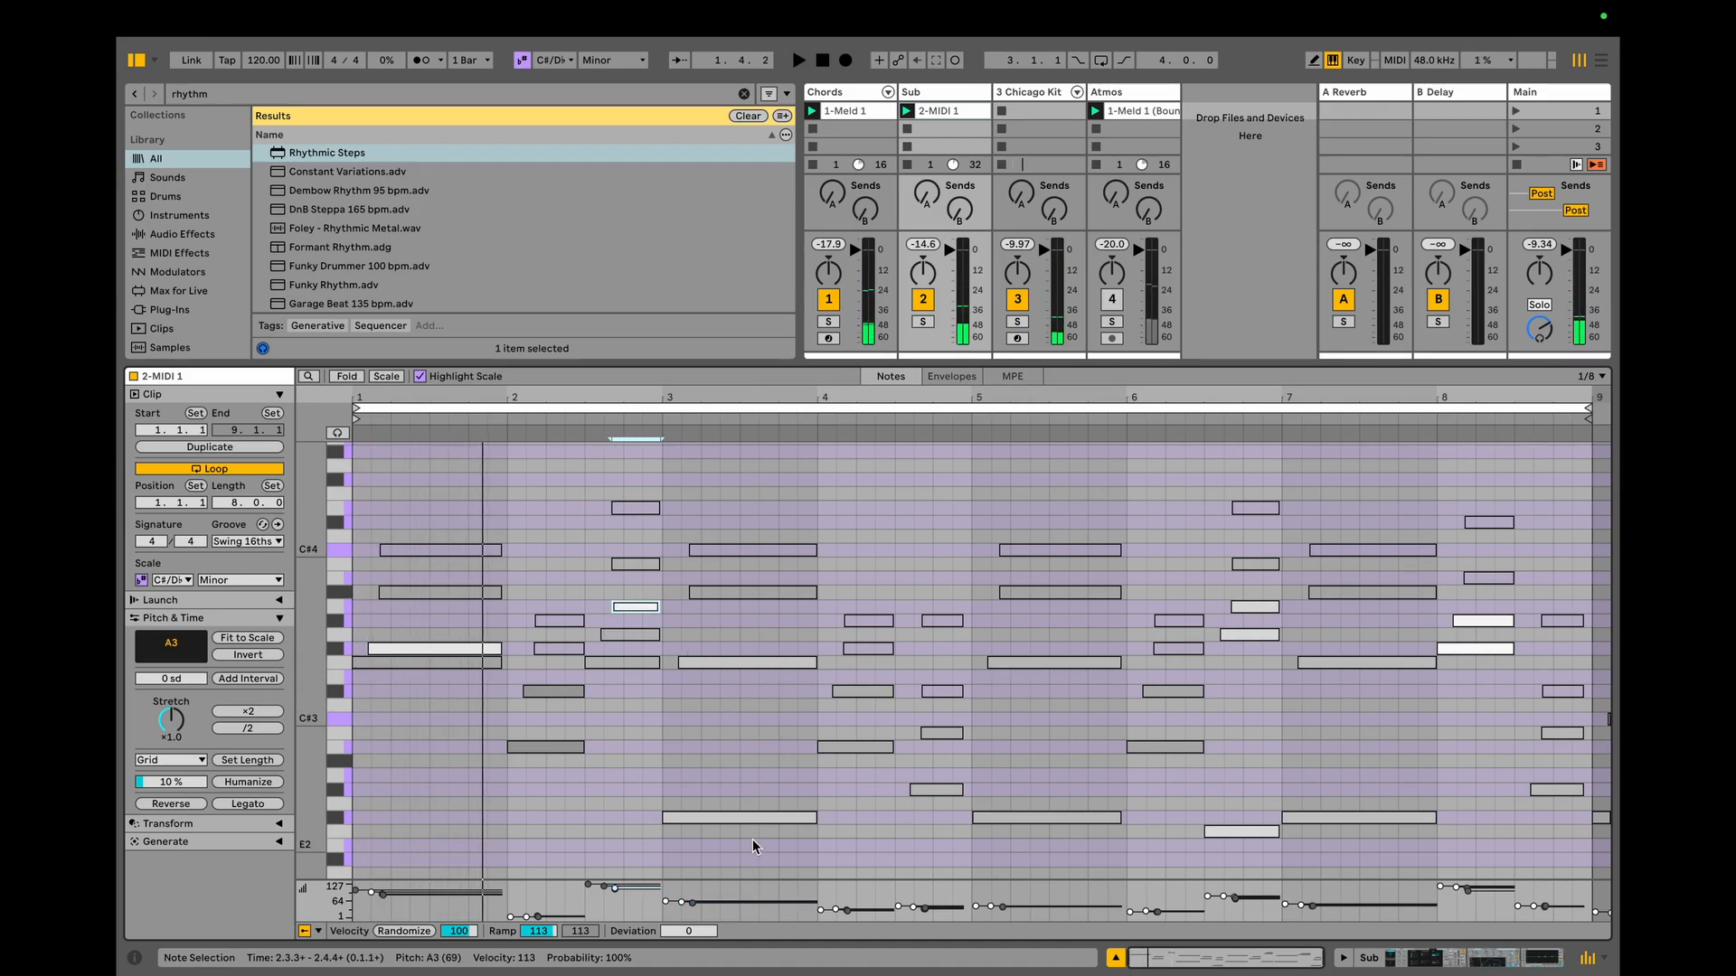
Lower the F3 note in bar 3 to E3 and check the bass notes in bar 4.
{"action": "left_click", "coordinate": [739, 816]}
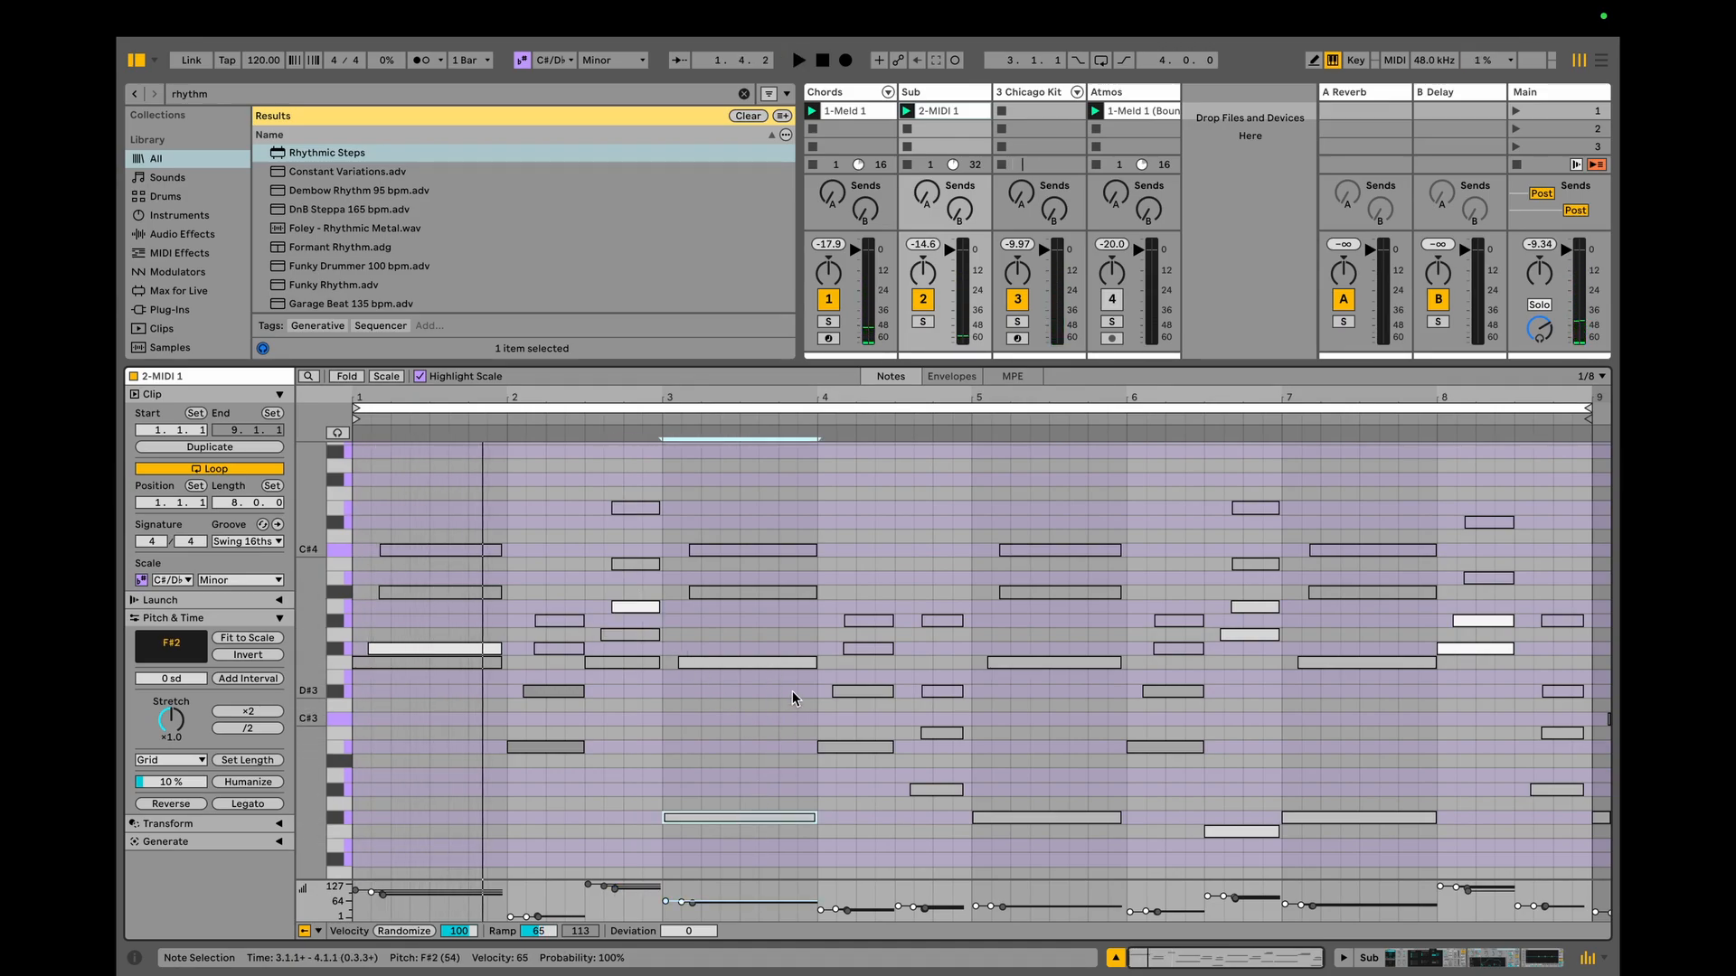
{"action": "left_click", "coordinate": [774, 660]}
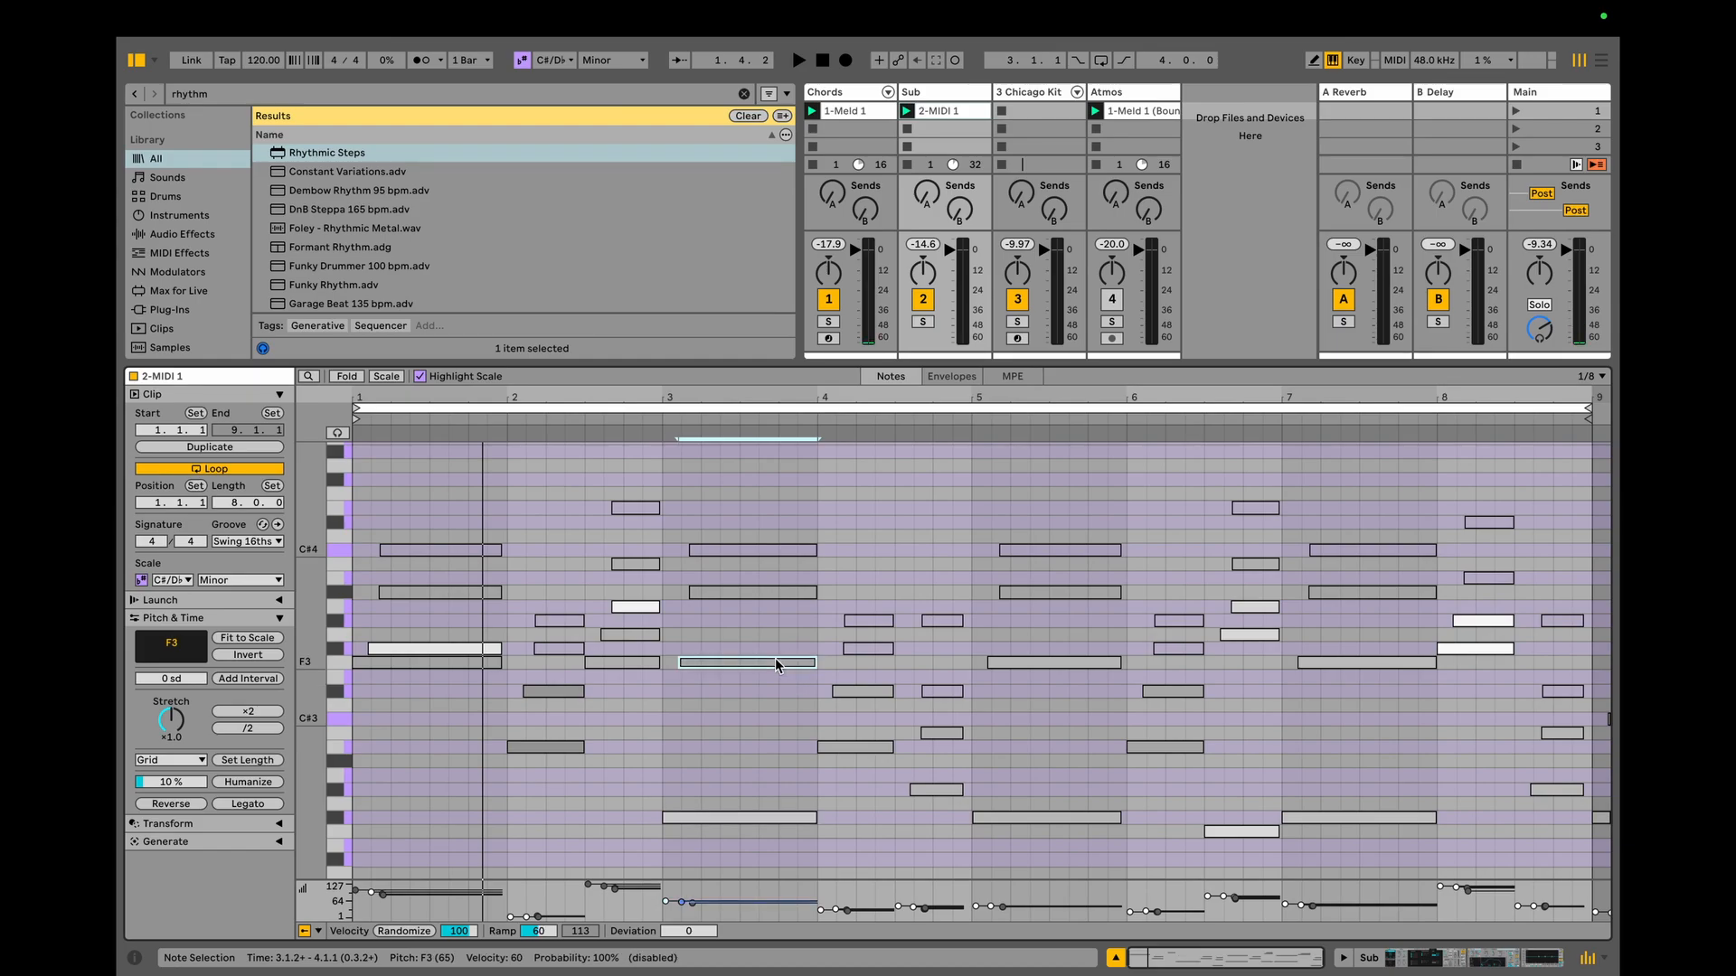
{"action": "key", "text": "Down"}
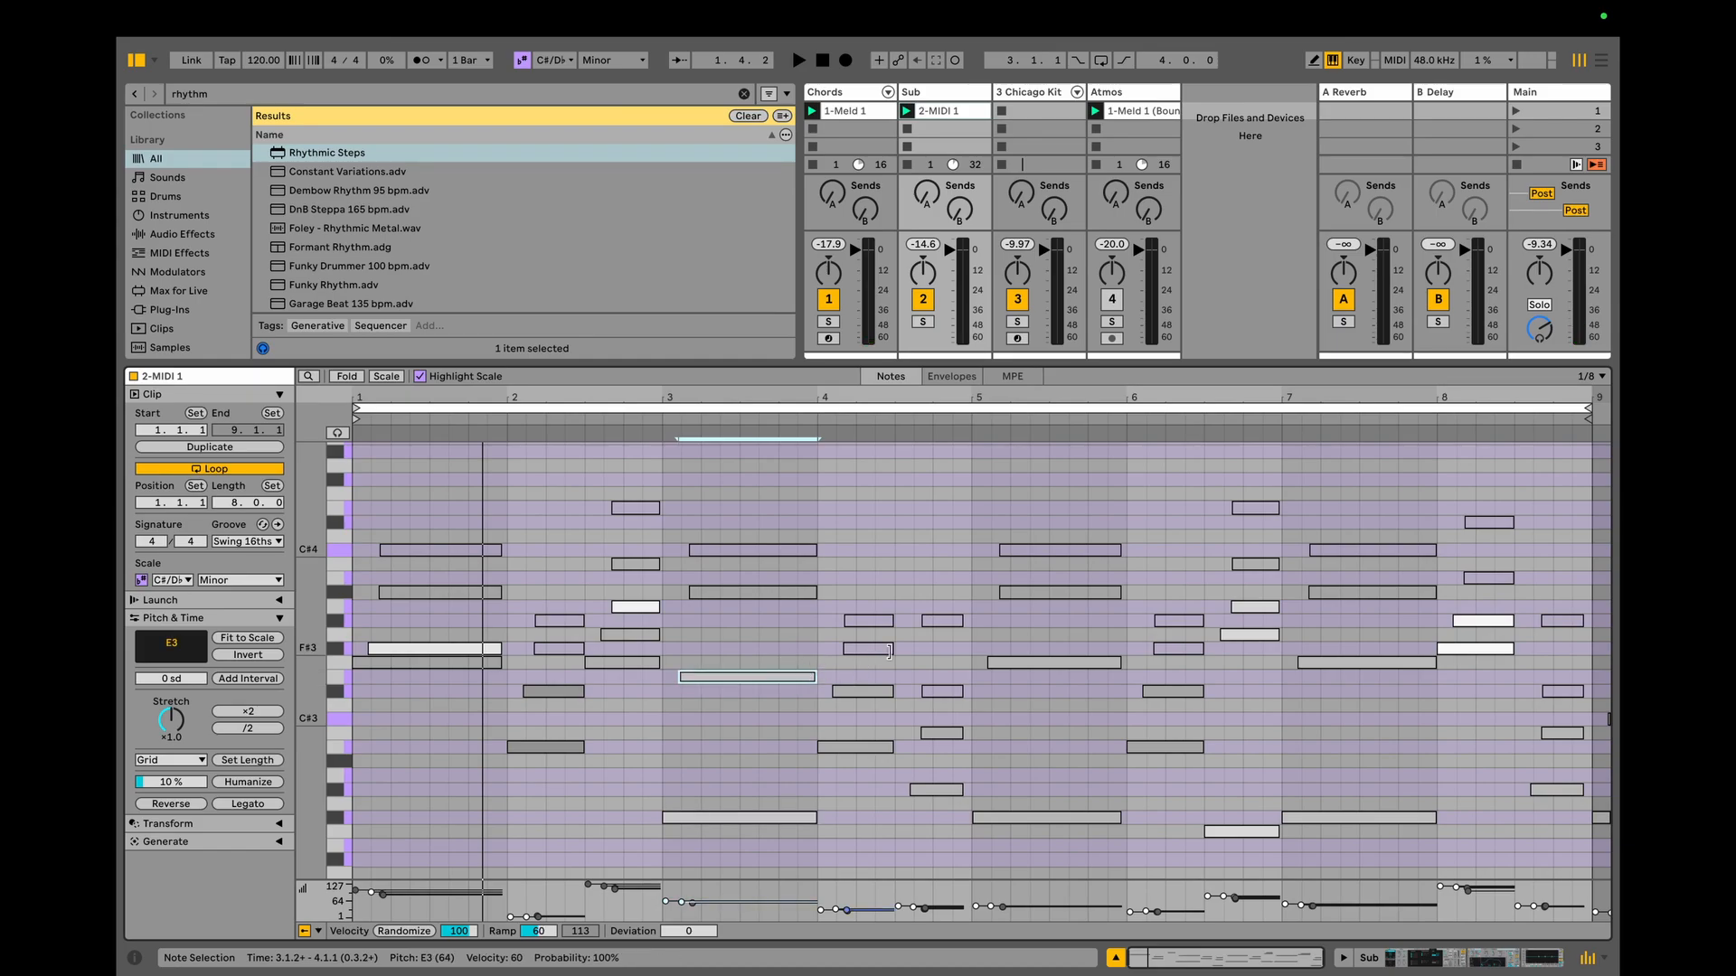
{"action": "left_click", "coordinate": [848, 747]}
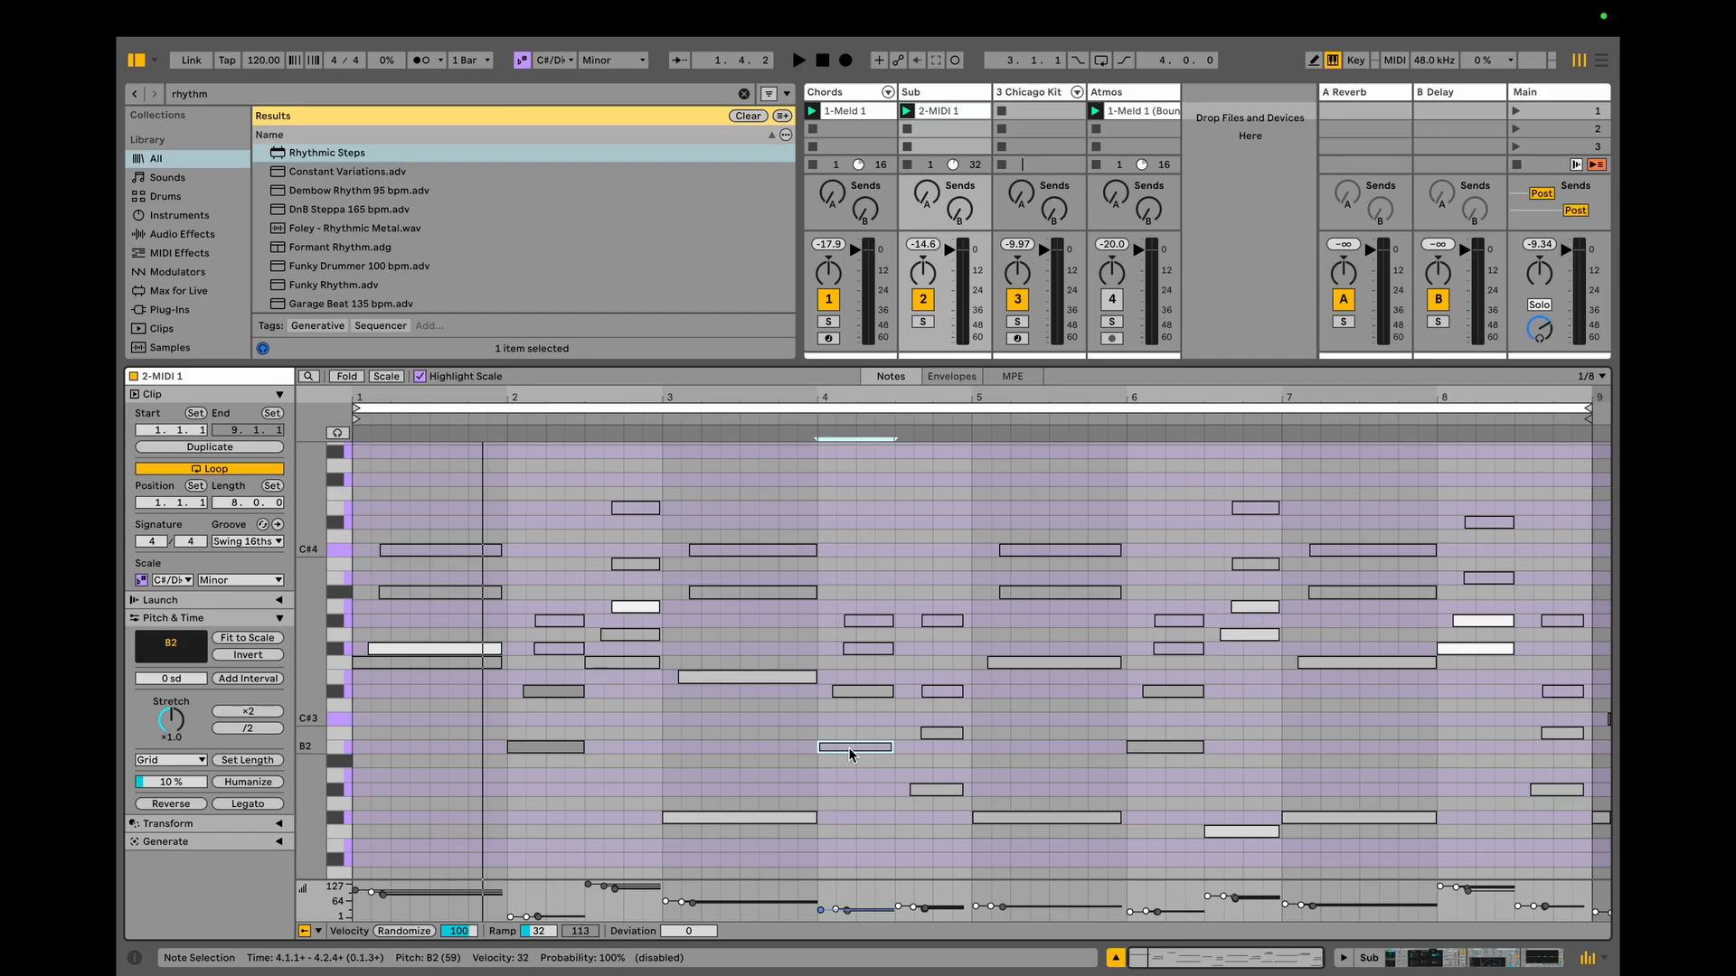
{"action": "left_click", "coordinate": [935, 790]}
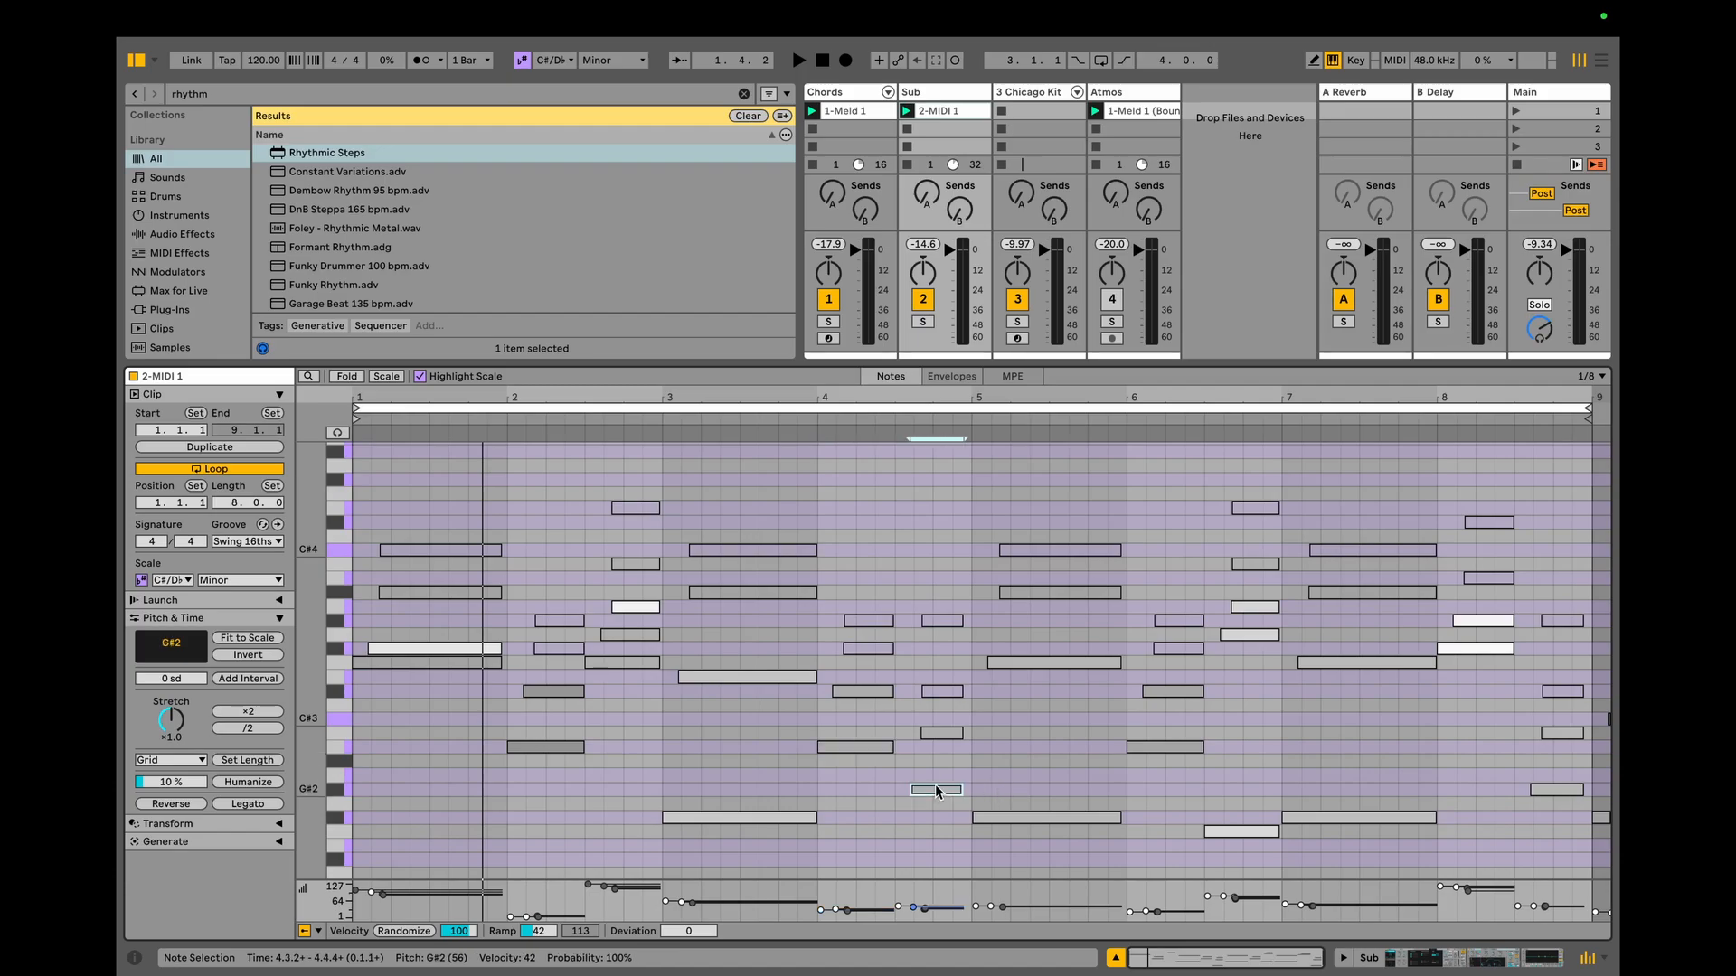
Raise the F3 note in bar 5 to F#3 and lower the F2 note in bar 6 to E2.
{"action": "left_click", "coordinate": [1007, 812]}
{"action": "left_click", "coordinate": [1040, 663]}
{"action": "key", "text": "Up"}
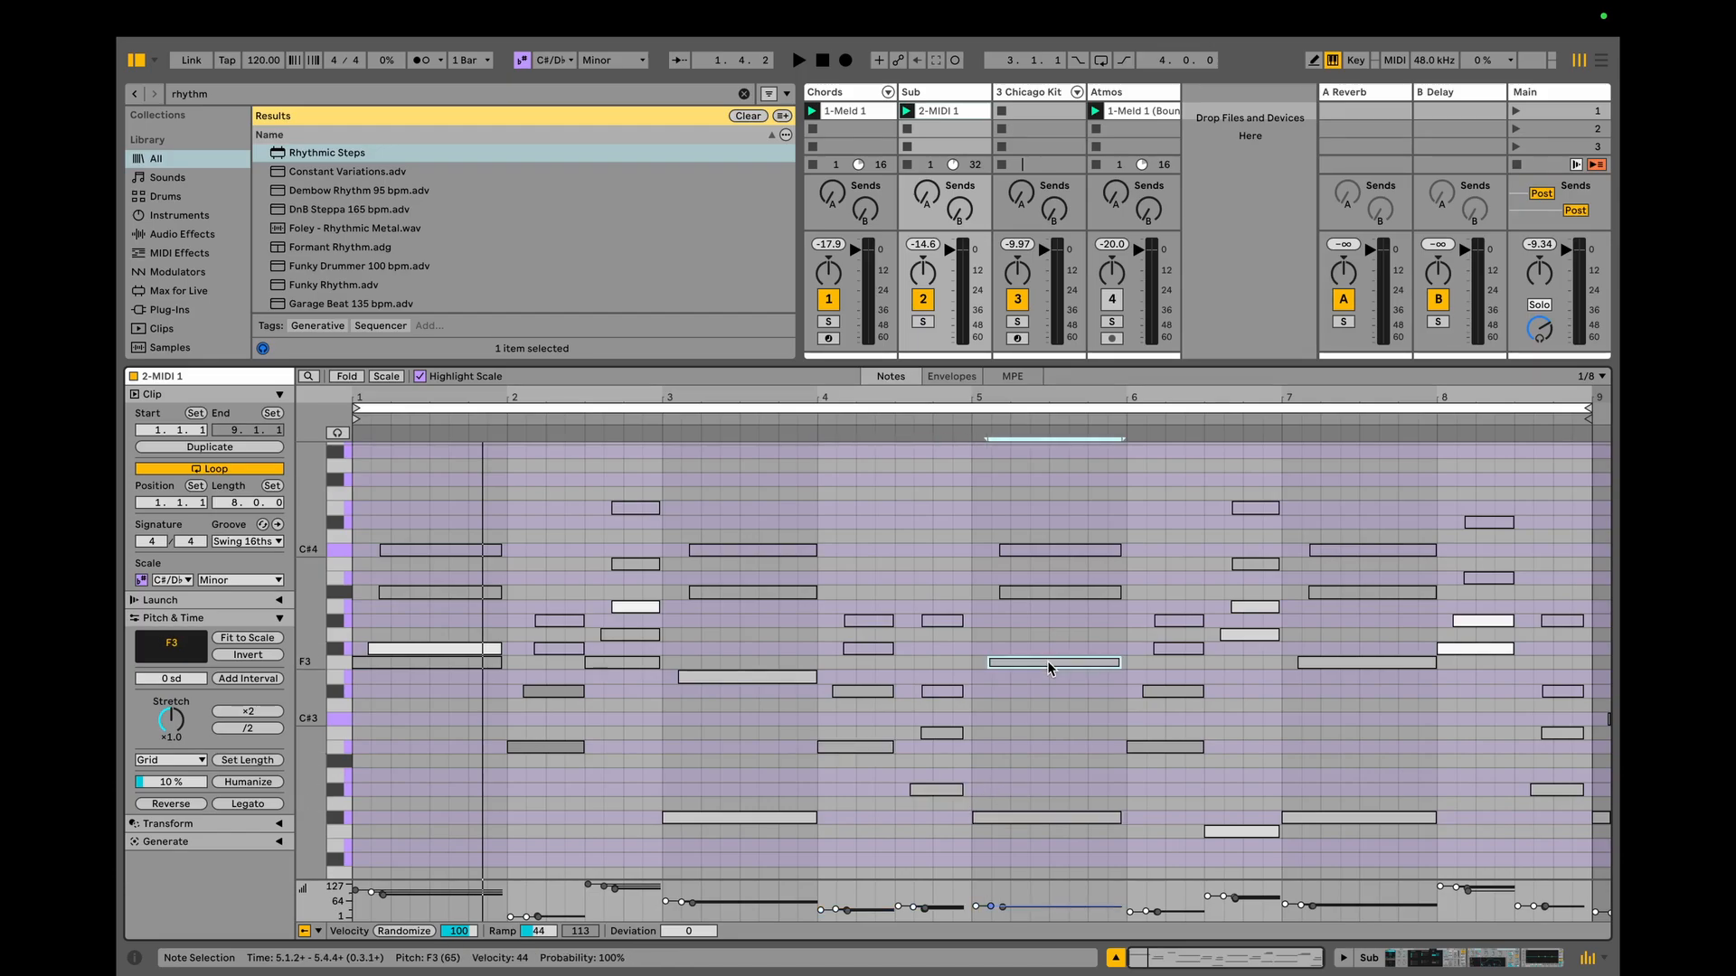
{"action": "left_click", "coordinate": [1166, 747]}
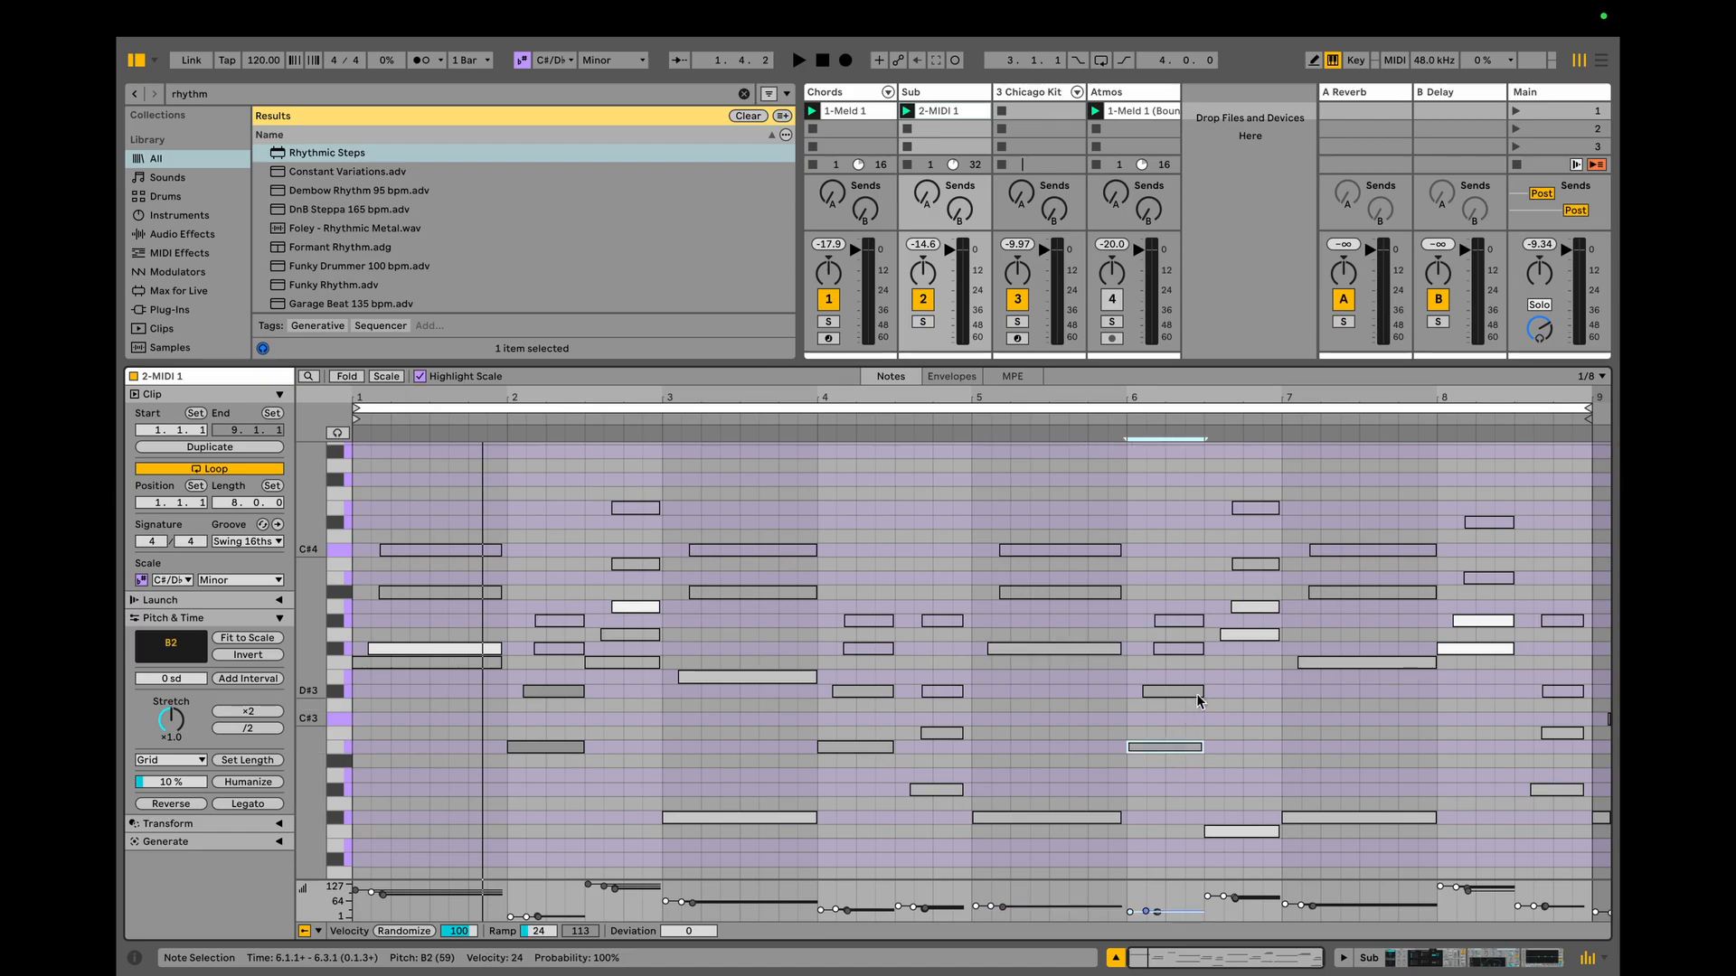
{"action": "left_click", "coordinate": [1251, 826]}
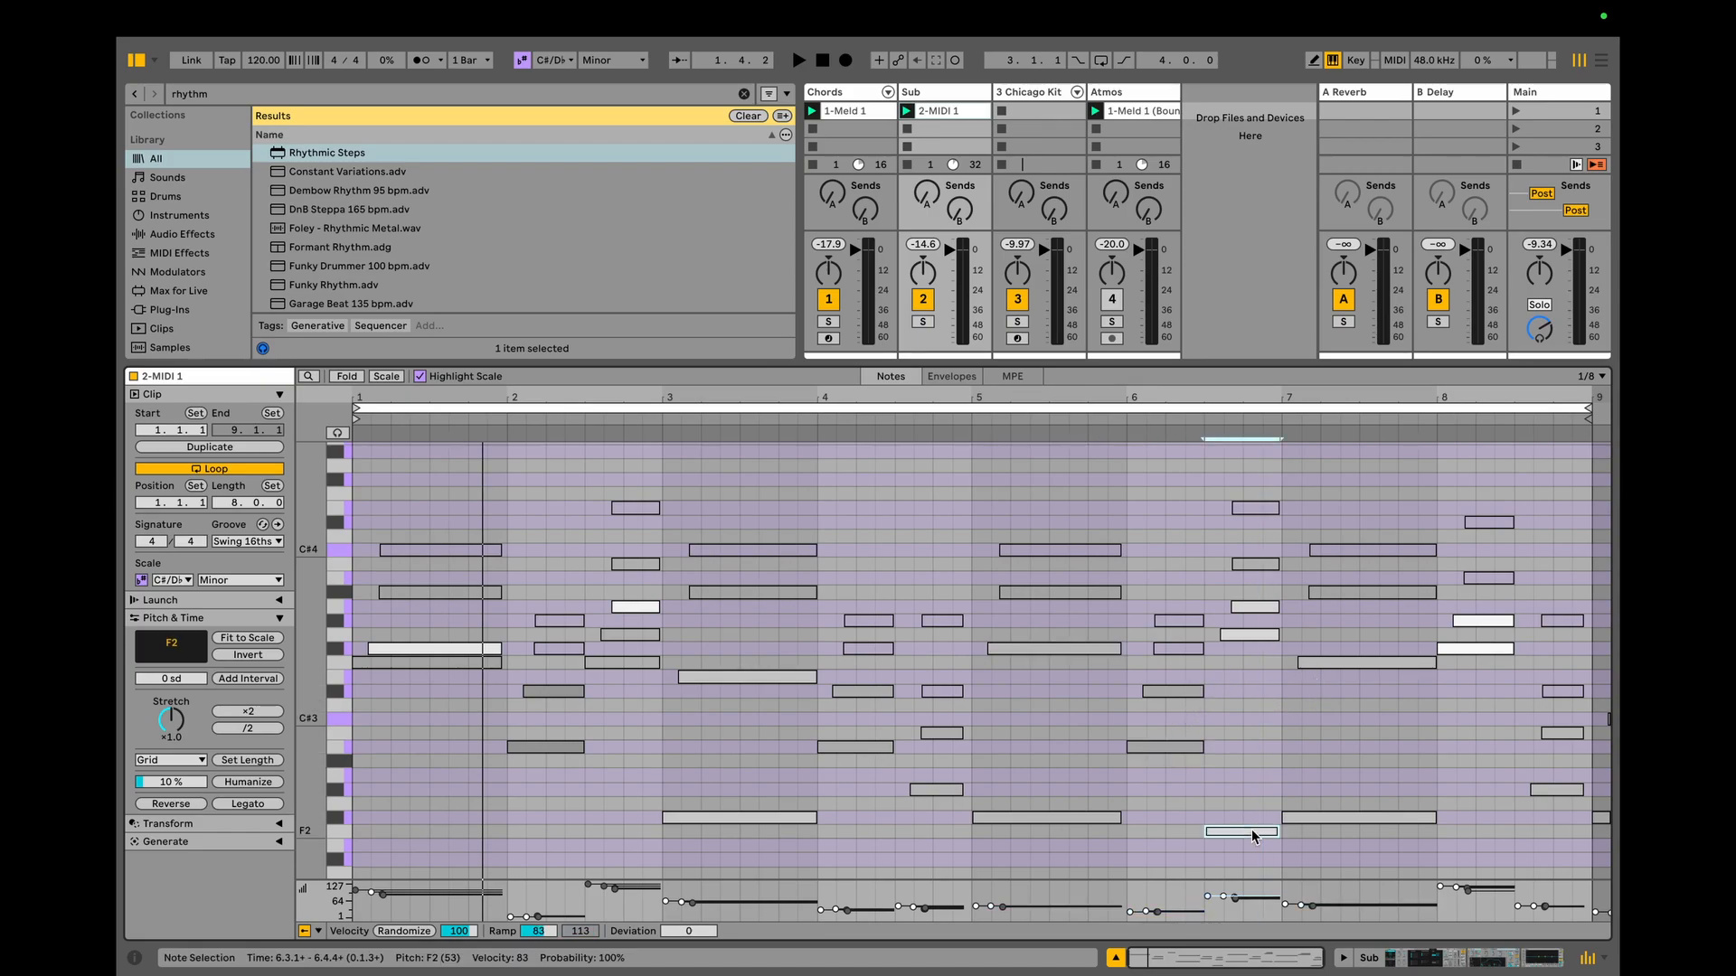
{"action": "key", "text": "Down"}
{"action": "key", "text": "space"}
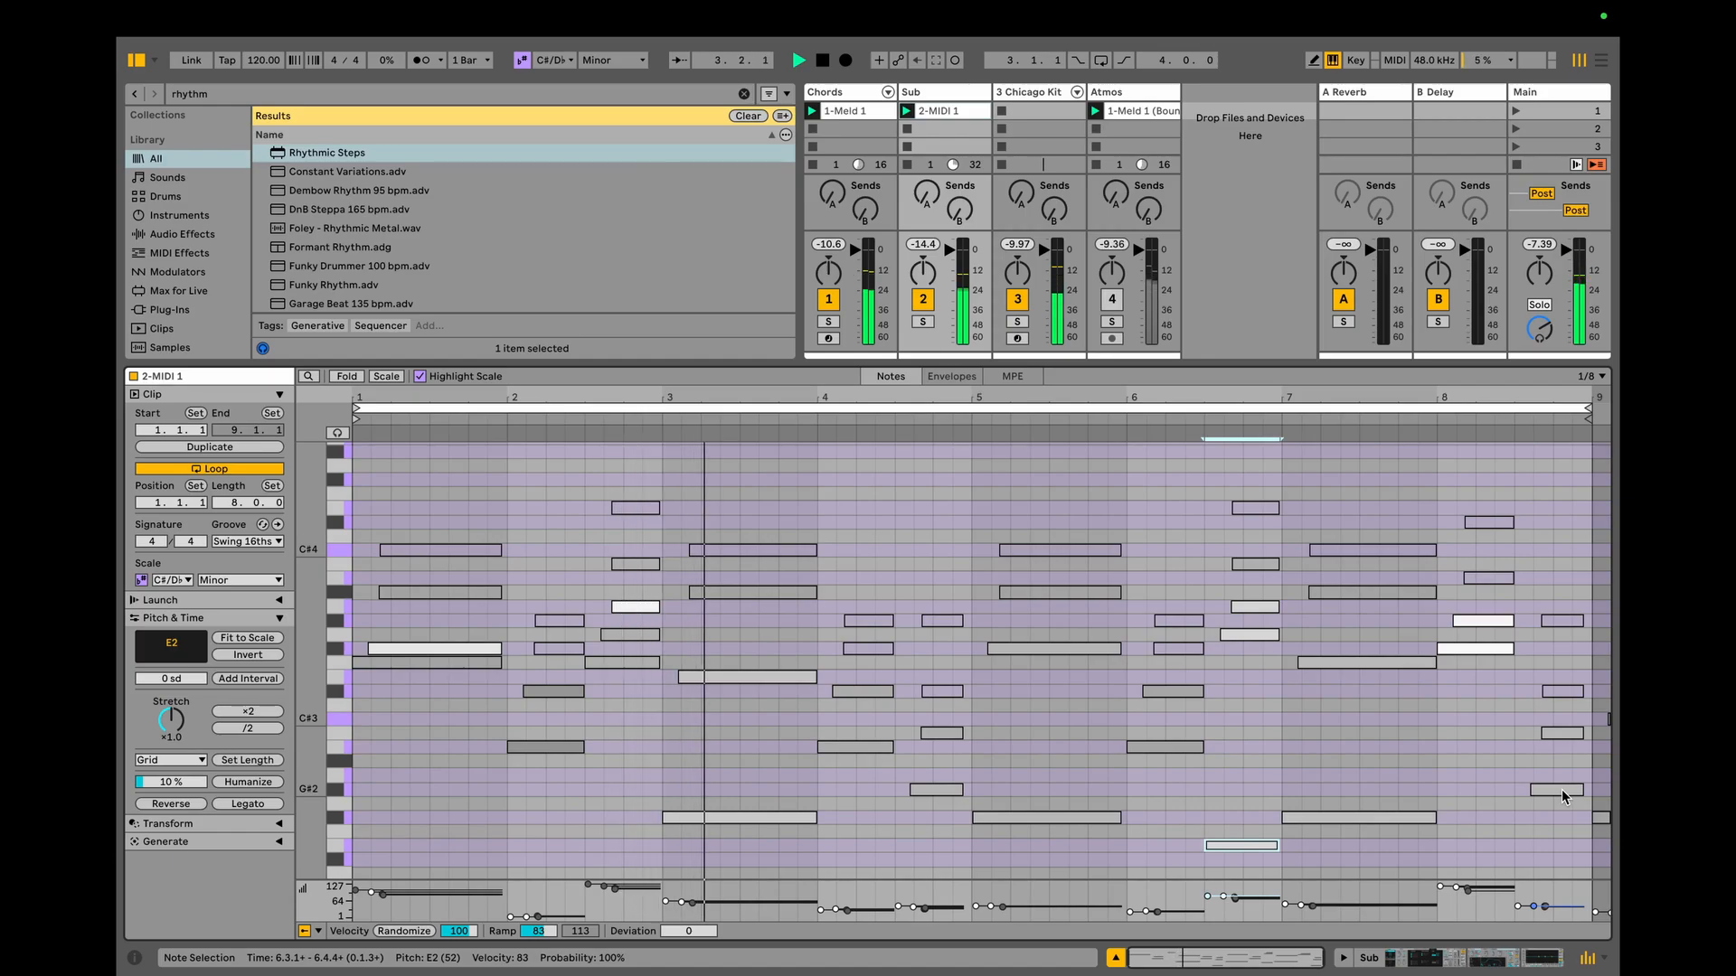
Transpose the F#2 notes in bars 3, 5 and 7 and the E2 note in bar 6 up one octave.
{"action": "left_click", "coordinate": [697, 817]}
{"action": "key", "text": "shift+Up"}
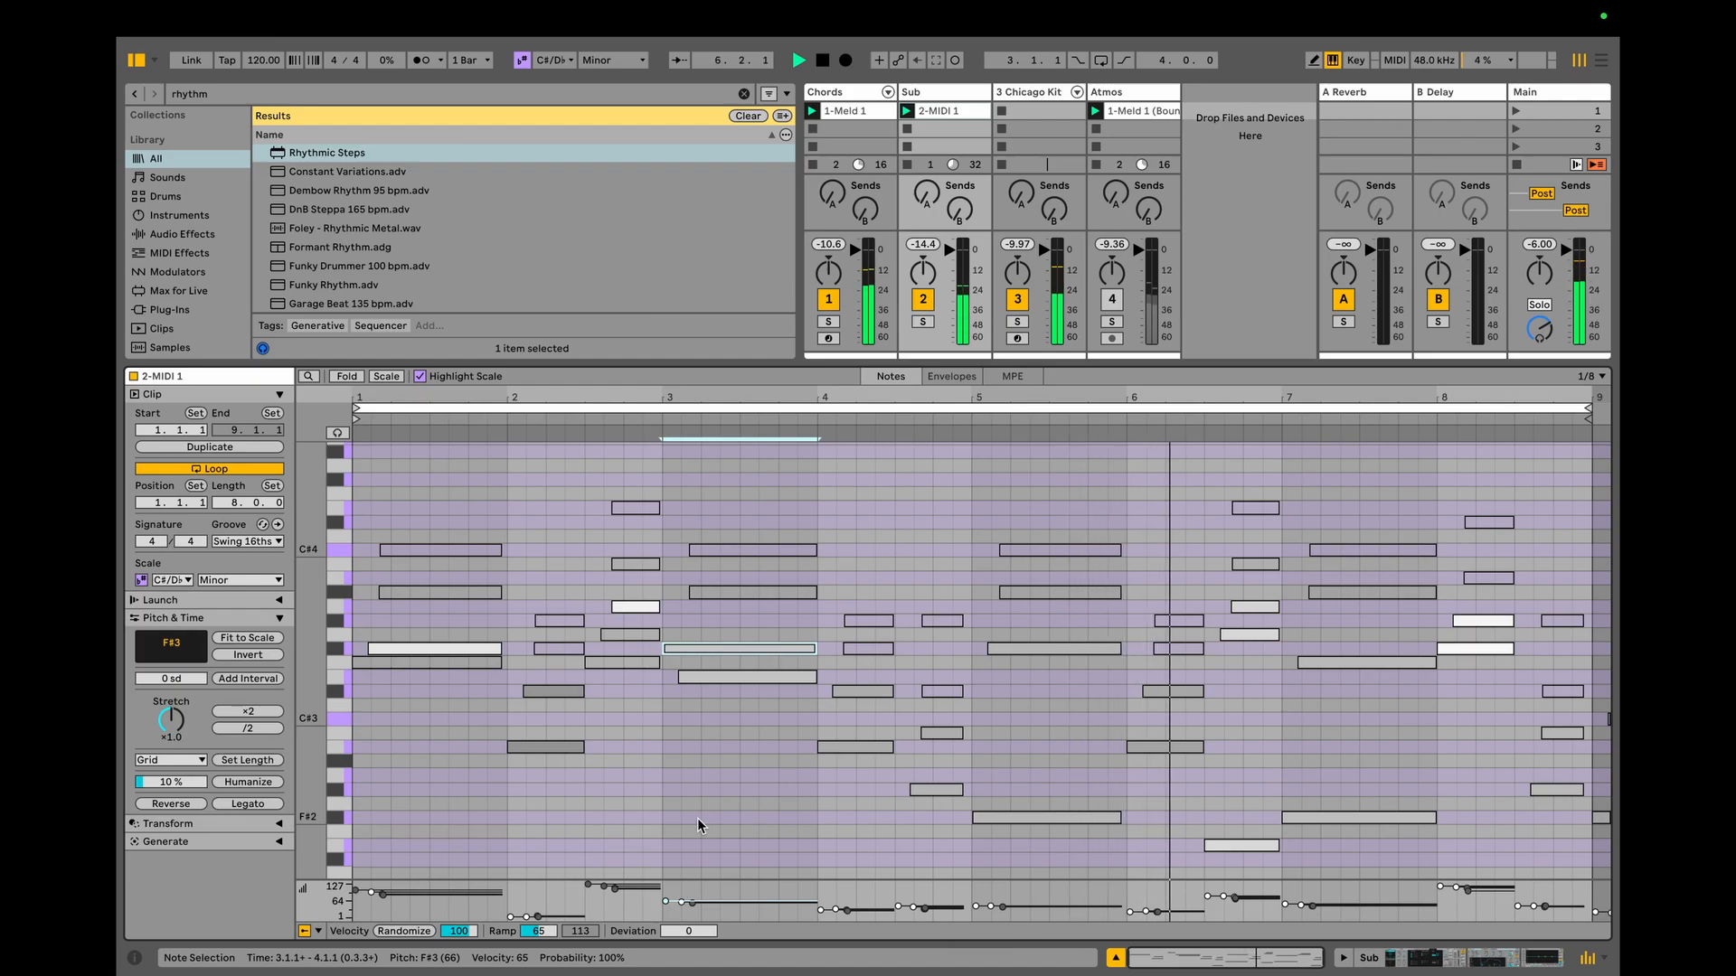
{"action": "left_click_drag", "start_coordinate": [1071, 787], "coordinate": [1407, 850]}
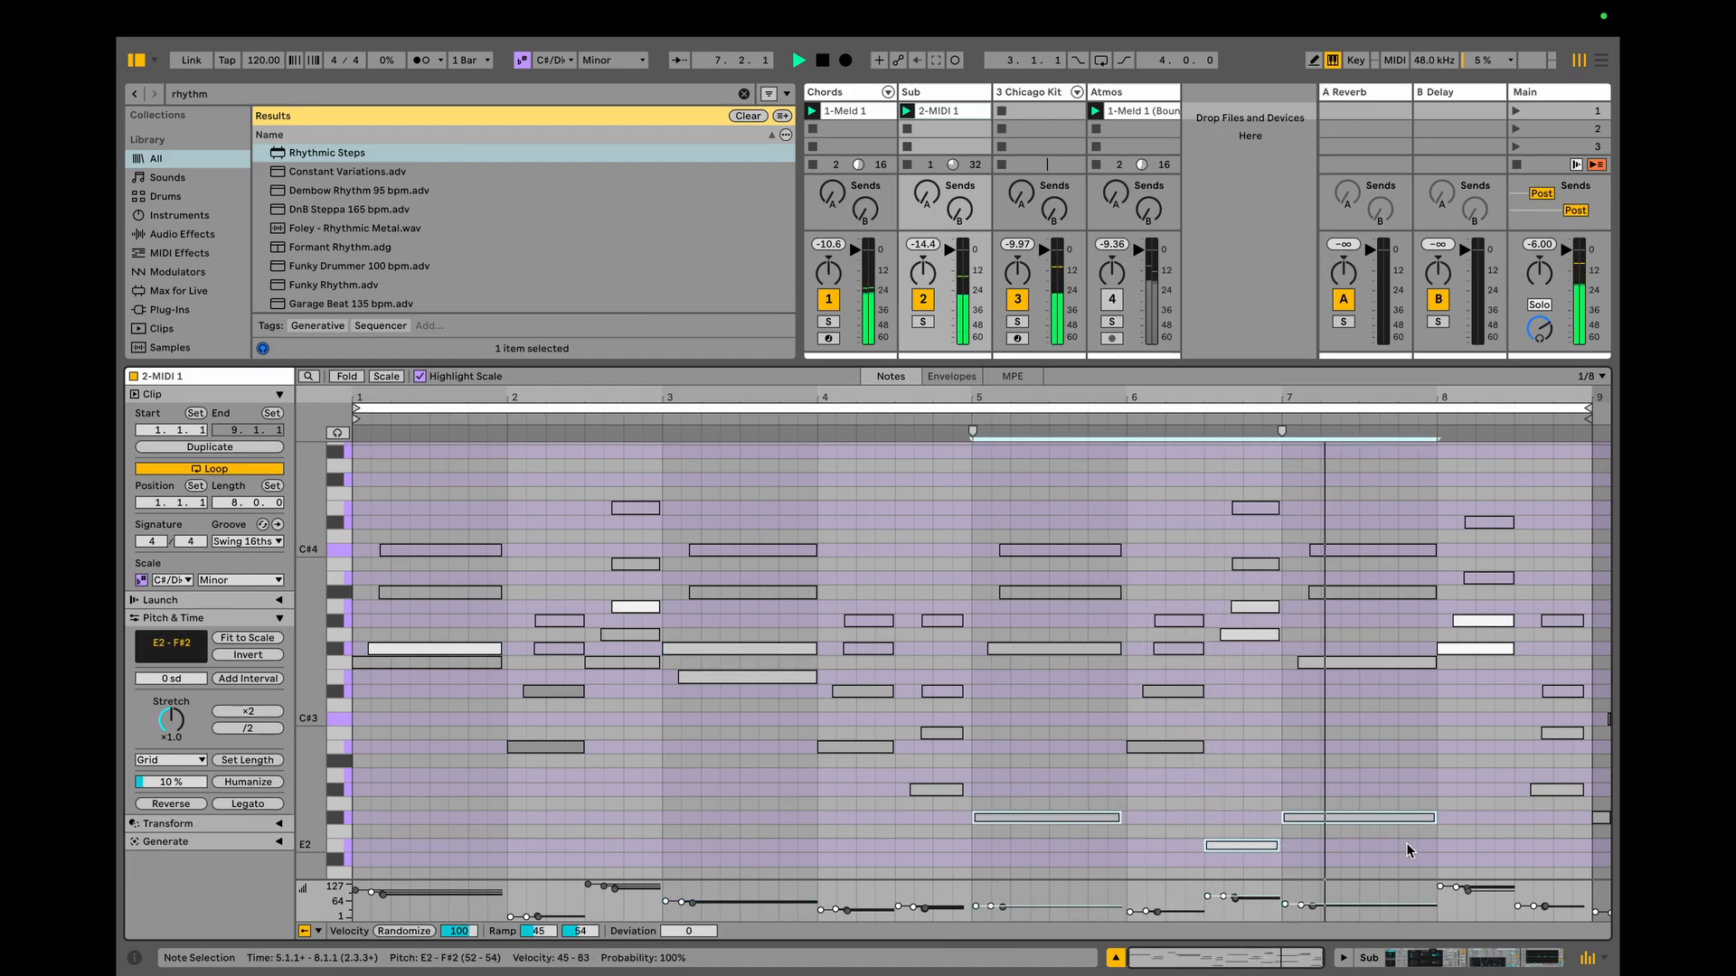
{"action": "key", "text": "shift+Up"}
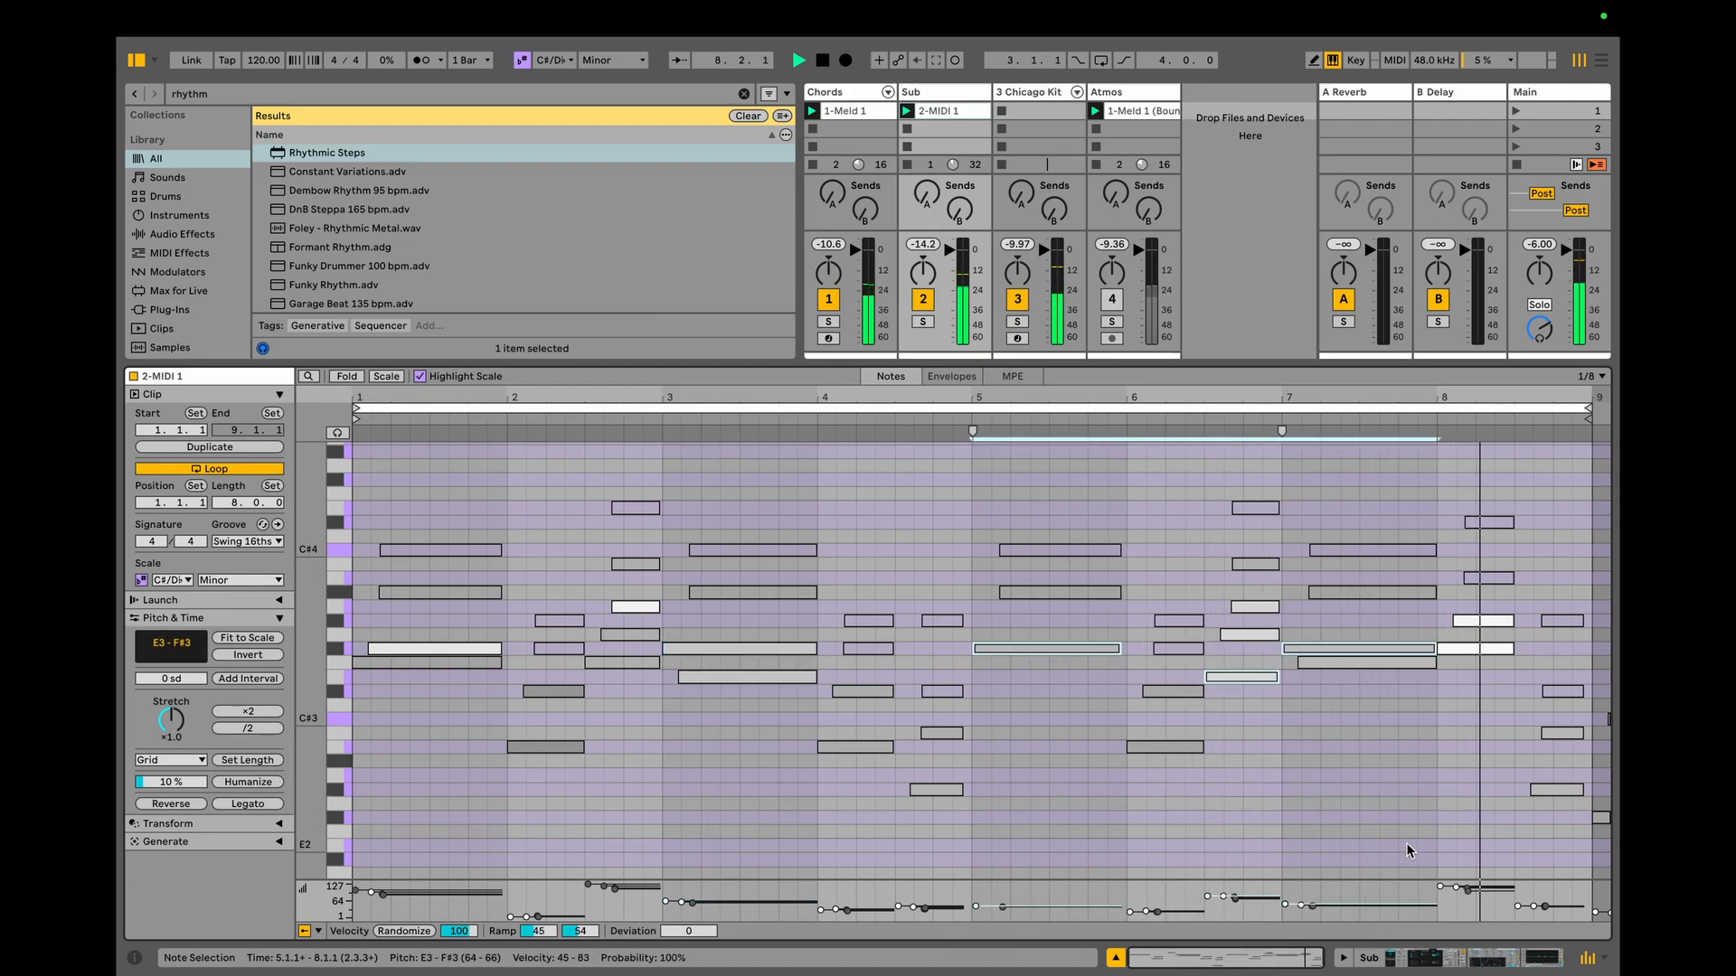
Toggle the activation of the F3 note in bar 7 and deactivate the G3 note in bar 6.
{"action": "left_click", "coordinate": [1340, 666]}
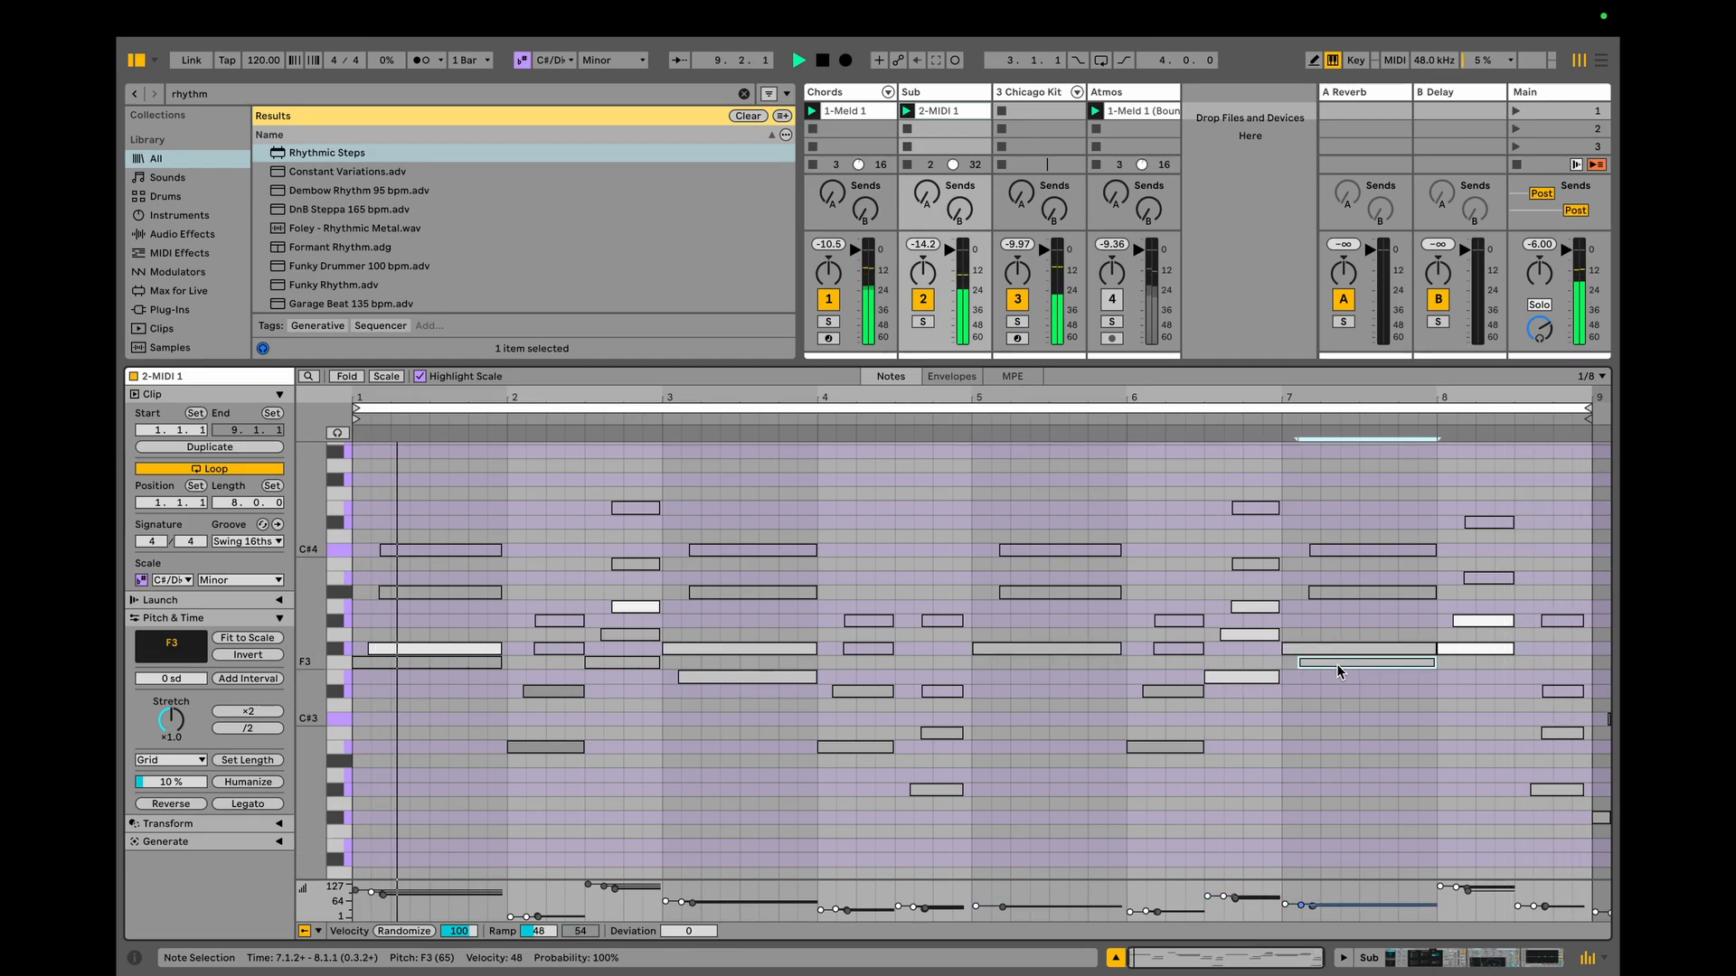
{"action": "key", "text": "plus"}
{"action": "key", "text": "0"}
{"action": "left_click", "coordinate": [1190, 639]}
{"action": "key", "text": "0"}
{"action": "double_click", "coordinate": [1069, 391]}
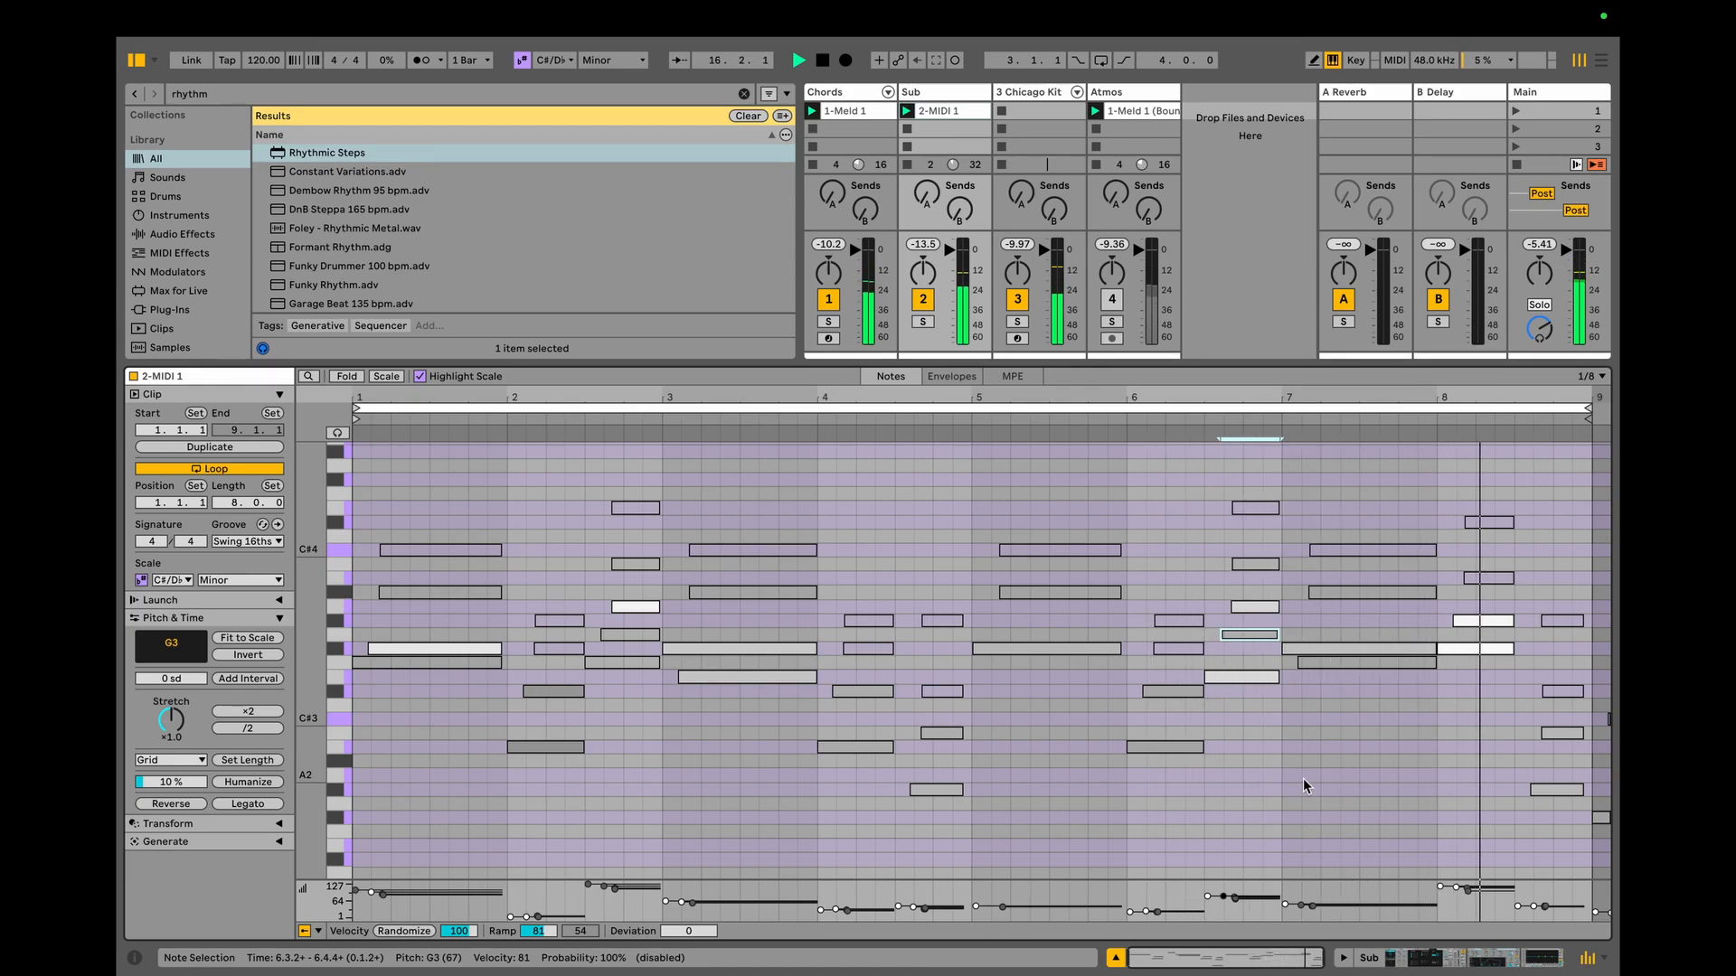
{"action": "key", "text": "space"}
Generate a random chance pattern in the second Rhythmic Steps lane on Chicago Kit, 11 steps long, and show the alternate values.
{"action": "left_click", "coordinate": [1440, 961]}
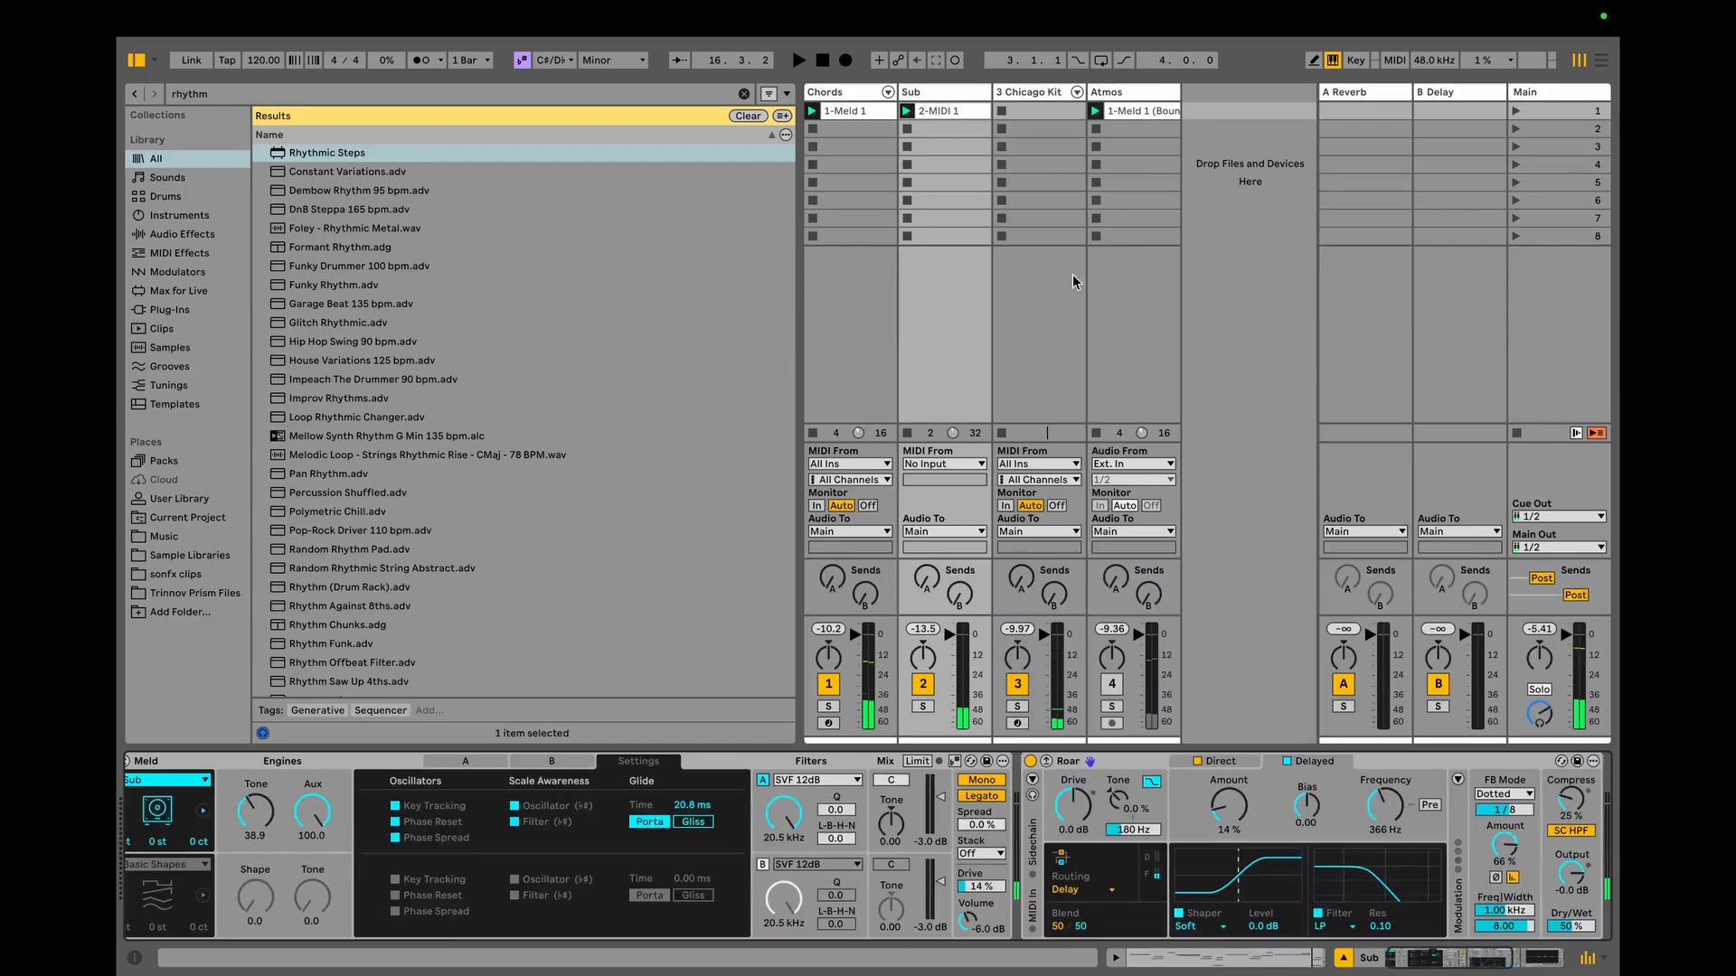
{"action": "left_click", "coordinate": [1120, 93]}
{"action": "left_click", "coordinate": [1028, 91]}
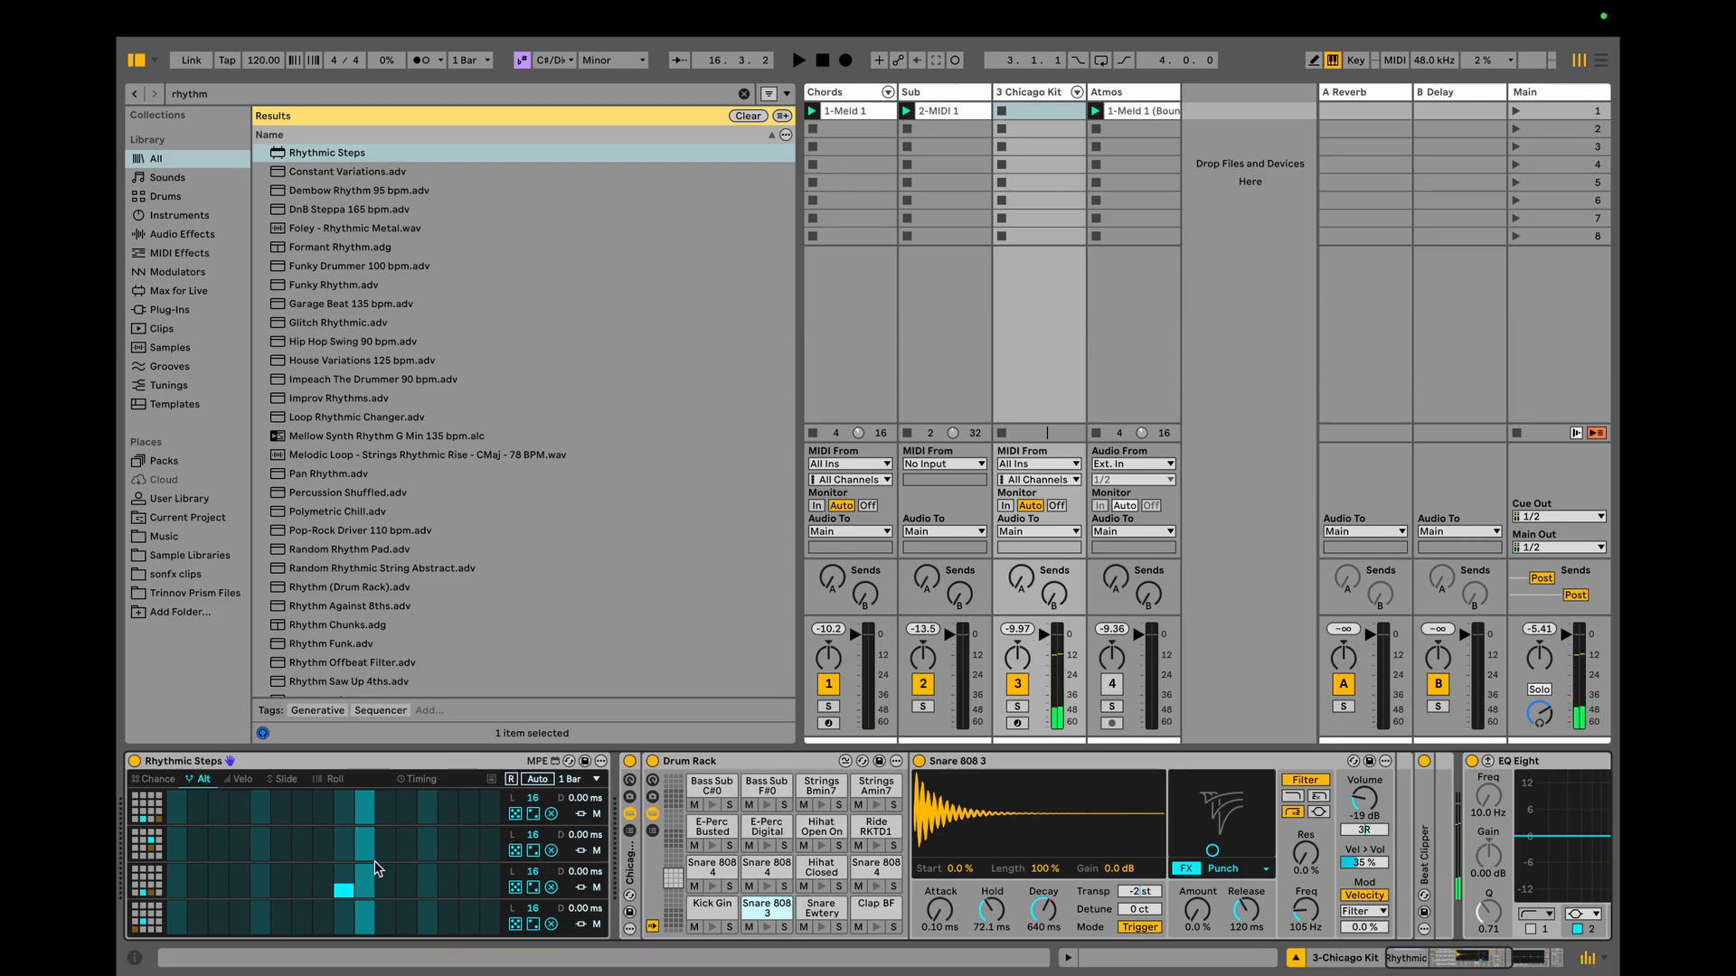
{"action": "left_click", "coordinate": [147, 779]}
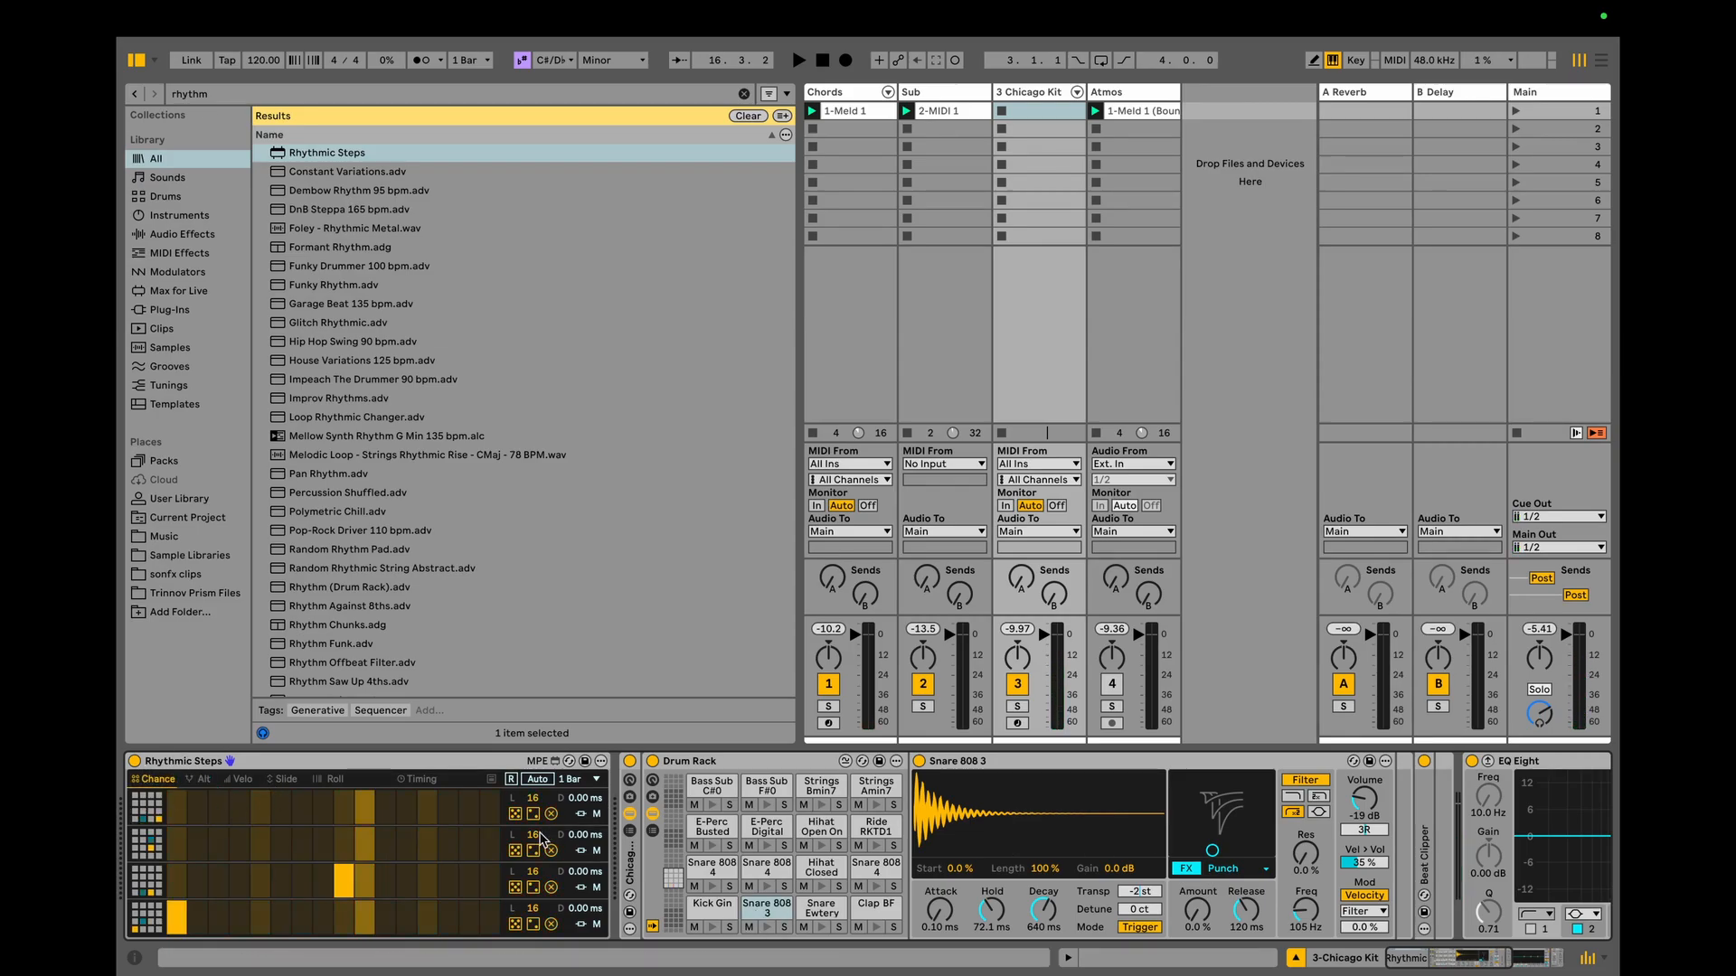
{"action": "left_click", "coordinate": [518, 849]}
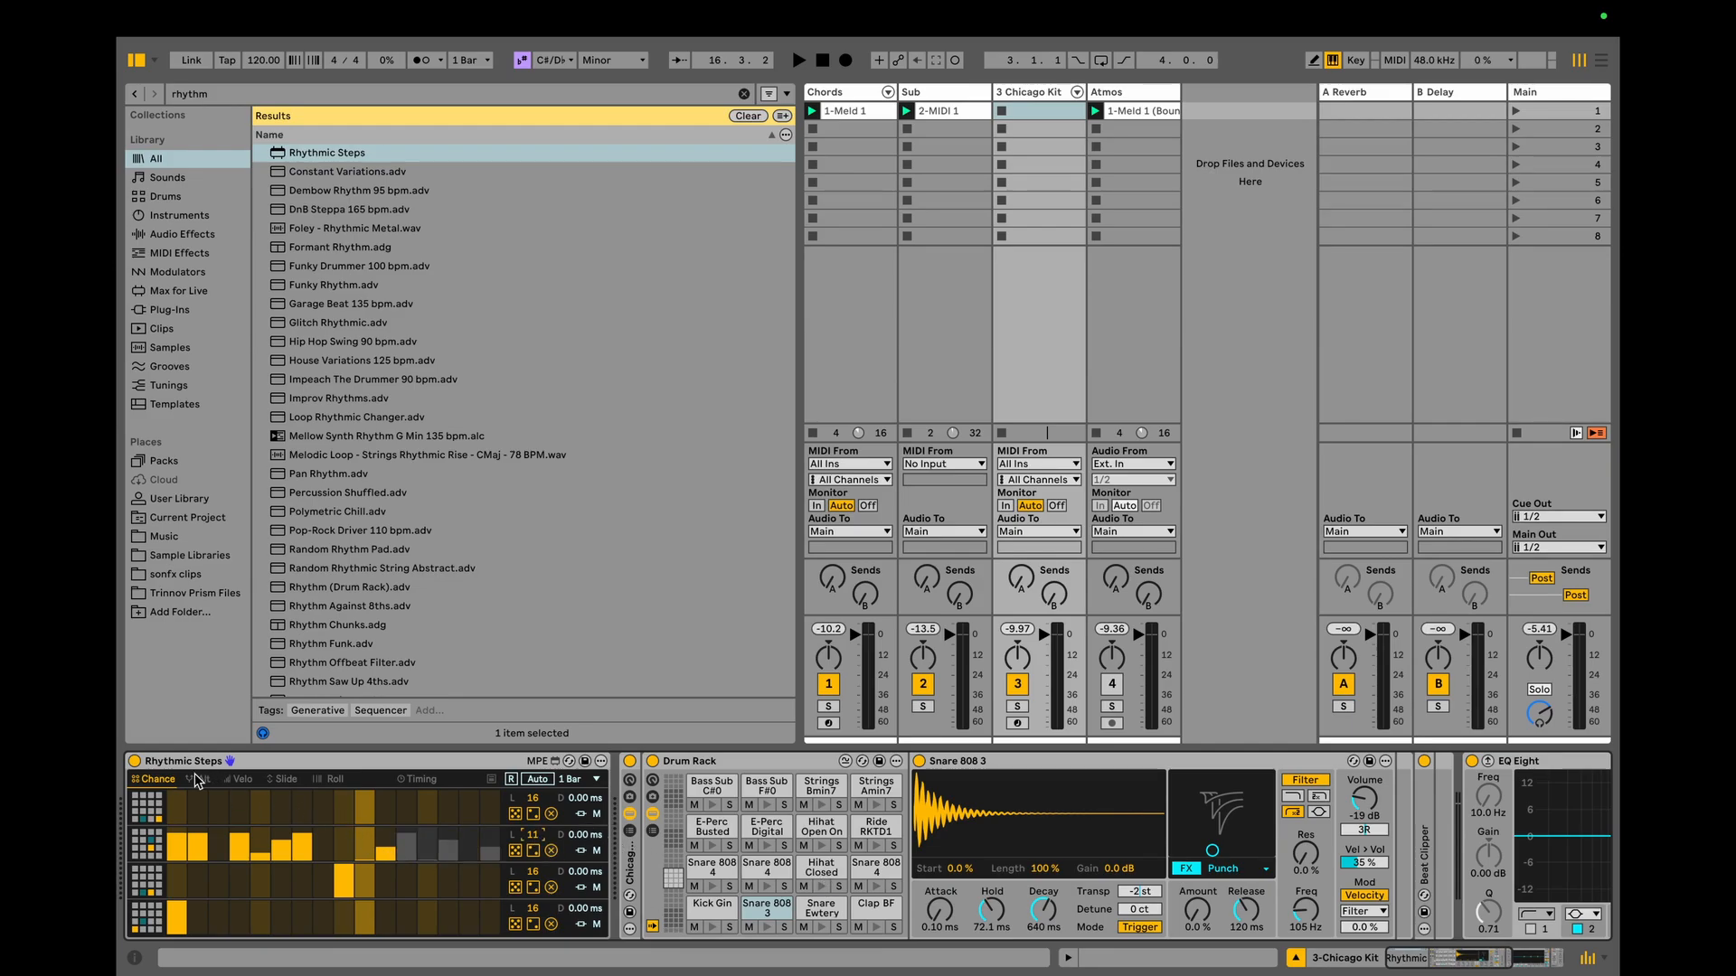
{"action": "left_click", "coordinate": [197, 780]}
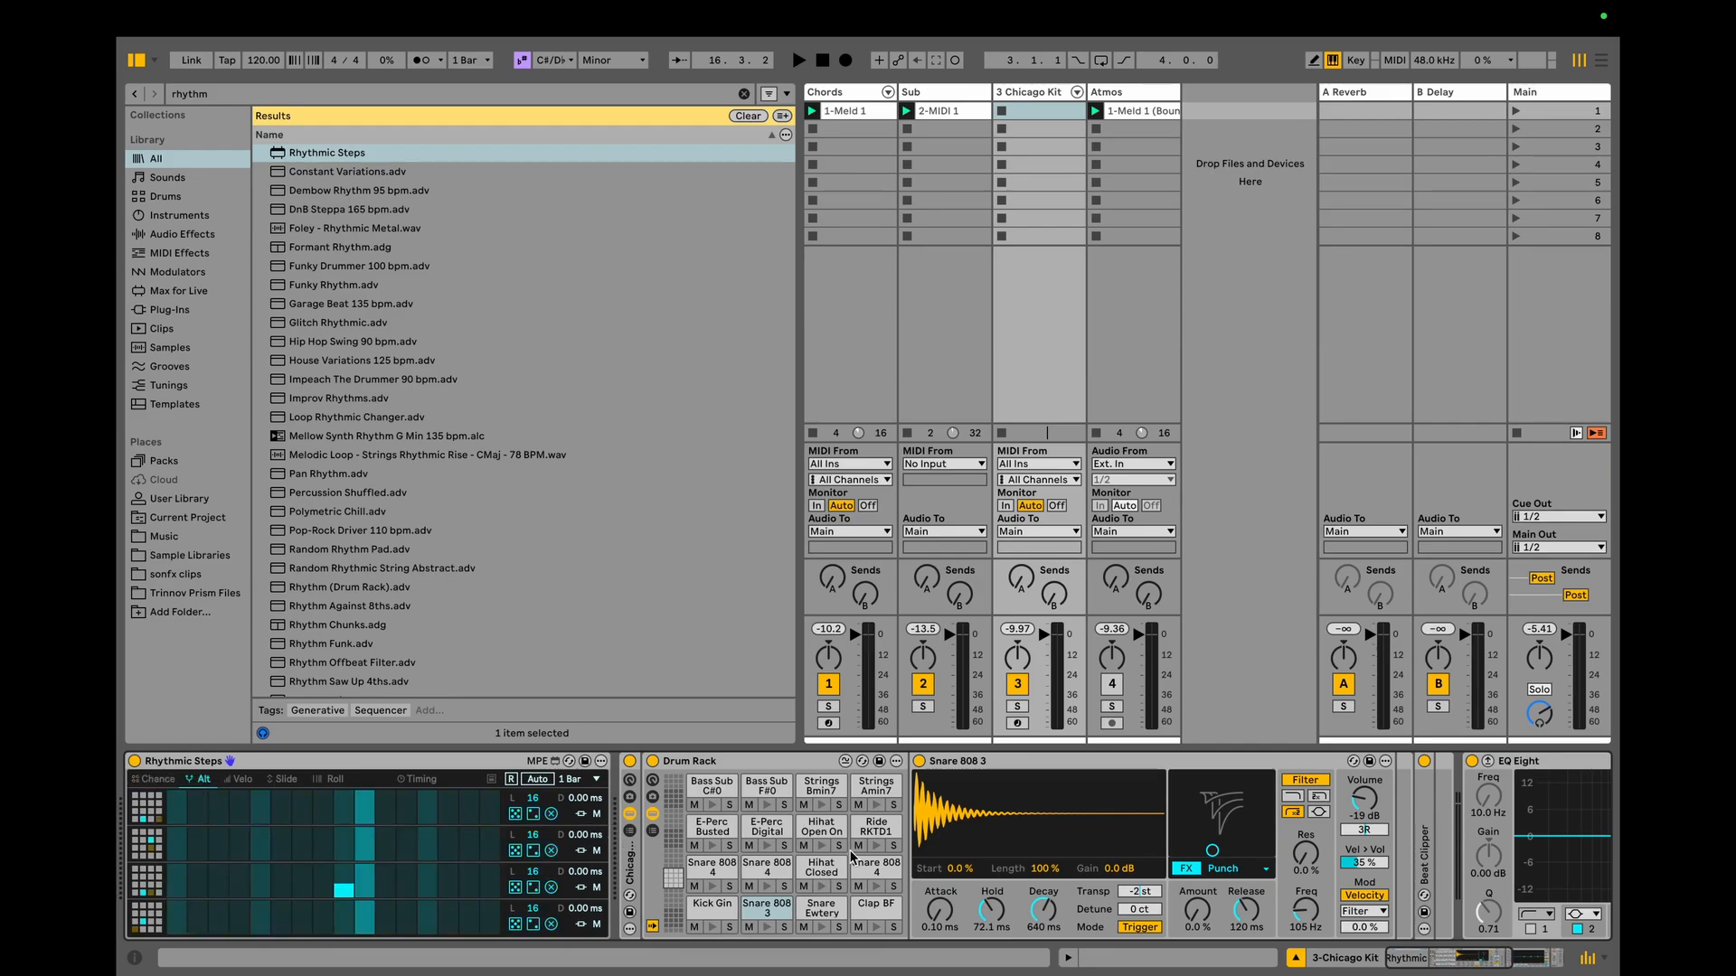
Randomize the alternate values in the second Rhythmic Steps lane over 15 steps, and audition the beat with the open hihat pad selected.
{"action": "left_click", "coordinate": [515, 851]}
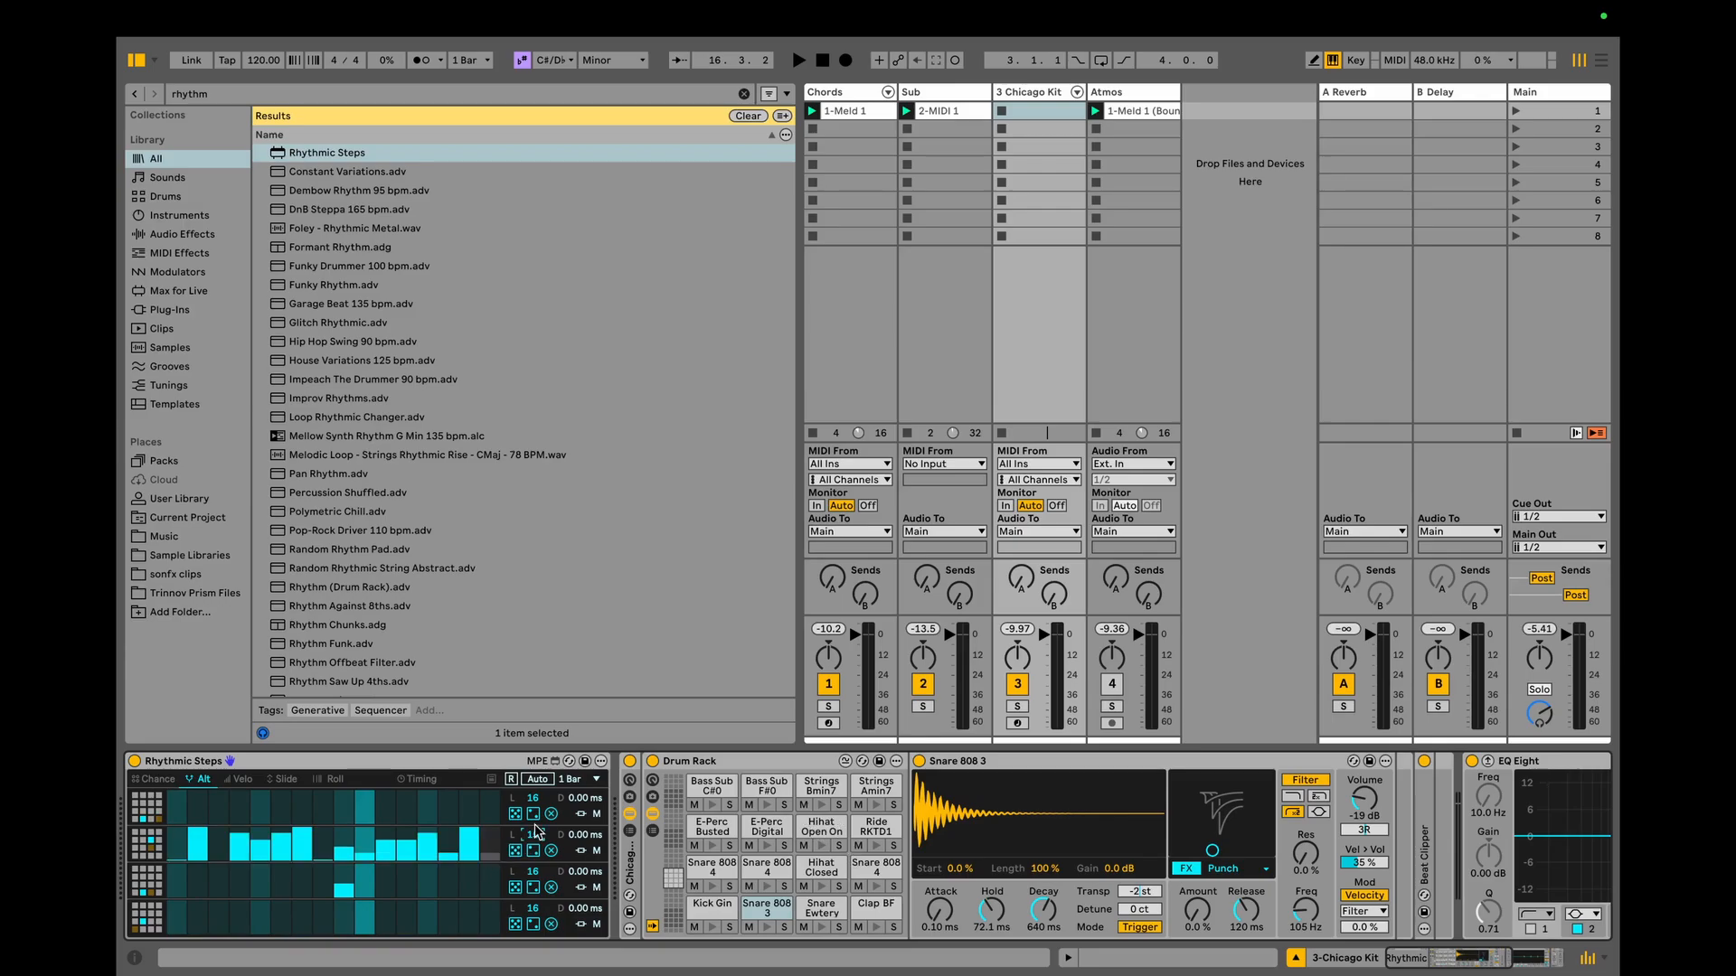
{"action": "key", "text": "space"}
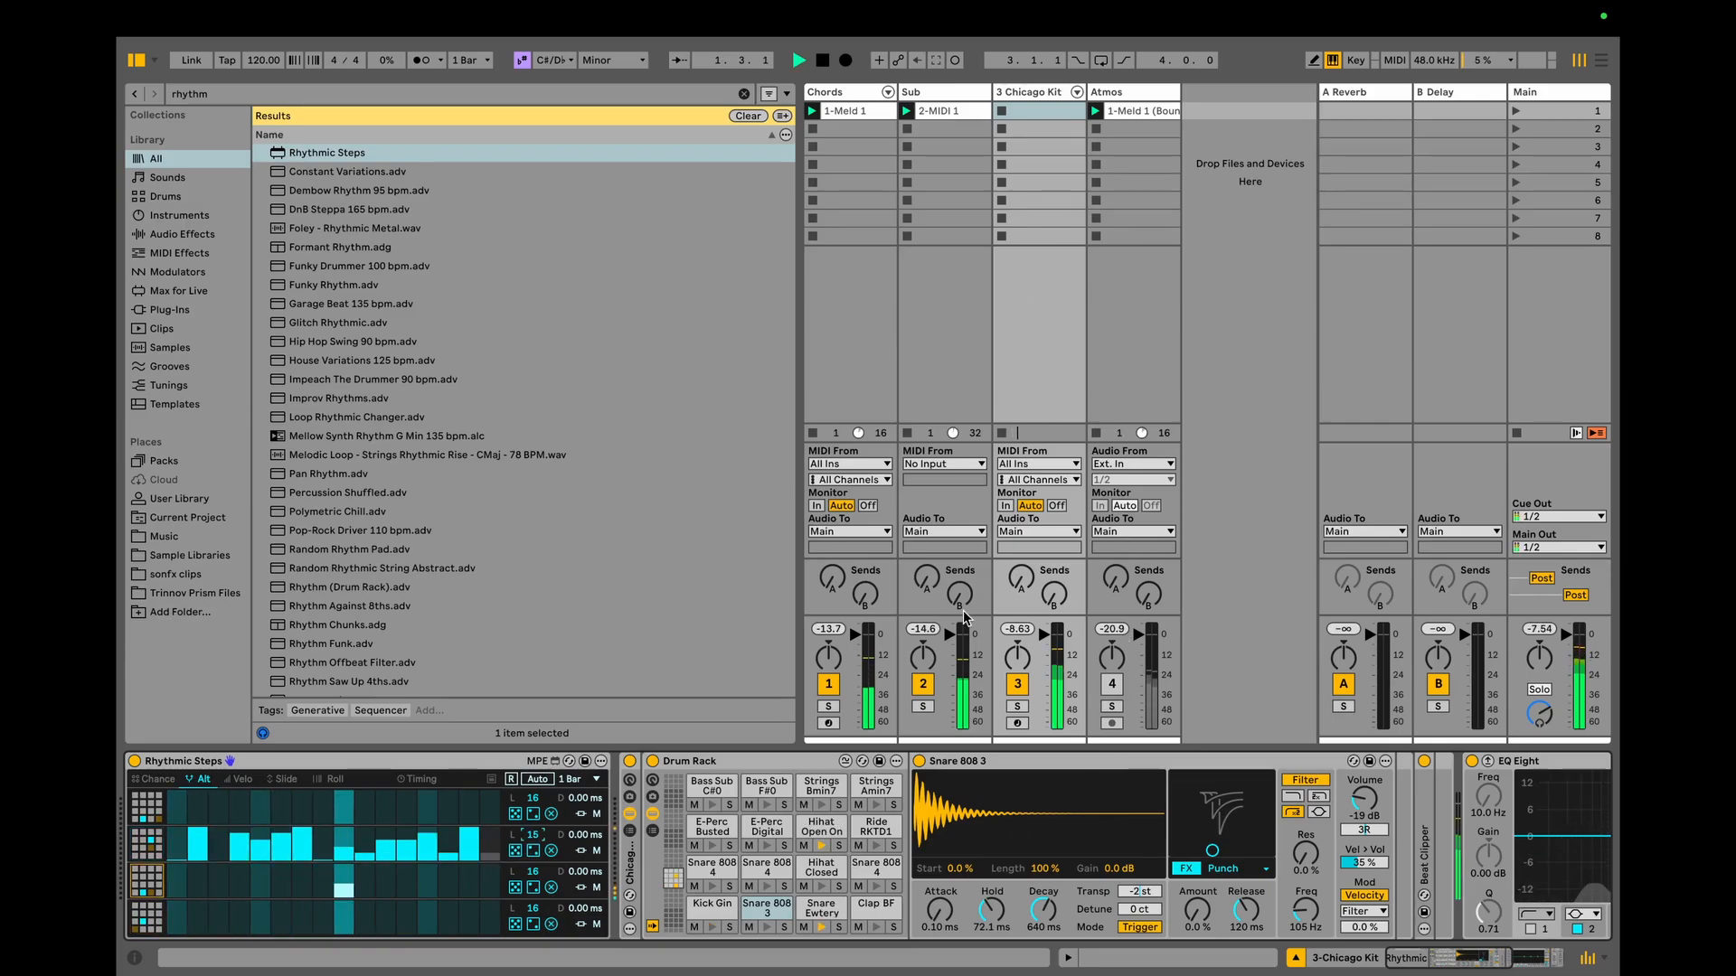
{"action": "left_click", "coordinate": [823, 828]}
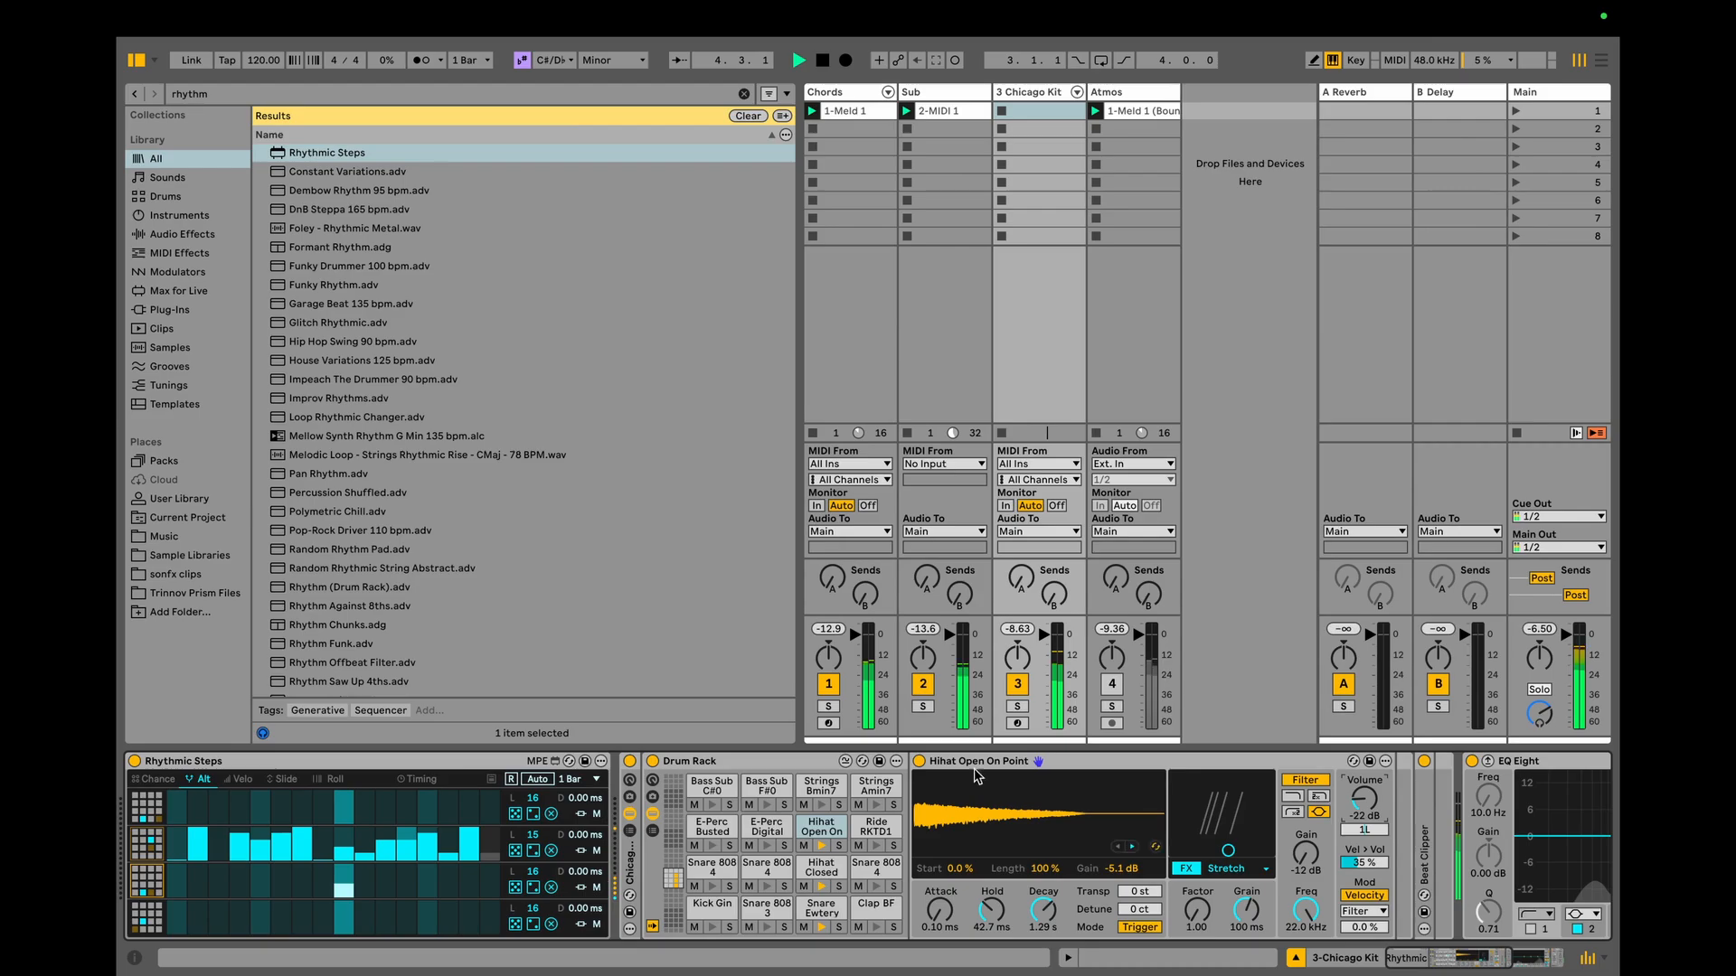
Randomize the second lane's roll values at a 1/32 rate and return to the chance values.
{"action": "left_click", "coordinate": [330, 779]}
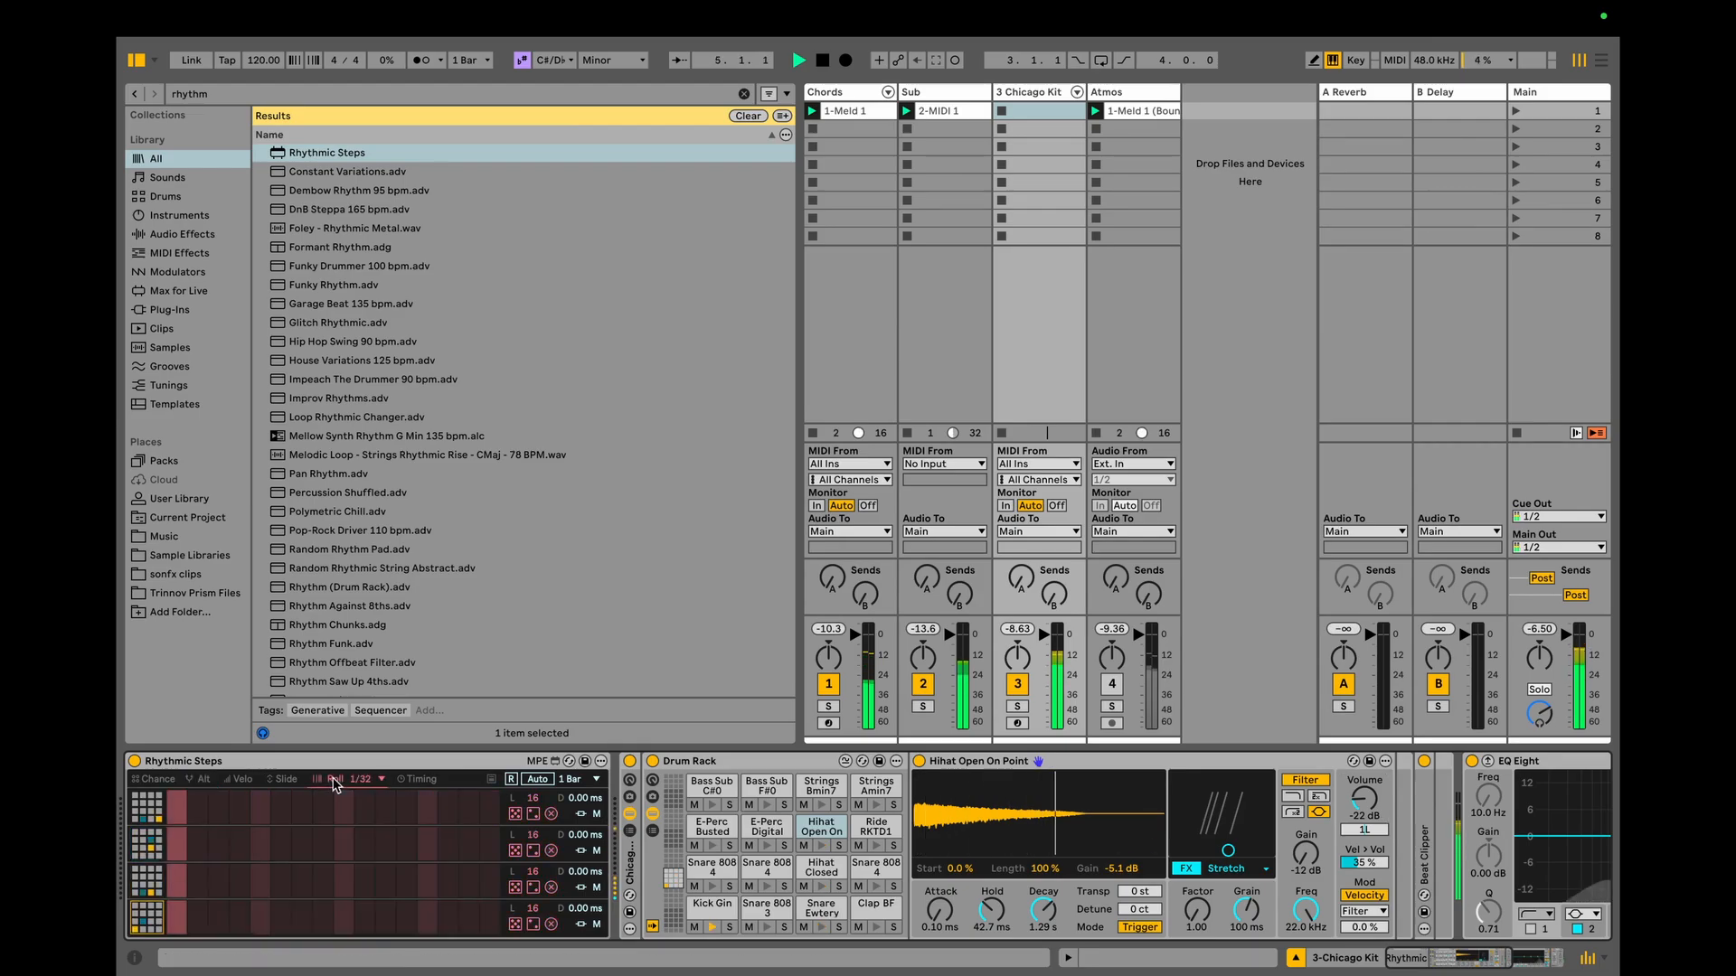
{"action": "left_click", "coordinate": [534, 851]}
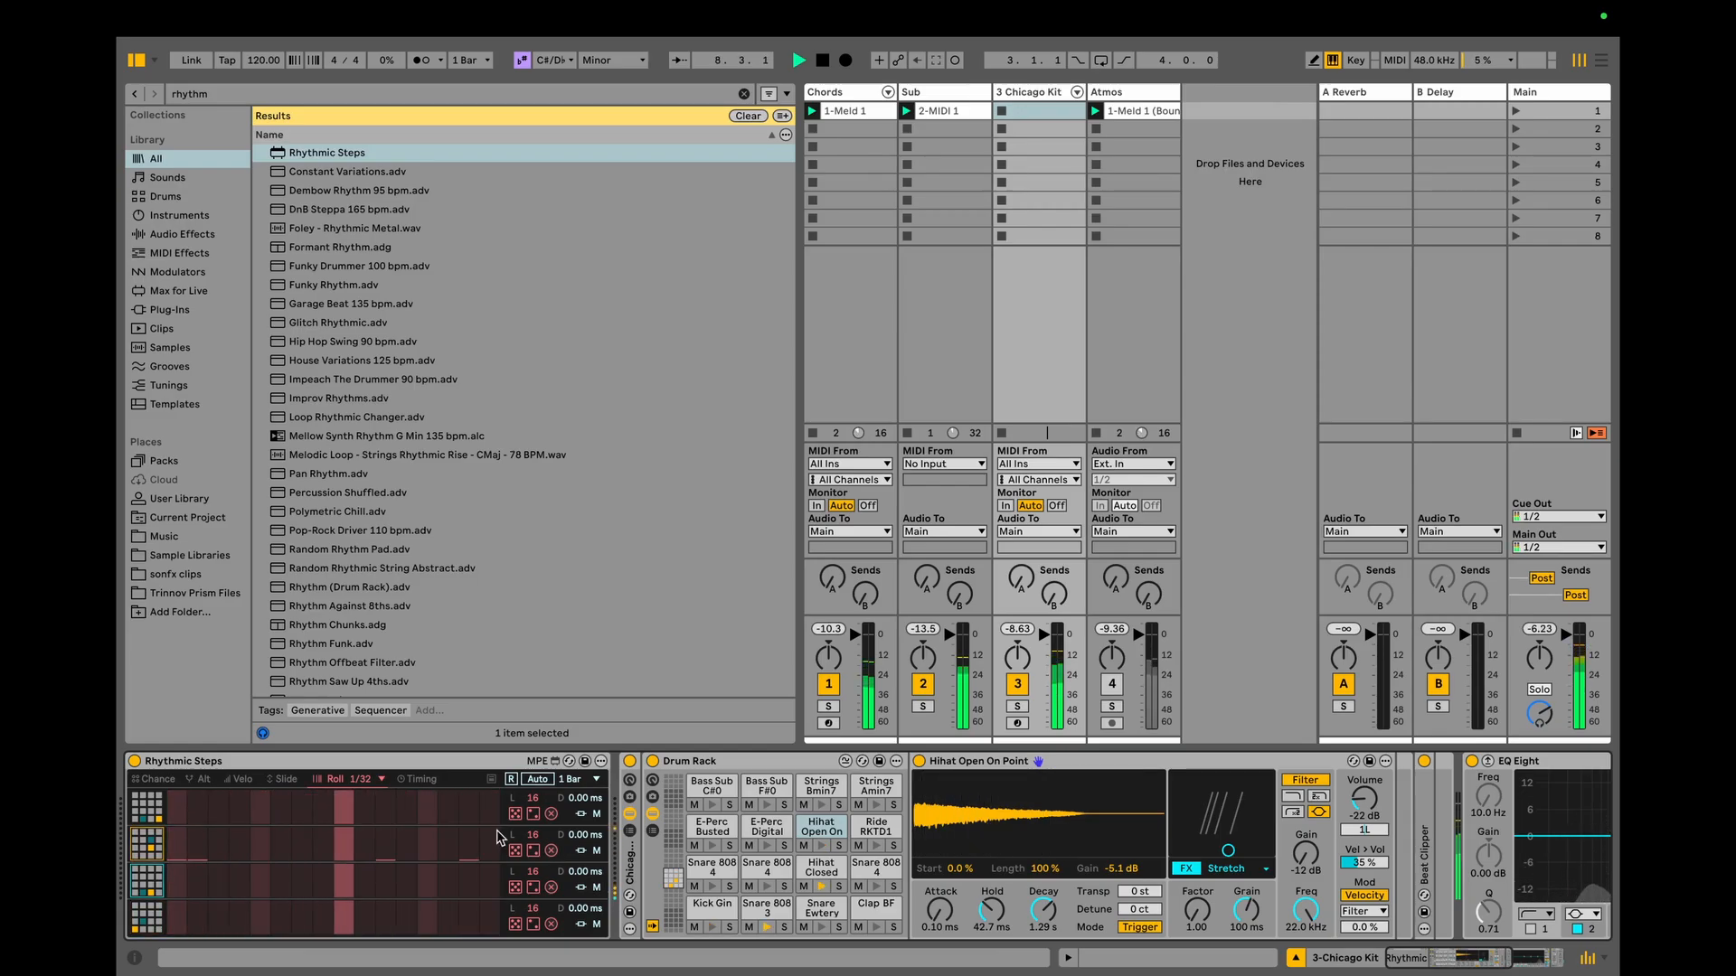
{"action": "left_click", "coordinate": [155, 778]}
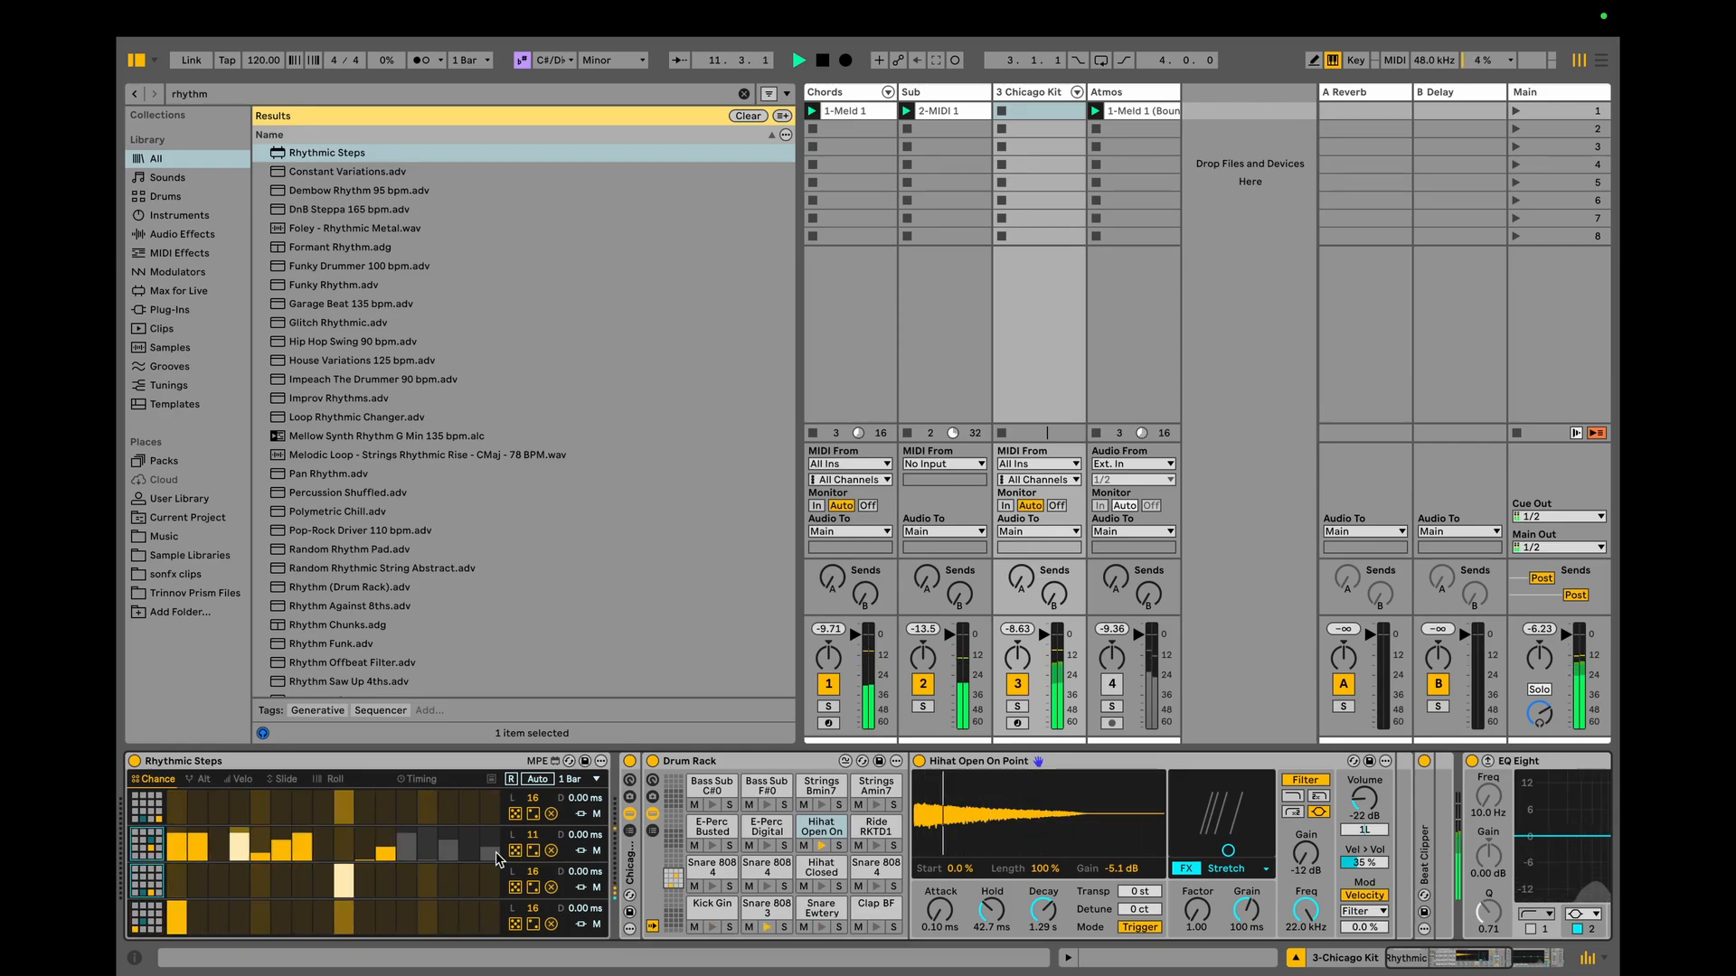
Search the browser for "hybrid" and load Hybrid Reverb at the end of the Chicago Kit device chain.
{"action": "scroll", "coordinate": [769, 882], "scroll_direction": "right", "scroll_amount": 7}
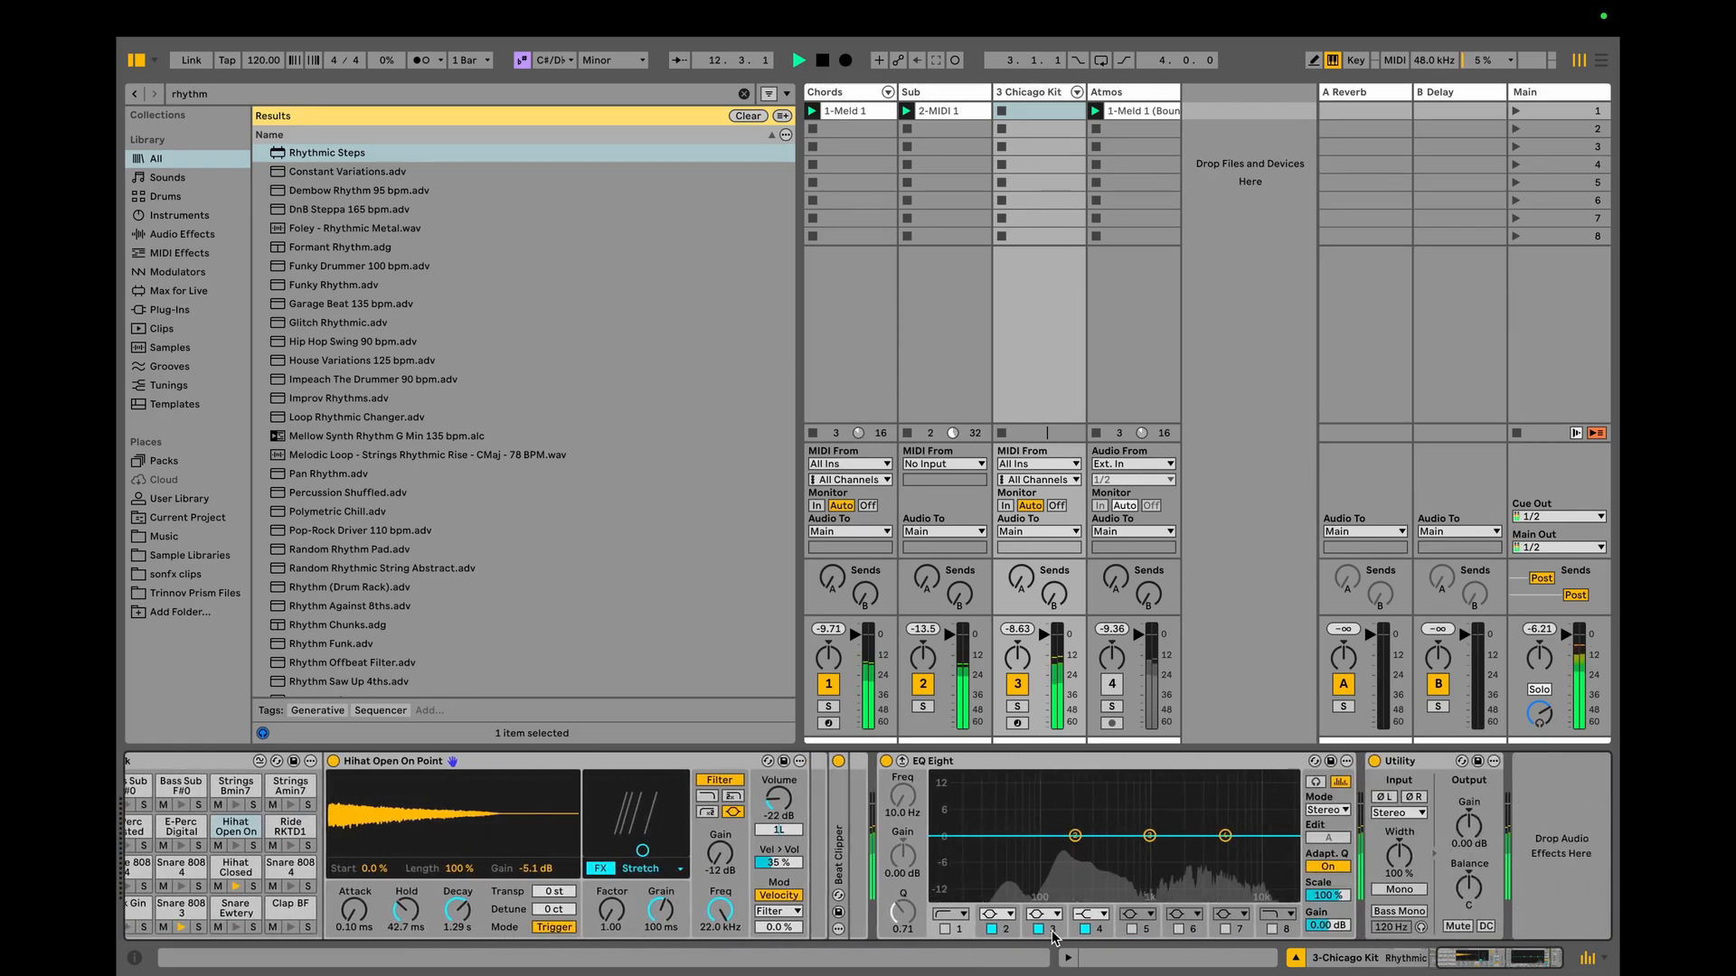
{"action": "key", "text": "space"}
{"action": "key", "text": "ctrl+f"}
{"action": "type", "text": "hybrid"}
{"action": "key", "text": "Down"}
{"action": "key", "text": "Return"}
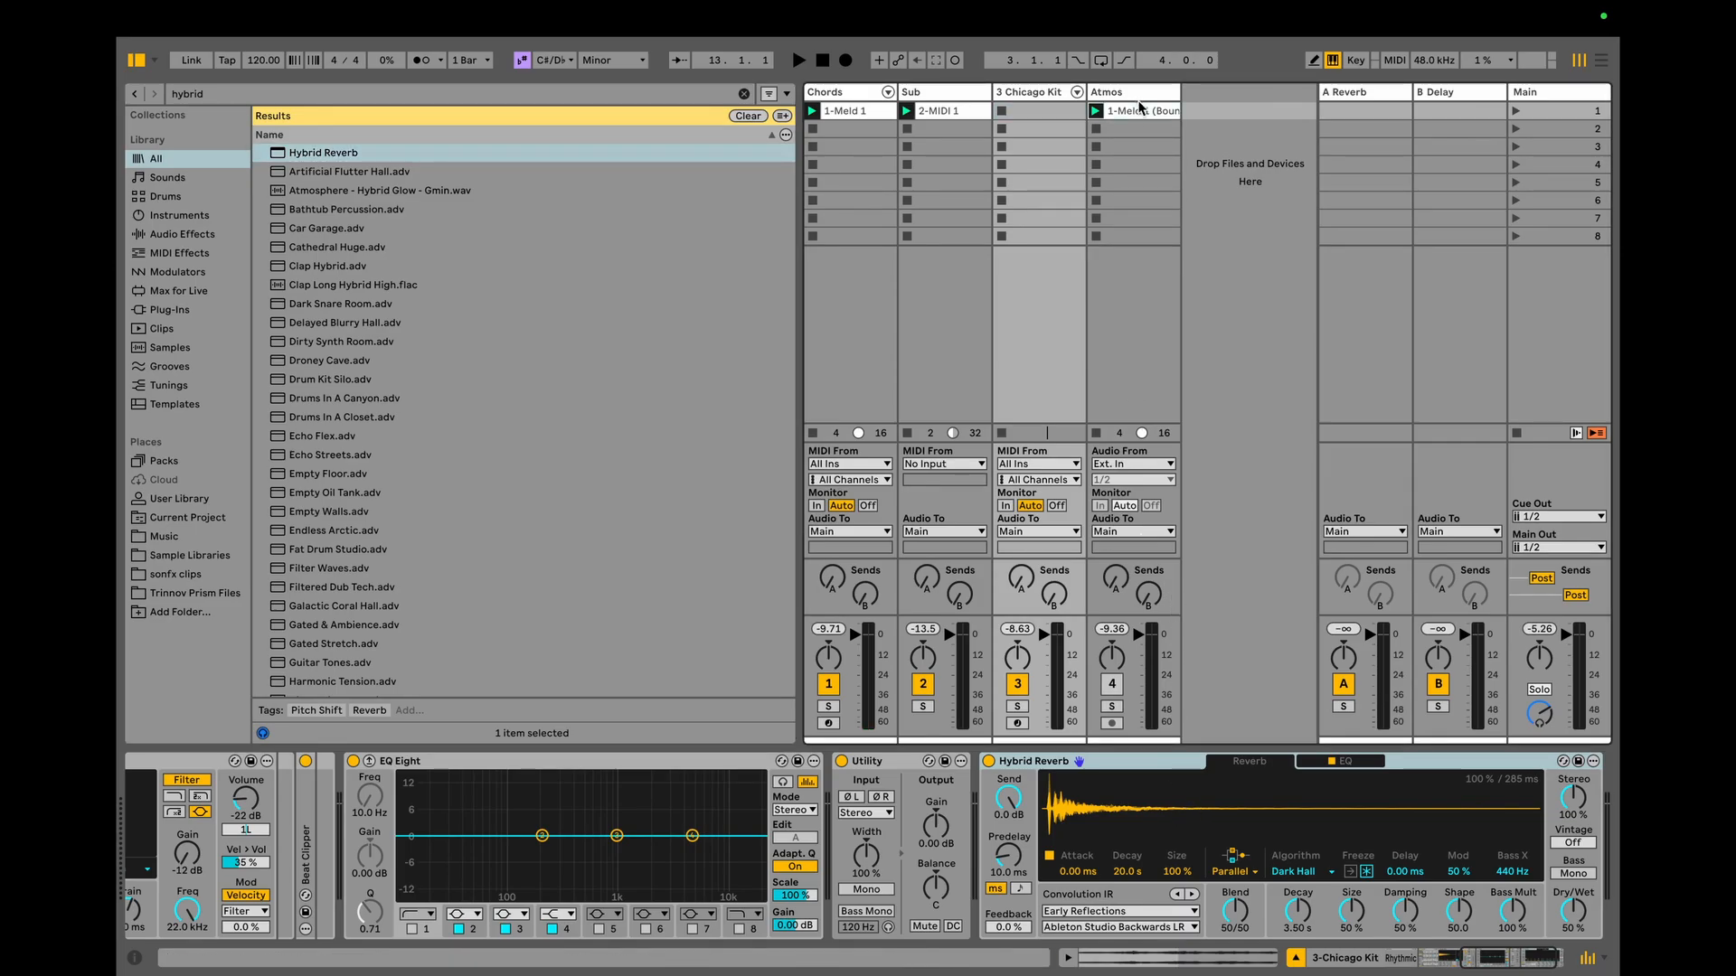
Try to load the reversed Atmos clip into Hybrid Reverb as its impulse response.
{"action": "left_click_drag", "start_coordinate": [1139, 109], "coordinate": [1129, 550]}
{"action": "left_click_drag", "start_coordinate": [1167, 841], "coordinate": [1146, 812]}
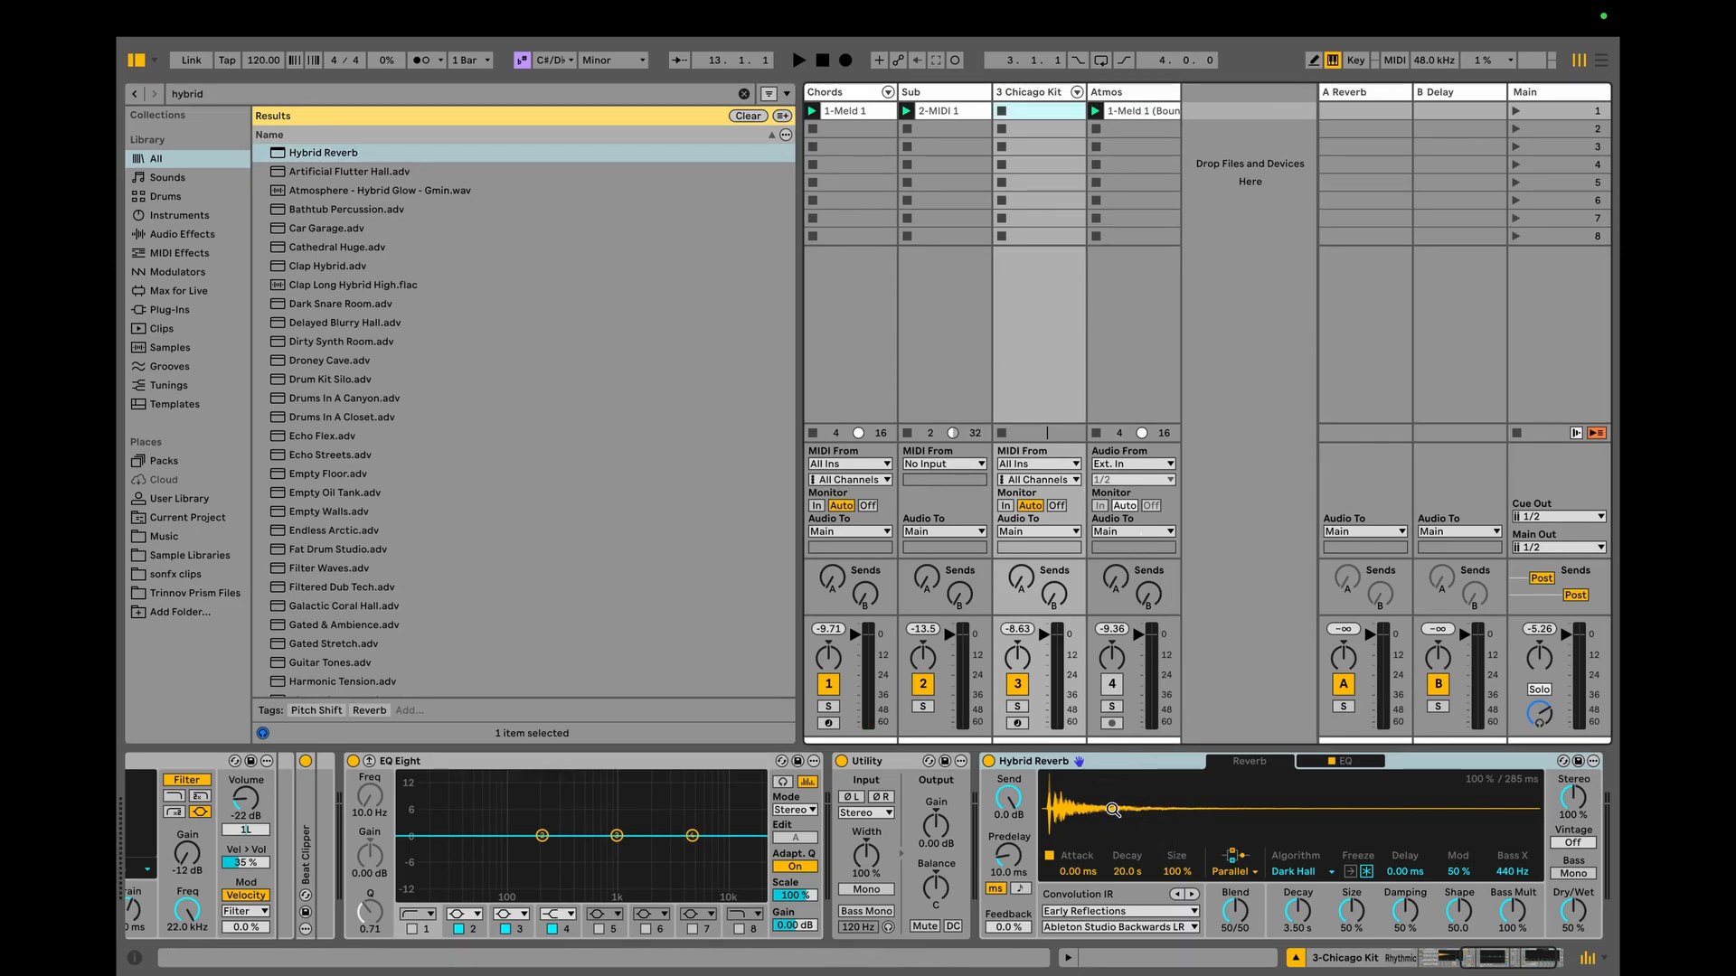
{"action": "left_click", "coordinate": [1136, 113]}
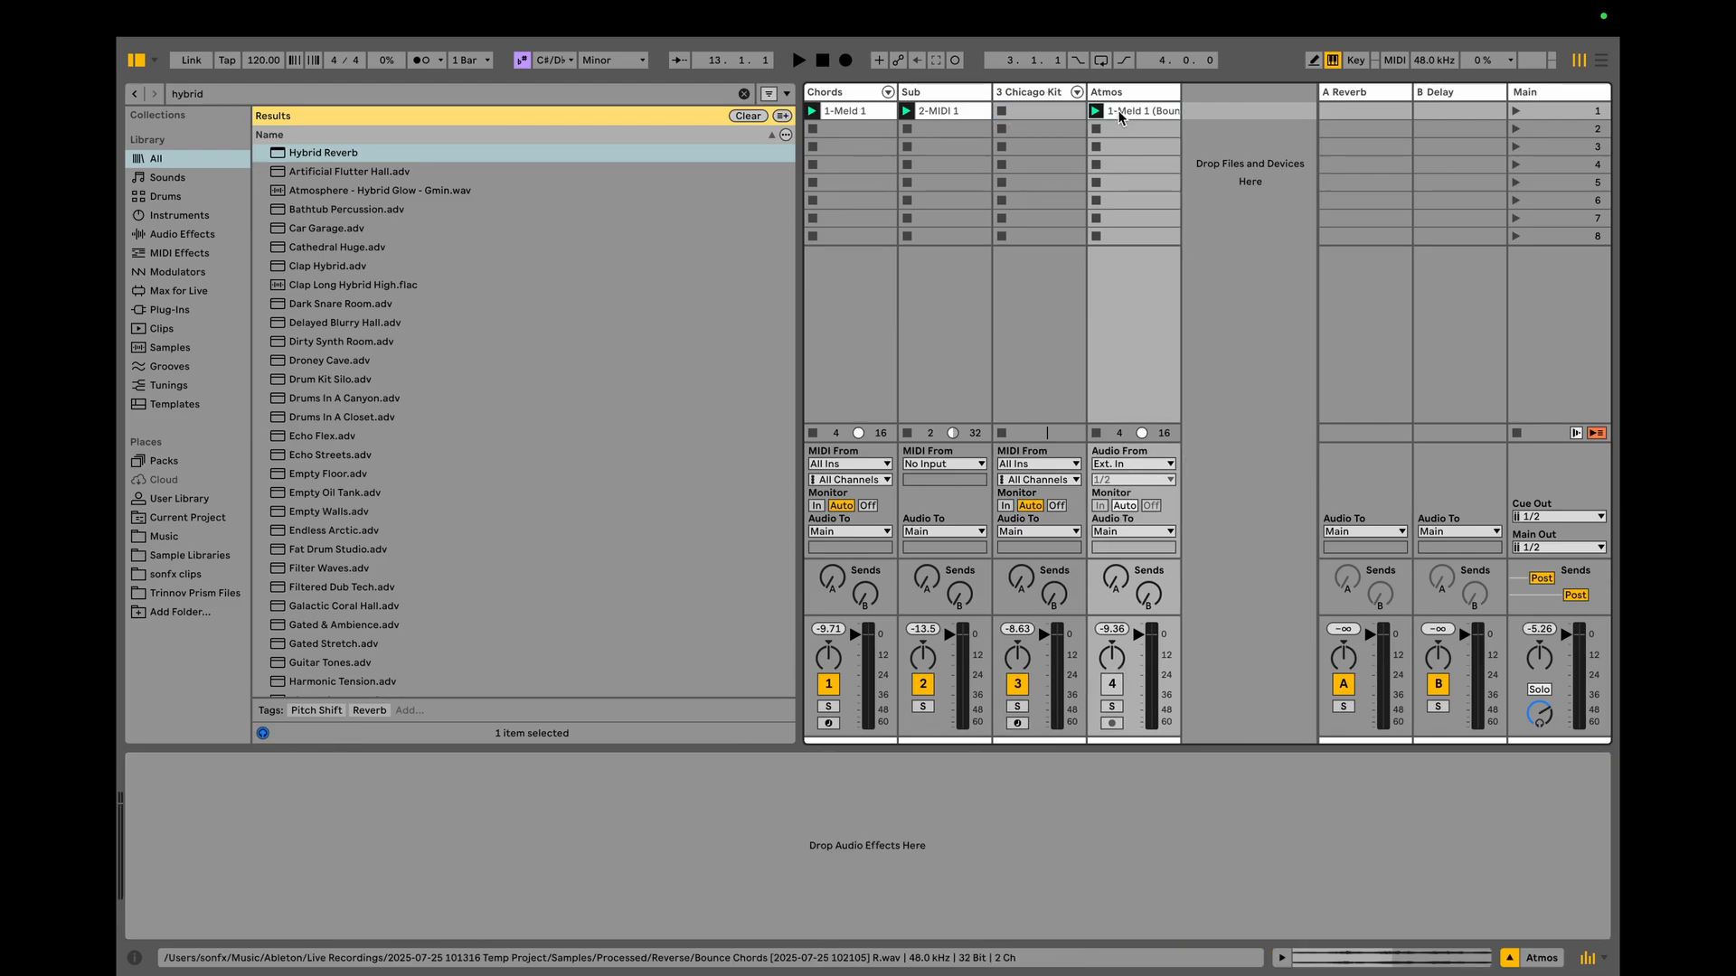
{"action": "left_click", "coordinate": [1035, 93]}
{"action": "left_click_drag", "start_coordinate": [1121, 113], "coordinate": [1167, 817]}
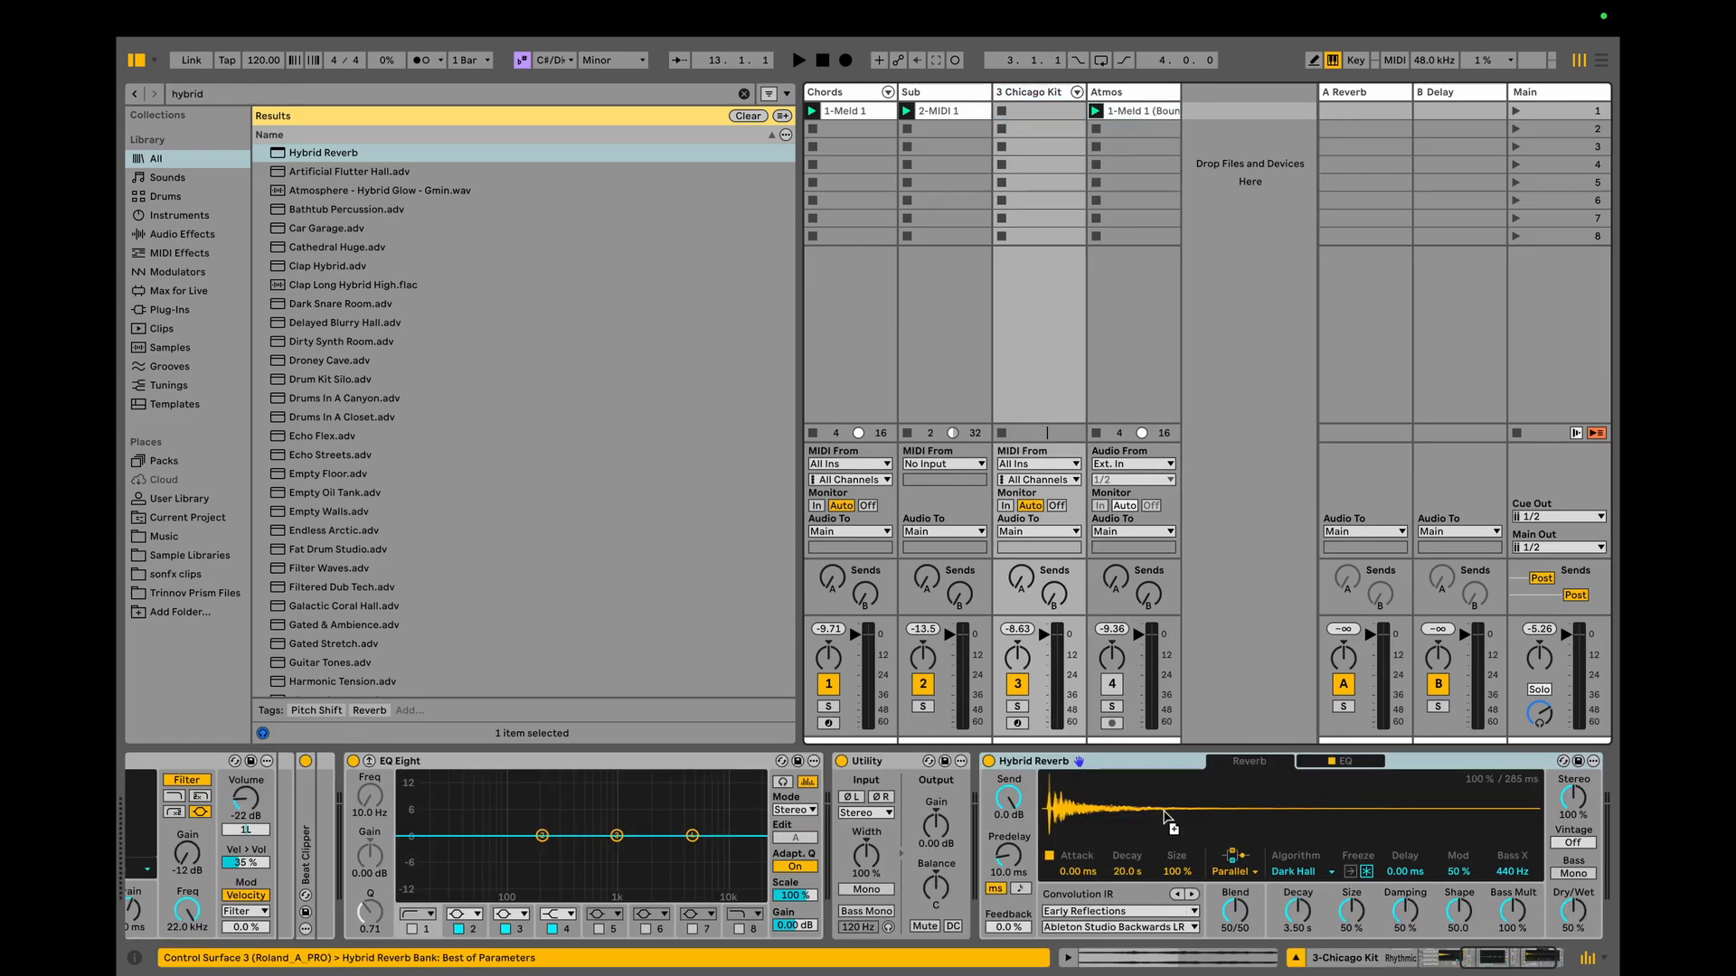
{"action": "left_click", "coordinate": [1142, 112]}
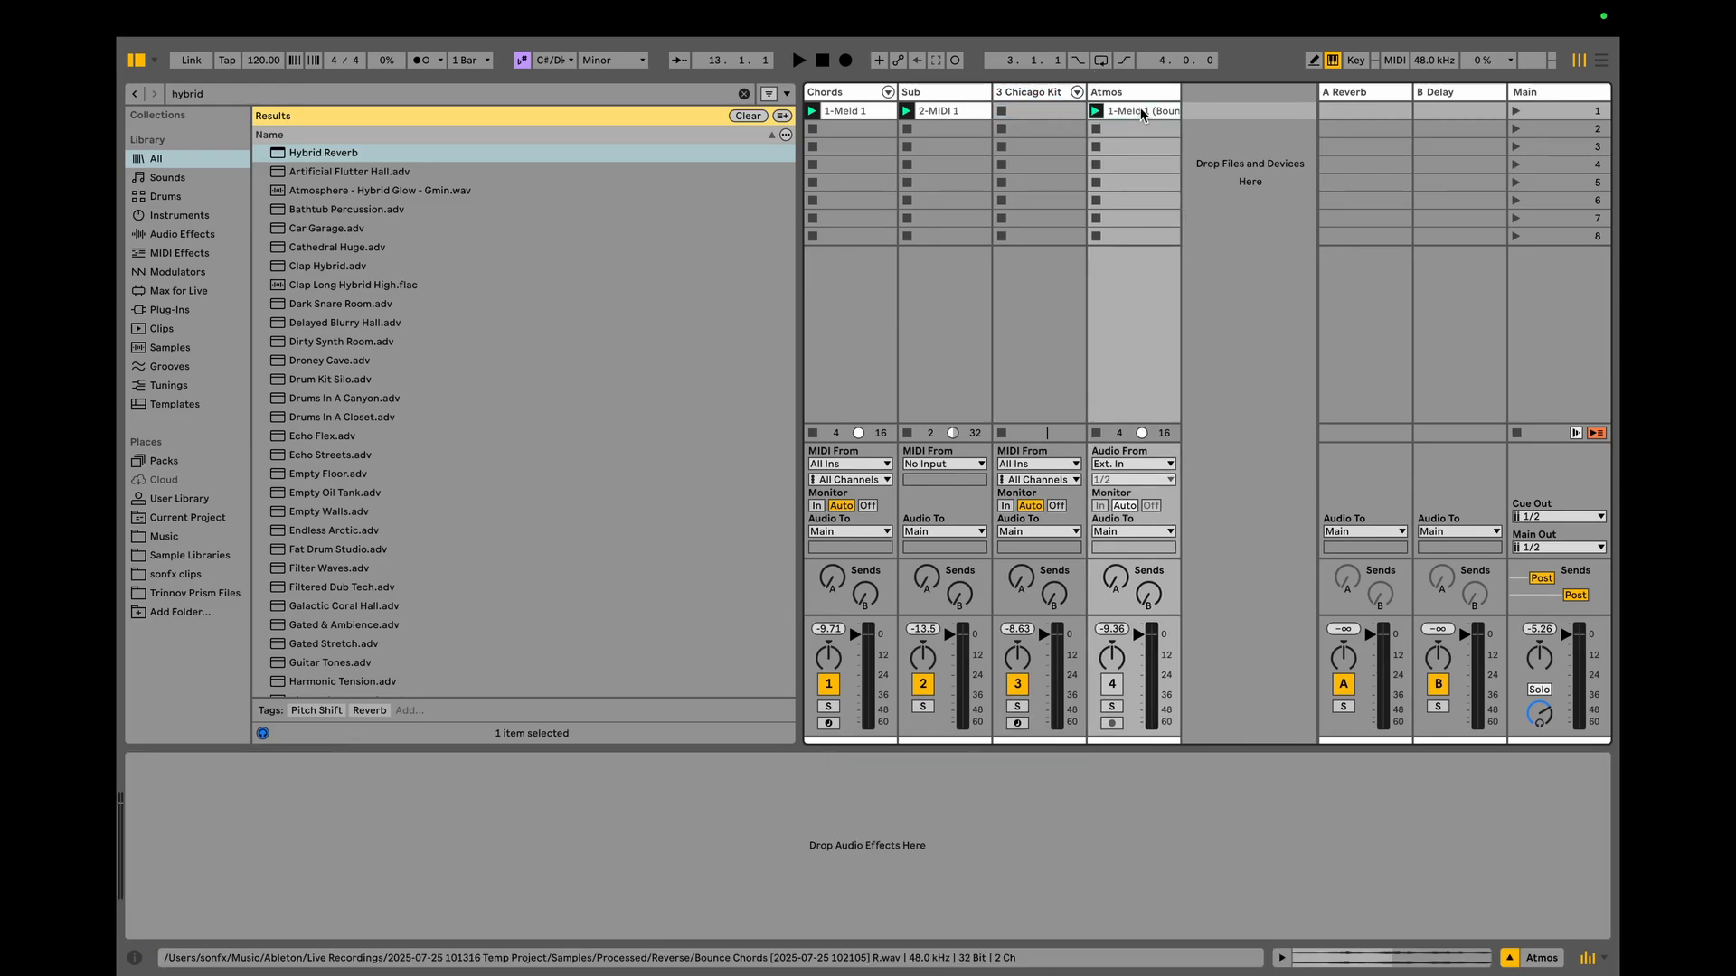
{"action": "left_click", "coordinate": [1054, 92]}
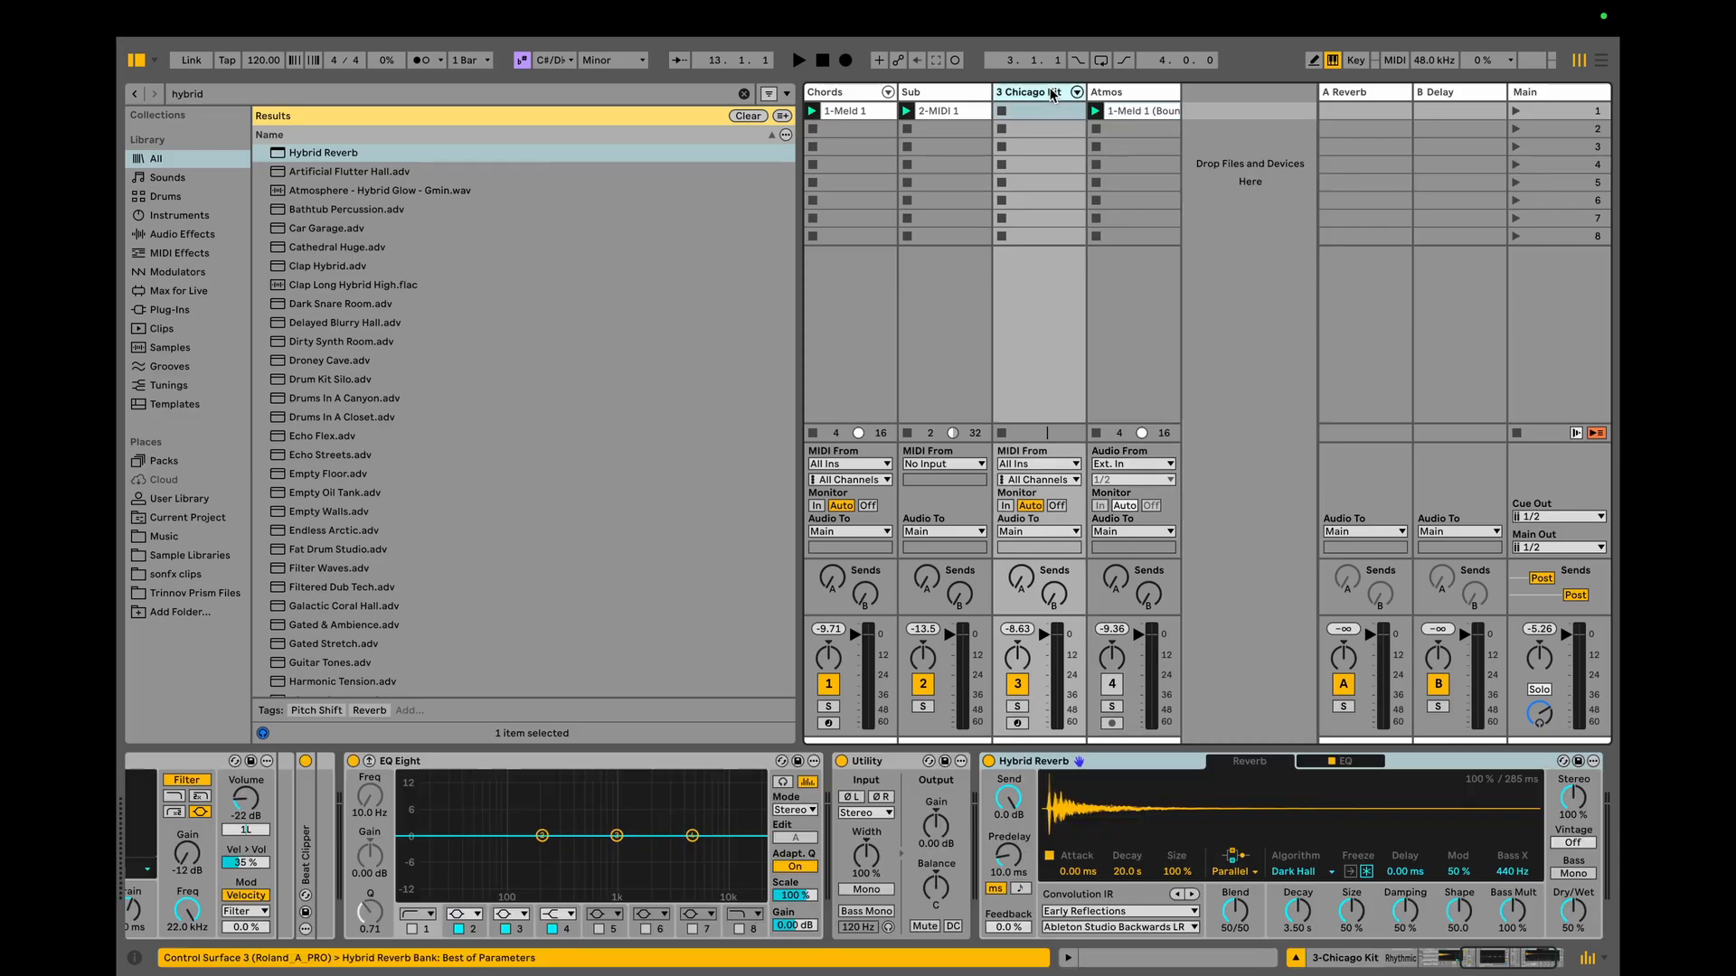
{"action": "left_click_drag", "start_coordinate": [1133, 116], "coordinate": [1173, 798]}
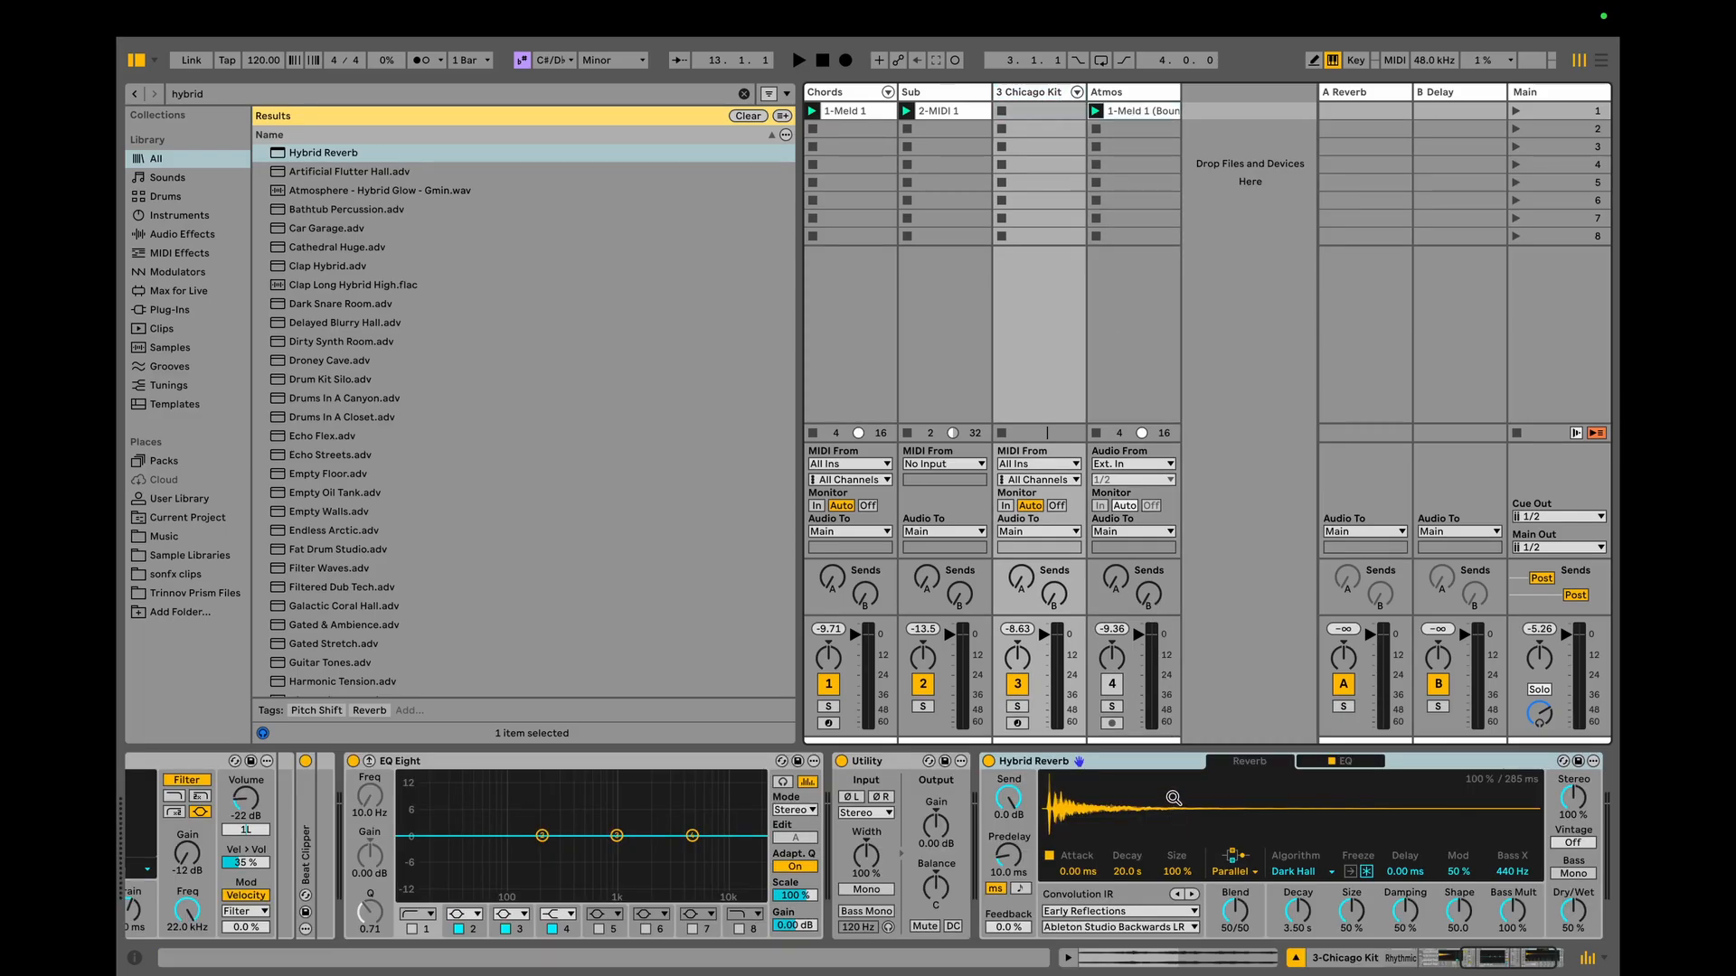
Turn off reverse on the Atmos clip and load the clip into the Chicago Kit's Hybrid Reverb as a user impulse response.
{"action": "double_click", "coordinate": [1157, 112]}
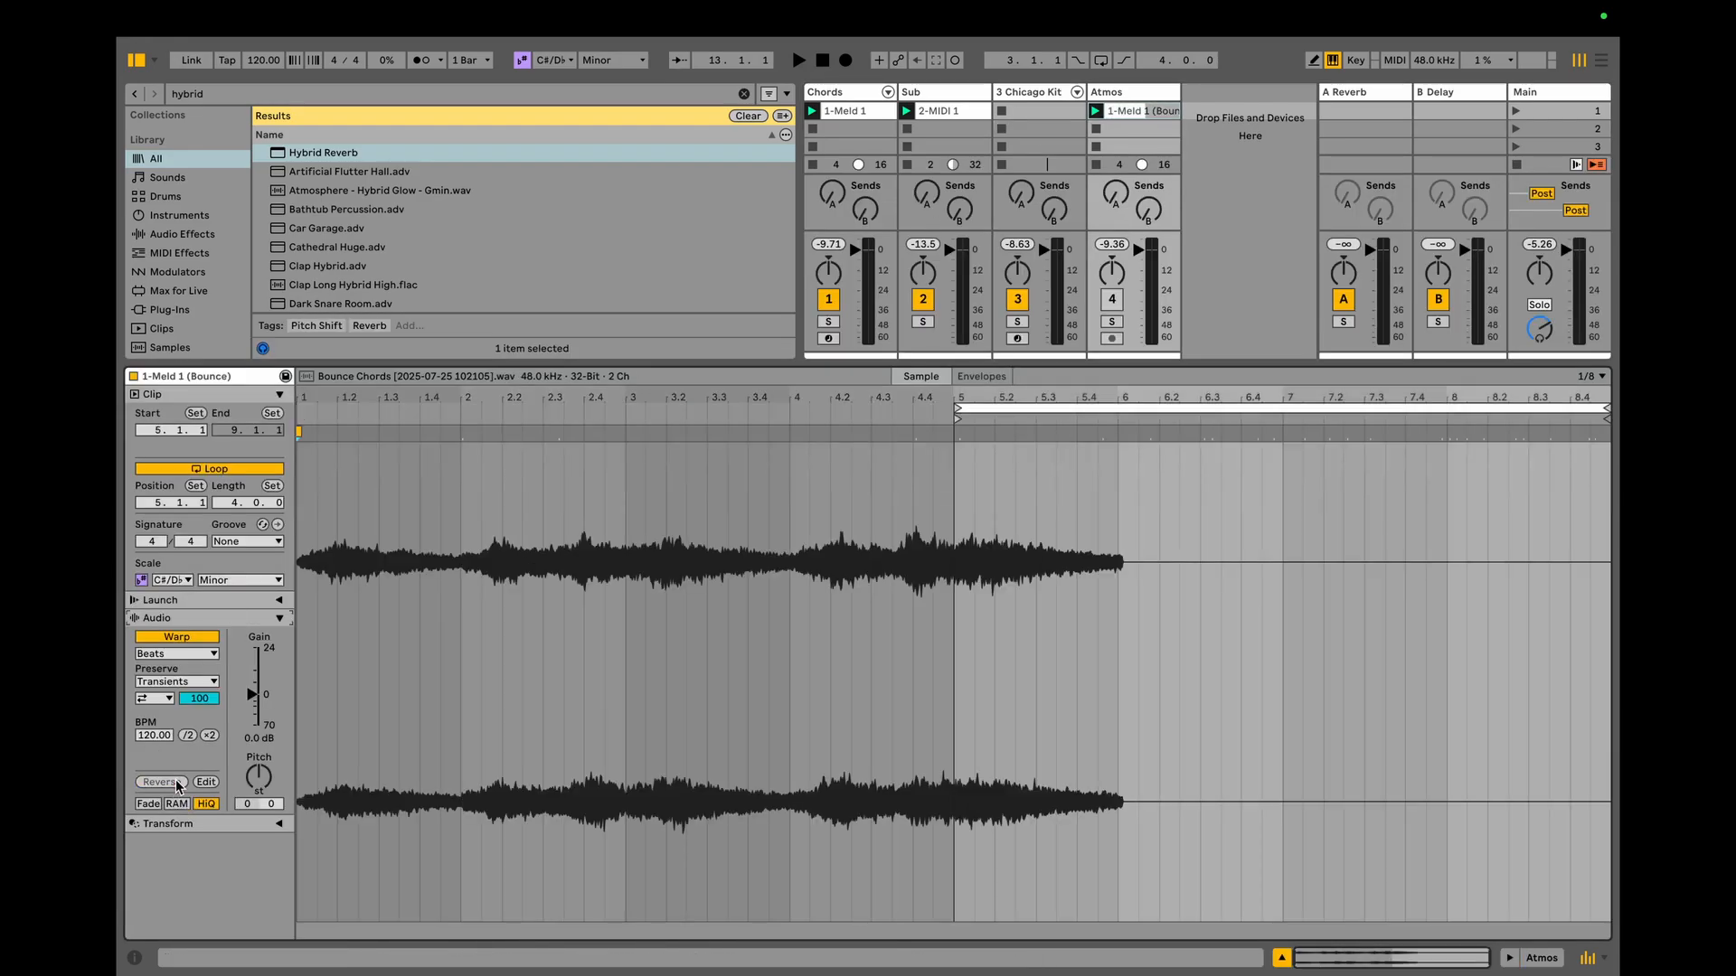
{"action": "left_click", "coordinate": [1528, 964]}
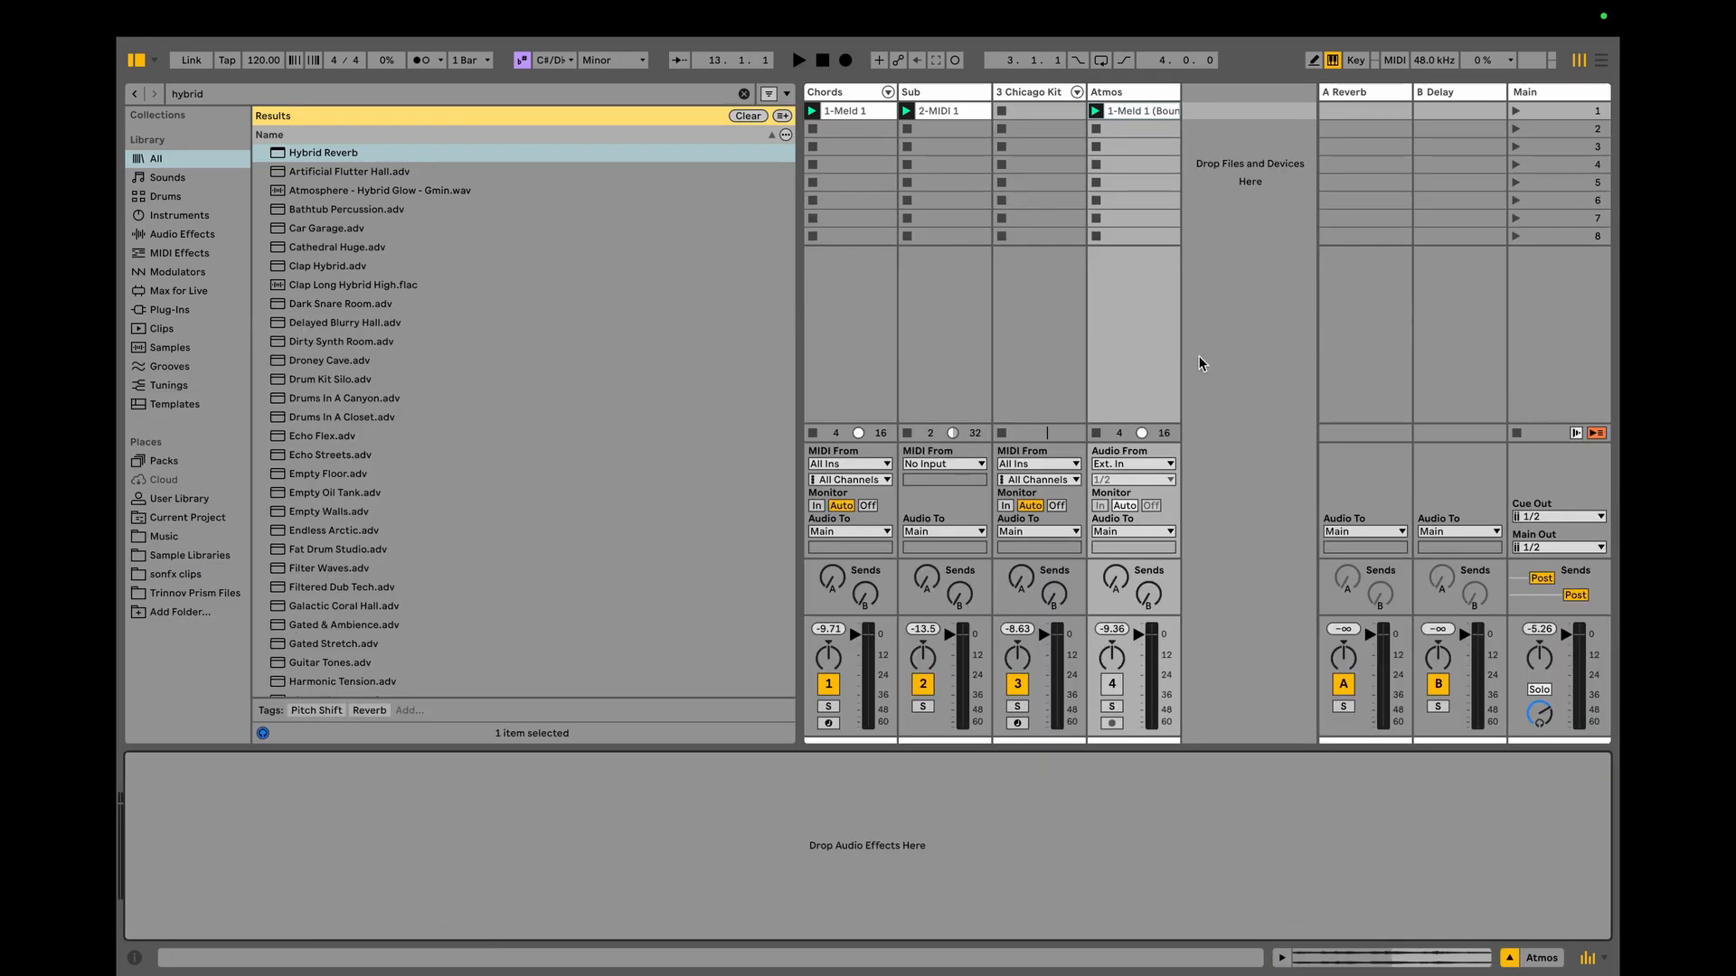
{"action": "left_click", "coordinate": [1040, 94]}
{"action": "left_click_drag", "start_coordinate": [1151, 120], "coordinate": [1246, 816]}
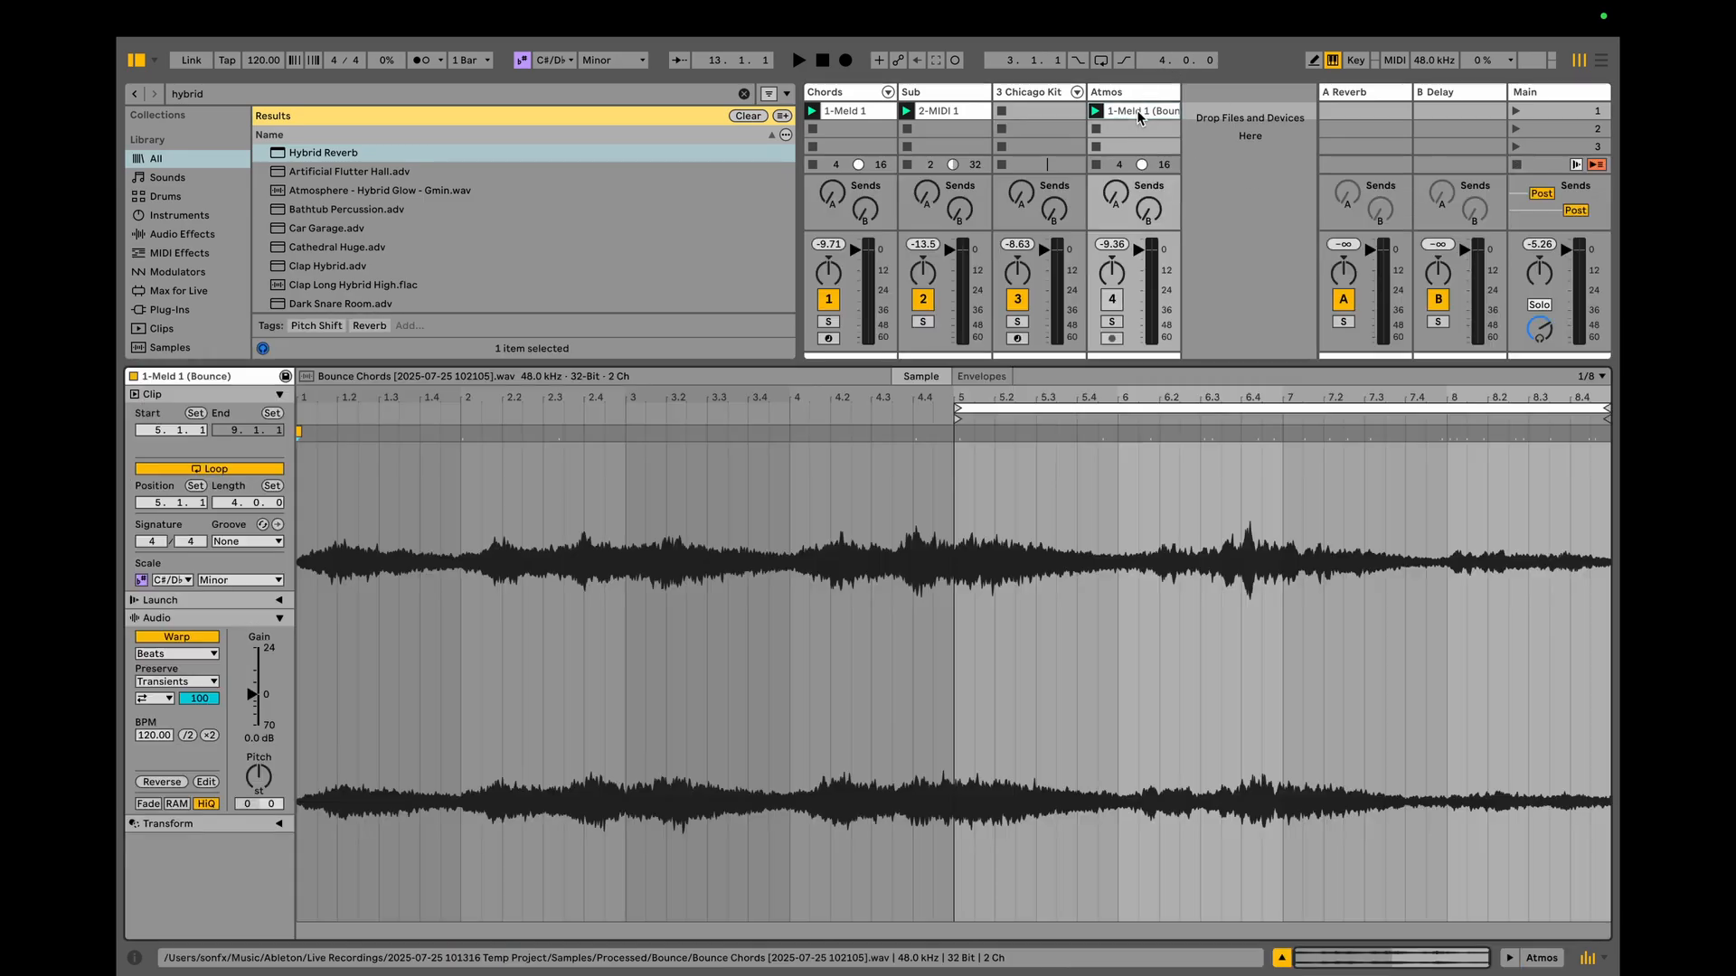
{"action": "left_click", "coordinate": [1142, 111]}
{"action": "left_click", "coordinate": [1527, 957]}
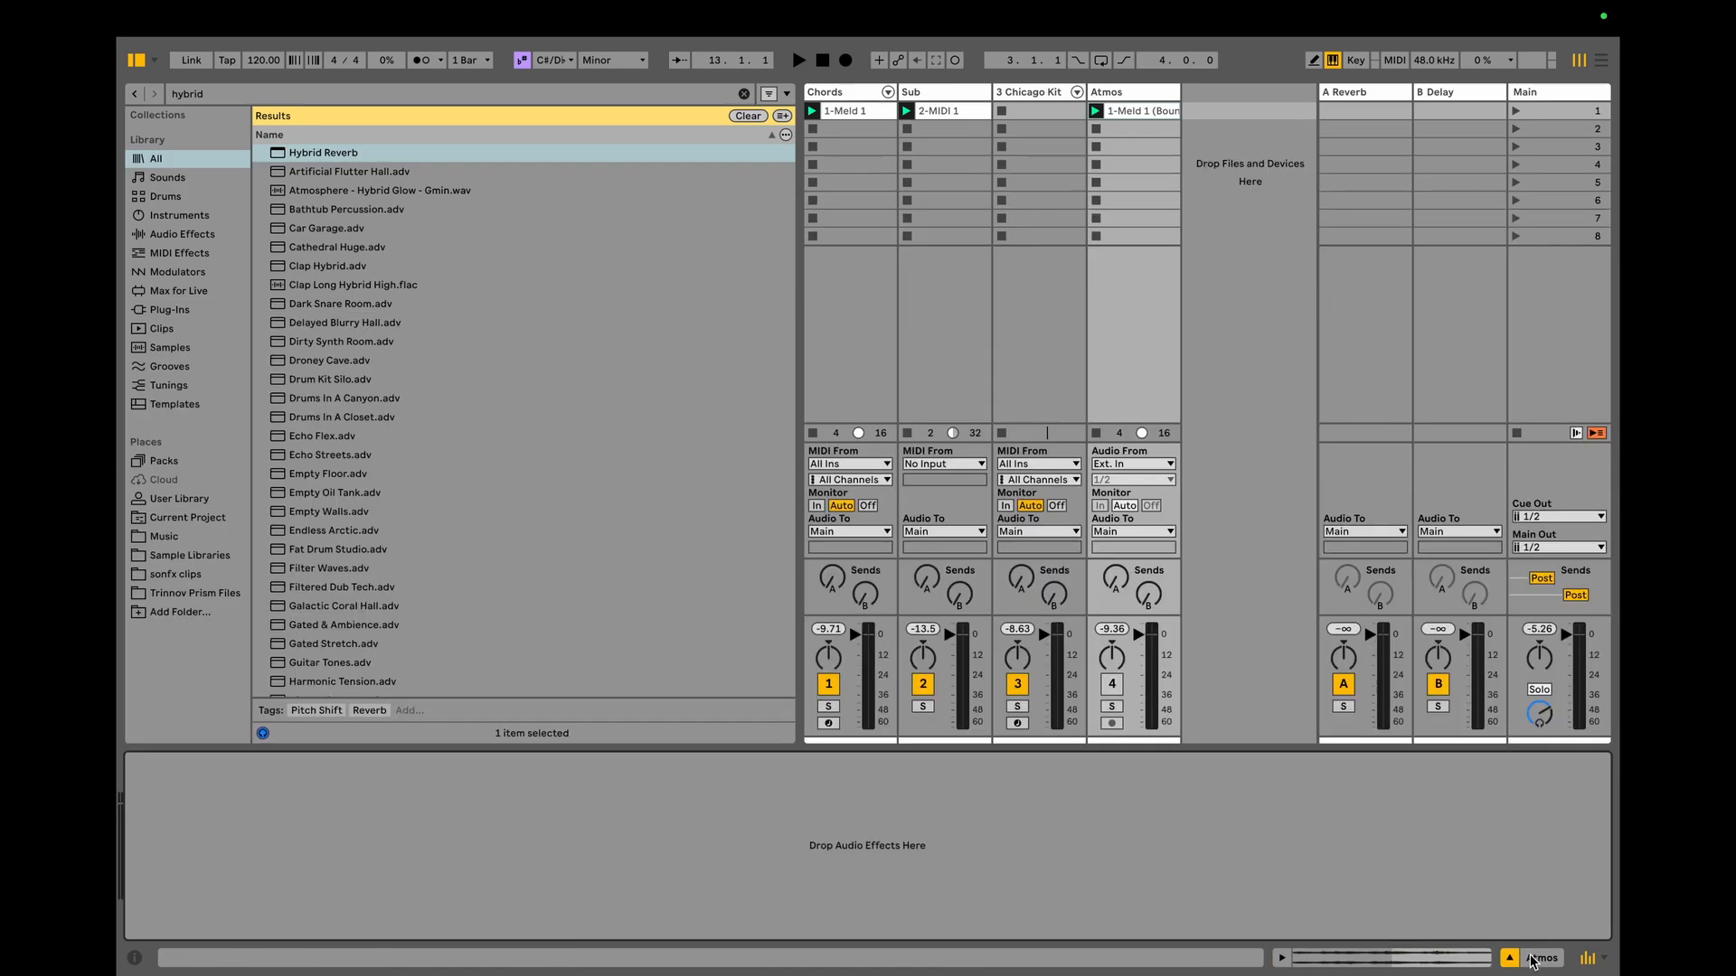
{"action": "left_click", "coordinate": [1047, 93]}
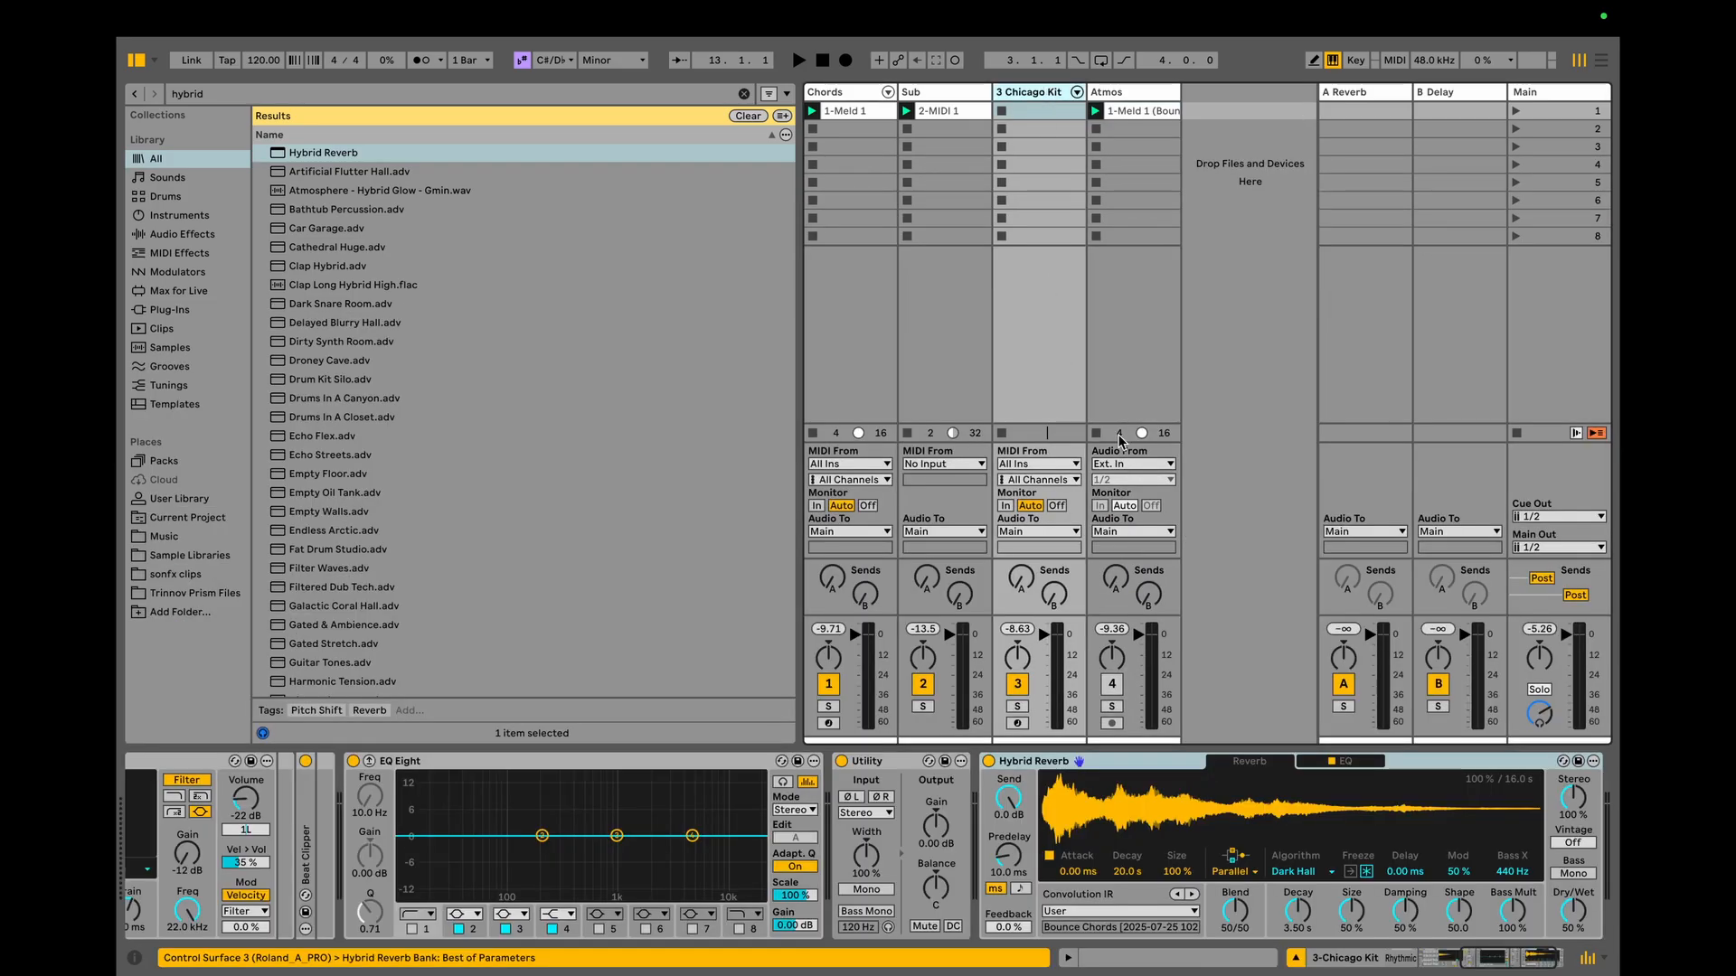
Solo the Chicago Kit track and set Hybrid Reverb's routing to Convolution only.
{"action": "key", "text": "space"}
{"action": "left_click", "coordinate": [1018, 706]}
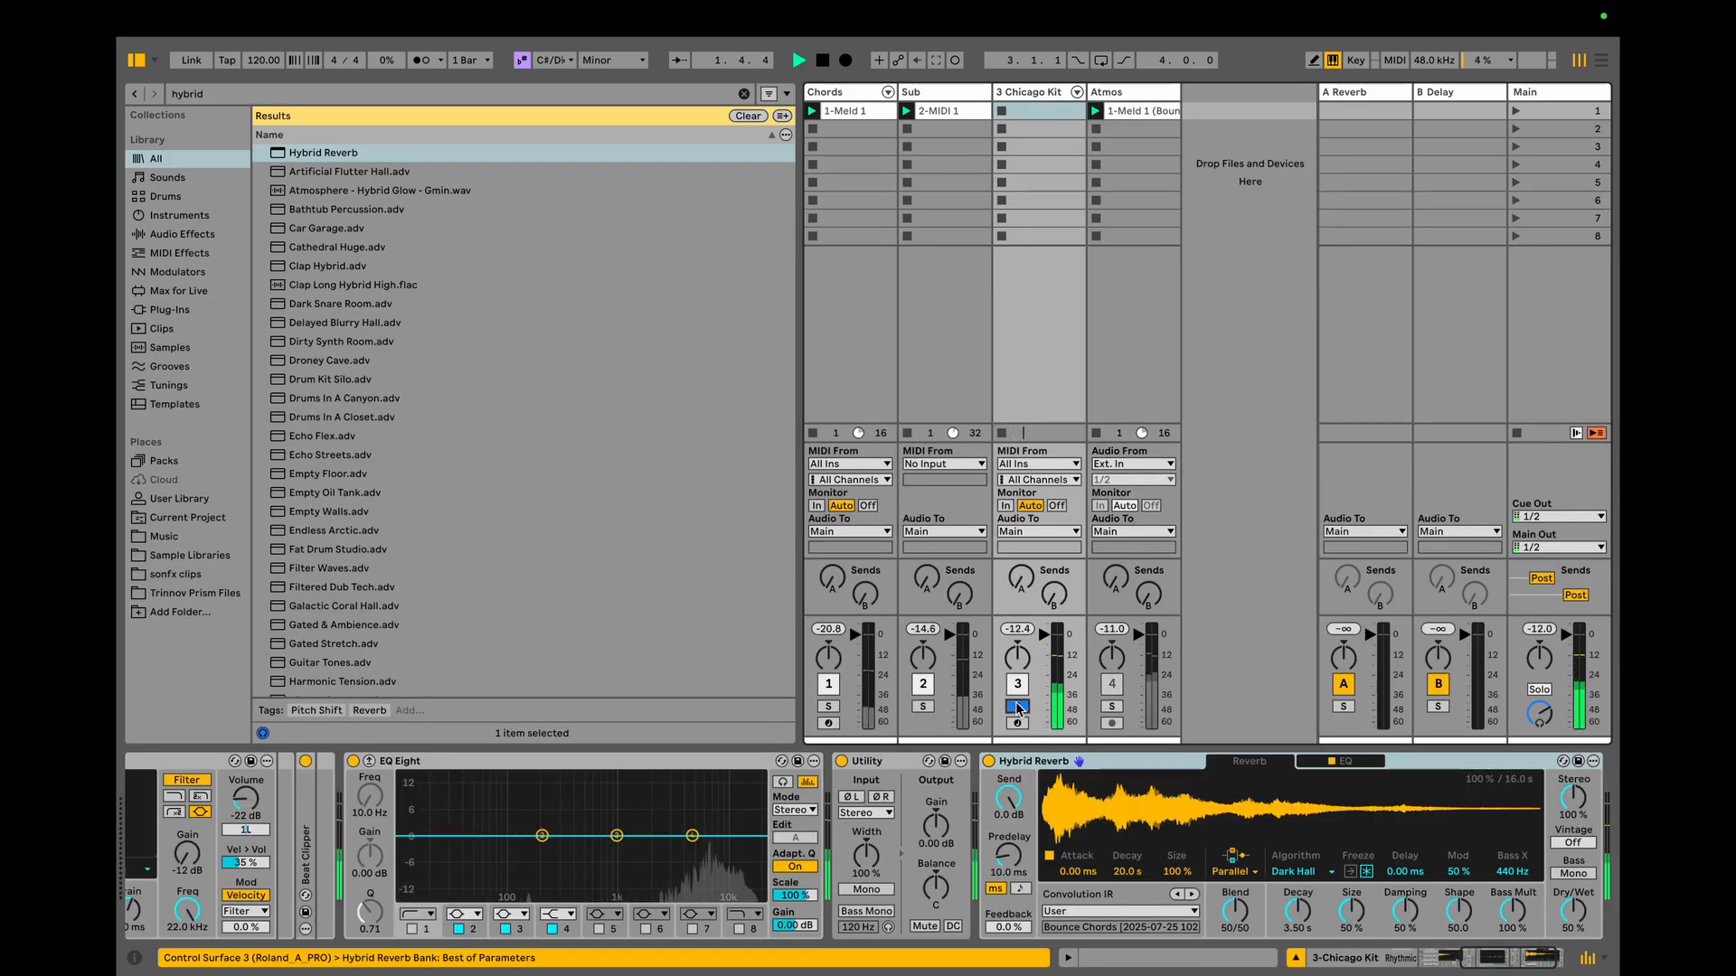
{"action": "key", "text": "space"}
{"action": "left_click", "coordinate": [1244, 870]}
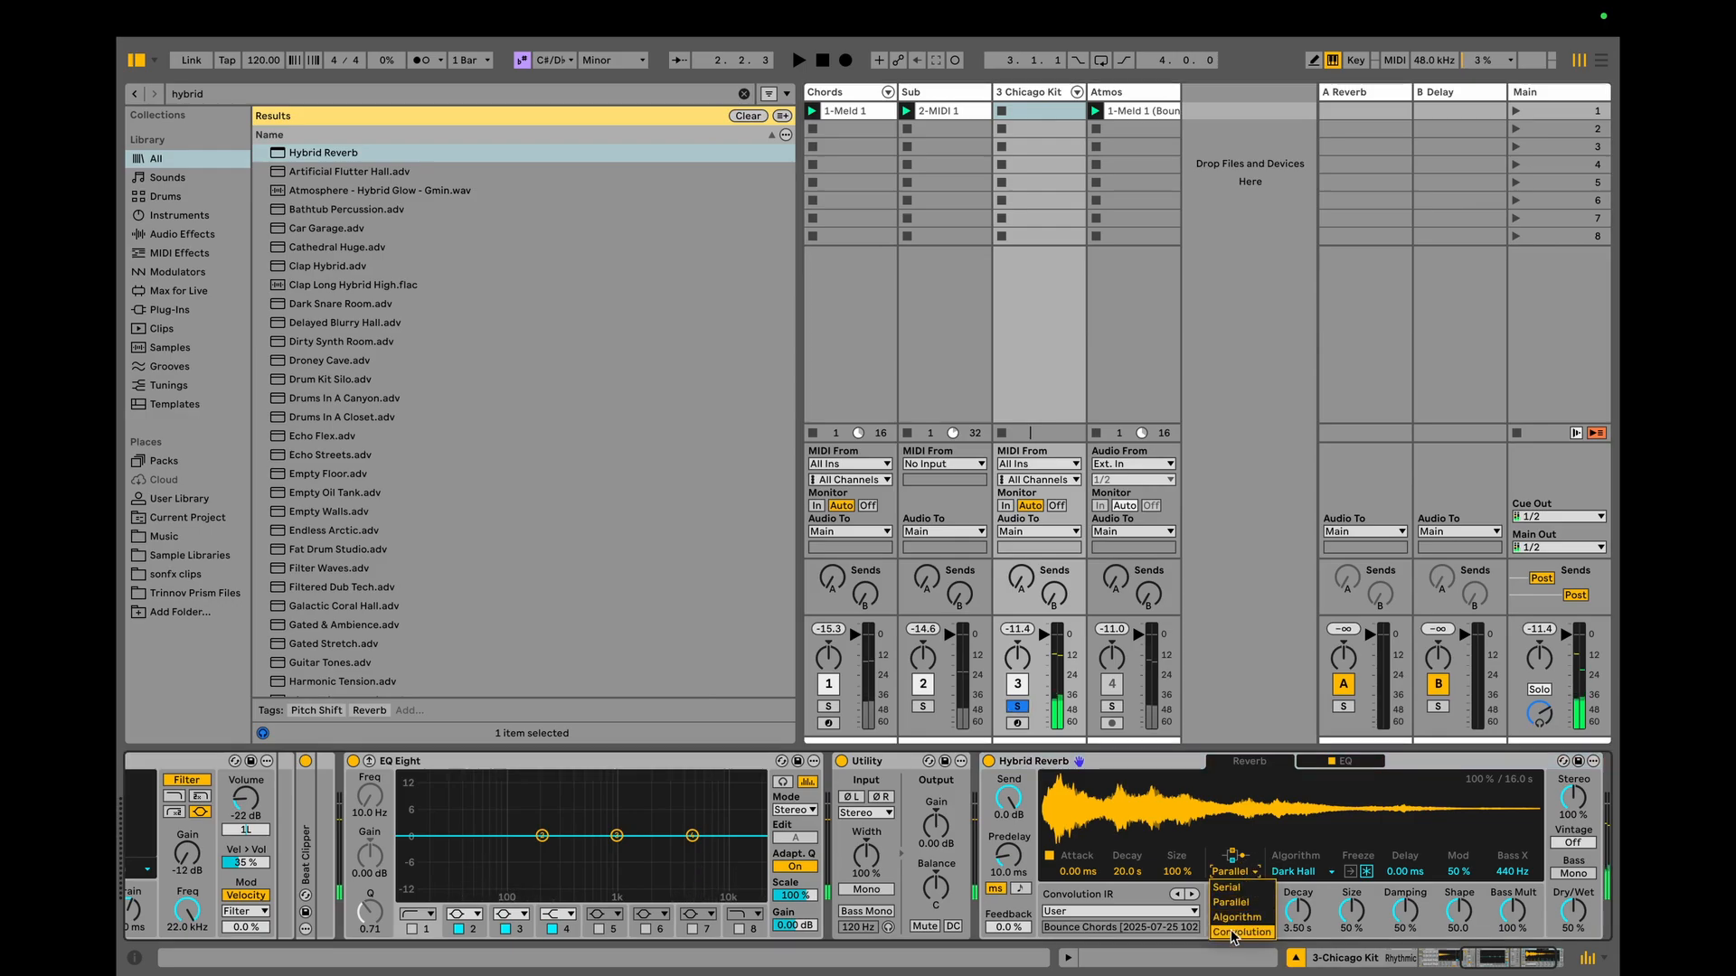
{"action": "left_click", "coordinate": [1242, 932]}
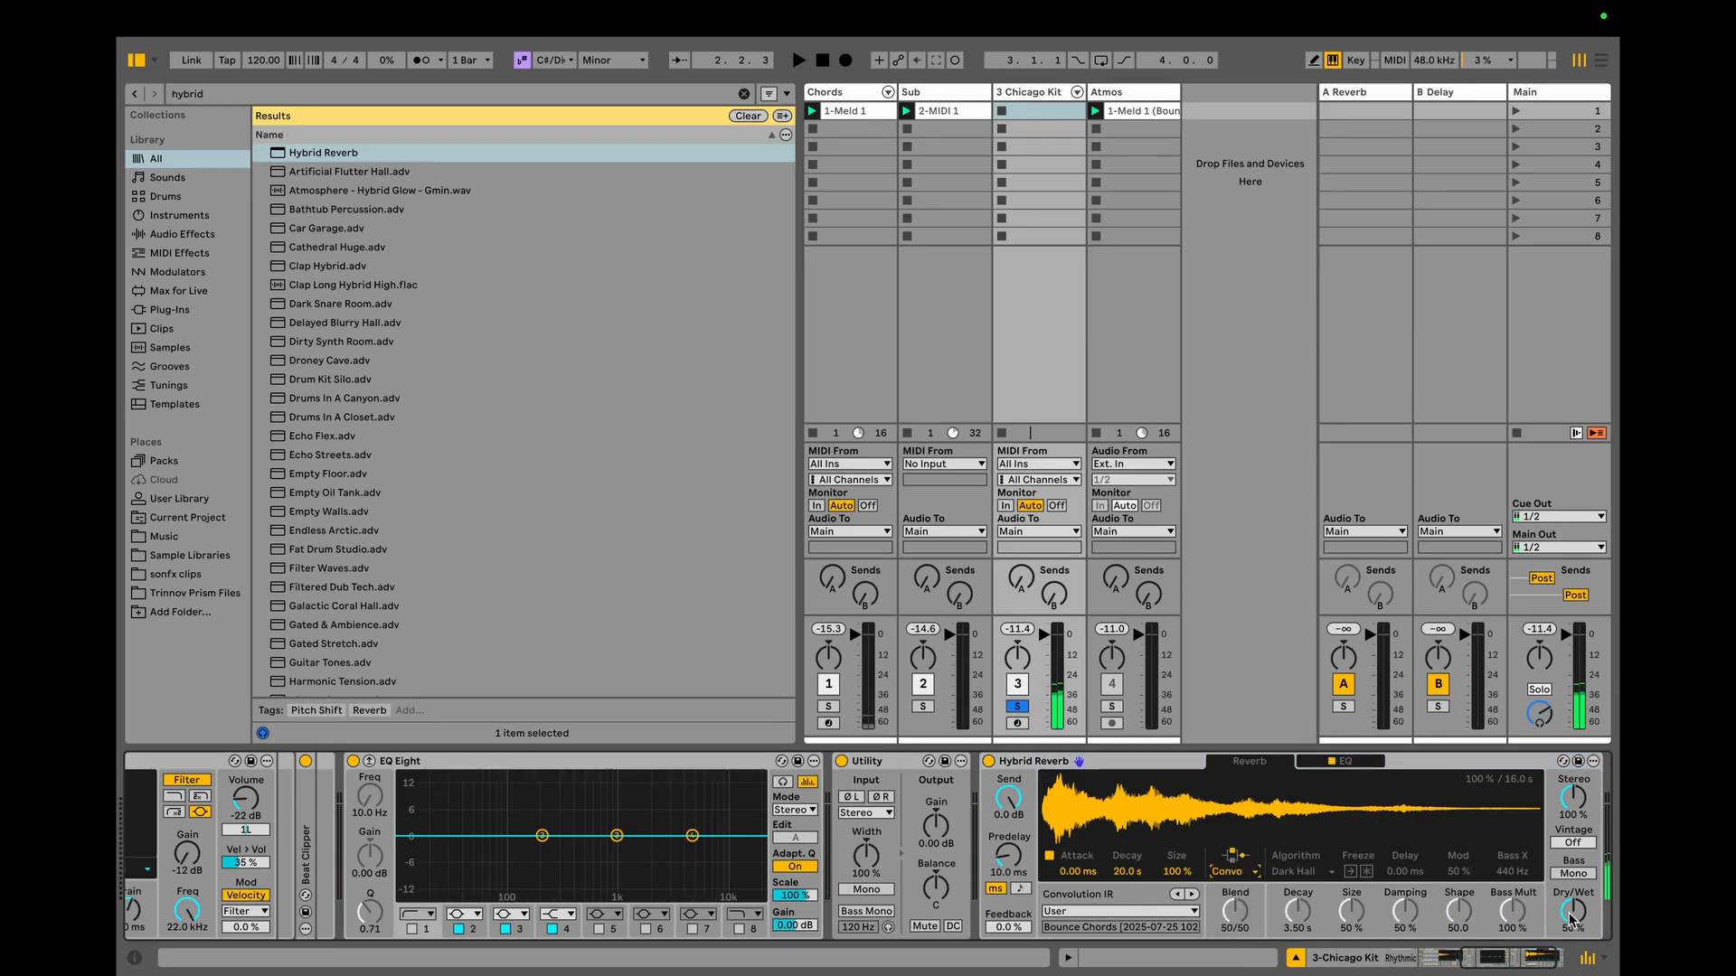
{"action": "key", "text": "space"}
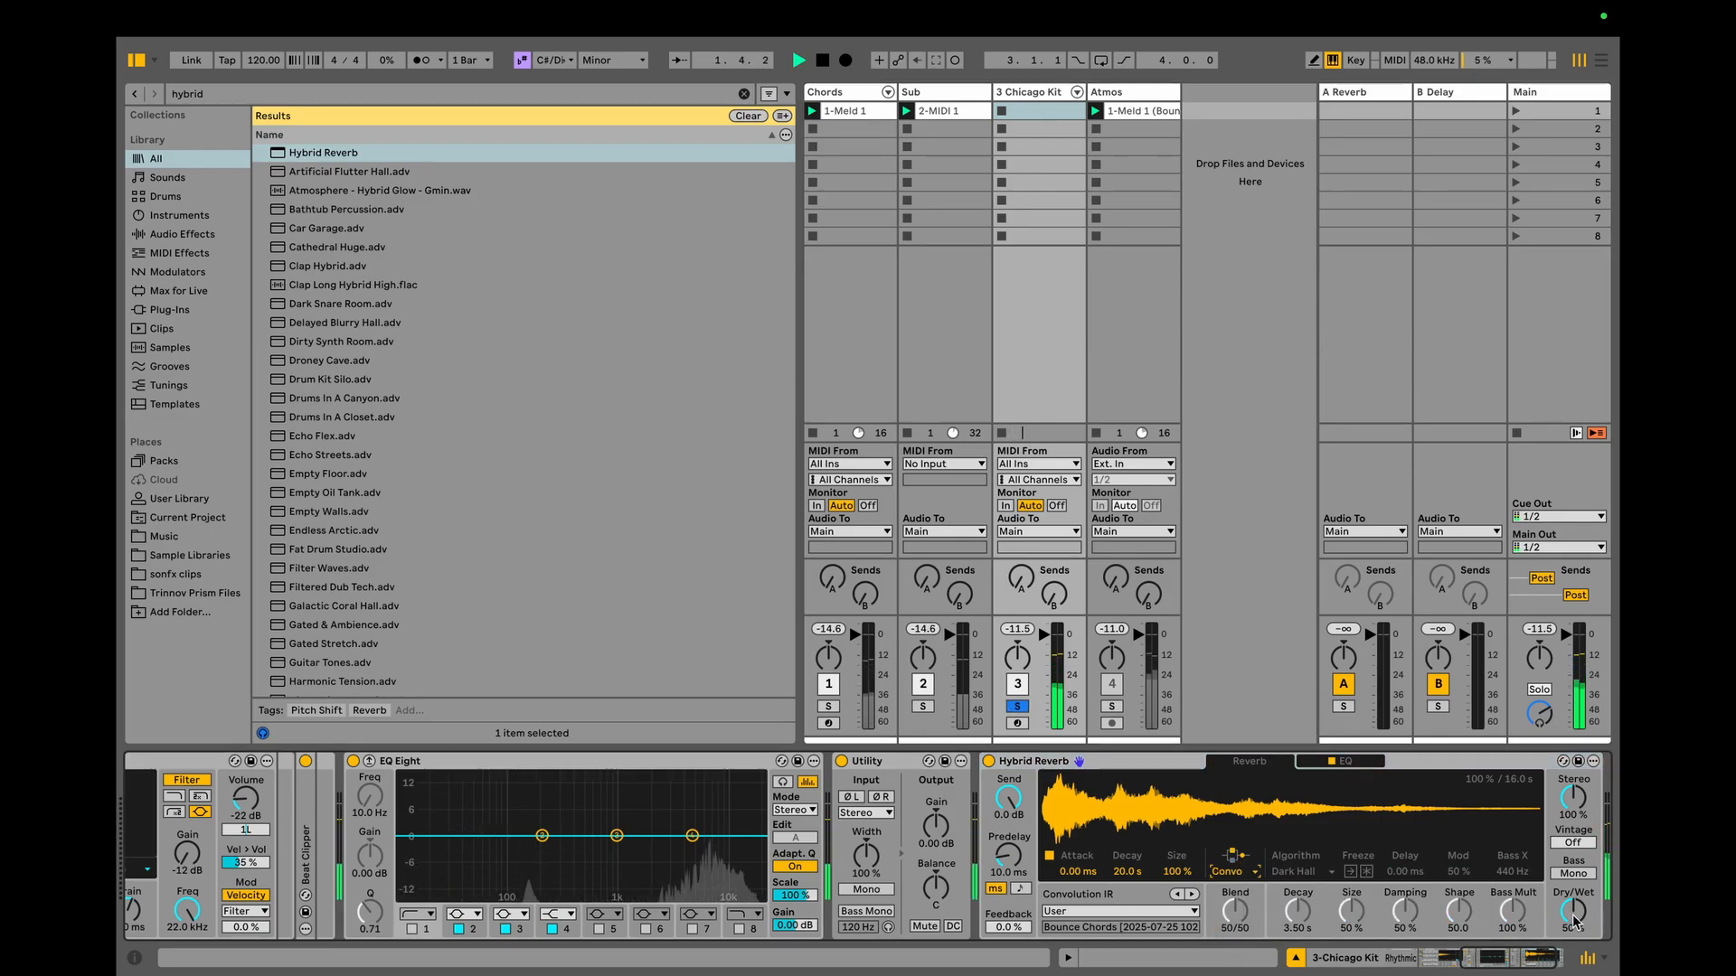
Set Hybrid Reverb's dry/wet to 29%, decay to 10.0 s and size to 200%, with Bass Mono on.
{"action": "left_click_drag", "start_coordinate": [1574, 922], "coordinate": [1573, 945]}
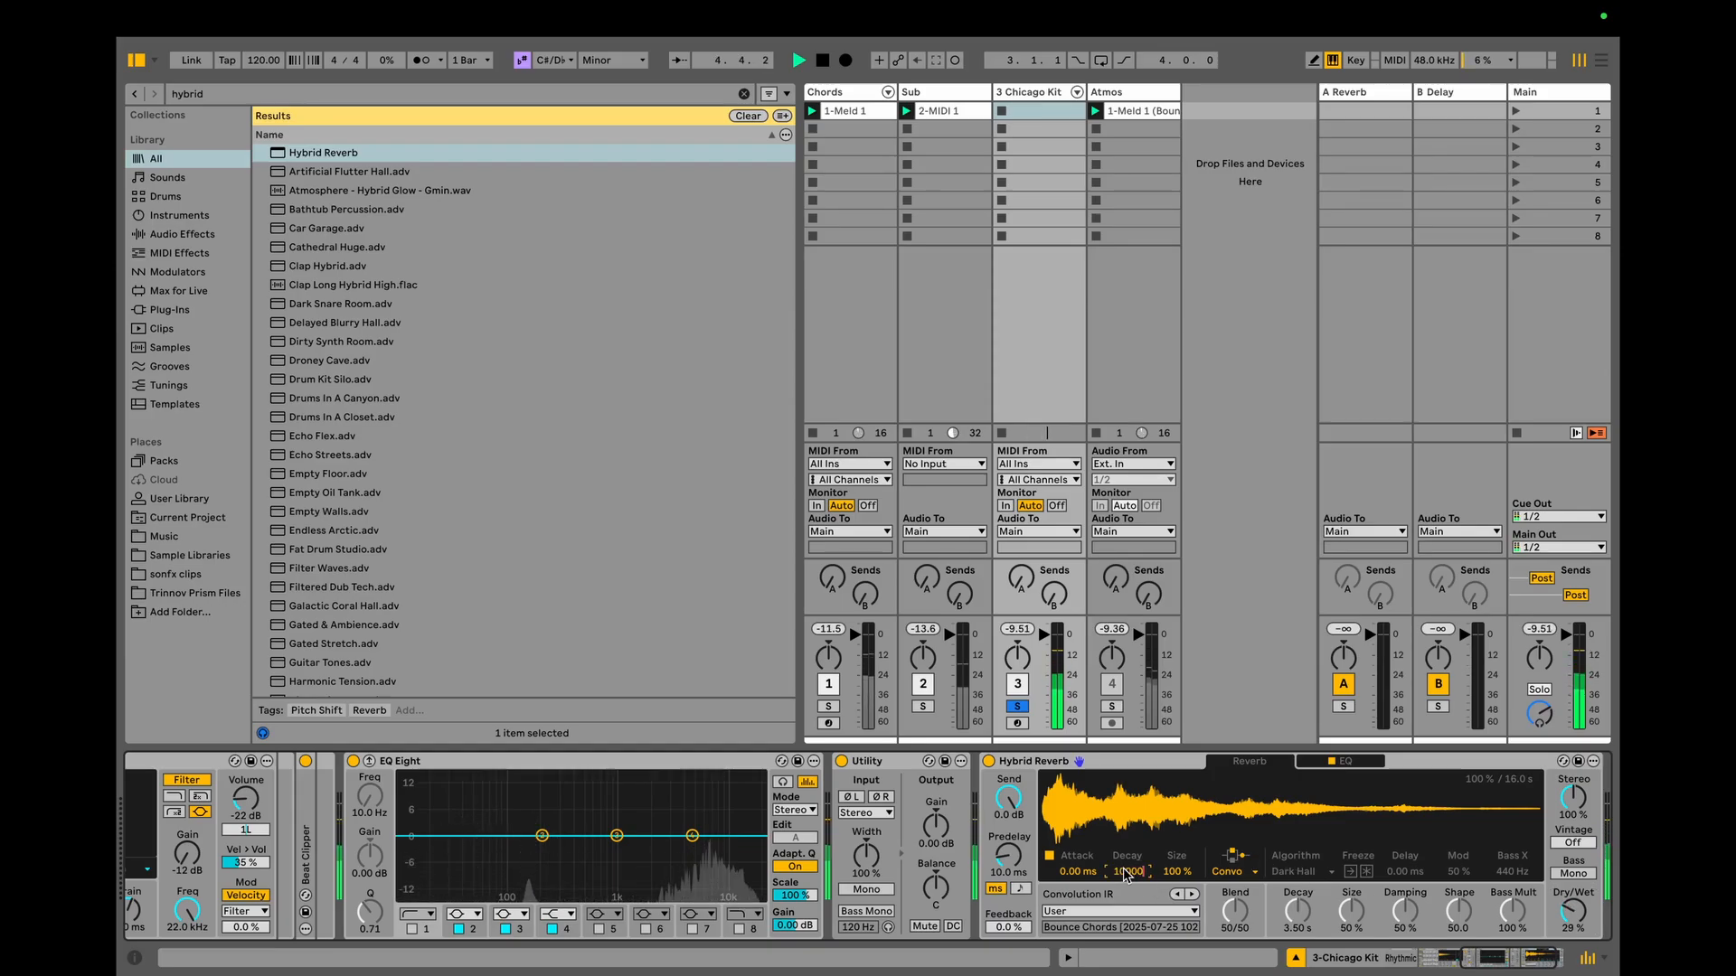
{"action": "key", "text": "Return"}
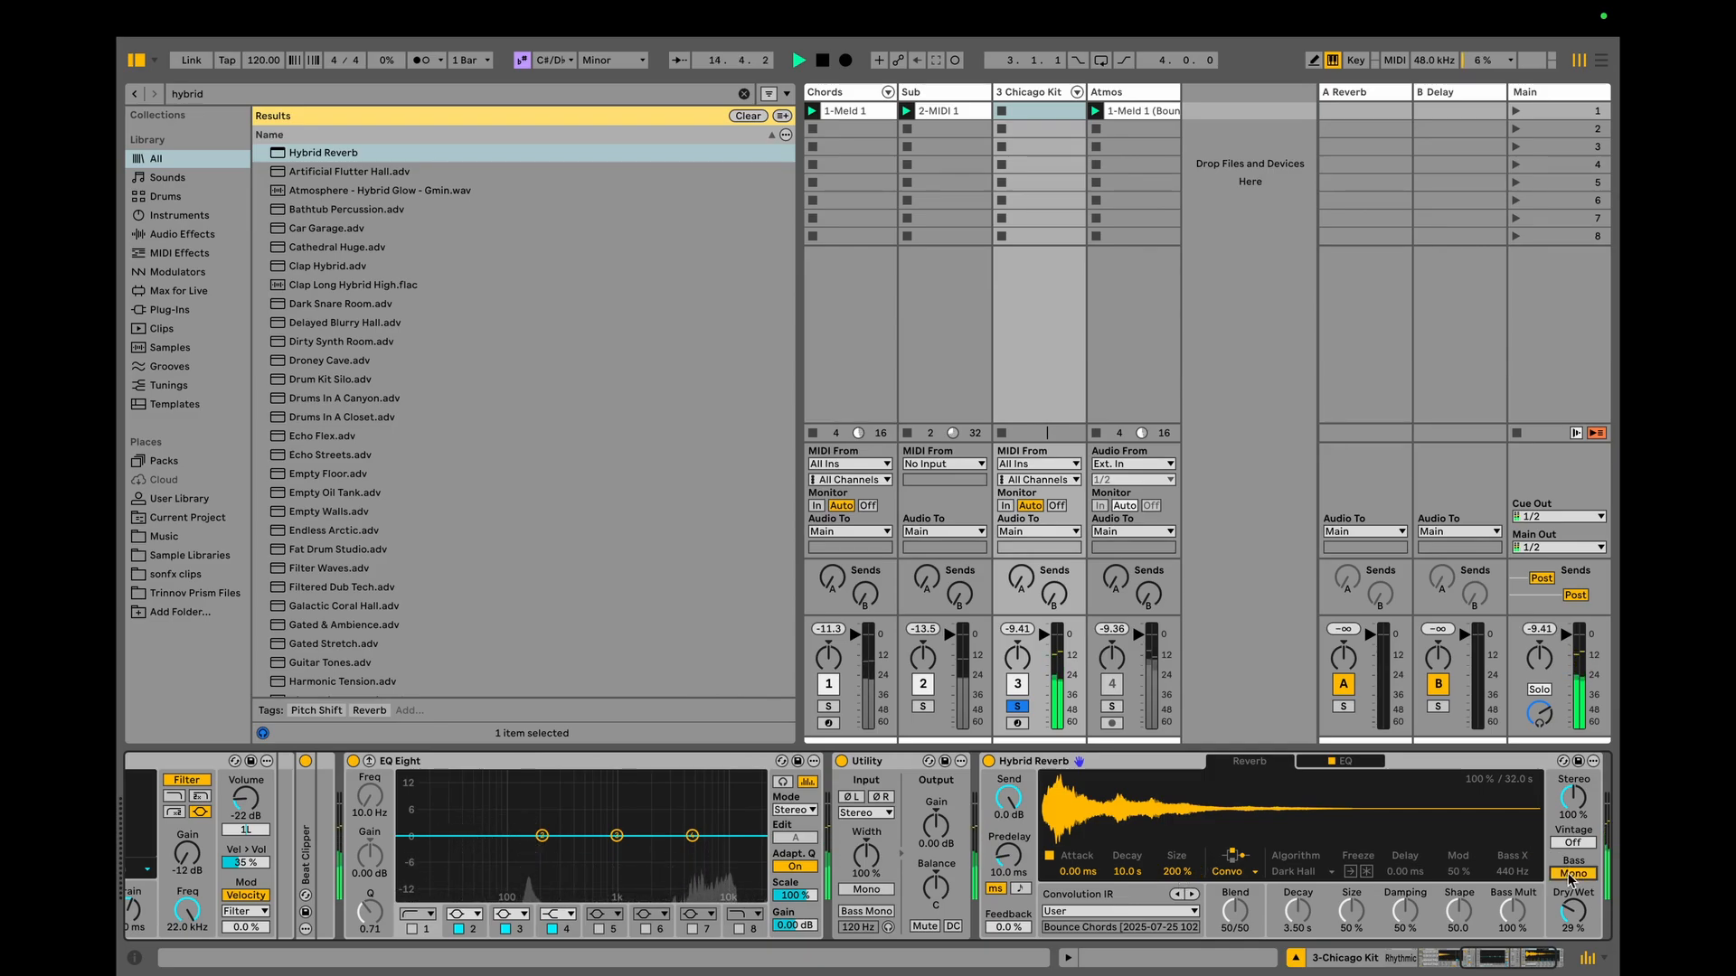
Raise Hybrid Reverb's low-cut EQ frequency to 196 Hz and set Vintage to Older.
{"action": "left_click", "coordinate": [1360, 762]}
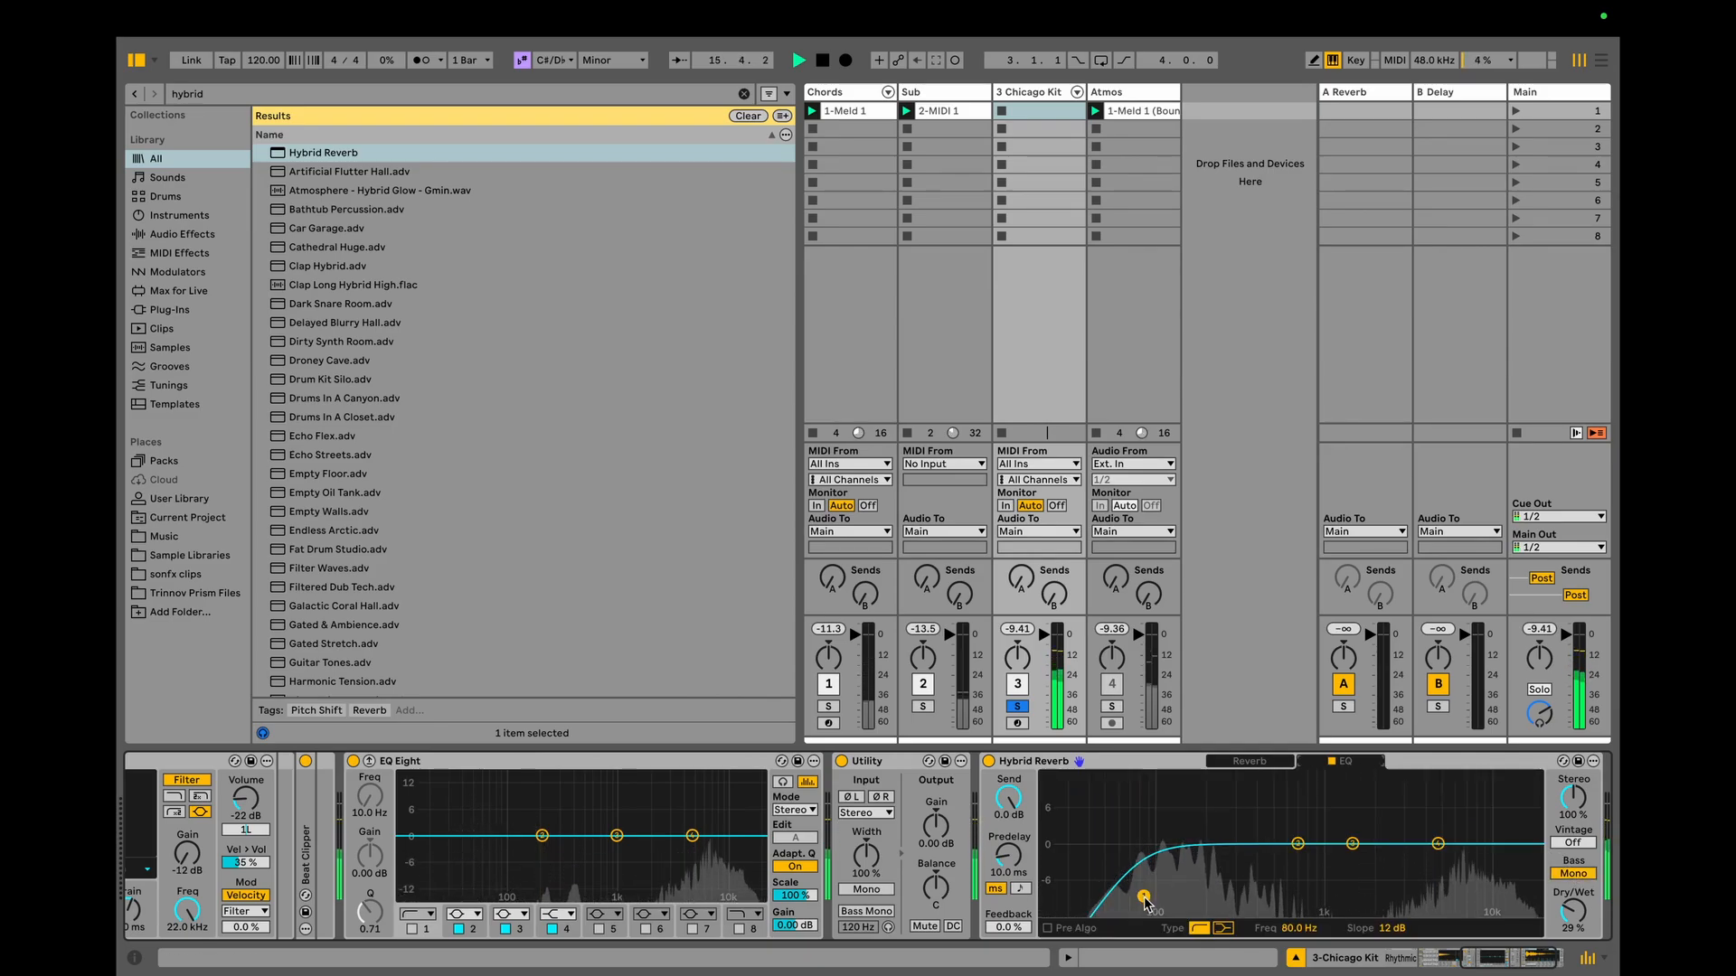
{"action": "left_click_drag", "start_coordinate": [1169, 896], "coordinate": [1207, 896]}
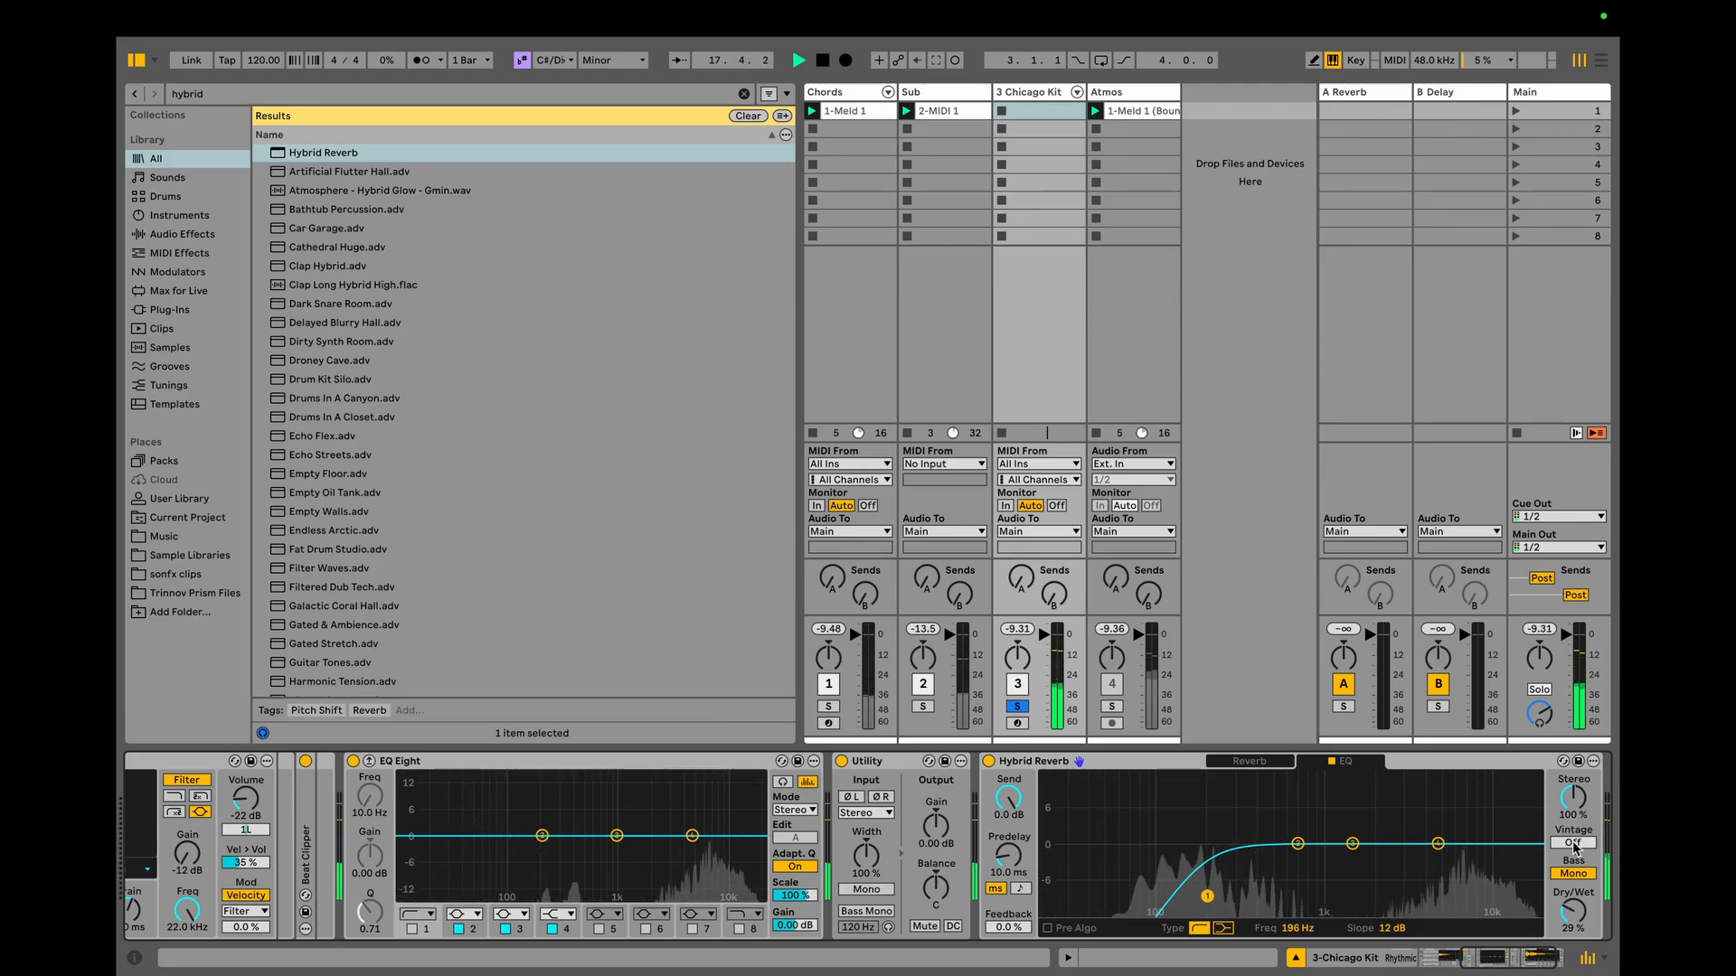
{"action": "left_click_drag", "start_coordinate": [1571, 844], "coordinate": [1570, 797]}
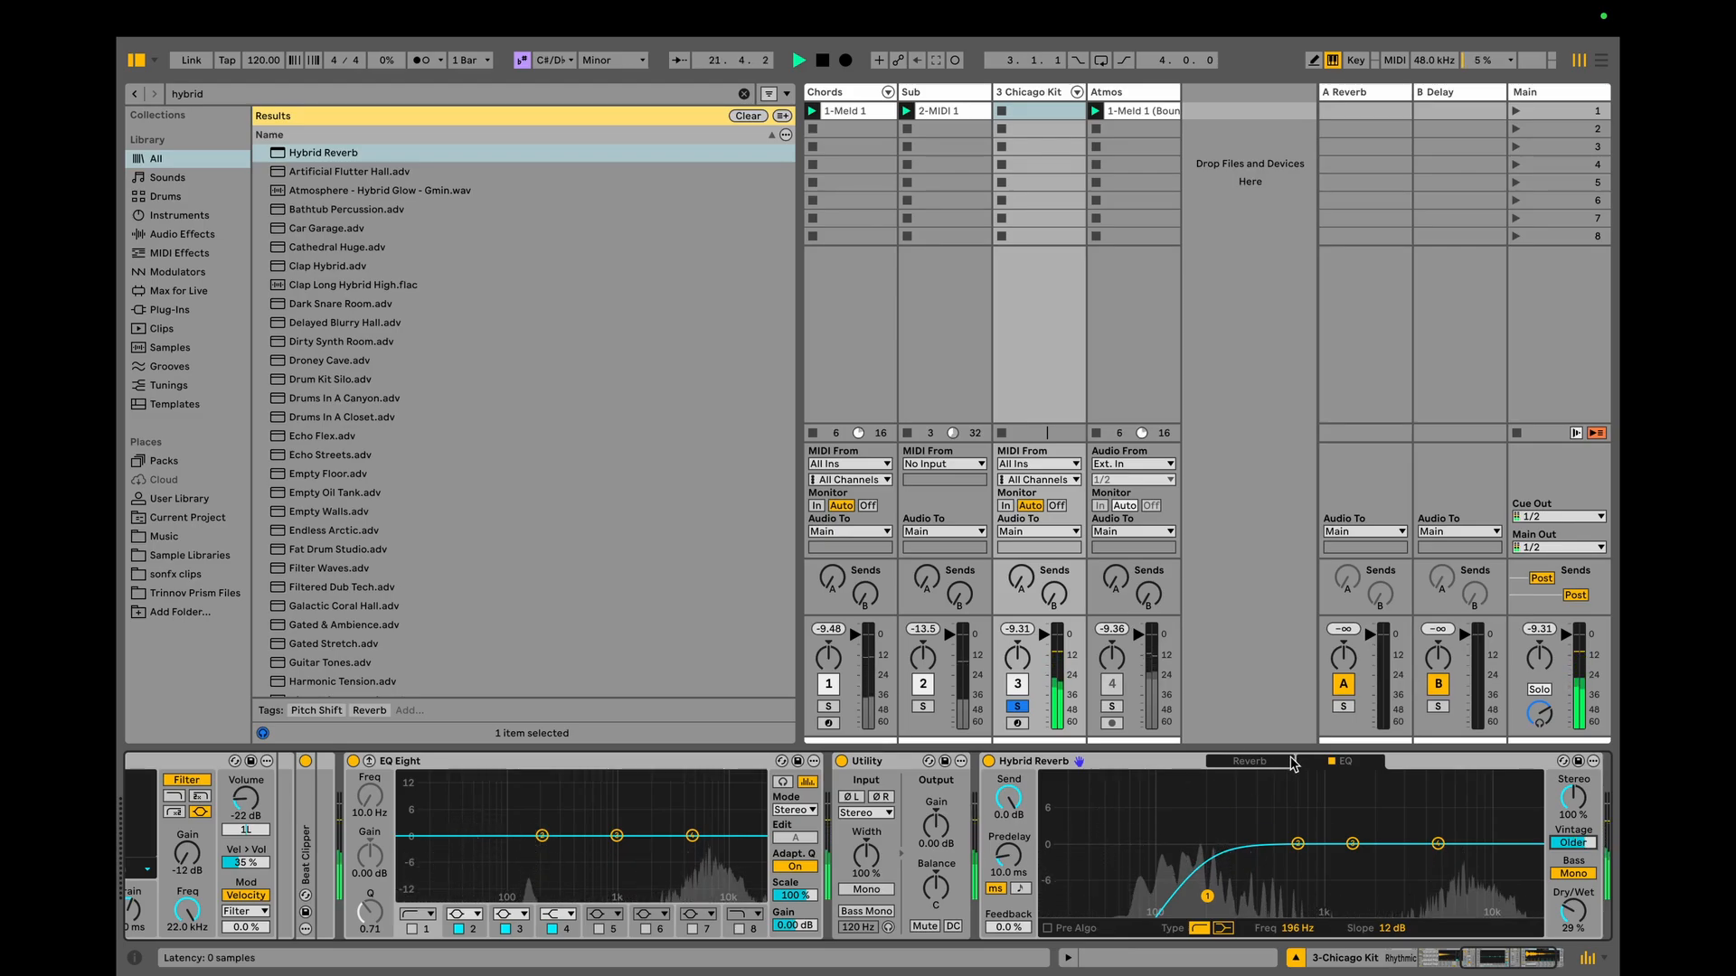
Compare the kit with the reverb's dry/wet at 0% and 100% during playback, and leave the mix at 0%.
{"action": "left_click", "coordinate": [1255, 764]}
{"action": "key", "text": "space"}
{"action": "left_click_drag", "start_coordinate": [1570, 922], "coordinate": [1571, 924]}
{"action": "key", "text": "space"}
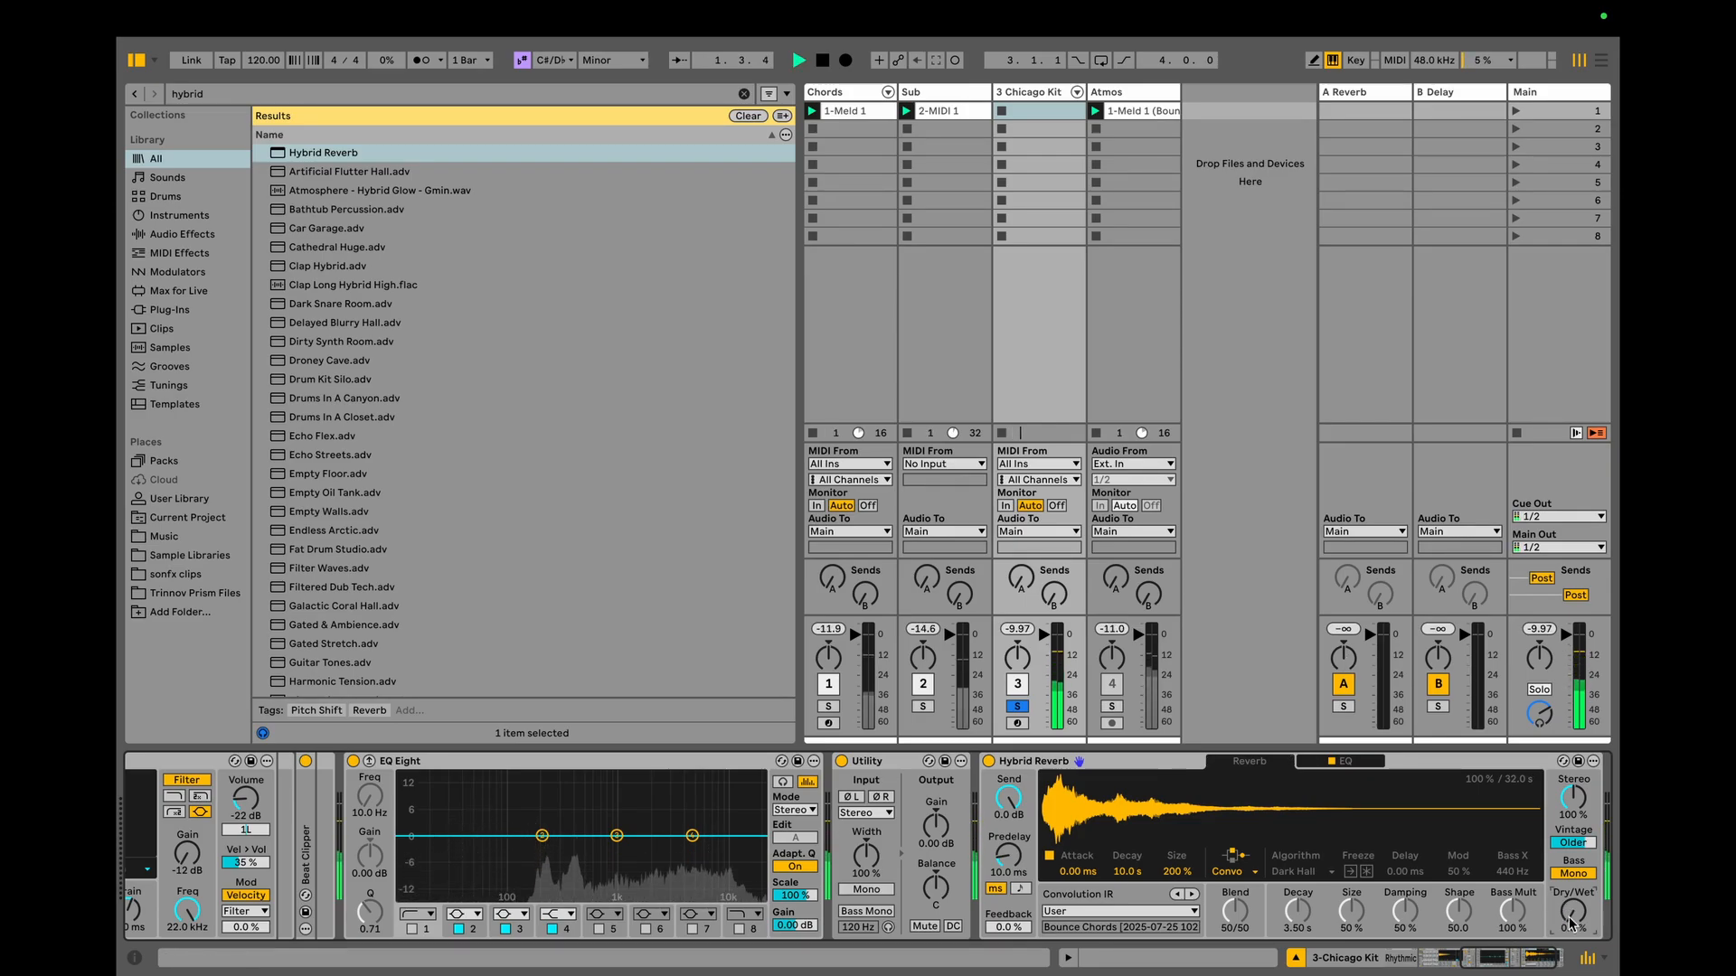
{"action": "left_click_drag", "start_coordinate": [1571, 922], "coordinate": [1570, 832]}
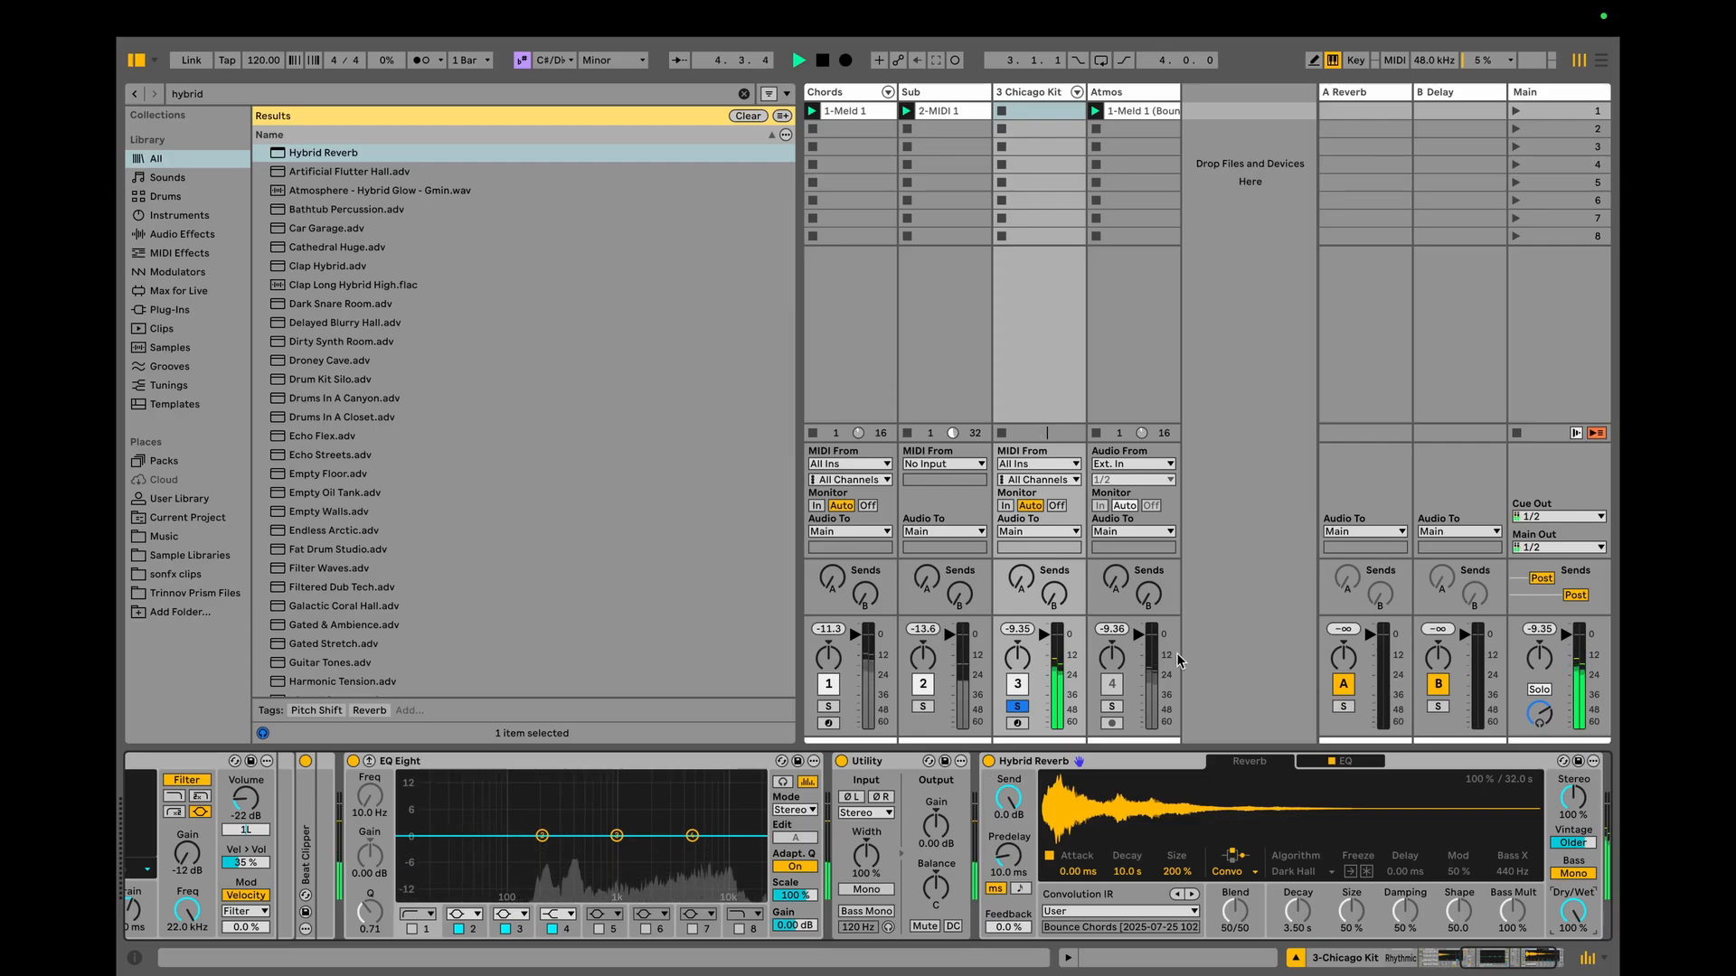
{"action": "left_click_drag", "start_coordinate": [1573, 911], "coordinate": [1573, 975]}
{"action": "key", "text": "space"}
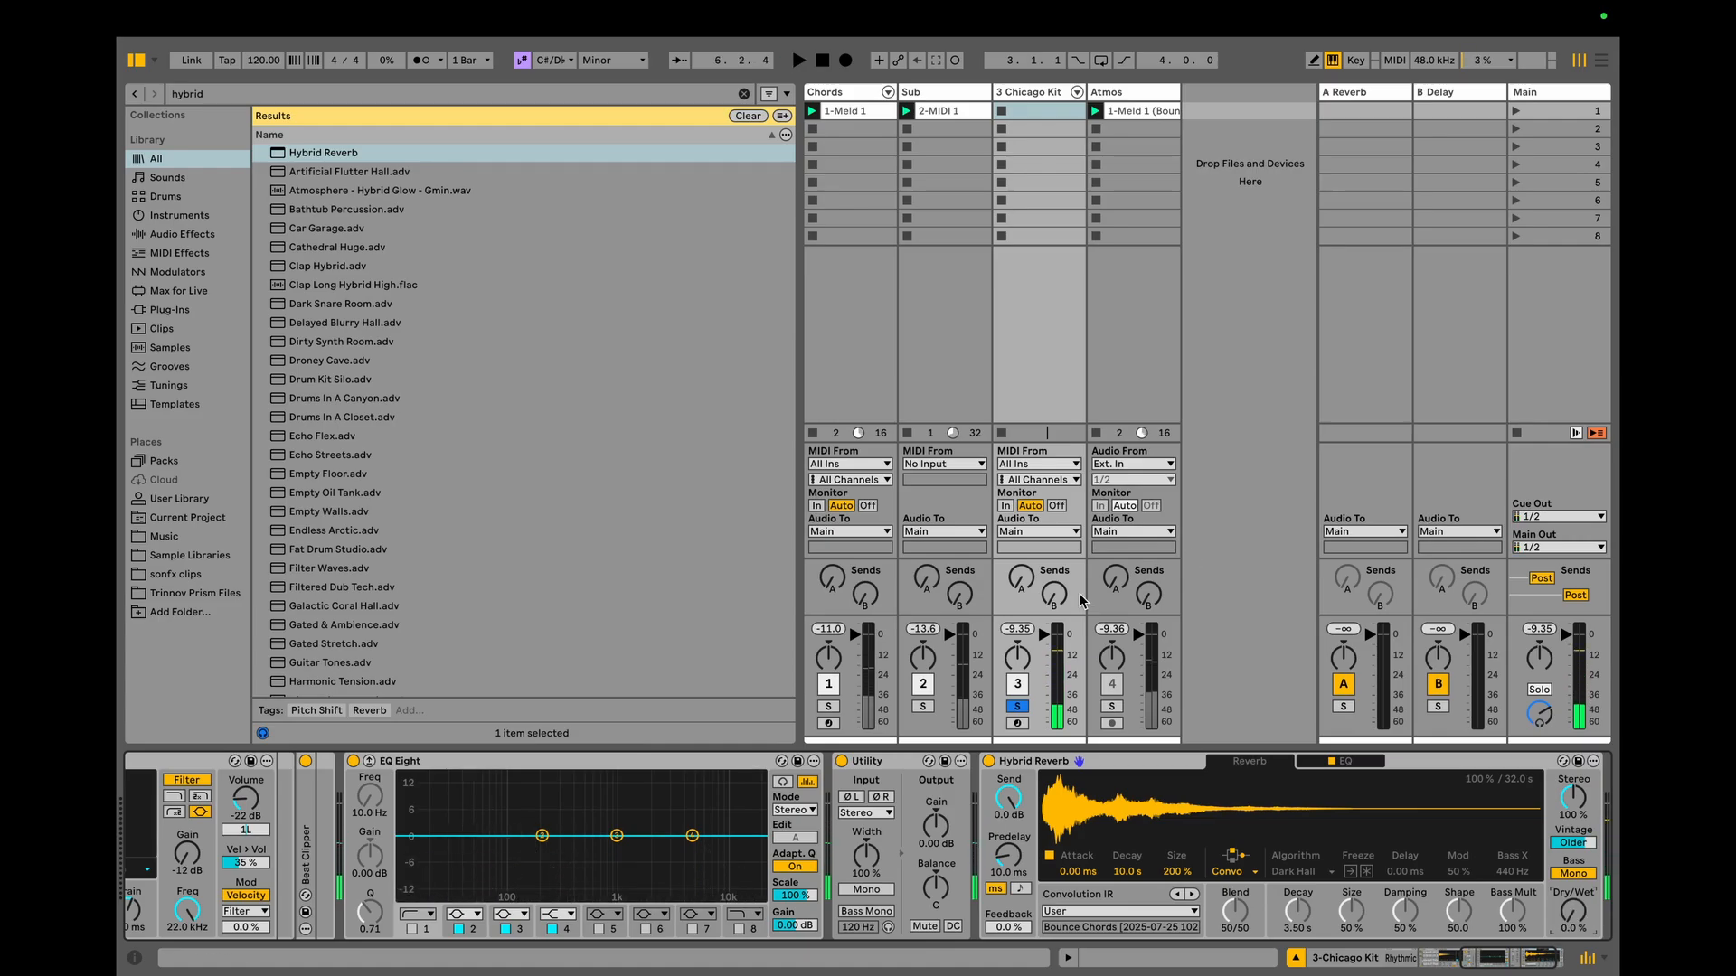
Delete the Atmos track and select the Sub track.
{"action": "left_click", "coordinate": [1140, 358]}
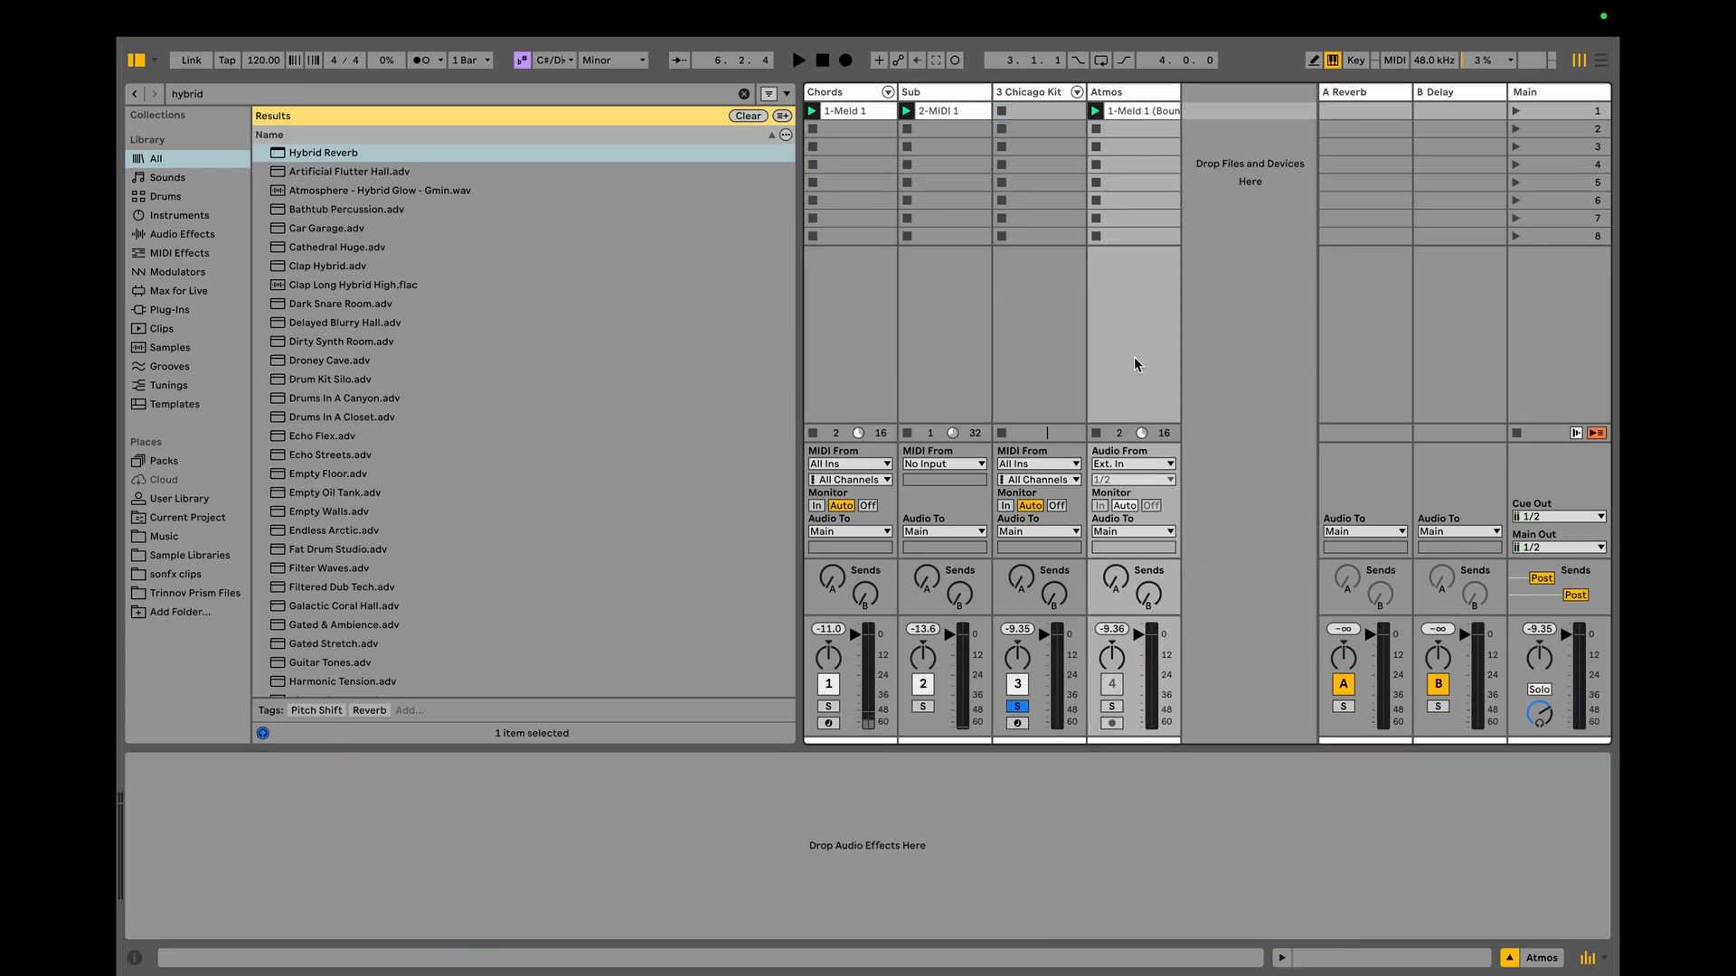
{"action": "left_click", "coordinate": [1038, 334]}
{"action": "left_click", "coordinate": [1143, 95]}
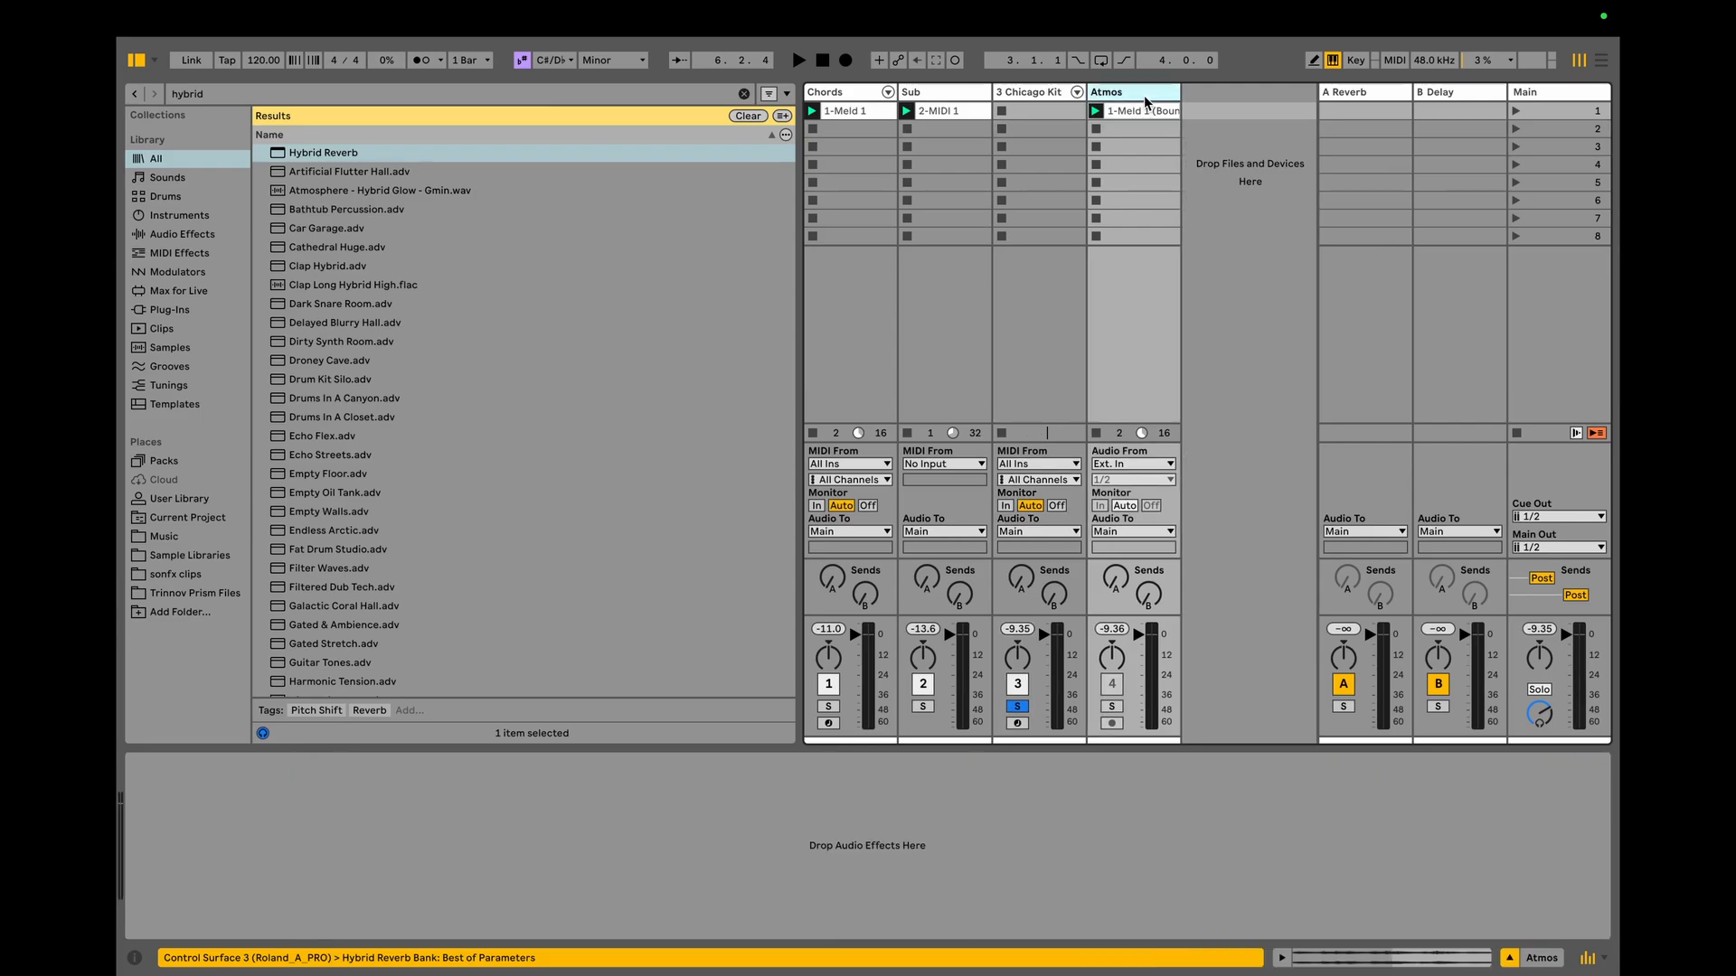
{"action": "key", "text": "Delete"}
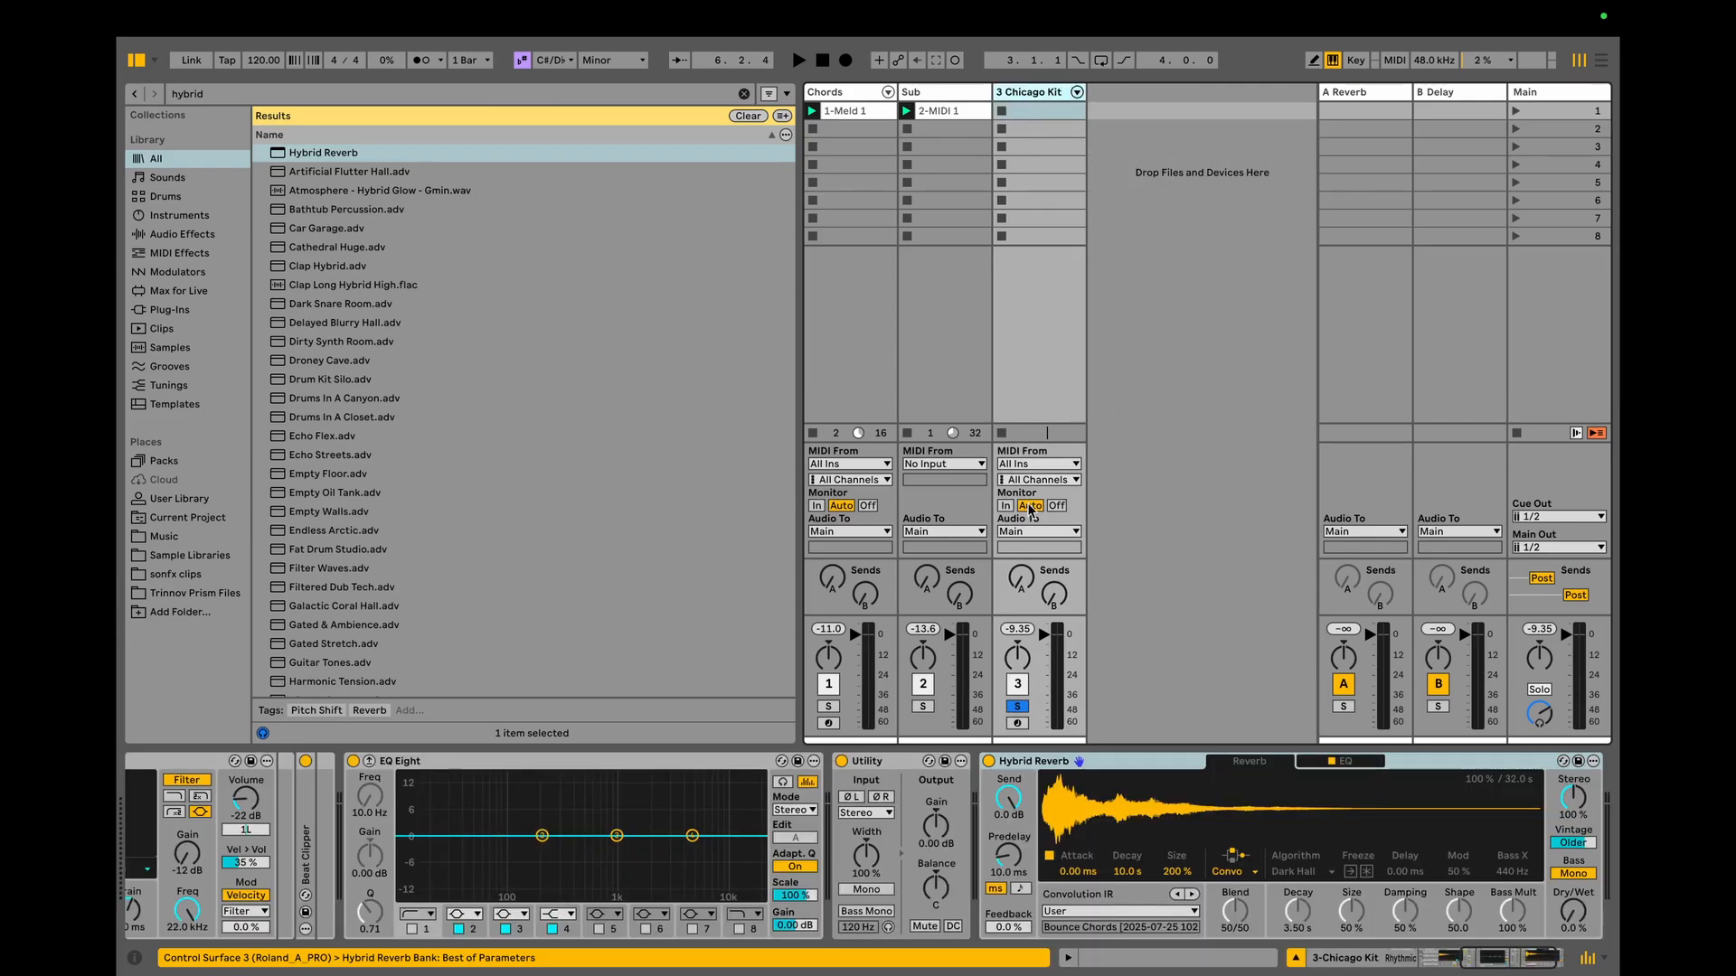
{"action": "left_click", "coordinate": [927, 340]}
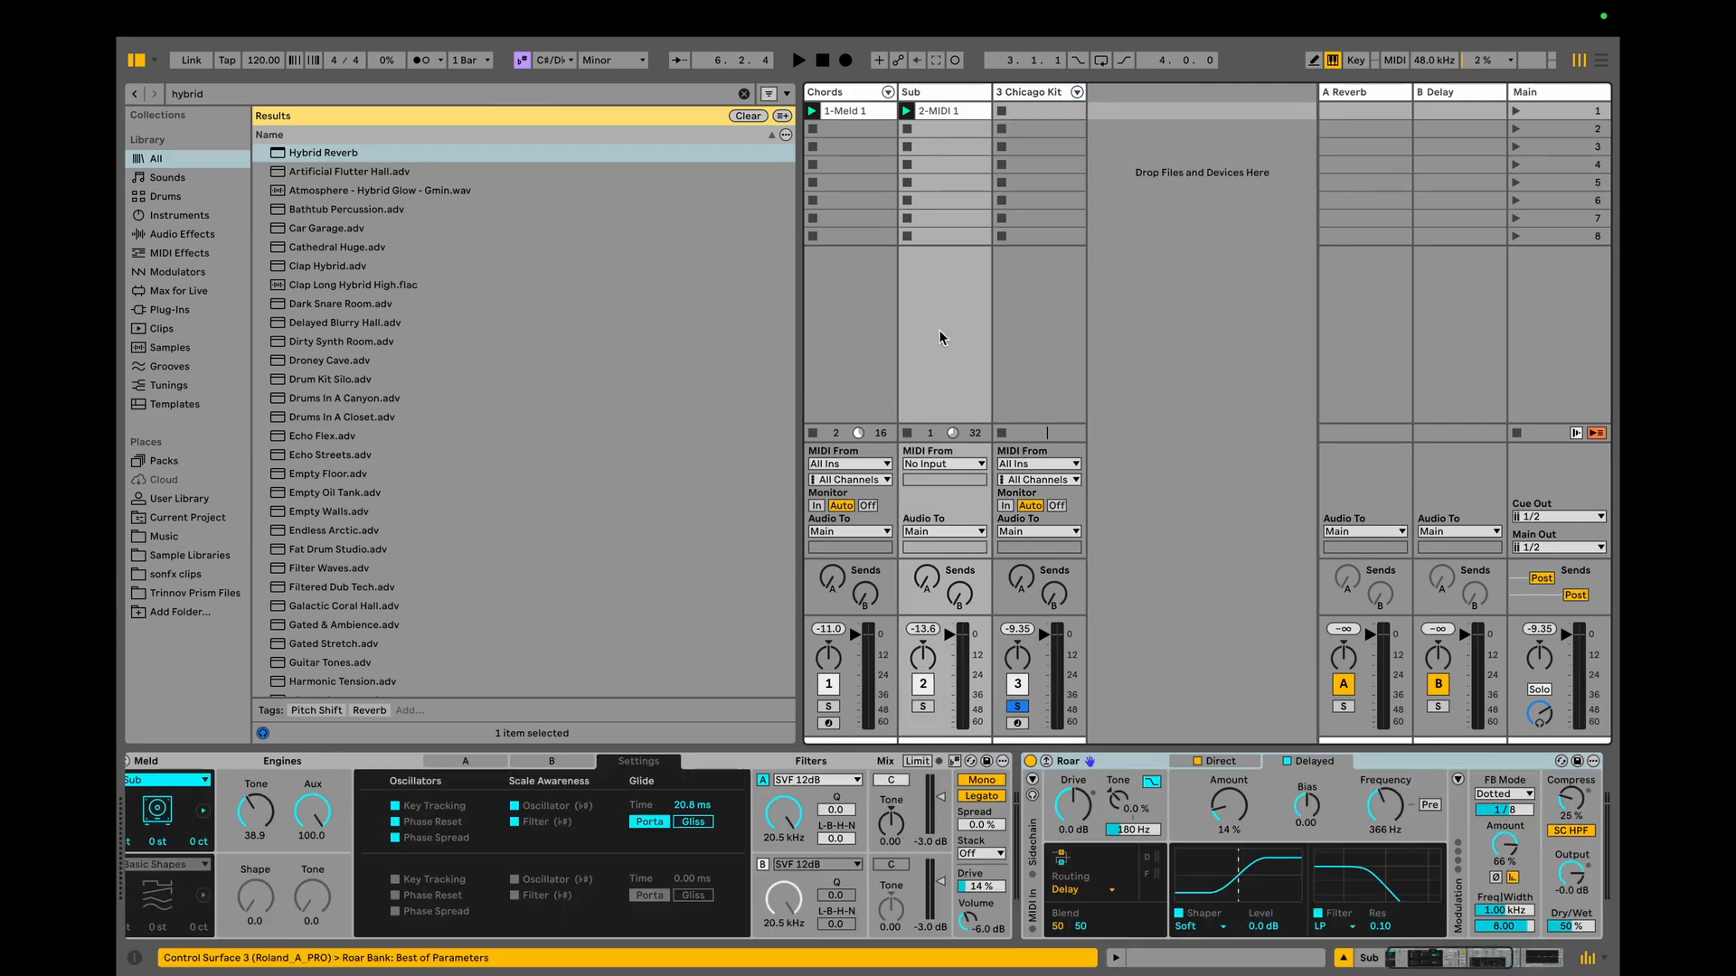
Unsolo the Chicago Kit track and play the chords, sub and drums together.
{"action": "left_click", "coordinate": [819, 327]}
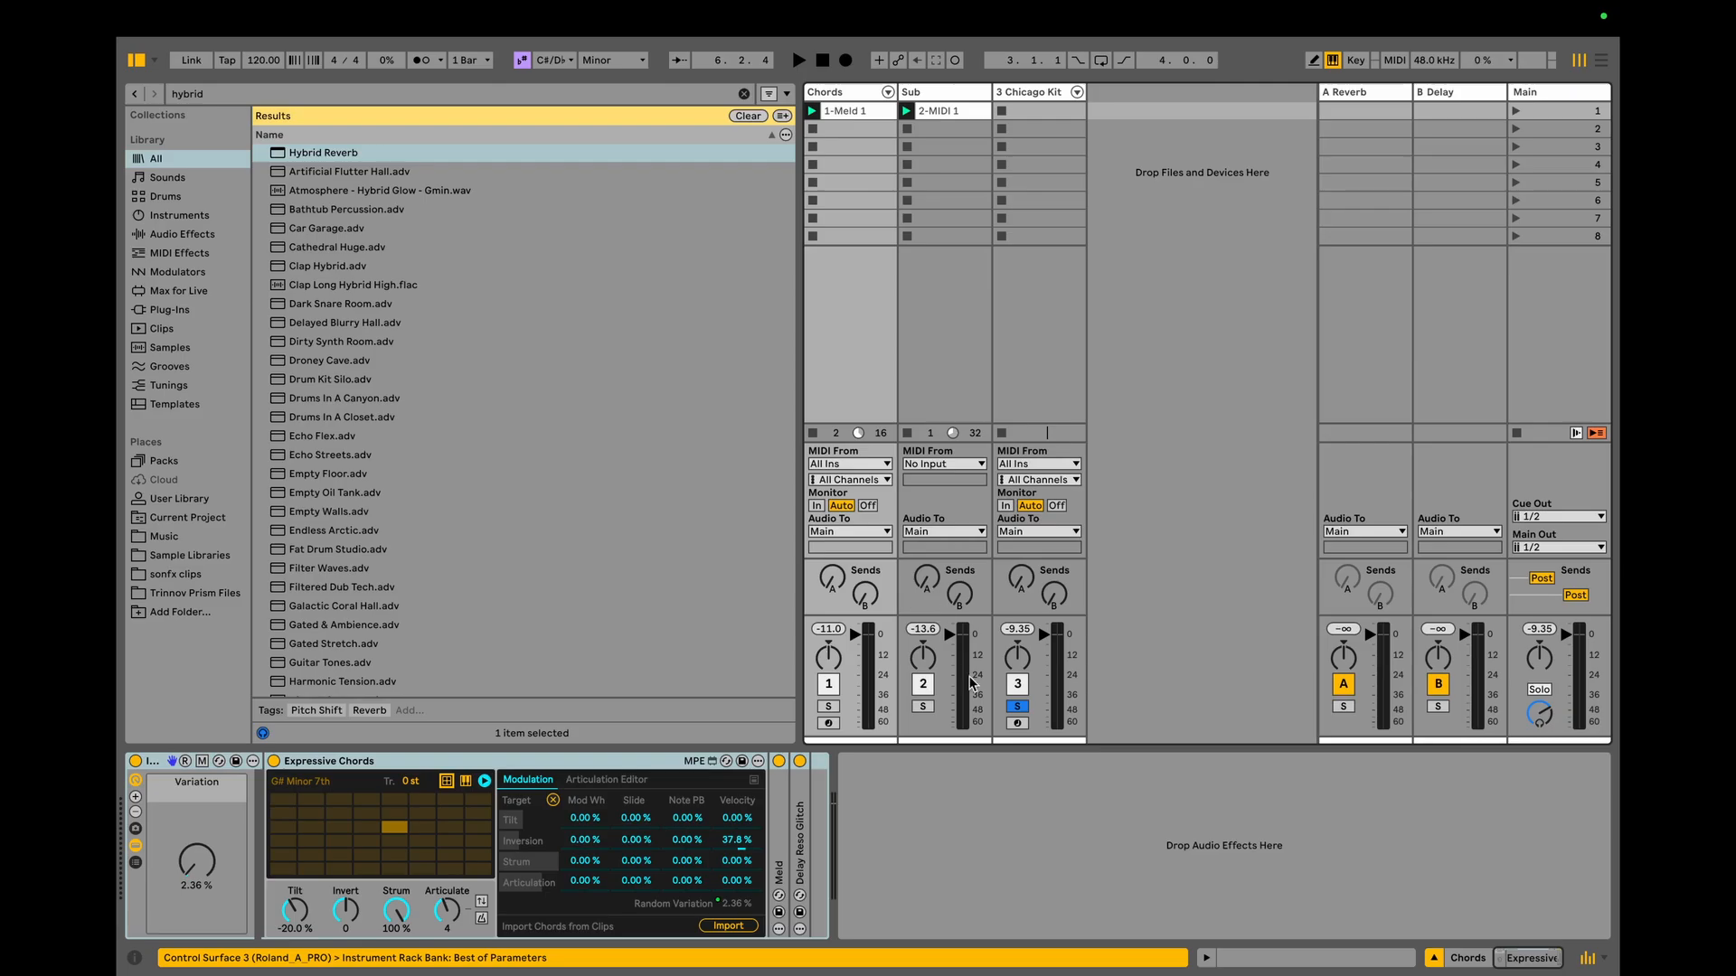
{"action": "left_click", "coordinate": [1017, 706]}
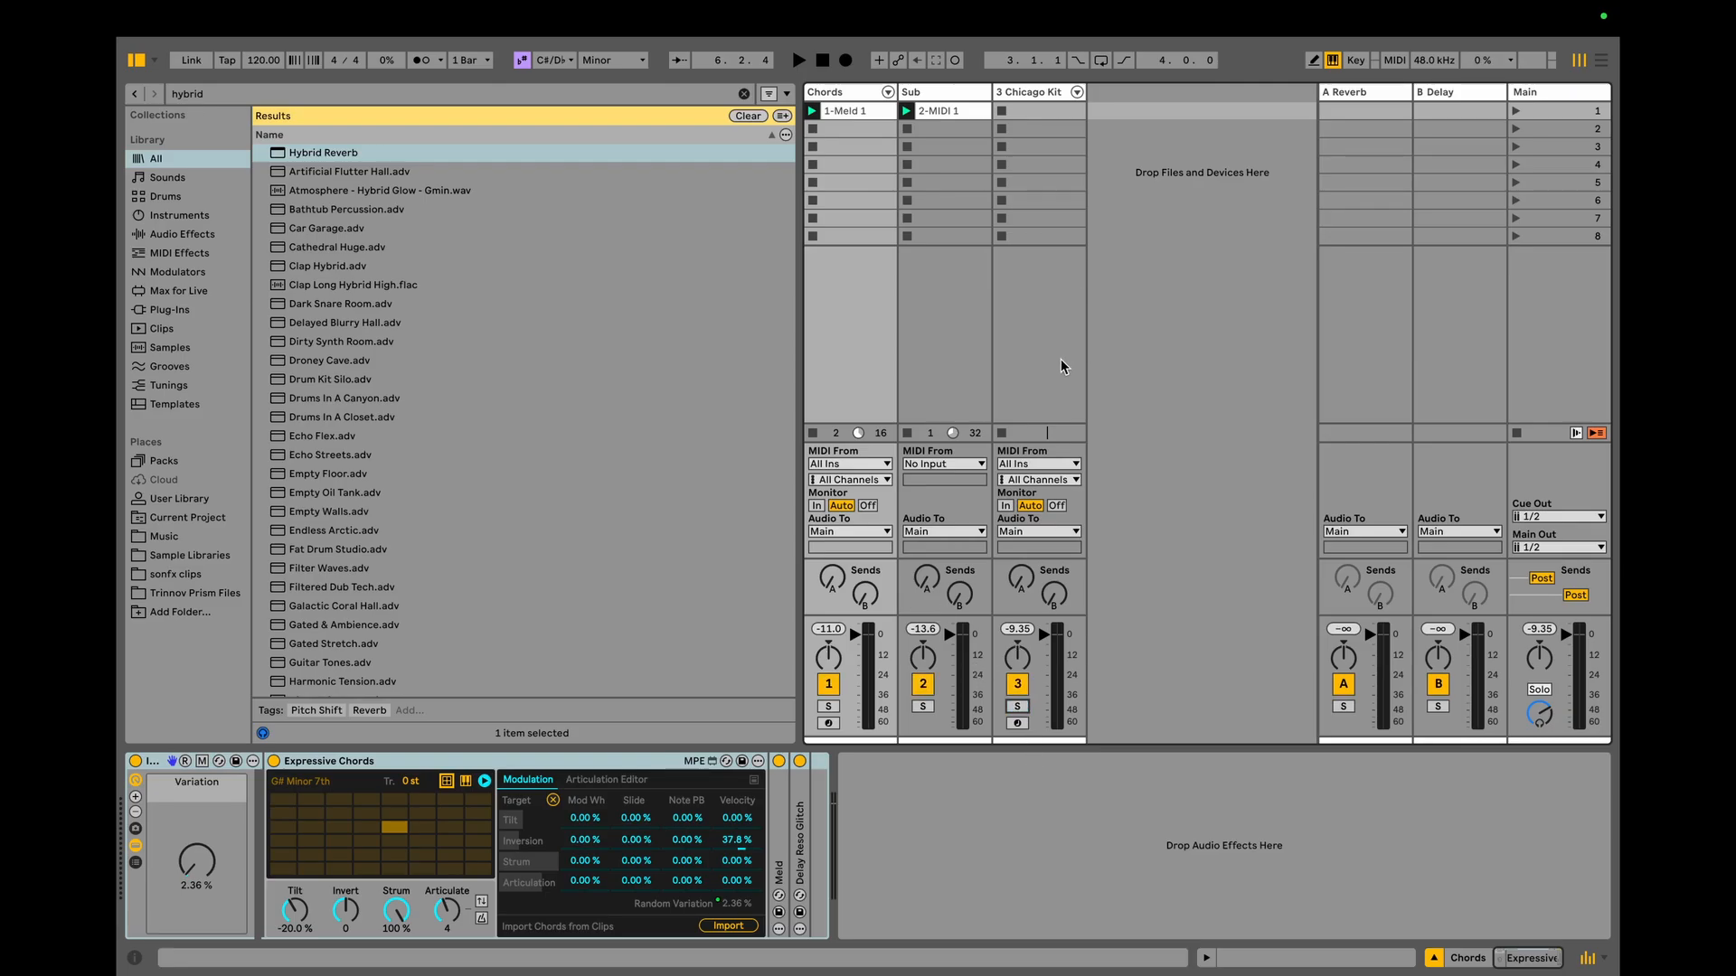
{"action": "key", "text": "space"}
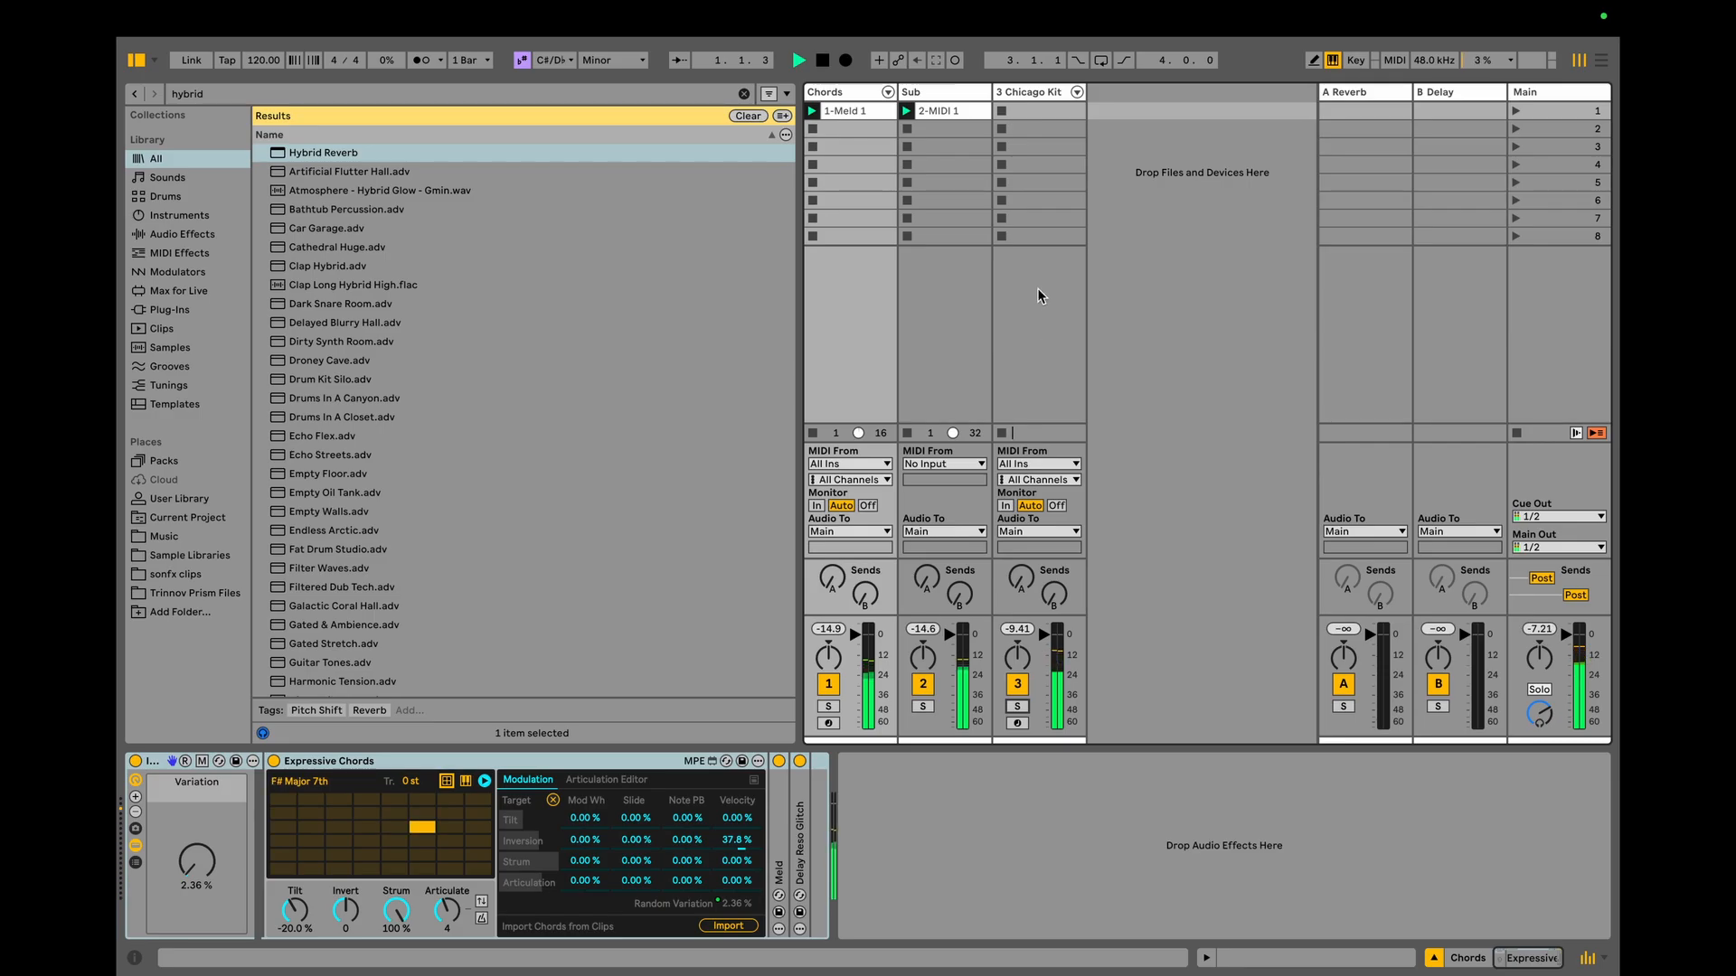
{"action": "left_click", "coordinate": [1030, 94]}
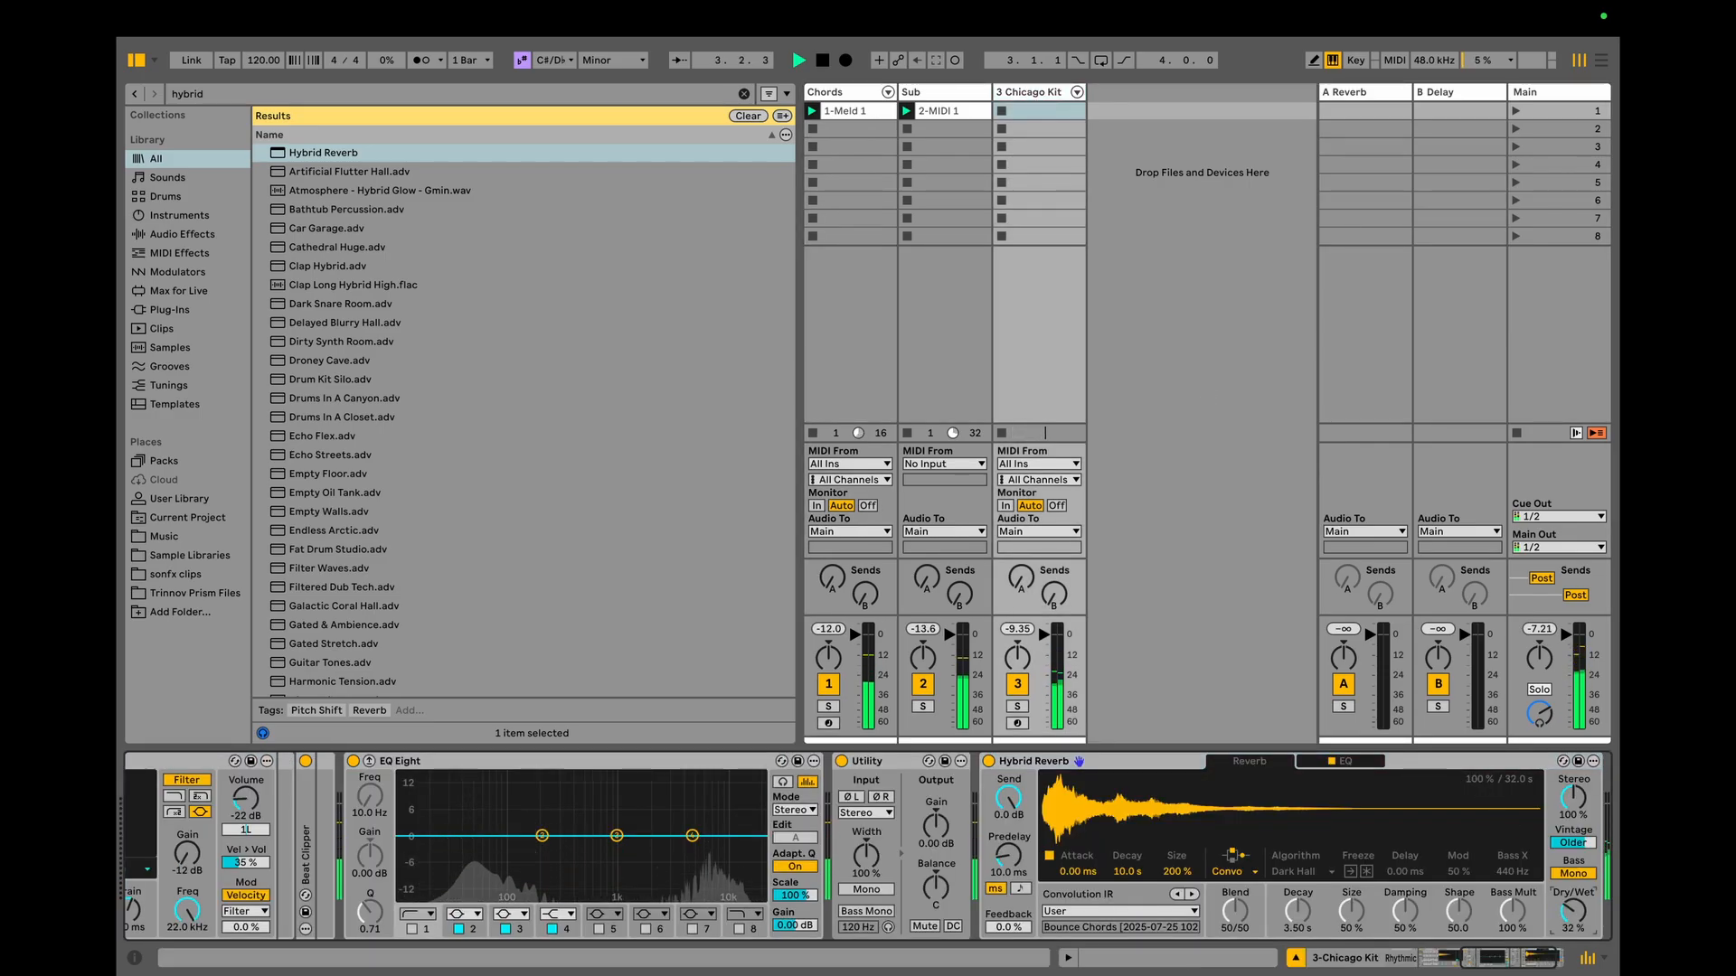
{"action": "key", "text": "space"}
Find Envelope Follower in the browser and add it to the end of the Chords track's device chain.
{"action": "left_click", "coordinate": [839, 325]}
{"action": "left_click", "coordinate": [1047, 90]}
{"action": "left_click", "coordinate": [847, 93]}
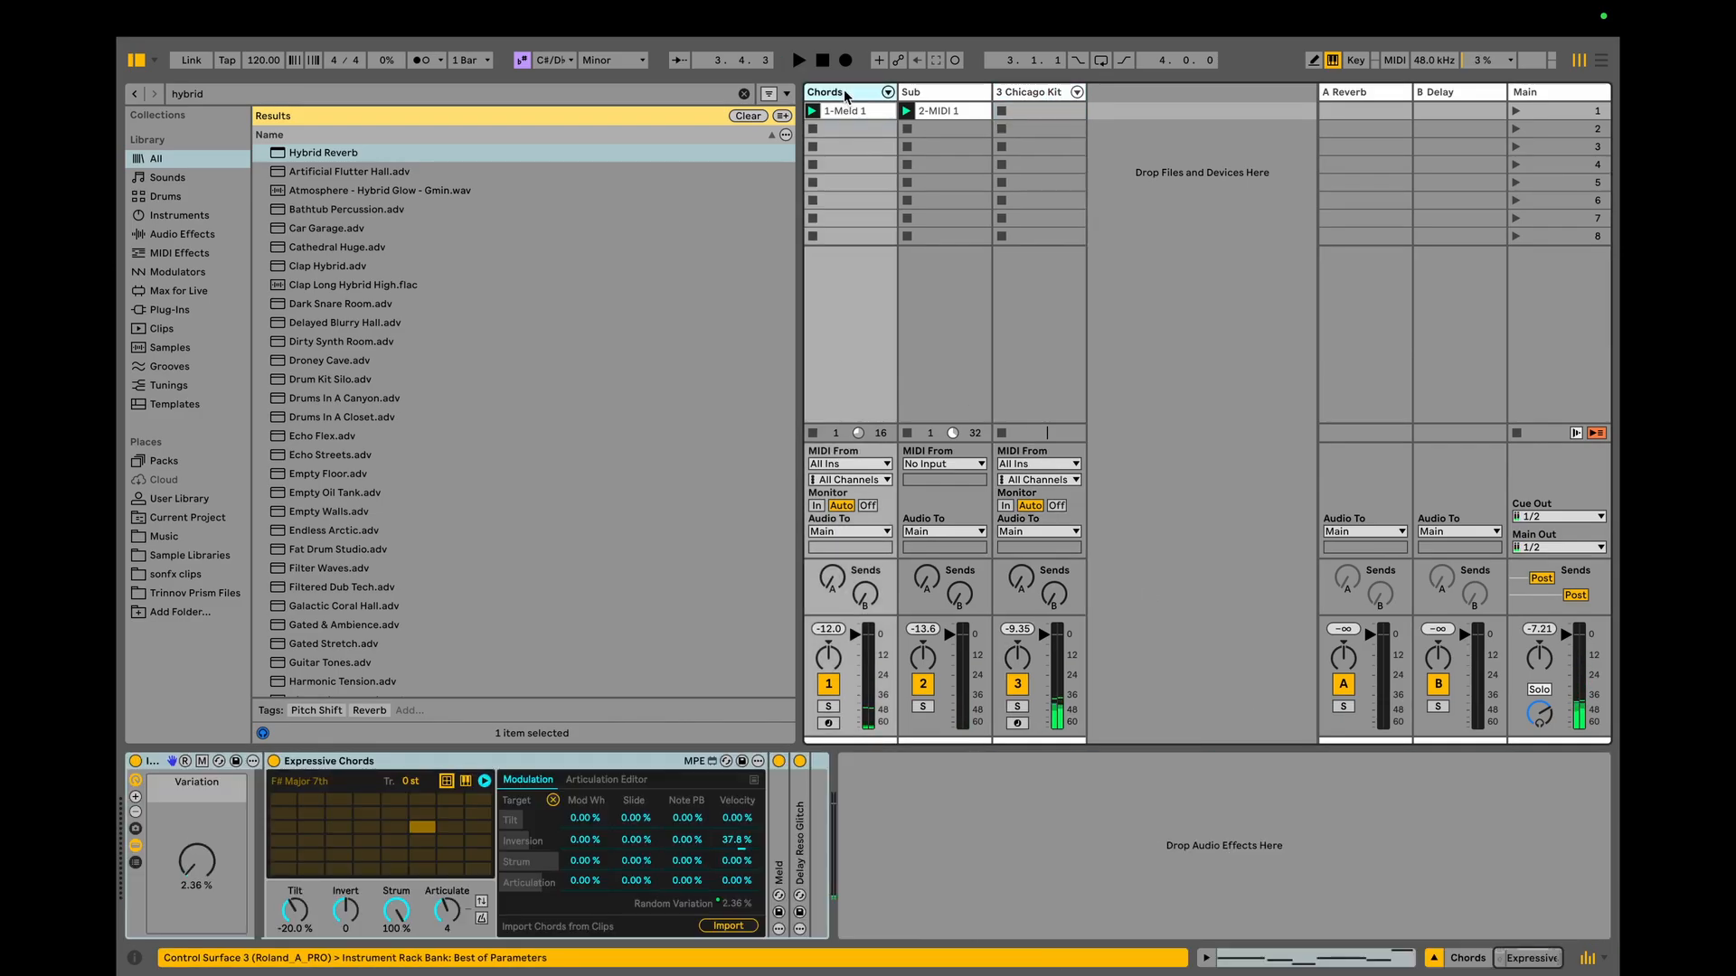
{"action": "key", "text": "super+f"}
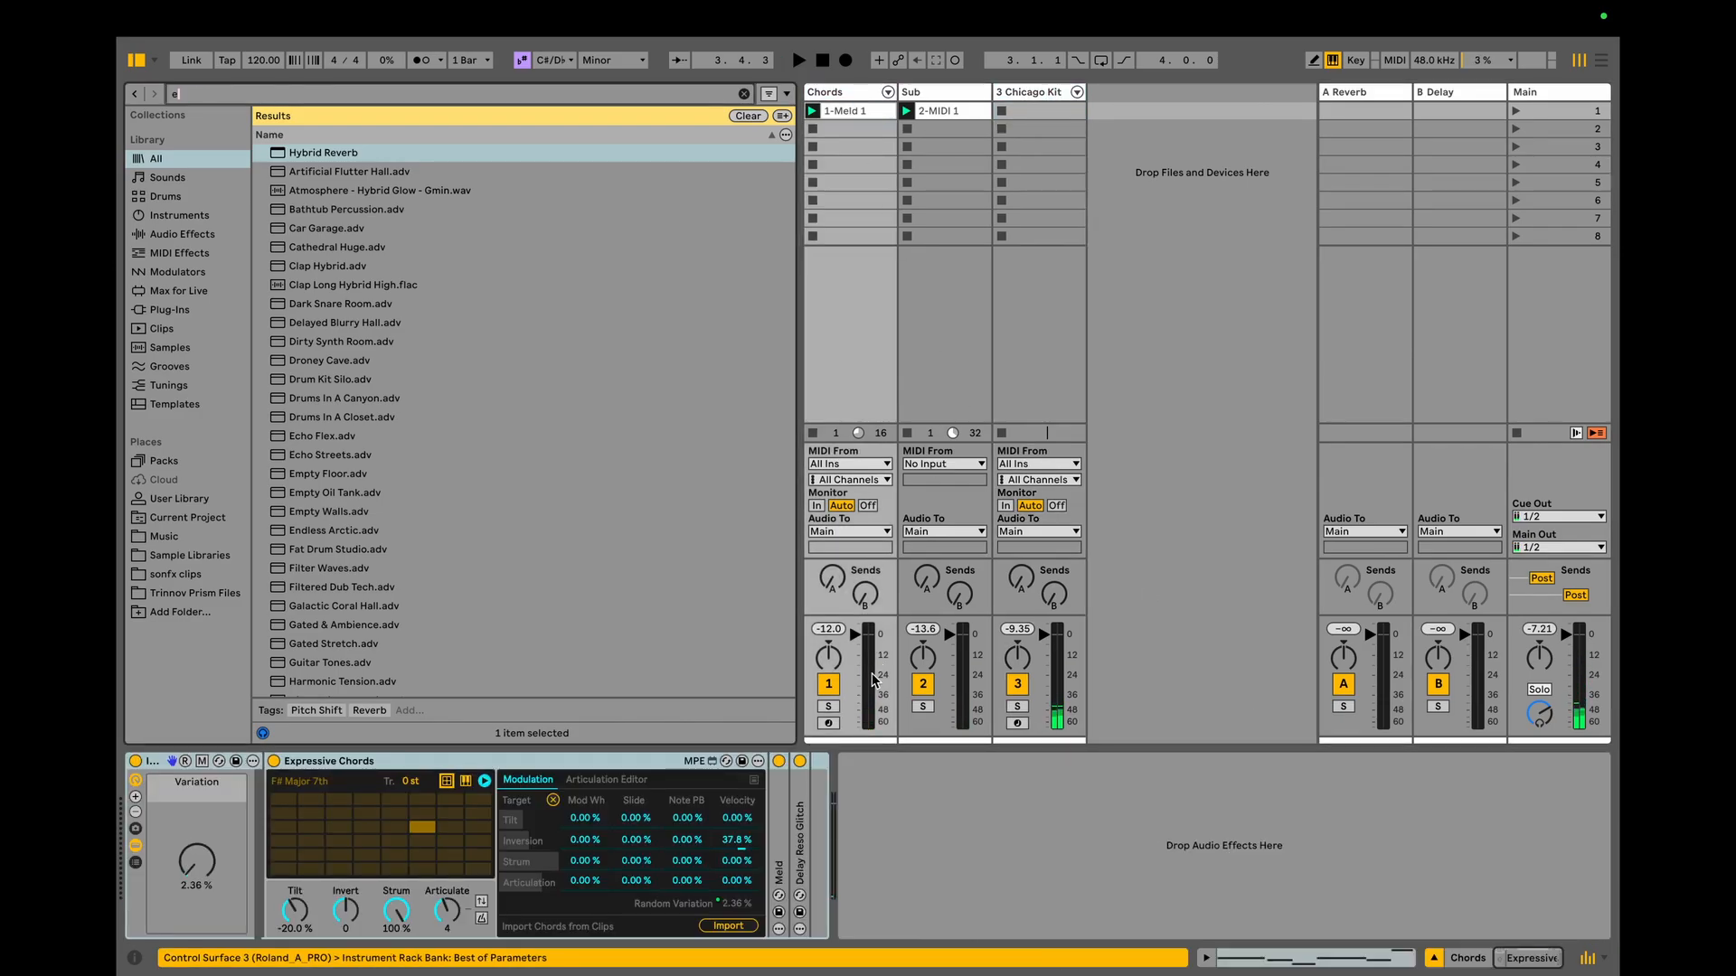
{"action": "type", "text": "expre"}
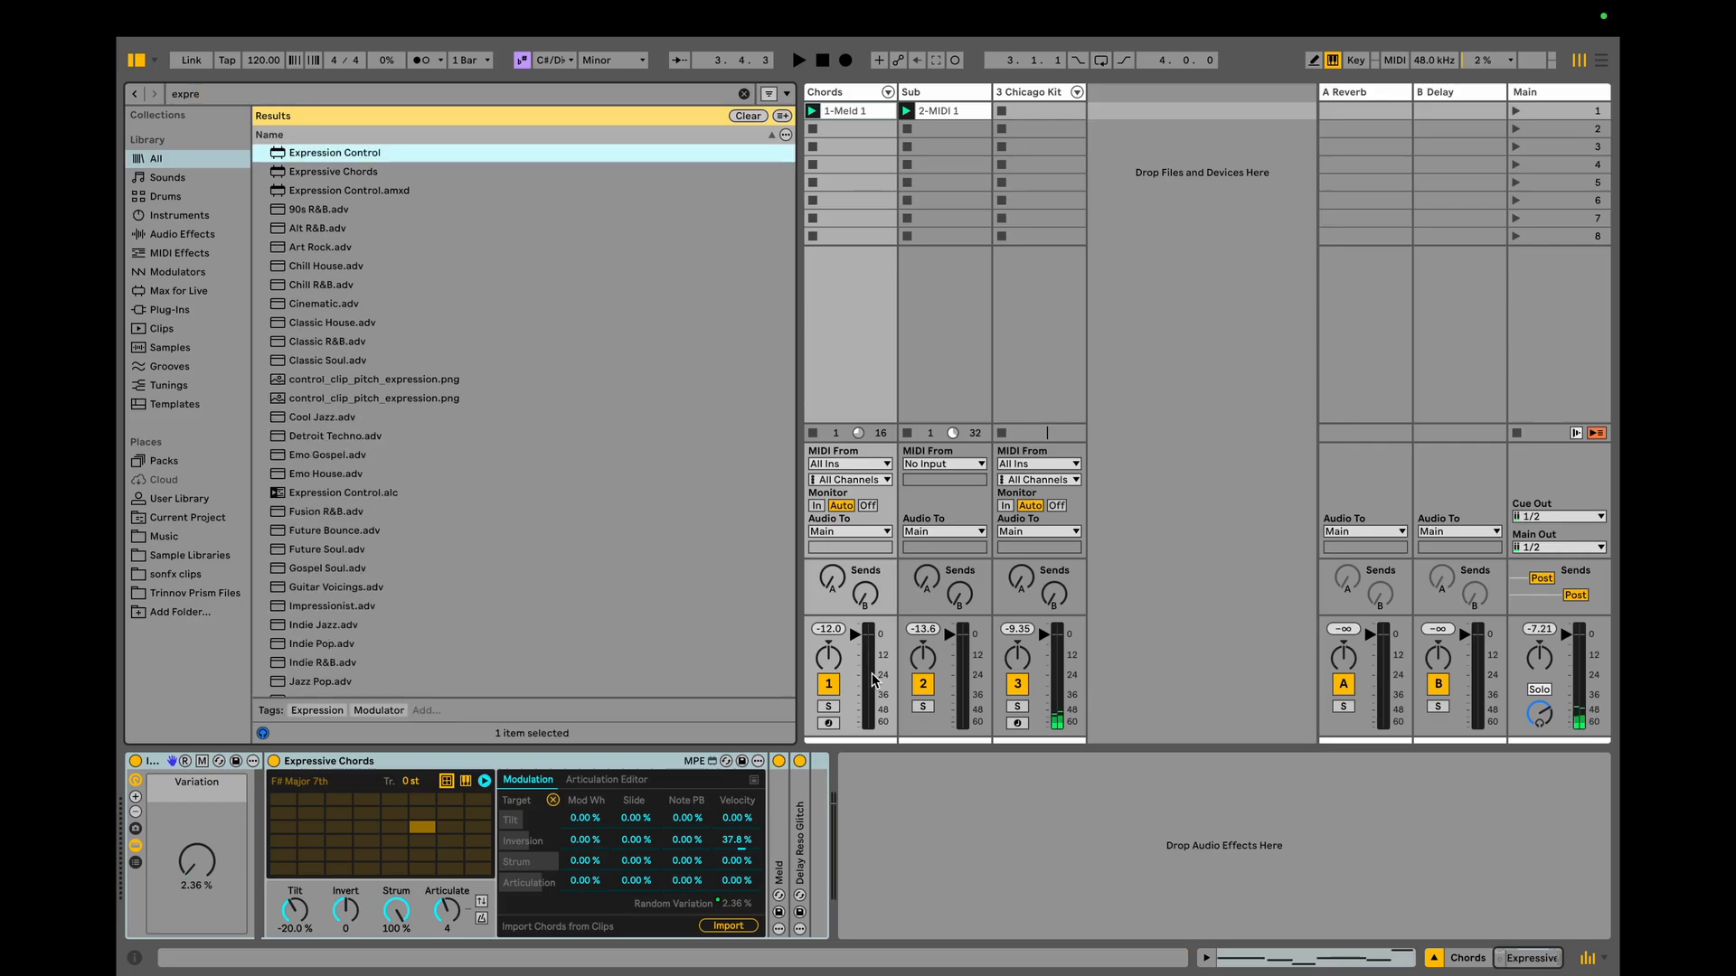
{"action": "key", "text": "super+f"}
{"action": "type", "text": "envel"}
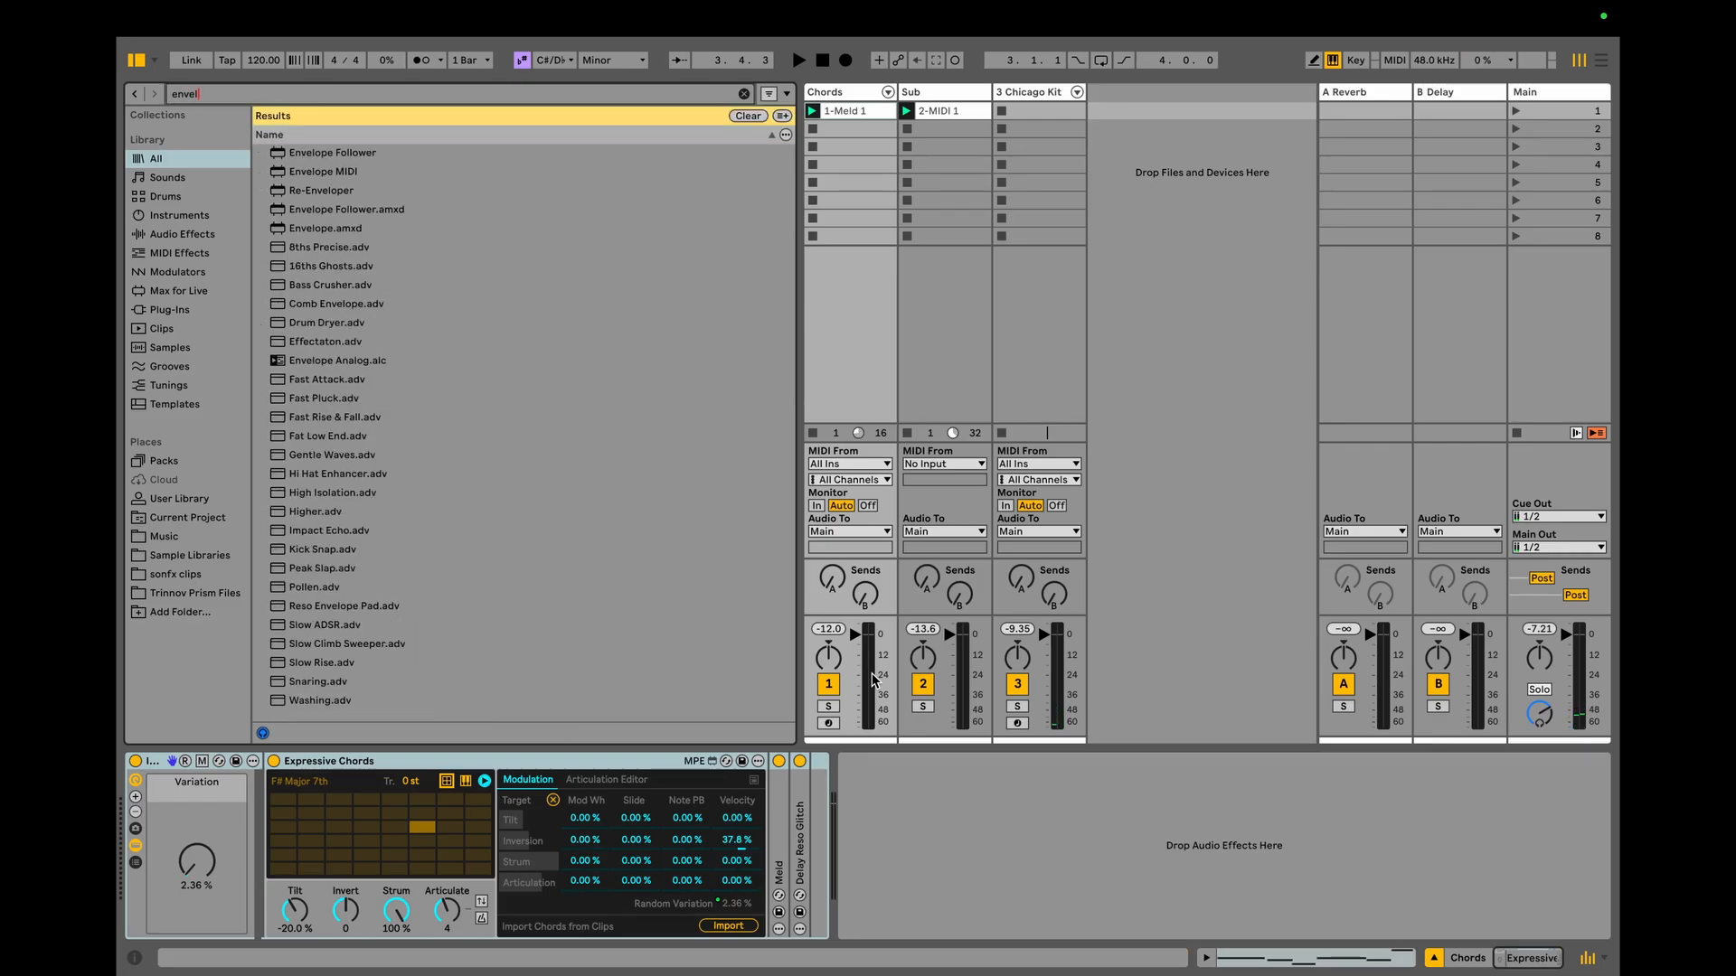
{"action": "key", "text": "Return"}
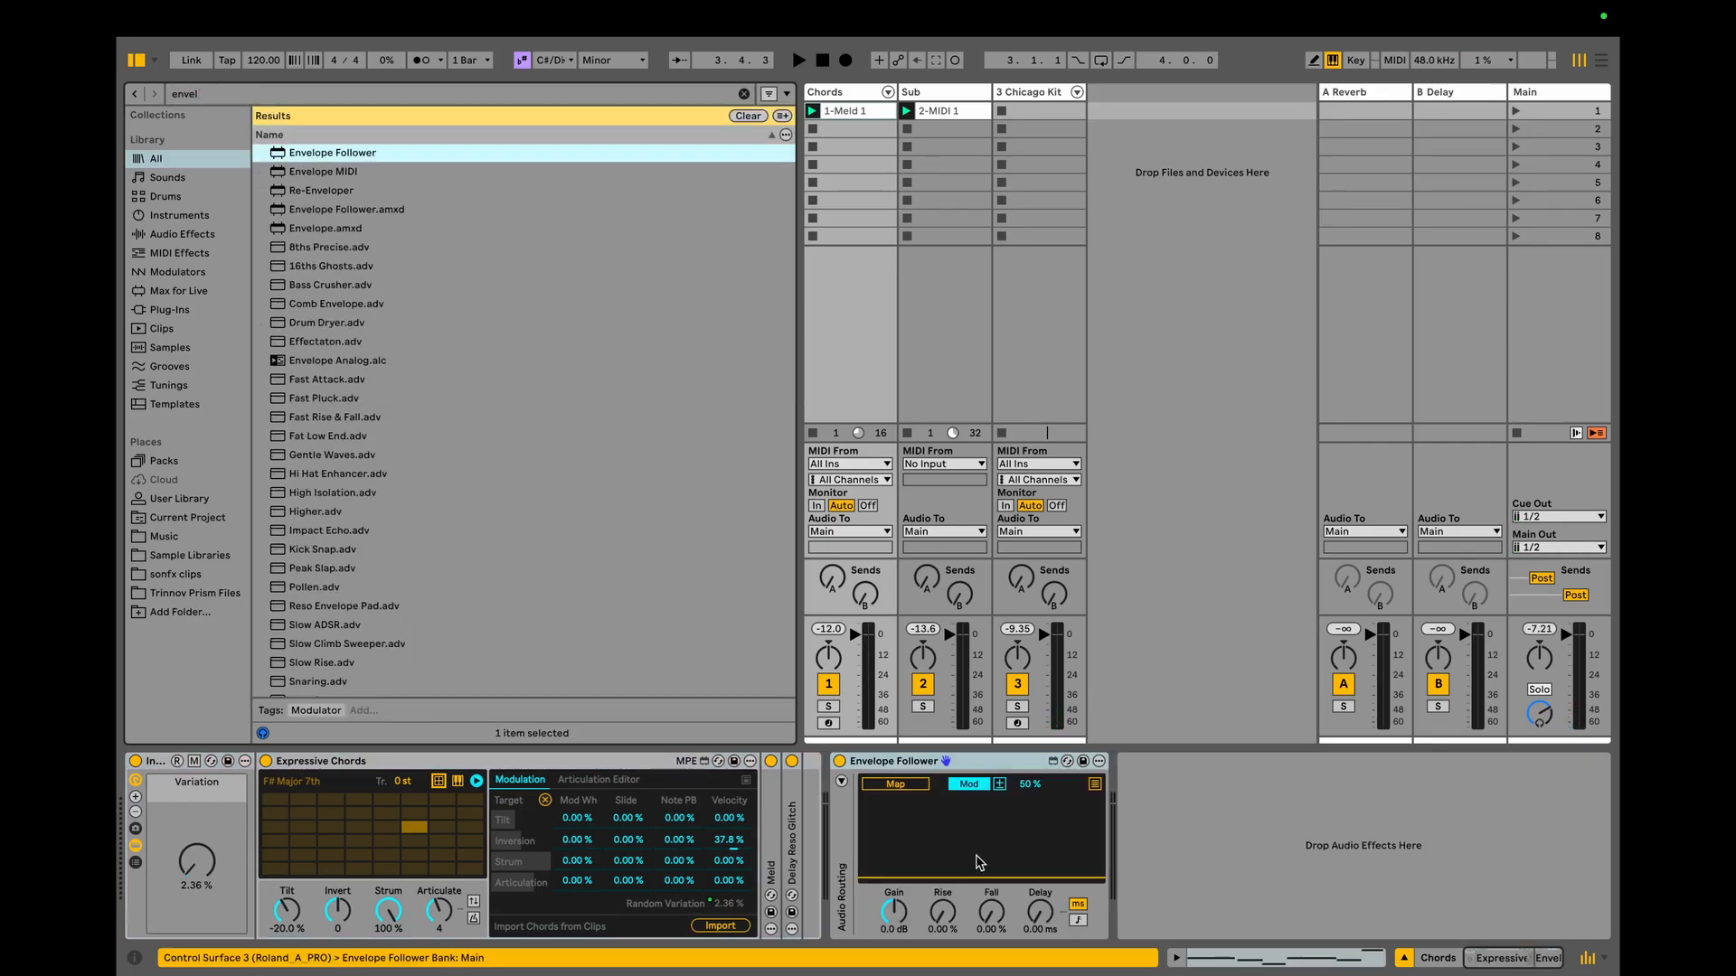
Enable Envelope Follower's sidechain with 3-Chicago Kit as its audio source, and unfold the Meld device.
{"action": "left_click", "coordinate": [843, 781]}
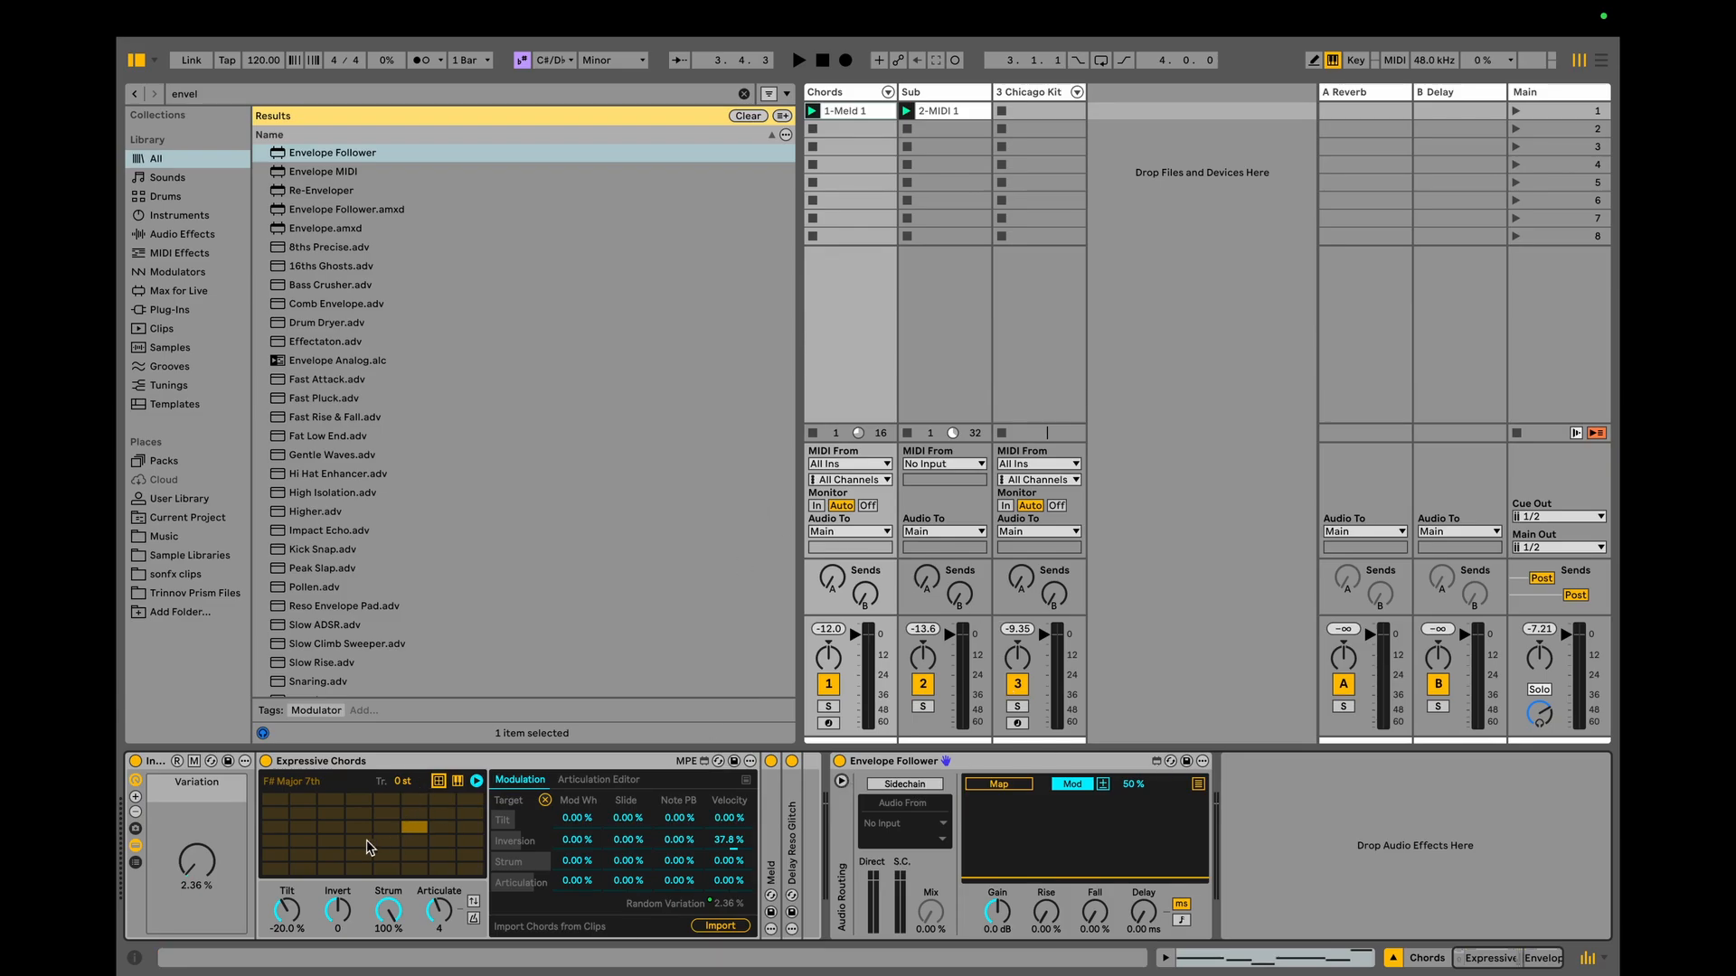
{"action": "double_click", "coordinate": [778, 854]}
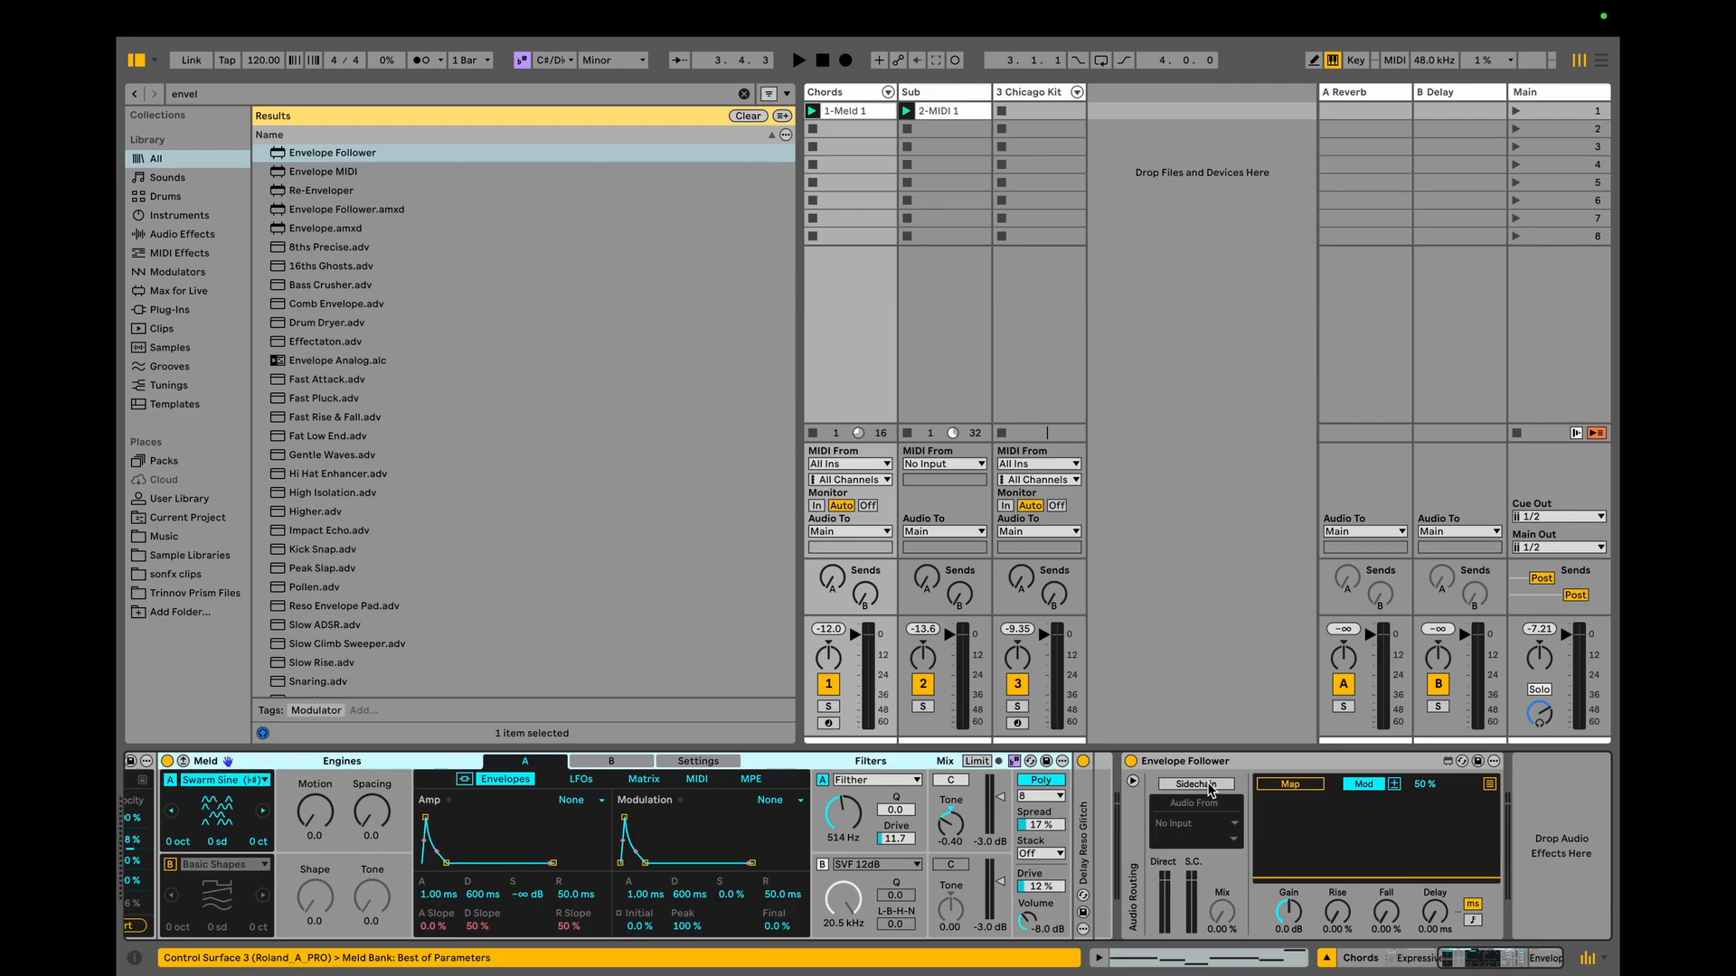
{"action": "left_click", "coordinate": [1195, 784]}
{"action": "left_click", "coordinate": [1217, 823]}
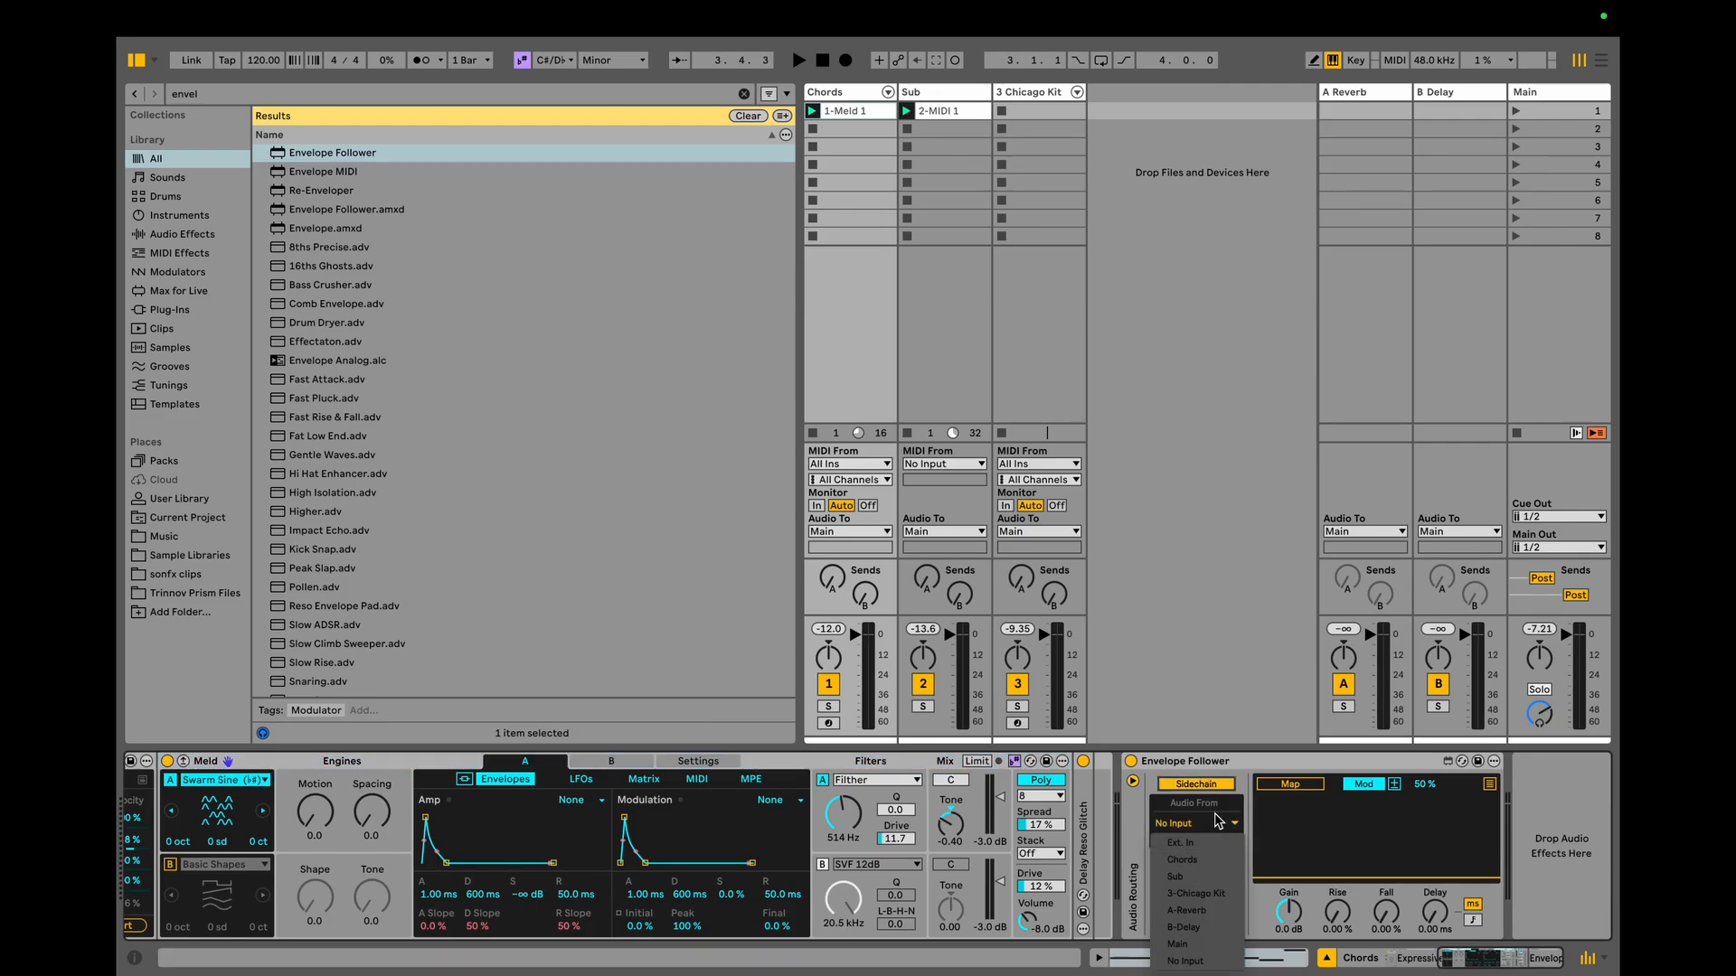
{"action": "left_click", "coordinate": [1218, 821]}
{"action": "left_click", "coordinate": [1220, 828]}
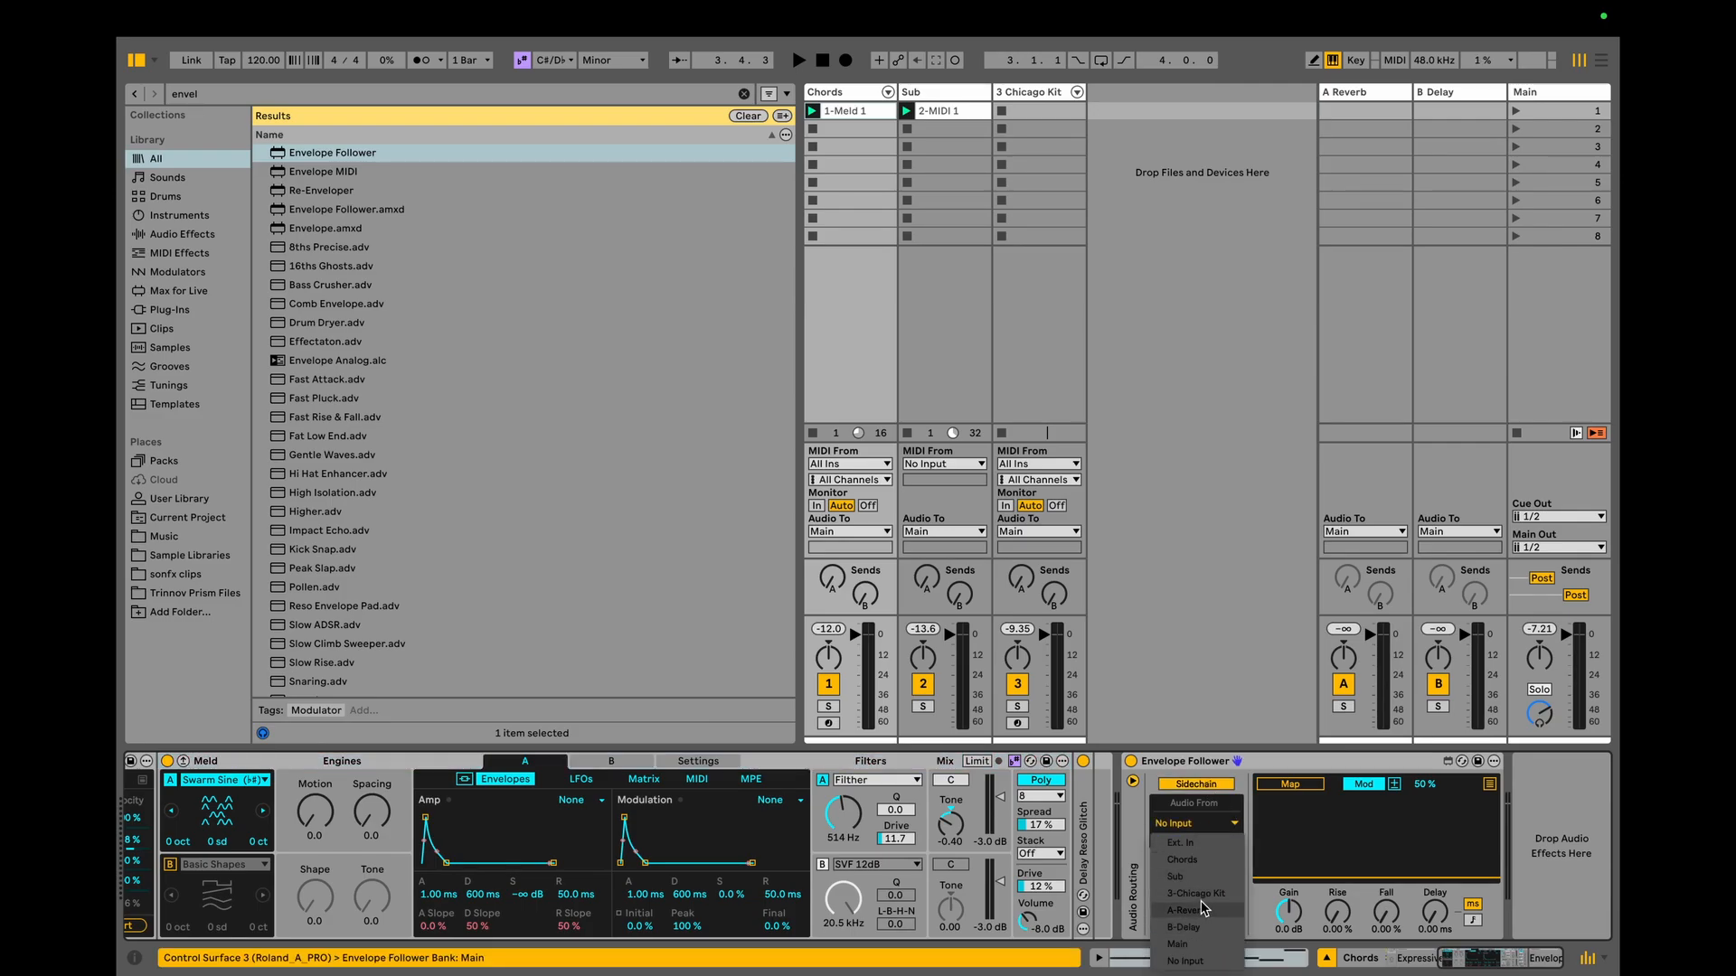
{"action": "left_click", "coordinate": [1184, 900]}
Map Envelope Follower to the tone filter of Meld's engine A and raise the follower's gain to 3.3 dB during playback.
{"action": "left_click", "coordinate": [1286, 785]}
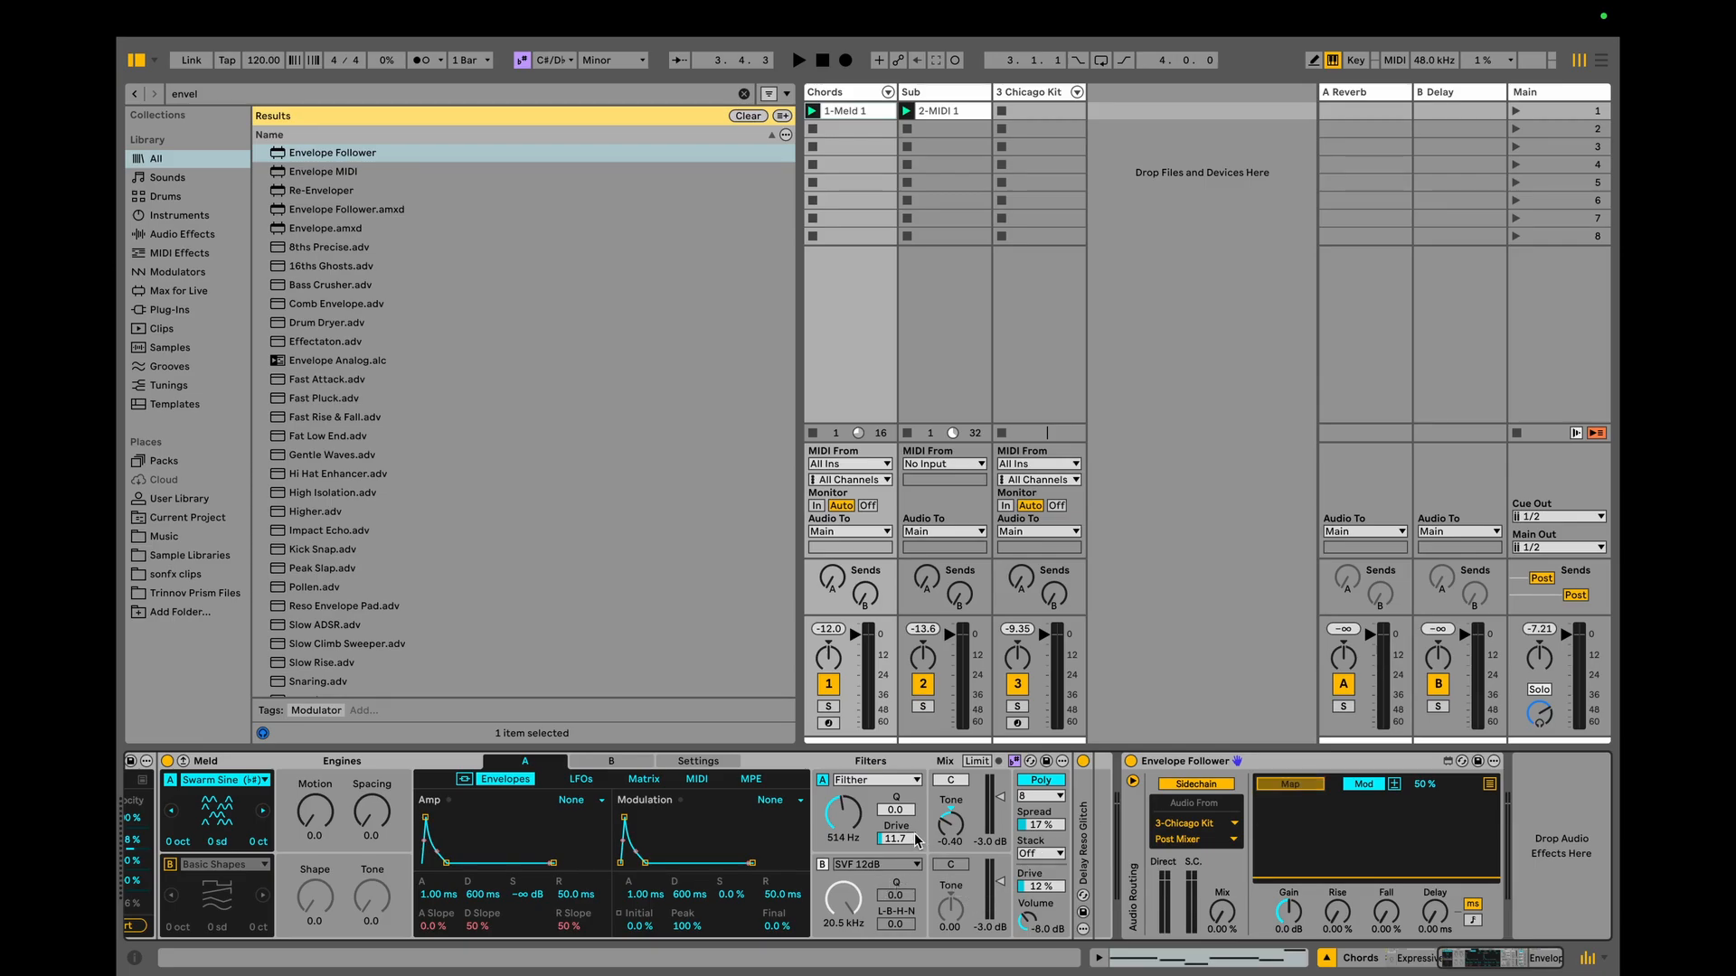
{"action": "left_click", "coordinate": [951, 823]}
{"action": "key", "text": "space"}
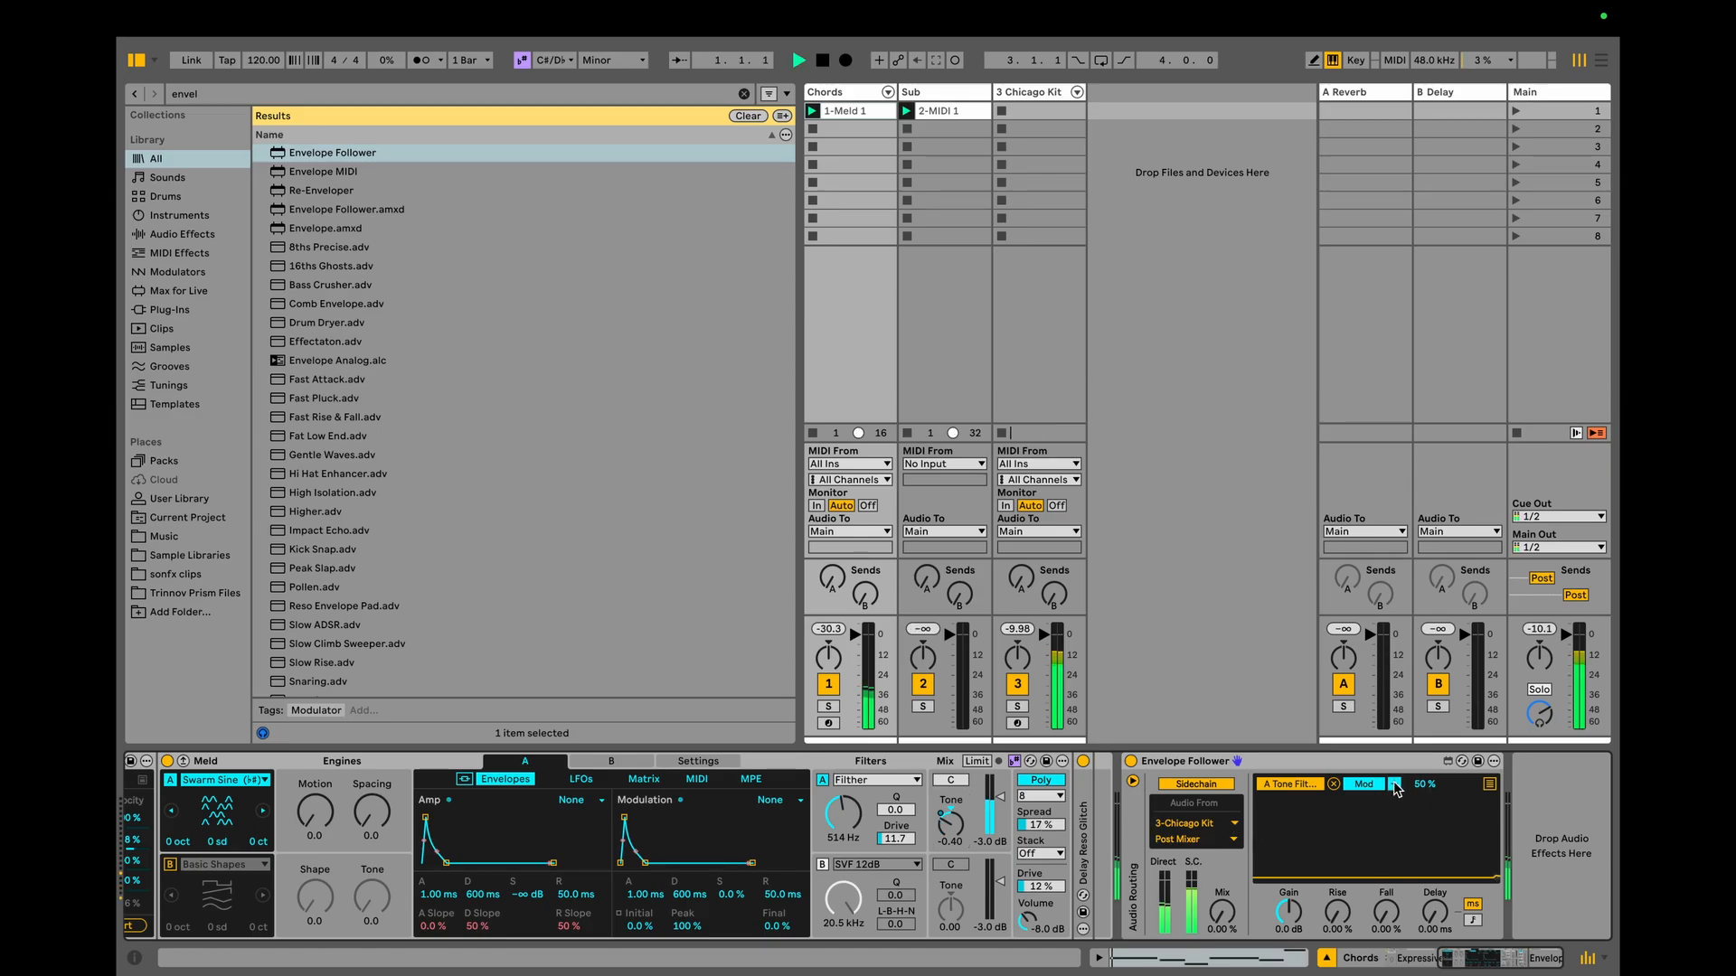
{"action": "mouse_move", "coordinate": [1291, 919]}
{"action": "left_mouse_down"}
{"action": "mouse_move", "coordinate": [1291, 883]}
{"action": "mouse_move", "coordinate": [1291, 900]}
{"action": "left_mouse_up"}
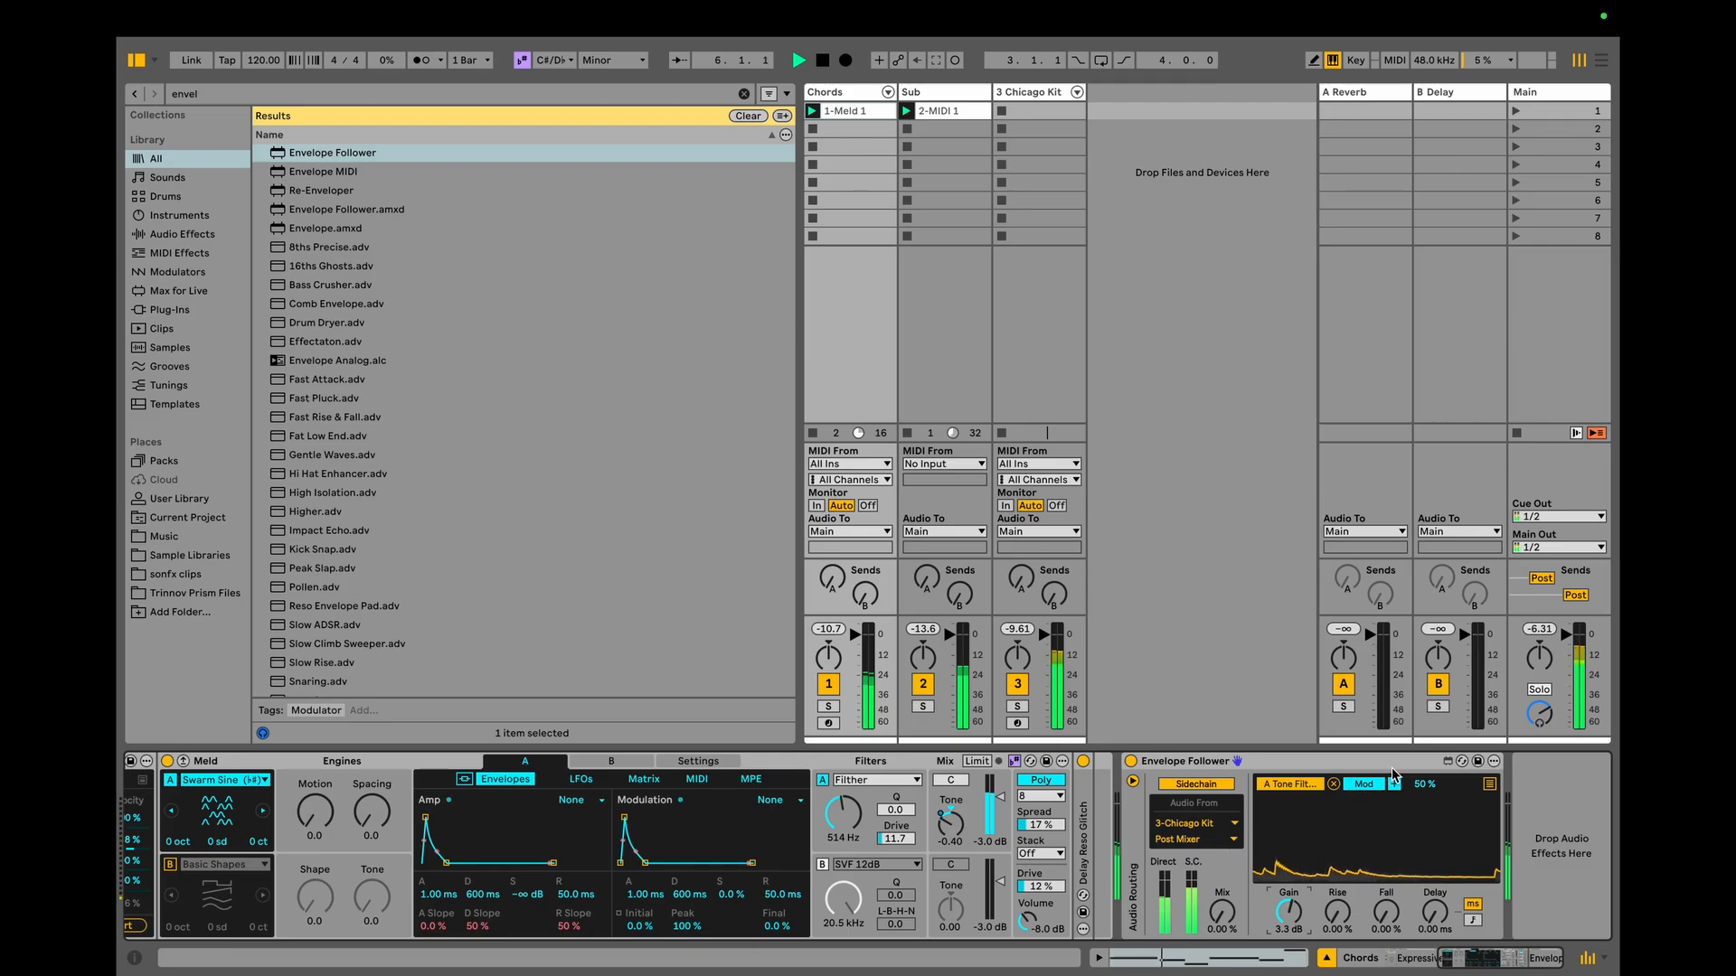
Add a second Envelope Follower mapping to the amp envelope decay of Meld's engine A.
{"action": "left_click", "coordinate": [1489, 783]}
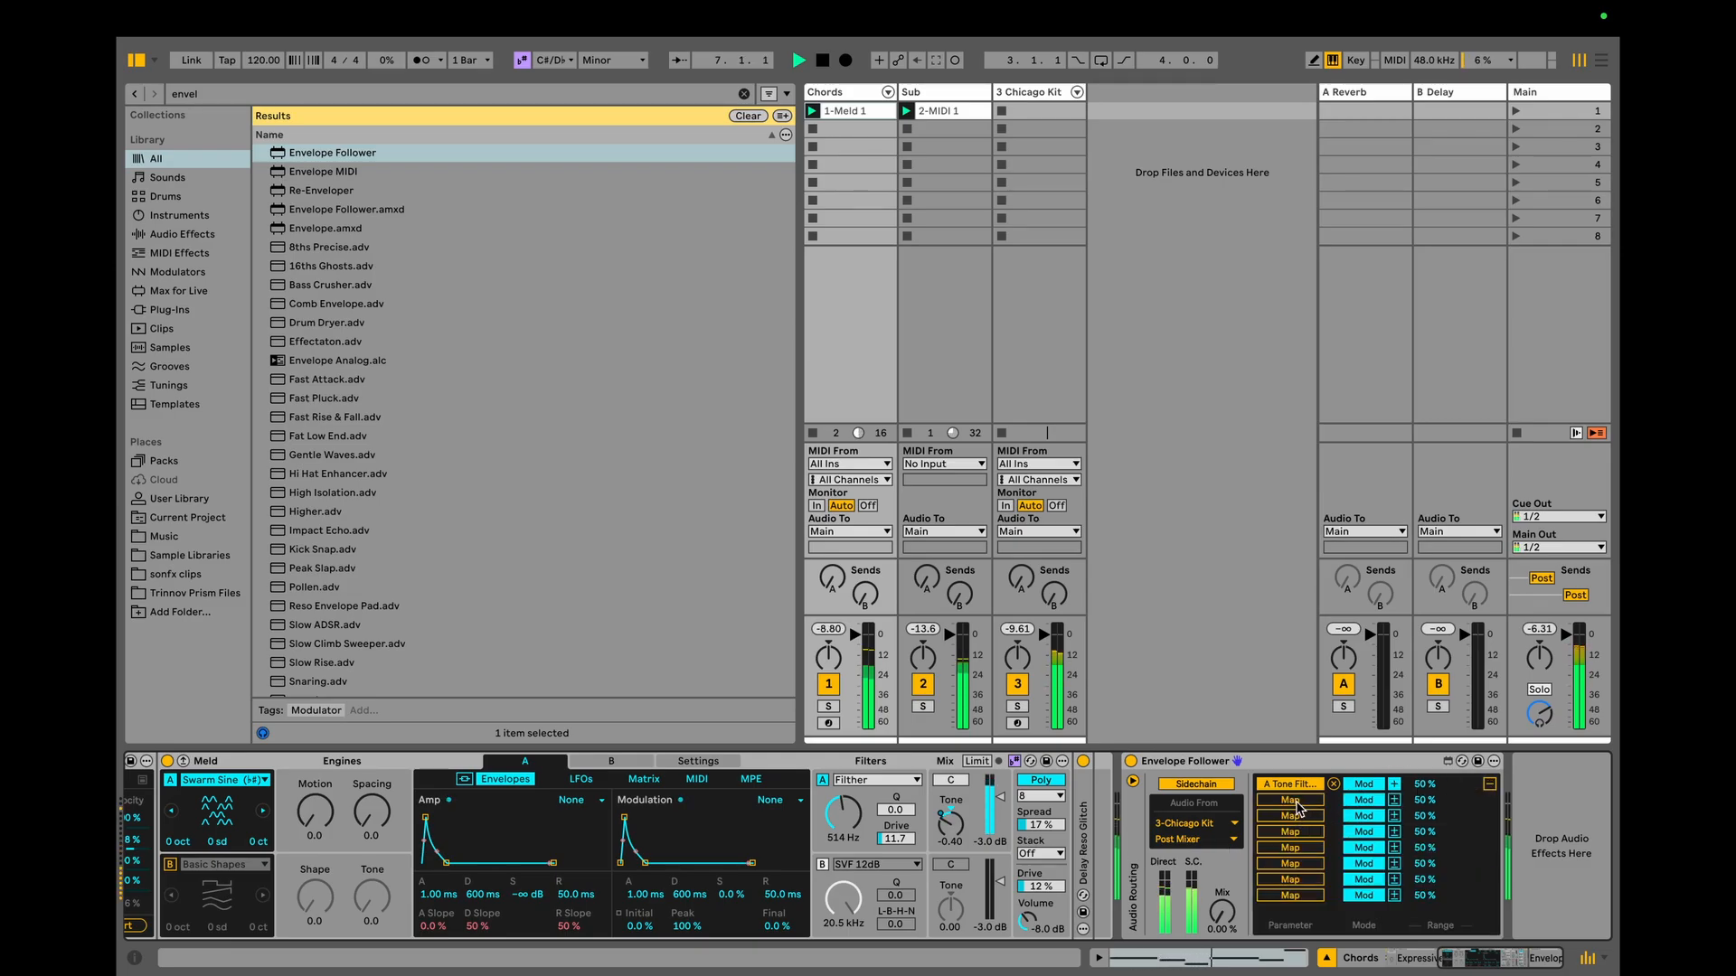
{"action": "scroll", "coordinate": [951, 920], "scroll_direction": "left", "scroll_amount": 5}
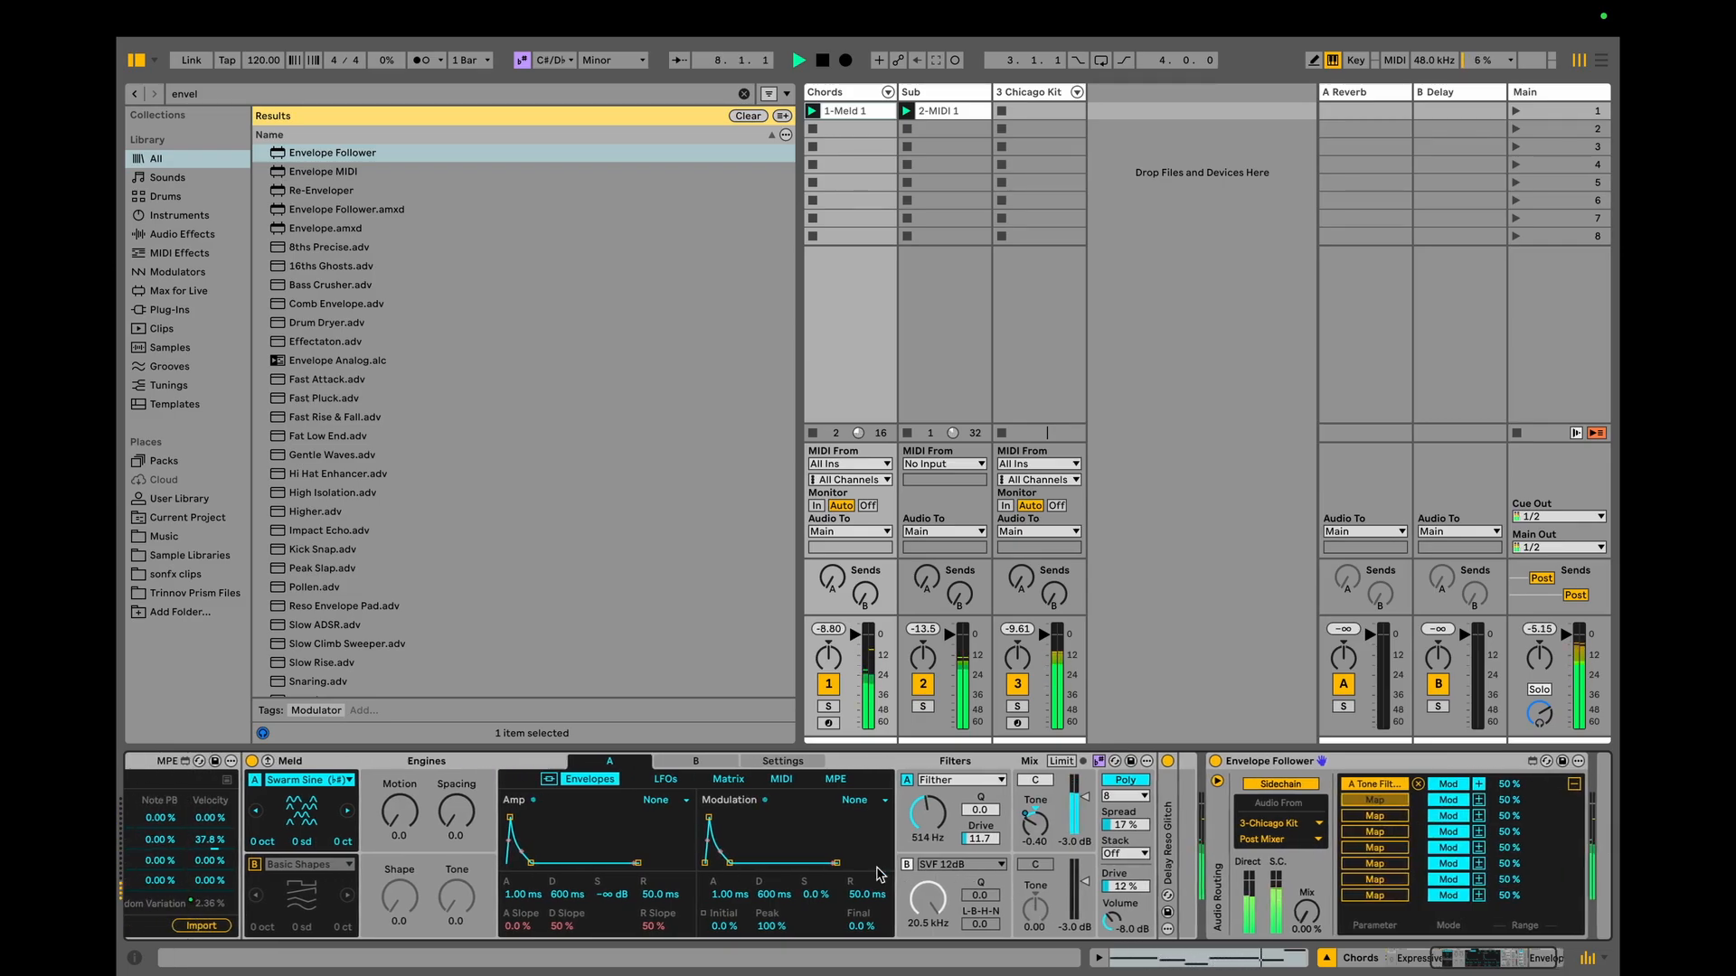
{"action": "scroll", "coordinate": [685, 897], "scroll_direction": "right", "scroll_amount": 5}
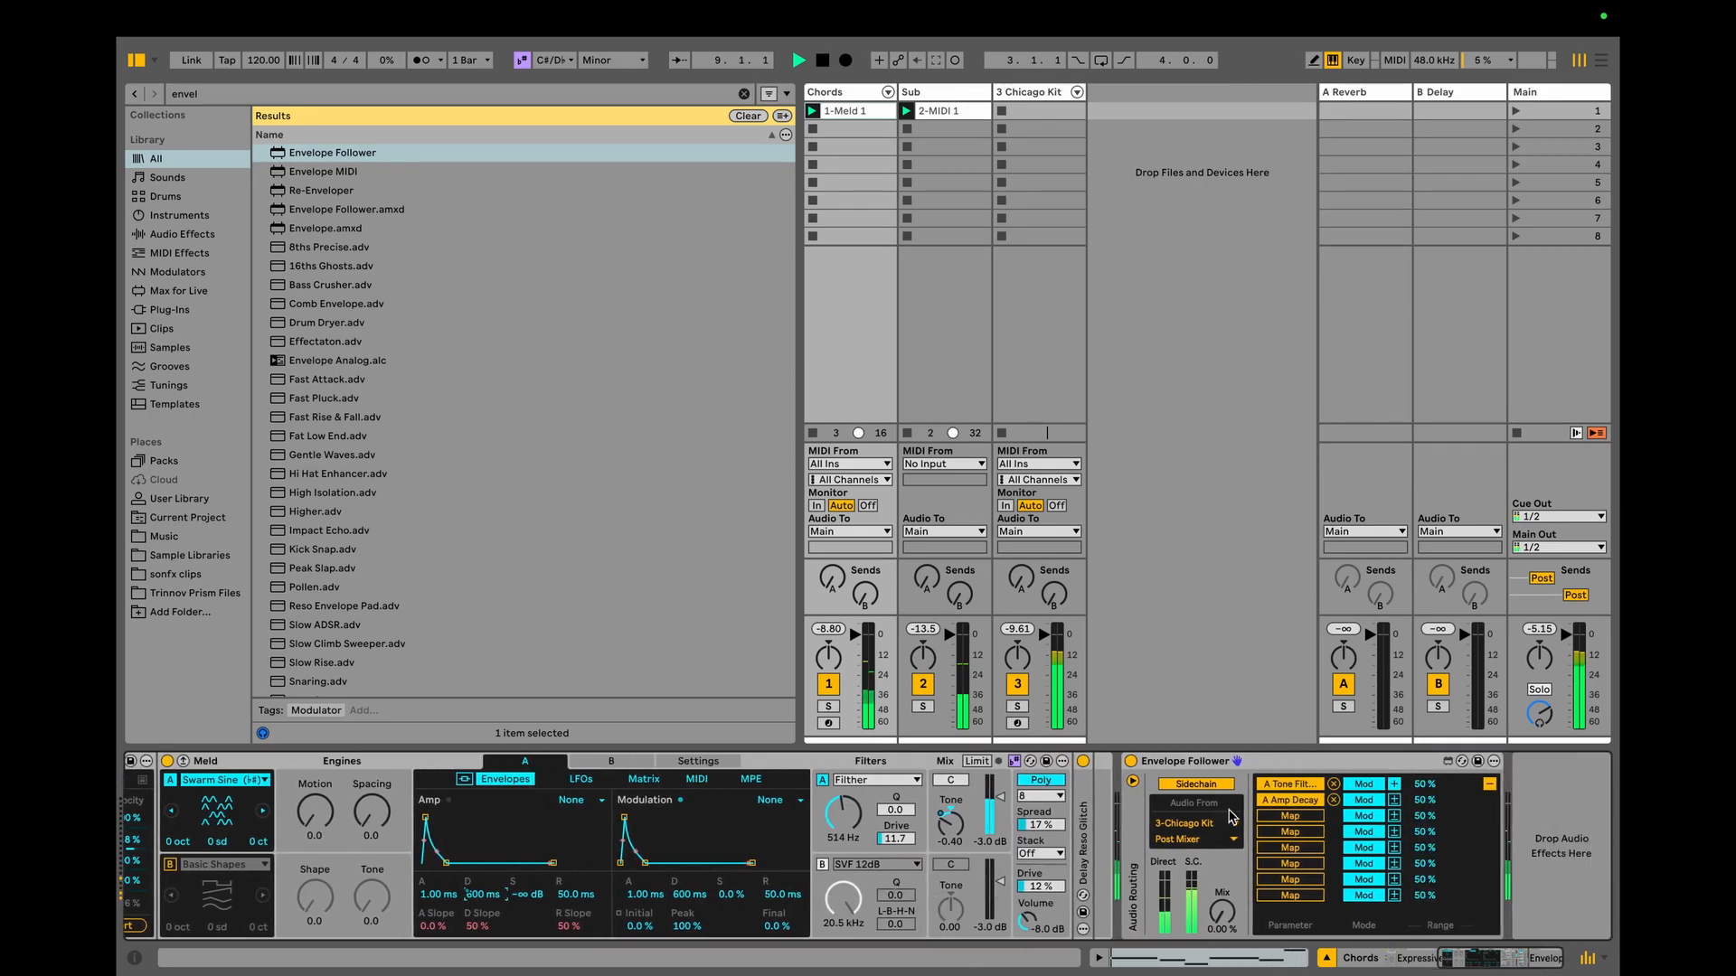
{"action": "left_click", "coordinate": [1489, 783]}
Set Envelope Follower's gain to -2.9 dB and the tone filter modulation range to -50%, then stop playback.
{"action": "left_click_drag", "start_coordinate": [1293, 921], "coordinate": [1293, 942]}
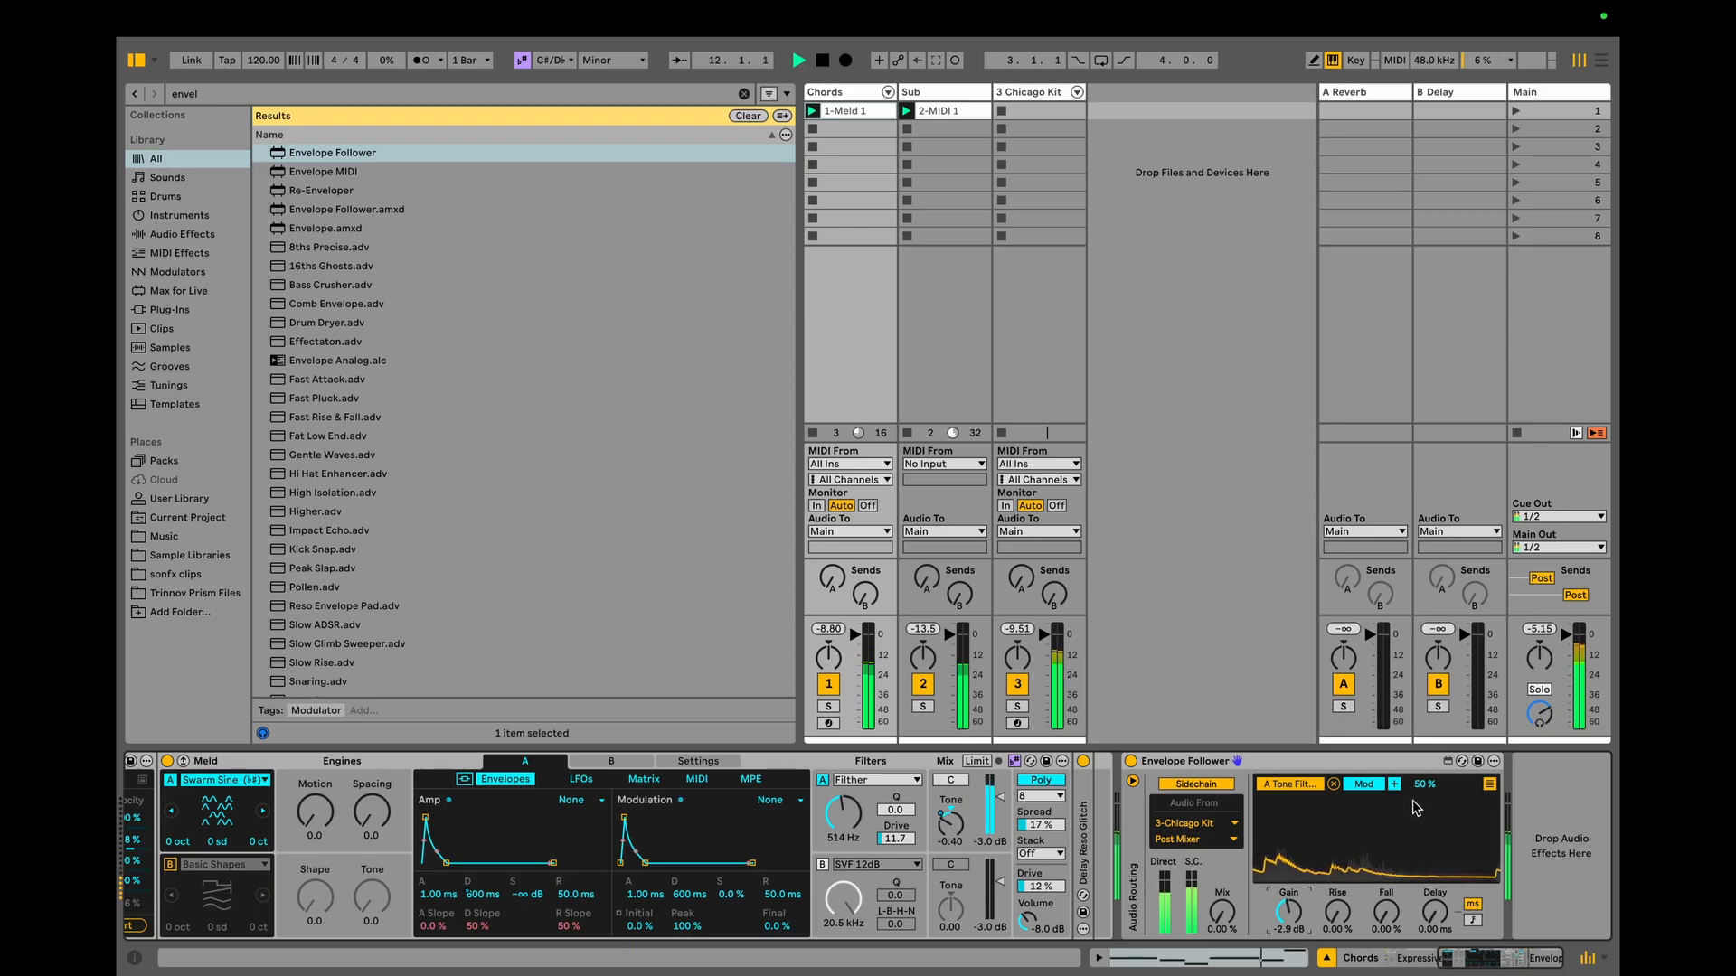
{"action": "left_click_drag", "start_coordinate": [1422, 784], "coordinate": [1422, 914]}
{"action": "left_click_drag", "start_coordinate": [1422, 783], "coordinate": [1422, 775]}
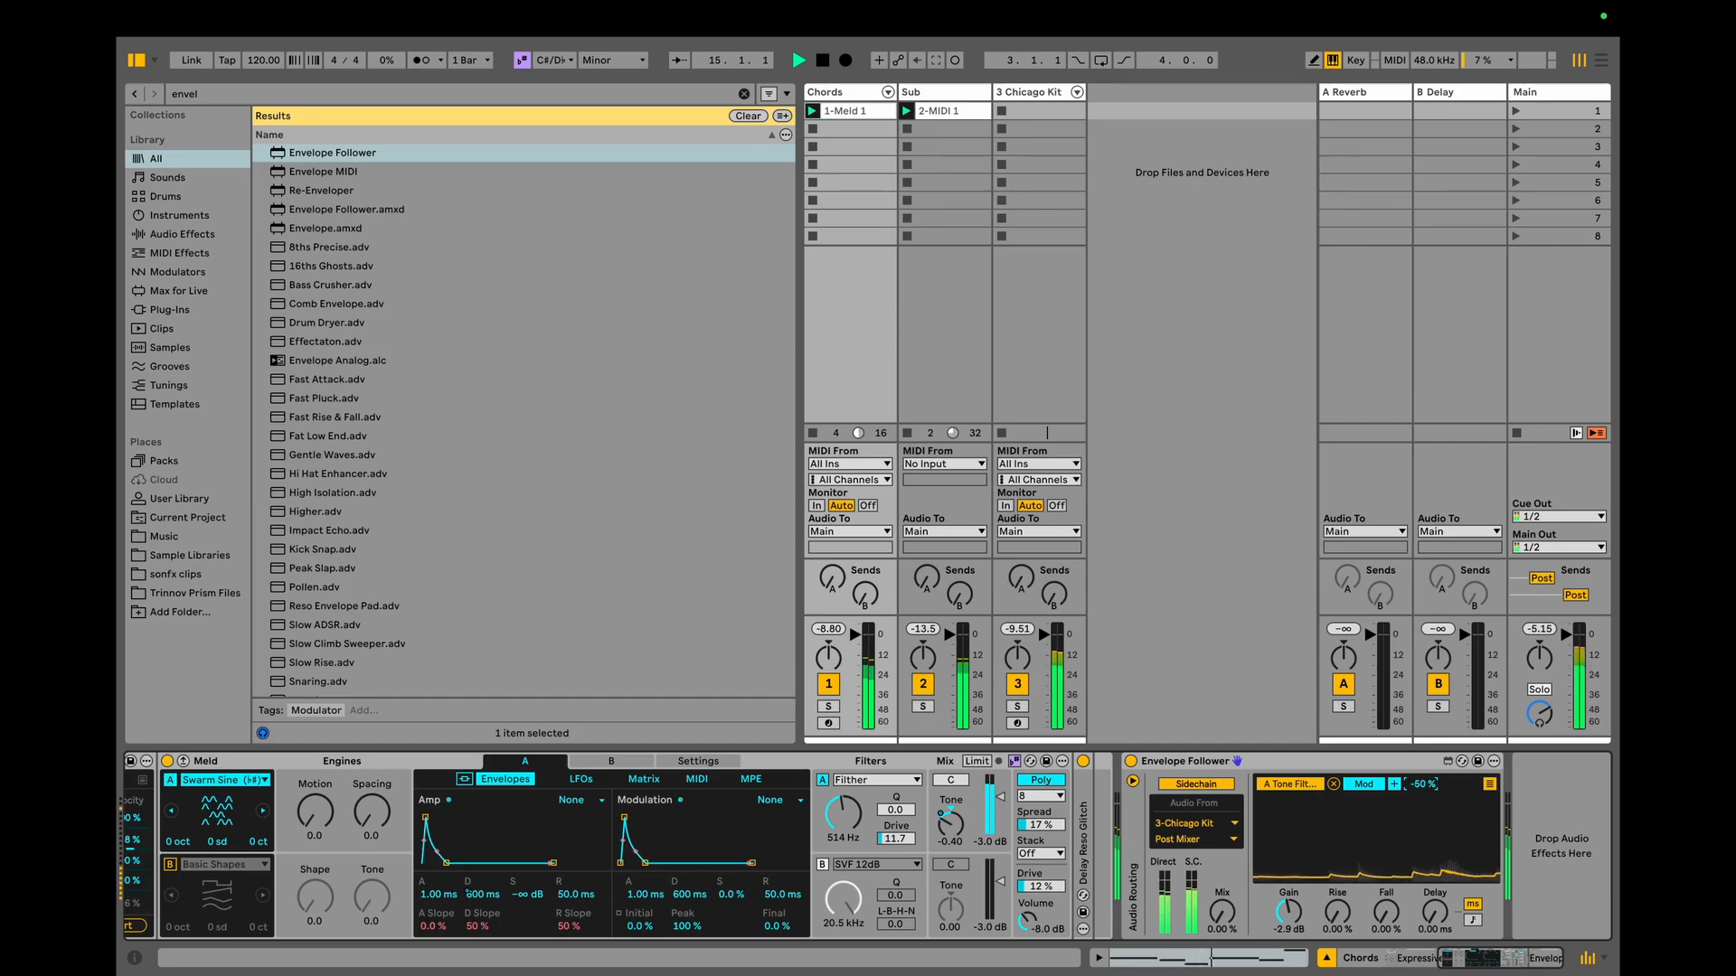
{"action": "scroll", "coordinate": [1365, 813], "scroll_direction": "left", "scroll_amount": 5}
{"action": "scroll", "coordinate": [1368, 813], "scroll_direction": "right", "scroll_amount": 5}
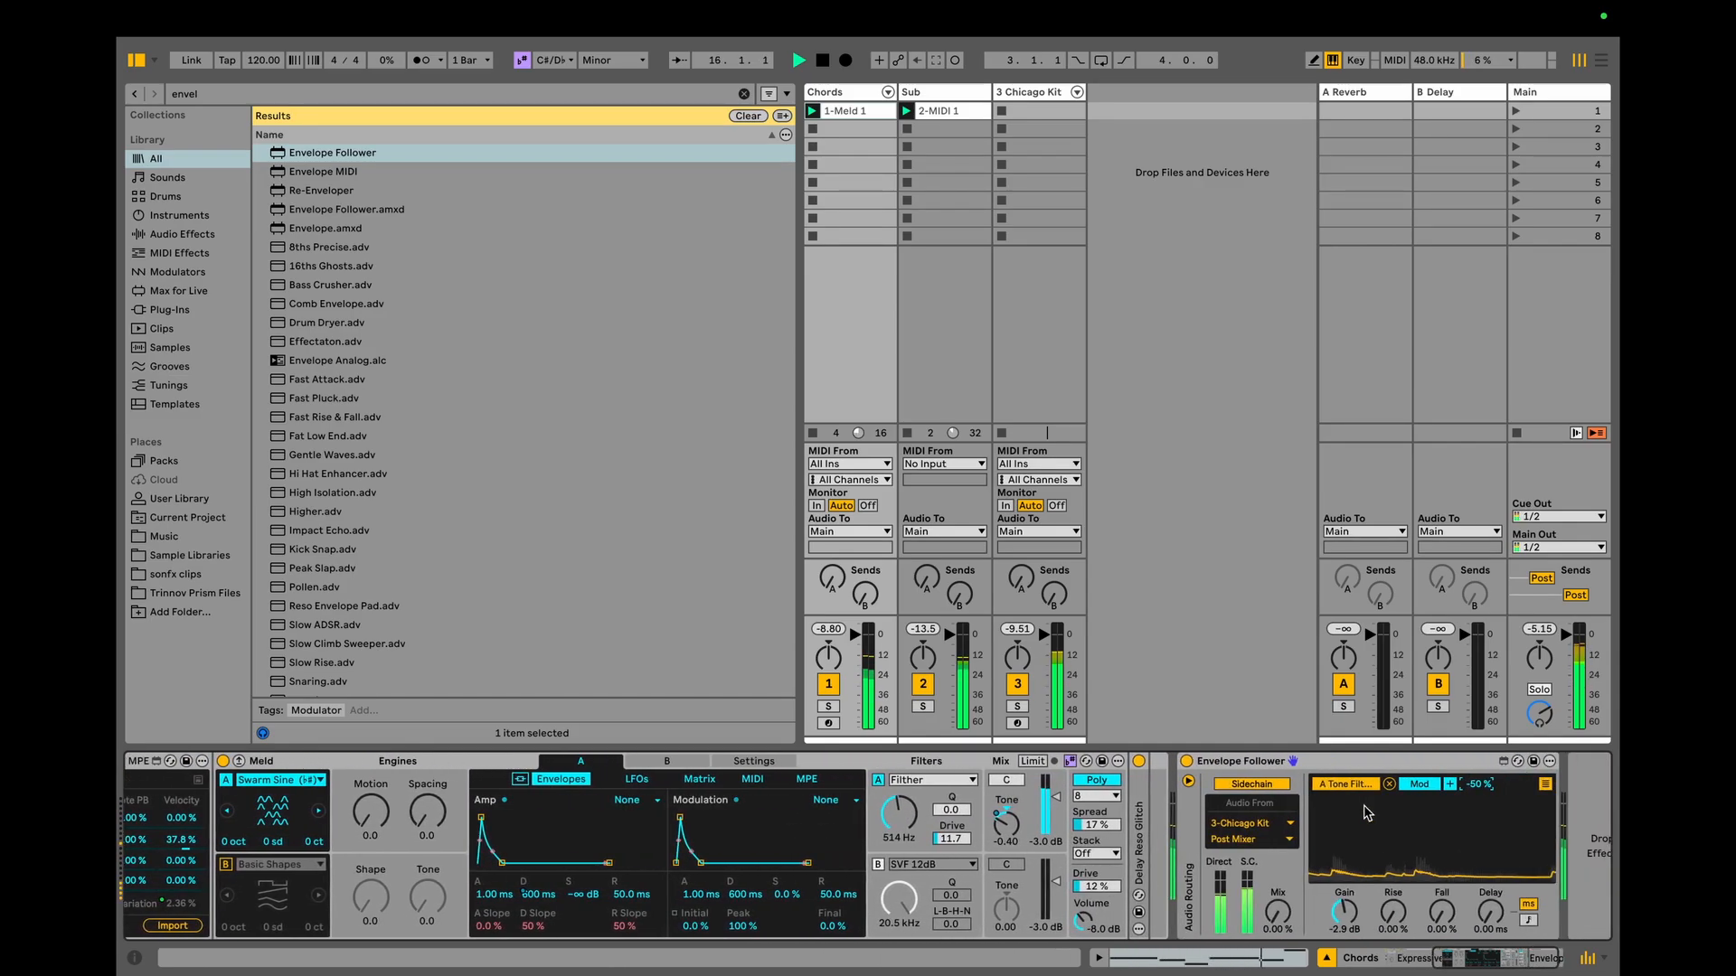
{"action": "key", "text": "space"}
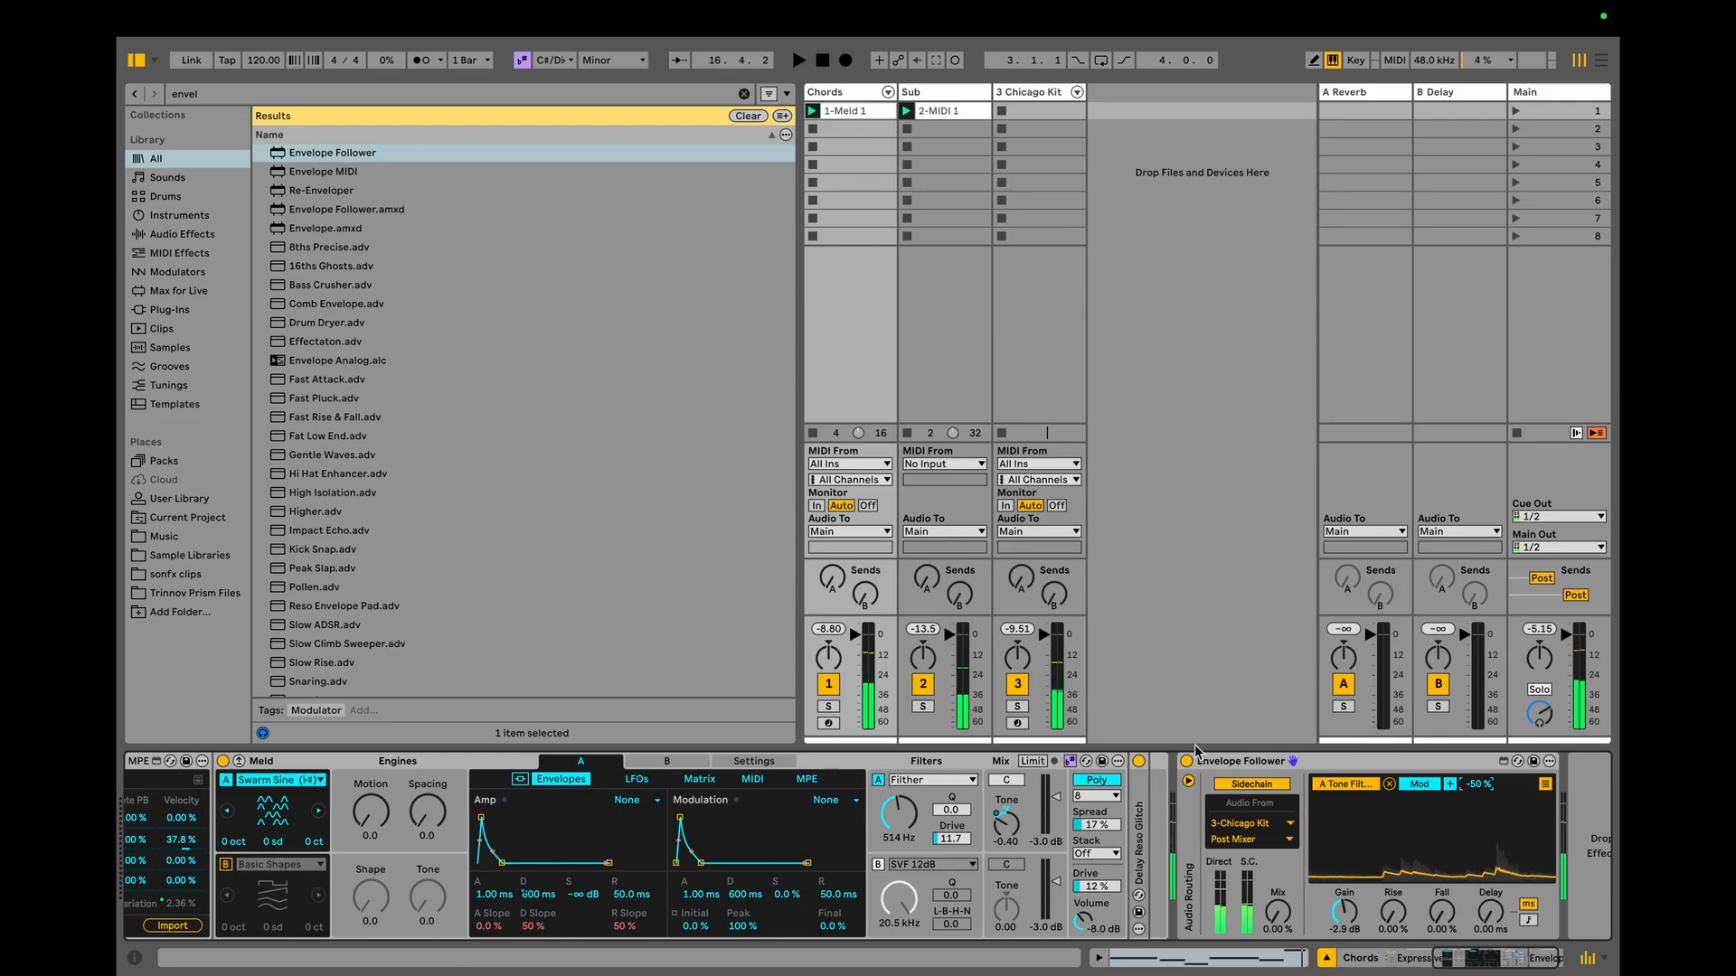
Add Roar after Hybrid Reverb on the Chicago Kit track and lower the reverb's dry/wet to 26%.
{"action": "left_click", "coordinate": [1050, 91]}
{"action": "key", "text": "ctrl+f"}
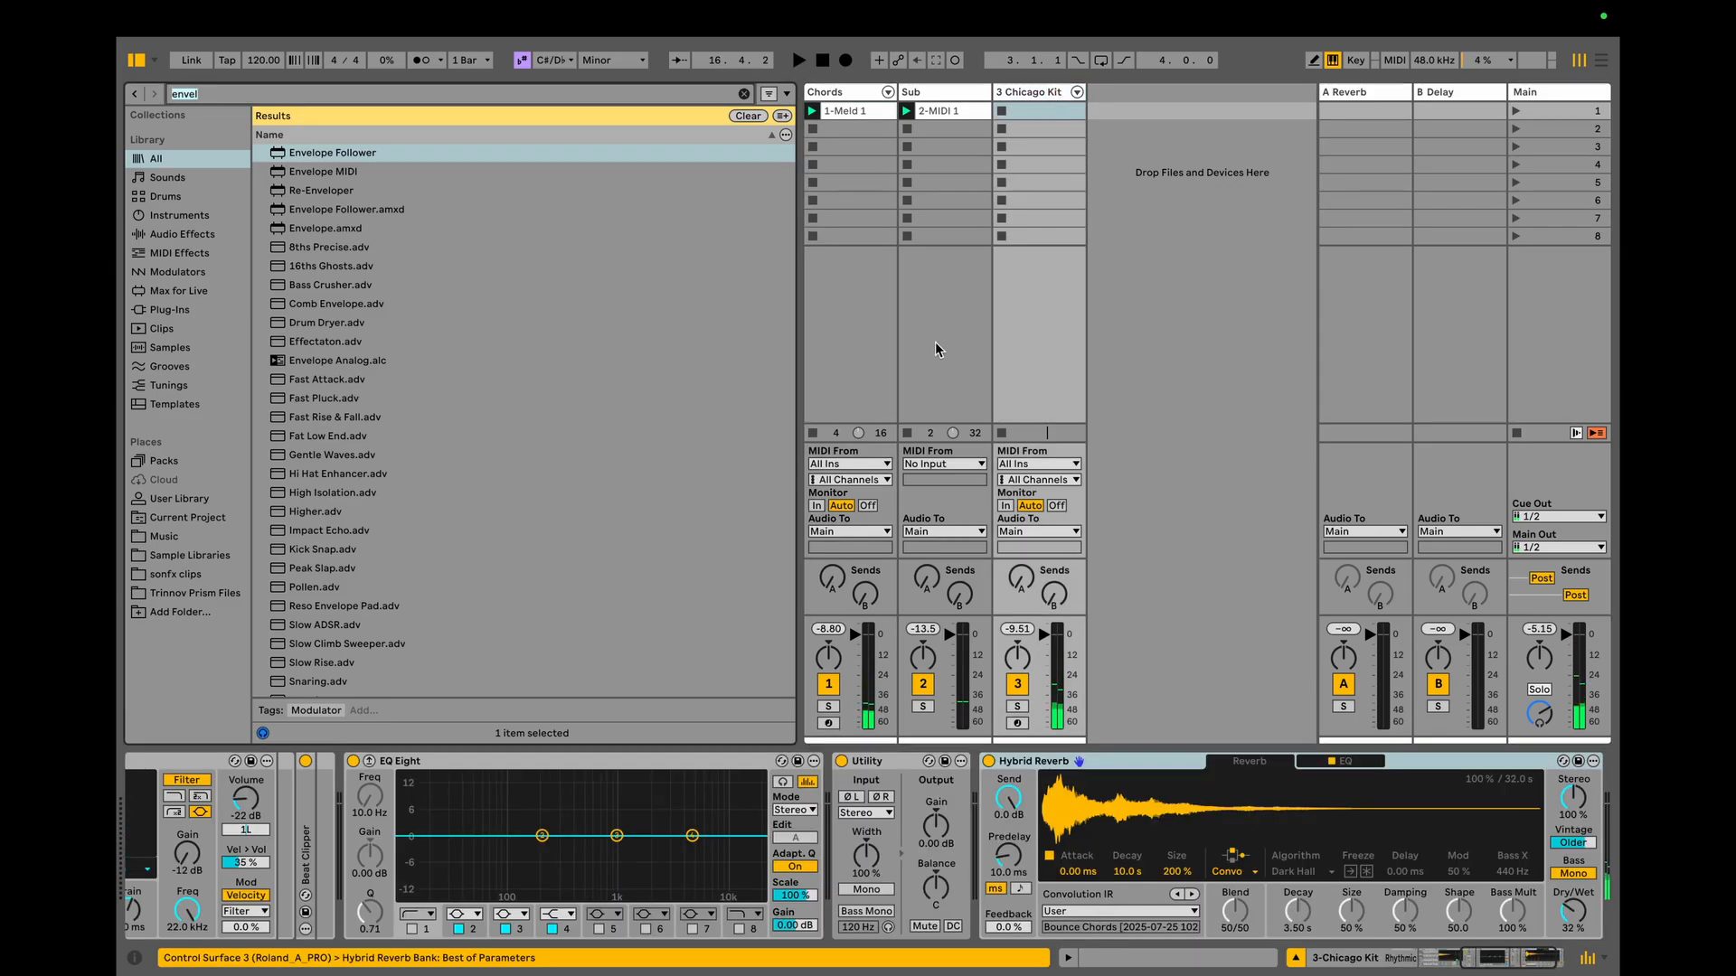
{"action": "type", "text": "roar"}
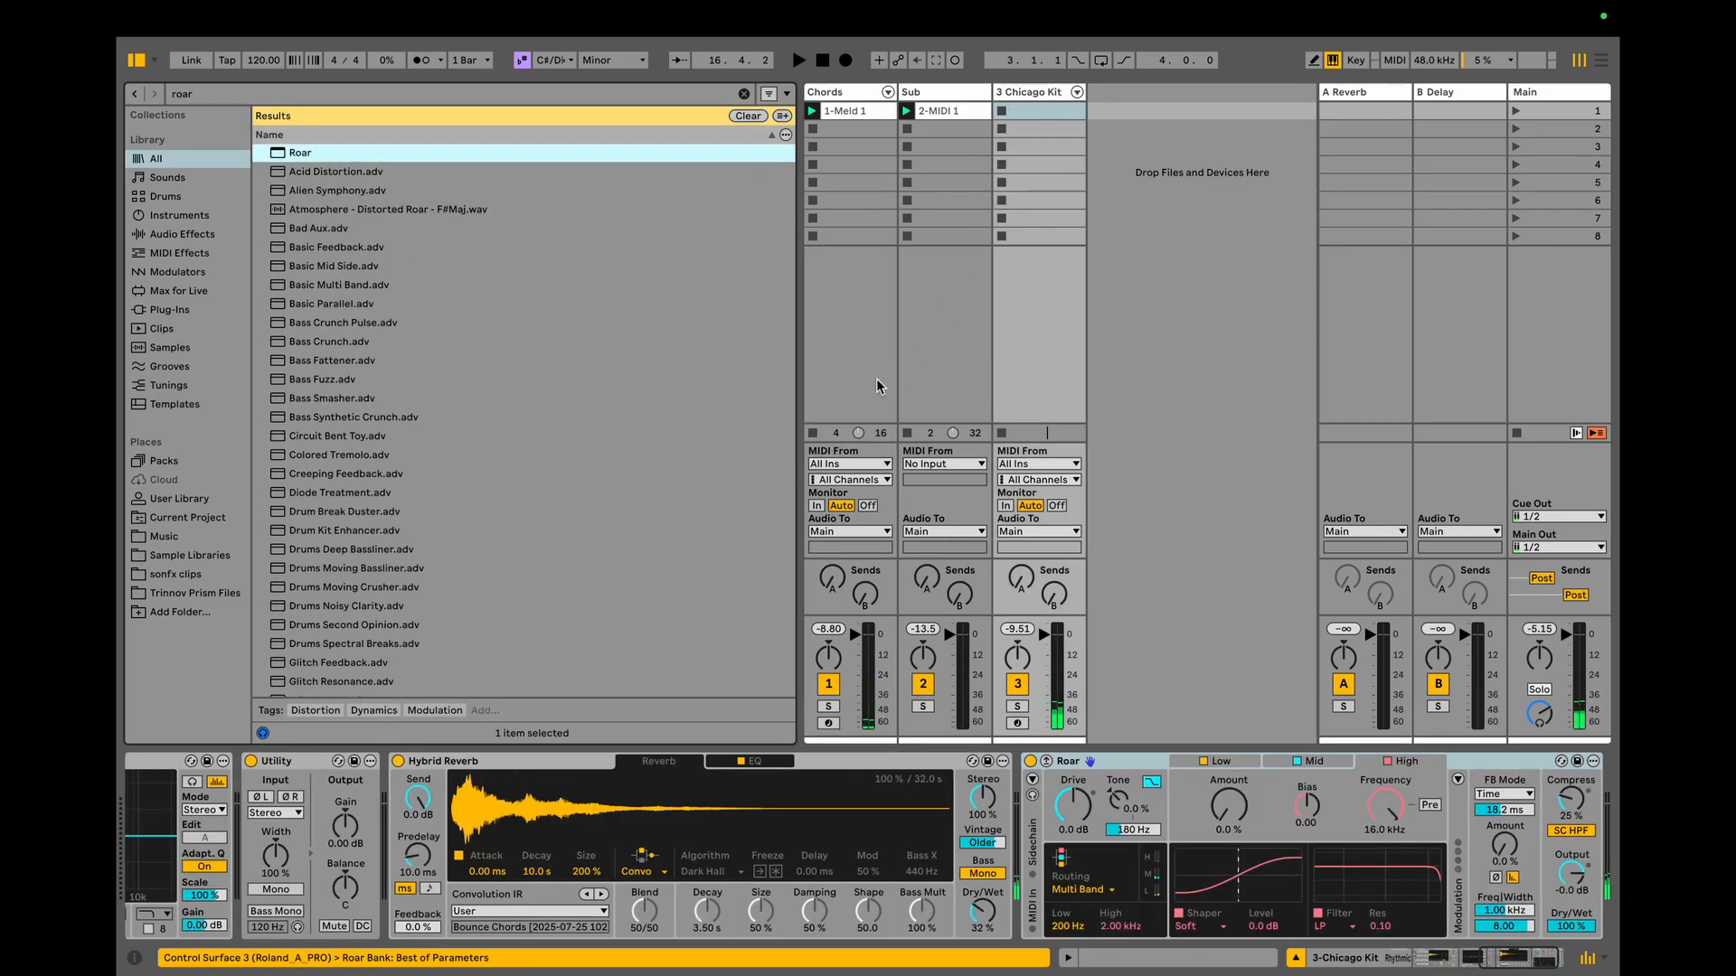
{"action": "left_click", "coordinate": [983, 920]}
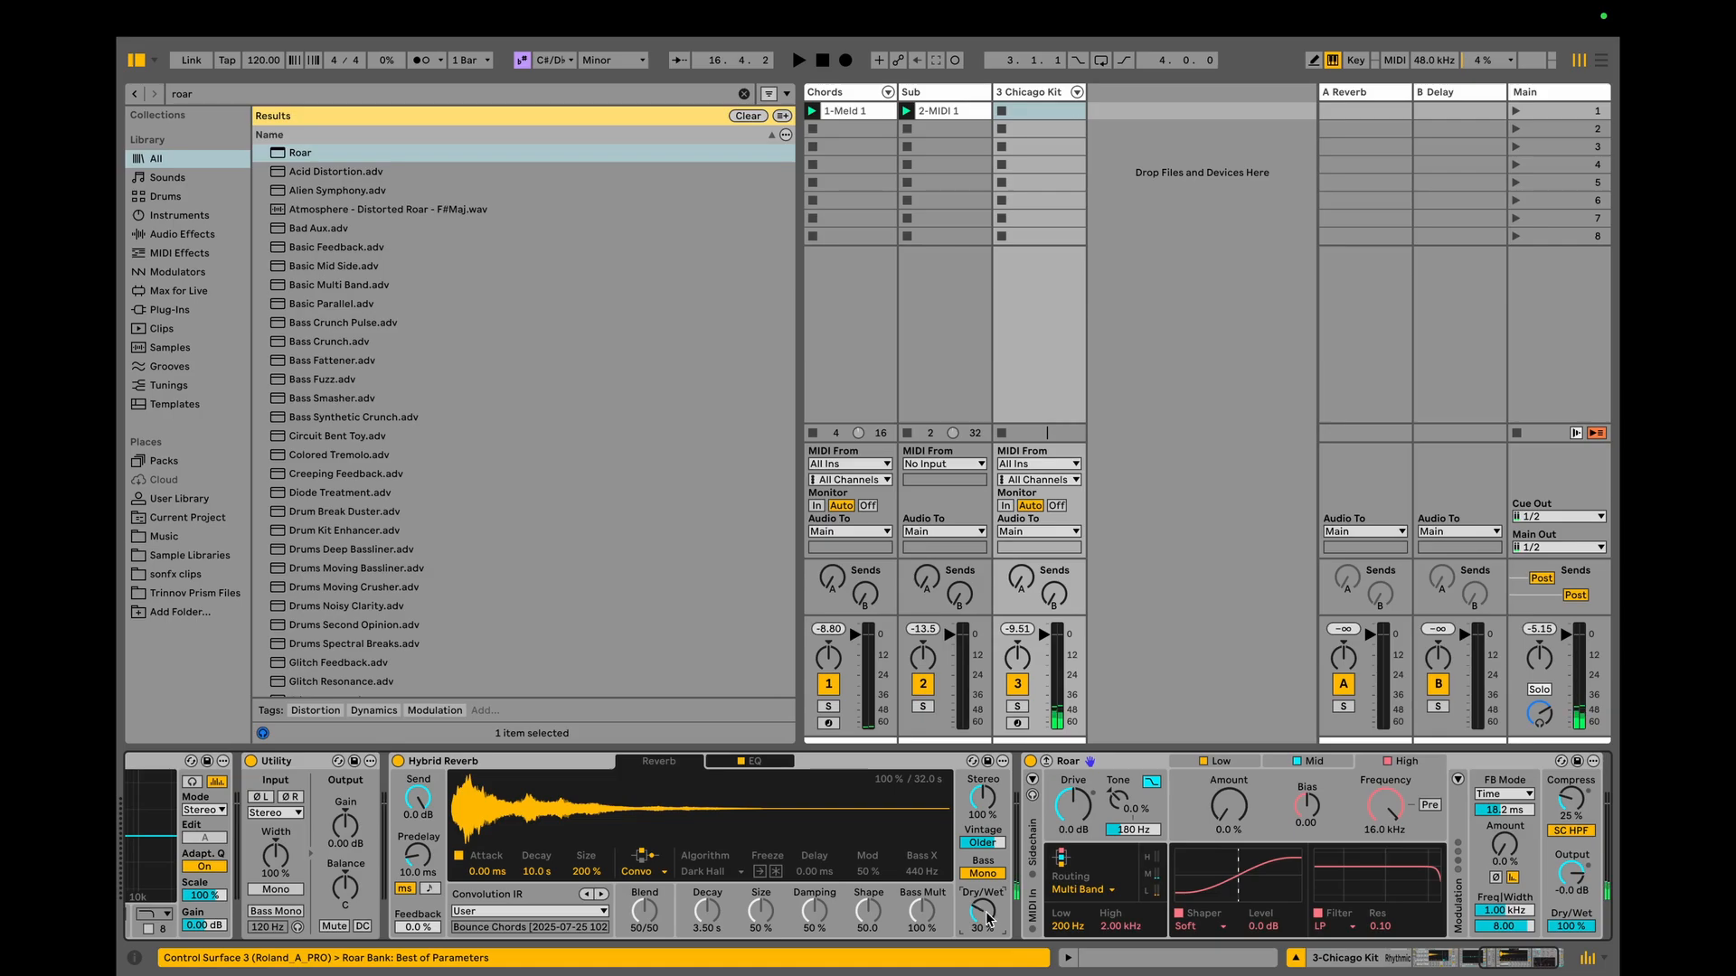
{"action": "left_click_drag", "start_coordinate": [985, 913], "coordinate": [986, 916]}
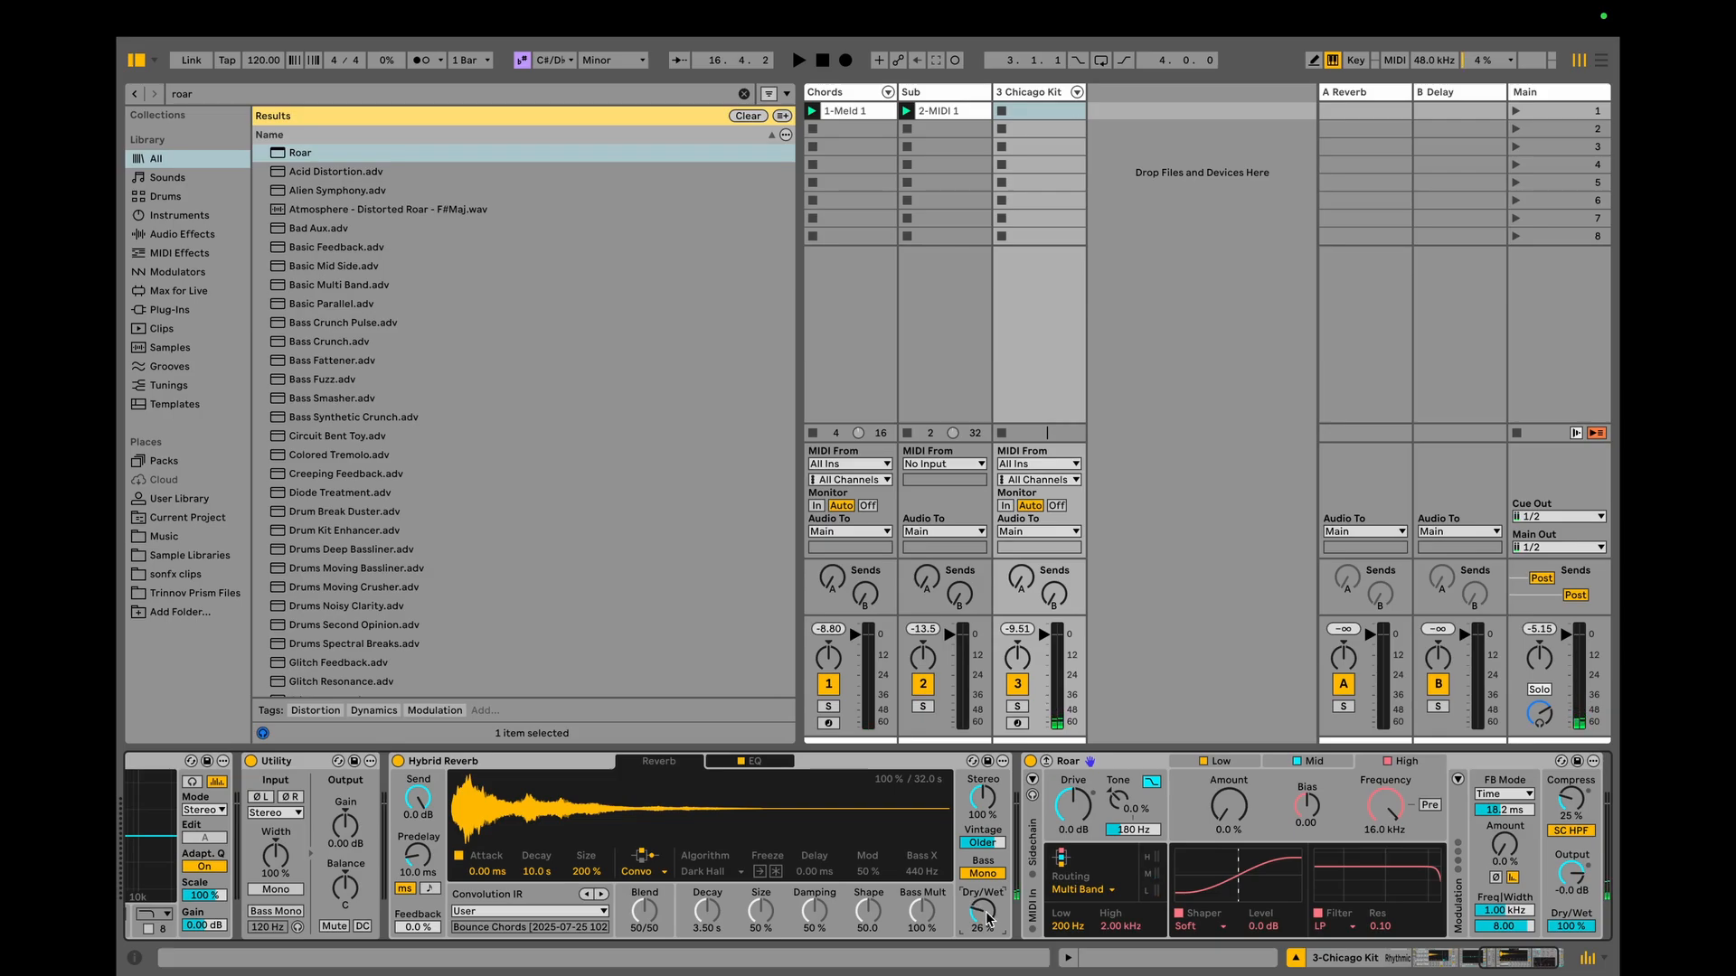
{"action": "scroll", "coordinate": [843, 809], "scroll_direction": "left", "scroll_amount": 10}
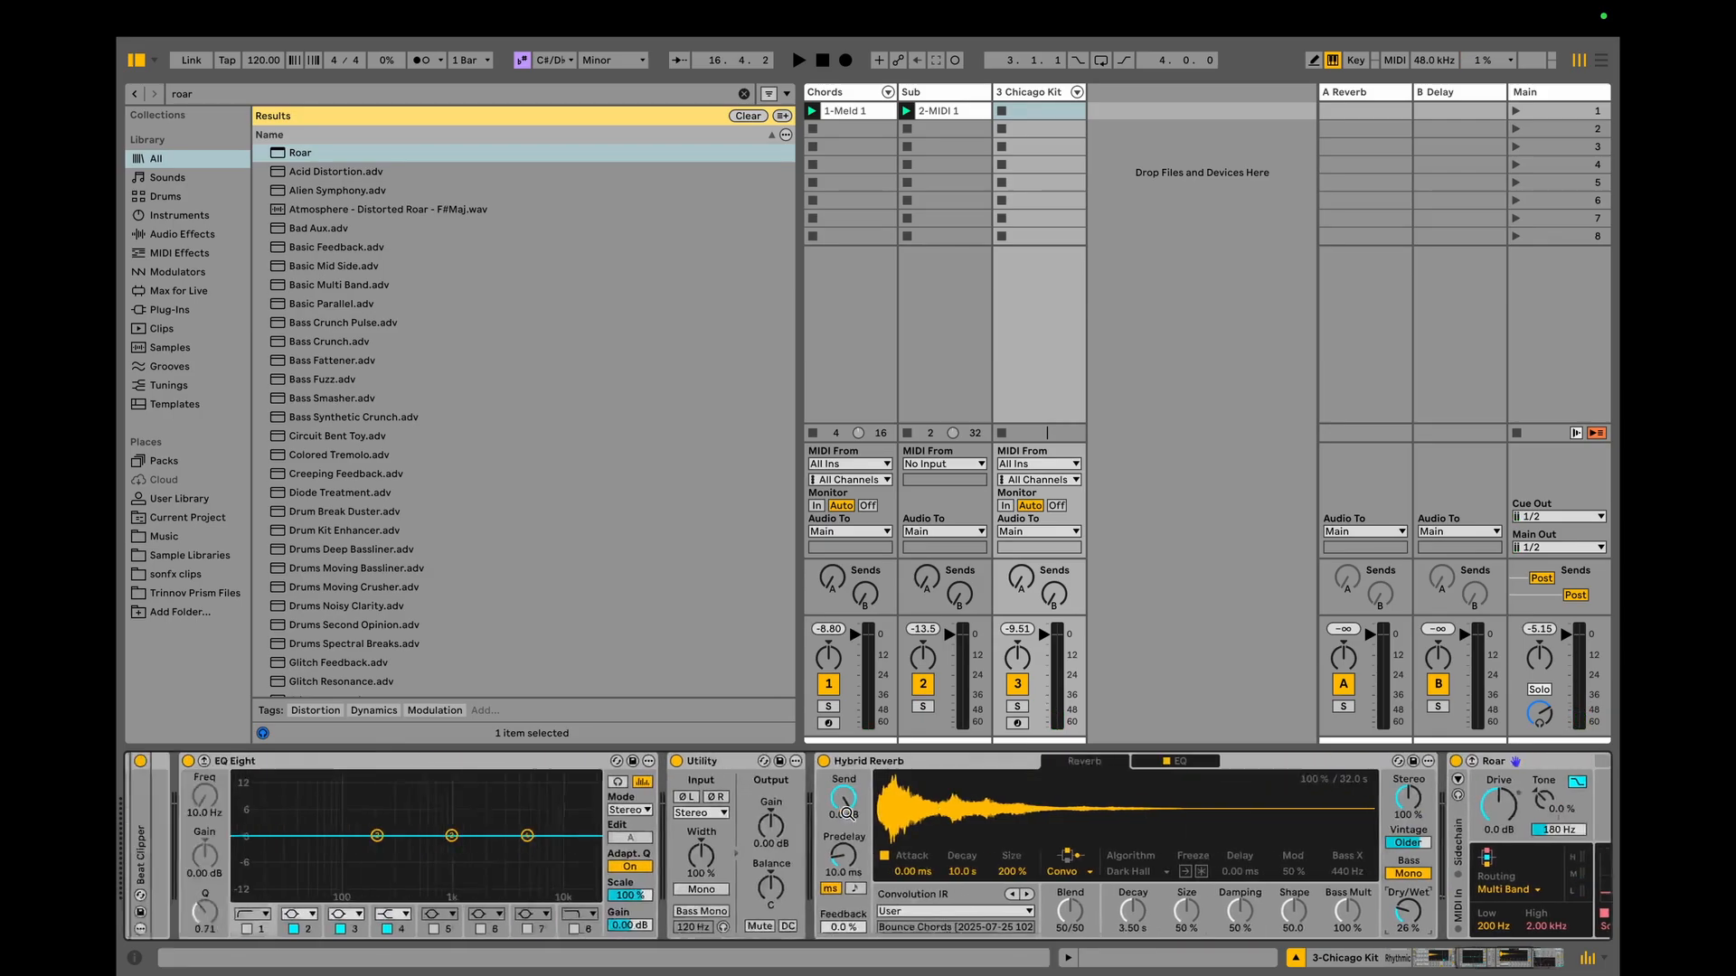
{"action": "scroll", "coordinate": [697, 841], "scroll_direction": "right", "scroll_amount": 12}
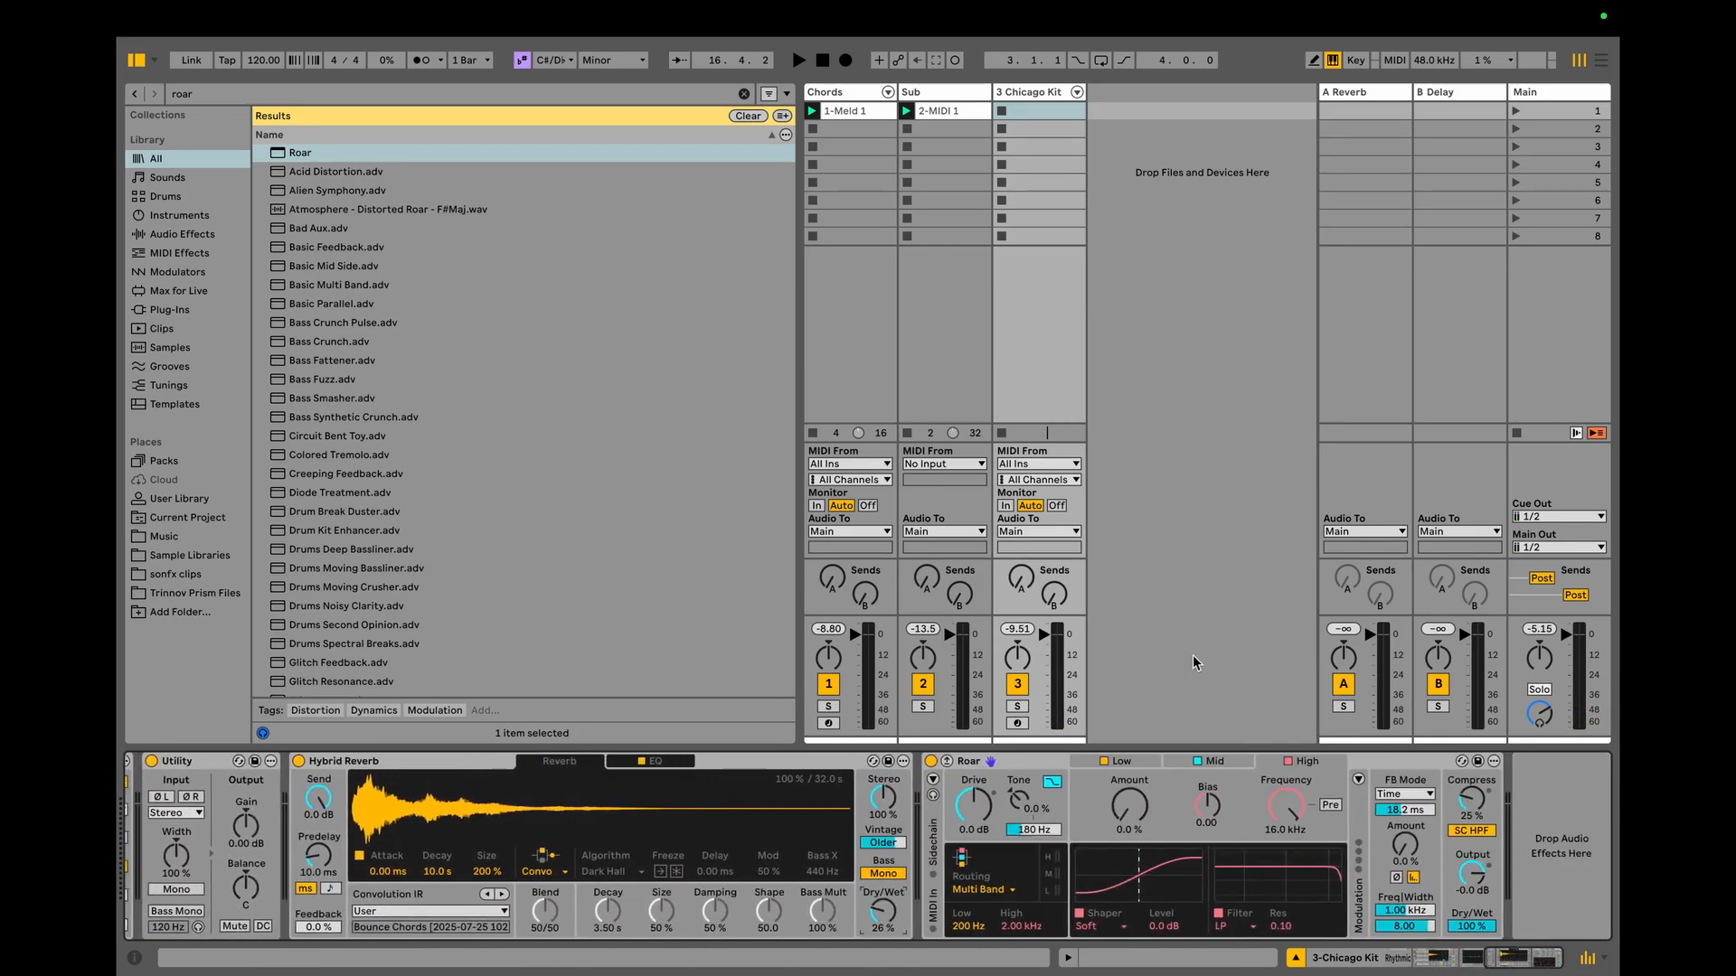
Set Roar's low band to a shaper amount of 9.5% and a level of -3.0 dB while auditioning the mix.
{"action": "left_click", "coordinate": [1121, 766]}
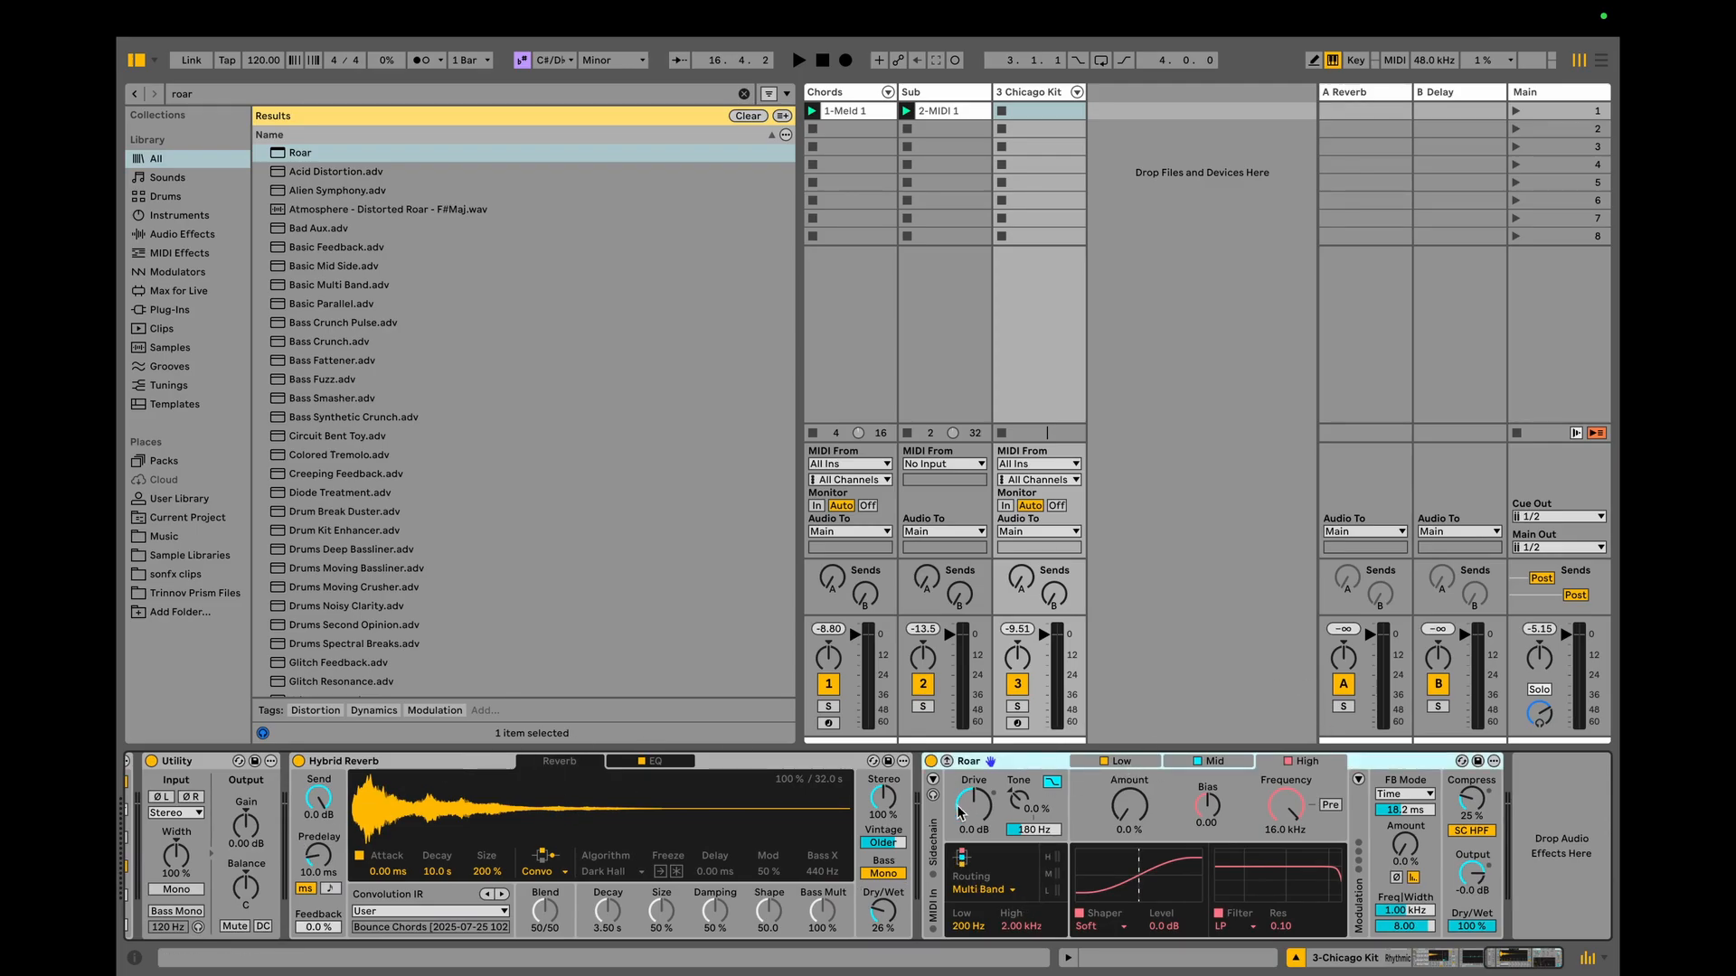
{"action": "left_click", "coordinate": [1132, 763]}
{"action": "key", "text": "space"}
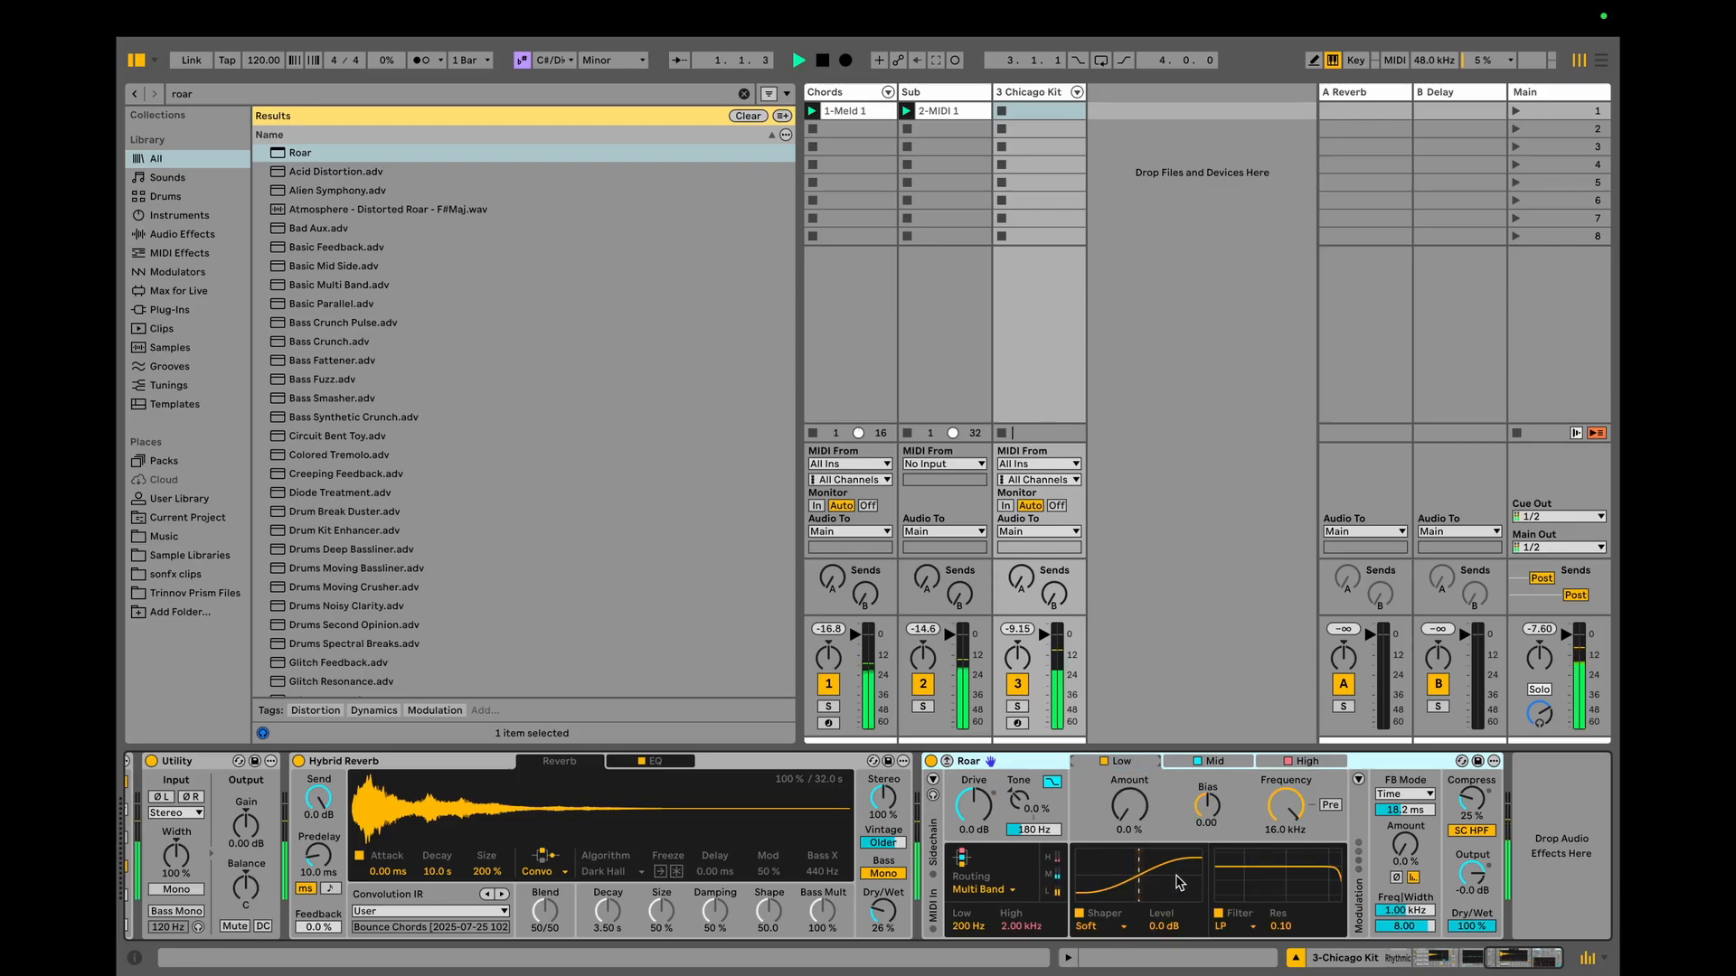
{"action": "key", "text": "space"}
{"action": "scroll", "coordinate": [1131, 839], "scroll_direction": "up", "scroll_amount": 2}
{"action": "key", "text": "space"}
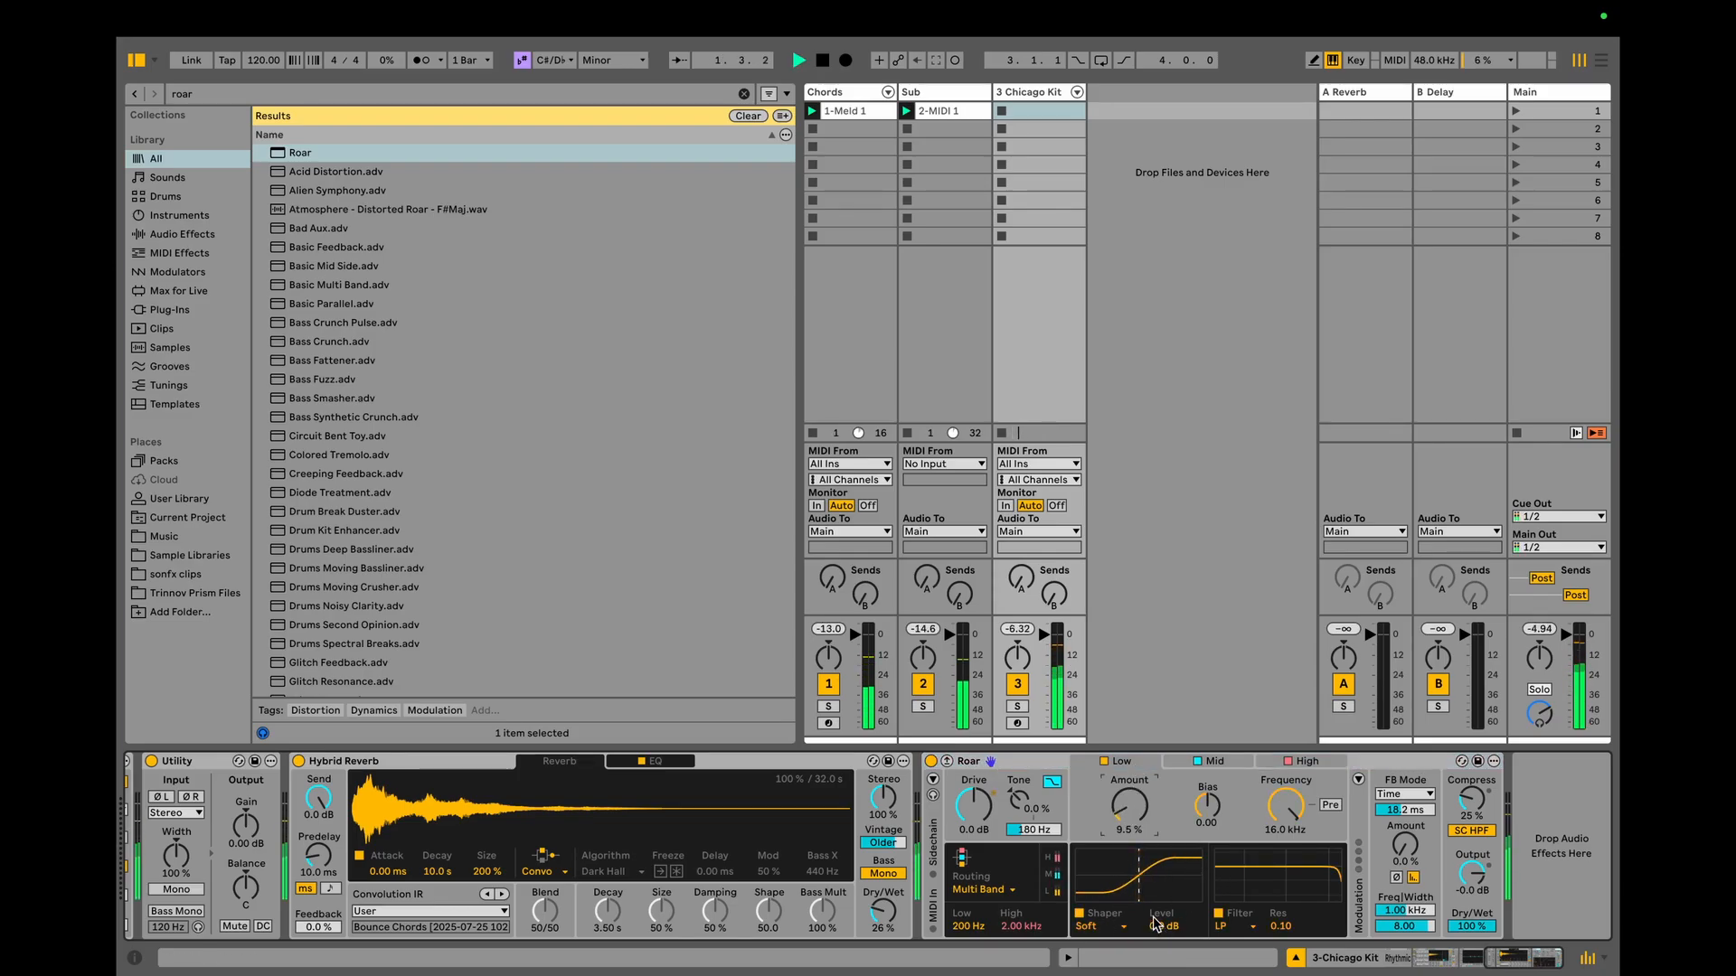
{"action": "left_click_drag", "start_coordinate": [1154, 919], "coordinate": [1154, 927]}
{"action": "key", "text": "space"}
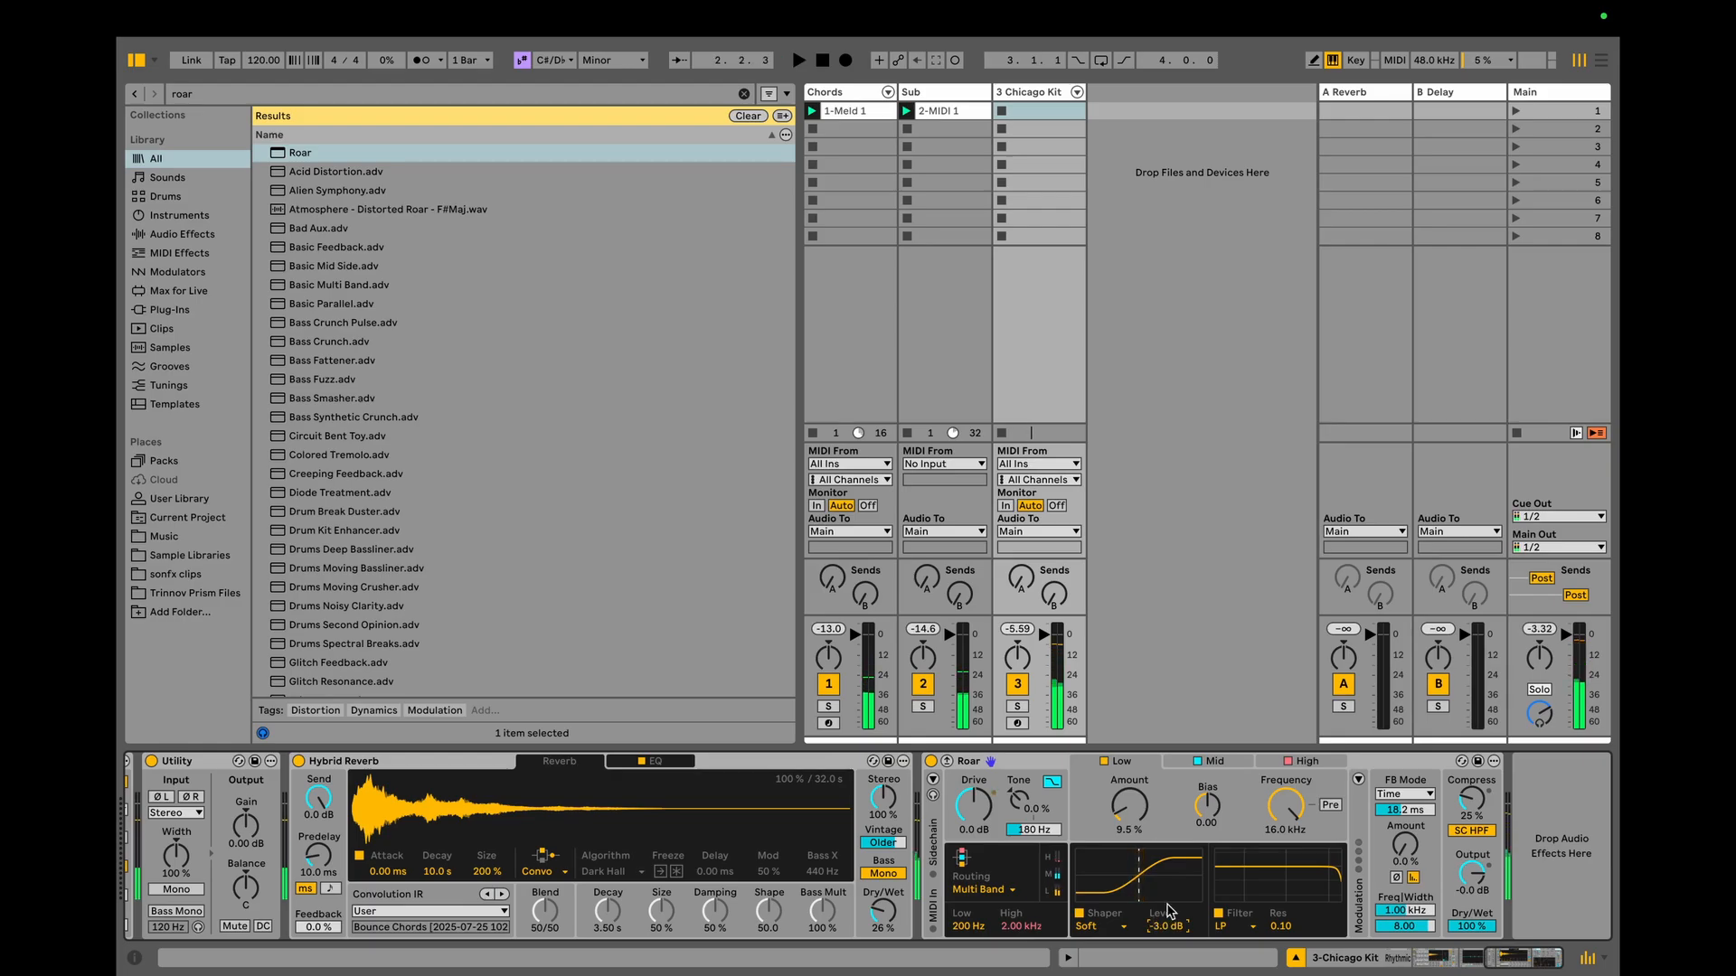
Check Roar's mid band settings and lower the shaper level of its high band.
{"action": "left_click", "coordinate": [1217, 768]}
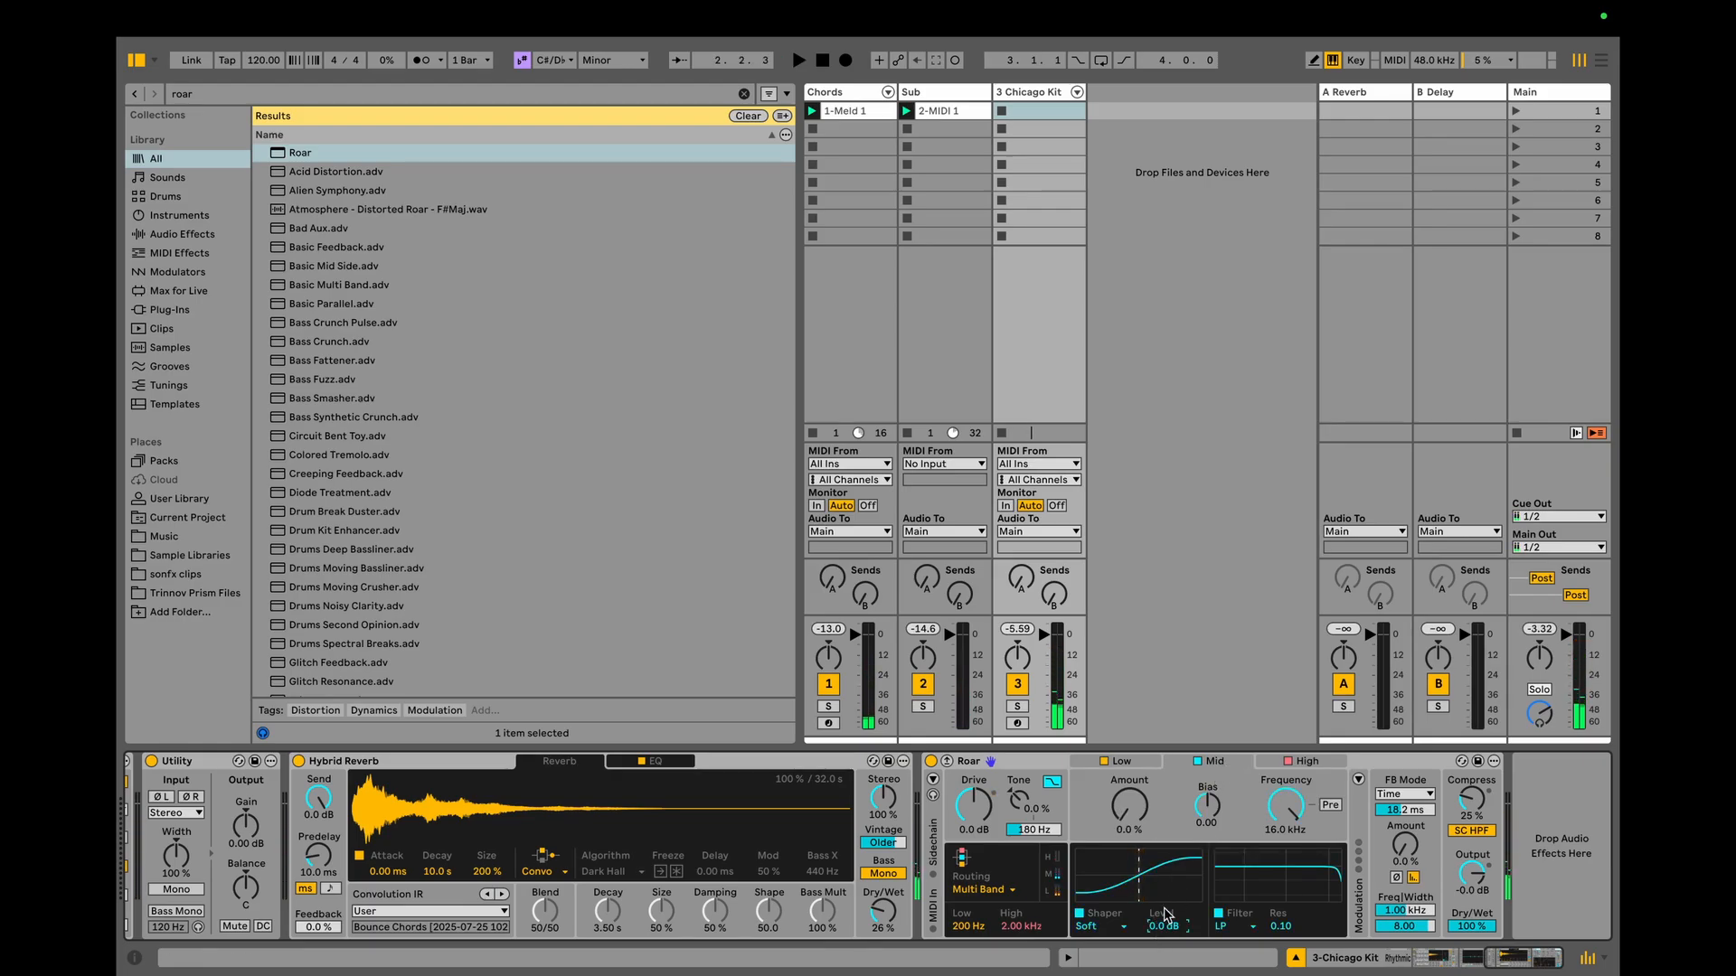
{"action": "left_click", "coordinate": [1302, 761]}
{"action": "left_click_drag", "start_coordinate": [1156, 933], "coordinate": [1156, 941]}
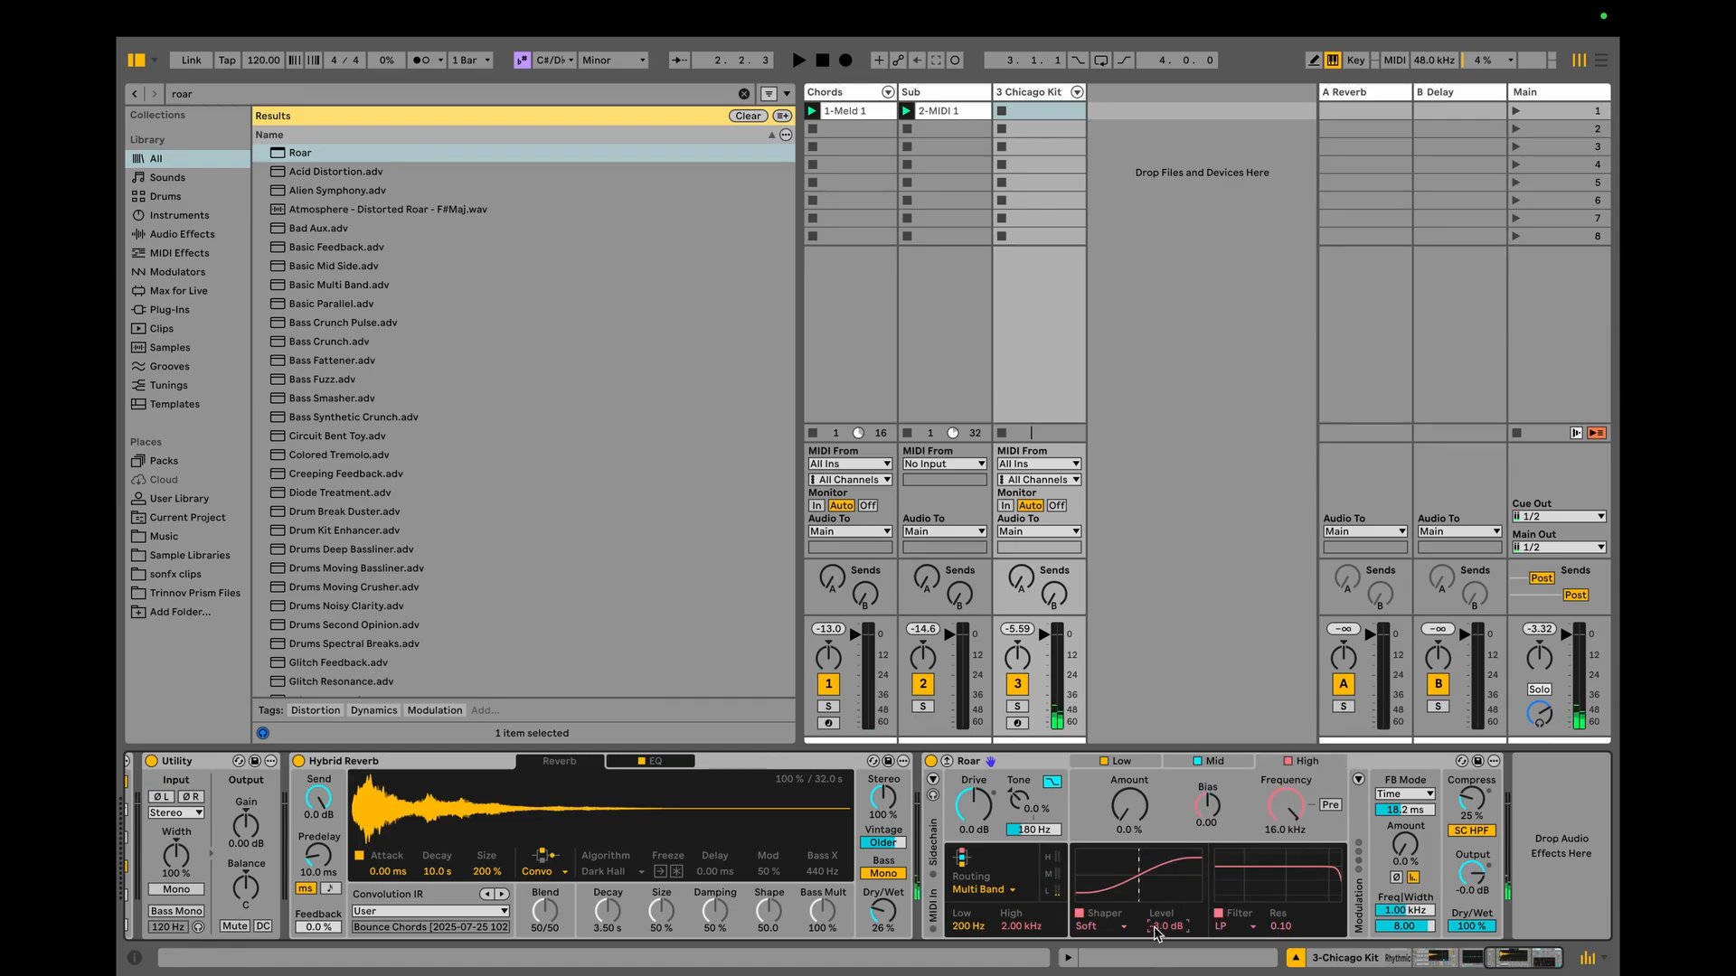
Set Roar's mid band shaper to Polynomial with an amount of 15% and a bias of 0.46 while auditioning the mix.
{"action": "left_click", "coordinate": [1213, 764]}
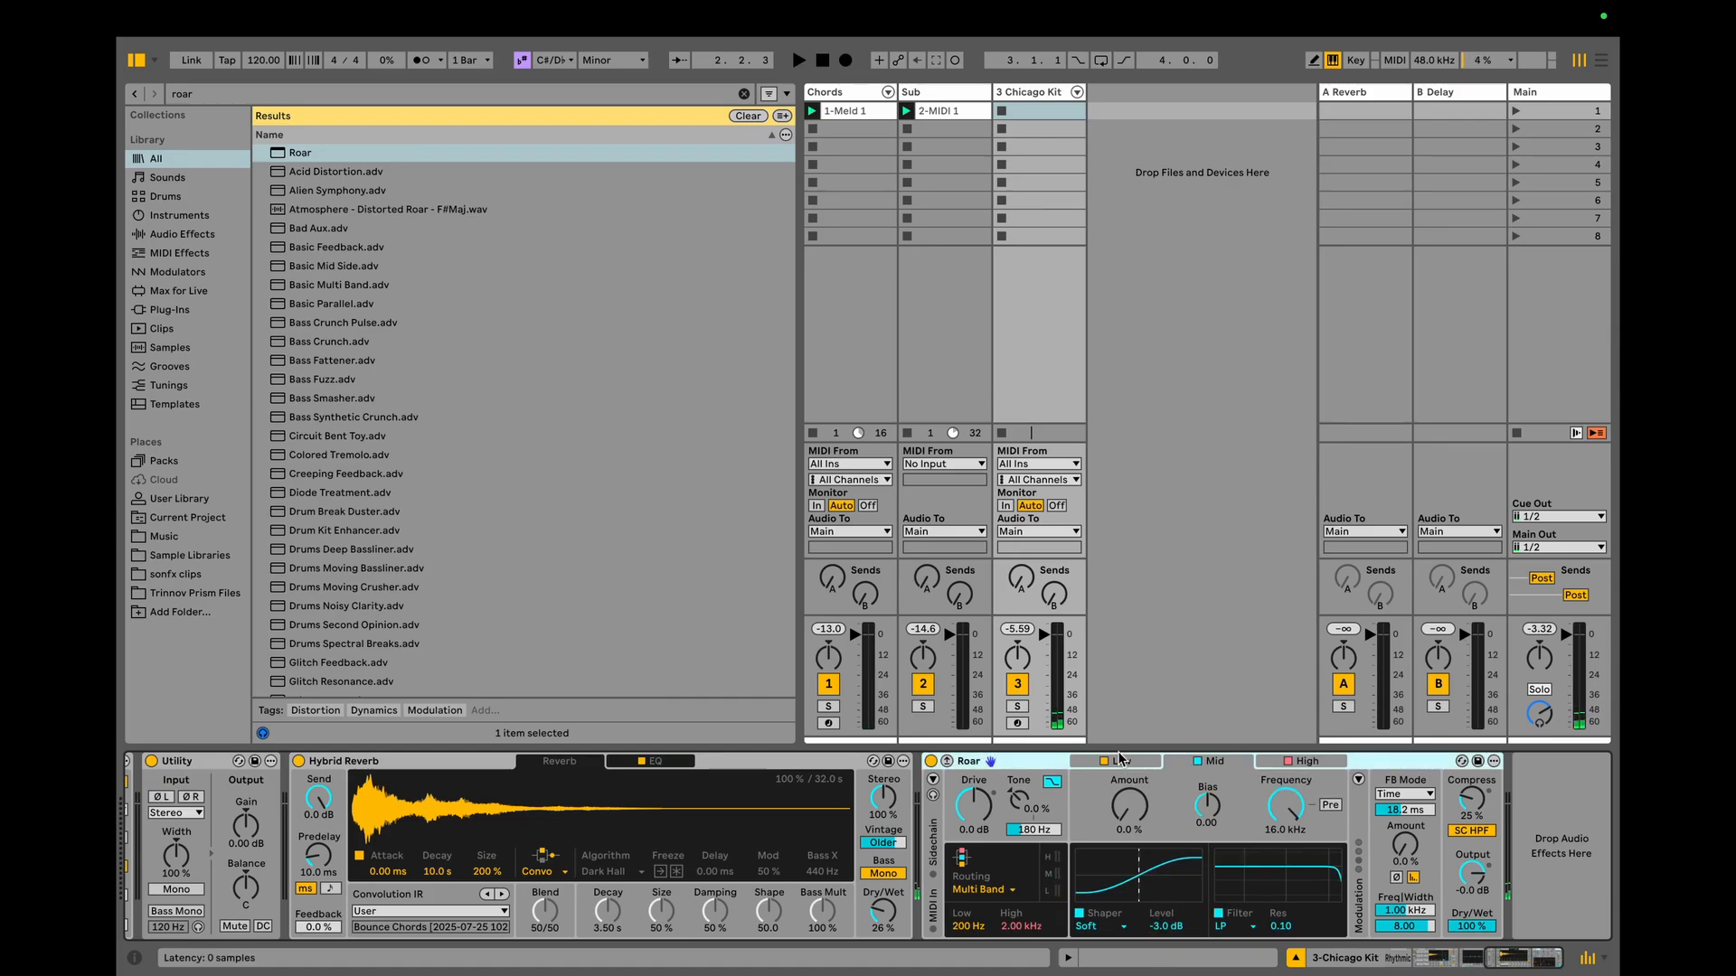
{"action": "left_click", "coordinate": [1121, 763]}
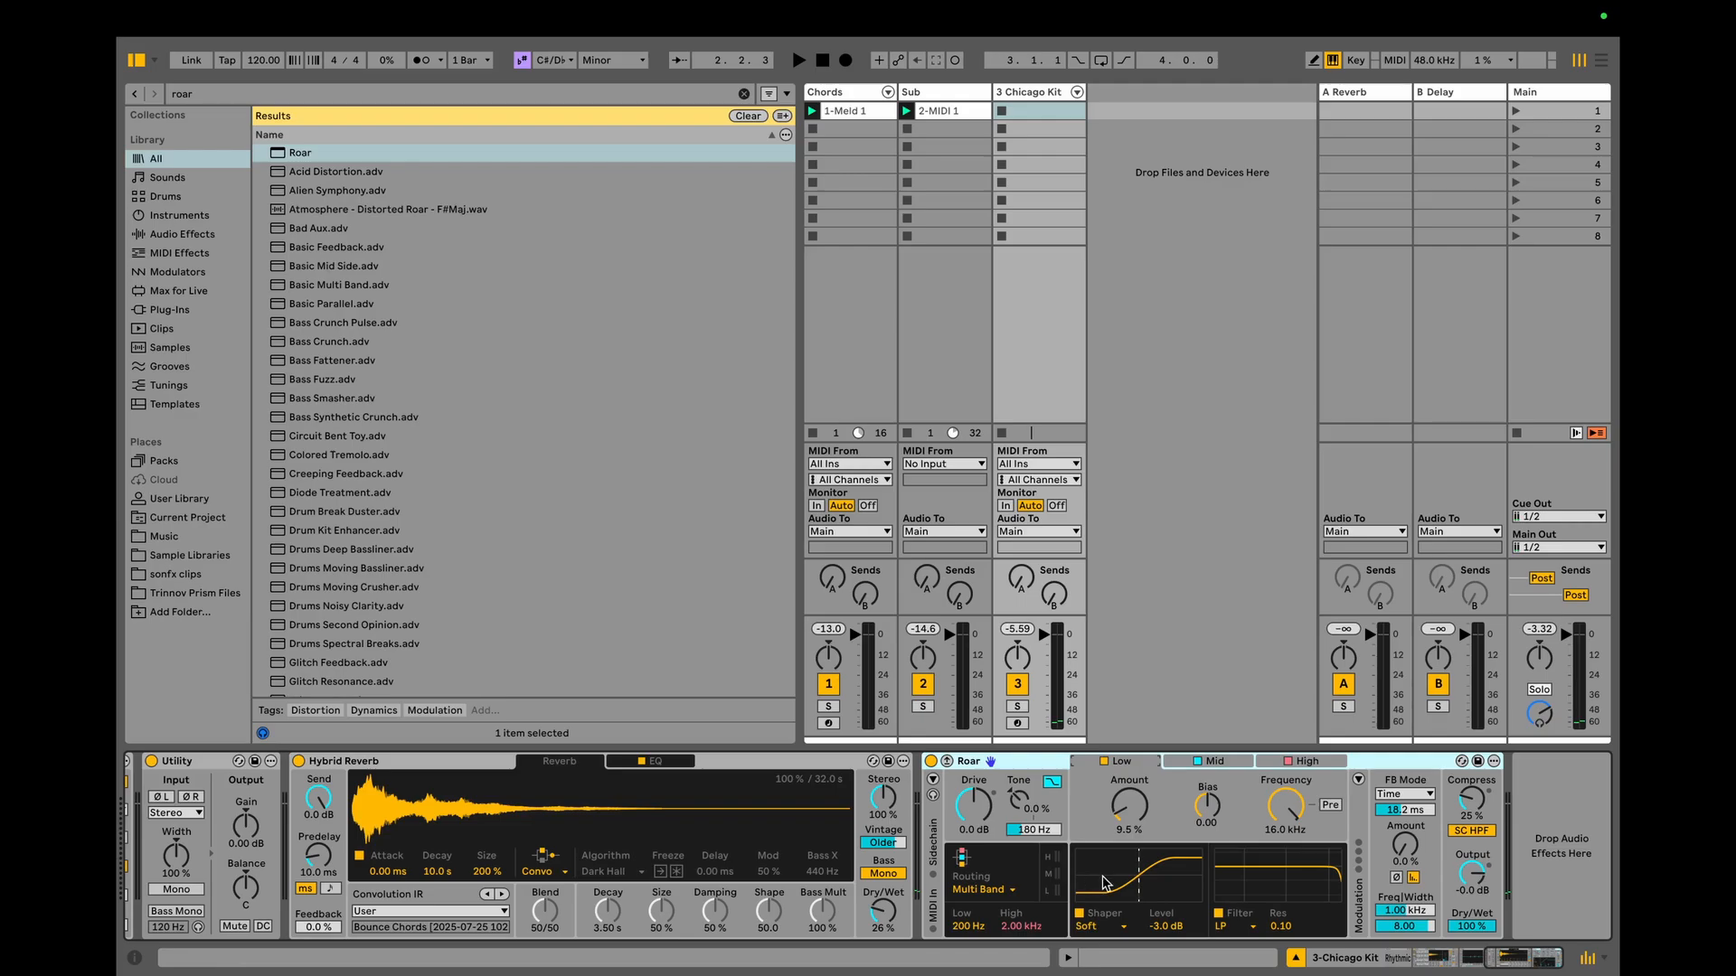
{"action": "left_click", "coordinate": [1223, 762]}
{"action": "left_click", "coordinate": [1103, 927]}
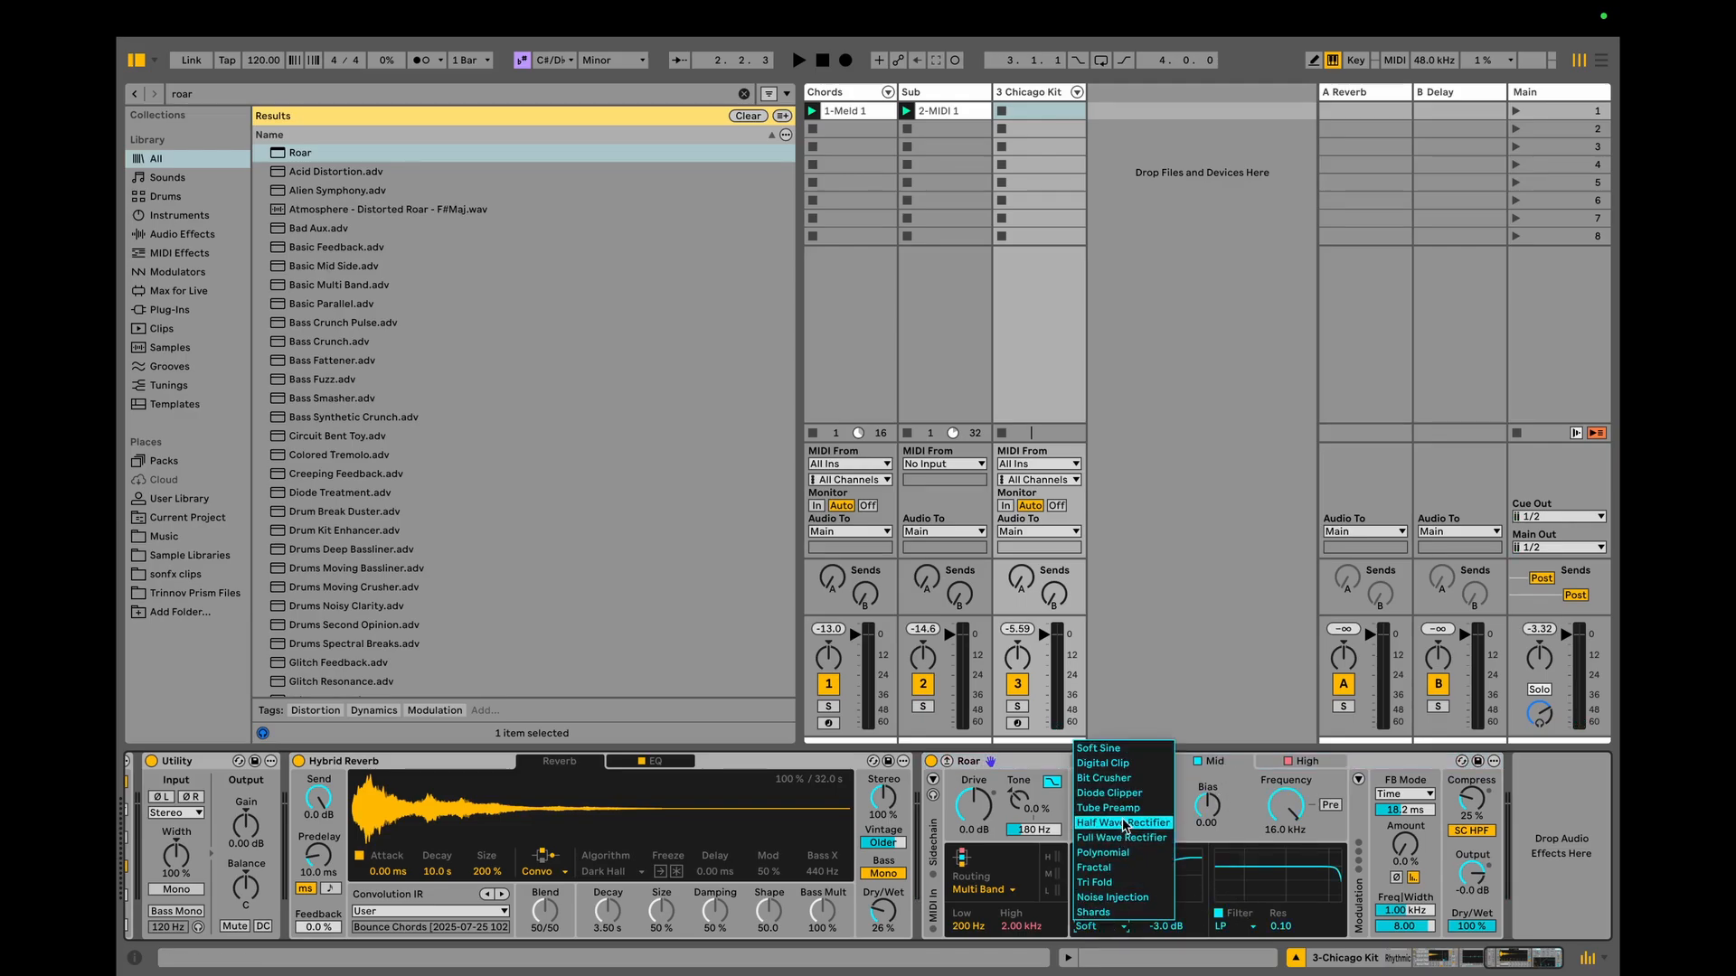
{"action": "left_click", "coordinate": [1133, 863]}
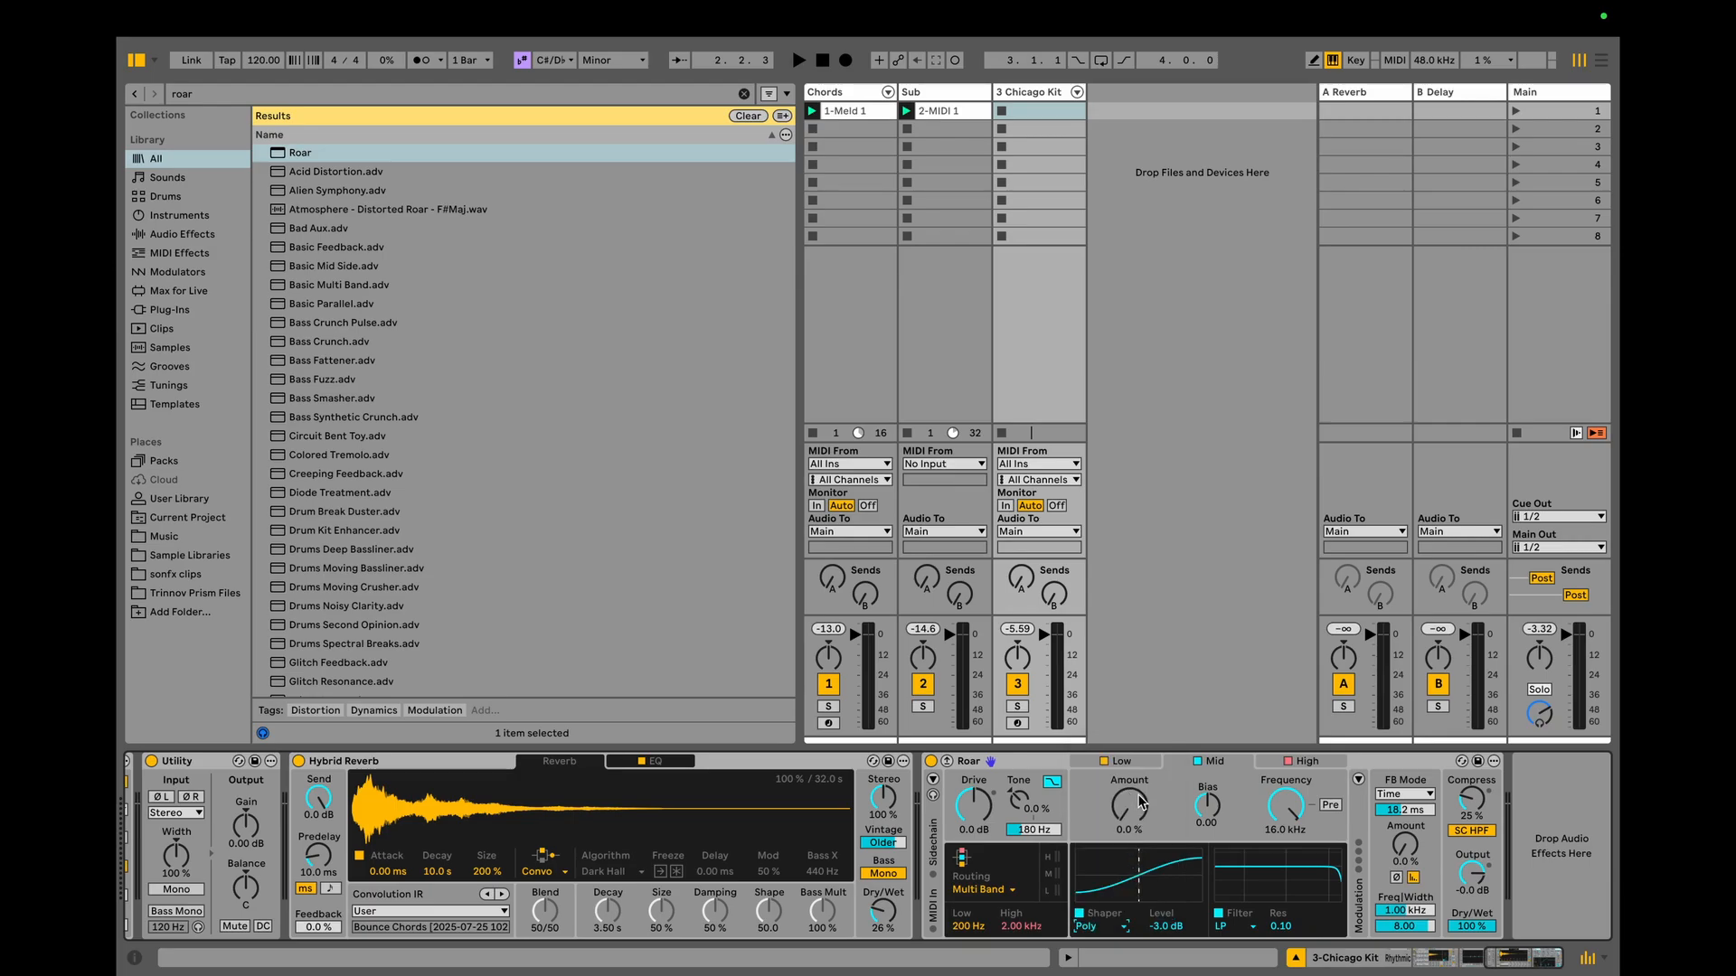
{"action": "key", "text": "space"}
{"action": "left_click_drag", "start_coordinate": [1129, 804], "coordinate": [1208, 806]}
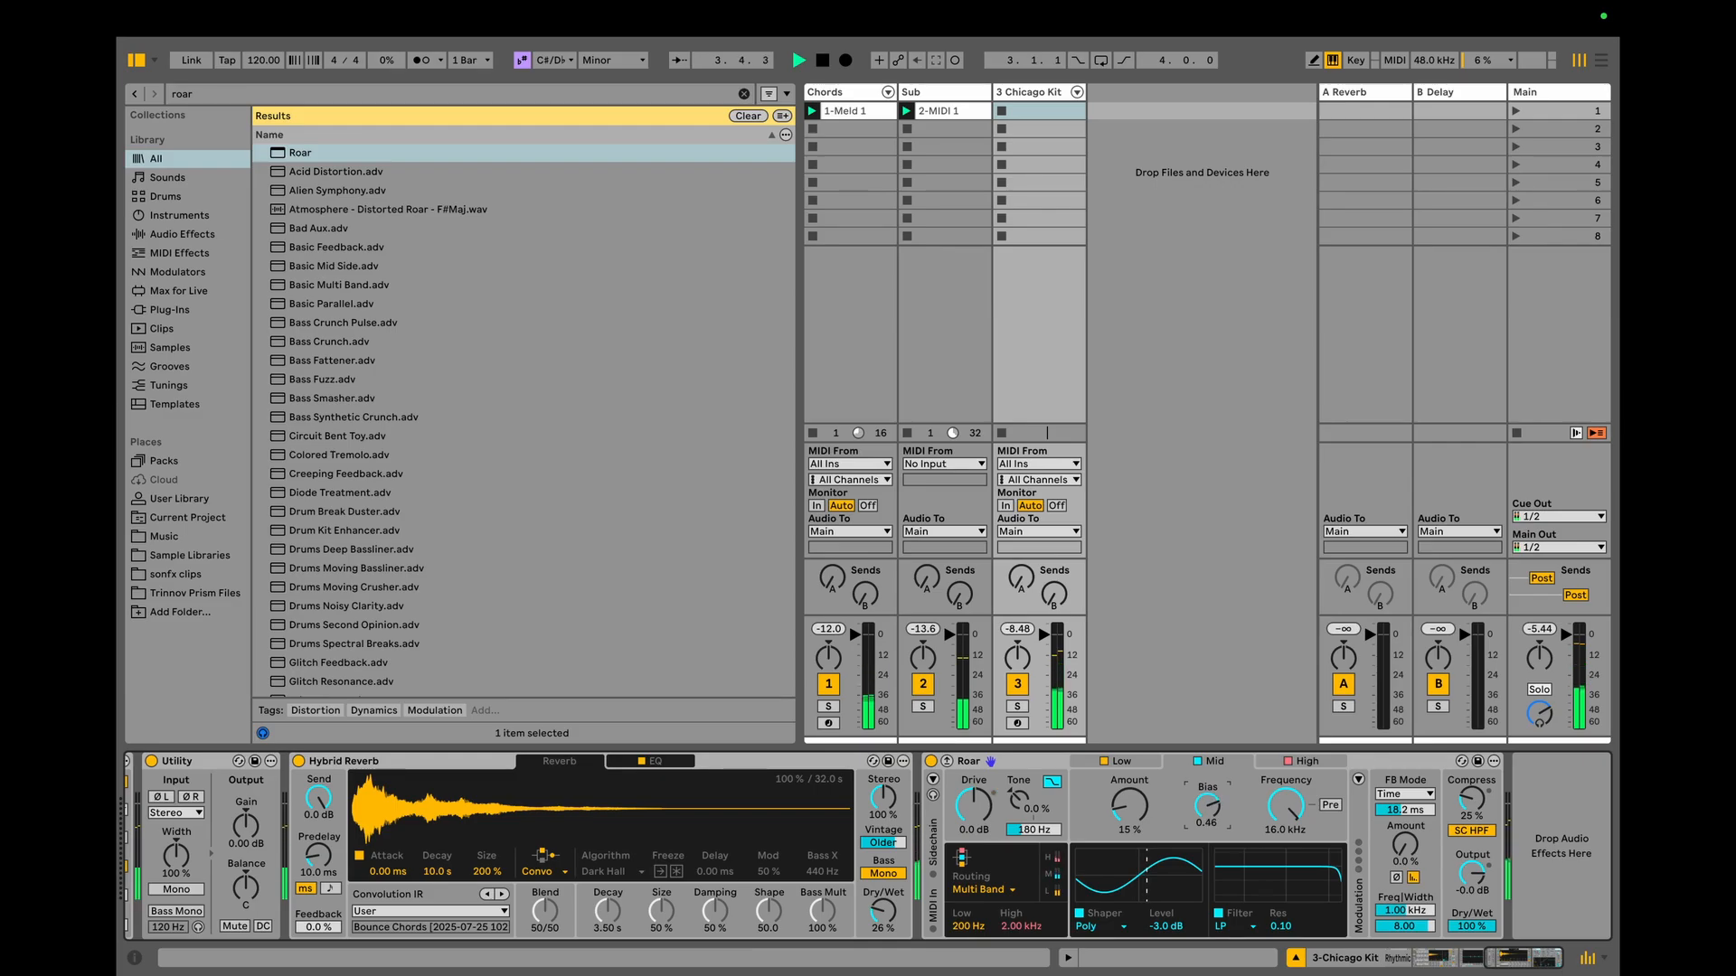
Set Roar's high band to a 4.31 kHz filter frequency and a Noise Injection shaper with an amount of 9.5%.
{"action": "left_click", "coordinate": [1302, 761]}
{"action": "left_click_drag", "start_coordinate": [1285, 805], "coordinate": [1285, 817]}
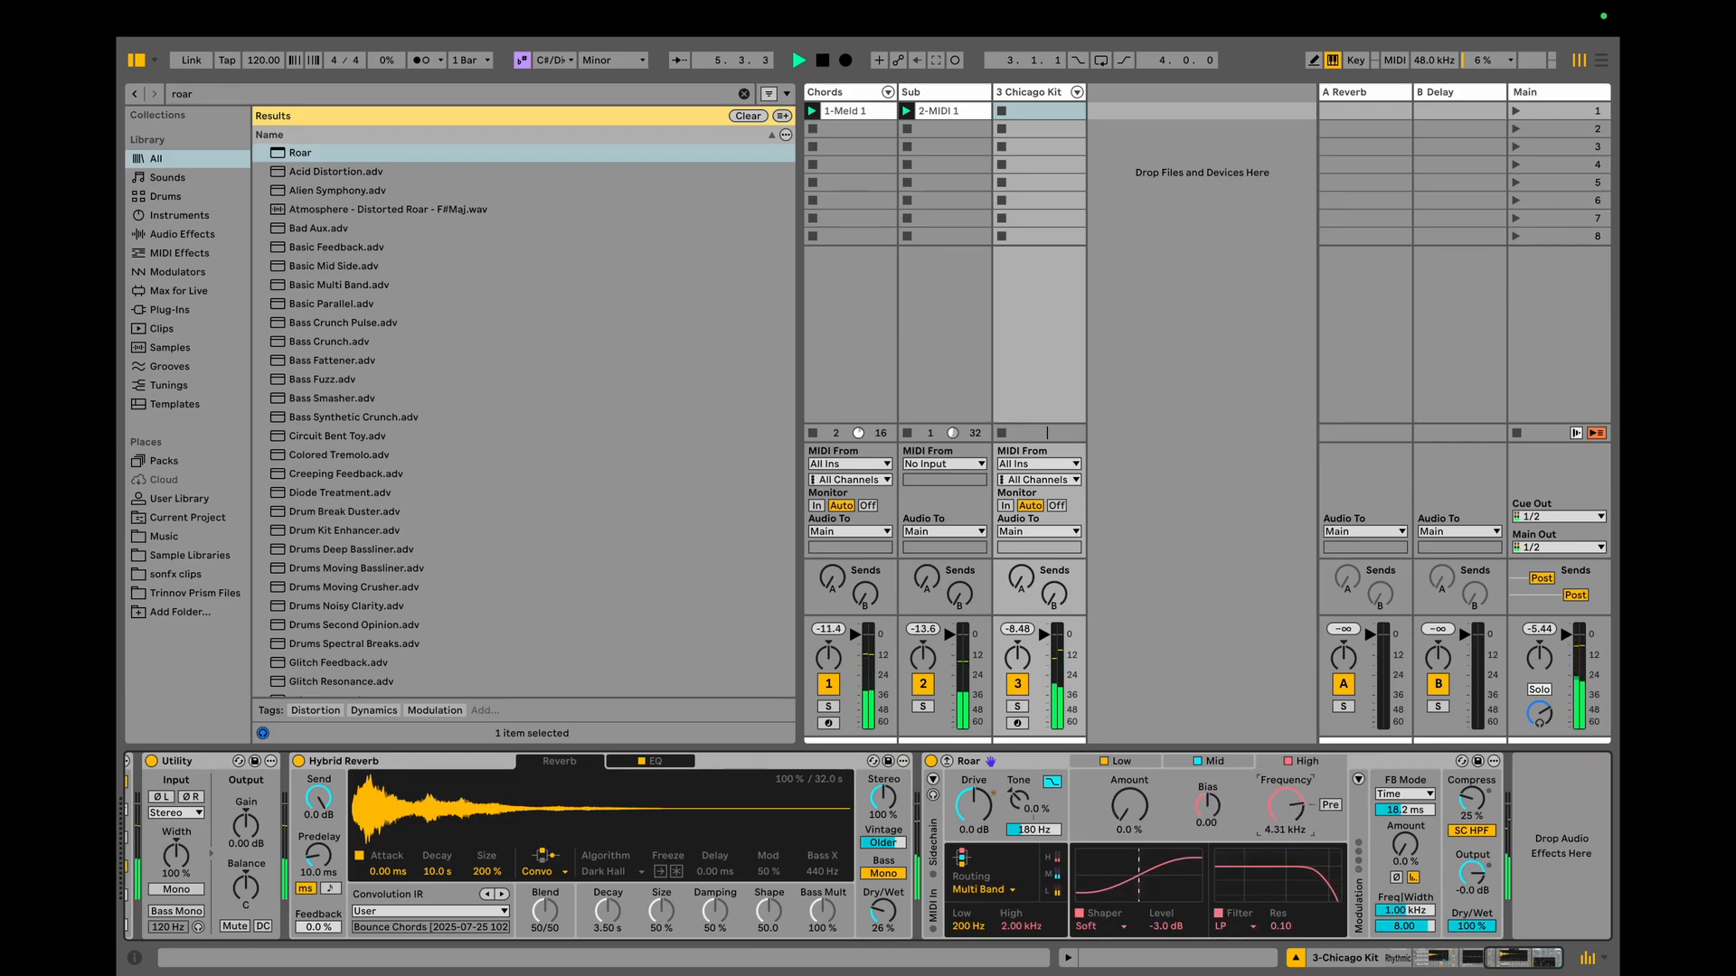
{"action": "left_click", "coordinate": [1119, 924]}
{"action": "left_click", "coordinate": [1121, 898]}
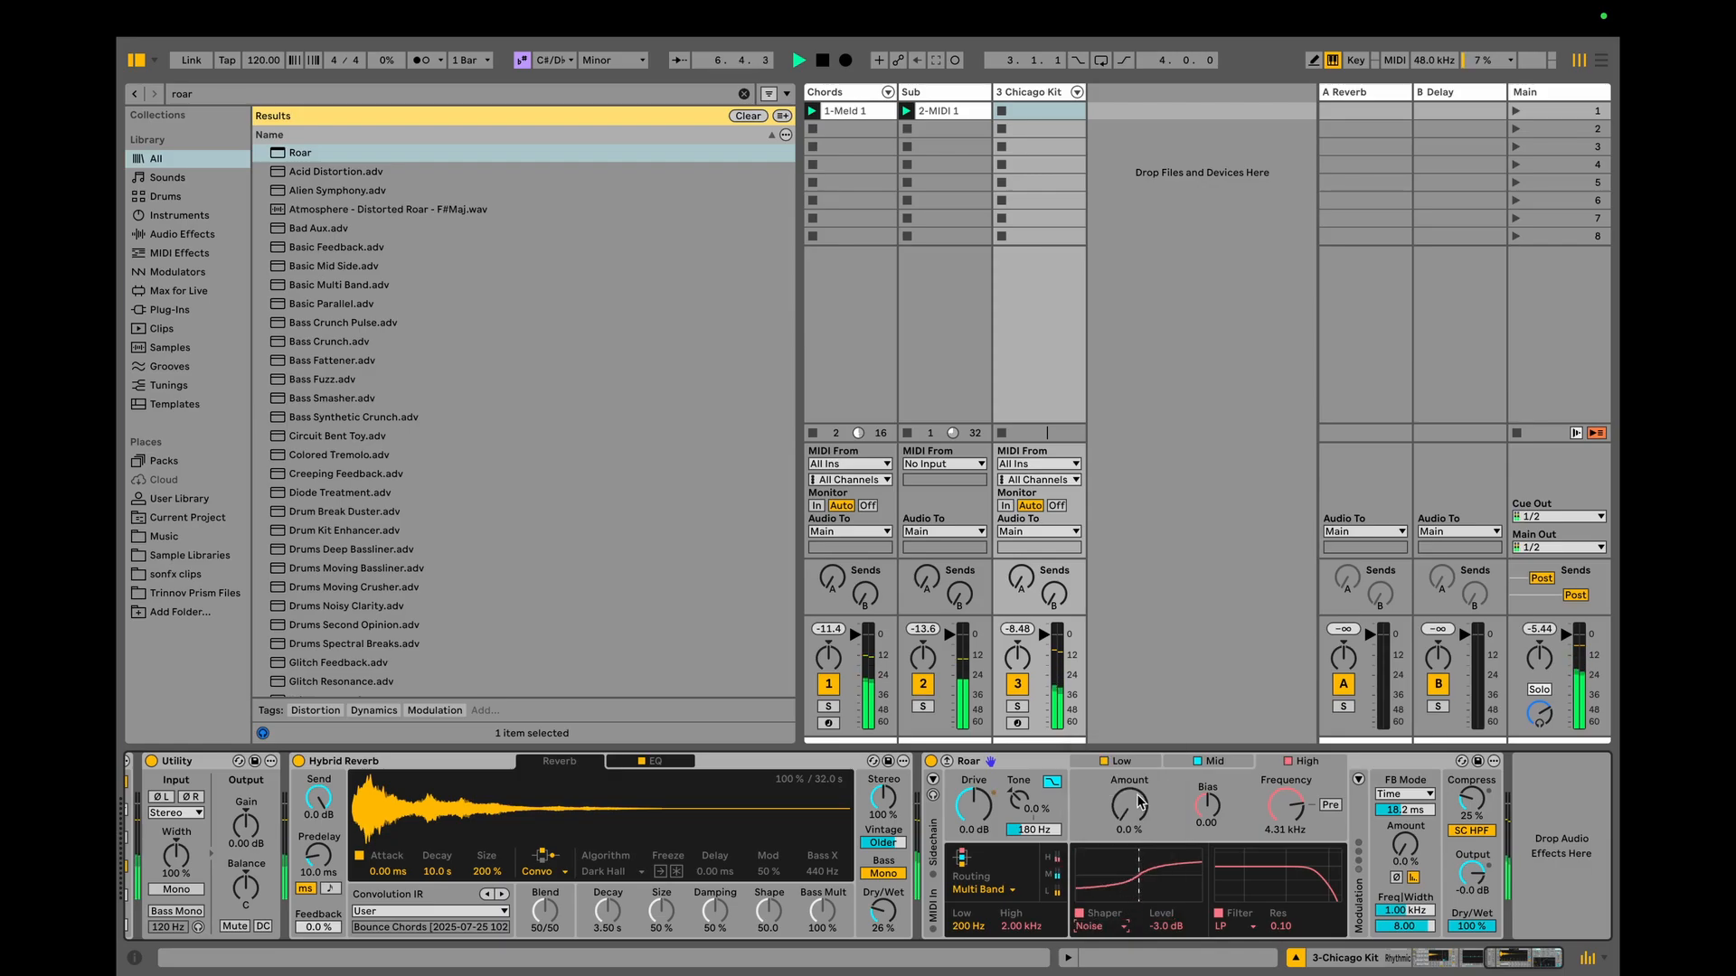
{"action": "left_click_drag", "start_coordinate": [1129, 805], "coordinate": [1130, 797]}
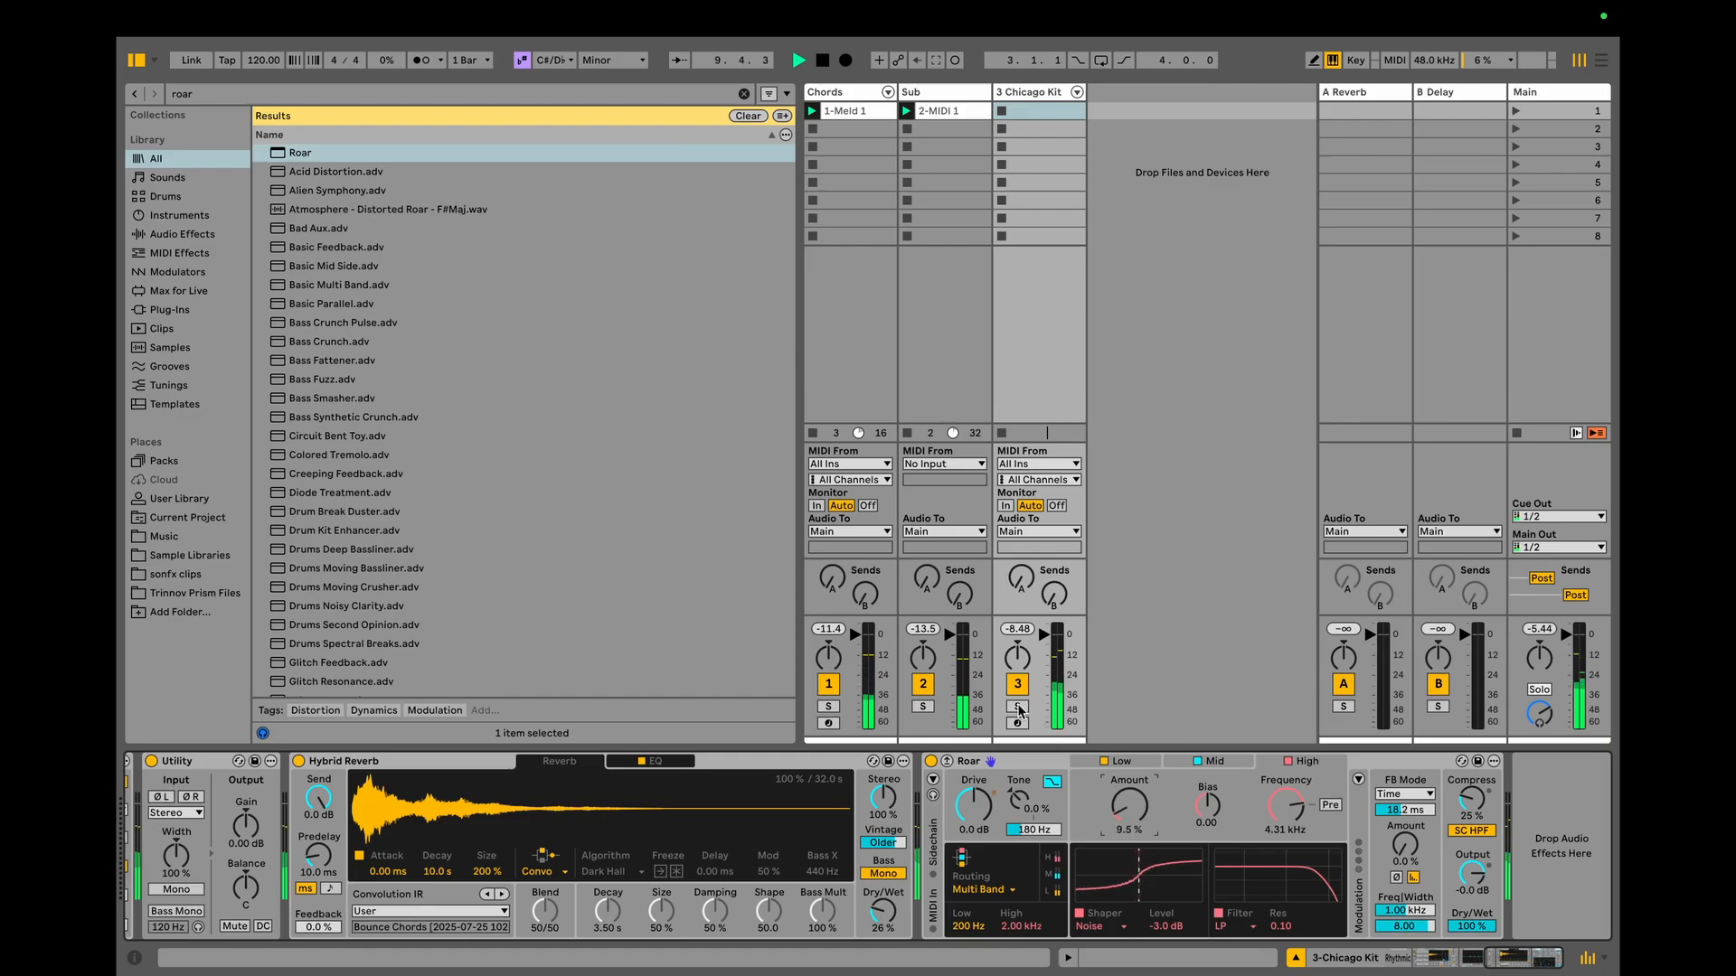
With the Chicago Kit track soloed, set Roar's dry/wet to 55% and try out different feedback amounts.
{"action": "left_click", "coordinate": [1018, 707]}
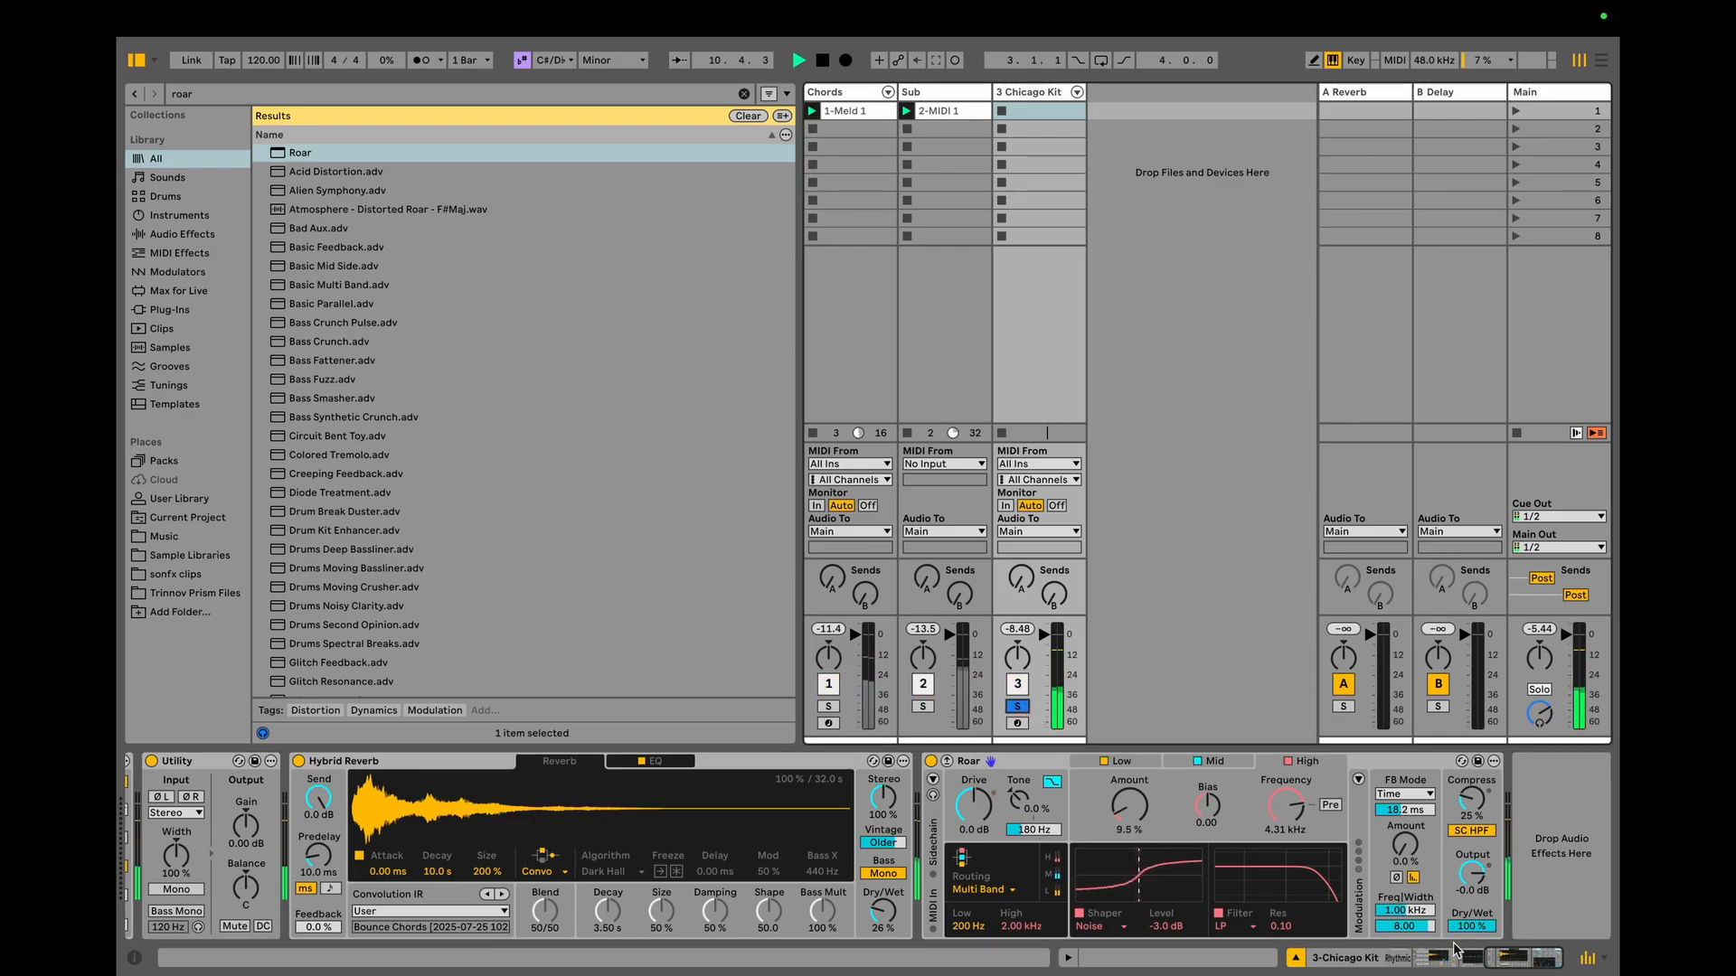
{"action": "left_click_drag", "start_coordinate": [1472, 925], "coordinate": [1471, 967]}
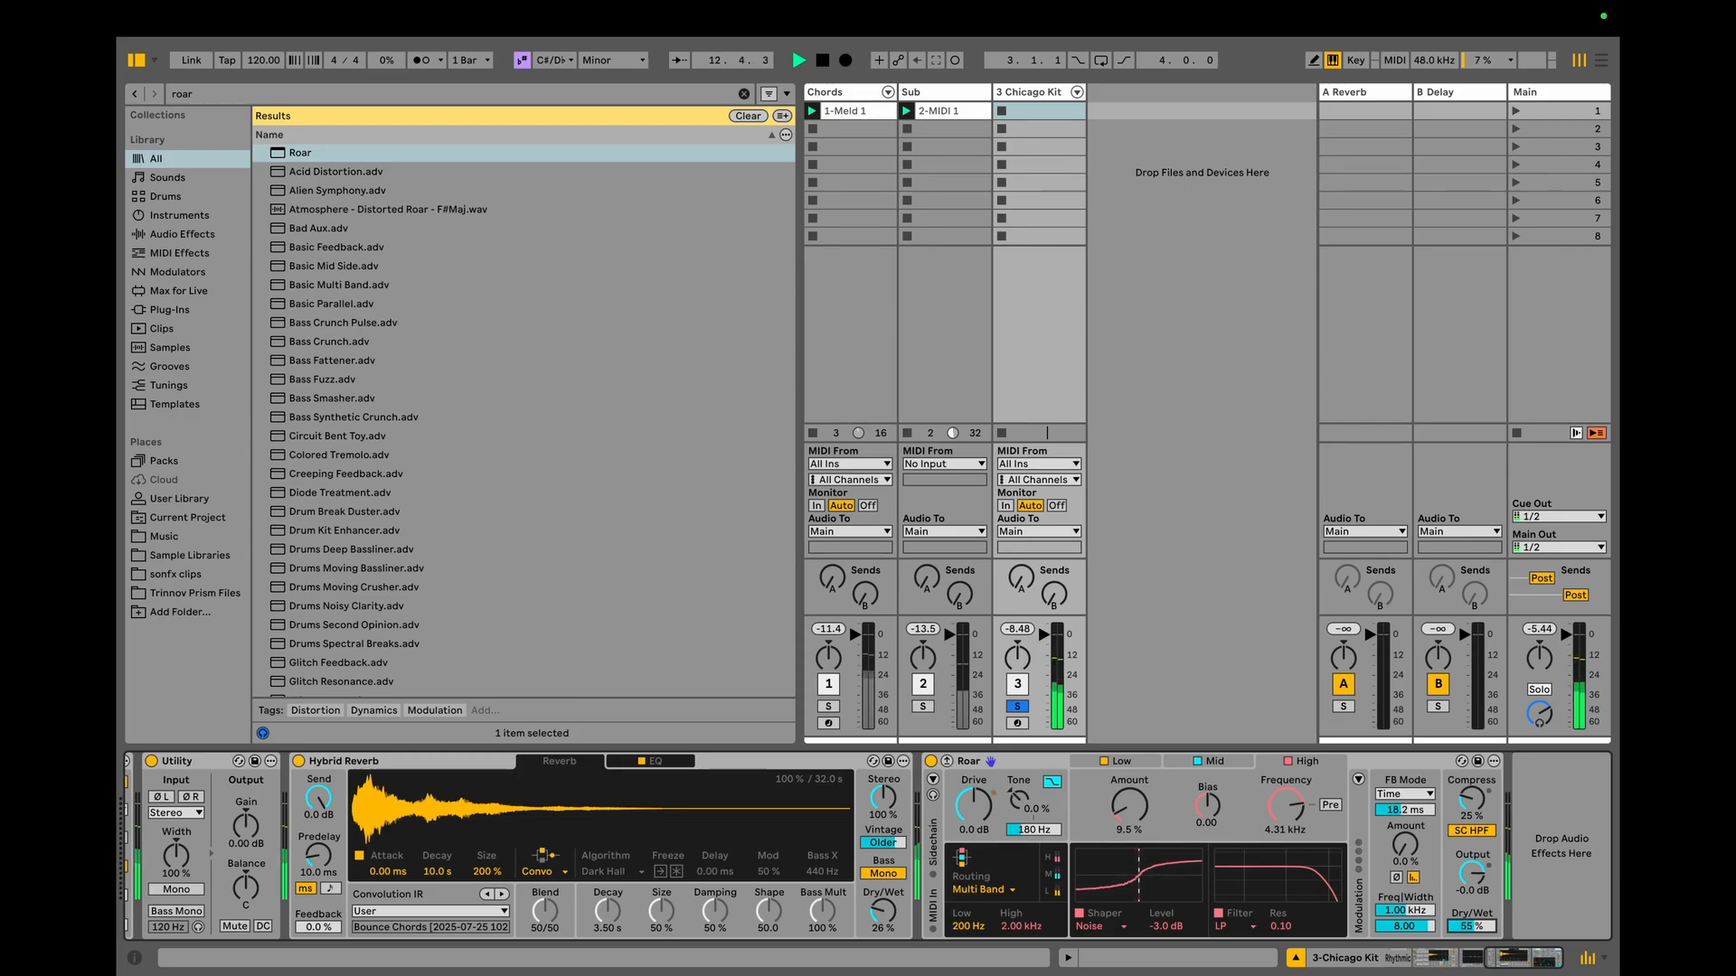
{"action": "left_click_drag", "start_coordinate": [1398, 832], "coordinate": [1397, 906]}
{"action": "left_click_drag", "start_coordinate": [1397, 832], "coordinate": [1398, 750]}
{"action": "key", "text": "space"}
Search the browser for "exp" and add Expression Control before the Drum Rack on the Chicago Kit track.
{"action": "scroll", "coordinate": [1411, 846], "scroll_direction": "left", "scroll_amount": 10}
{"action": "scroll", "coordinate": [1411, 845], "scroll_direction": "right", "scroll_amount": 10}
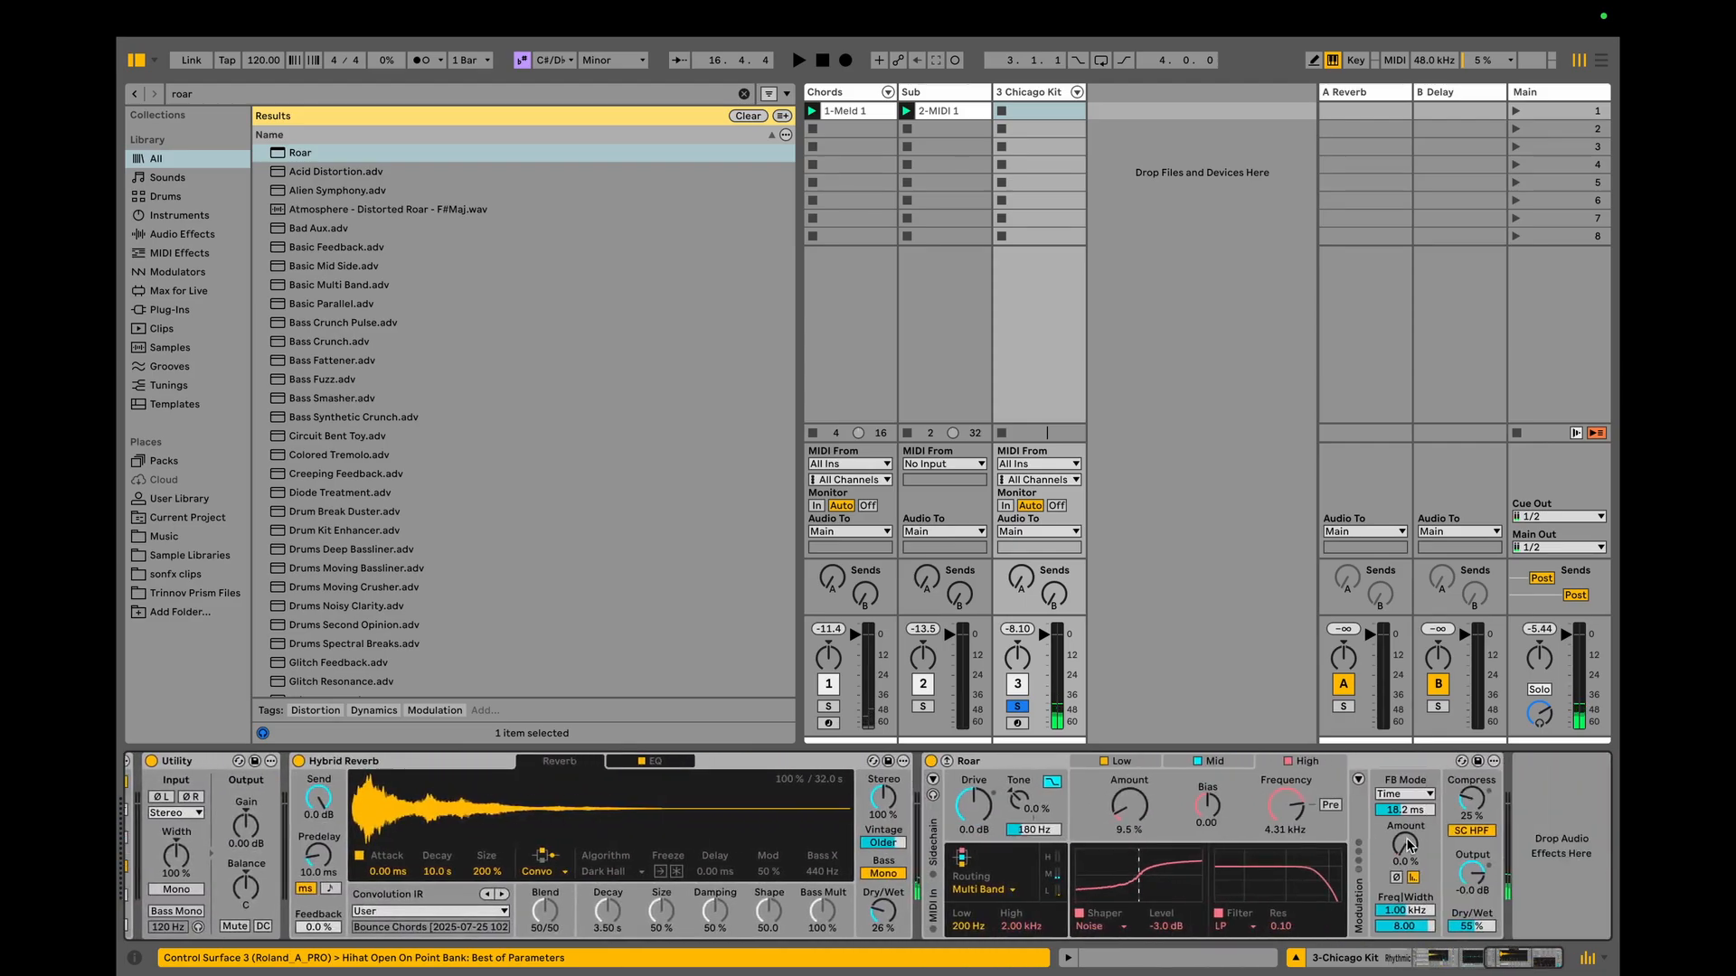
{"action": "key", "text": "ctrl+f"}
{"action": "type", "text": "exp"}
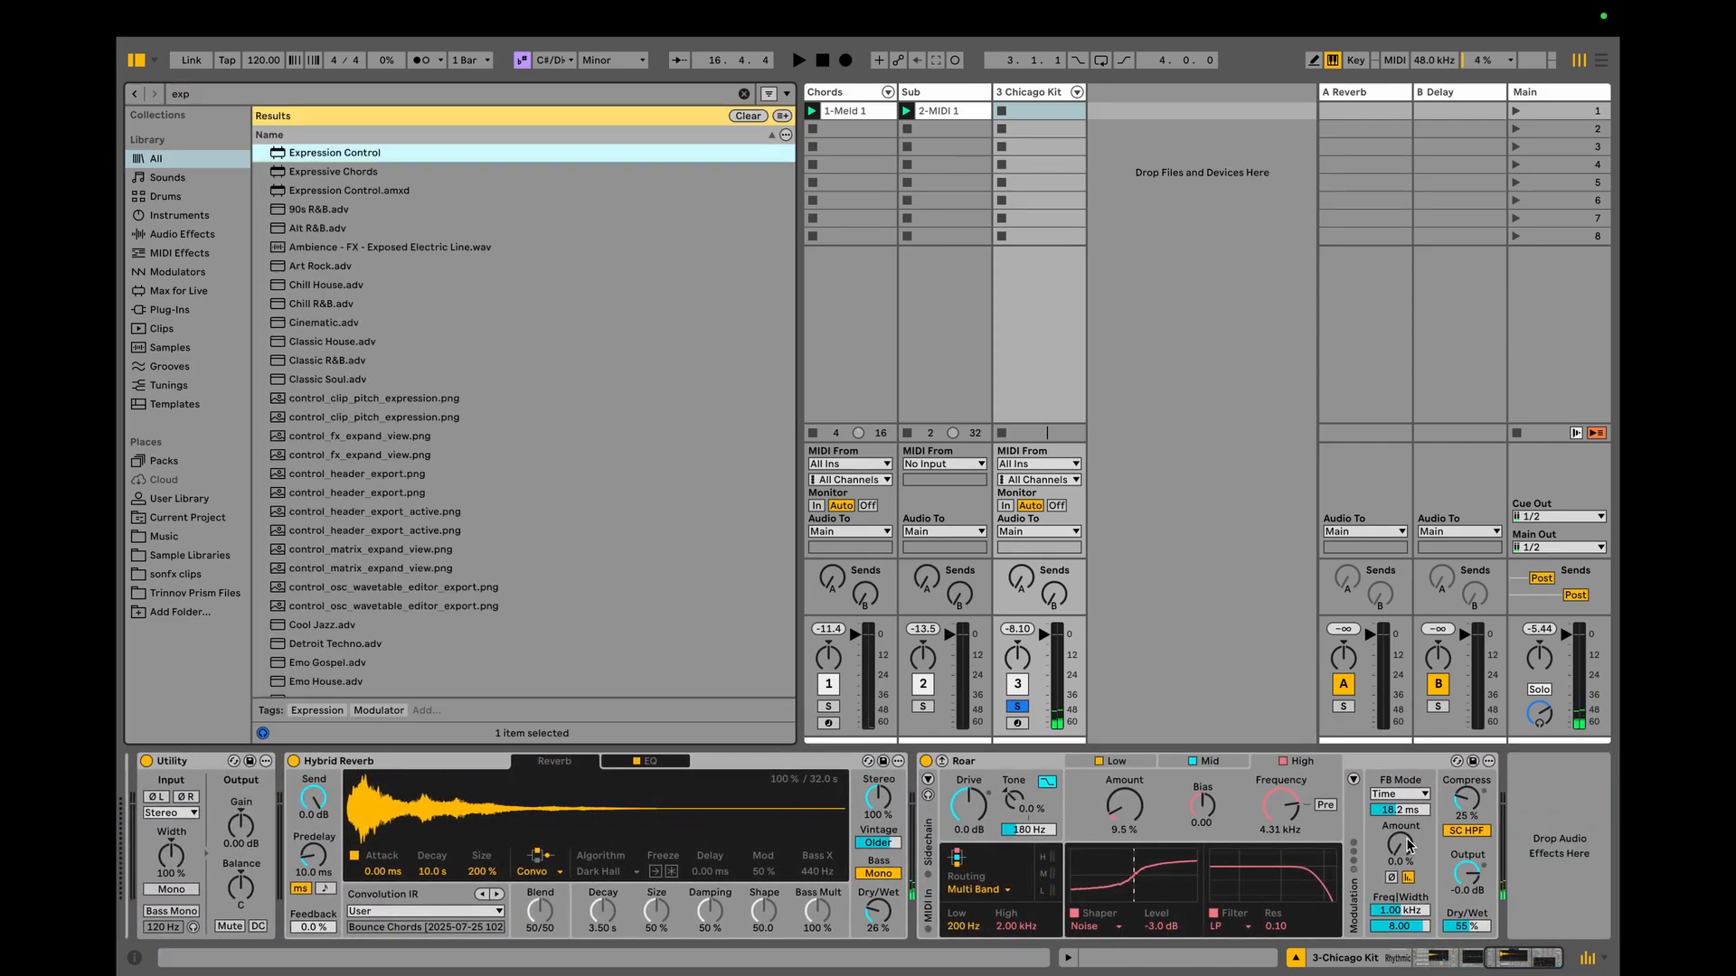
{"action": "key", "text": "Return"}
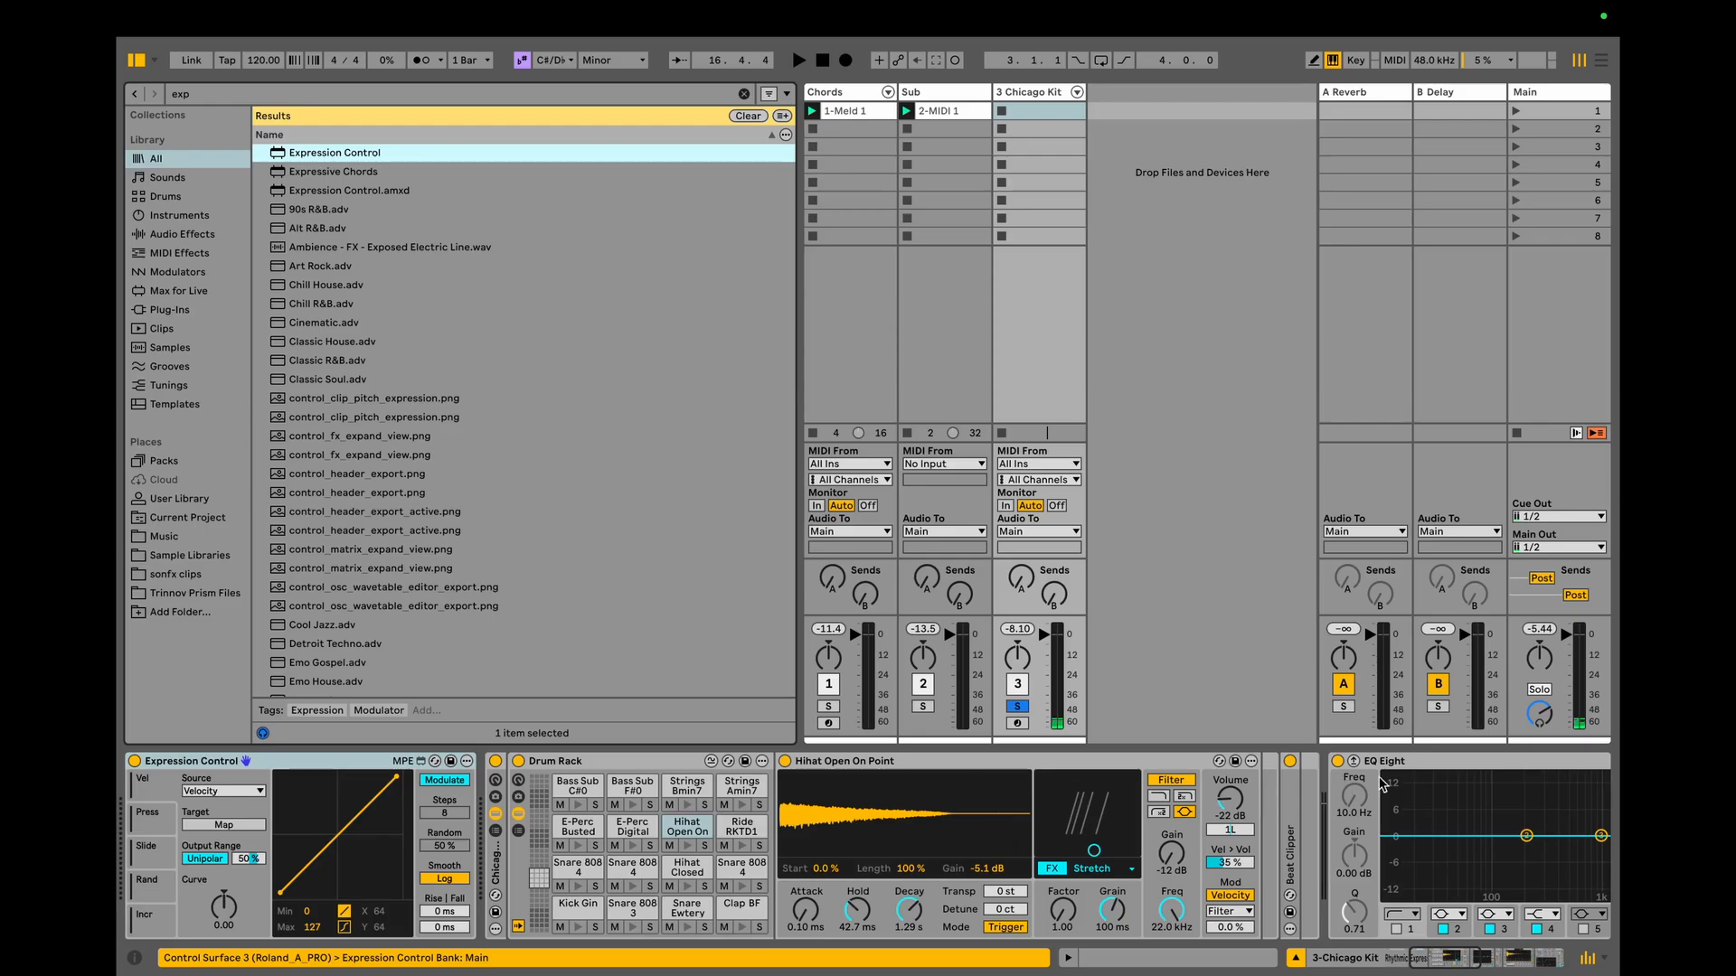
Expand Roar's modulation view and map Expression Control's Velocity source to Roar's feedback amount.
{"action": "scroll", "coordinate": [1380, 783], "scroll_direction": "right", "scroll_amount": 10}
{"action": "left_click", "coordinate": [965, 762]}
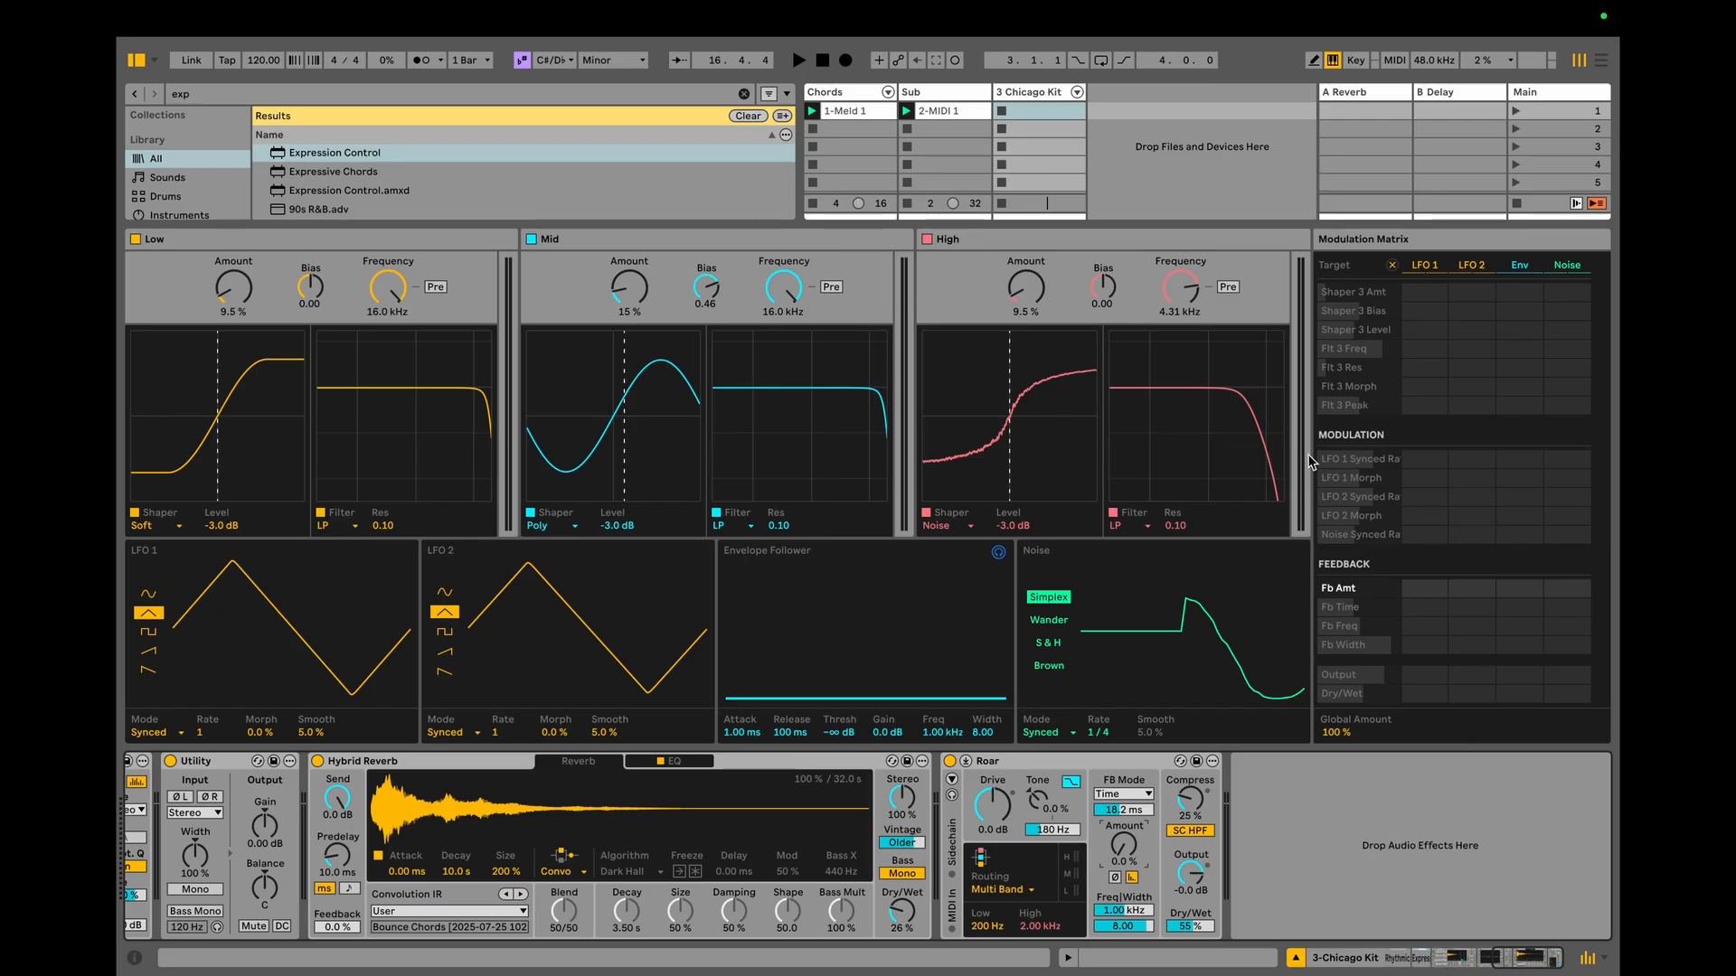
{"action": "mouse_move", "coordinate": [1124, 845]}
{"action": "left_mouse_down"}
{"action": "mouse_move", "coordinate": [1124, 710]}
{"action": "mouse_move", "coordinate": [1123, 845]}
{"action": "left_mouse_up"}
{"action": "scroll", "coordinate": [1052, 891], "scroll_direction": "left", "scroll_amount": 1}
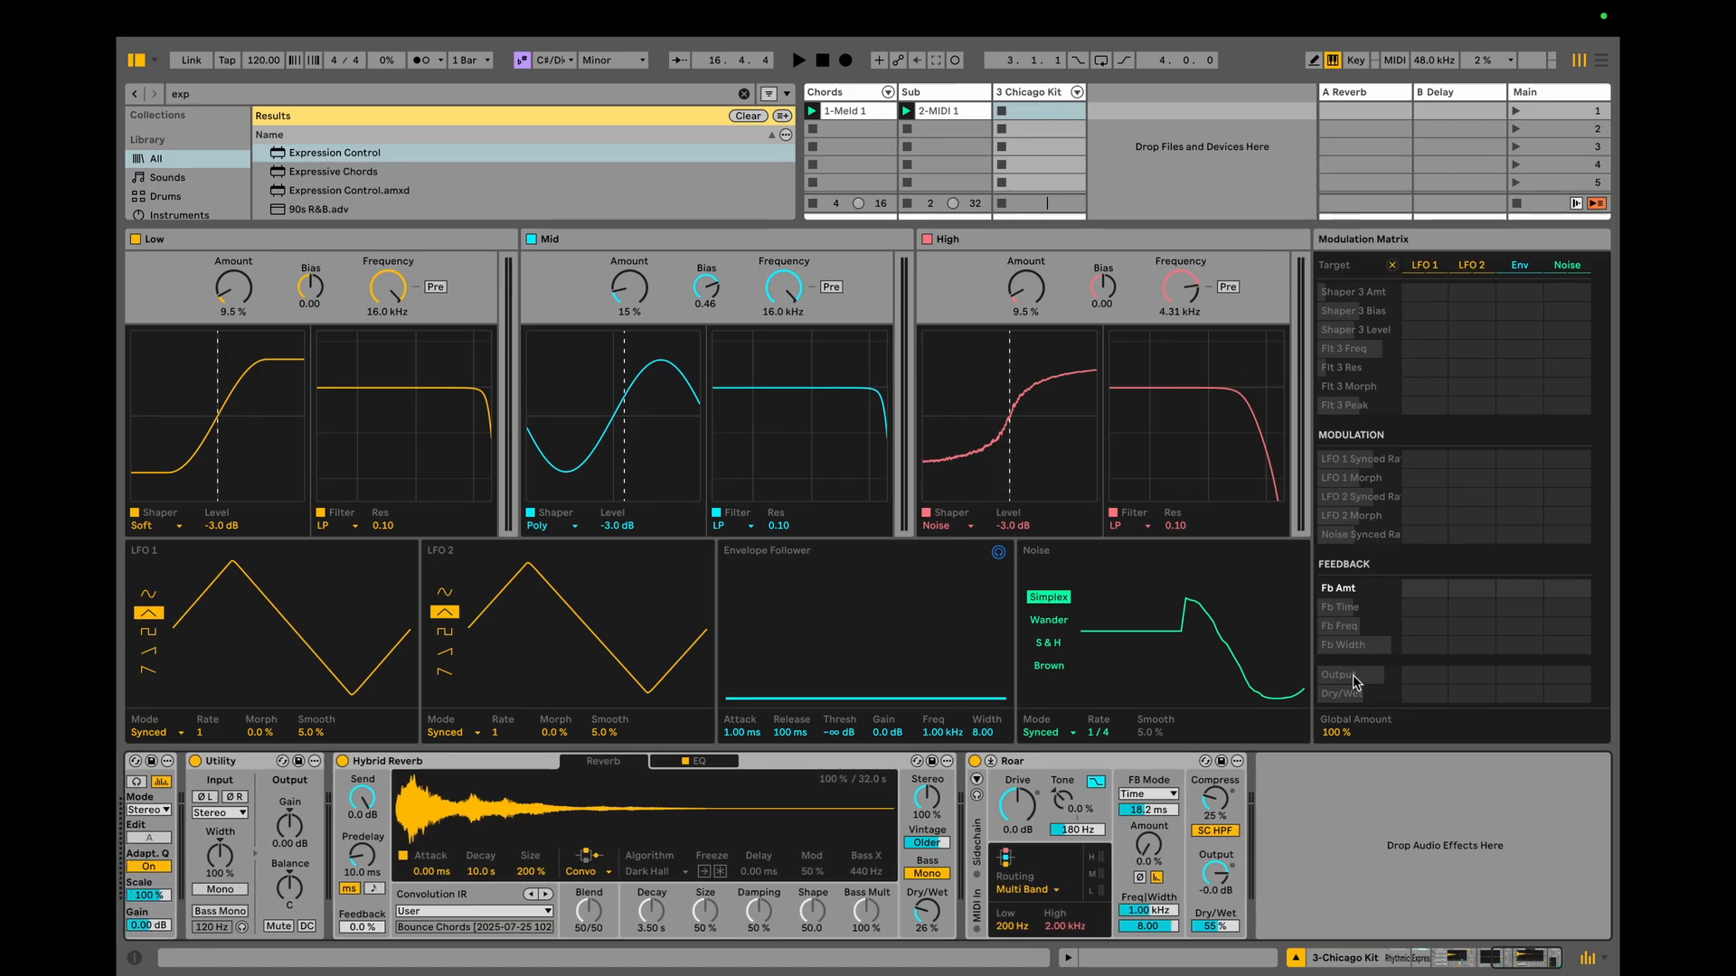
{"action": "scroll", "coordinate": [1266, 790], "scroll_direction": "left", "scroll_amount": 15}
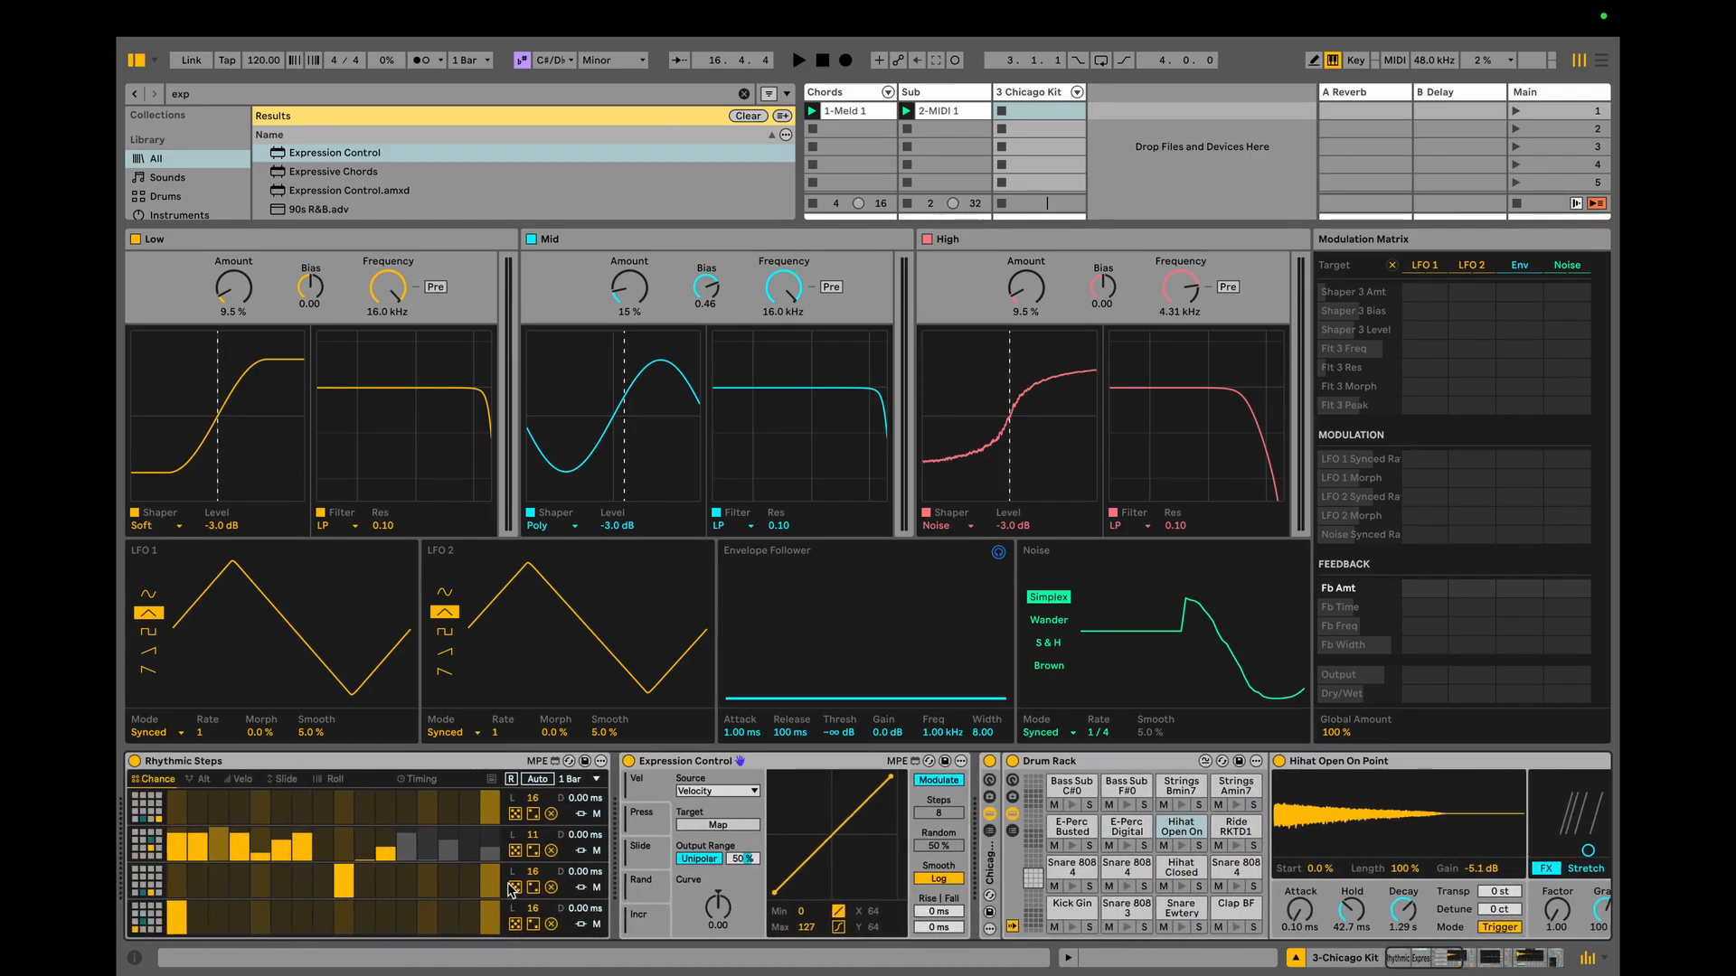
{"action": "scroll", "coordinate": [1537, 841], "scroll_direction": "right", "scroll_amount": 10}
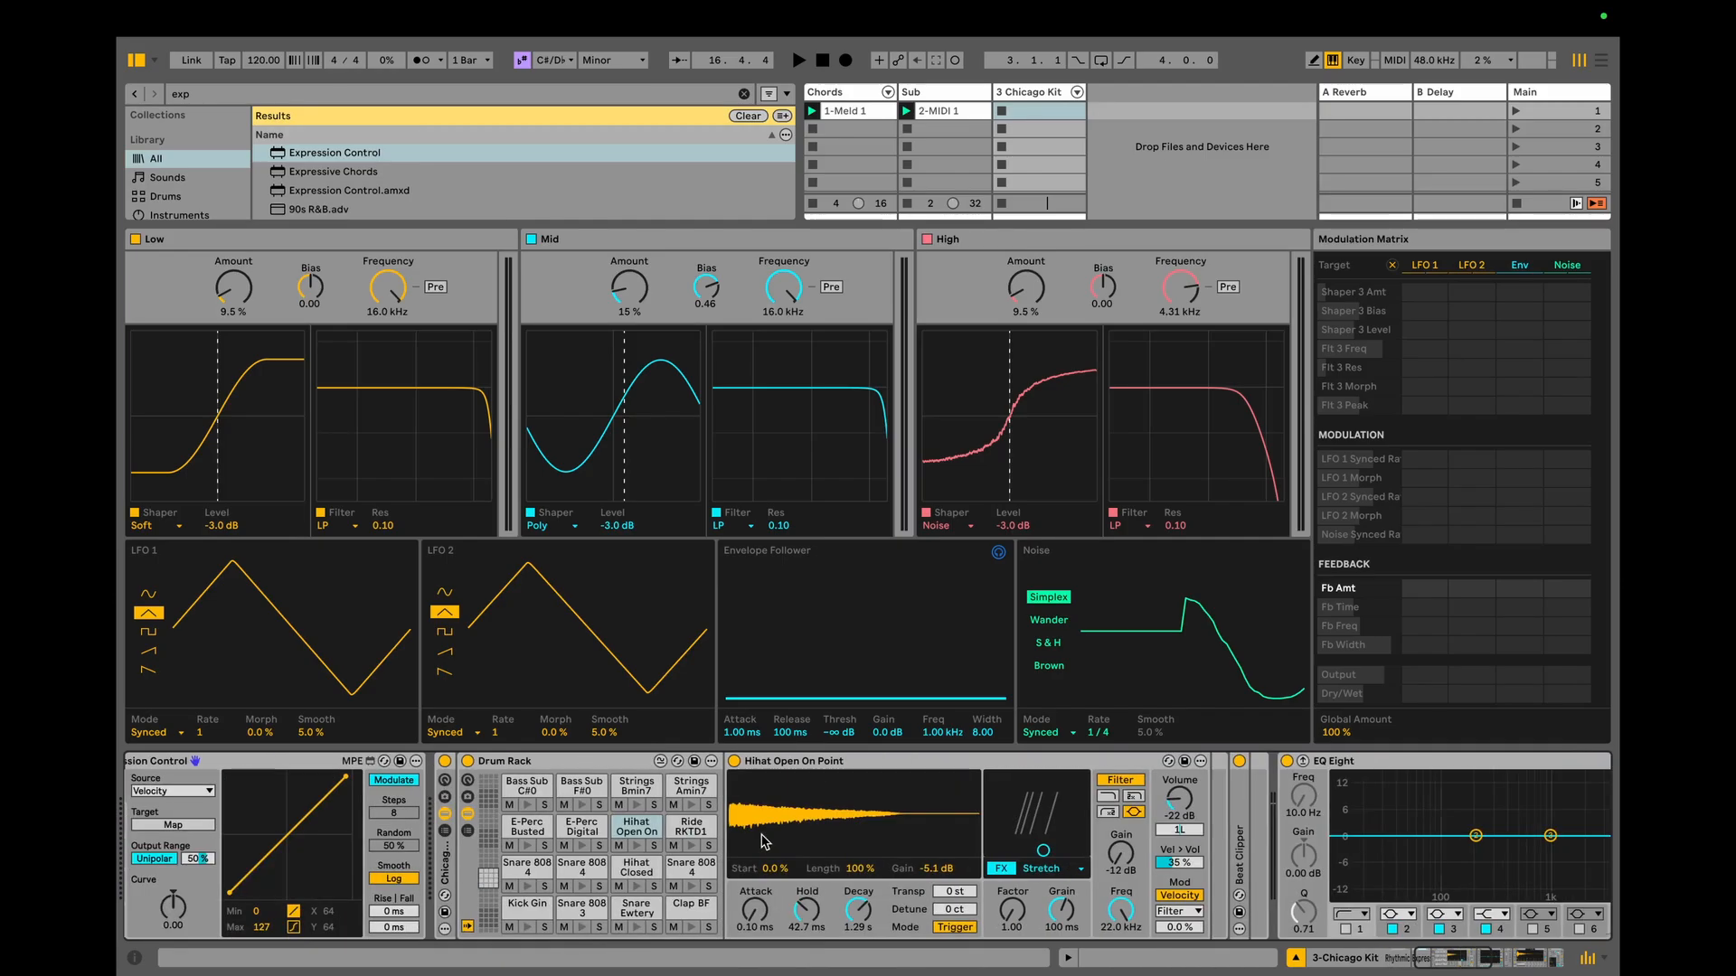
{"action": "scroll", "coordinate": [1594, 834], "scroll_direction": "right", "scroll_amount": 10}
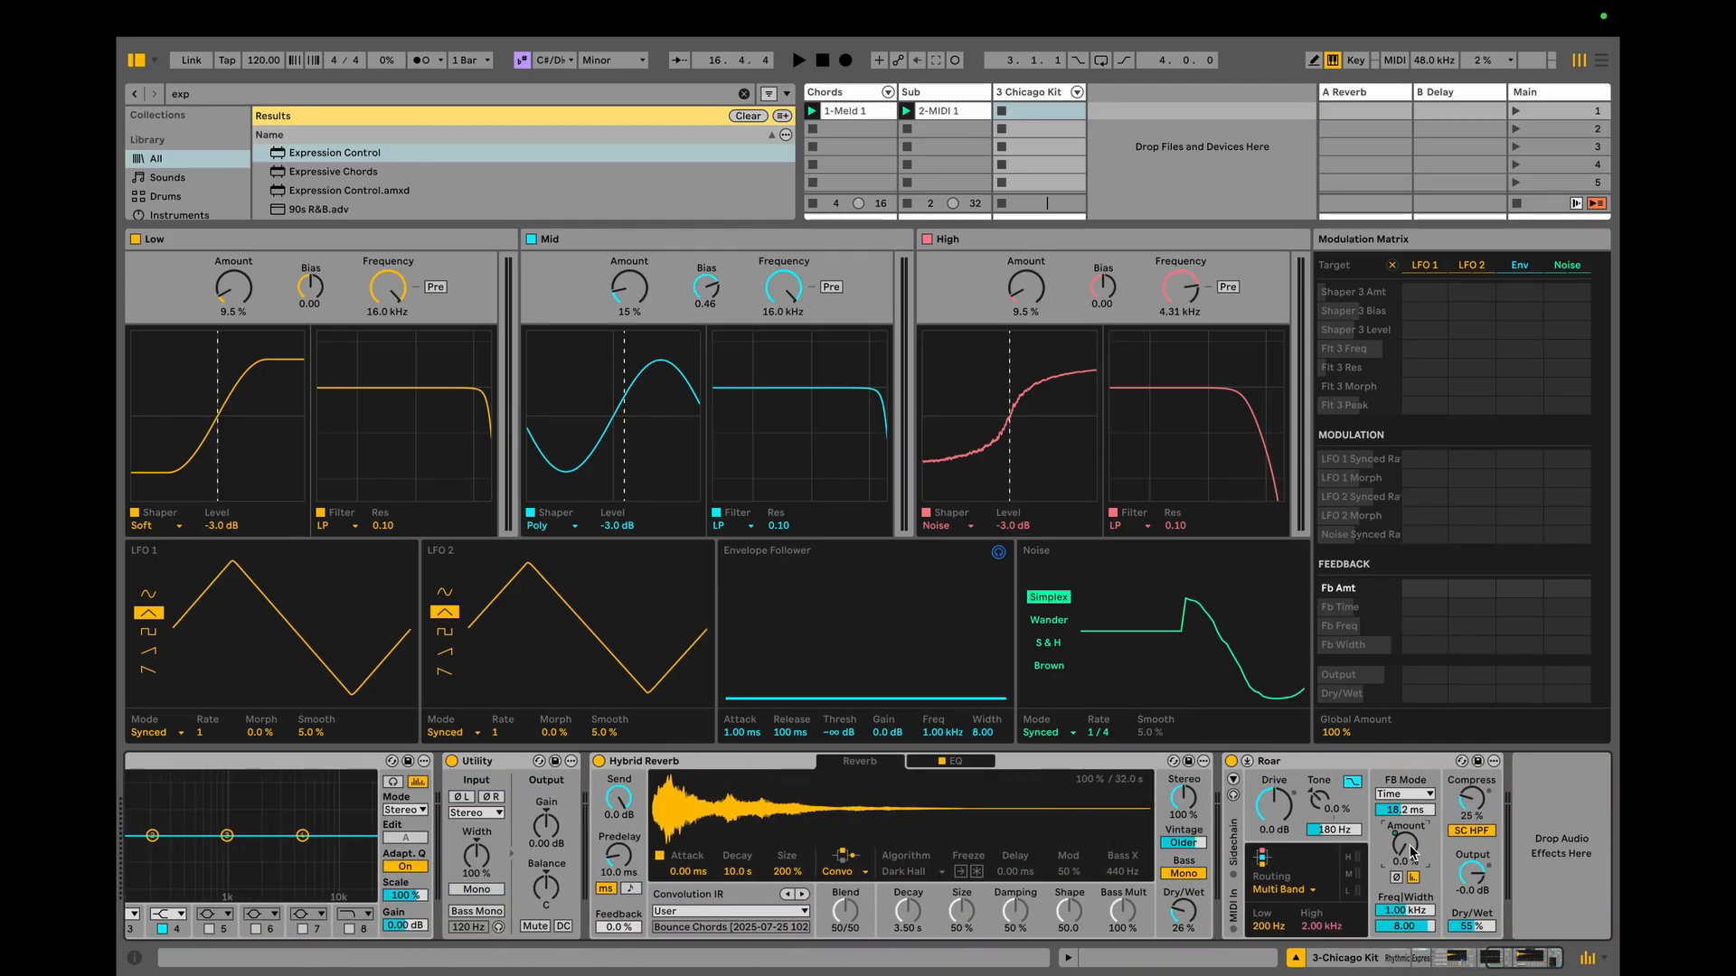
Randomize the velocities of the second Rhythmic Steps lane while the track plays.
{"action": "key", "text": "space"}
{"action": "scroll", "coordinate": [572, 784], "scroll_direction": "left", "scroll_amount": 20}
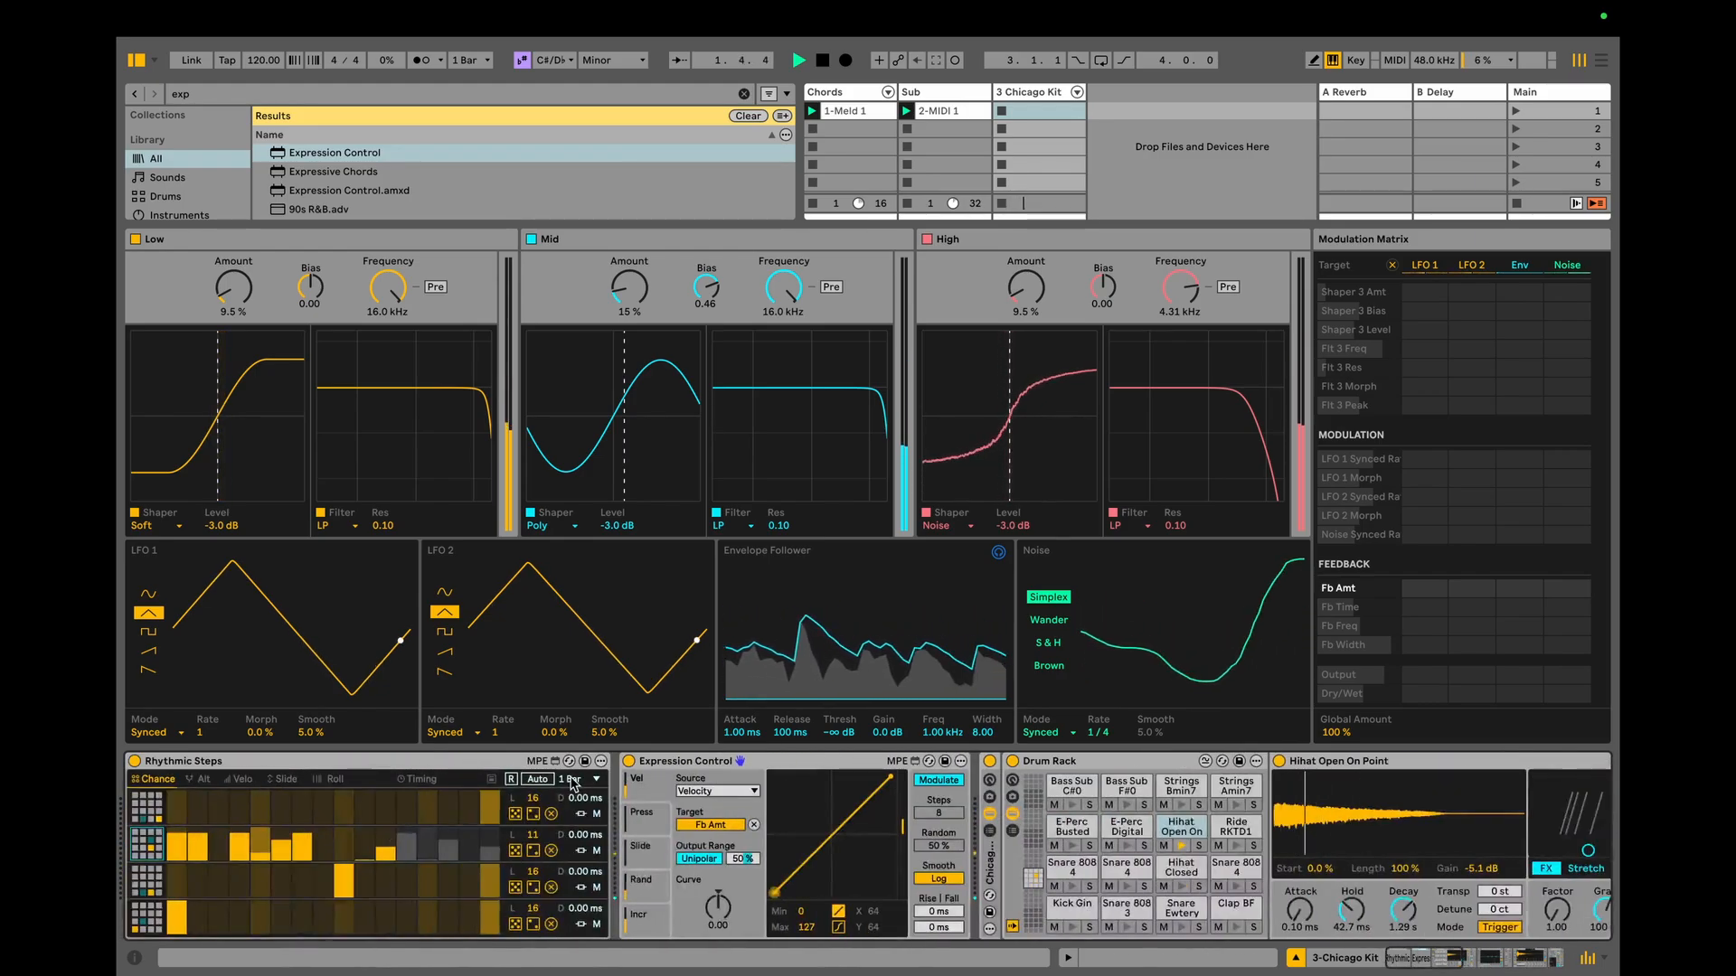
{"action": "left_click", "coordinate": [242, 780]}
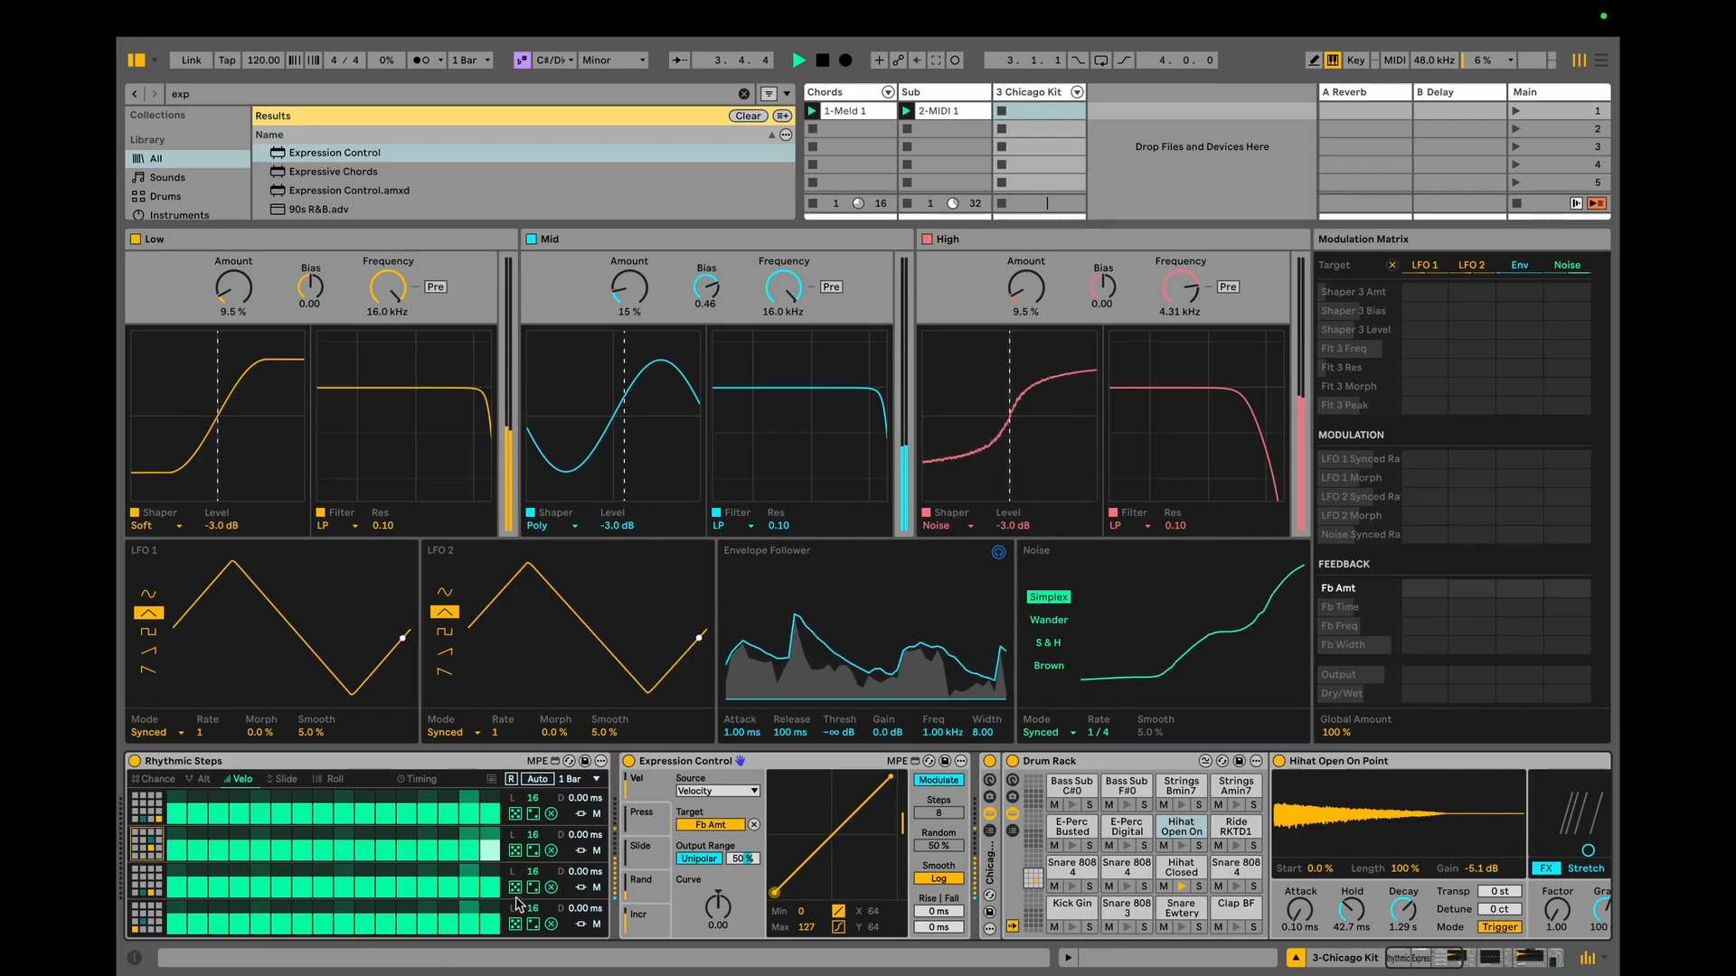
{"action": "left_click", "coordinate": [515, 850]}
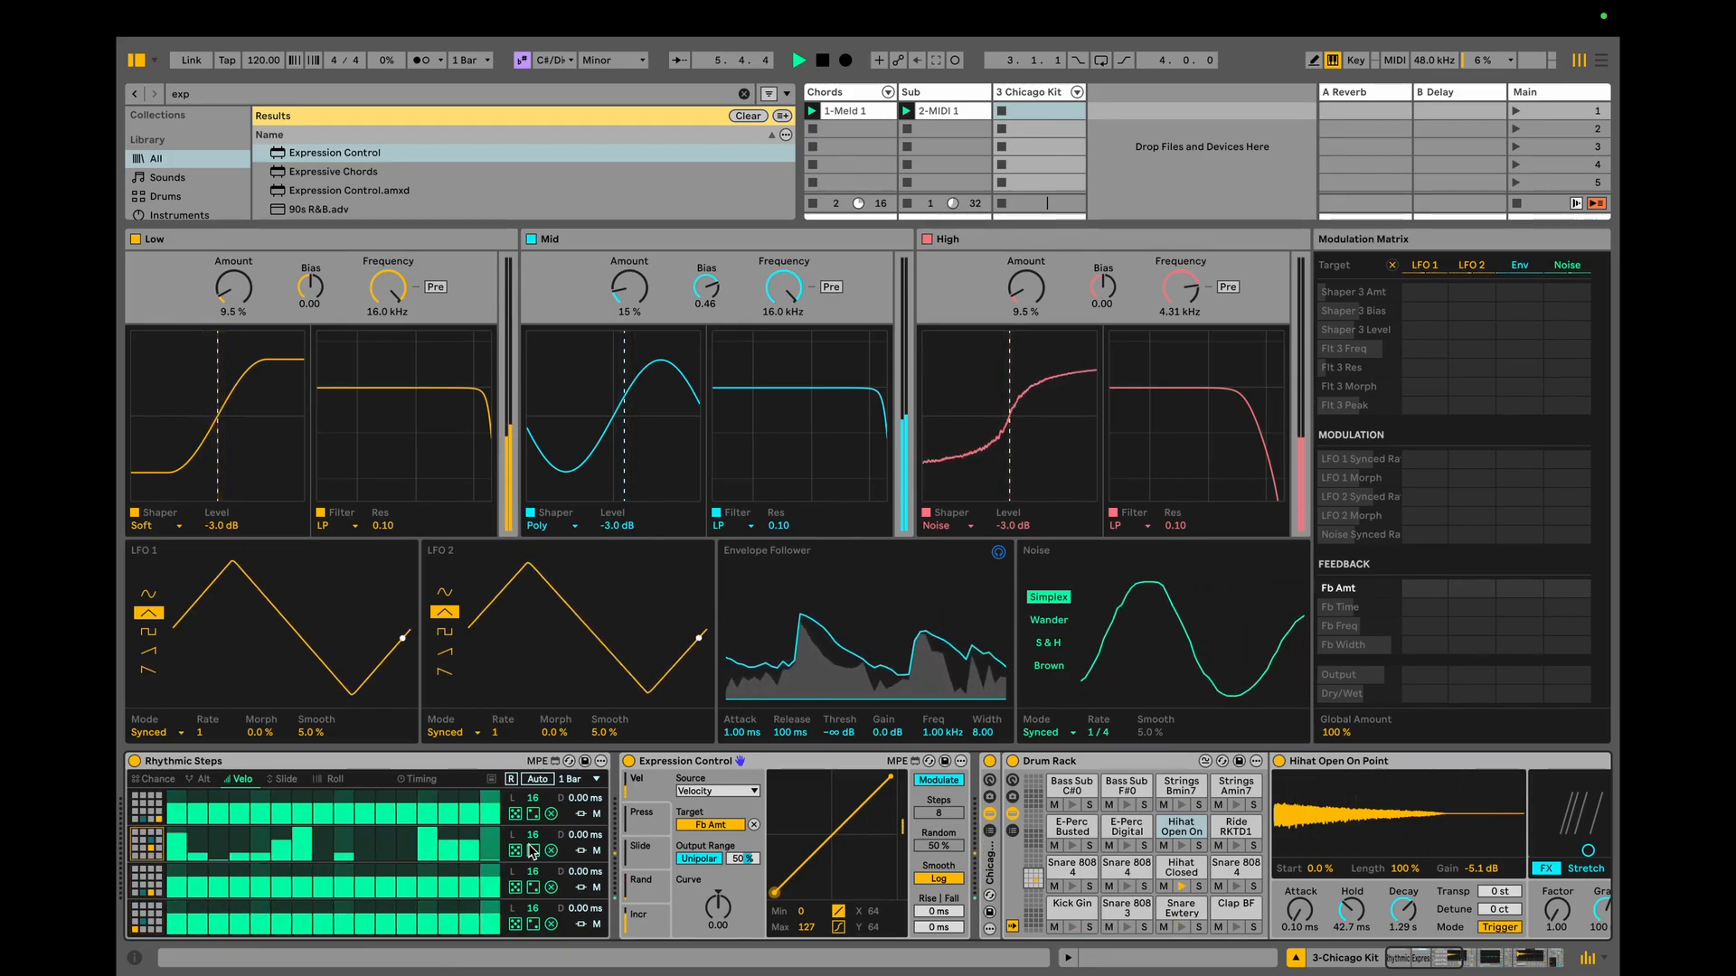
Set Roar's feedback amount to 7.3%, then hide the device view and unsolo the Chicago Kit track.
{"action": "scroll", "coordinate": [1016, 796], "scroll_direction": "right", "scroll_amount": 3}
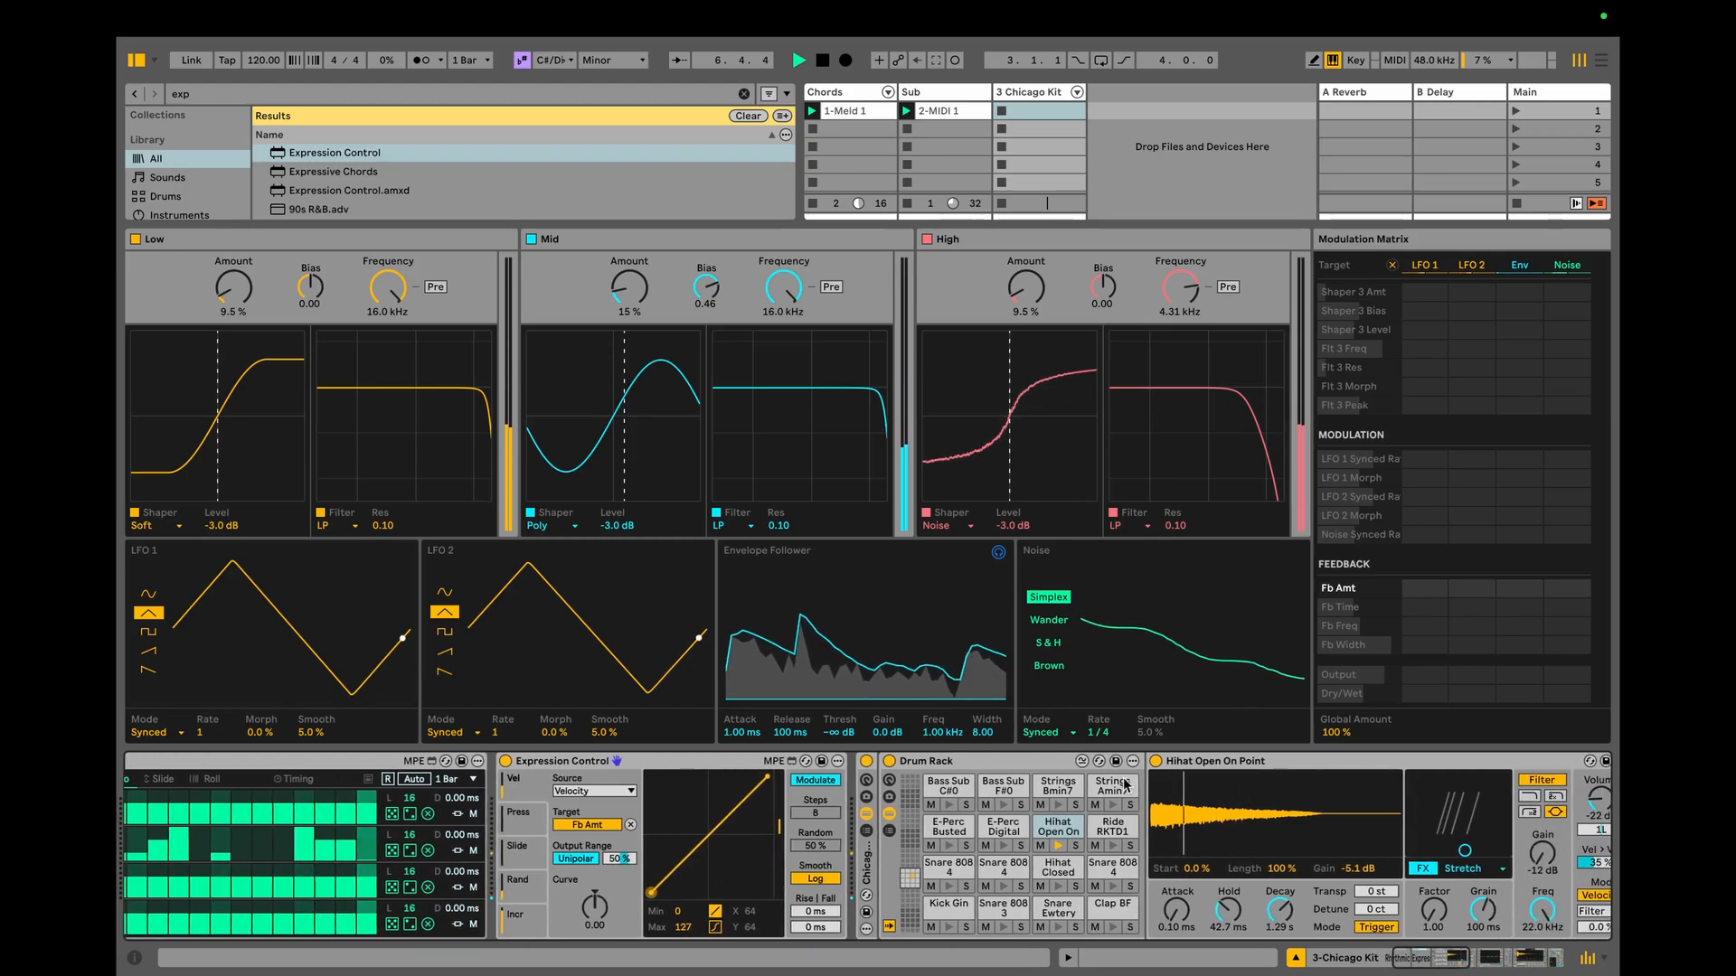
{"action": "scroll", "coordinate": [1016, 795], "scroll_direction": "right", "scroll_amount": 10}
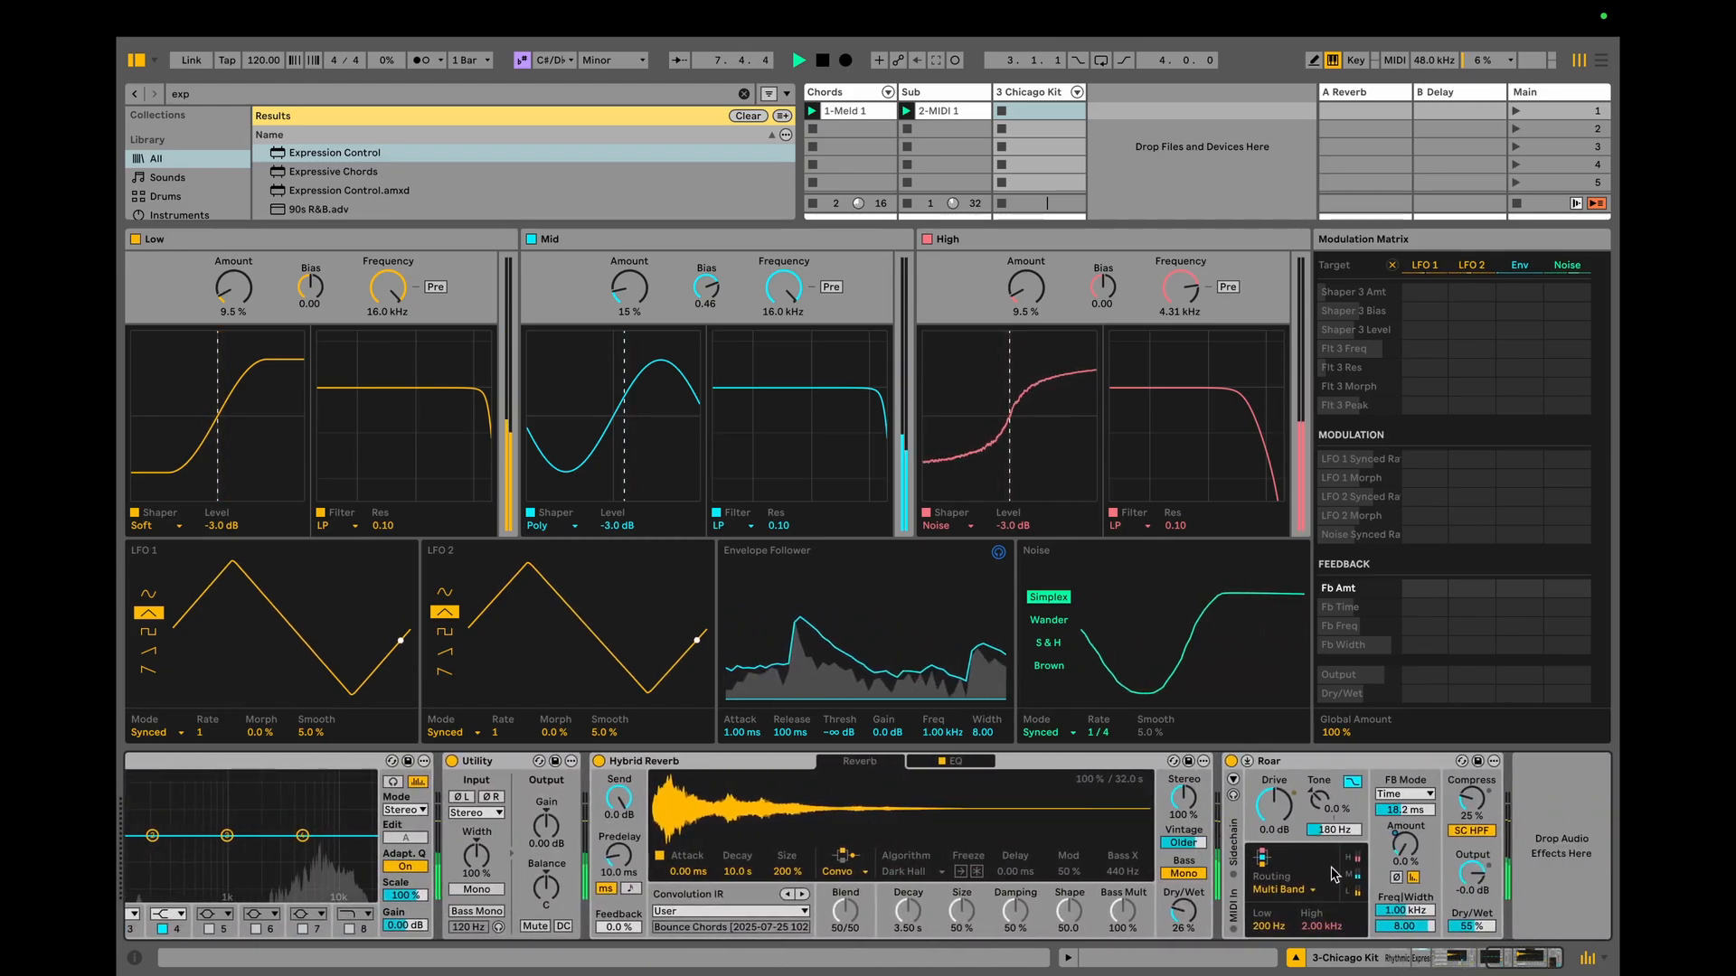
{"action": "mouse_move", "coordinate": [1404, 847]}
{"action": "left_mouse_down"}
{"action": "mouse_move", "coordinate": [1404, 797]}
{"action": "mouse_move", "coordinate": [1404, 834]}
{"action": "left_mouse_up"}
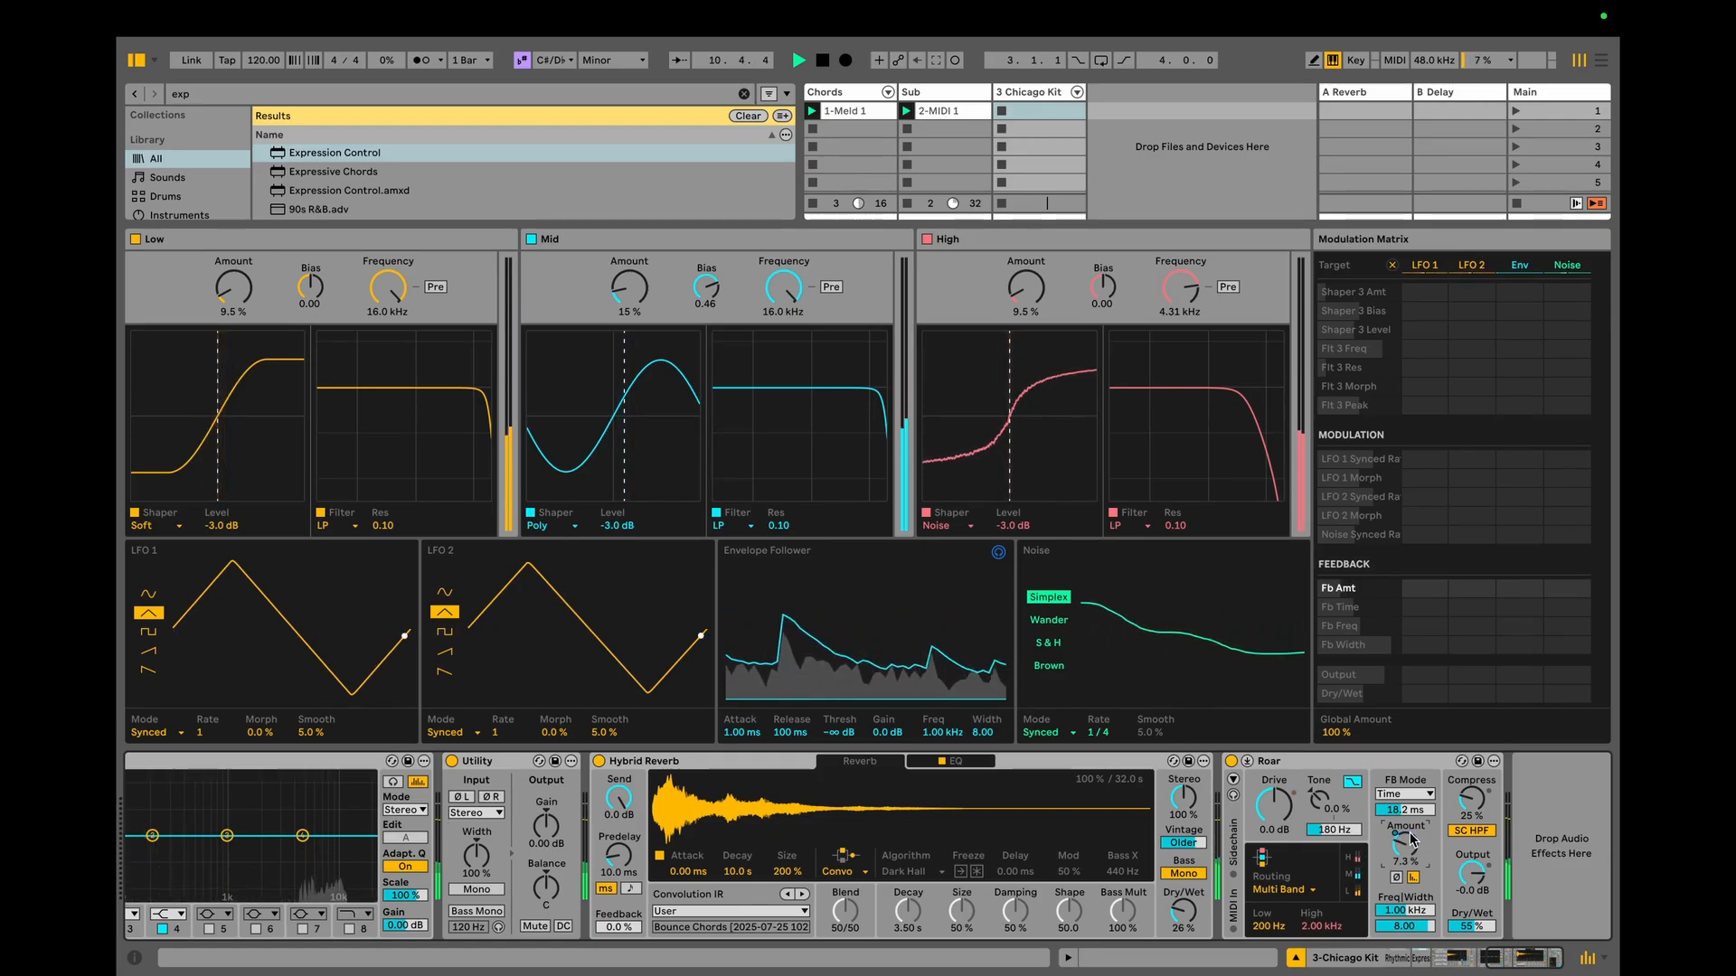
{"action": "left_click", "coordinate": [1296, 958]}
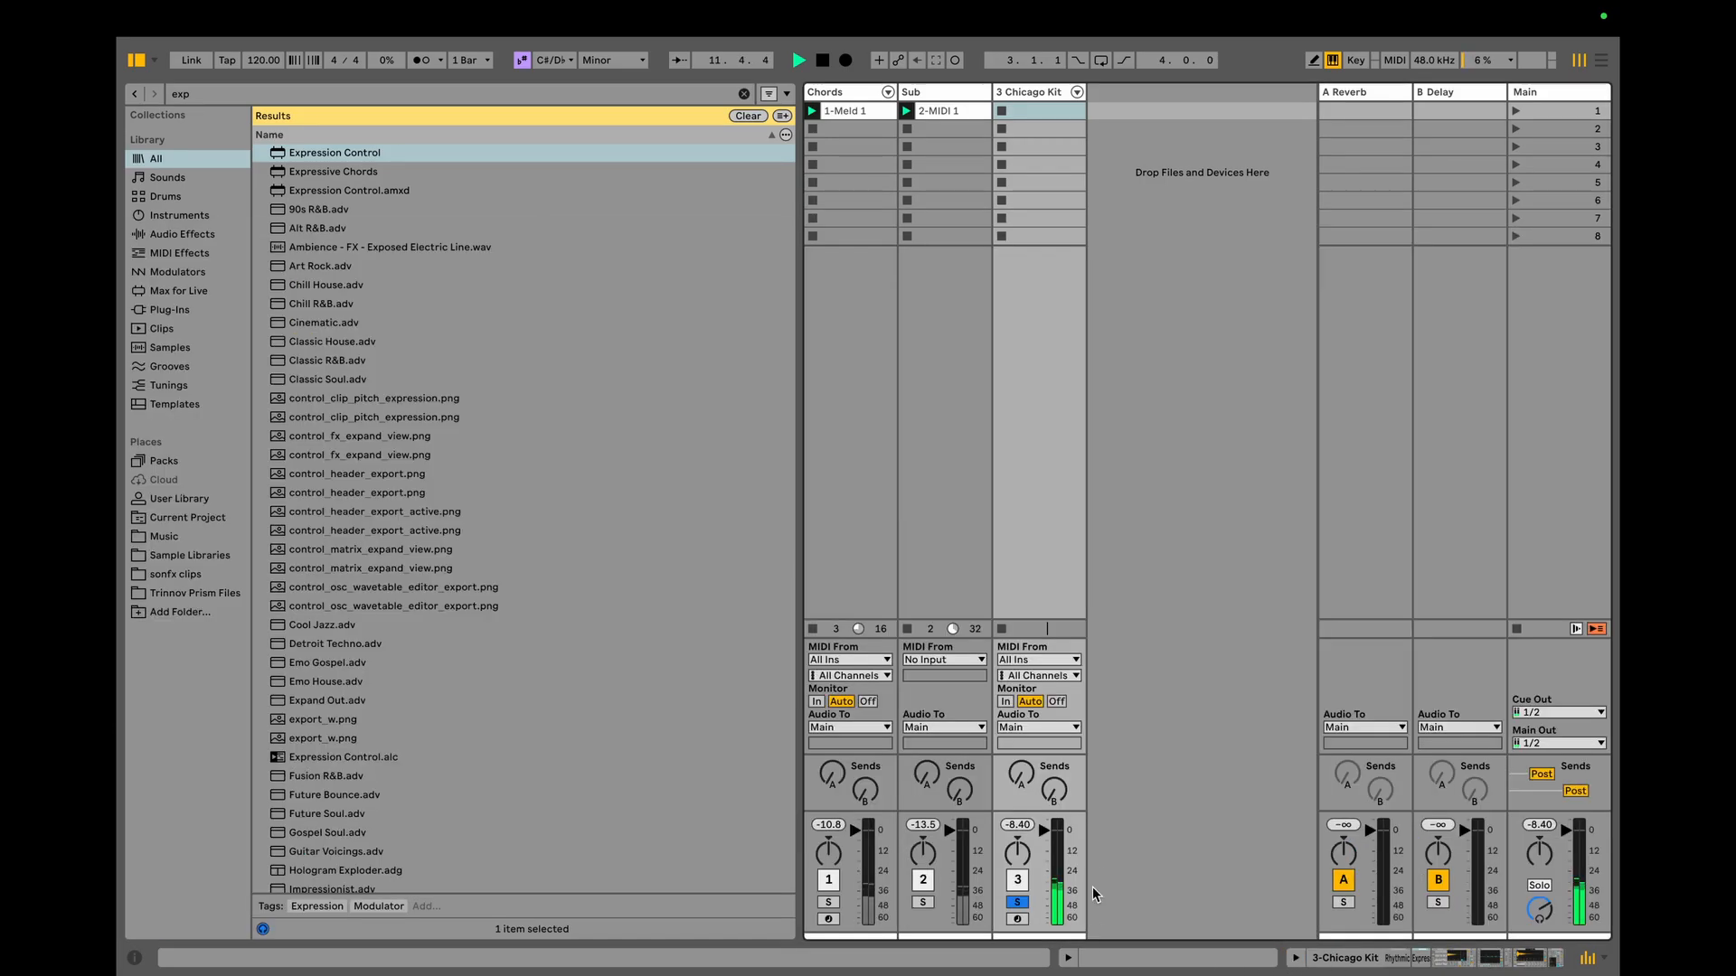
{"action": "left_click", "coordinate": [1017, 902]}
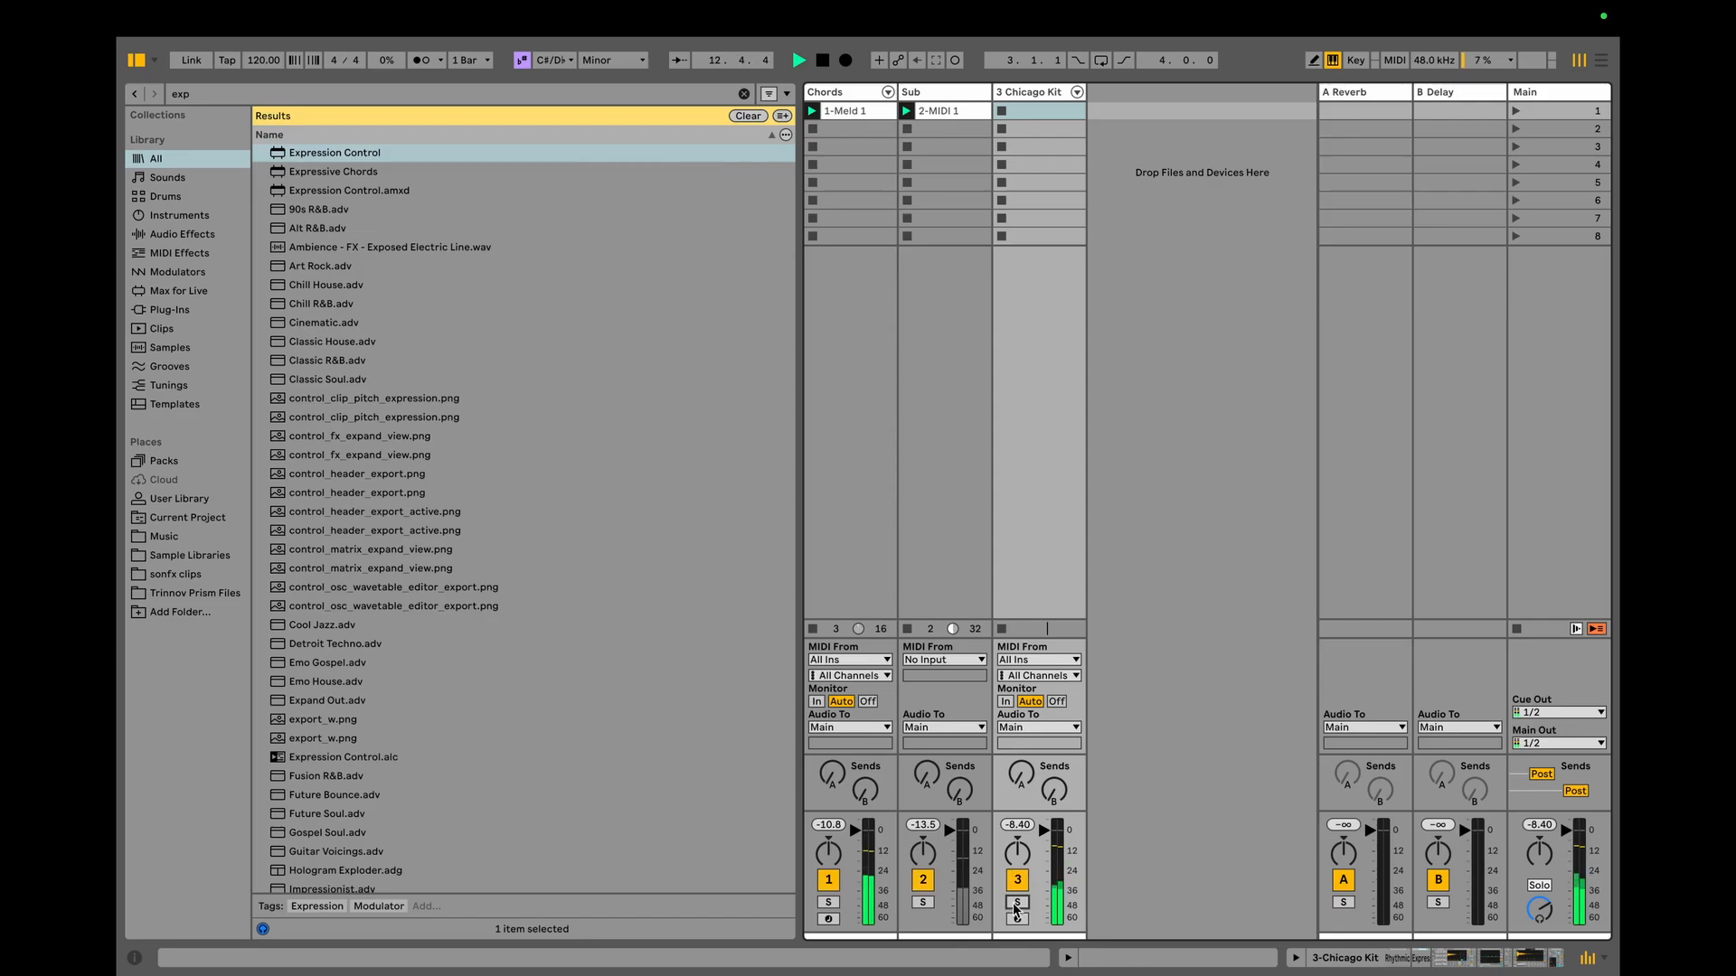
Select the Chicago Kit track's first clip slot and clear the browser search.
{"action": "left_click", "coordinate": [931, 479]}
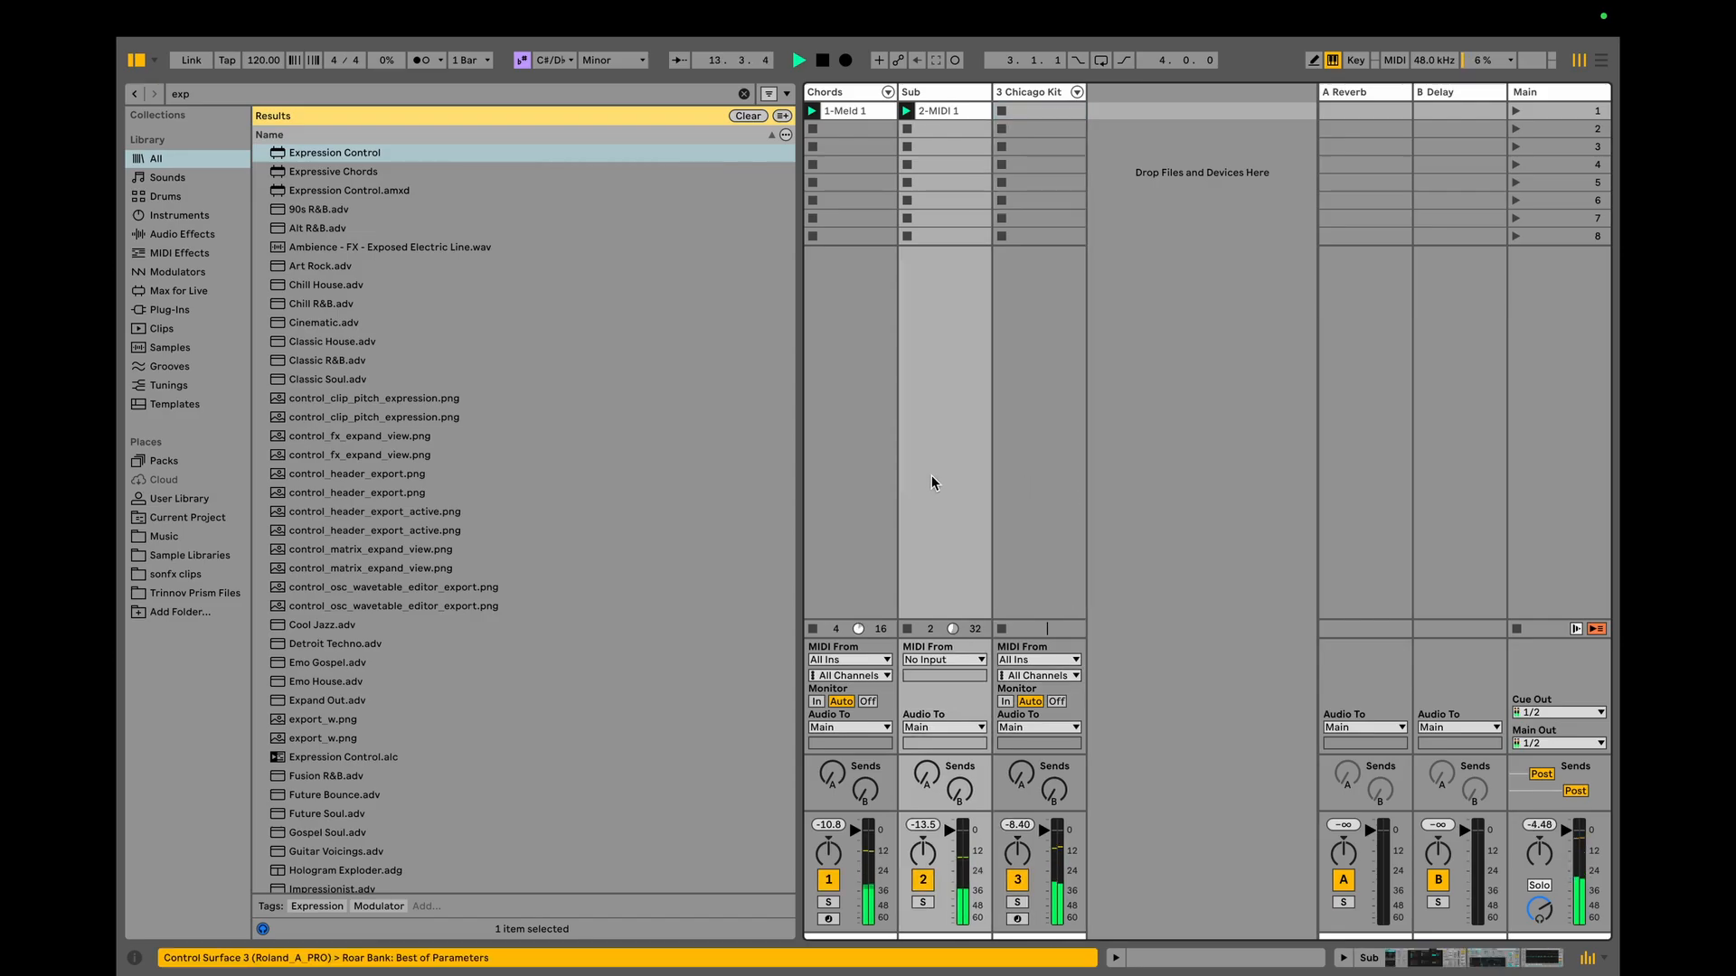
{"action": "left_click", "coordinate": [1023, 116]}
{"action": "left_click", "coordinate": [742, 94]}
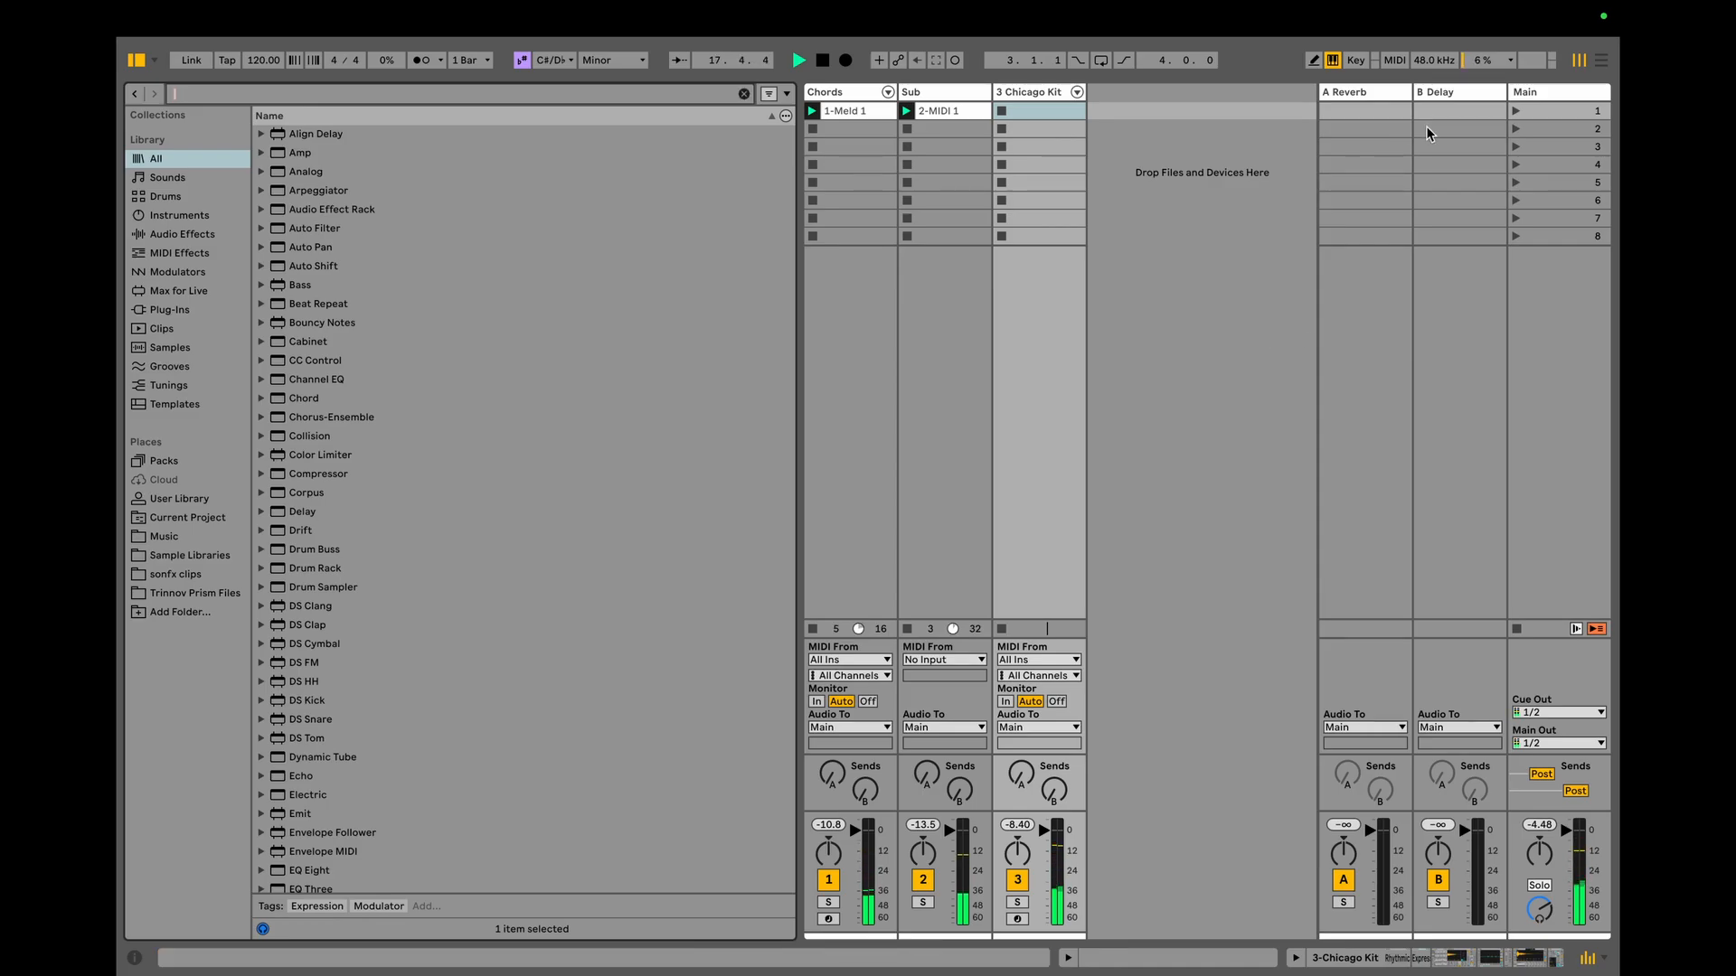
Delete the B Delay and A Reverb return tracks with playback stopped, then restart playback.
{"action": "left_click", "coordinate": [1200, 181]}
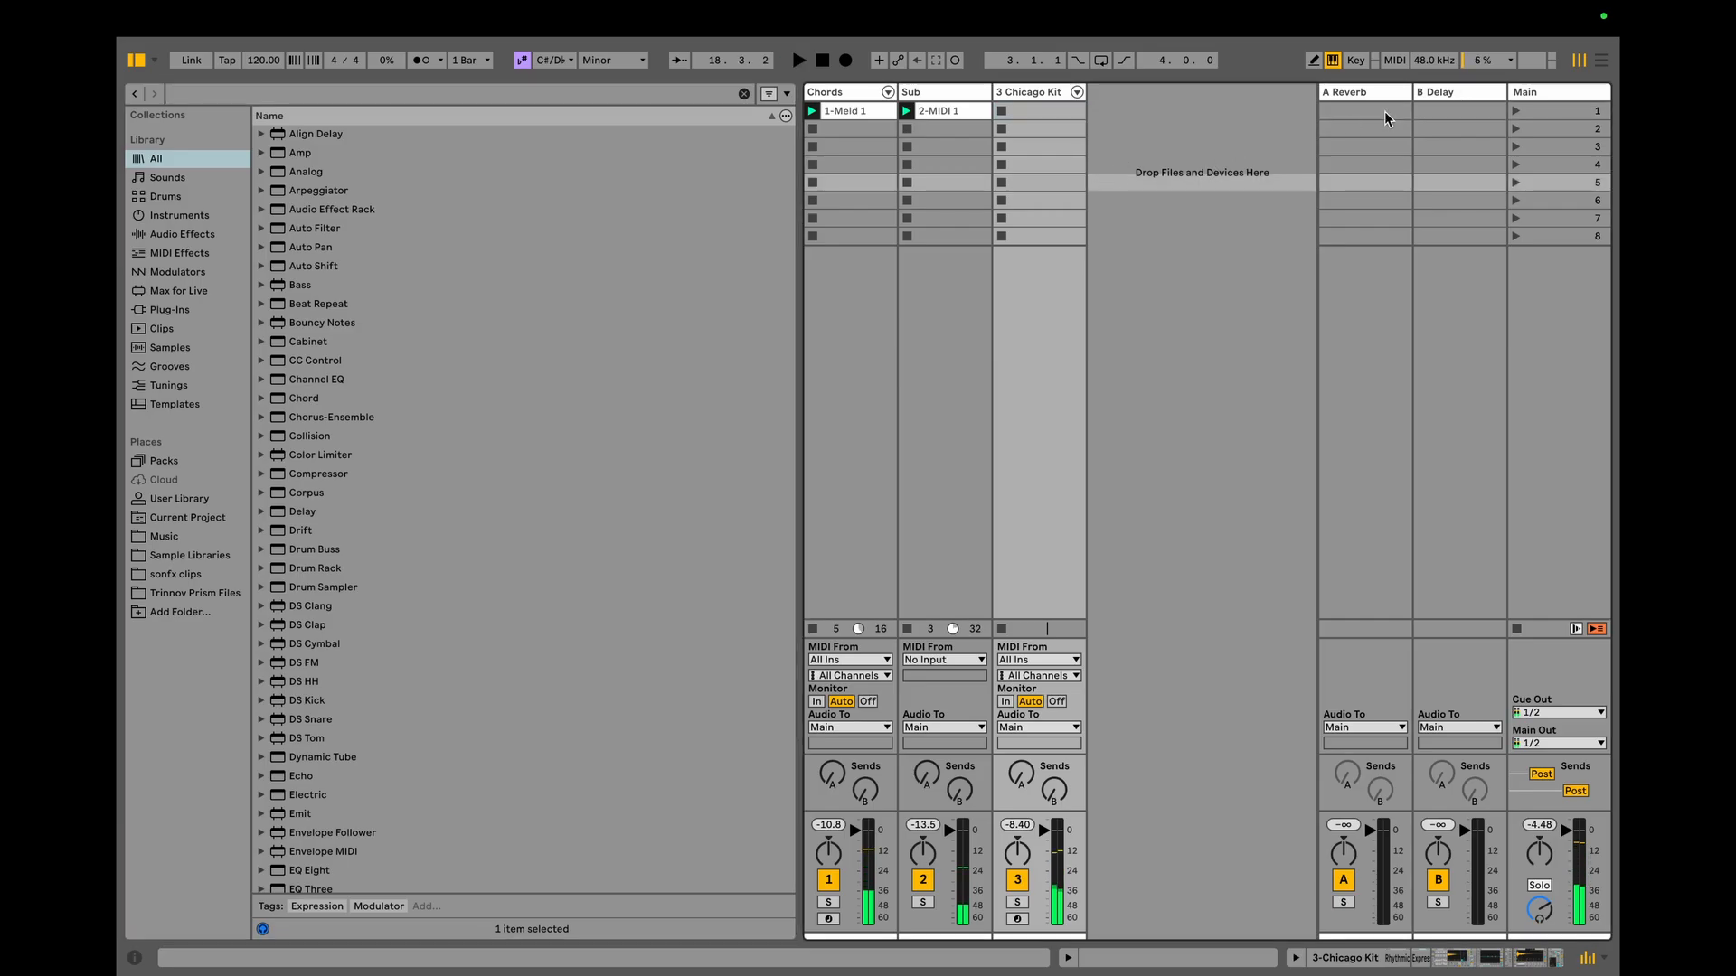
{"action": "left_click", "coordinate": [1438, 95]}
{"action": "key", "text": "Delete"}
{"action": "key", "text": "Delete"}
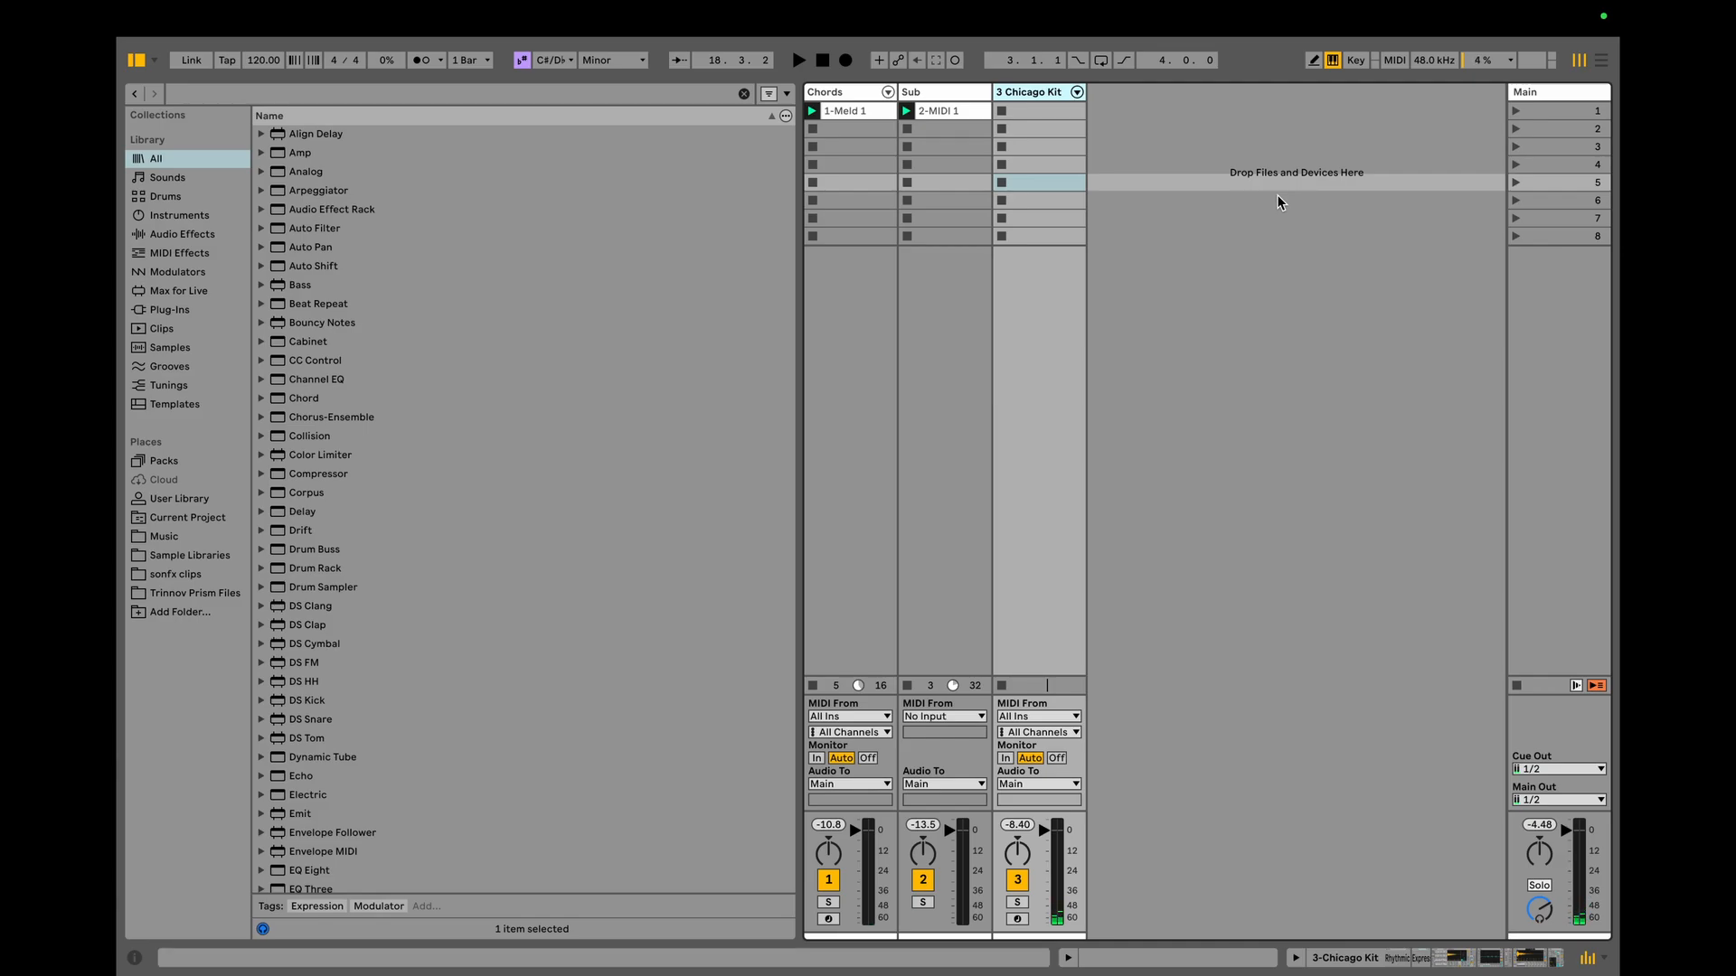
{"action": "key", "text": "space"}
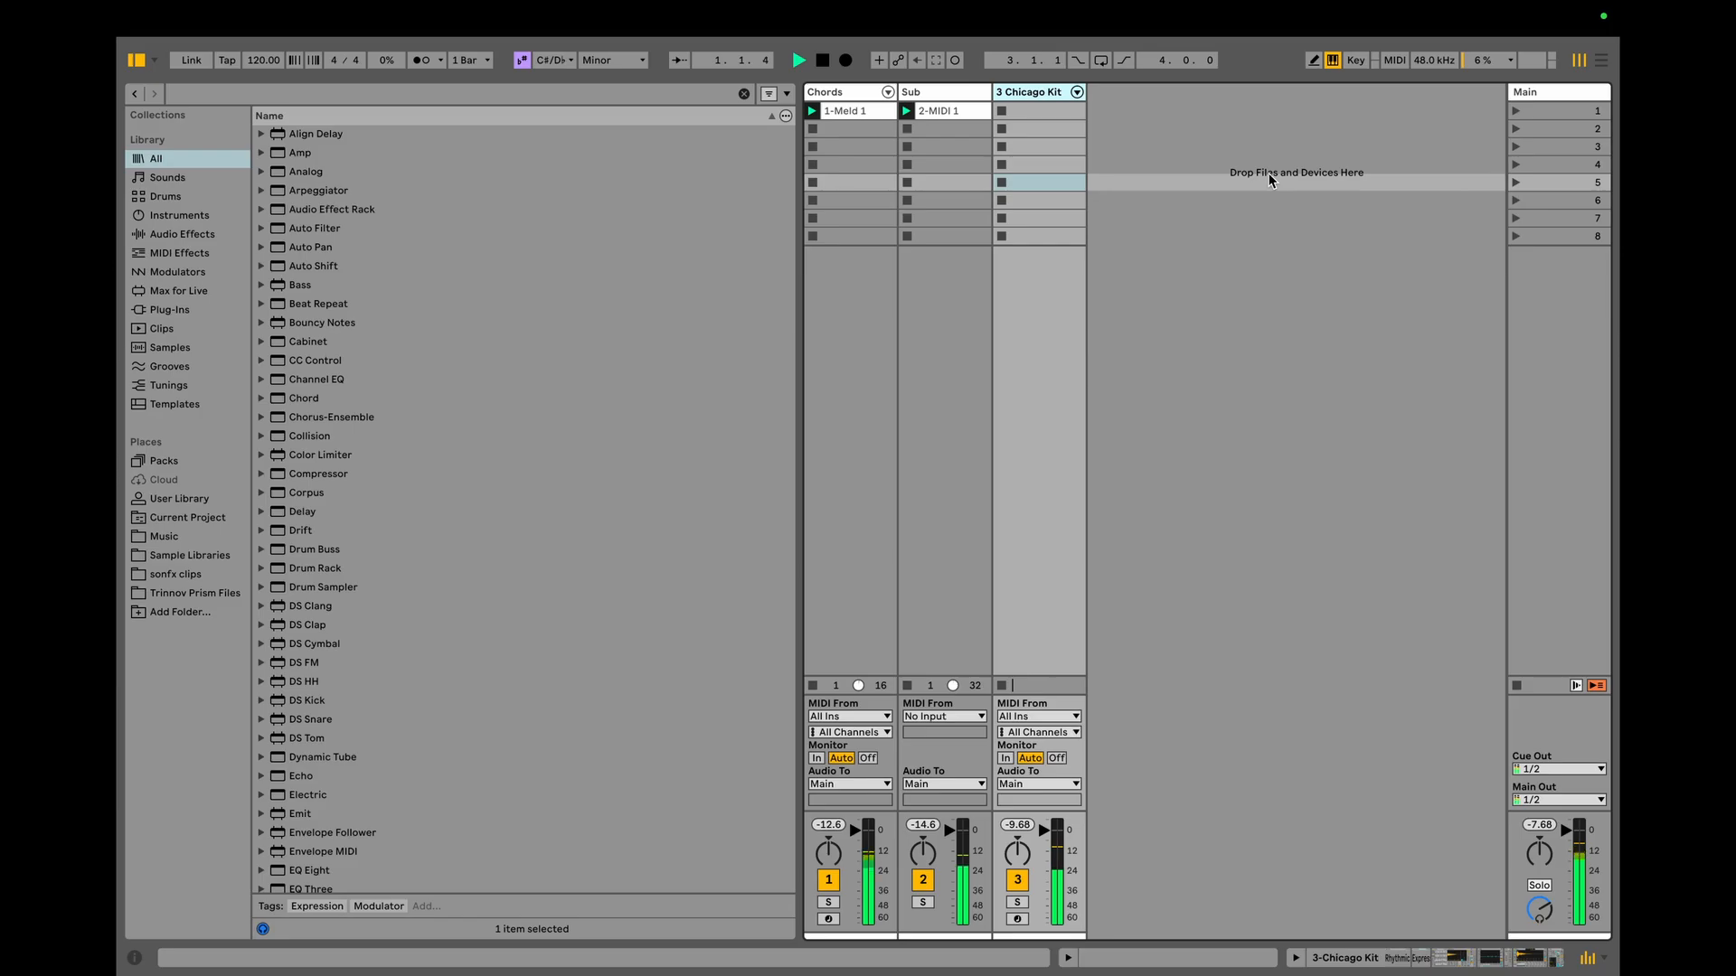